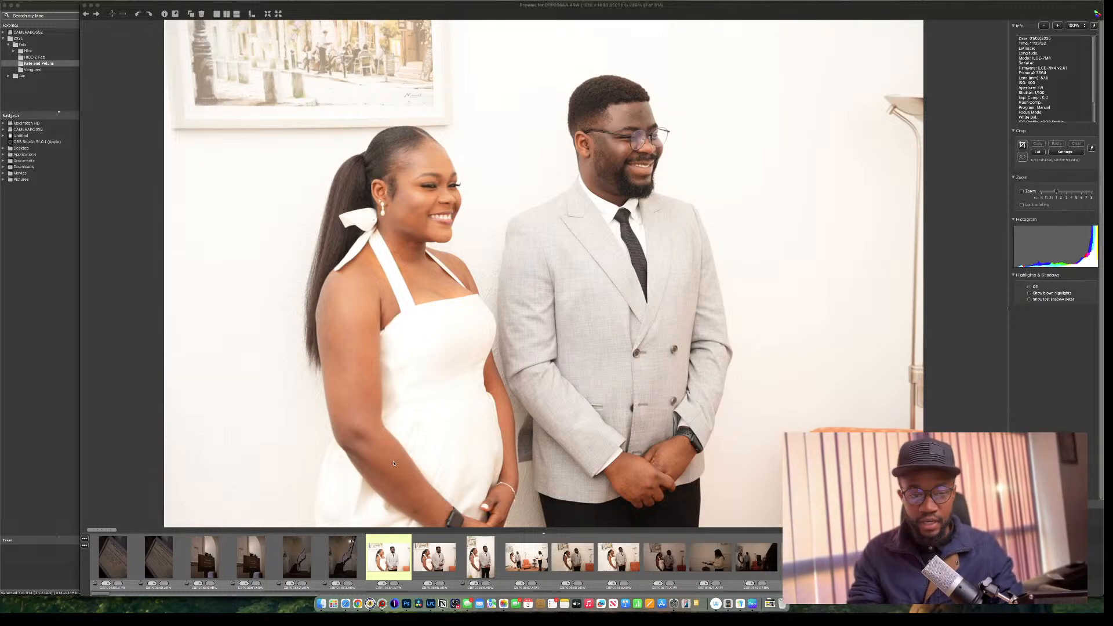
Compare the two landscape portraits of the couple standing against the wall, switching repeatedly between both frames.
{"action": "left_click", "coordinate": [393, 558]}
{"action": "key", "text": "Right"}
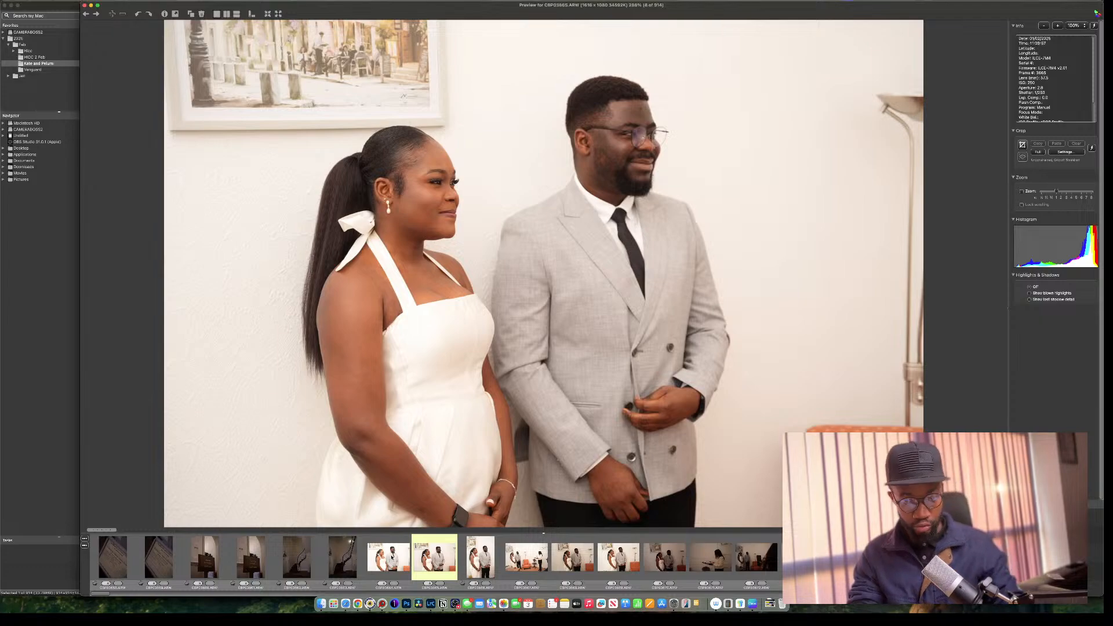
{"action": "key", "text": "Right"}
{"action": "key", "text": "Left"}
{"action": "key", "text": "Left"}
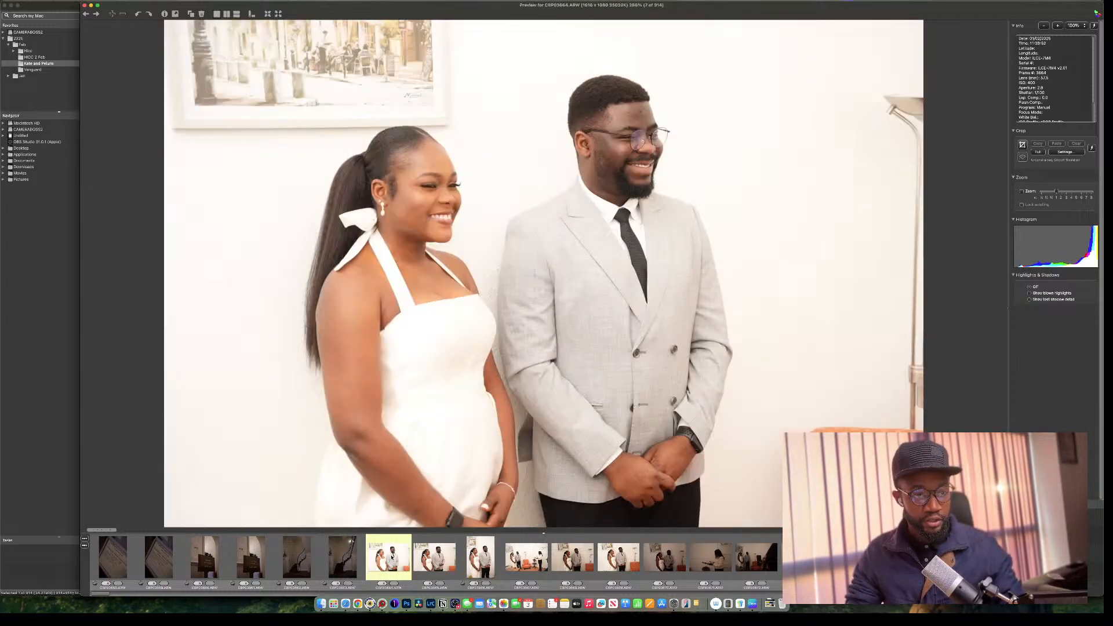
{"action": "key", "text": "Right"}
{"action": "key", "text": "Left"}
{"action": "key", "text": "Right"}
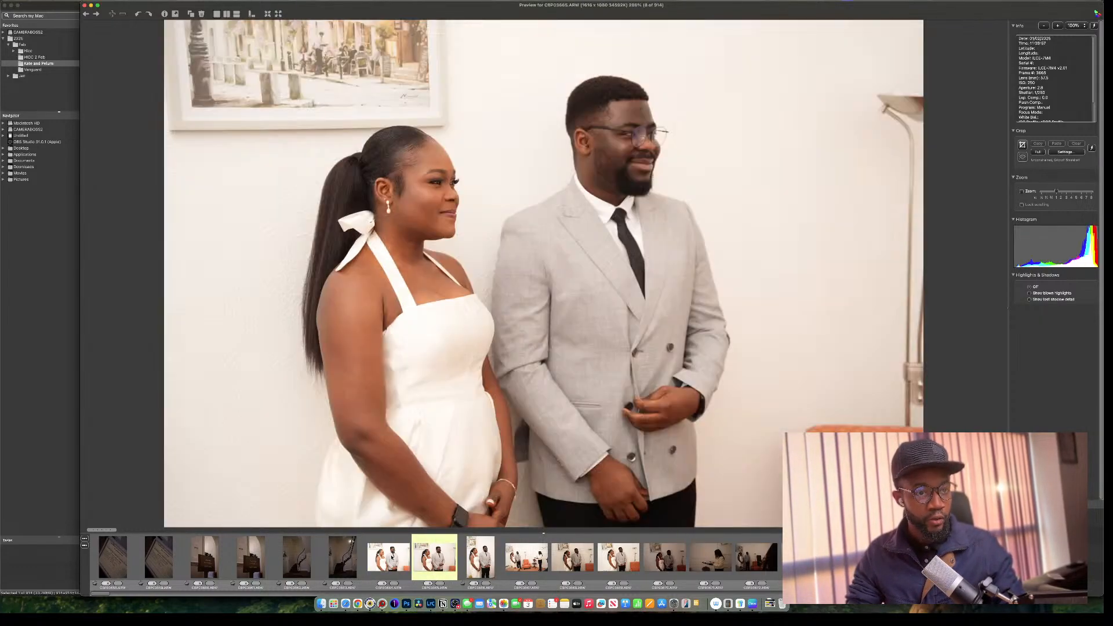
{"action": "key", "text": "Left"}
{"action": "key", "text": "Left"}
{"action": "key", "text": "Right"}
{"action": "key", "text": "Right"}
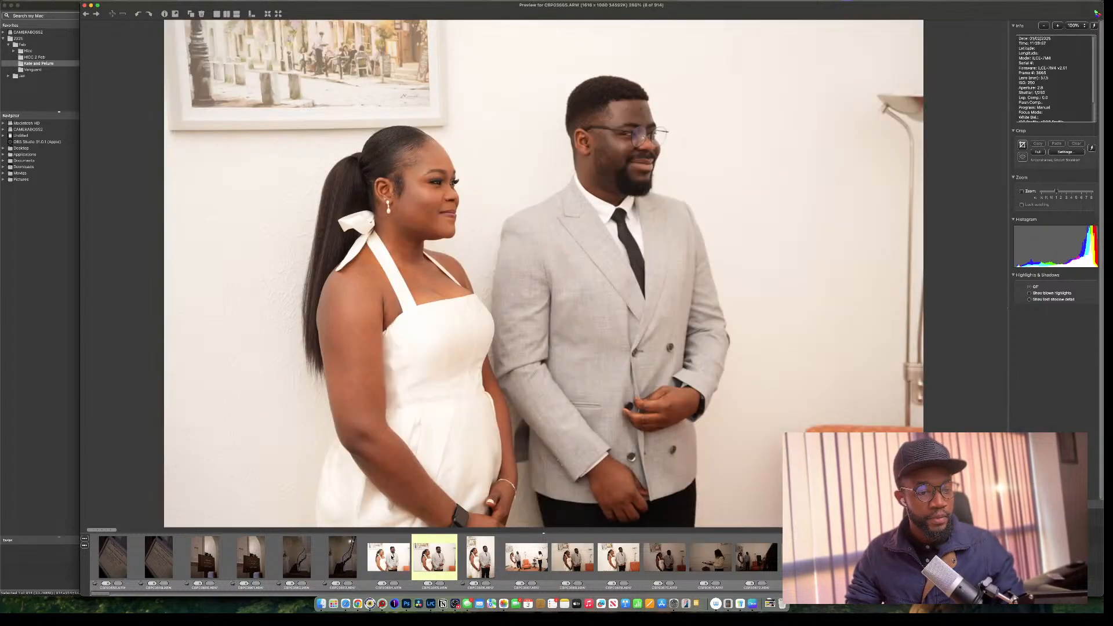
Compare the vertical portrait of the couple with the landscape frame just before it.
{"action": "key", "text": "Right"}
{"action": "key", "text": "Right"}
{"action": "key", "text": "Left"}
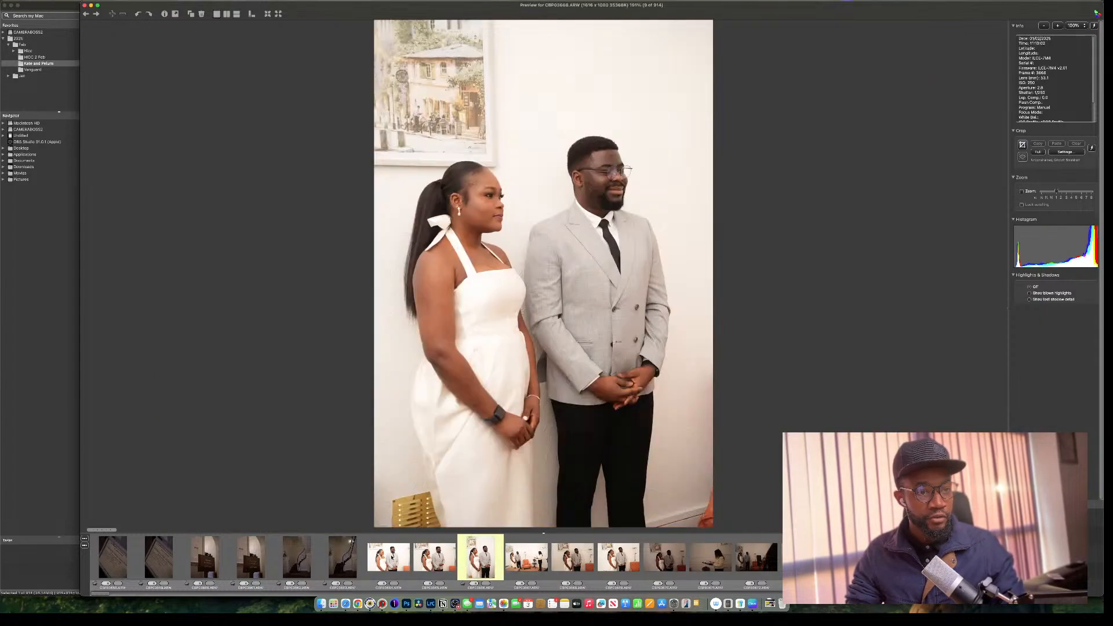
{"action": "key", "text": "Left"}
{"action": "key", "text": "Right"}
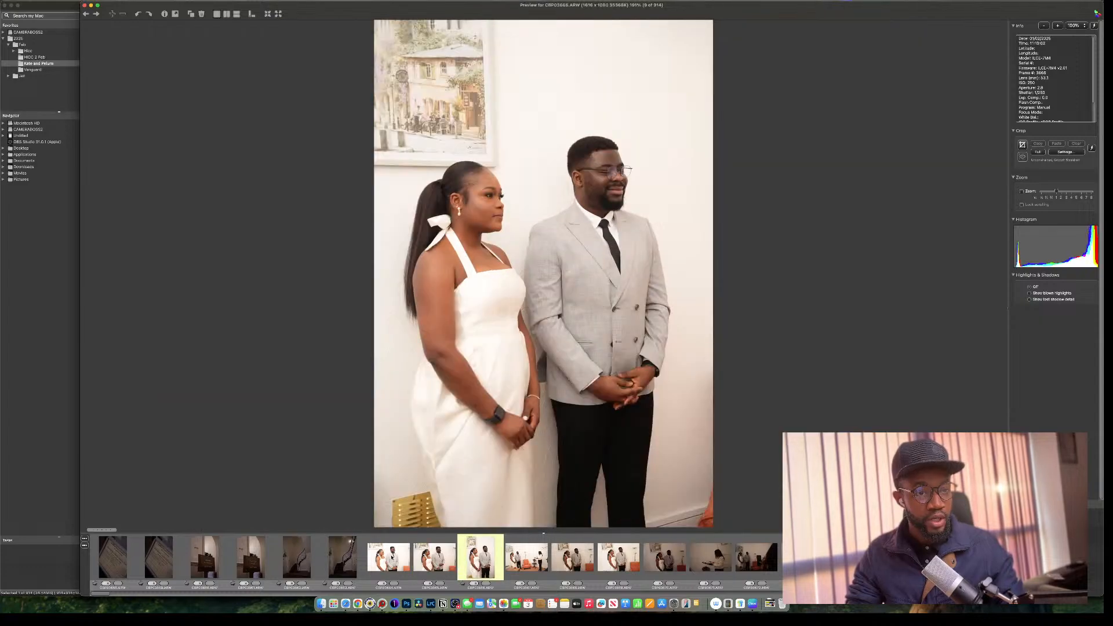
{"action": "key", "text": "Left"}
{"action": "key", "text": "Right"}
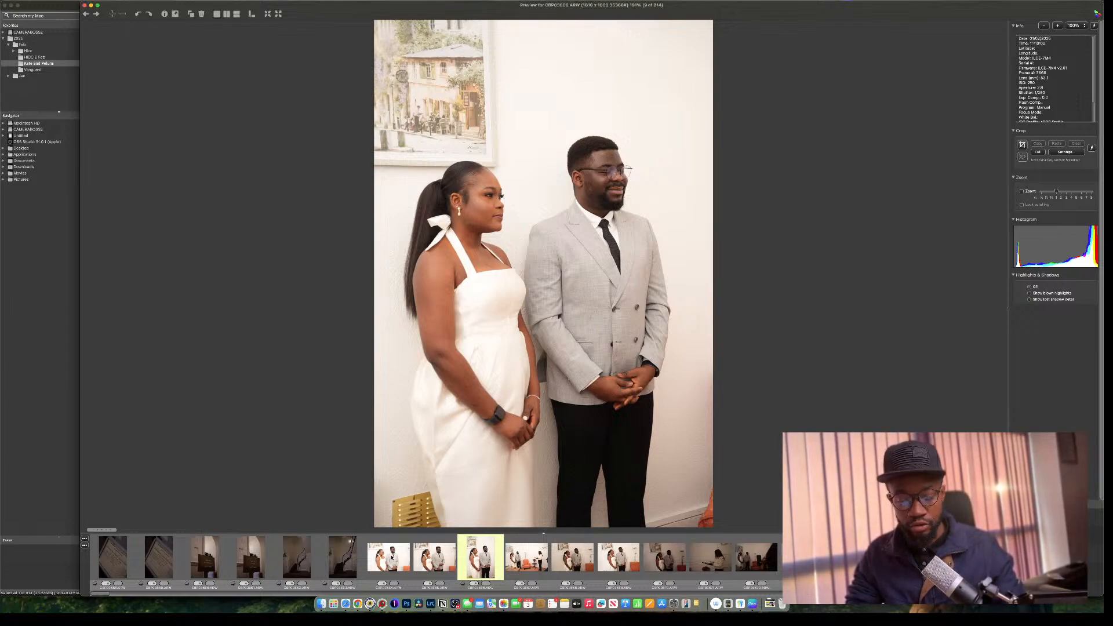
Check the wide room shot, return to the vertical portrait of the couple and mark it with the red color class.
{"action": "key", "text": "Right"}
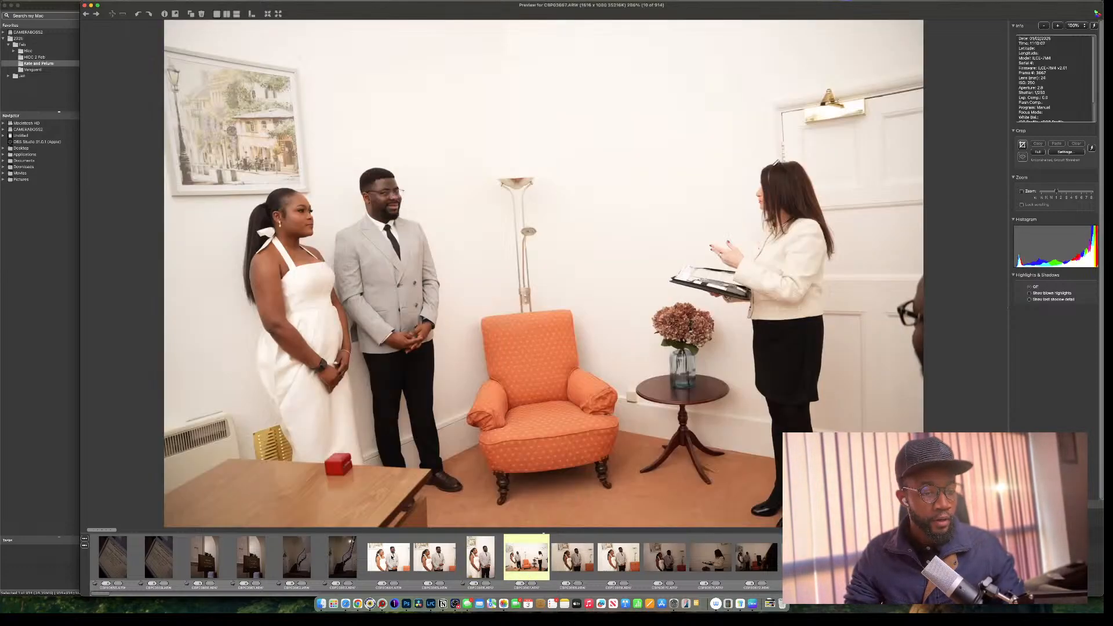
{"action": "key", "text": "Left"}
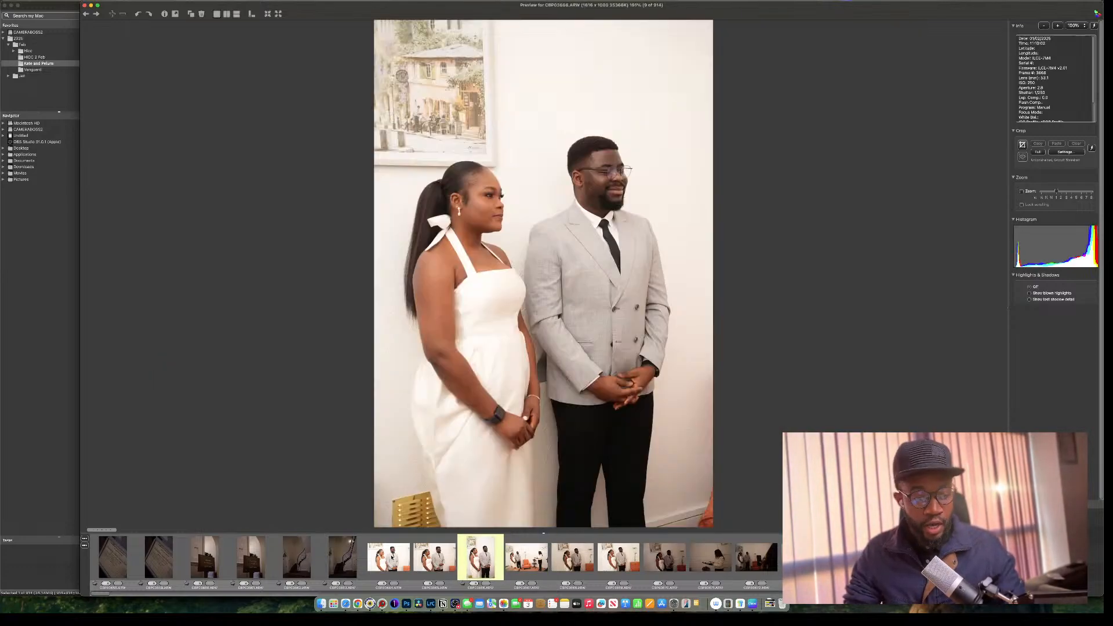
{"action": "key", "text": "1"}
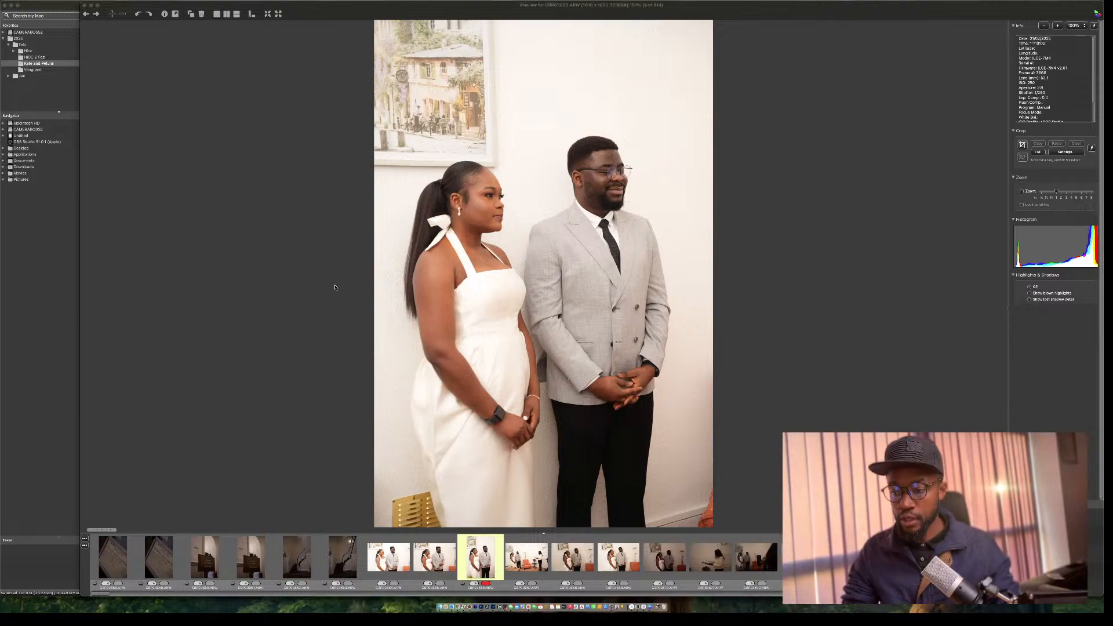
{"action": "left_click", "coordinate": [439, 286]}
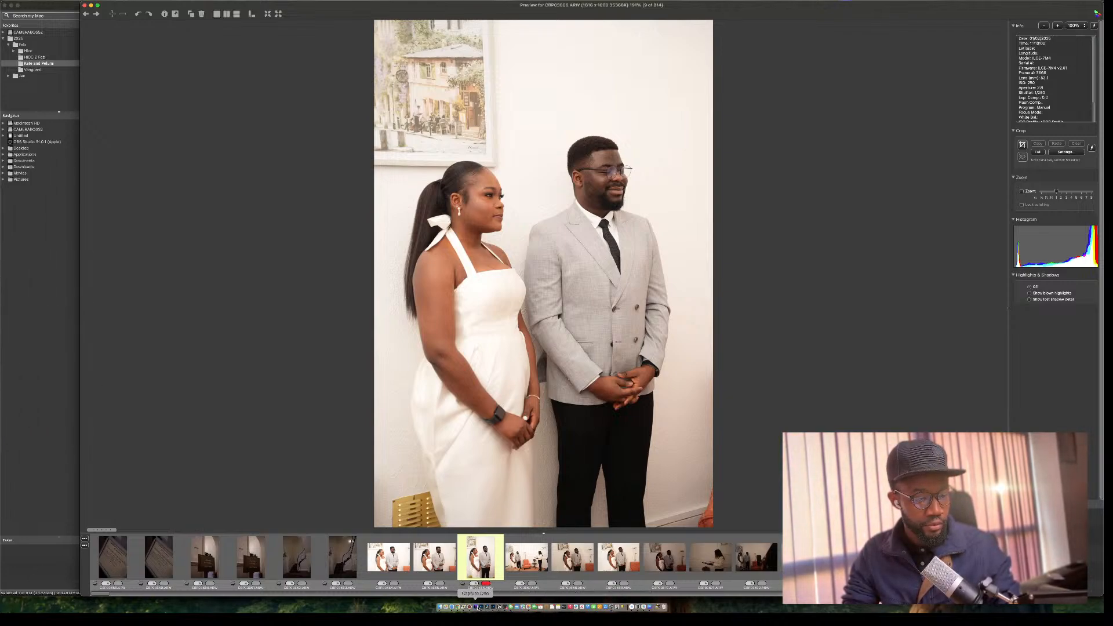
{"action": "left_click", "coordinate": [504, 606]}
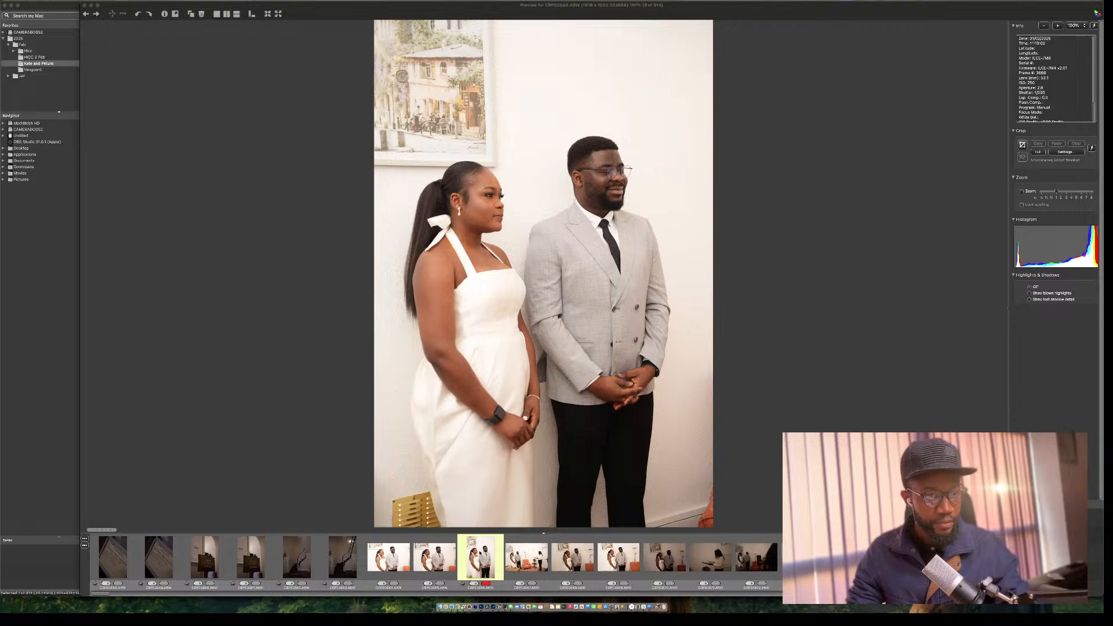
{"action": "left_click", "coordinate": [480, 553]}
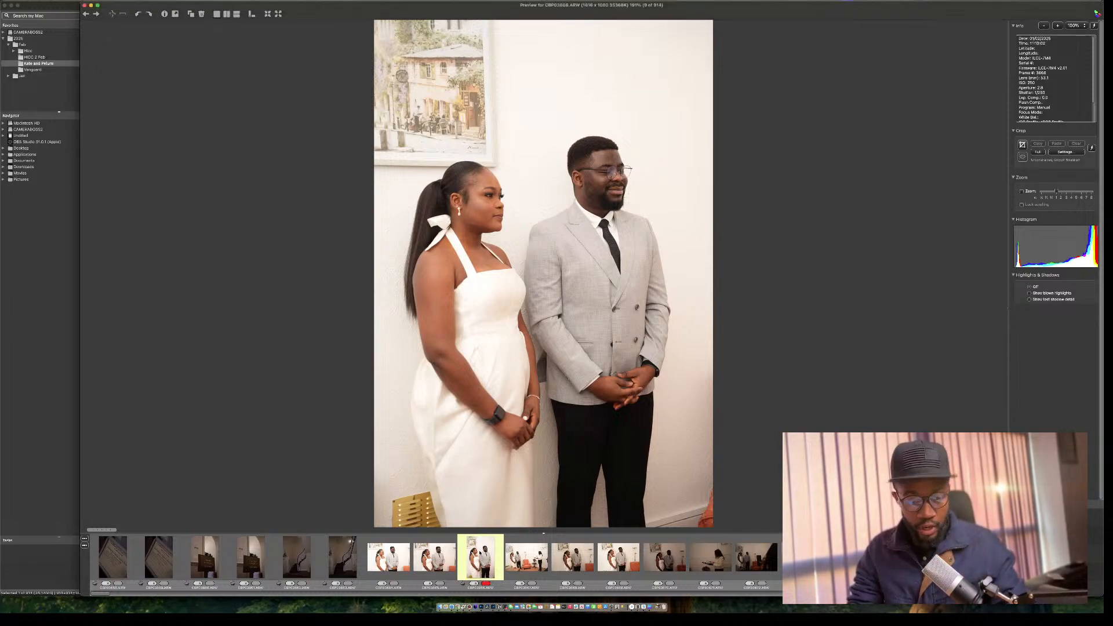
Clear the red color class from the vertical portrait of the couple.
{"action": "key", "text": "6"}
{"action": "key", "text": "Left"}
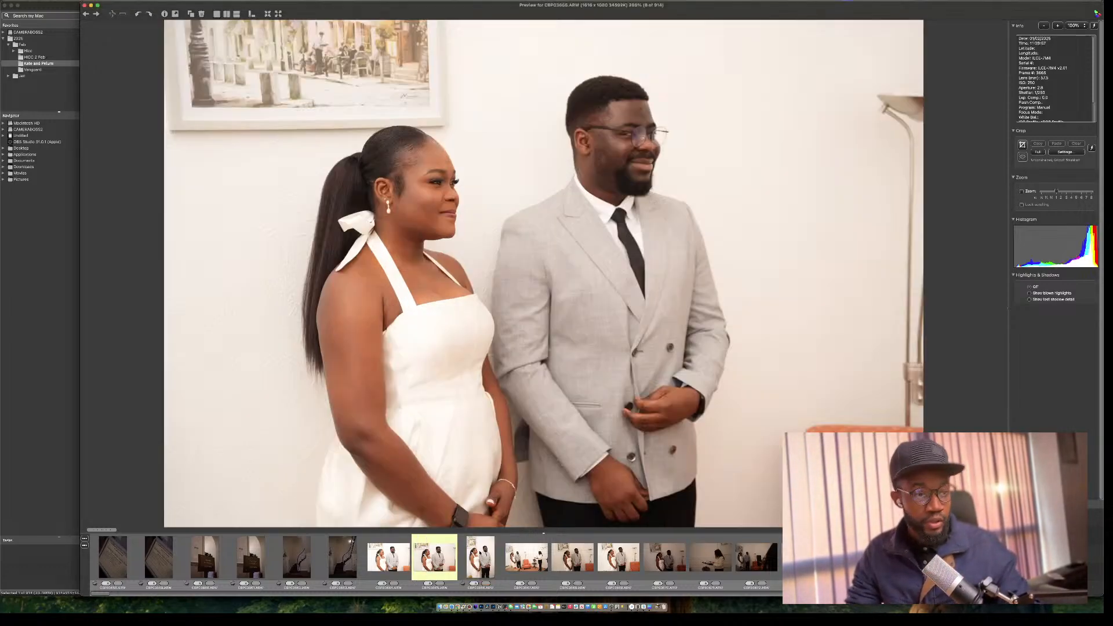
{"action": "key", "text": "Right"}
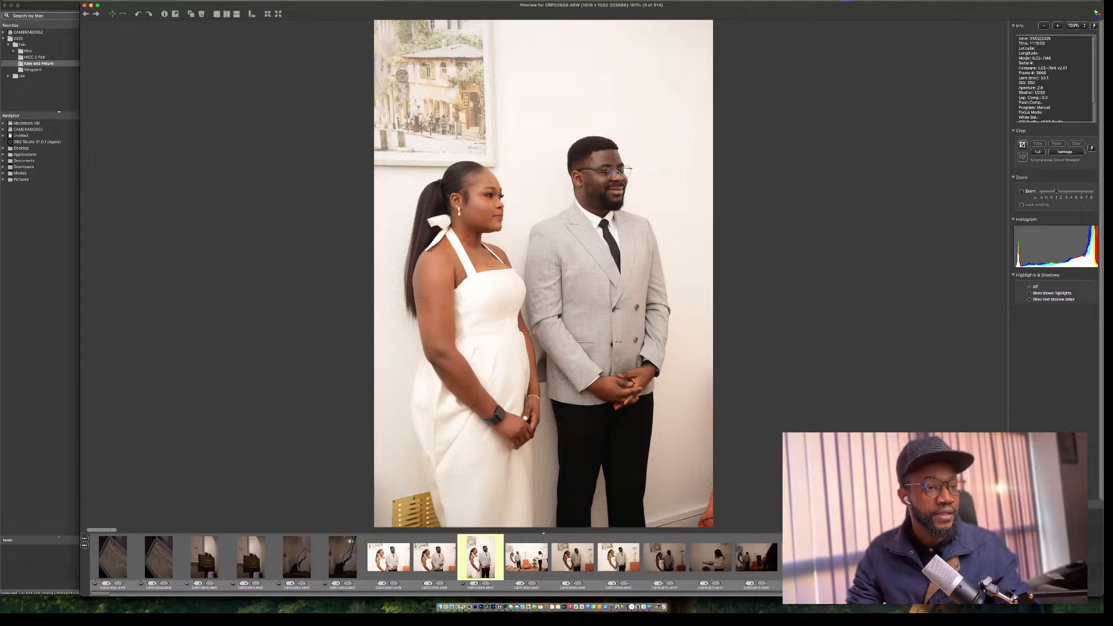
Return to the contact sheet and preview the vertical couple portrait and the first overexposed photo in the second row.
{"action": "key", "text": "Escape"}
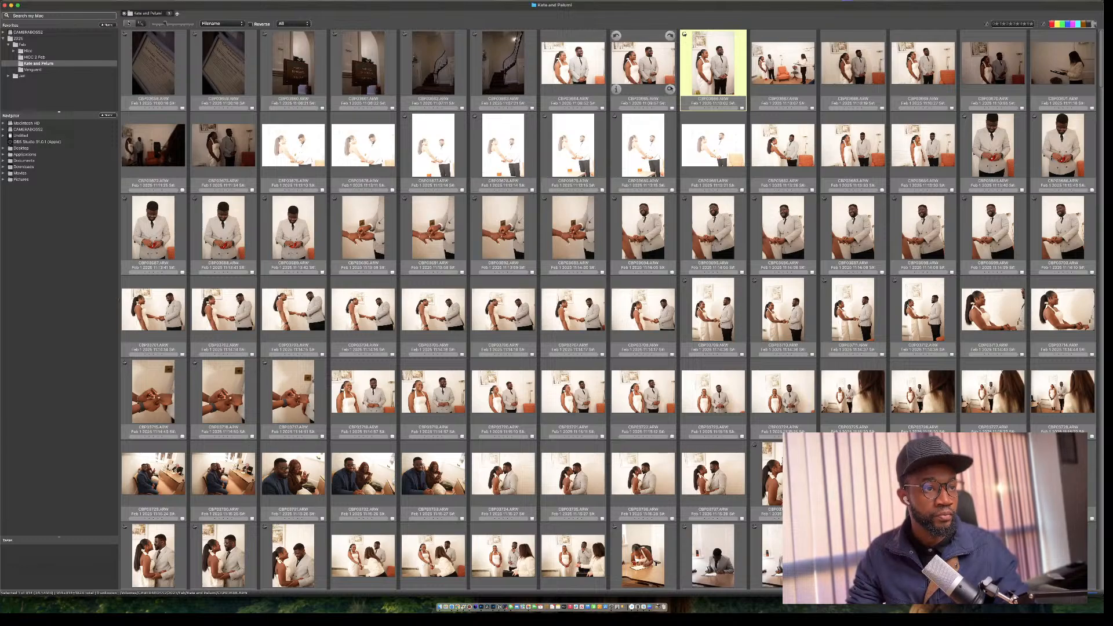
{"action": "double_click", "coordinate": [712, 64]}
{"action": "key", "text": "Escape"}
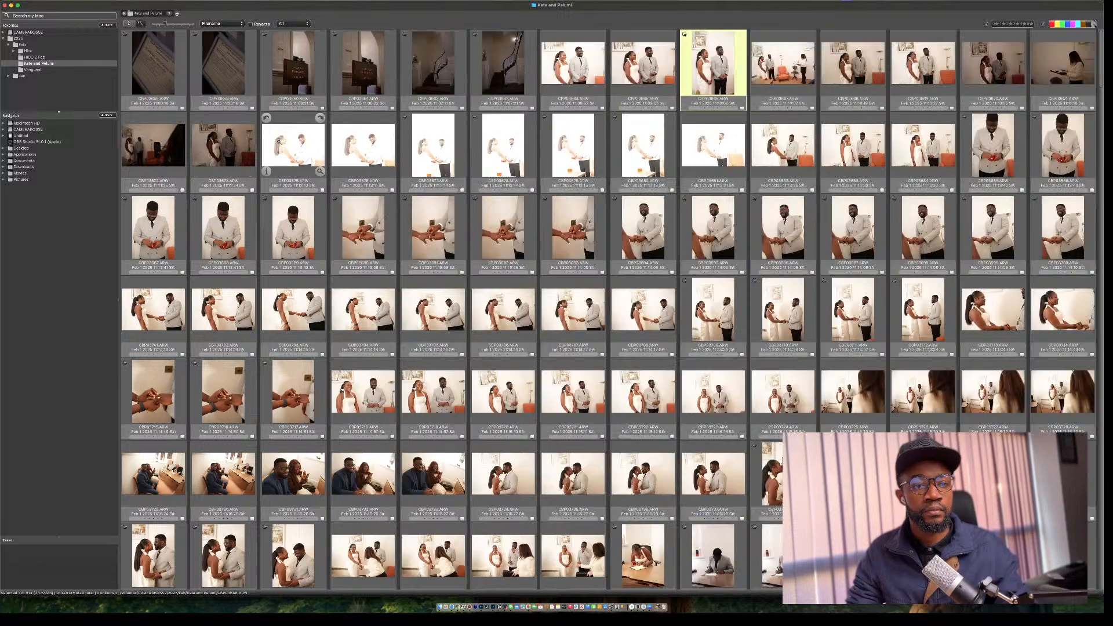
{"action": "double_click", "coordinate": [288, 143]}
{"action": "key", "text": "Escape"}
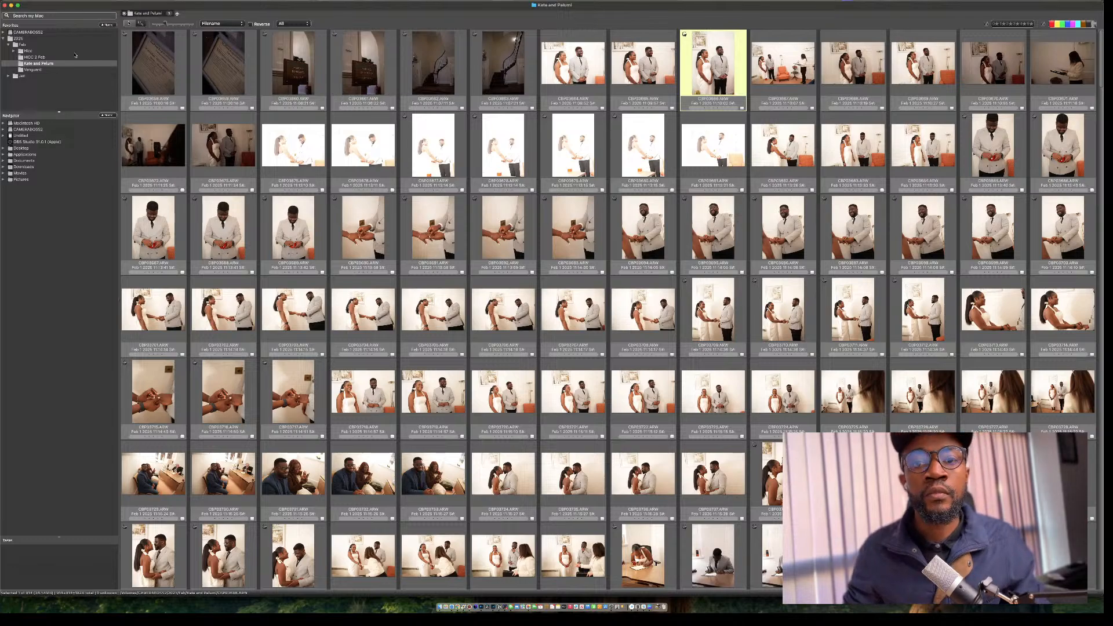
View the contact sheet of the 2 Feb event folder and return to the couple's ceremony folder.
{"action": "left_click", "coordinate": [42, 57]}
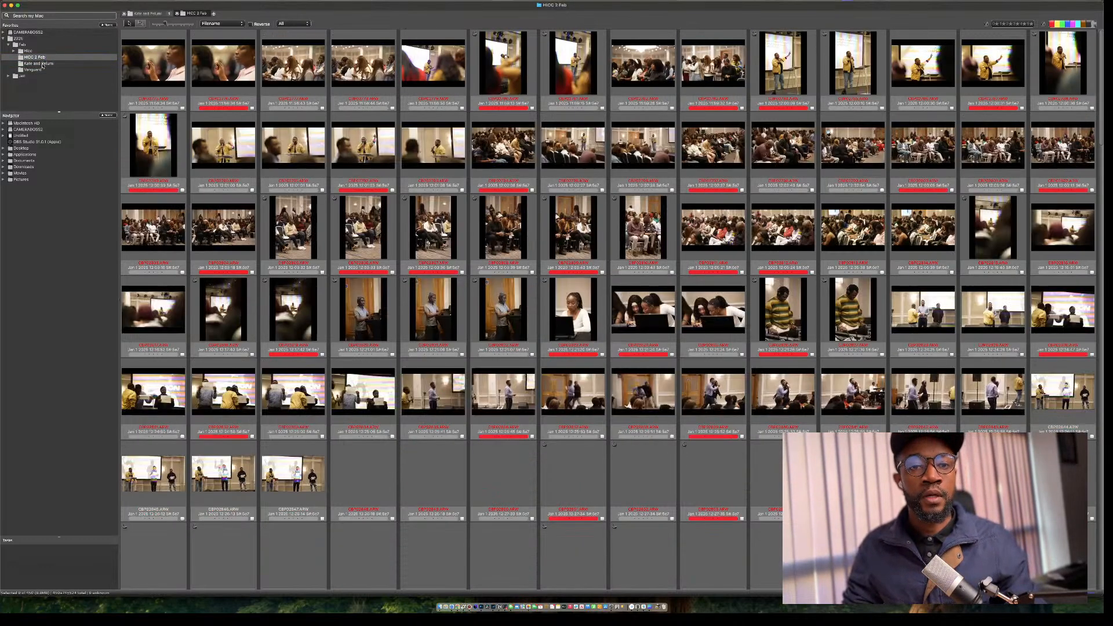
{"action": "left_click", "coordinate": [42, 64]}
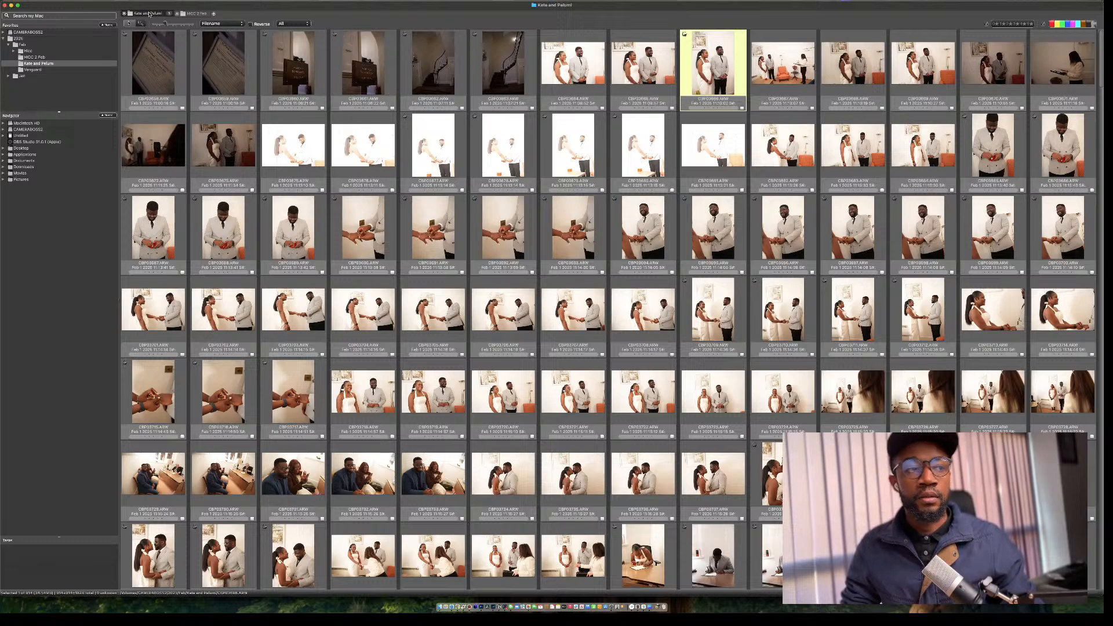
Move the contact sheet window aside and reopen the vertical couple portrait in the preview.
{"action": "left_click_drag", "start_coordinate": [685, 10], "coordinate": [817, 46]}
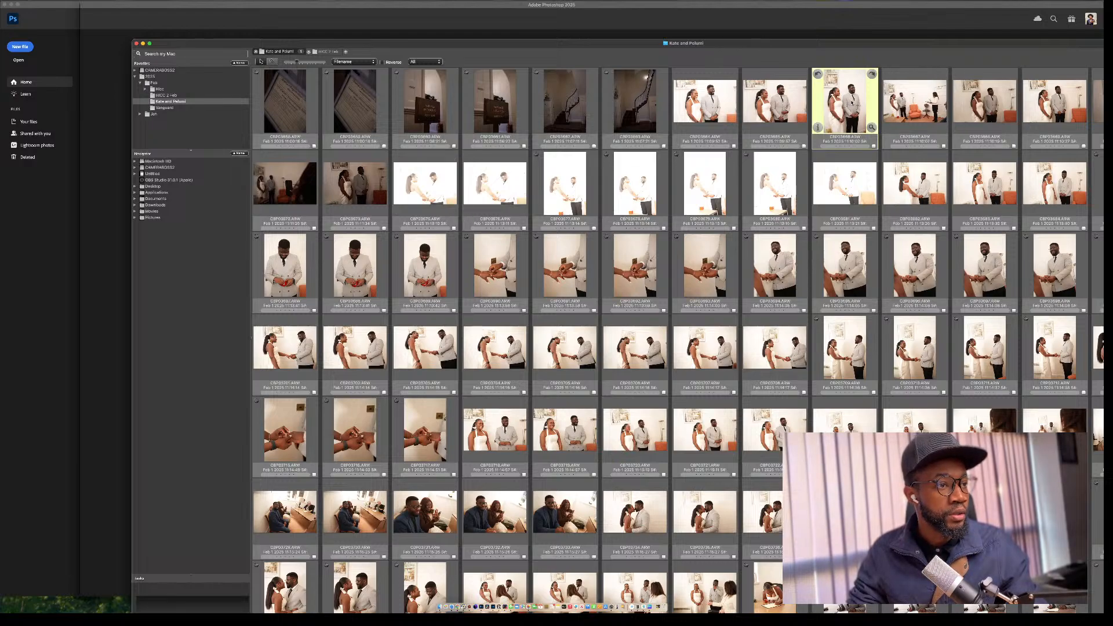
{"action": "double_click", "coordinate": [851, 102]}
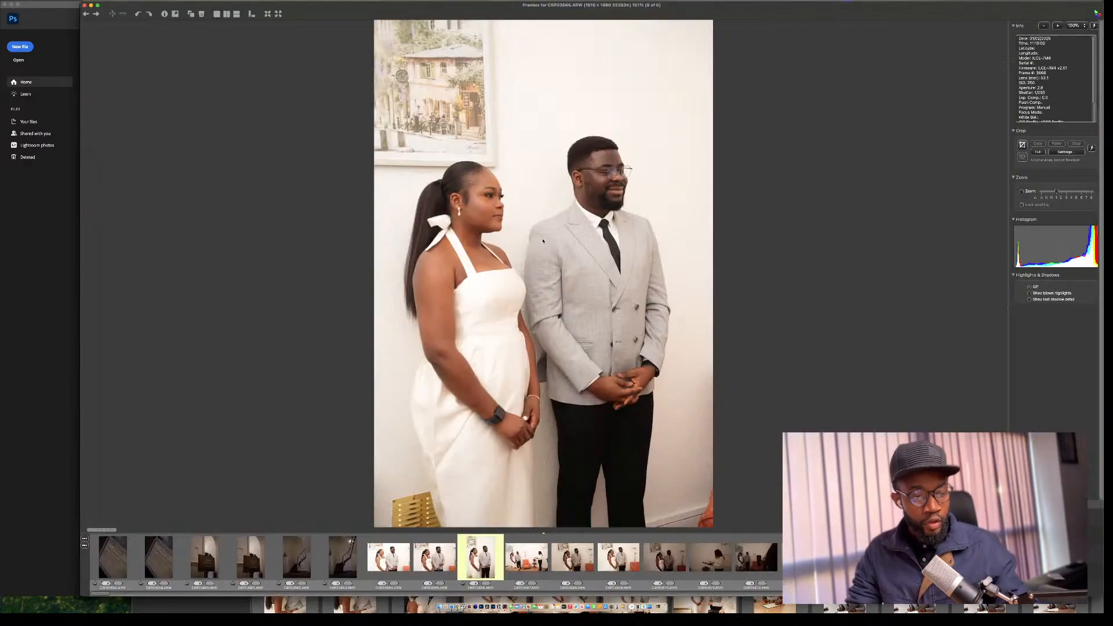
{"action": "left_click", "coordinate": [561, 342]}
{"action": "left_click", "coordinate": [589, 262]}
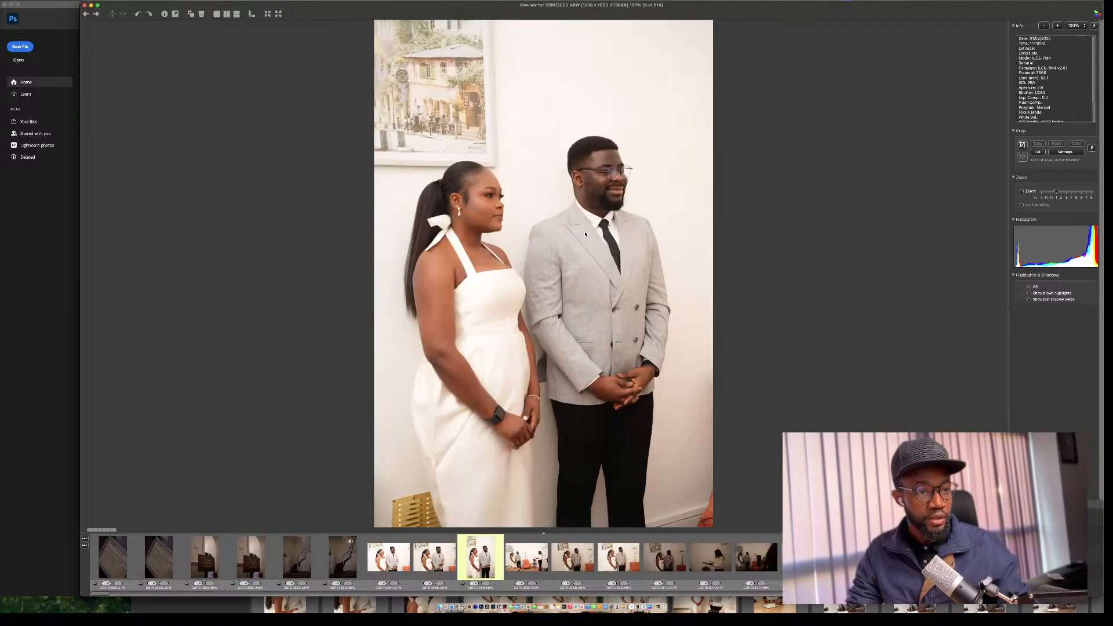
{"action": "left_click", "coordinate": [607, 180]}
{"action": "left_click", "coordinate": [579, 223]}
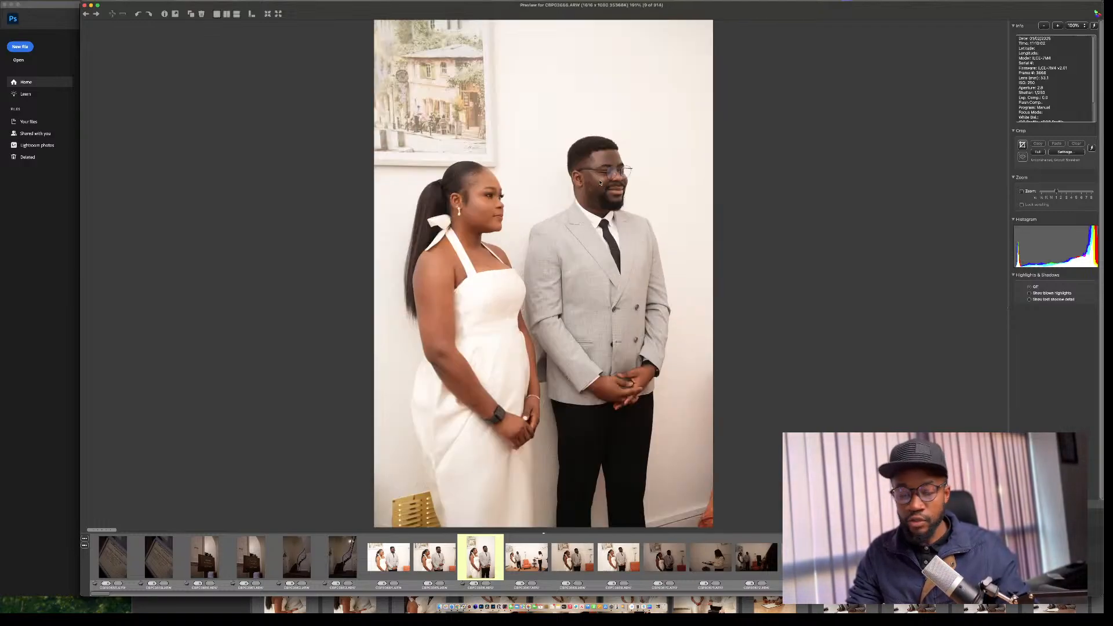
Compare the photos of the man opening the red ring box and mark the first one with the red color class.
{"action": "key", "text": "Right"}
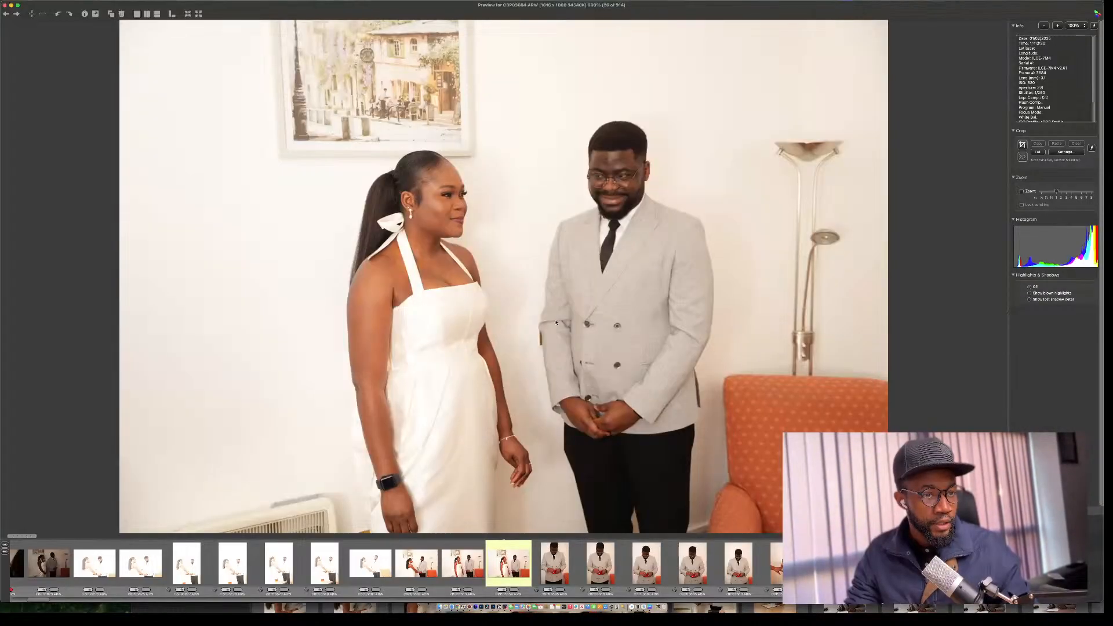
{"action": "key", "text": "Right"}
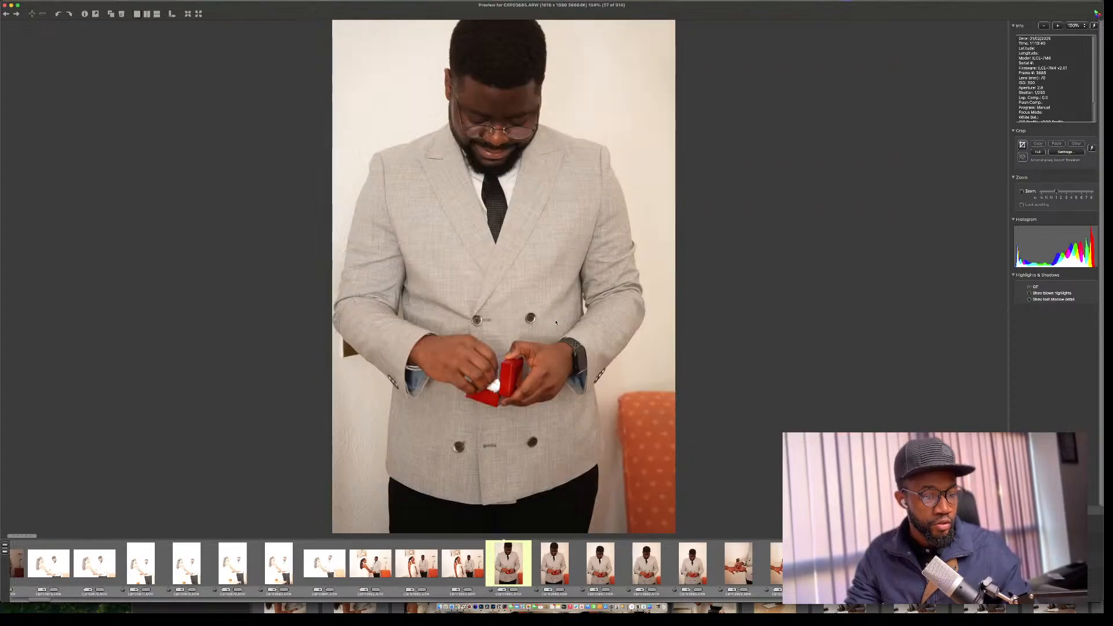
{"action": "key", "text": "Right"}
{"action": "key", "text": "Right"}
{"action": "key", "text": "Right"}
{"action": "key", "text": "Right"}
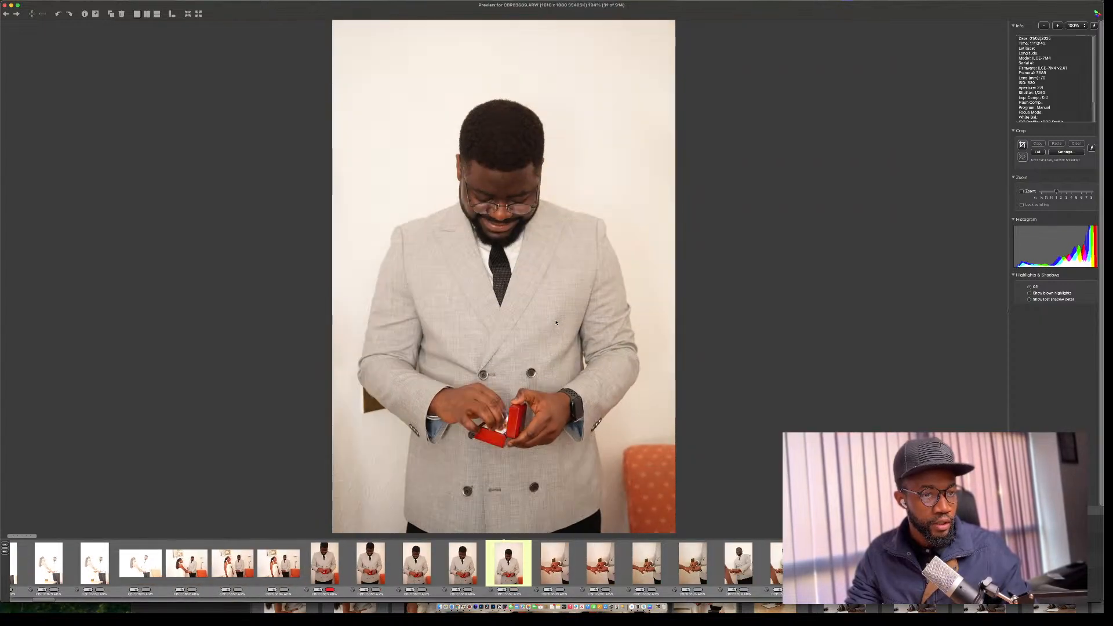
{"action": "key", "text": "Left"}
{"action": "key", "text": "Left"}
{"action": "key", "text": "Left"}
{"action": "key", "text": "Left"}
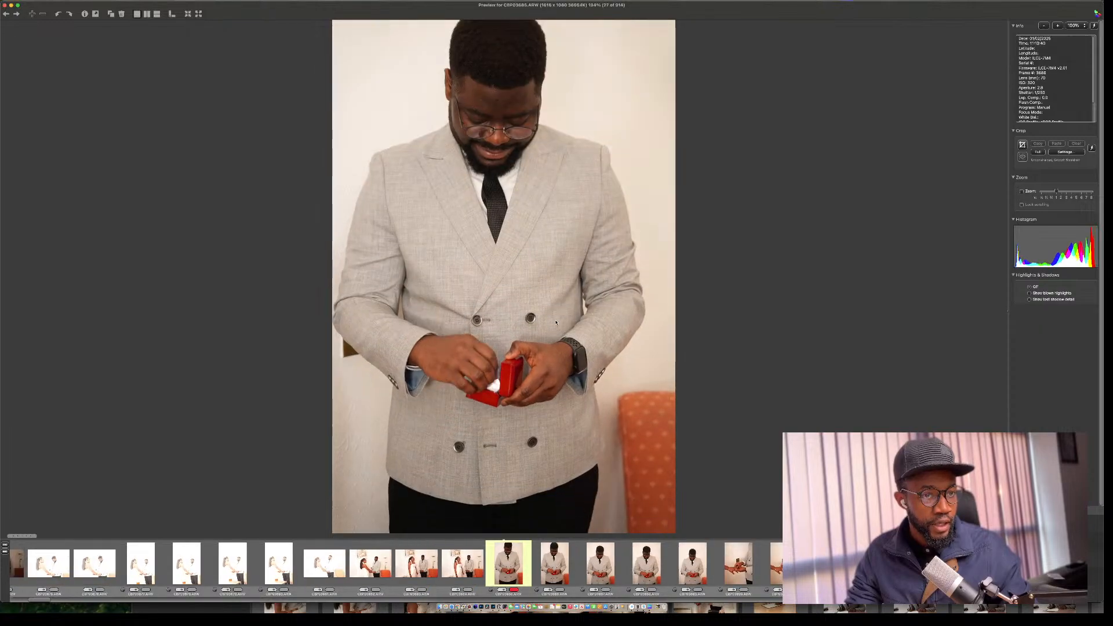
Mark the fourth photo of the man opening the ring box with the red color class.
{"action": "key", "text": "Right"}
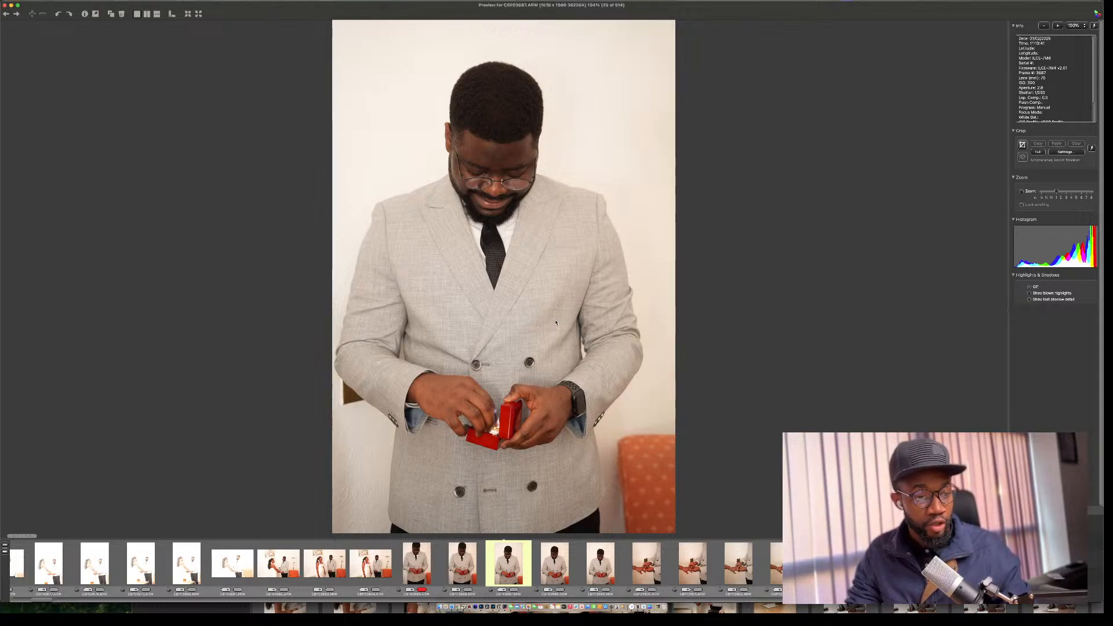
{"action": "key", "text": "Right"}
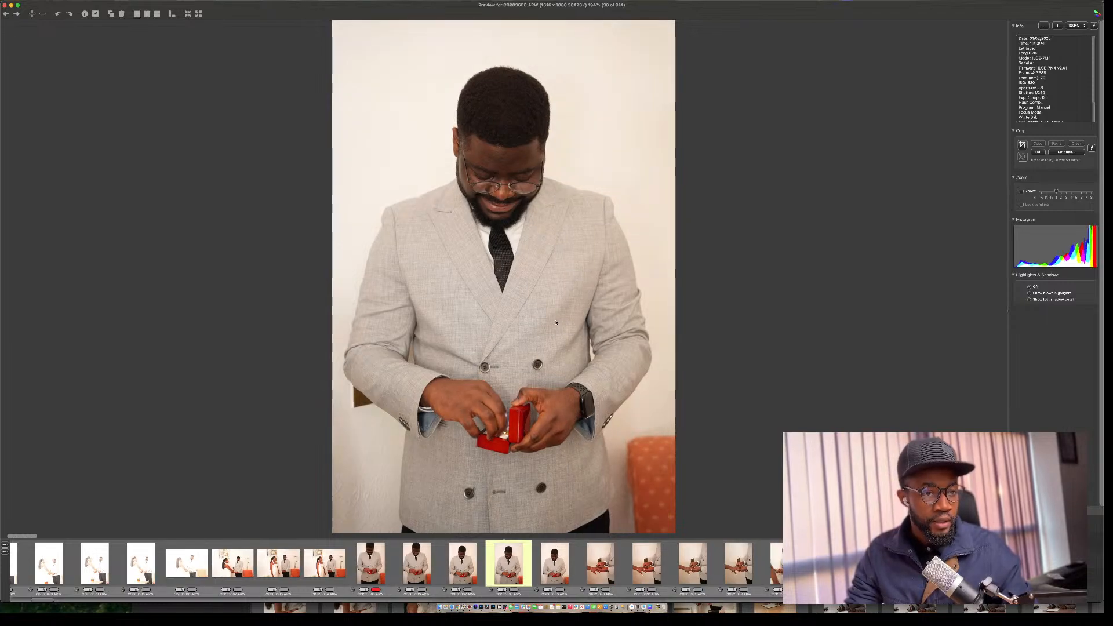
{"action": "key", "text": "Right"}
Compare the four close-ups of the ring being placed on the bride's finger and mark the first one with the red color class.
{"action": "key", "text": "Right"}
{"action": "key", "text": "Right"}
{"action": "key", "text": "Right"}
{"action": "key", "text": "Right"}
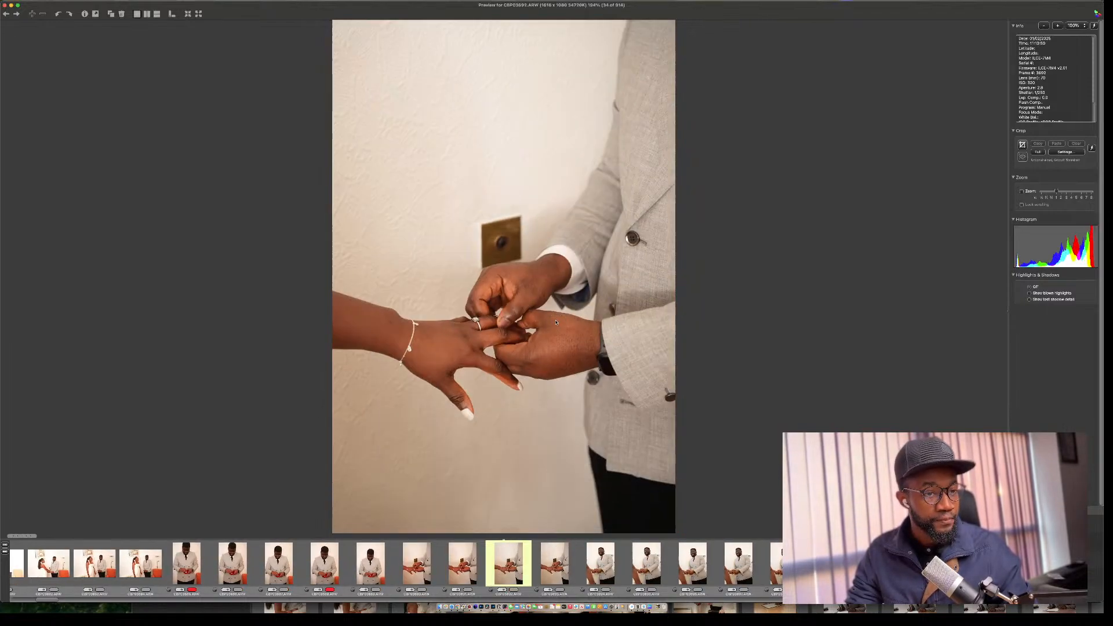
{"action": "key", "text": "Left"}
{"action": "key", "text": "Right"}
{"action": "key", "text": "Left"}
{"action": "key", "text": "Left"}
{"action": "key", "text": "Right"}
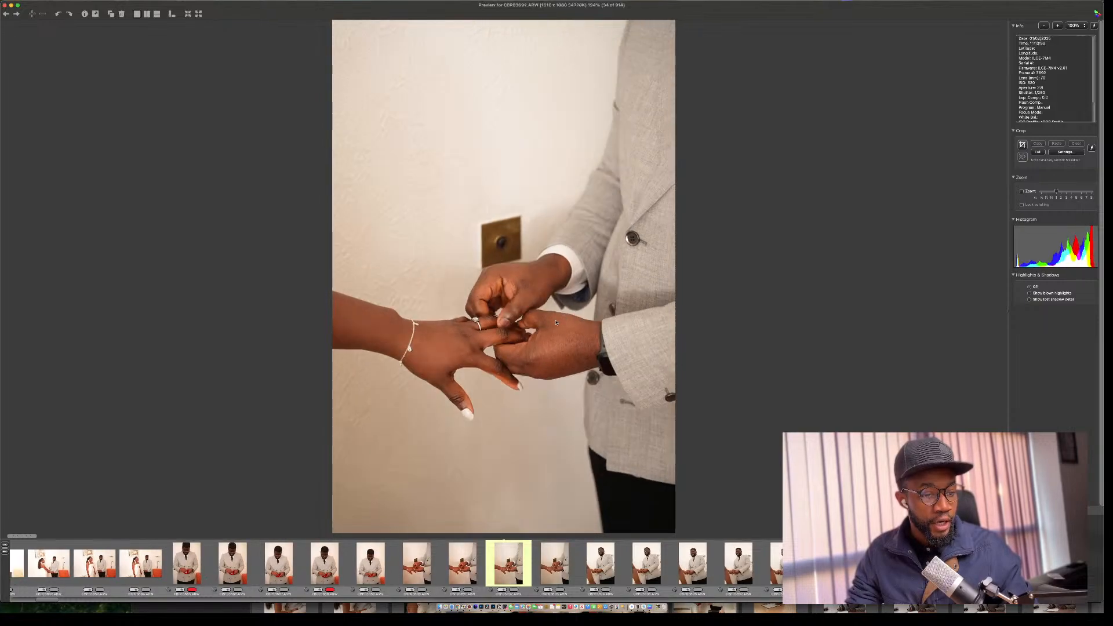
{"action": "key", "text": "Right"}
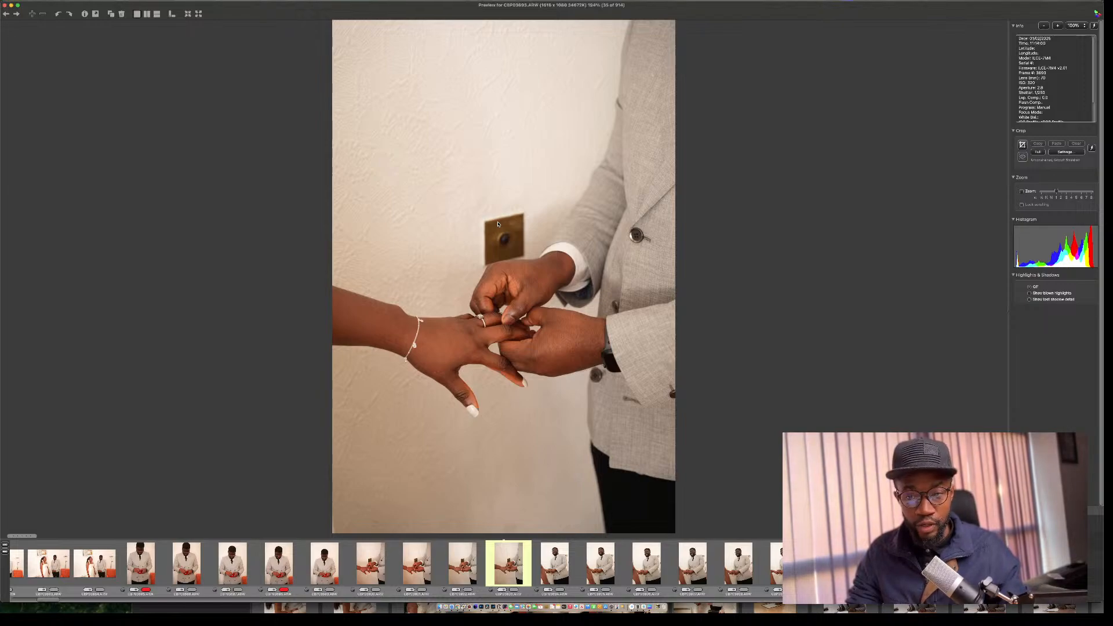
{"action": "key", "text": "Right"}
{"action": "key", "text": "Left"}
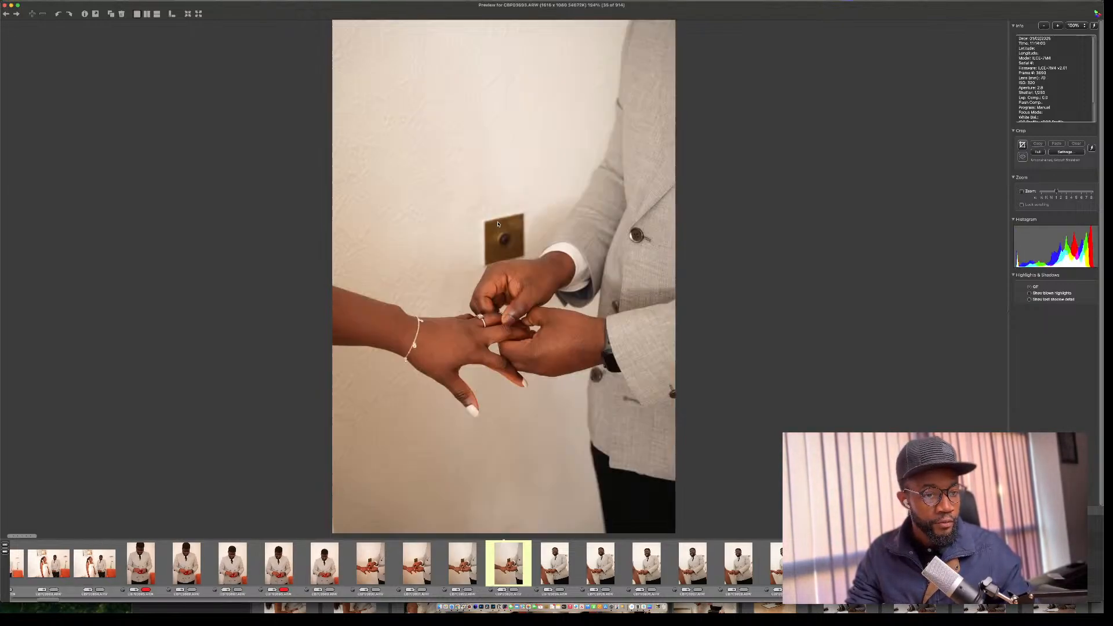
{"action": "key", "text": "Left"}
{"action": "key", "text": "Left"}
{"action": "key", "text": "Left"}
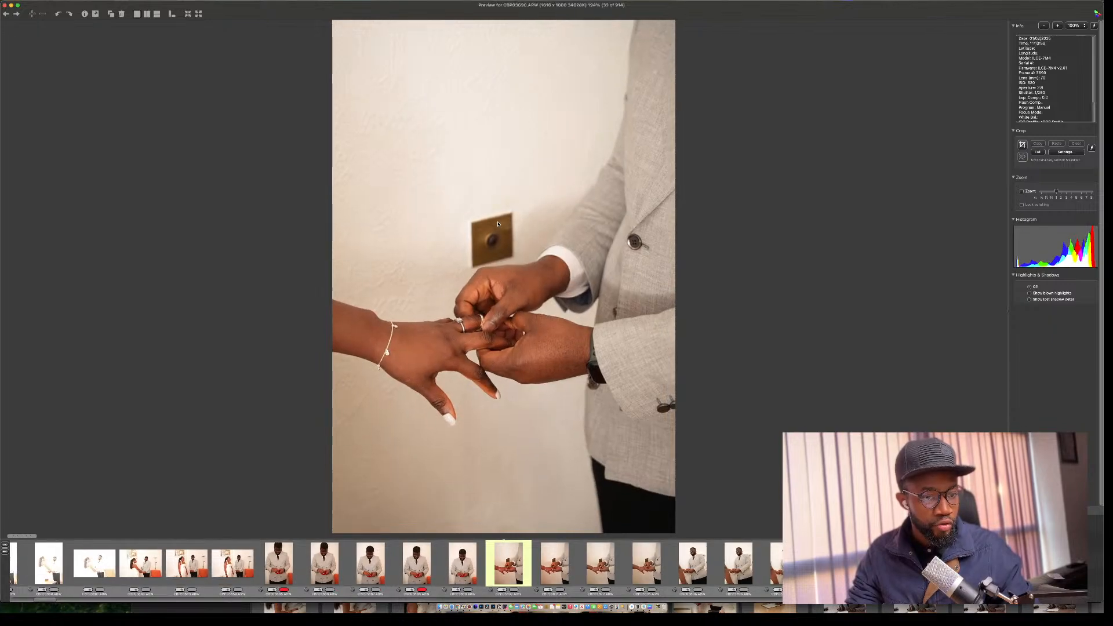
Compare the vertical photos of the smiling groom placing the ring and mark the fifth one with the red color class.
{"action": "key", "text": "Right"}
{"action": "key", "text": "Right"}
{"action": "key", "text": "Right"}
{"action": "key", "text": "Right"}
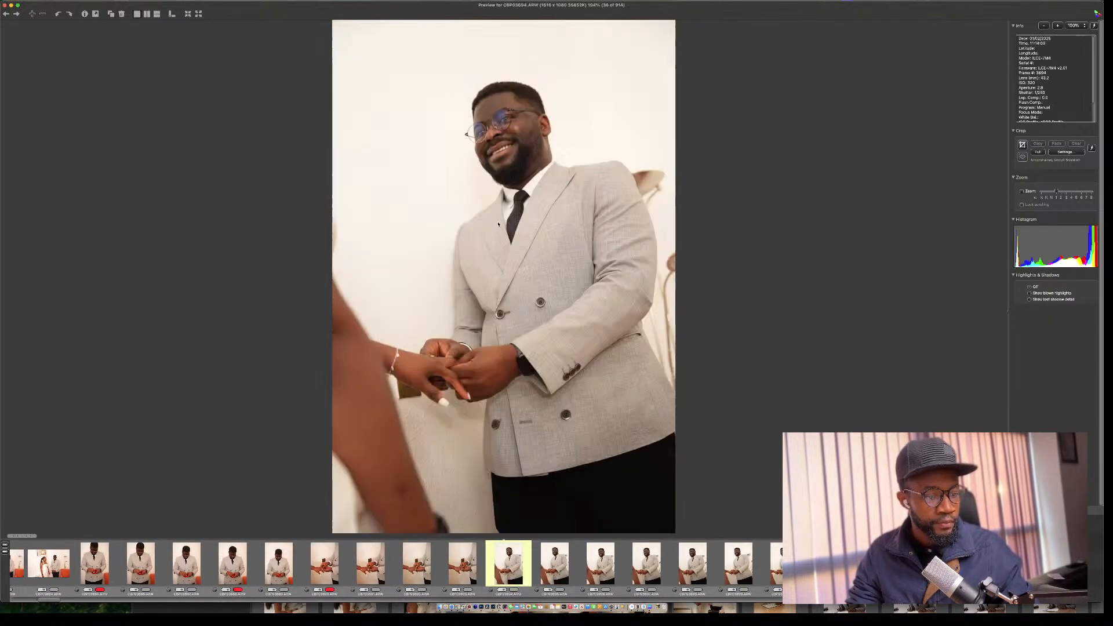
{"action": "key", "text": "Right"}
{"action": "key", "text": "Right"}
{"action": "key", "text": "Right"}
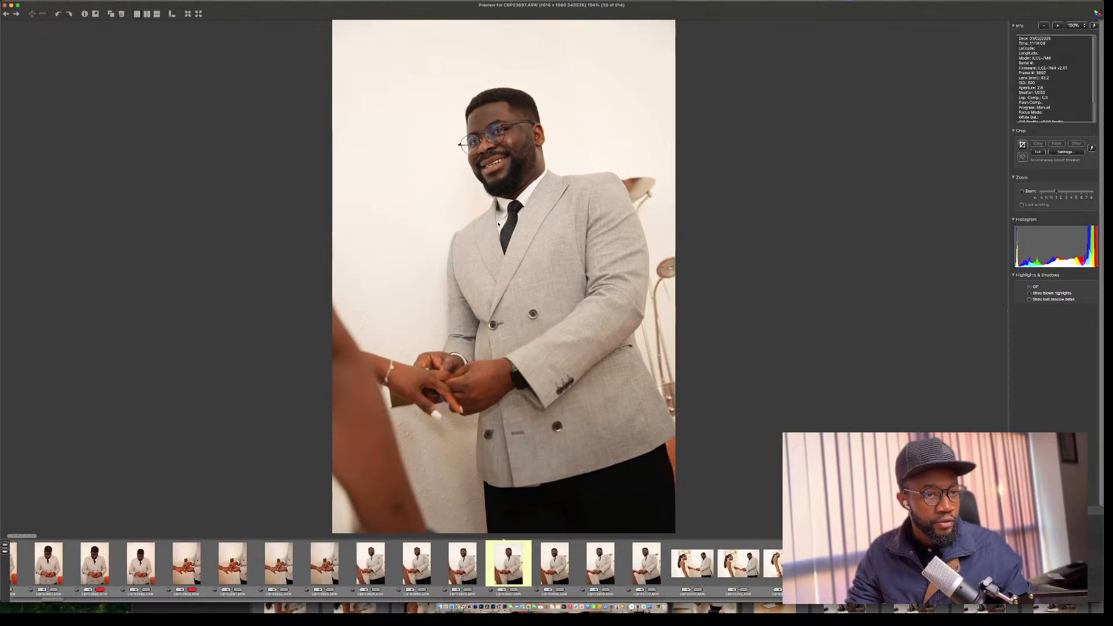
{"action": "key", "text": "Right"}
{"action": "key", "text": "Right"}
{"action": "key", "text": "Left"}
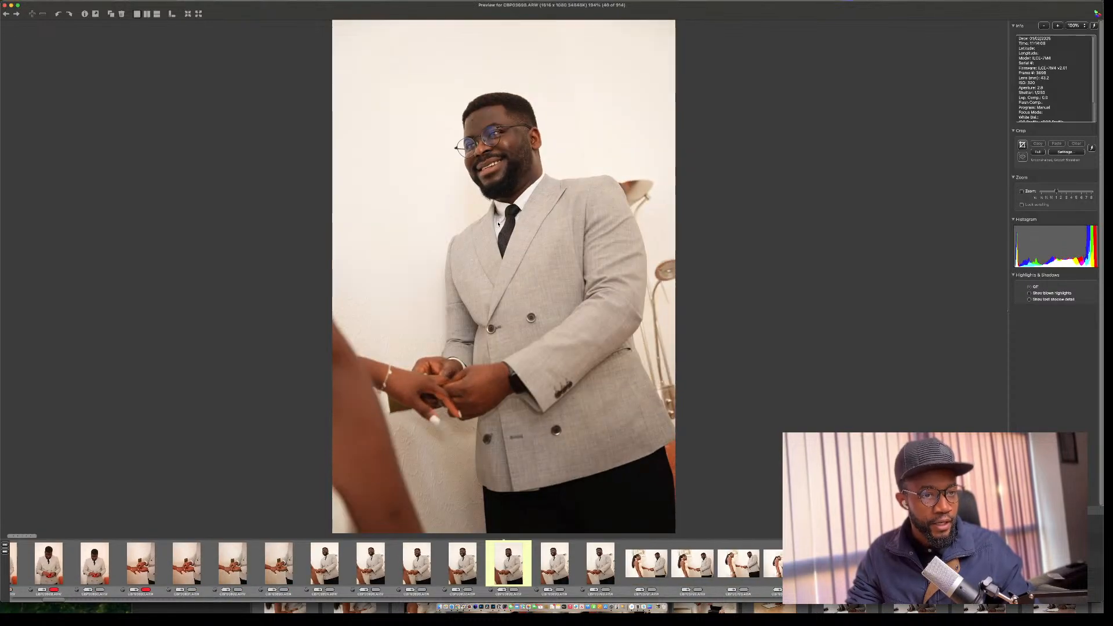
{"action": "key", "text": "Right"}
{"action": "key", "text": "Right"}
{"action": "key", "text": "Right"}
{"action": "key", "text": "Right"}
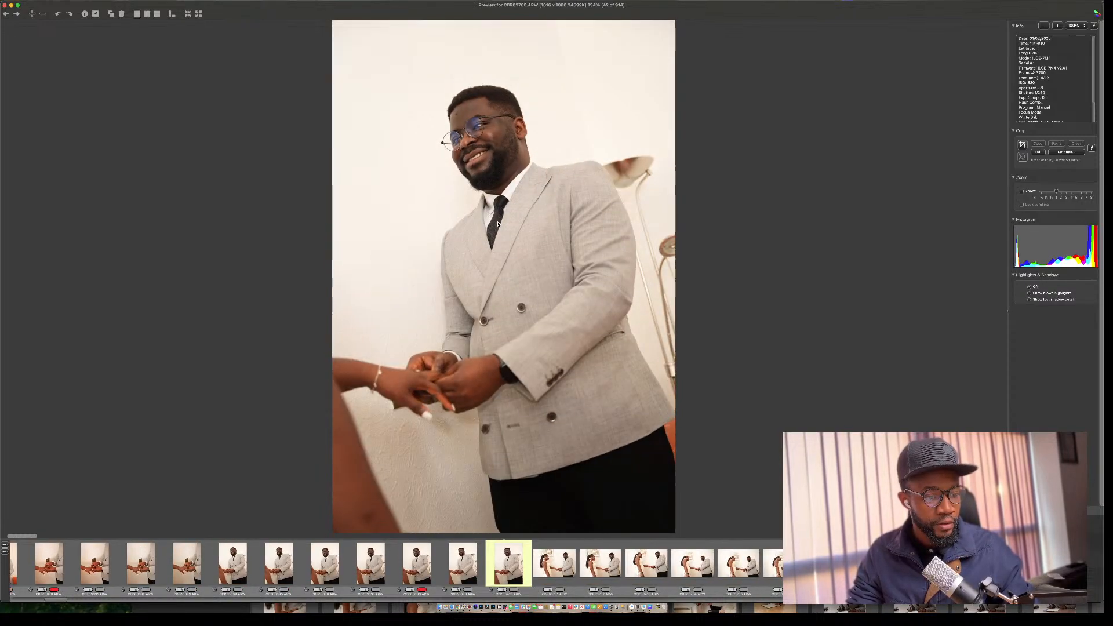
Compare the horizontal photos of the groom putting the ring on the bride and mark the fourth one with the red color class.
{"action": "key", "text": "Left"}
{"action": "key", "text": "Right"}
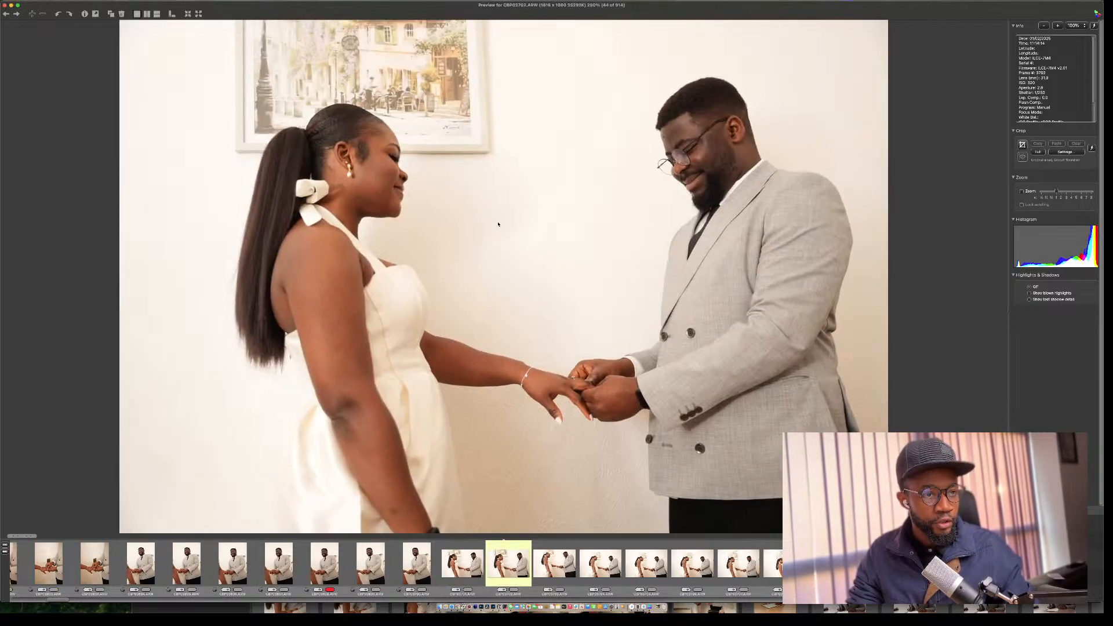
{"action": "key", "text": "Right"}
{"action": "key", "text": "Left"}
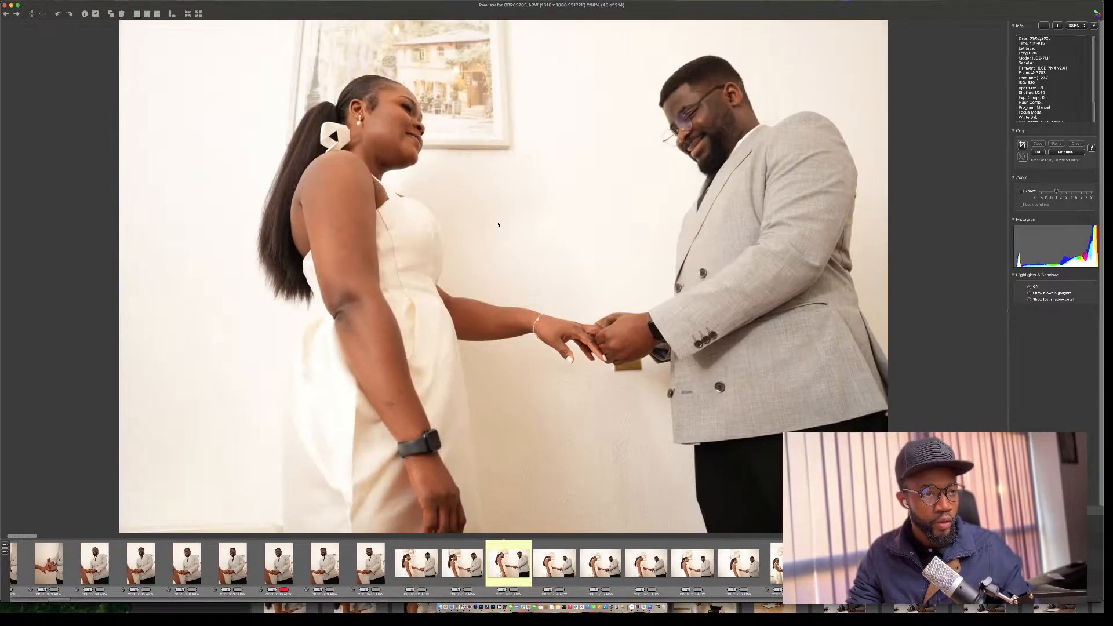
{"action": "key", "text": "Right"}
{"action": "key", "text": "Right"}
{"action": "key", "text": "Right"}
{"action": "key", "text": "Right"}
{"action": "key", "text": "Right"}
{"action": "key", "text": "Right"}
{"action": "key", "text": "Right"}
{"action": "key", "text": "Right"}
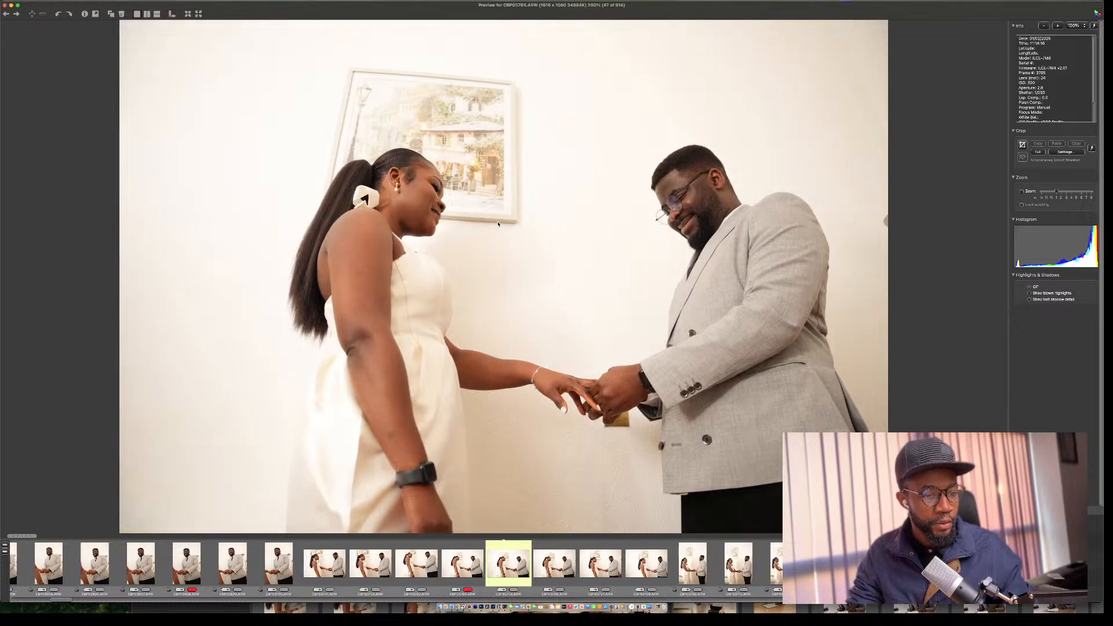
Compare the vertical photos of the bride putting the ring on the groom and mark the fourth one with the red color class.
{"action": "key", "text": "Right"}
{"action": "key", "text": "Right"}
{"action": "key", "text": "Right"}
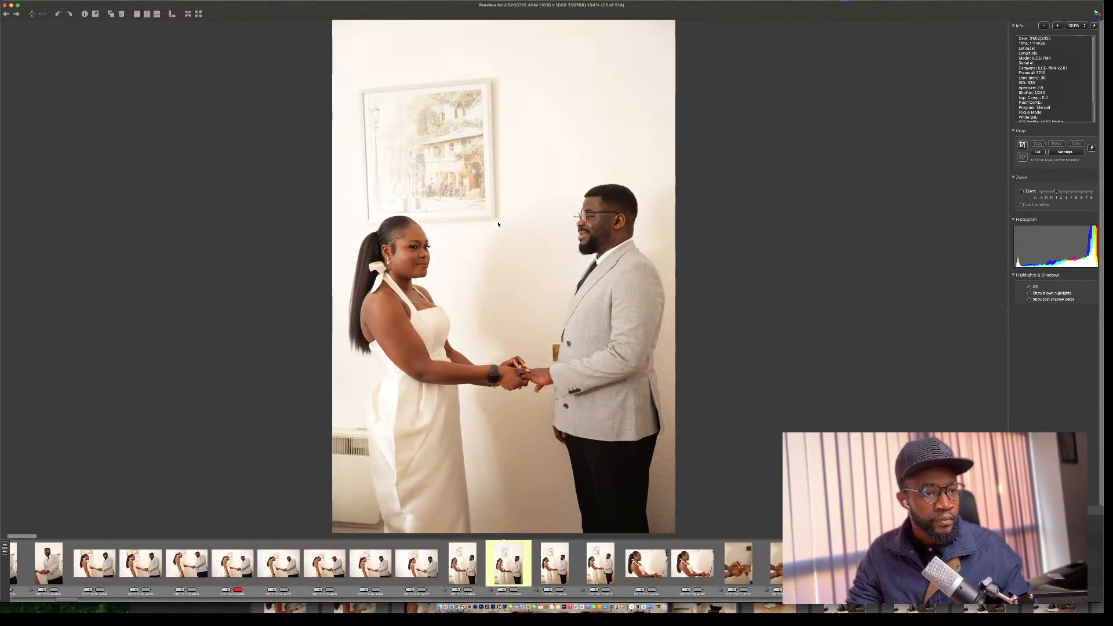
{"action": "key", "text": "Left"}
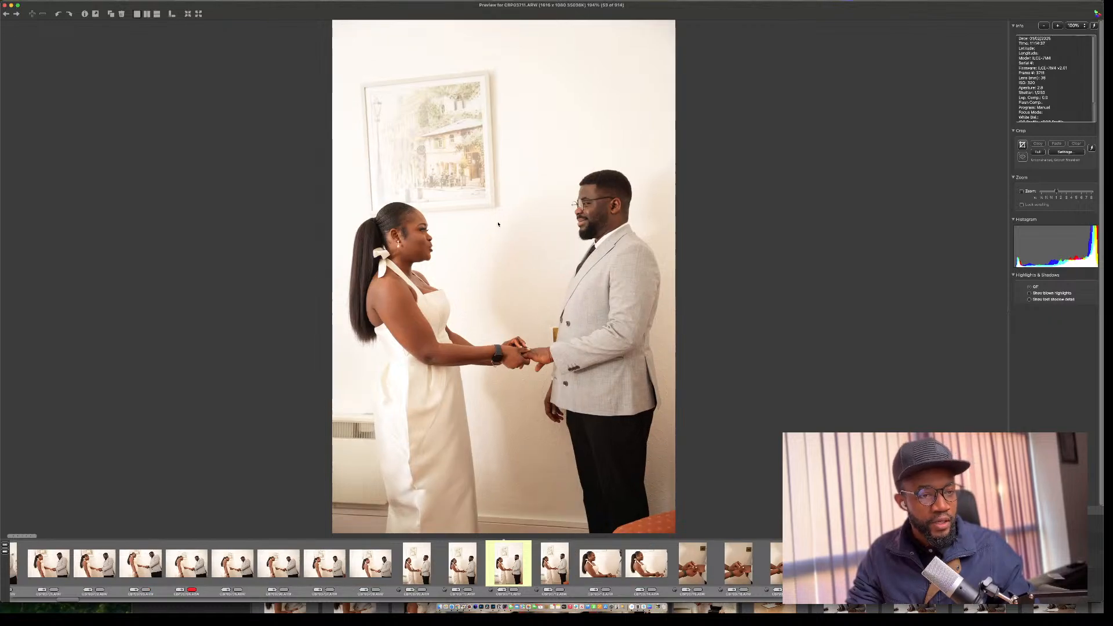
{"action": "key", "text": "Left"}
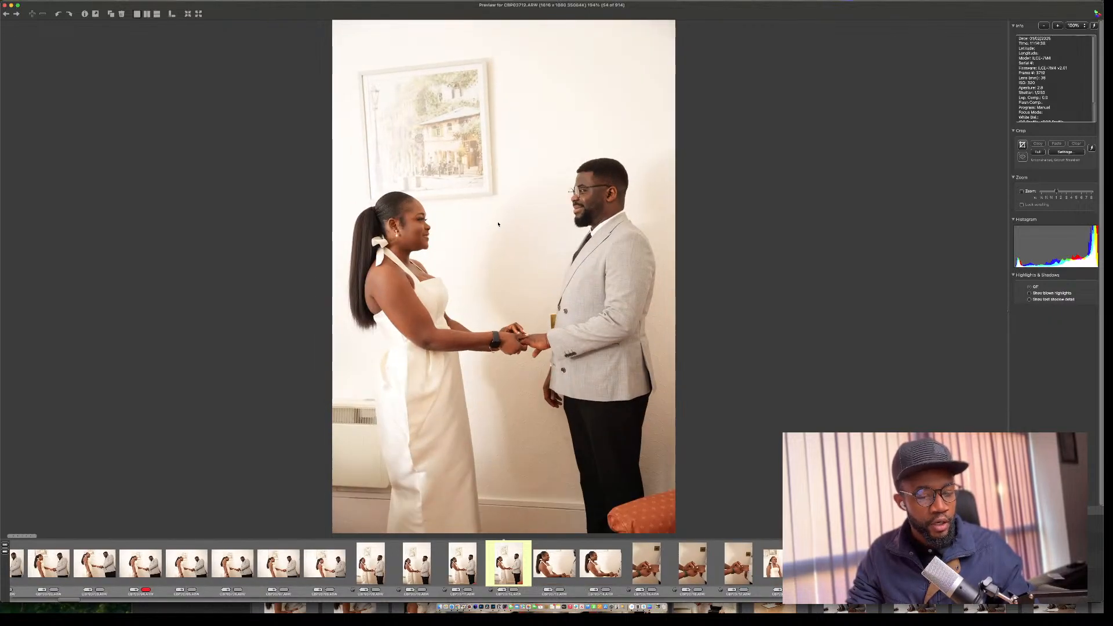
Compare the two horizontal shots focused on the smiling bride and mark the second one with the red color class.
{"action": "key", "text": "Right"}
{"action": "key", "text": "Right"}
{"action": "key", "text": "Right"}
{"action": "key", "text": "Right"}
{"action": "key", "text": "Left"}
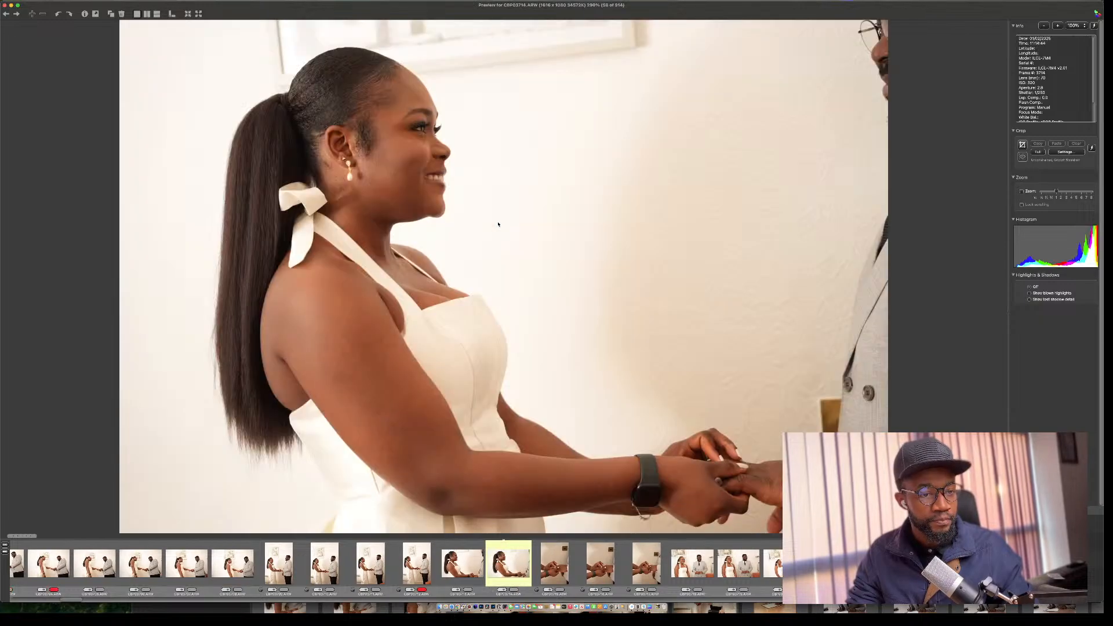
Mark the second of the three close-ups of the groom's ring with the red color class.
{"action": "key", "text": "Right"}
{"action": "key", "text": "Right"}
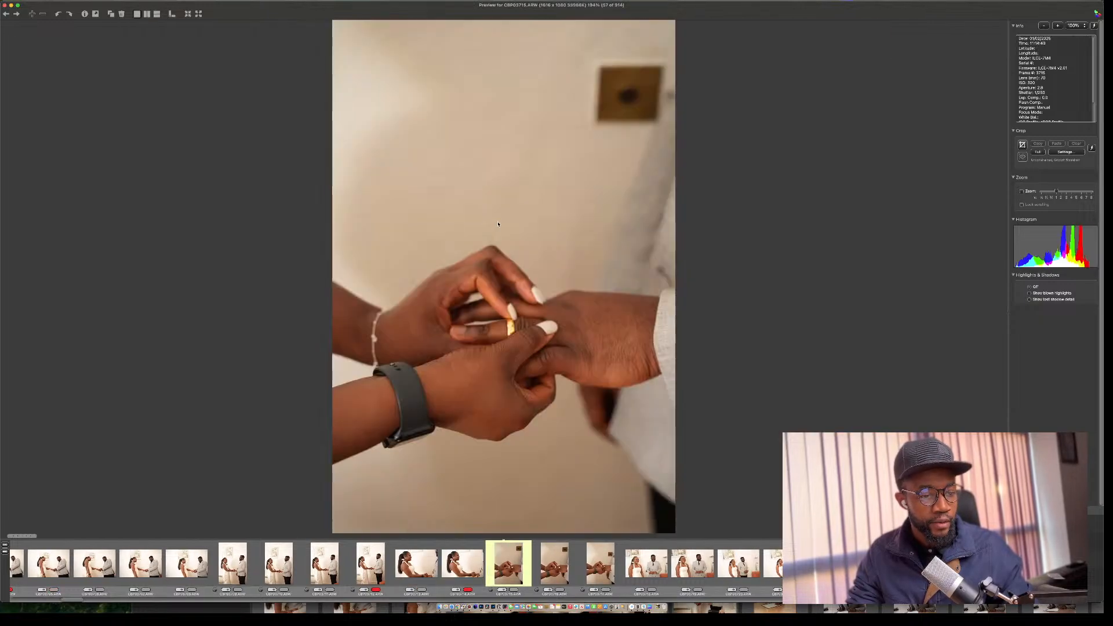
{"action": "key", "text": "Right"}
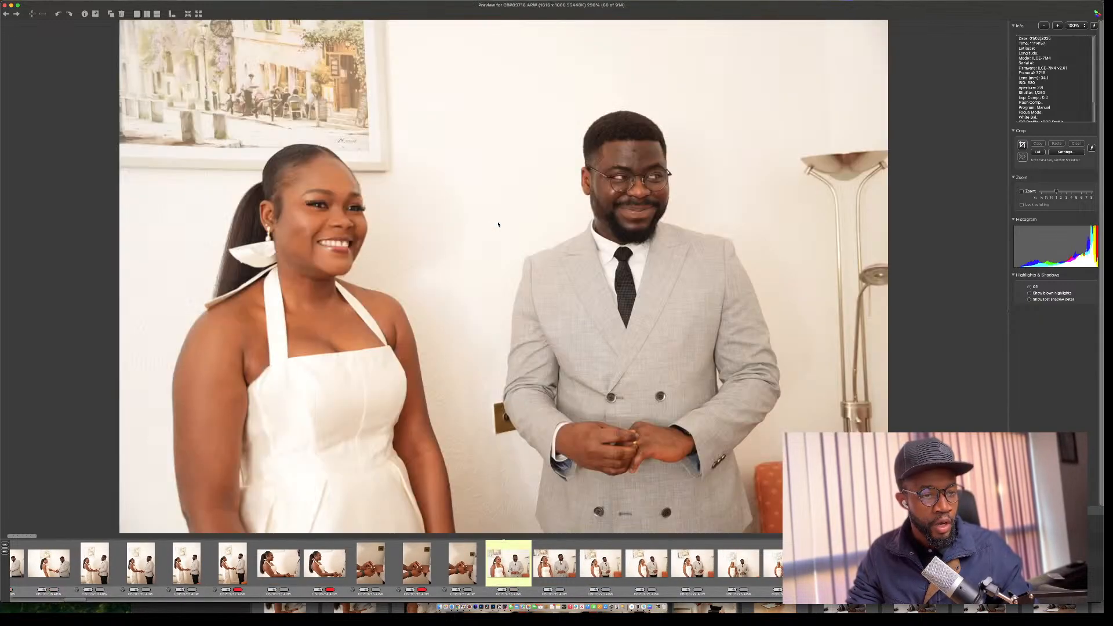
Review the photos of the couple standing side by side and mark the first one facing the camera with the red color class.
{"action": "key", "text": "Right"}
{"action": "key", "text": "Left"}
{"action": "key", "text": "Right"}
{"action": "key", "text": "Right"}
{"action": "key", "text": "Right"}
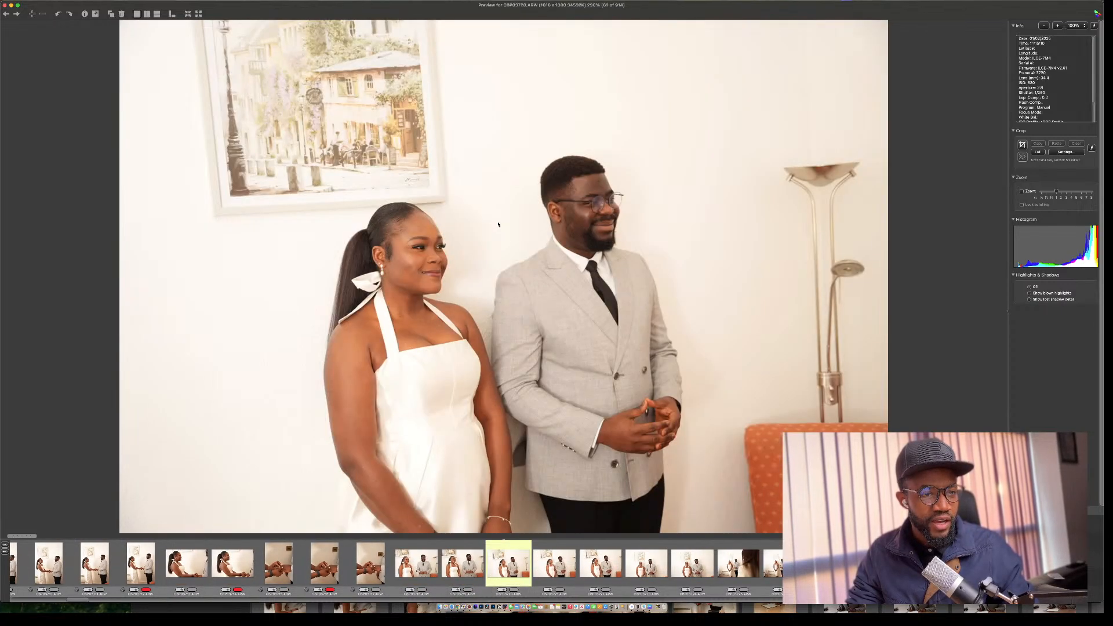
{"action": "key", "text": "Right"}
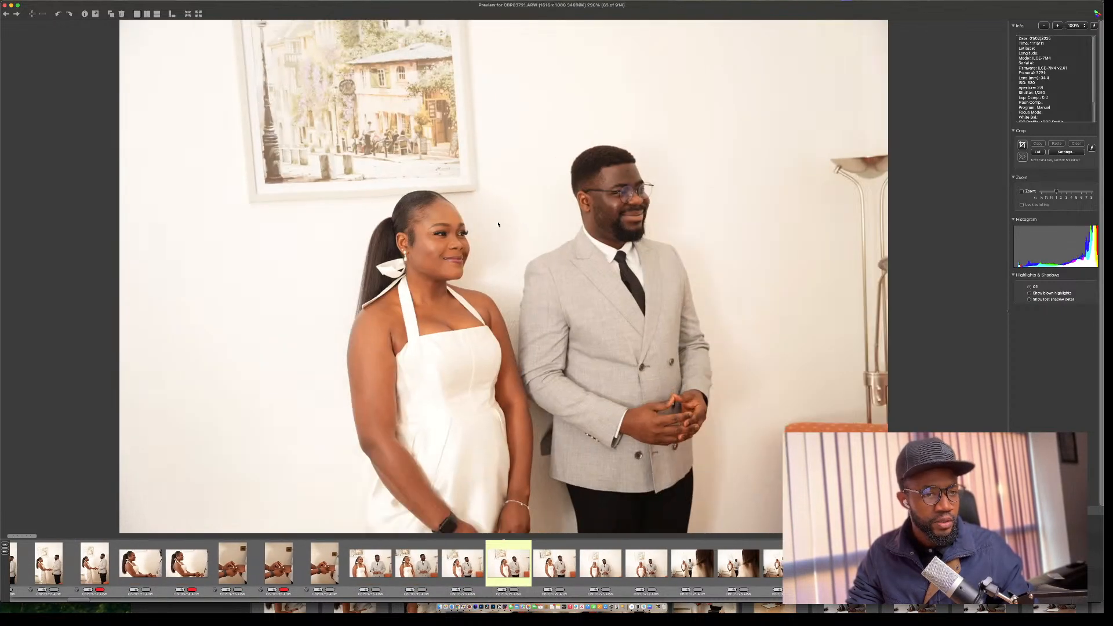
{"action": "key", "text": "Right"}
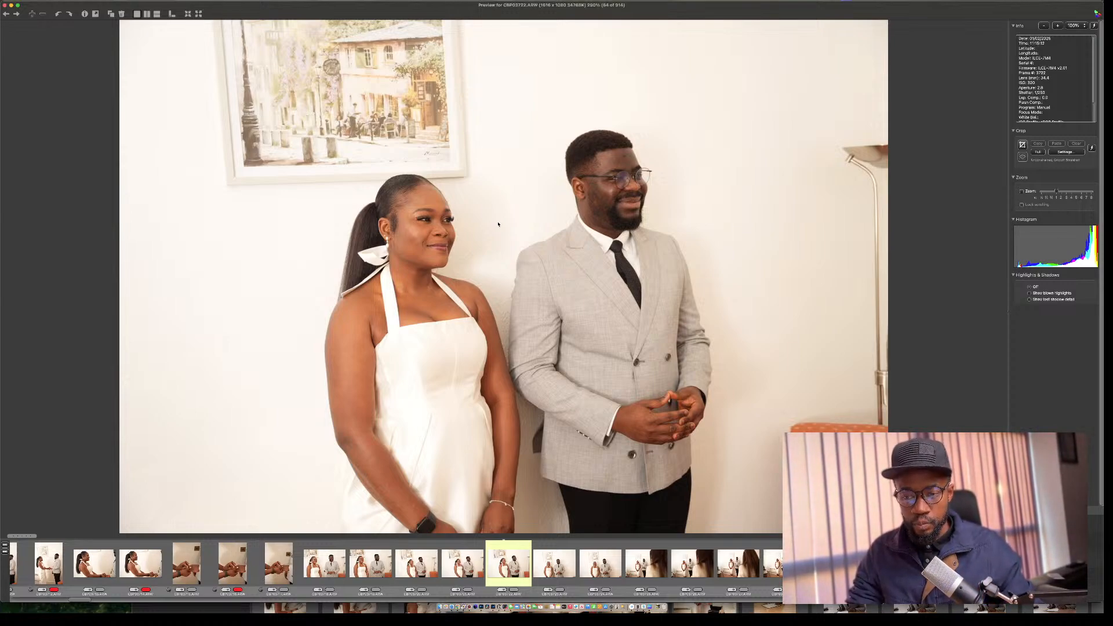
{"action": "key", "text": "Right"}
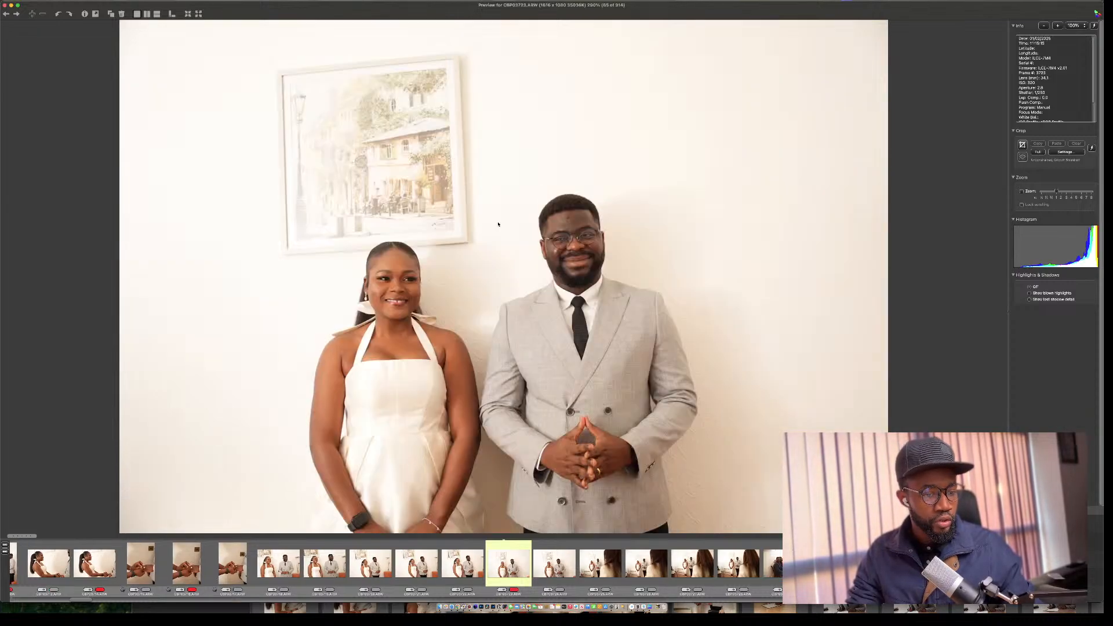
Compare the couple photos taken over the long-haired woman's shoulder and mark the first and fourth with the red color class.
{"action": "key", "text": "Right"}
{"action": "key", "text": "Right"}
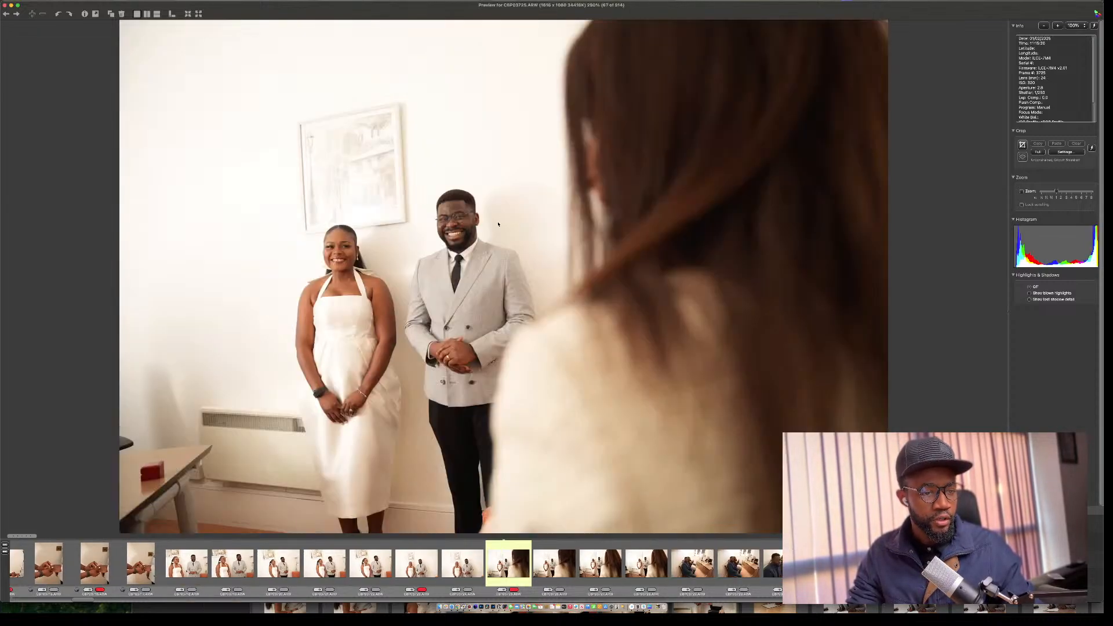
{"action": "key", "text": "Right"}
{"action": "key", "text": "Right"}
{"action": "key", "text": "Right"}
{"action": "key", "text": "Right"}
{"action": "key", "text": "Right"}
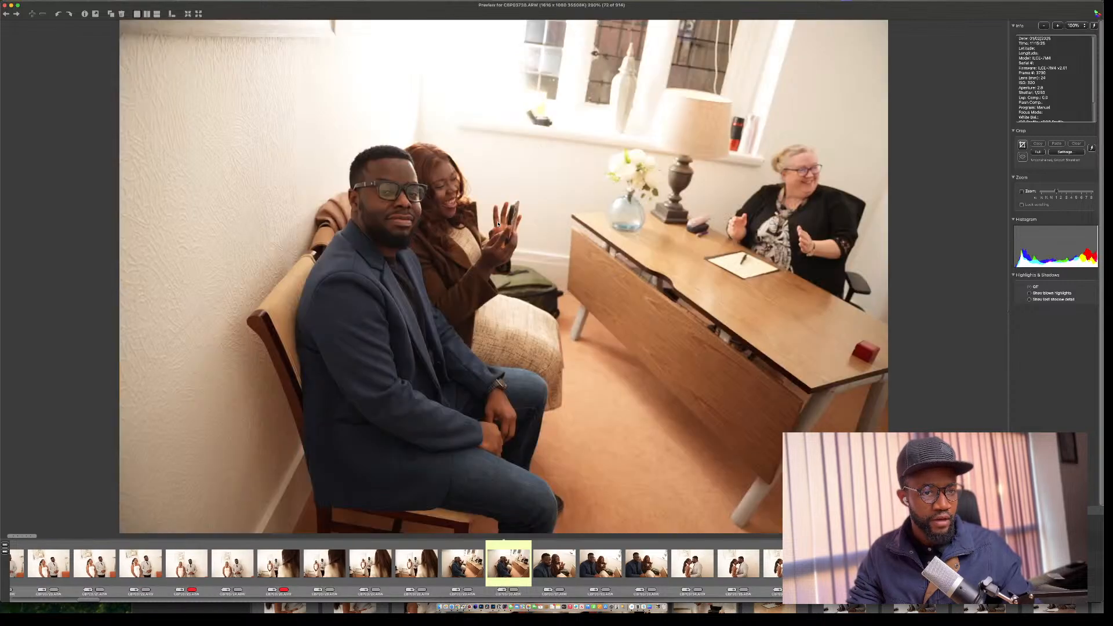
{"action": "key", "text": "Left"}
{"action": "key", "text": "Left"}
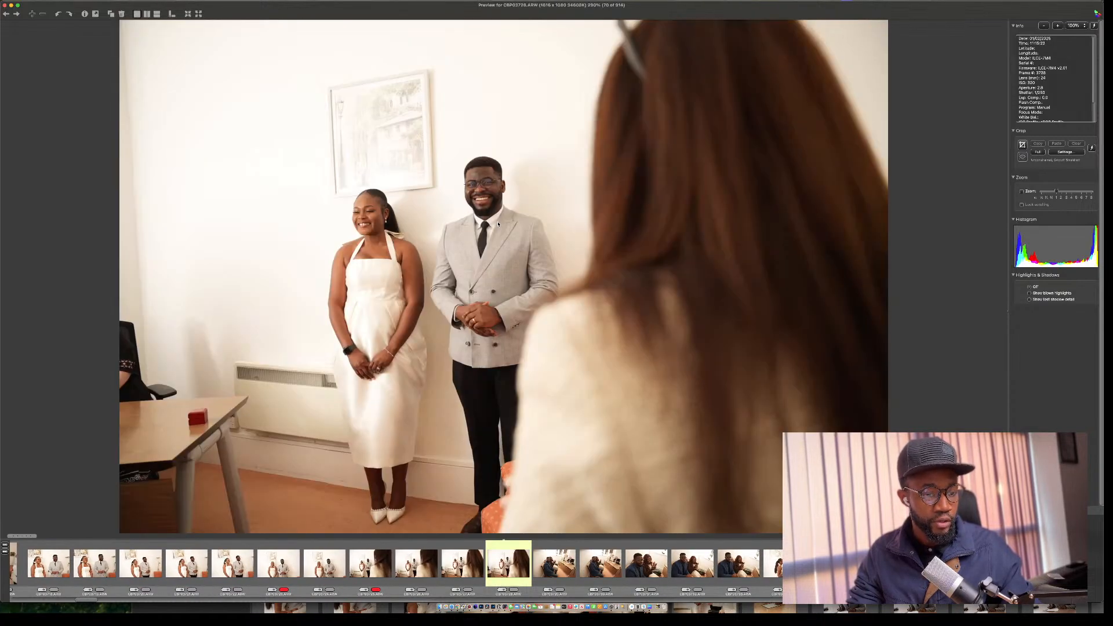
Compare the two wide shots of the seated guests and the registrar and mark the first one with the red color class.
{"action": "key", "text": "Right"}
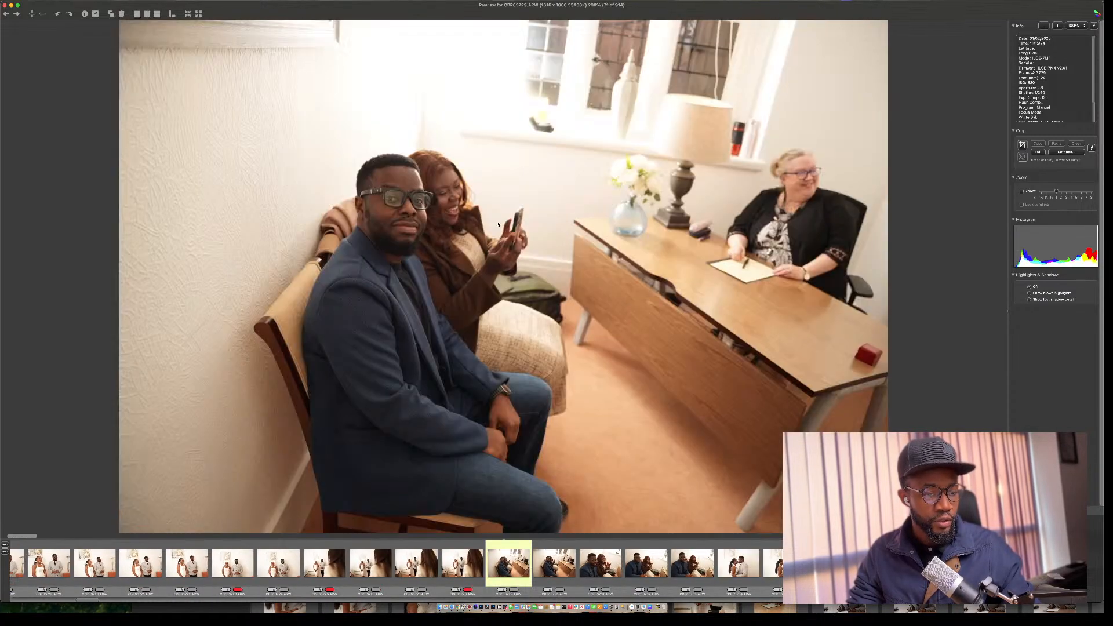
{"action": "key", "text": "Right"}
{"action": "key", "text": "Left"}
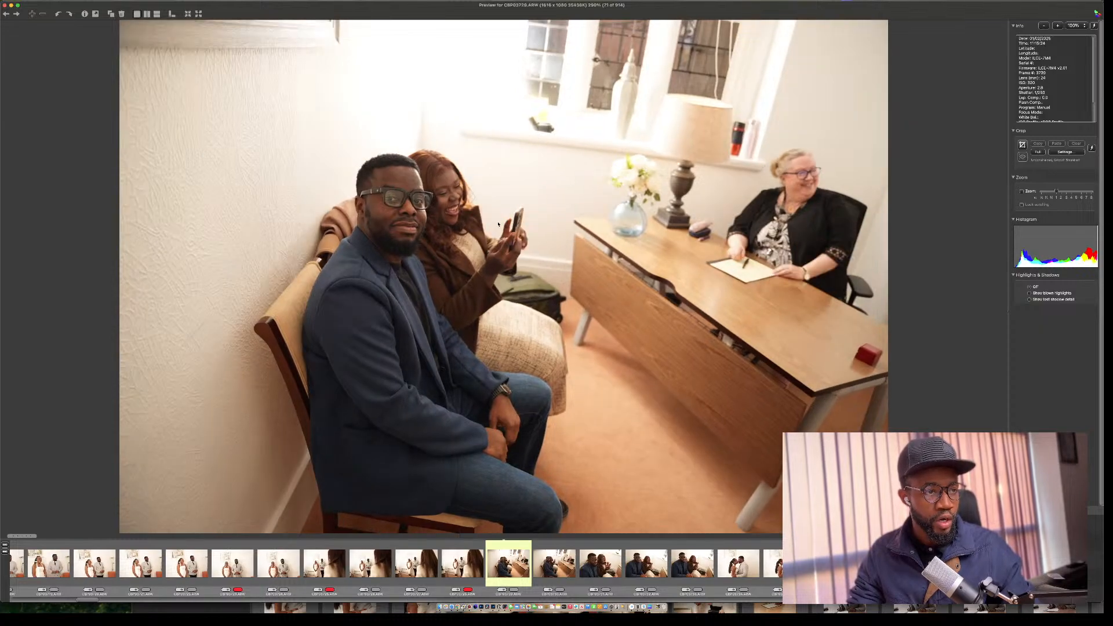
Compare the three closer photos of the two seated guests and mark the second one with the red color class.
{"action": "key", "text": "Right"}
{"action": "key", "text": "Right"}
{"action": "key", "text": "Right"}
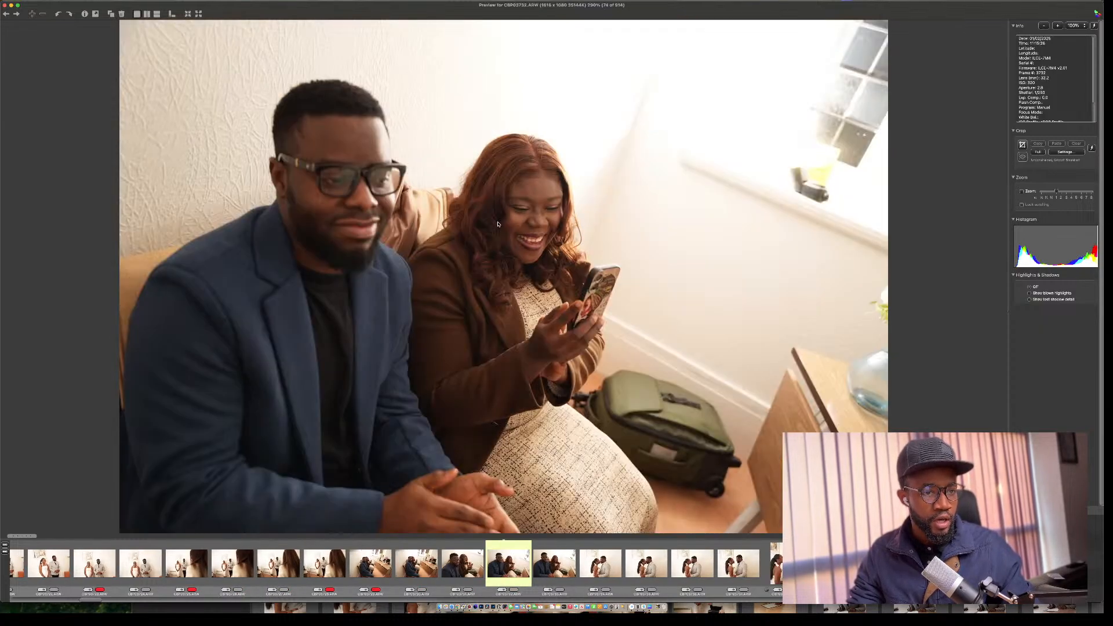
{"action": "key", "text": "Right"}
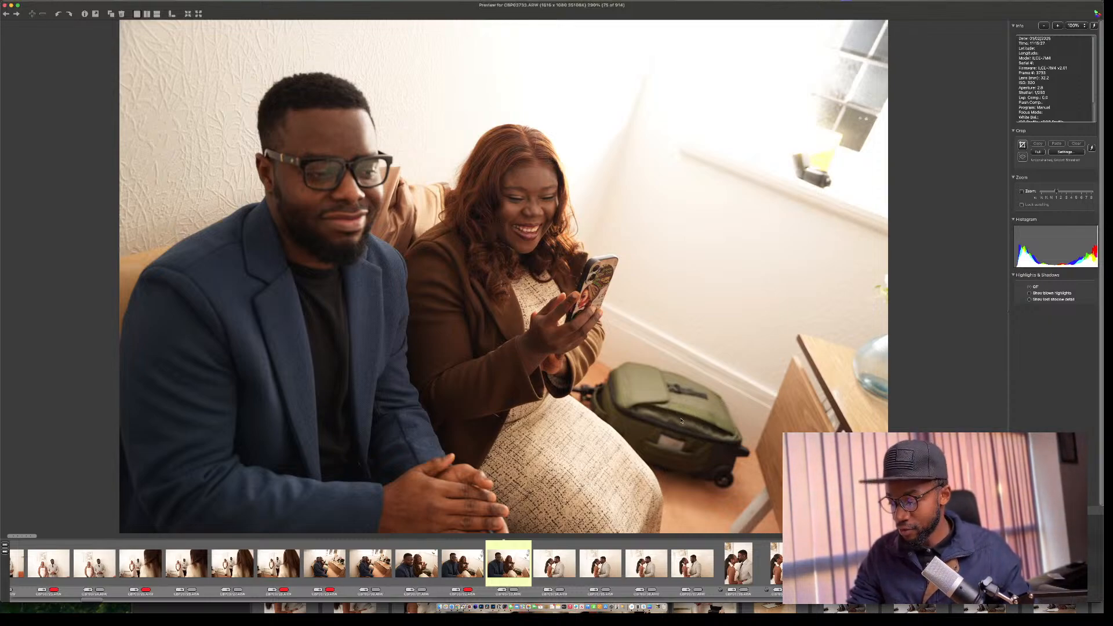
Compare the horizontal photos of the couple kissing and mark the second one with the red color class.
{"action": "key", "text": "Right"}
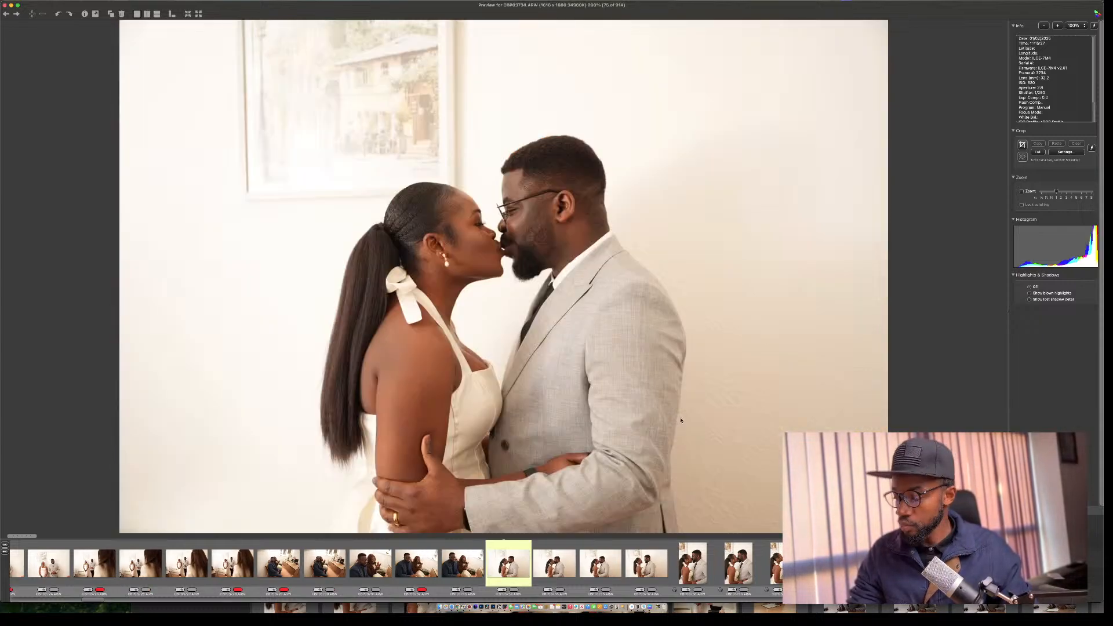
{"action": "key", "text": "Right"}
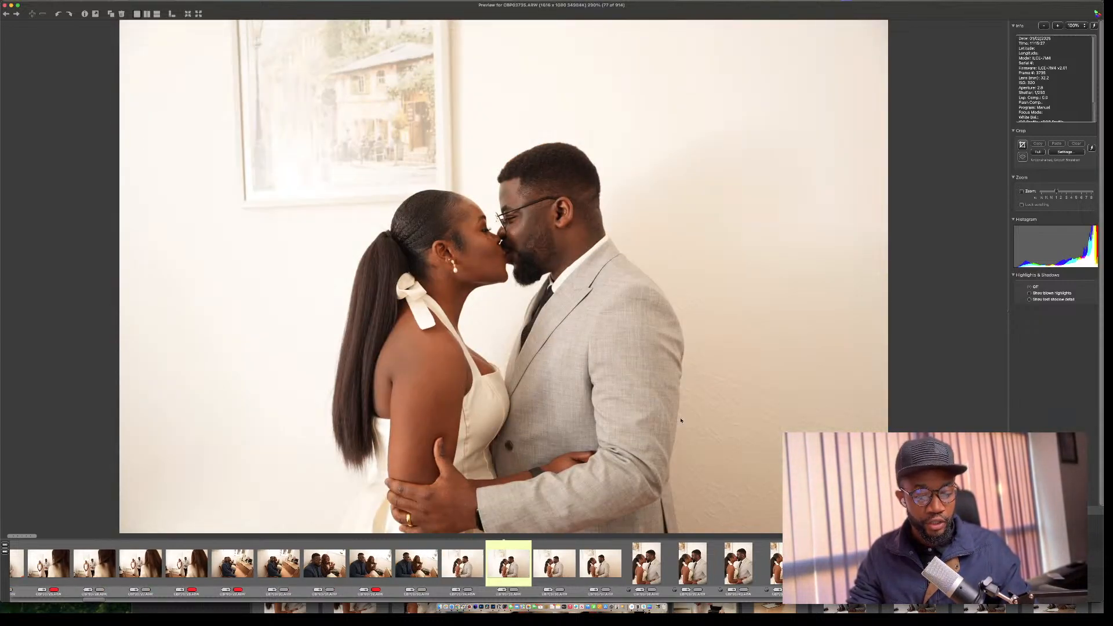
{"action": "key", "text": "Left"}
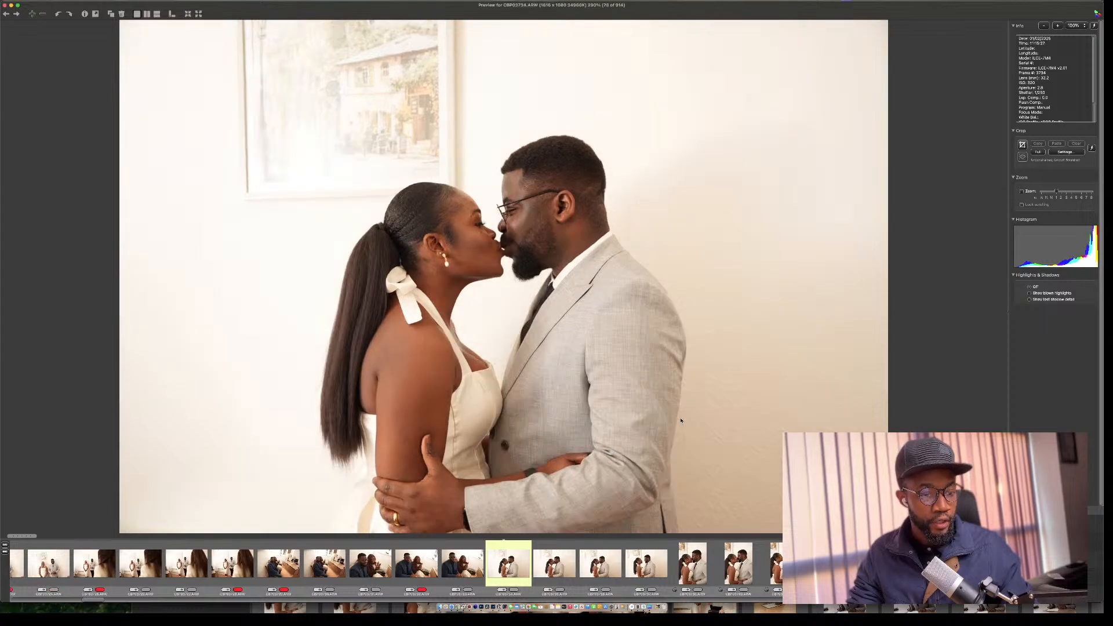
{"action": "key", "text": "Right"}
{"action": "key", "text": "Right"}
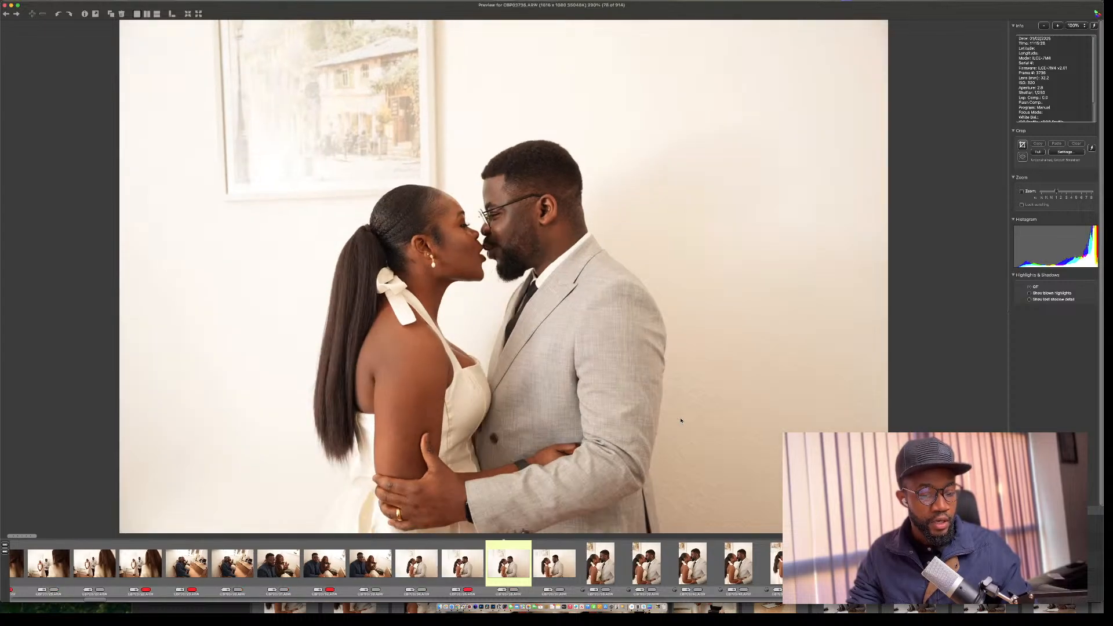
Compare the vertical photos of the couple kissing and mark the fourth one with the red color class.
{"action": "key", "text": "Right"}
{"action": "key", "text": "Right"}
{"action": "key", "text": "Right"}
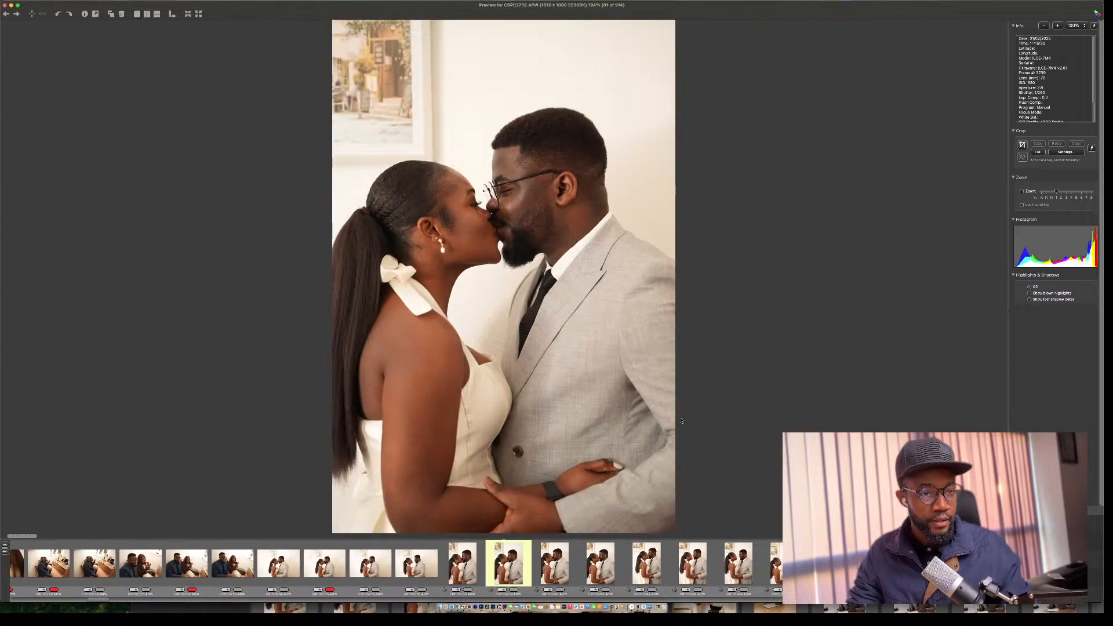
{"action": "key", "text": "Right"}
{"action": "key", "text": "Right"}
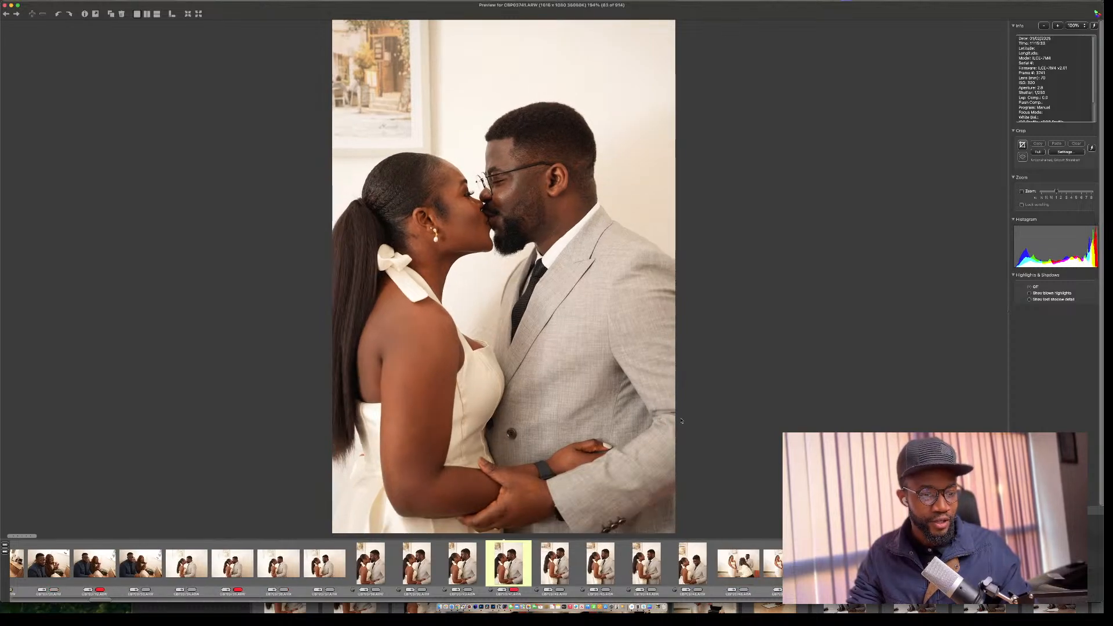
Compare the remaining vertical photos of the embracing couple and mark the last one, with the groom looking down, with the red color class.
{"action": "key", "text": "Right"}
{"action": "key", "text": "Right"}
{"action": "key", "text": "Right"}
{"action": "key", "text": "Right"}
{"action": "key", "text": "Left"}
{"action": "key", "text": "Right"}
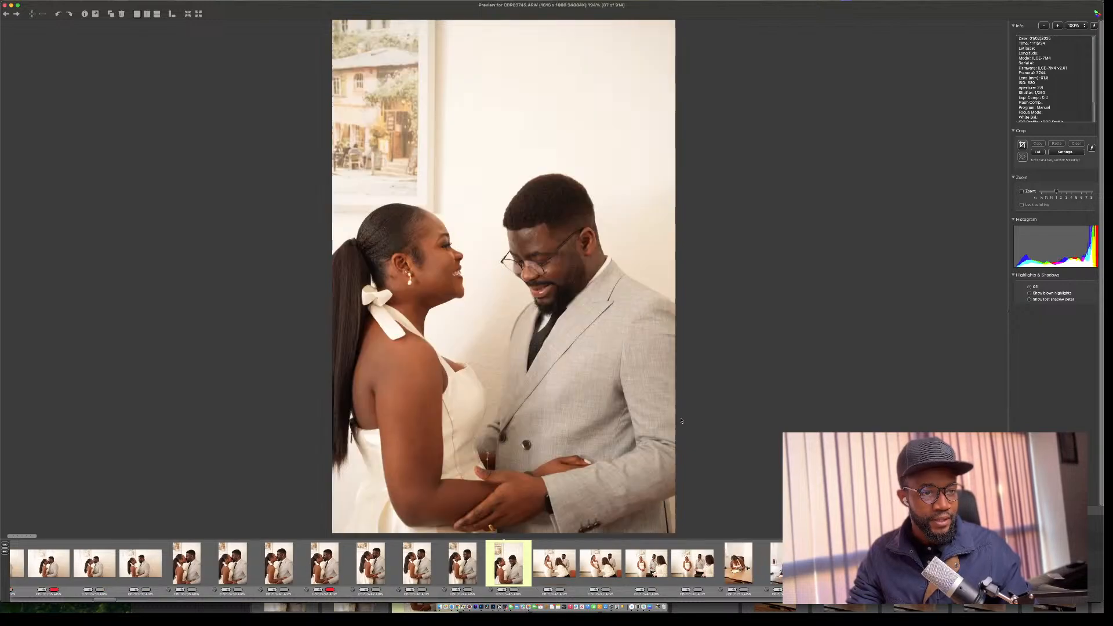
{"action": "key", "text": "Right"}
{"action": "key", "text": "Left"}
{"action": "key", "text": "Right"}
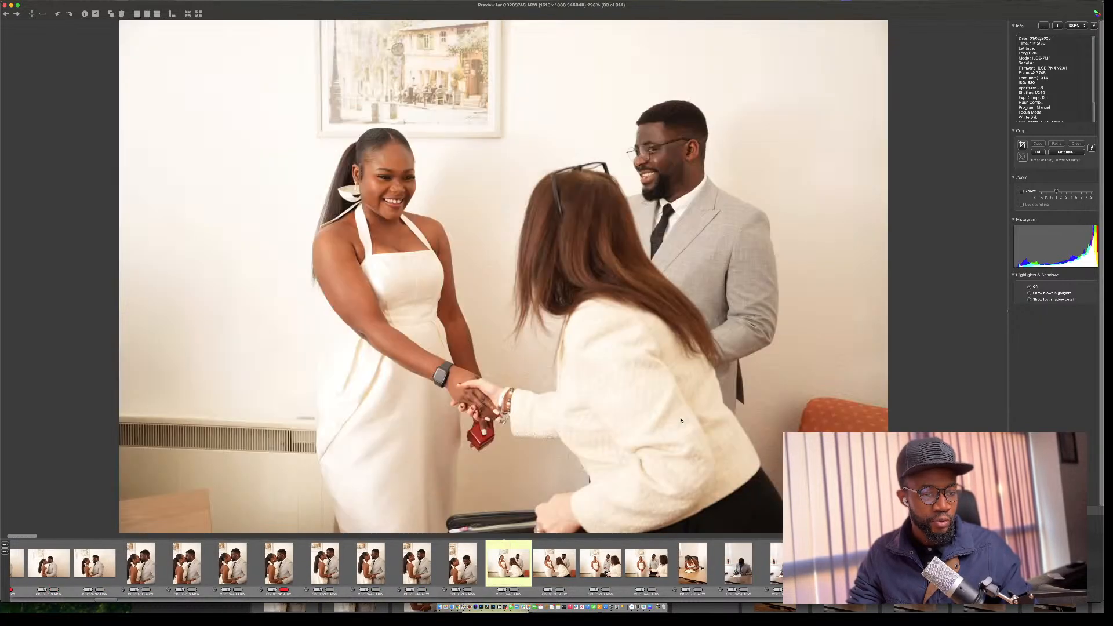
{"action": "key", "text": "Left"}
{"action": "key", "text": "Right"}
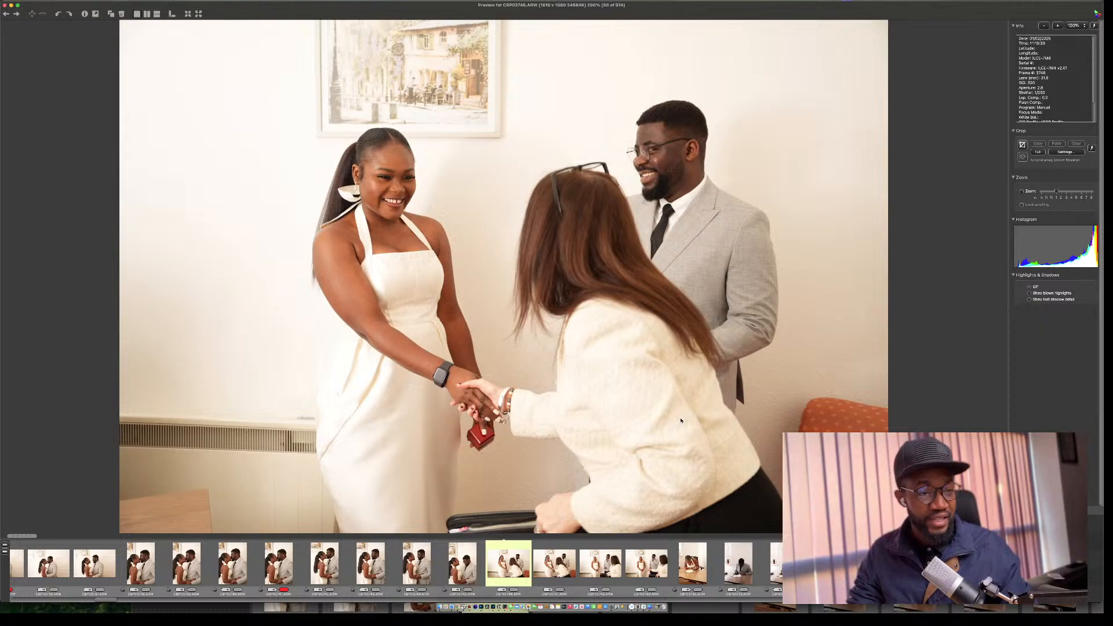
{"action": "key", "text": "Left"}
{"action": "key", "text": "Right"}
{"action": "key", "text": "Left"}
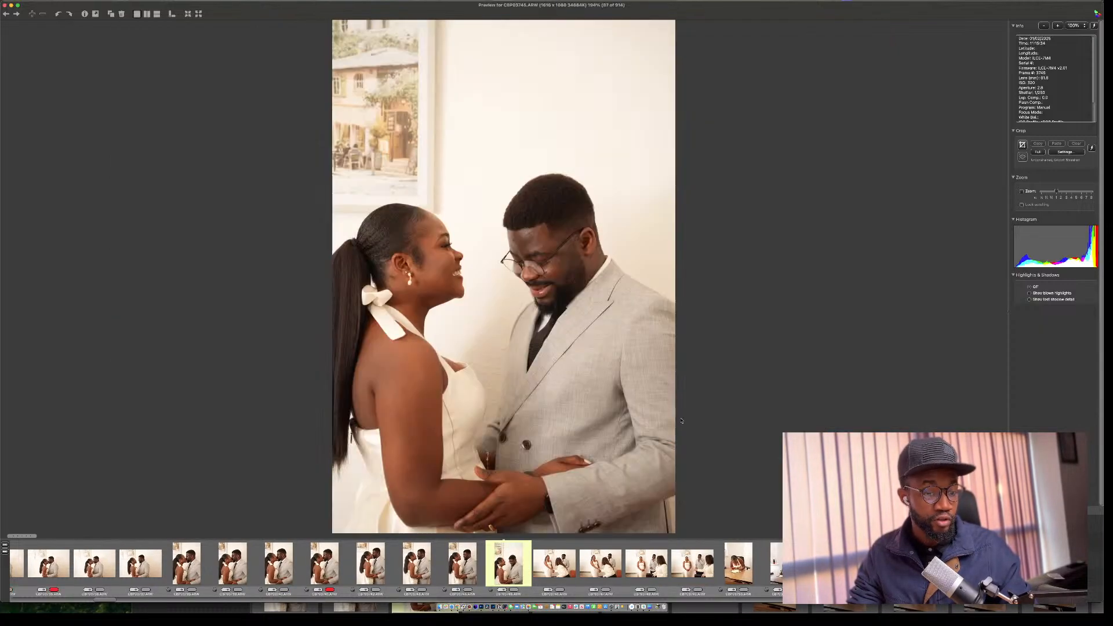
{"action": "key", "text": "Right"}
{"action": "key", "text": "Right"}
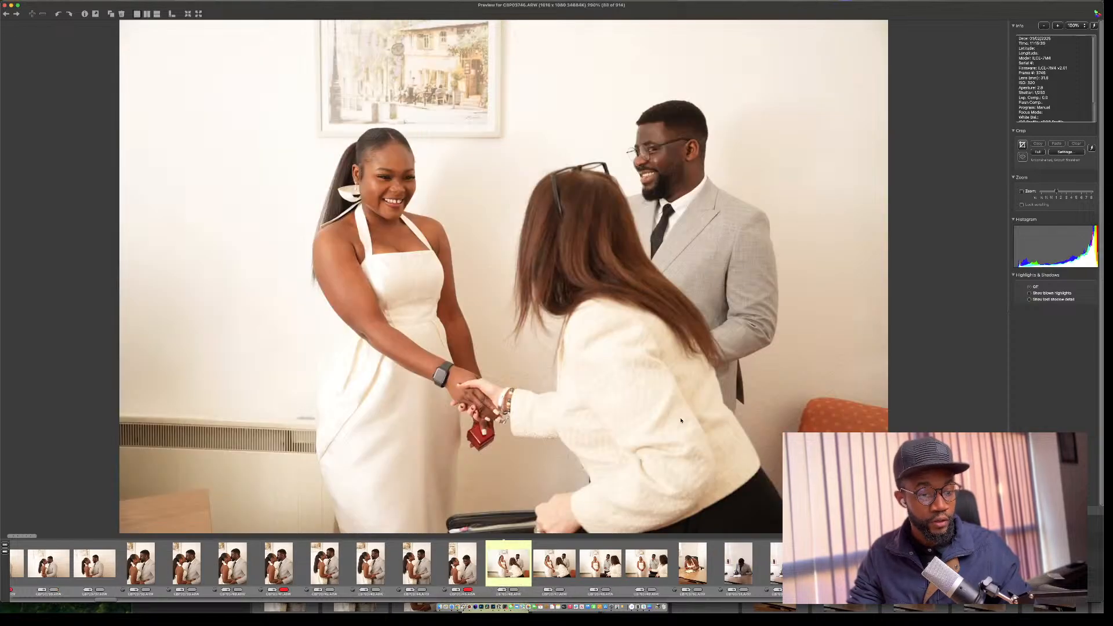
Compare the four horizontal photos of the bride and the registrar shaking hands and mark the second one with the red color class.
{"action": "key", "text": "Right"}
{"action": "key", "text": "Left"}
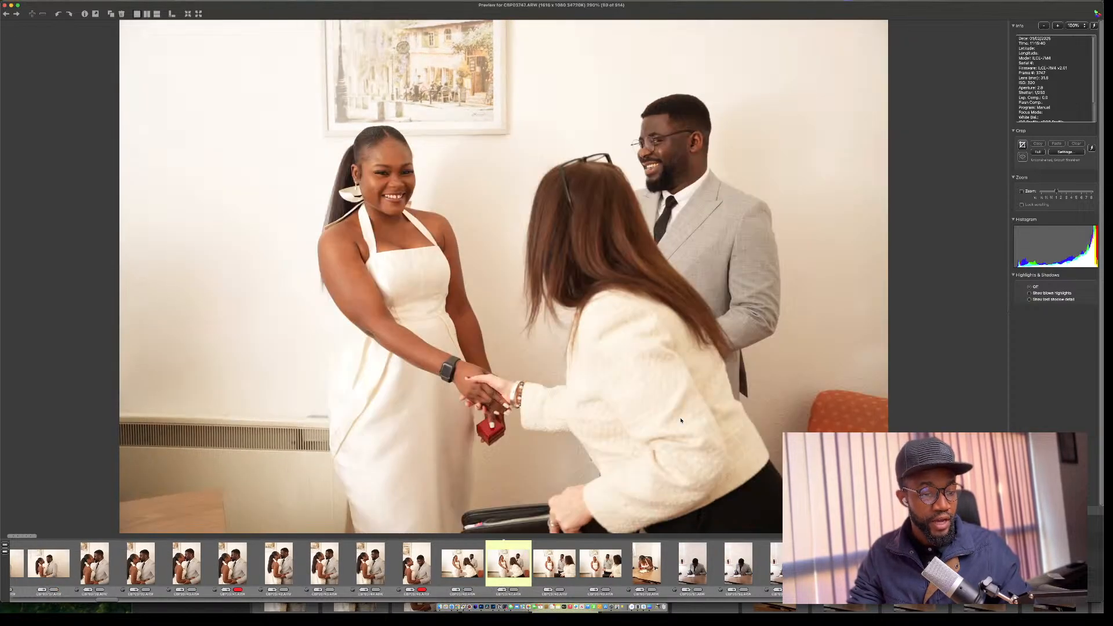
{"action": "key", "text": "Right"}
{"action": "key", "text": "Right"}
Mark the vertical photo of the bride signing alone and the second photo of the groom signing alone with the red color class.
{"action": "key", "text": "Right"}
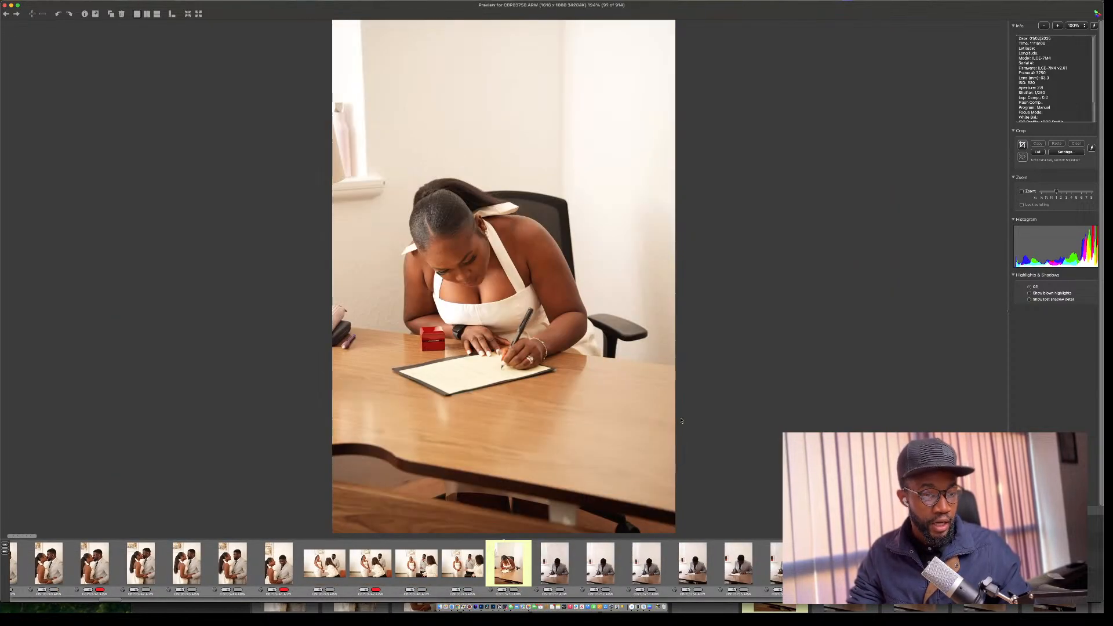
{"action": "key", "text": "Right"}
{"action": "key", "text": "Right"}
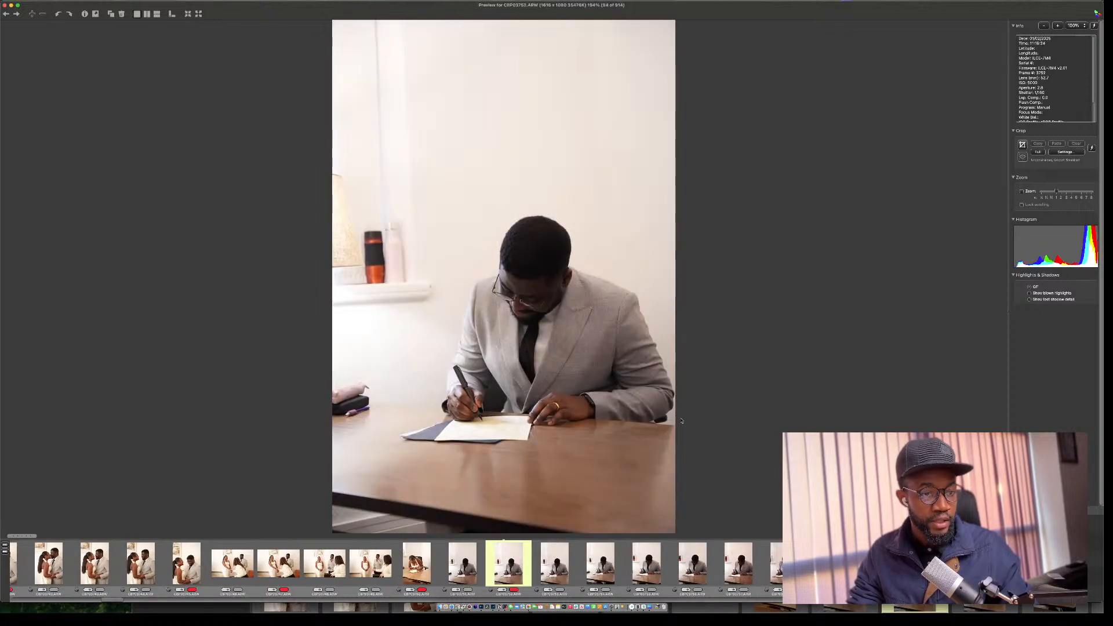
{"action": "key", "text": "Right"}
Compare the other photos of the groom signing alone and mark the fifth and eleventh of that series with the red color class.
{"action": "key", "text": "Right"}
{"action": "key", "text": "Right"}
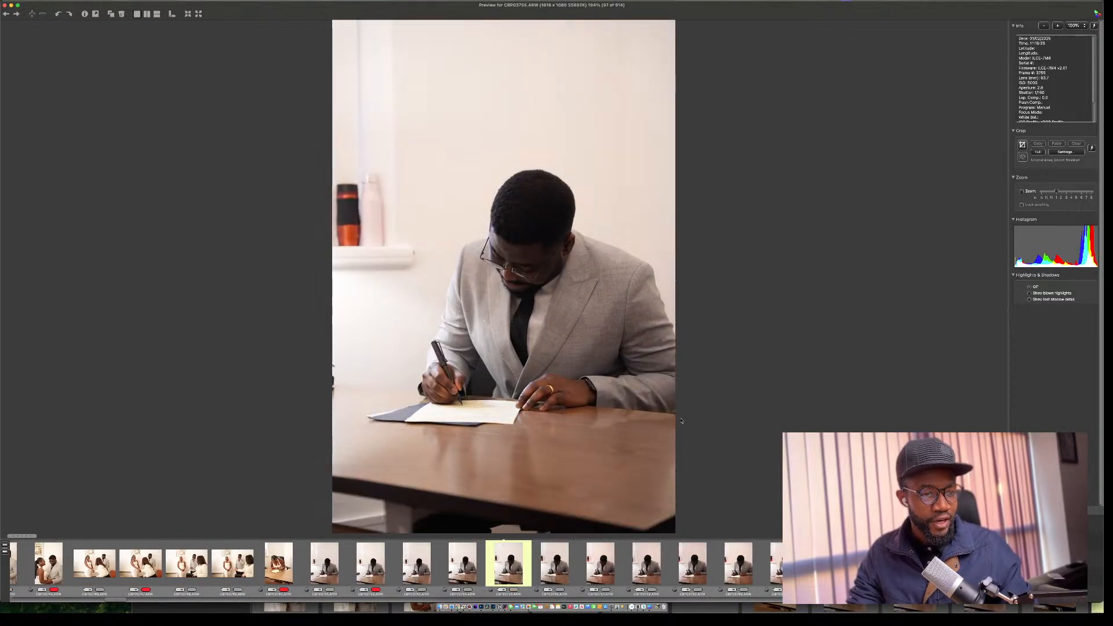
{"action": "key", "text": "Right"}
{"action": "key", "text": "Right"}
{"action": "key", "text": "Right"}
{"action": "key", "text": "Right"}
{"action": "key", "text": "Right"}
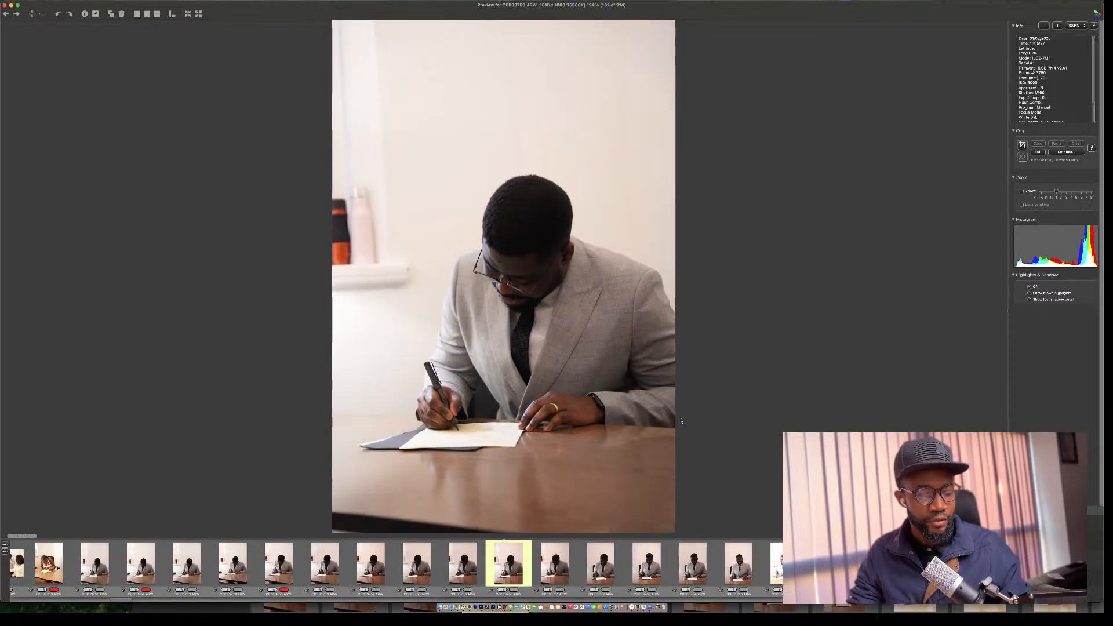
{"action": "key", "text": "Right"}
{"action": "key", "text": "t"}
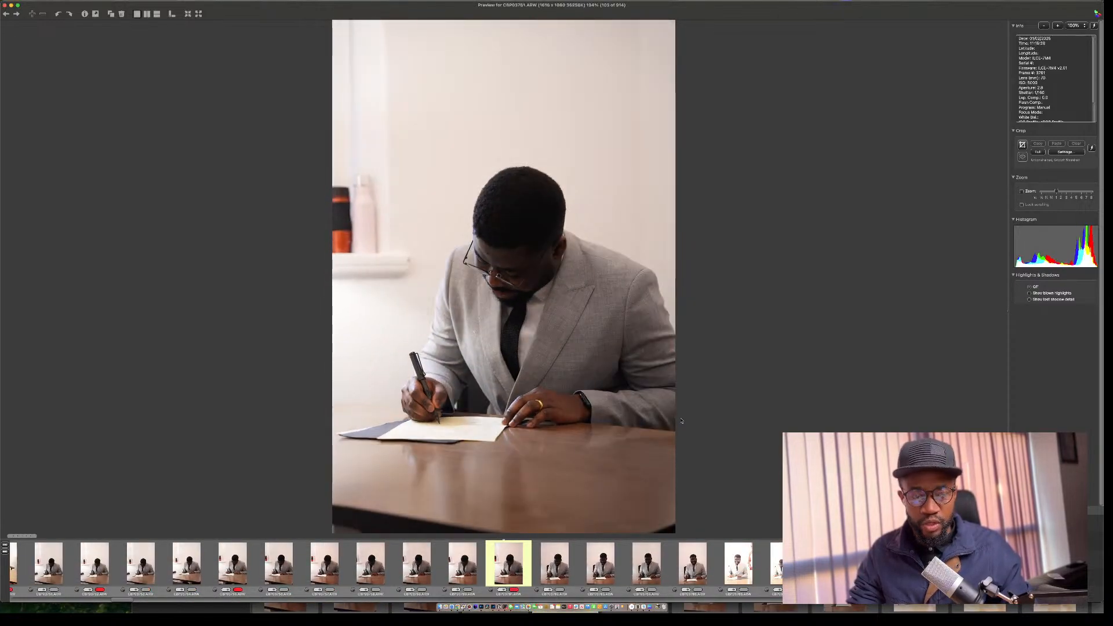
Review the photos of the groom looking up at the desk and the overexposed vertical shots of the bride standing beside him.
{"action": "key", "text": "Right"}
{"action": "key", "text": "Right"}
{"action": "key", "text": "Right"}
{"action": "key", "text": "Right"}
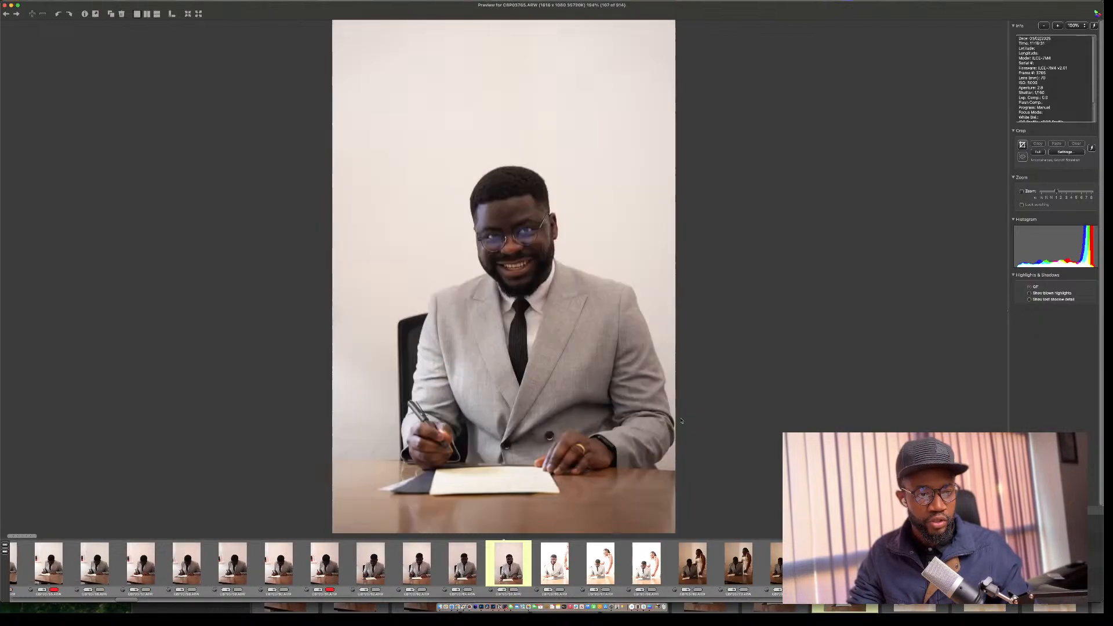
{"action": "key", "text": "Right"}
{"action": "key", "text": "Right"}
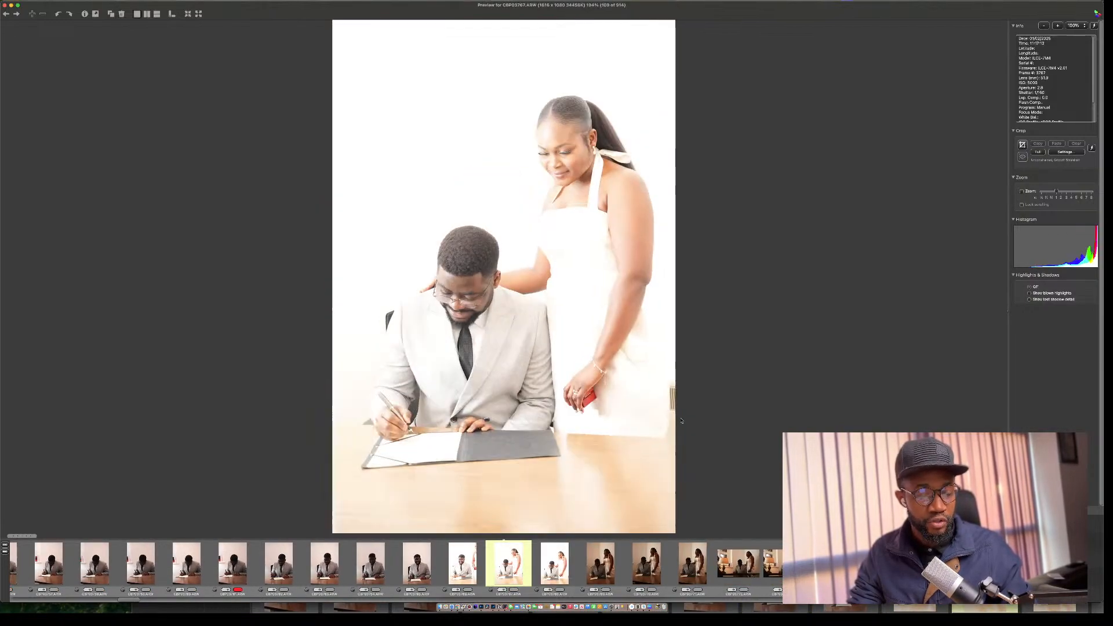
{"action": "key", "text": "Left"}
{"action": "key", "text": "Right"}
{"action": "key", "text": "Right"}
{"action": "key", "text": "Right"}
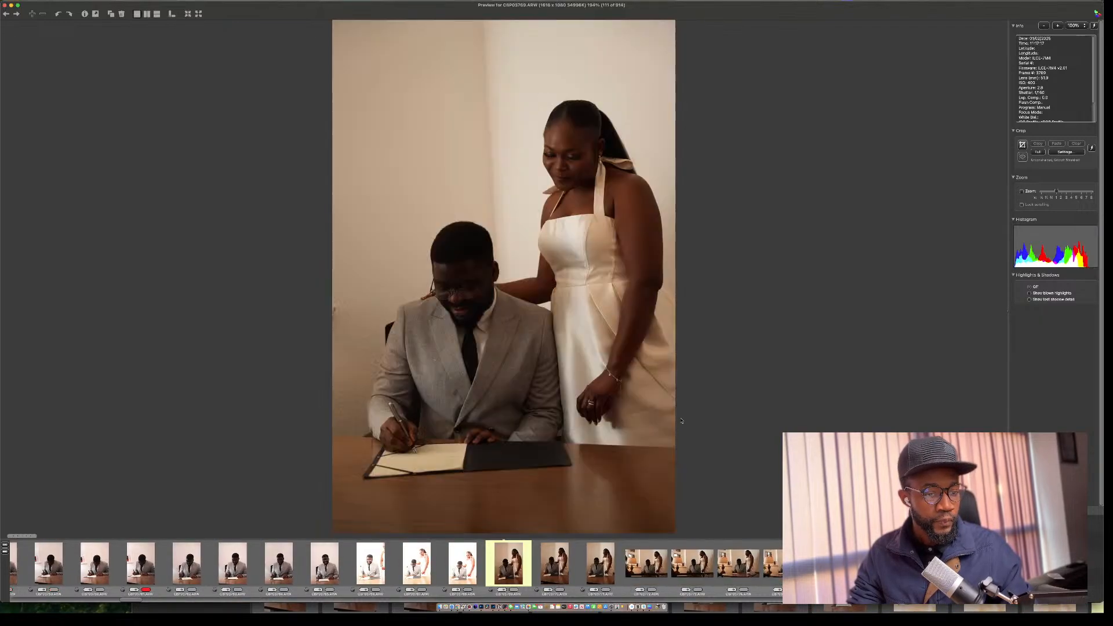
{"action": "key", "text": "Left"}
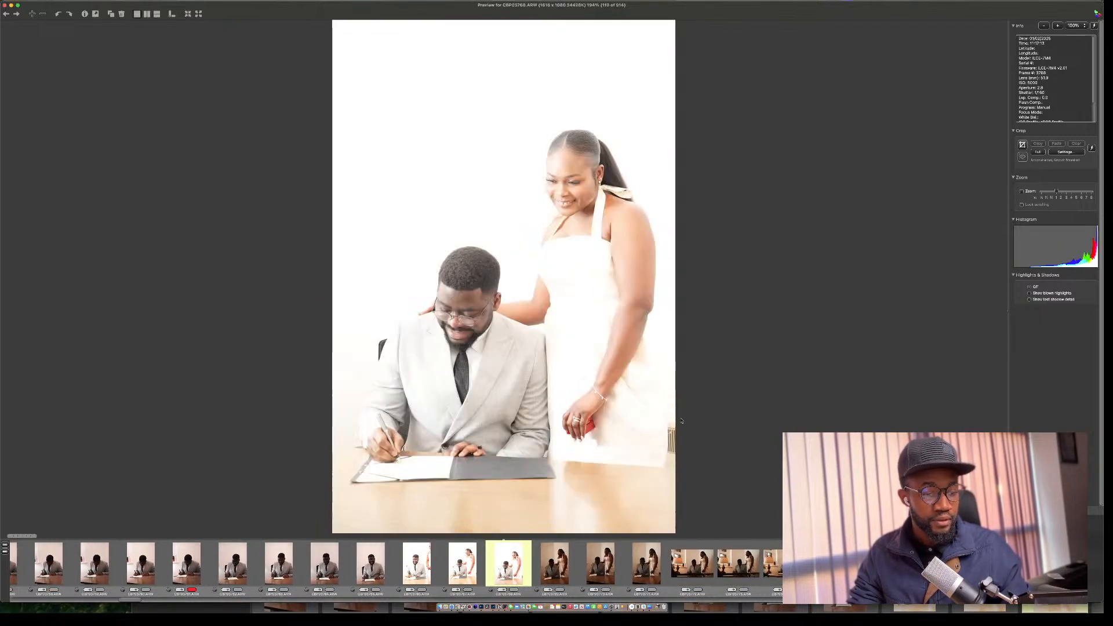
Compare the darker photos of the bride standing beside the seated groom and mark the fourth horizontal one with the red color class.
{"action": "key", "text": "Right"}
{"action": "key", "text": "Right"}
{"action": "key", "text": "Right"}
{"action": "key", "text": "Right"}
{"action": "key", "text": "Right"}
{"action": "key", "text": "Right"}
{"action": "key", "text": "Right"}
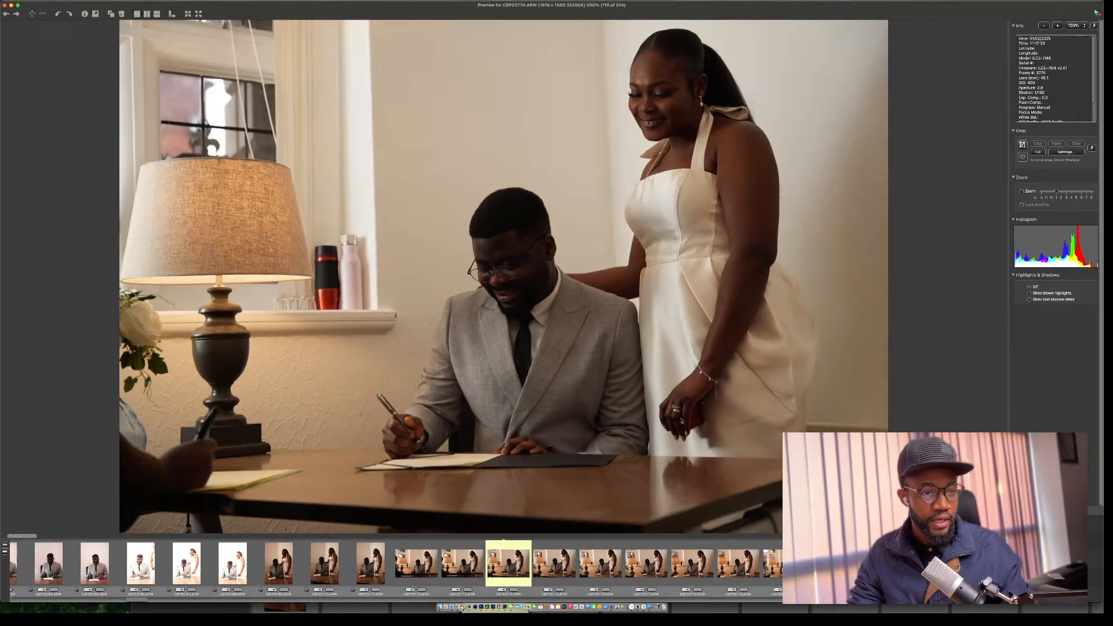
{"action": "key", "text": "Right"}
{"action": "key", "text": "Right"}
{"action": "key", "text": "Right"}
{"action": "key", "text": "Right"}
{"action": "key", "text": "Right"}
Compare the horizontal photos of the groom standing beside the signing bride and mark the last one with the red color class.
{"action": "key", "text": "Right"}
{"action": "key", "text": "Right"}
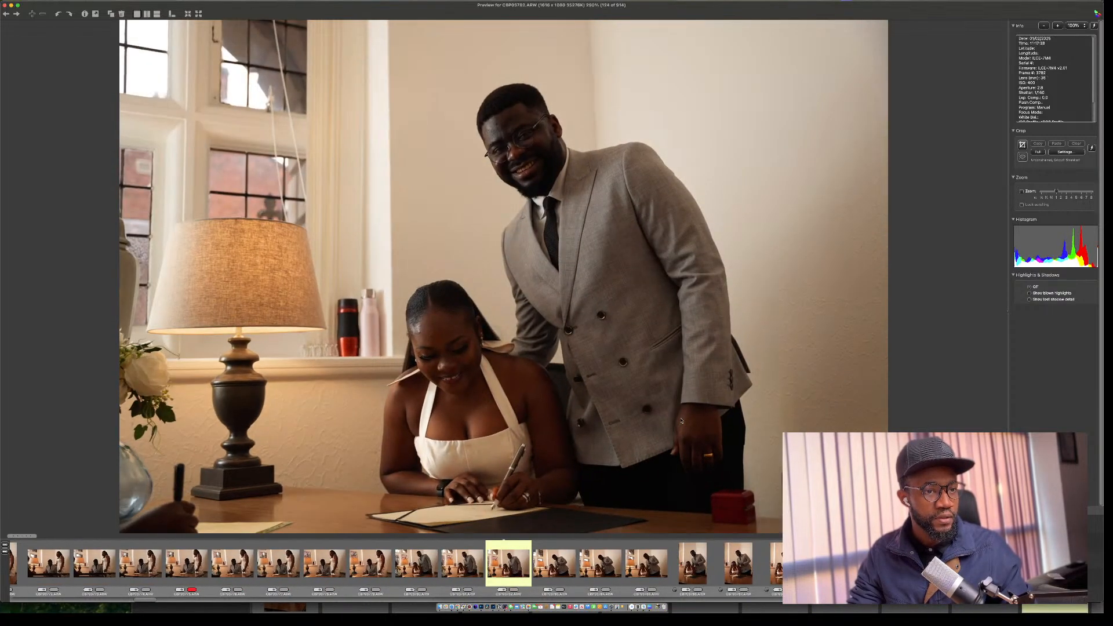
{"action": "key", "text": "Right"}
{"action": "key", "text": "Right"}
{"action": "key", "text": "Right"}
{"action": "key", "text": "Right"}
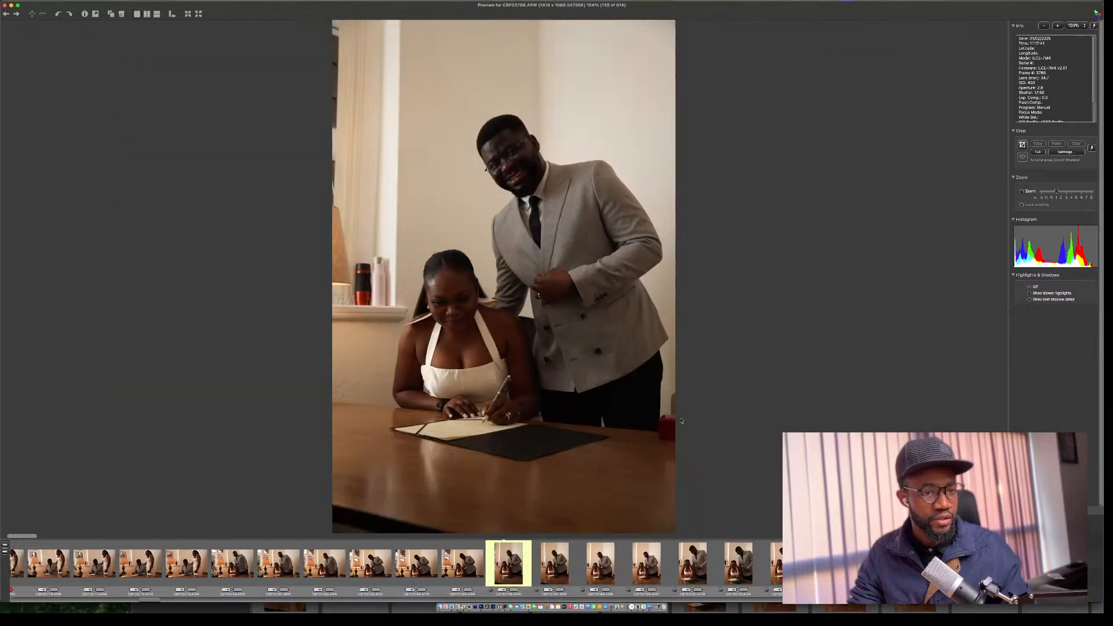
{"action": "key", "text": "Left"}
{"action": "key", "text": "Right"}
{"action": "key", "text": "Right"}
{"action": "key", "text": "Left"}
{"action": "key", "text": "Left"}
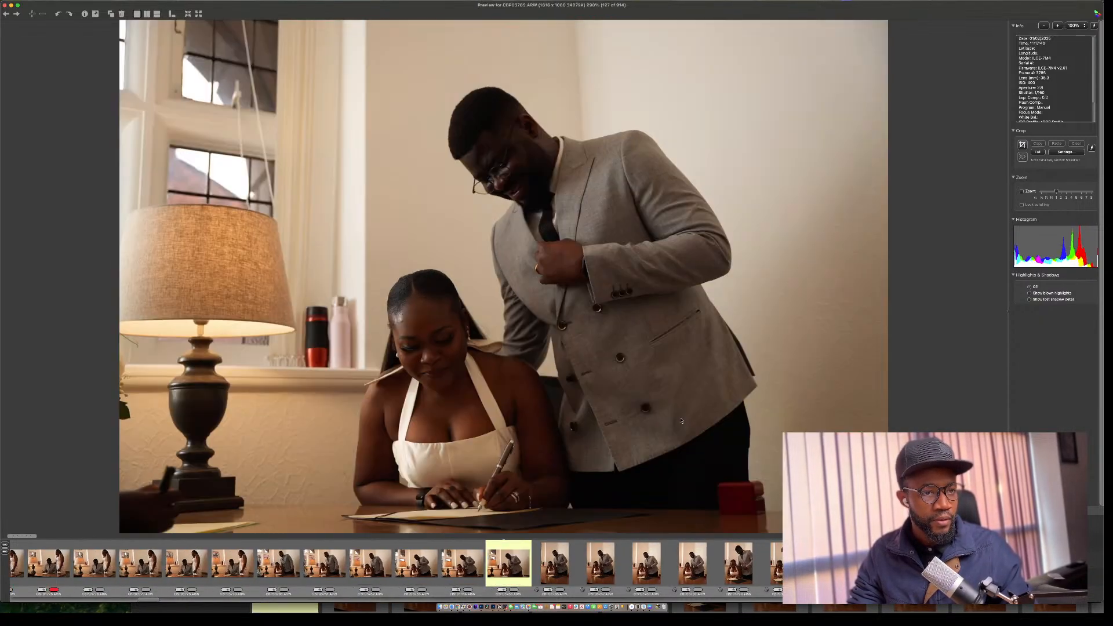
{"action": "key", "text": "1"}
Compare the vertical photos of the groom standing beside the seated bride as she signs, including those facing the camera.
{"action": "key", "text": "Right"}
{"action": "key", "text": "Right"}
{"action": "key", "text": "Right"}
{"action": "key", "text": "Right"}
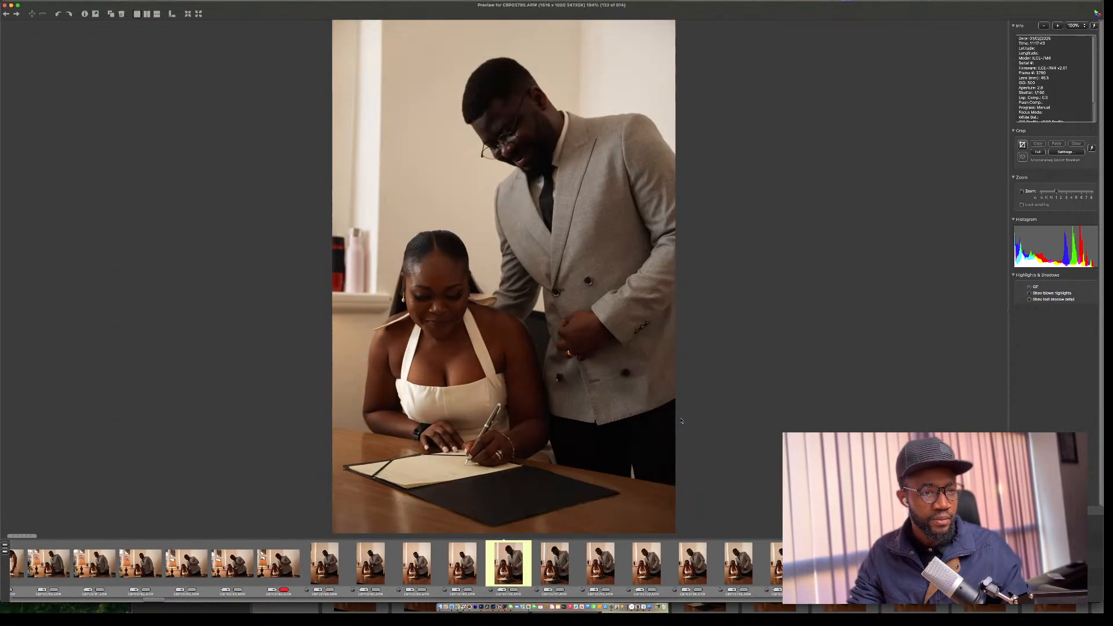
{"action": "key", "text": "Right"}
{"action": "key", "text": "Right"}
{"action": "key", "text": "Right"}
{"action": "key", "text": "Right"}
{"action": "key", "text": "Right"}
{"action": "key", "text": "Right"}
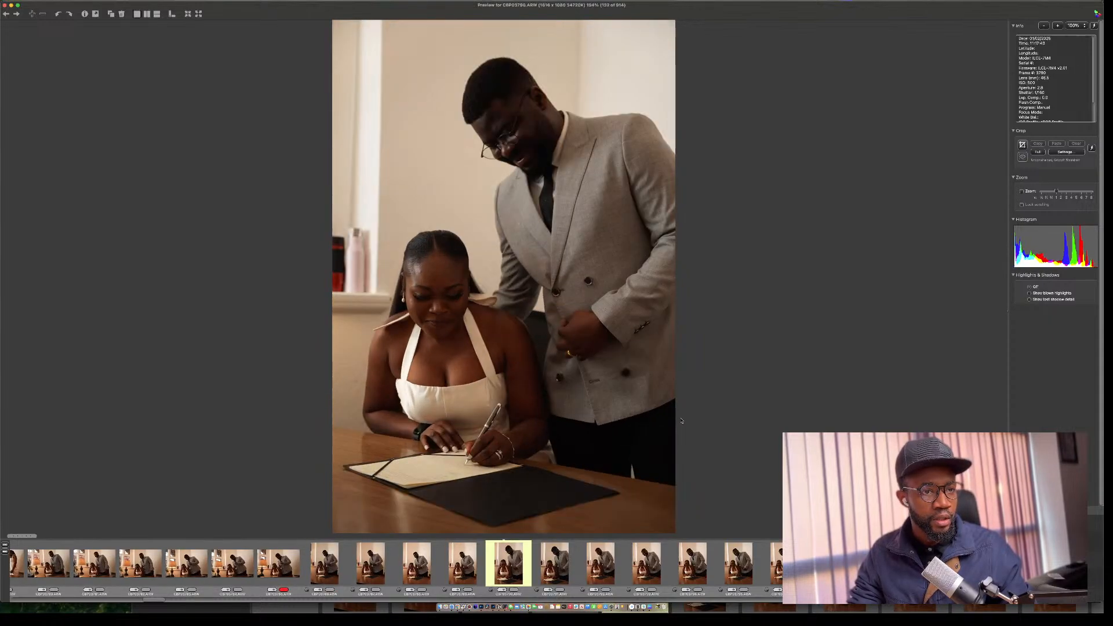
{"action": "key", "text": "Right"}
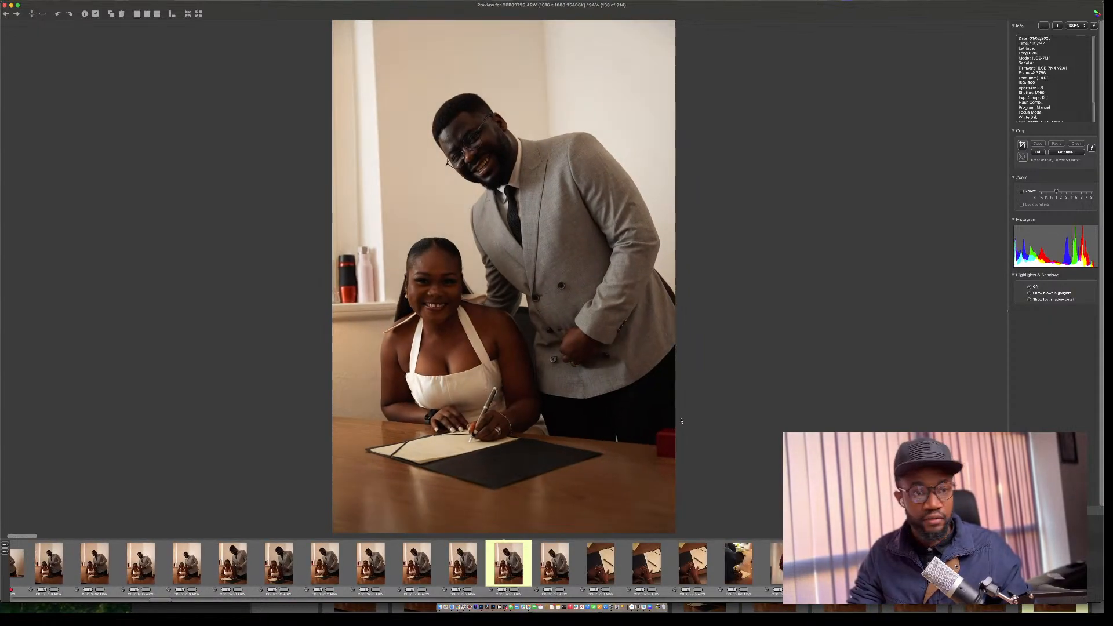
{"action": "key", "text": "Right"}
Compare the close-ups of the couple's ringed hands beside the signed document and mark the first one with the red color class.
{"action": "key", "text": "Right"}
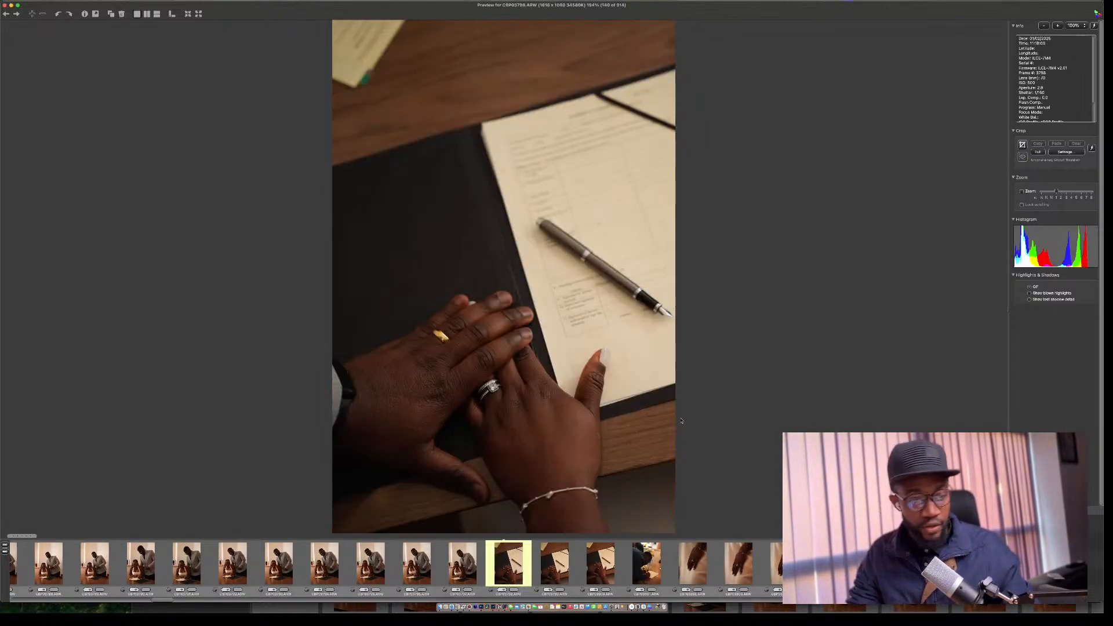
{"action": "key", "text": "Left"}
{"action": "key", "text": "Right"}
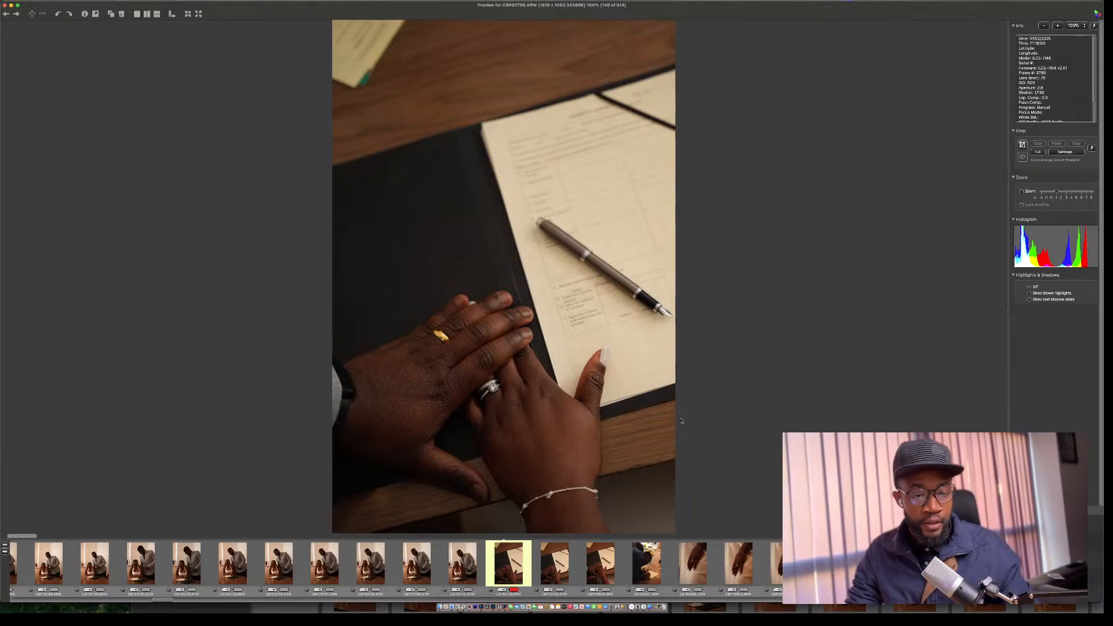
{"action": "key", "text": "Right"}
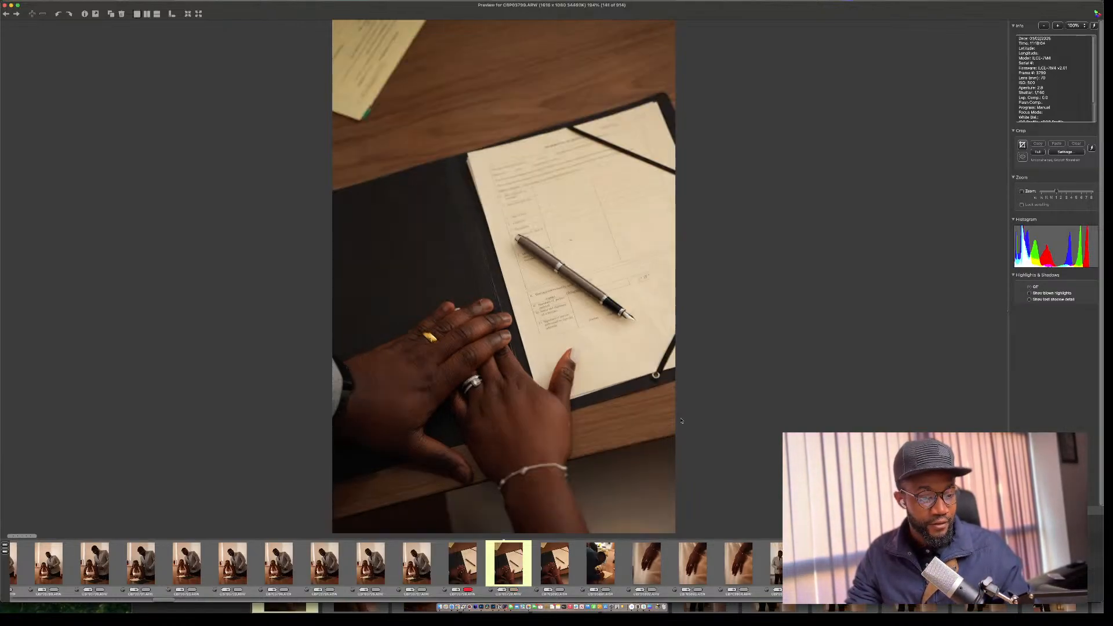
{"action": "key", "text": "Right"}
Compare the three close-ups of the bride's ringed hand against her dress and mark the second one with the red color class.
{"action": "key", "text": "Right"}
{"action": "key", "text": "Right"}
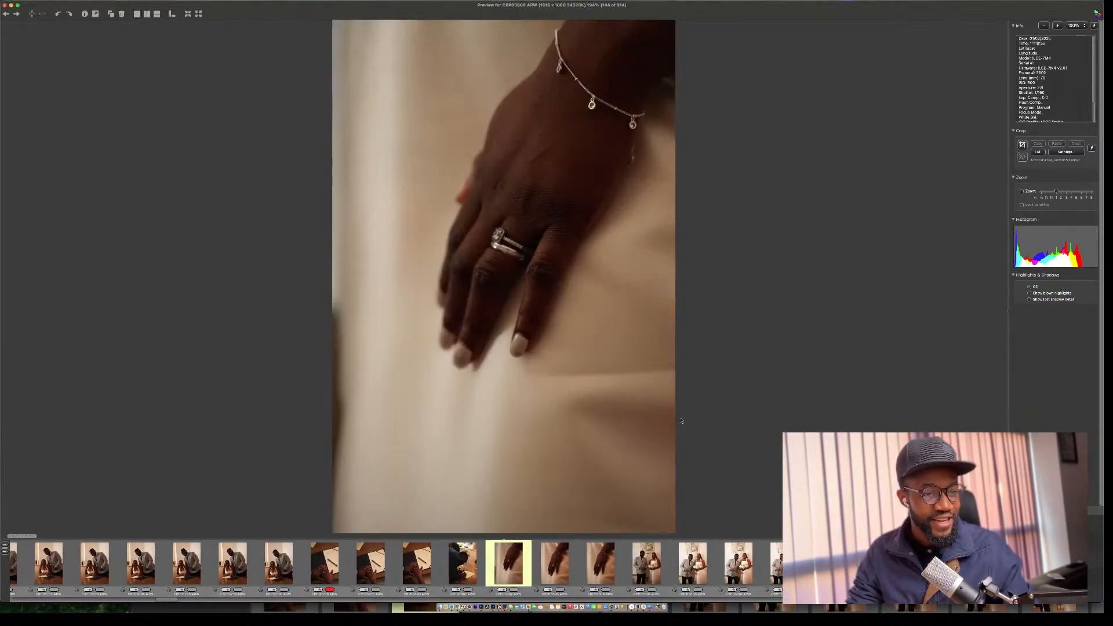
{"action": "key", "text": "Right"}
{"action": "key", "text": "Right"}
Compare the vertical photos of the couple posing with the bouquet beneath the picture and mark the second one with the red color class.
{"action": "key", "text": "Right"}
{"action": "key", "text": "Right"}
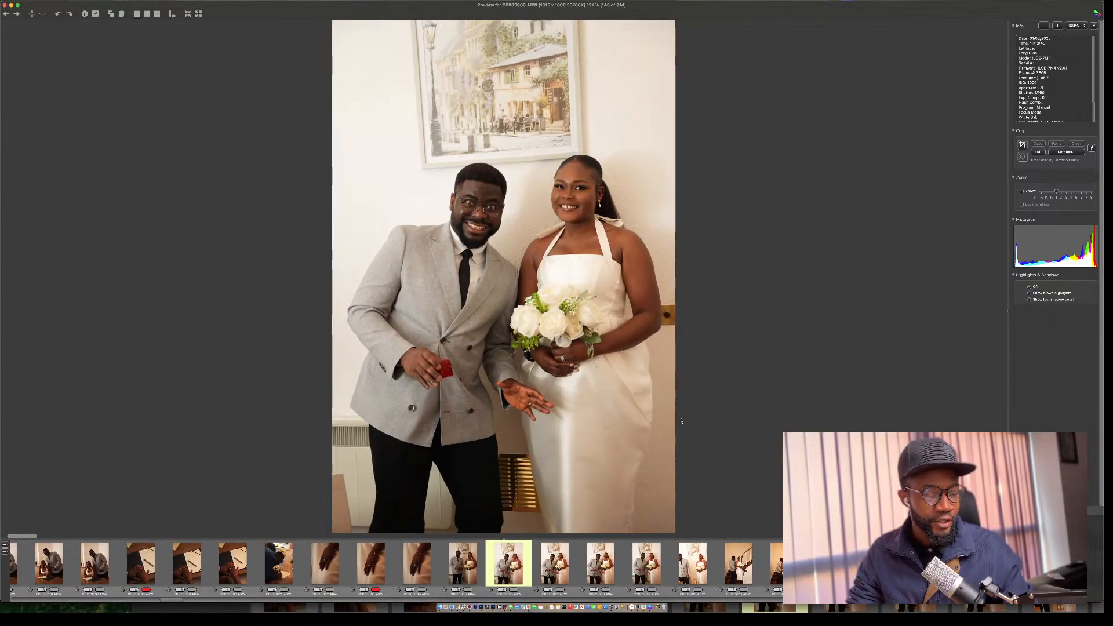
{"action": "key", "text": "Right"}
{"action": "key", "text": "Right"}
{"action": "key", "text": "Right"}
{"action": "key", "text": "Right"}
Compare the first five staircase photos of the couple and mark the second one, with the groom kissing the bride's cheek, with the red color class.
{"action": "key", "text": "Right"}
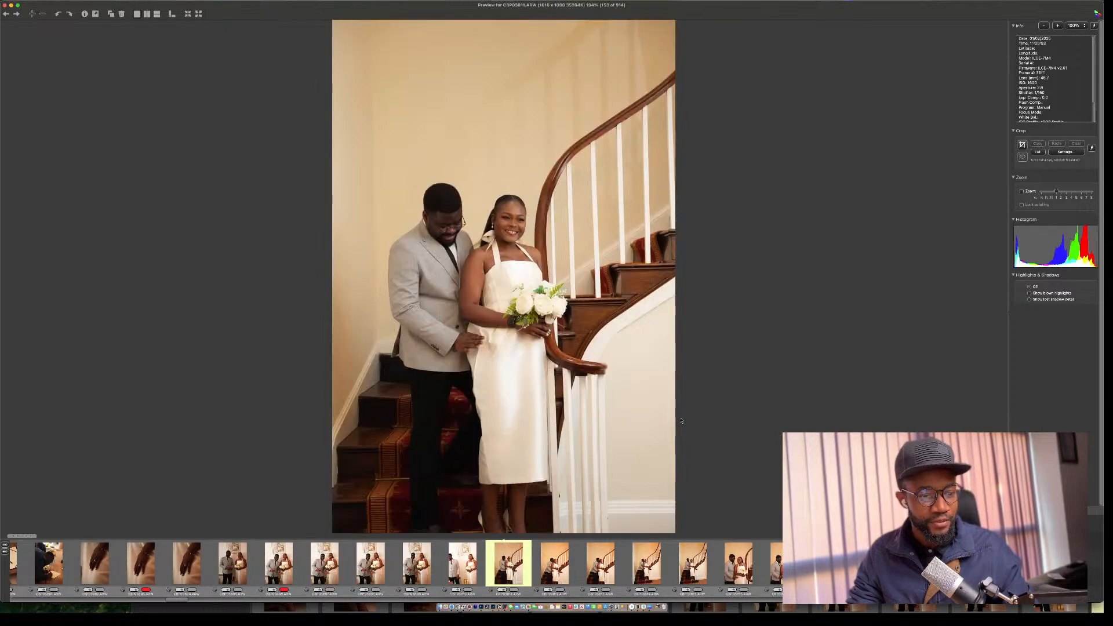
{"action": "key", "text": "Right"}
{"action": "key", "text": "Right"}
{"action": "key", "text": "Left"}
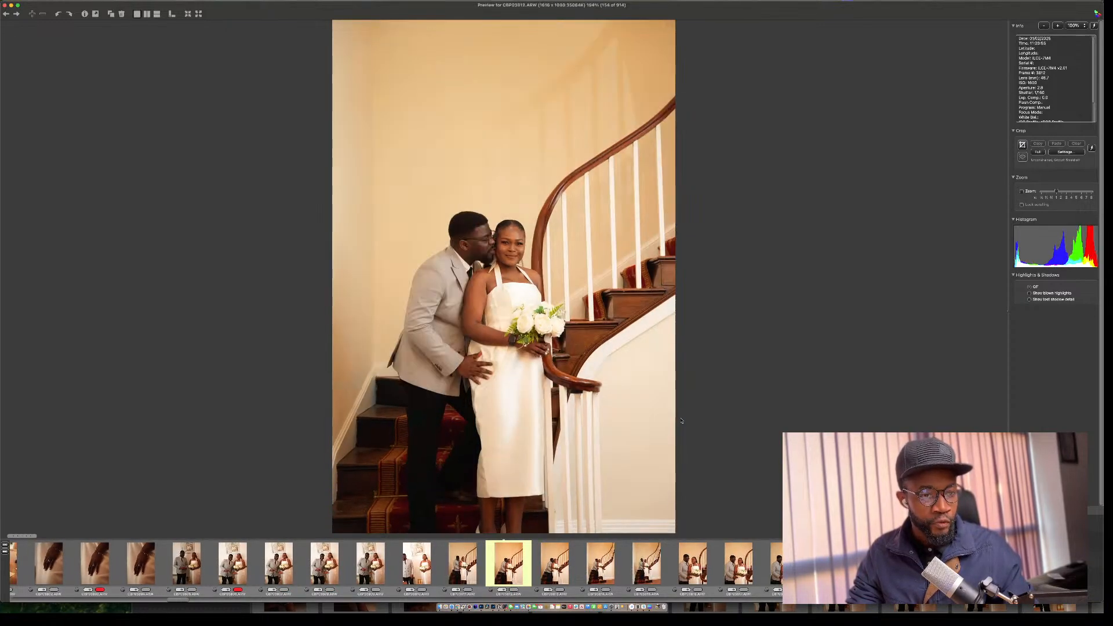
{"action": "key", "text": "Right"}
{"action": "key", "text": "Right"}
{"action": "key", "text": "Right"}
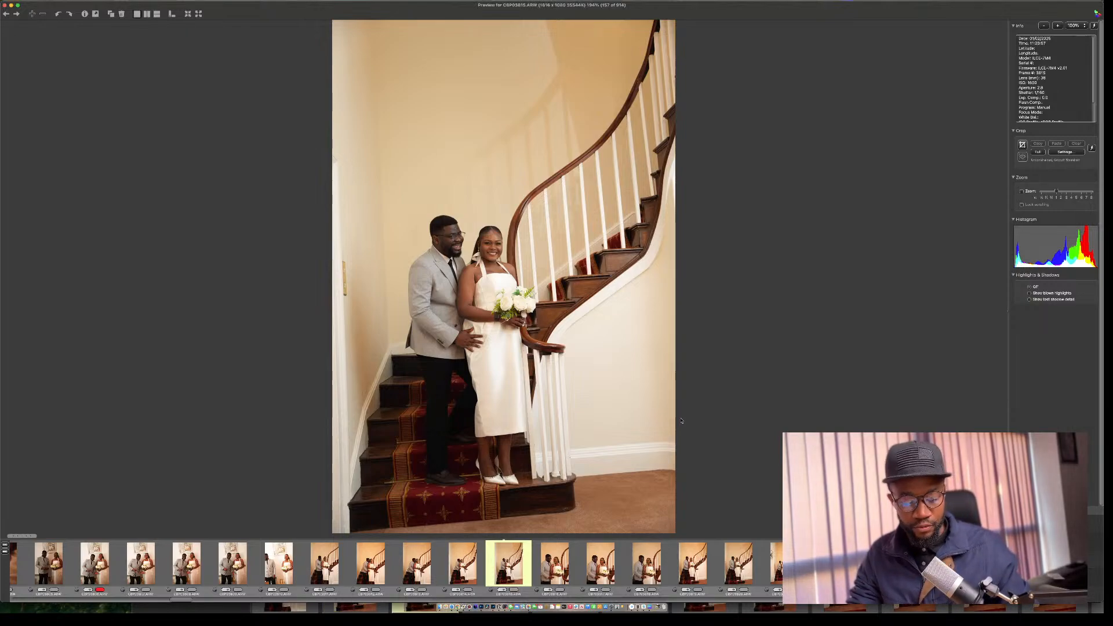
{"action": "key", "text": "Left"}
{"action": "key", "text": "Left"}
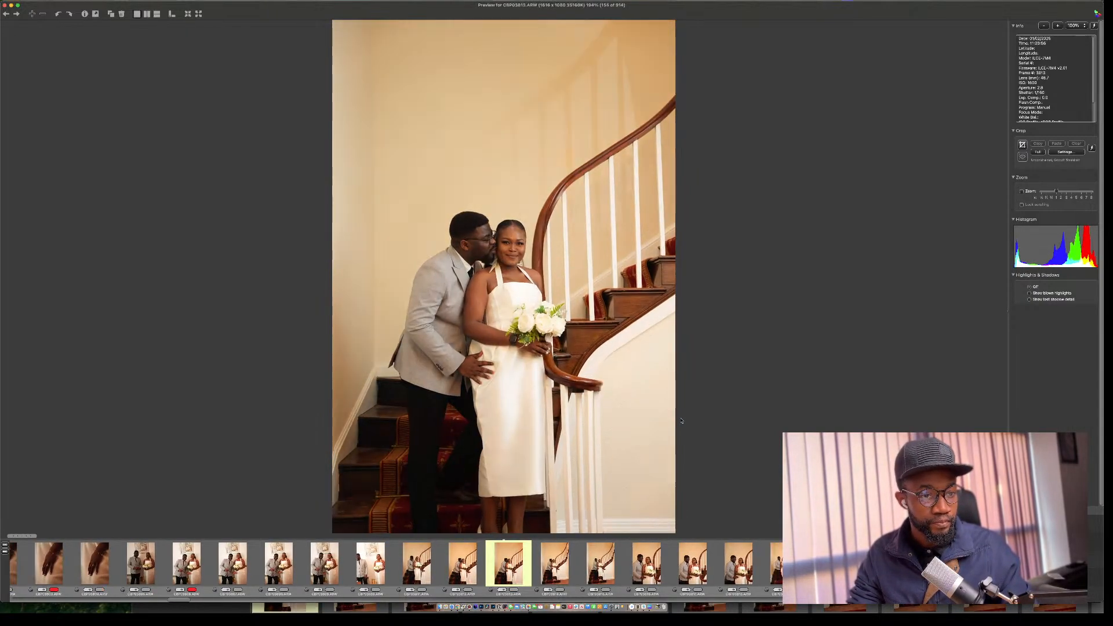
{"action": "key", "text": "Right"}
{"action": "key", "text": "Right"}
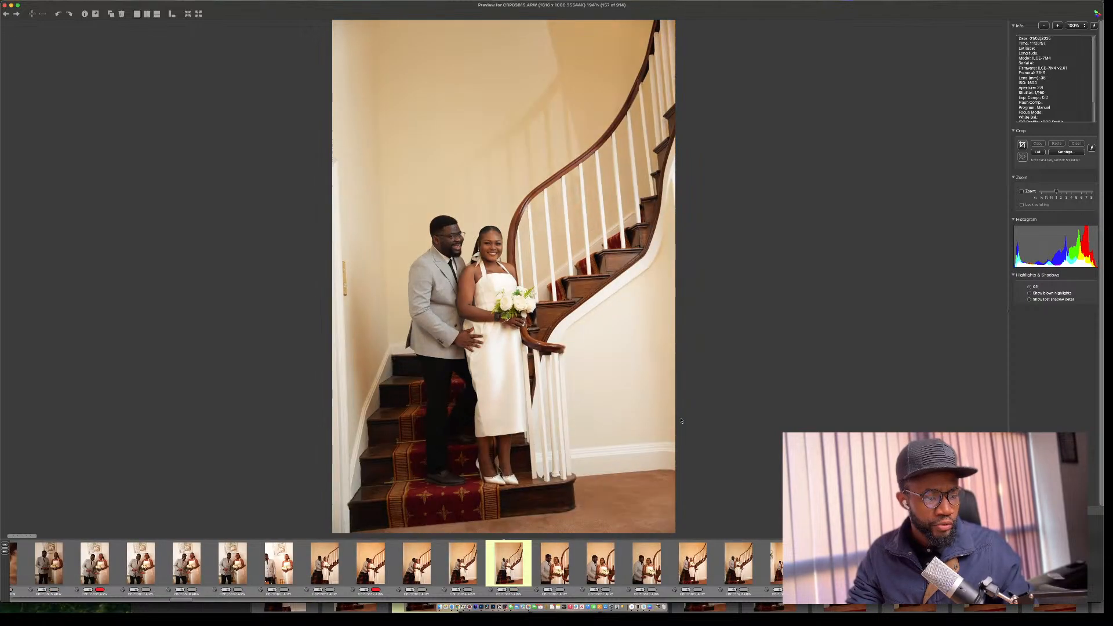
Compare the next staircase photos of the groom standing behind the bride and mark the full-length one without the wall lamp with the red color class.
{"action": "key", "text": "Right"}
{"action": "key", "text": "Right"}
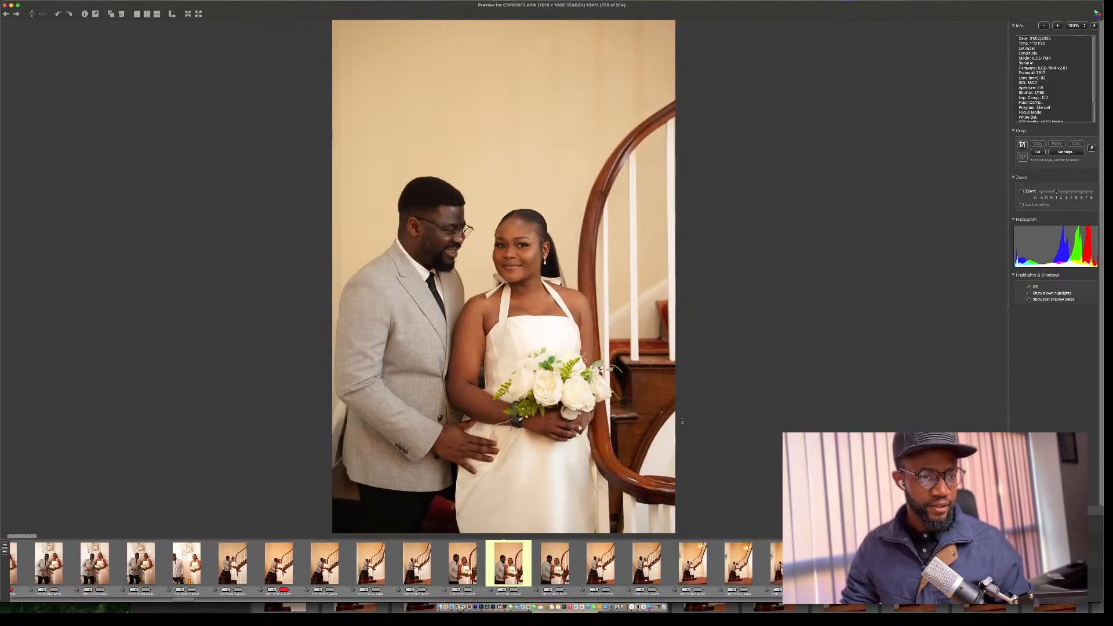
{"action": "key", "text": "Right"}
{"action": "key", "text": "Right"}
{"action": "key", "text": "Right"}
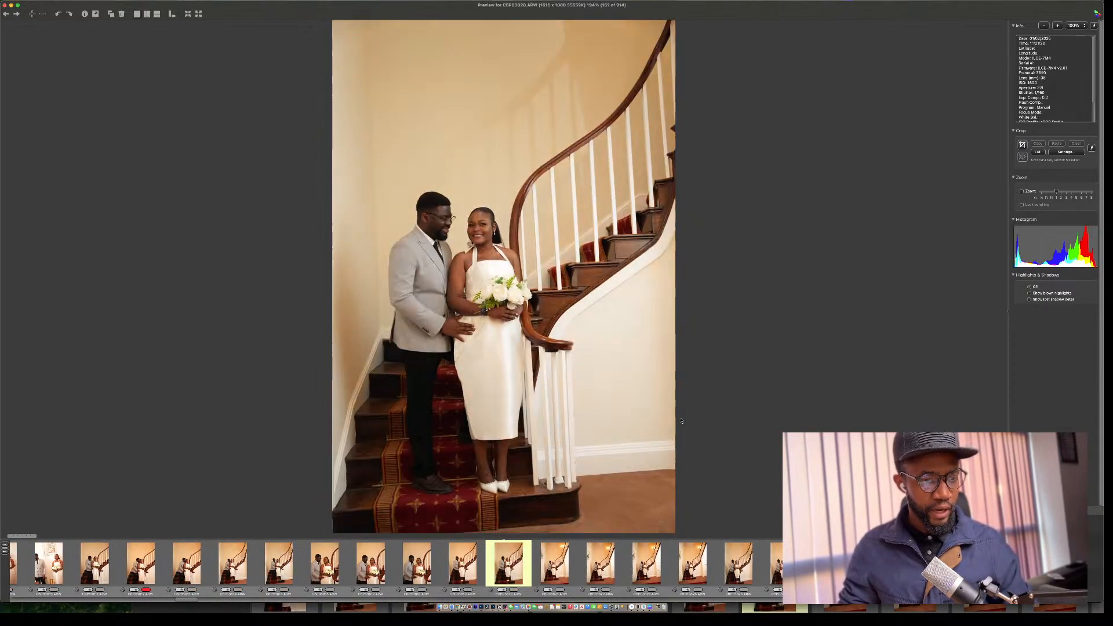
{"action": "key", "text": "Right"}
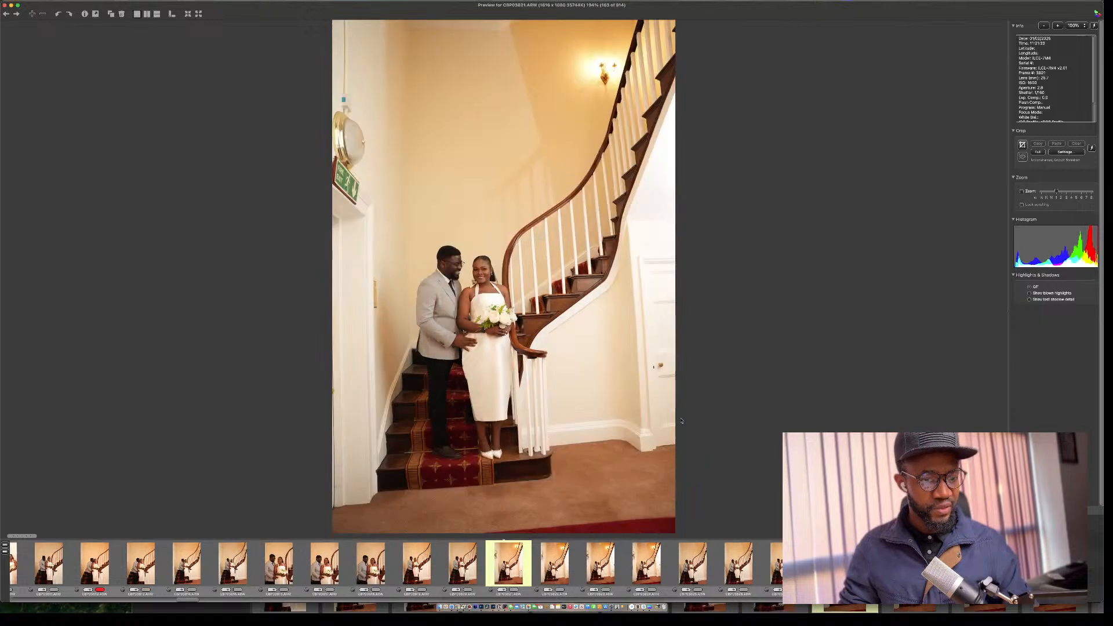
{"action": "key", "text": "Left"}
Review the wider full-length staircase photos of the couple, including those with the wall lamp in frame.
{"action": "key", "text": "Right"}
{"action": "key", "text": "Right"}
{"action": "key", "text": "Right"}
{"action": "key", "text": "Right"}
{"action": "key", "text": "Right"}
{"action": "key", "text": "Right"}
{"action": "key", "text": "Right"}
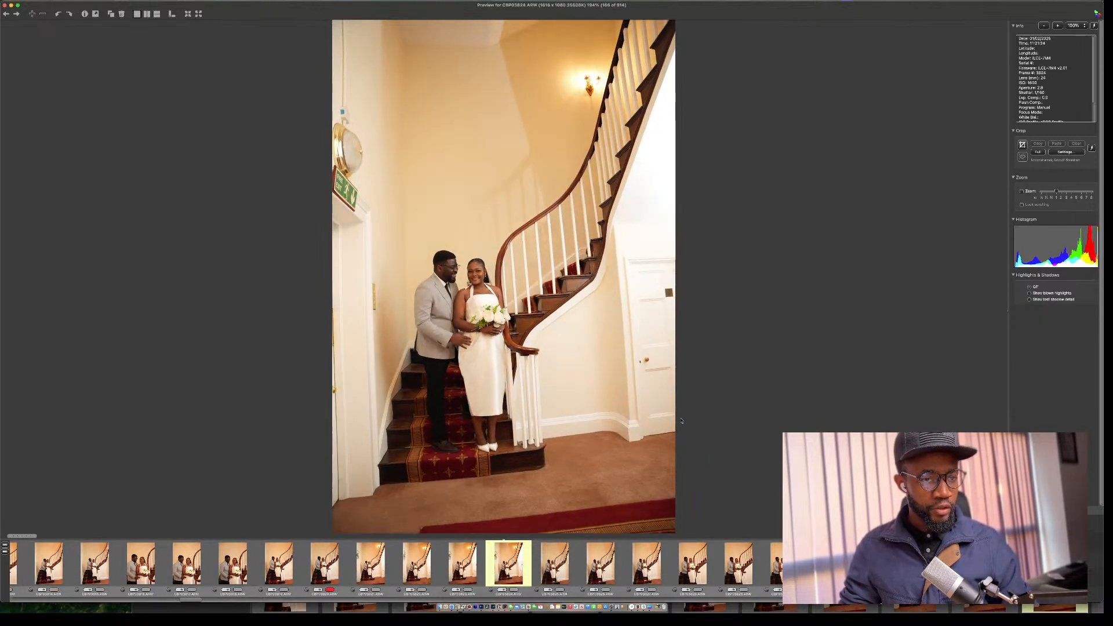
{"action": "key", "text": "Right"}
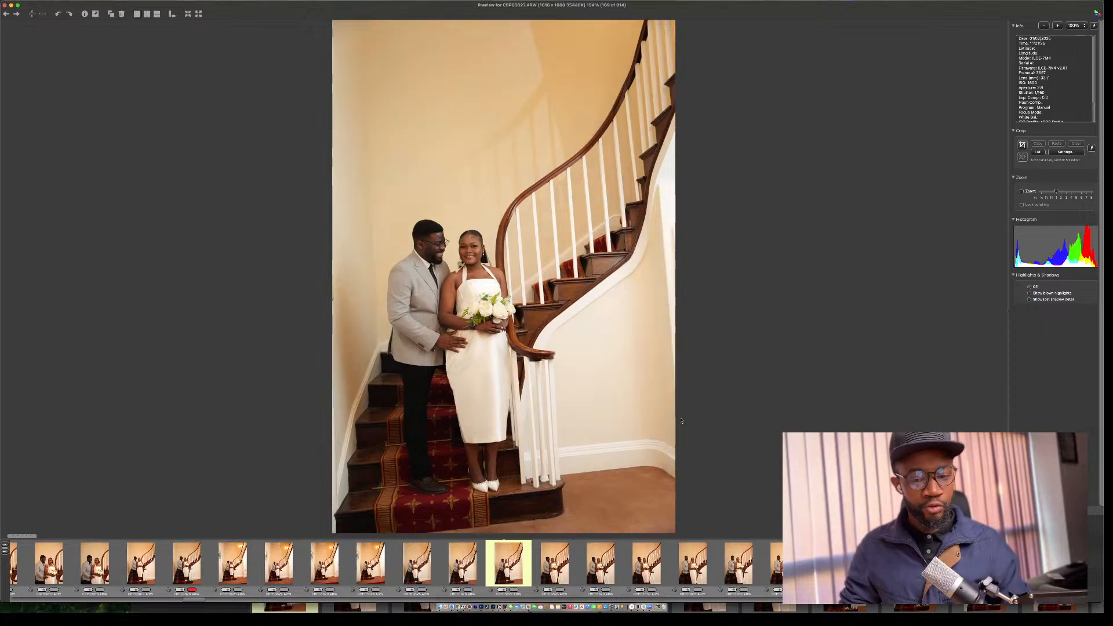
Compare the closer staircase photos of the couple and mark the one with the groom looking at the smiling bride with the red color class.
{"action": "key", "text": "Right"}
{"action": "key", "text": "Right"}
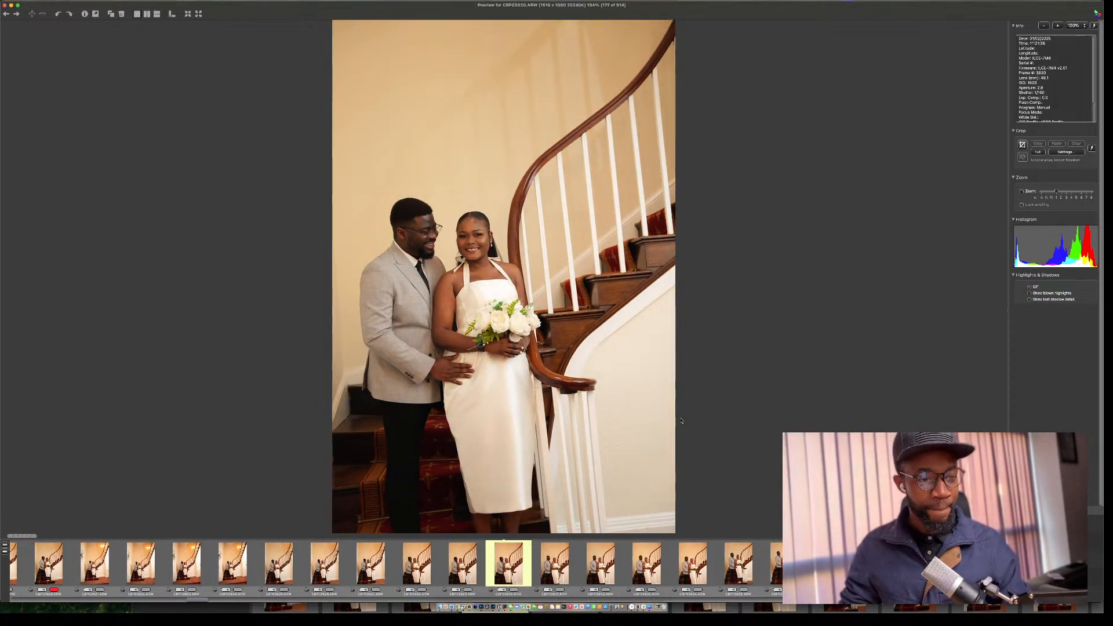
{"action": "key", "text": "Right"}
{"action": "key", "text": "Left"}
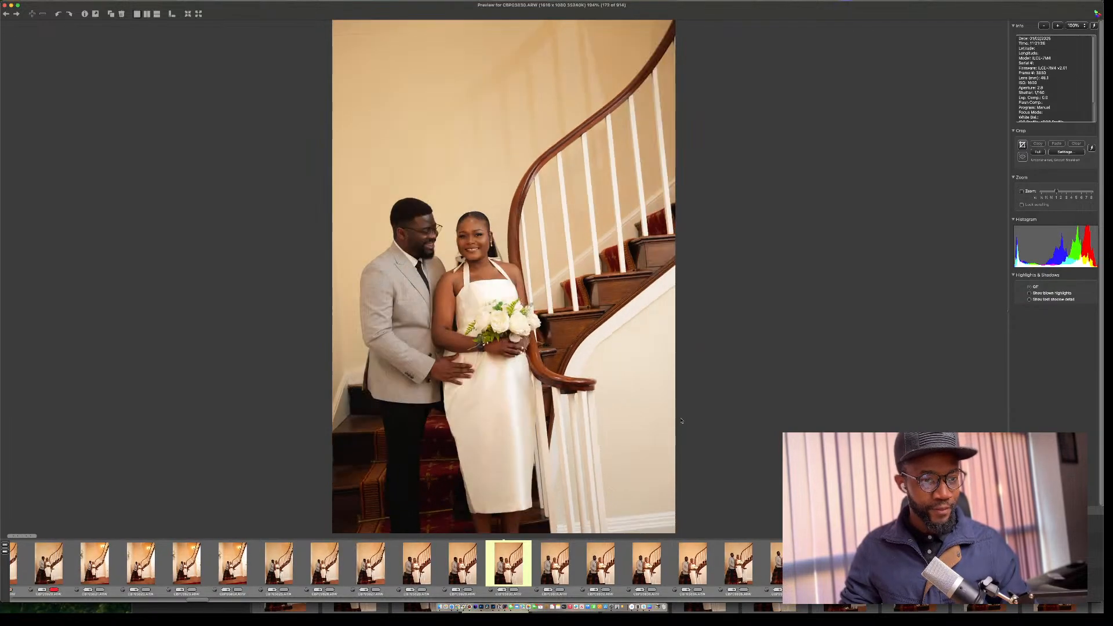
{"action": "key", "text": "Right"}
{"action": "key", "text": "Left"}
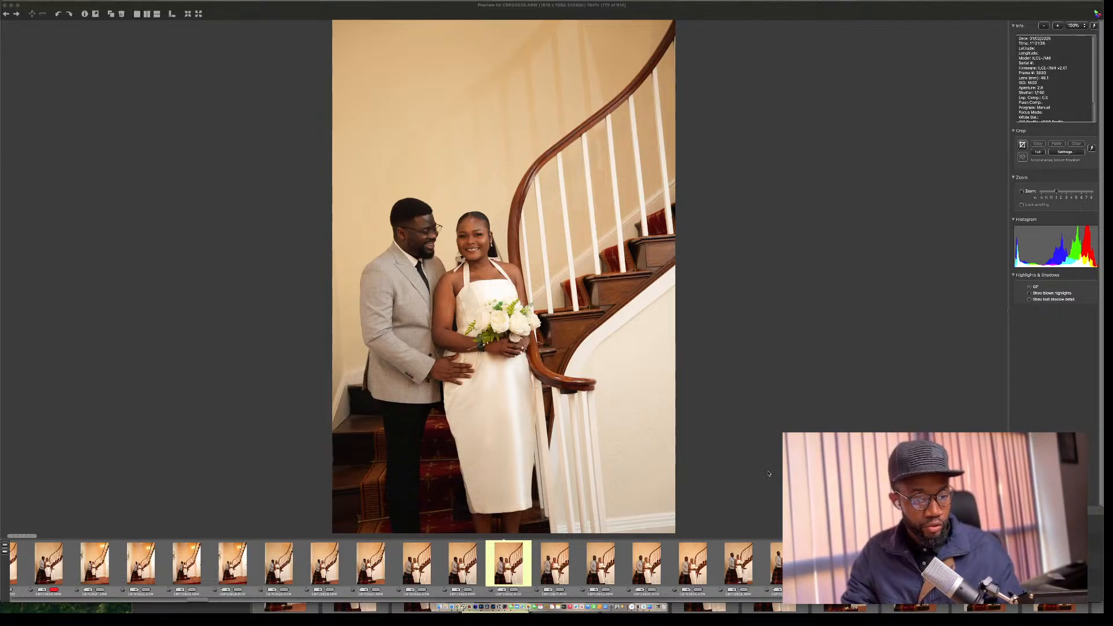
{"action": "left_click", "coordinate": [503, 559]}
{"action": "key", "text": "Right"}
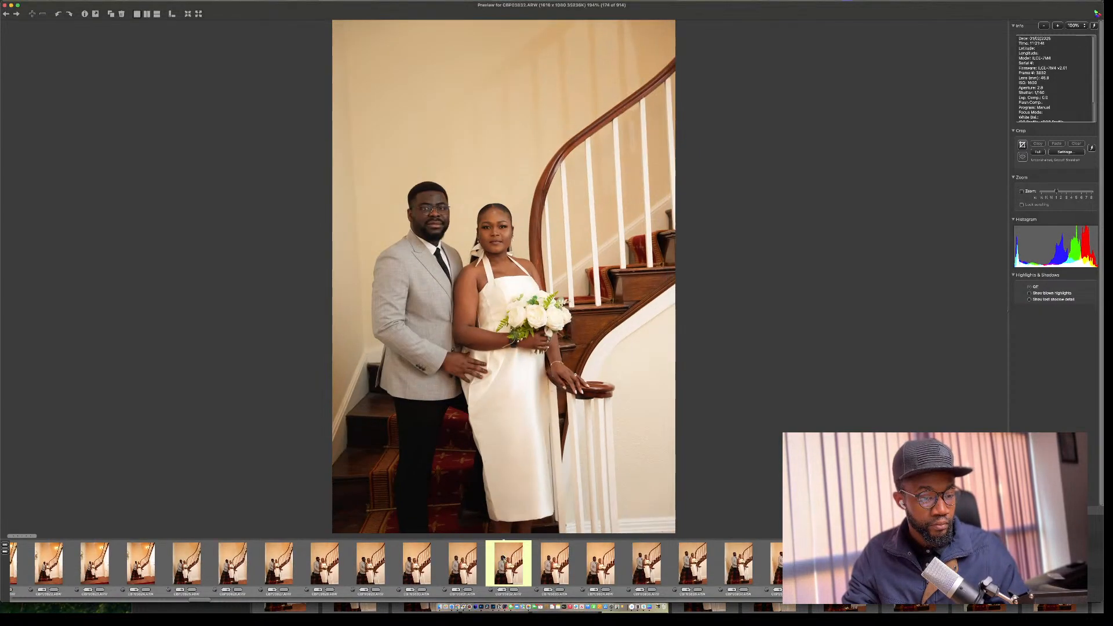
{"action": "key", "text": "Right"}
{"action": "key", "text": "Left"}
{"action": "key", "text": "Left"}
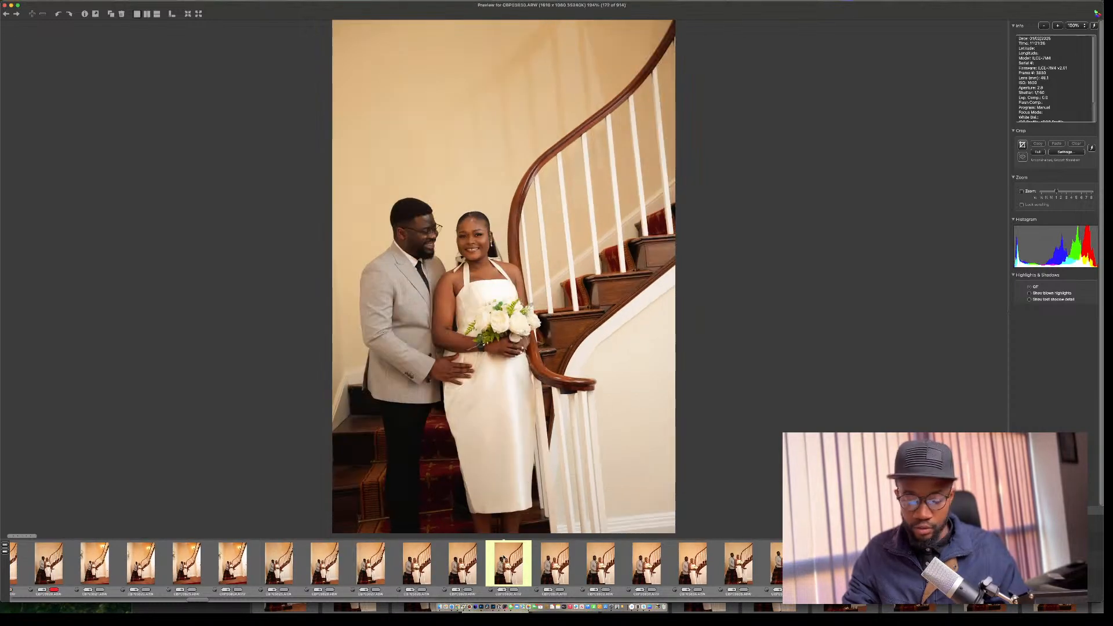
Review the staircase photos with the couple facing the camera and the bride's hand resting on the banister.
{"action": "key", "text": "Right"}
{"action": "key", "text": "Right"}
{"action": "key", "text": "Right"}
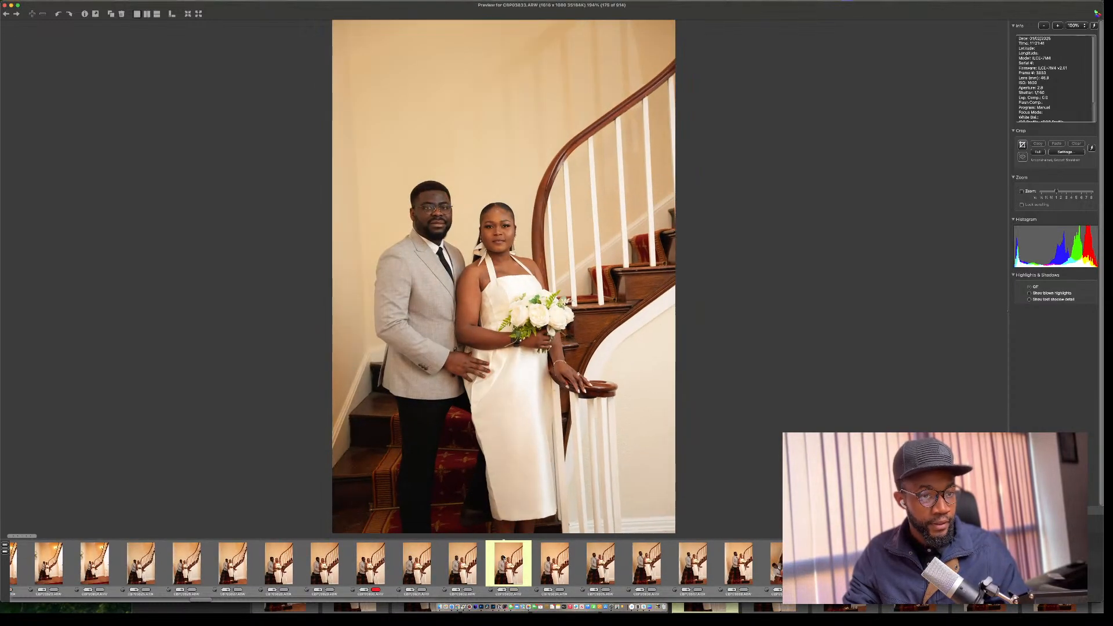
{"action": "key", "text": "Right"}
{"action": "key", "text": "Right"}
{"action": "key", "text": "Right"}
{"action": "key", "text": "Right"}
{"action": "key", "text": "Right"}
Compare the overhead photos of the couple looking up from the stairs and mark the third one with the red color class.
{"action": "key", "text": "Right"}
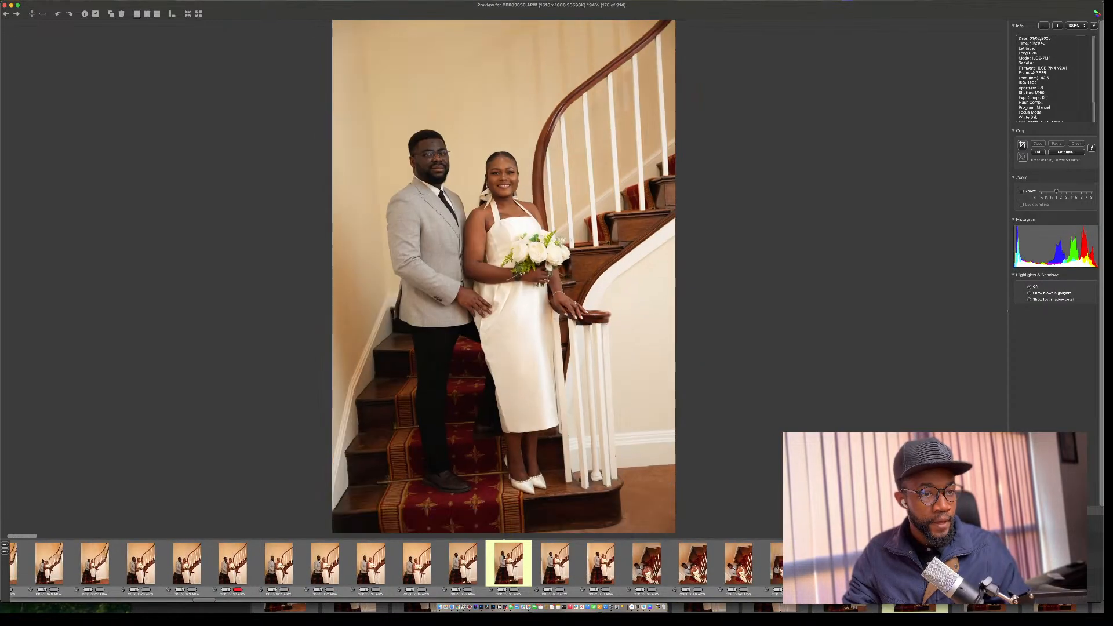
{"action": "key", "text": "Right"}
{"action": "key", "text": "Right"}
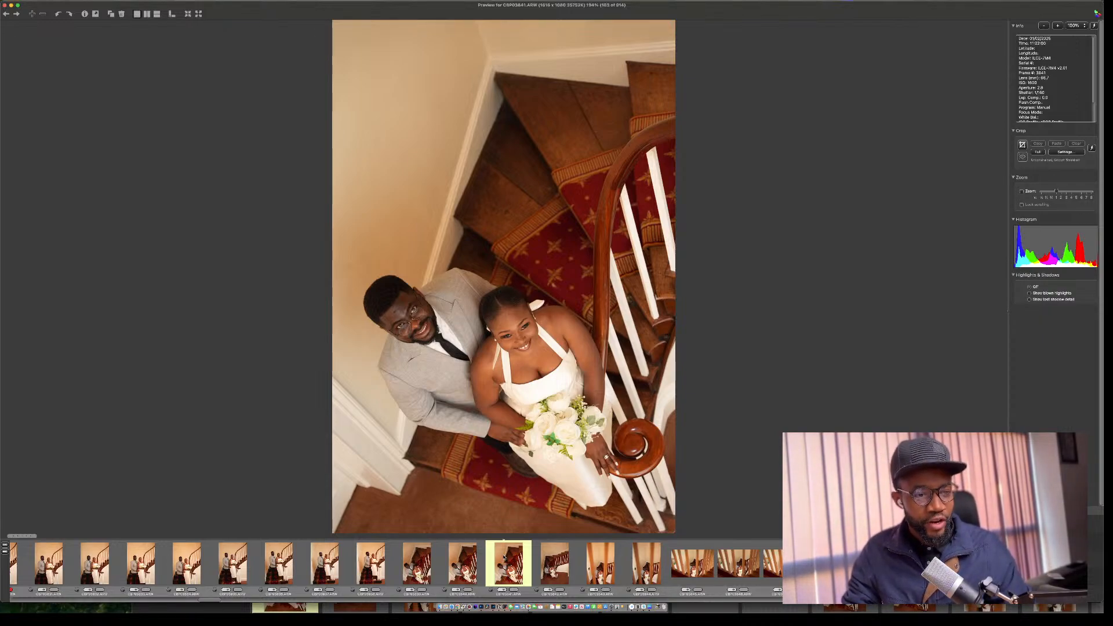
Compare the two vertical photos of the couple seen through the balusters and mark the second one with the red color class.
{"action": "key", "text": "Right"}
{"action": "key", "text": "Right"}
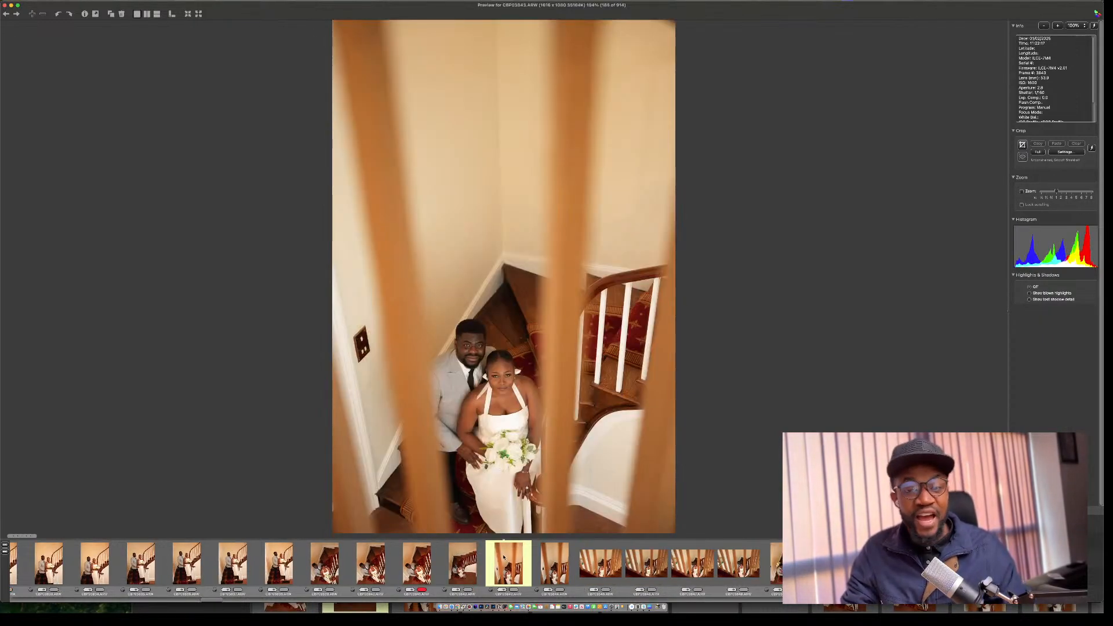
{"action": "key", "text": "Right"}
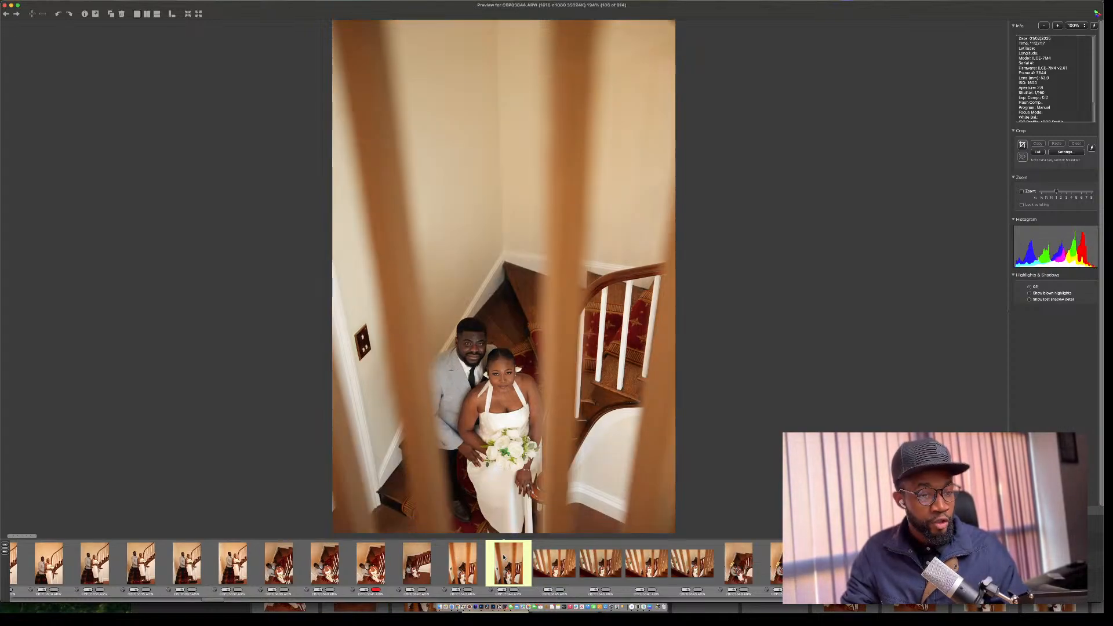
{"action": "key", "text": "Right"}
{"action": "key", "text": "Left"}
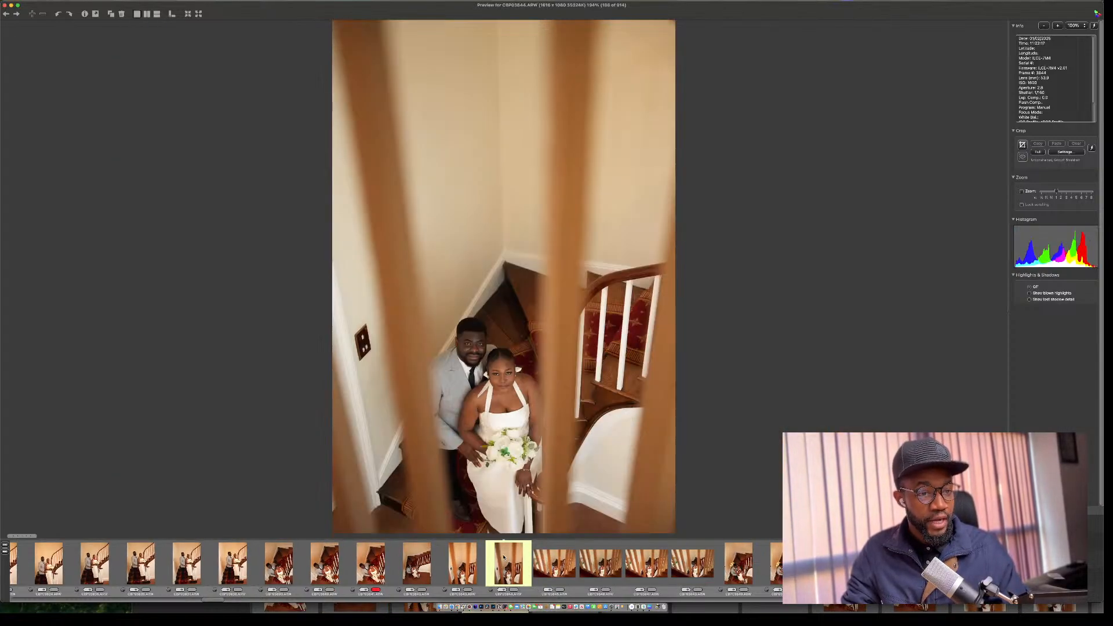
Compare the horizontal photos of the couple looking up through the balusters and mark the second one with the red color class.
{"action": "key", "text": "Right"}
{"action": "key", "text": "Right"}
{"action": "key", "text": "Right"}
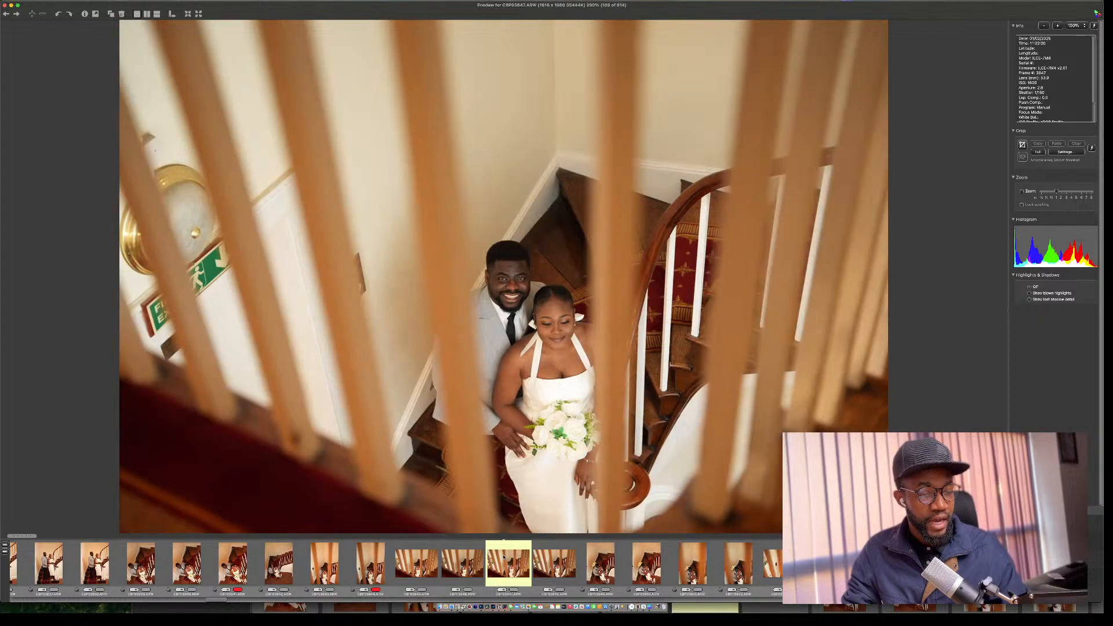
{"action": "key", "text": "Left"}
{"action": "key", "text": "Right"}
{"action": "key", "text": "Left"}
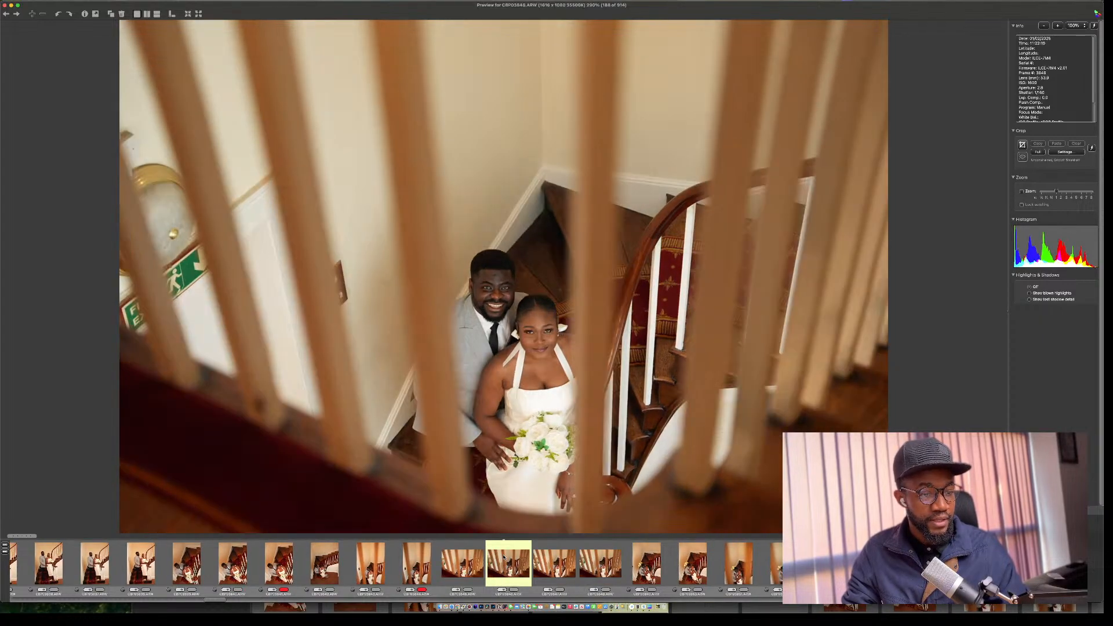
Compare the two overhead photos of the couple embracing on the stairs and mark the second one with the red color class.
{"action": "key", "text": "Right"}
{"action": "key", "text": "Right"}
{"action": "key", "text": "Right"}
{"action": "key", "text": "Right"}
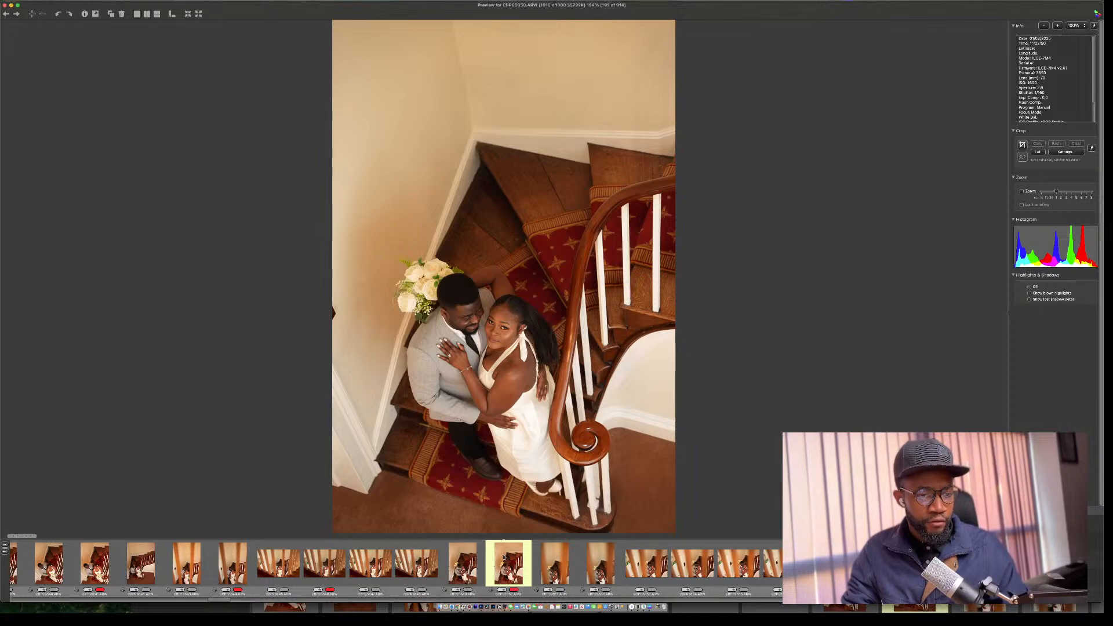
Compare the vertical and close horizontal baluster photos of the embracing couple and mark the horizontal one with the smiling bride with the red color class.
{"action": "key", "text": "Right"}
{"action": "key", "text": "Right"}
{"action": "key", "text": "Right"}
{"action": "key", "text": "Left"}
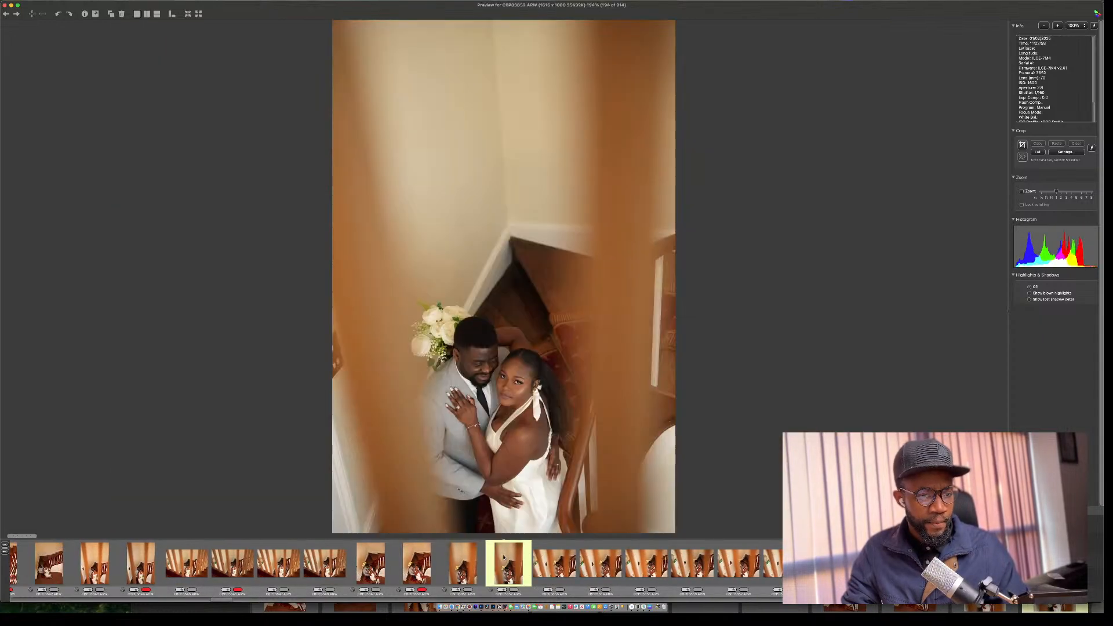
{"action": "key", "text": "Right"}
{"action": "key", "text": "Right"}
{"action": "key", "text": "Right"}
{"action": "key", "text": "Right"}
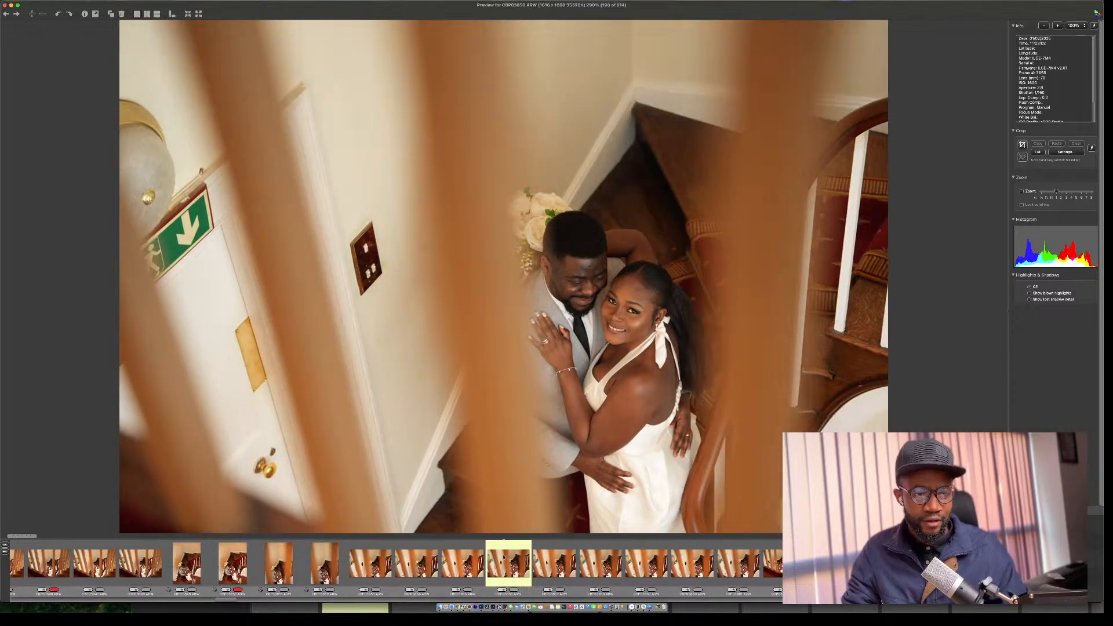
Compare the following embrace photos shot through the balusters and mark the second of the wider stair views with the red color class.
{"action": "key", "text": "Right"}
{"action": "key", "text": "Right"}
{"action": "key", "text": "Right"}
{"action": "key", "text": "Right"}
{"action": "key", "text": "Right"}
{"action": "key", "text": "Right"}
{"action": "key", "text": "Right"}
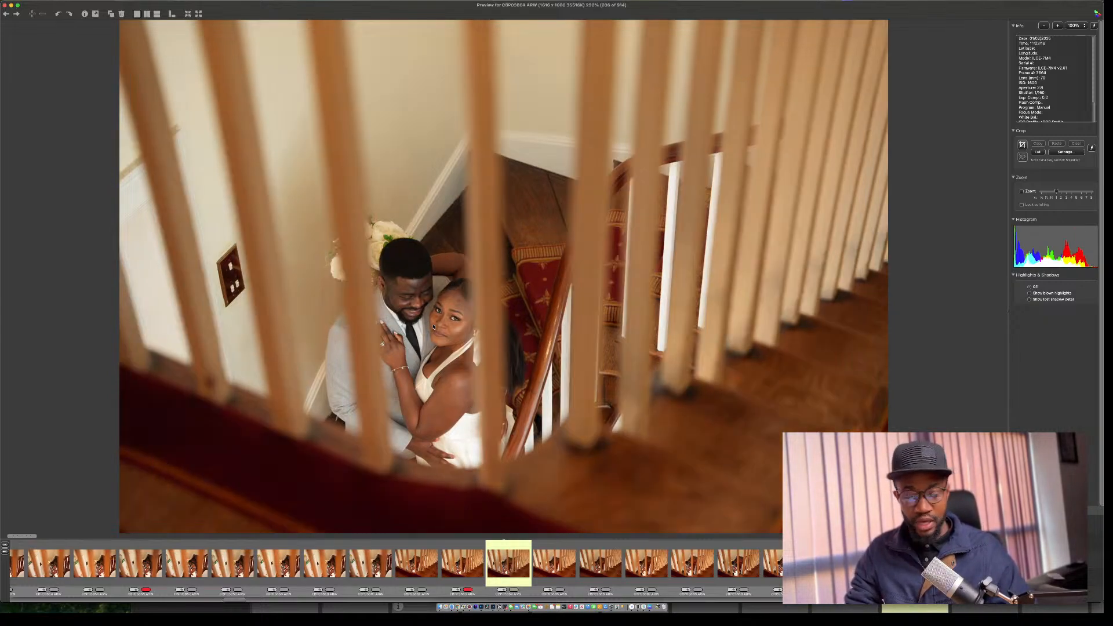
{"action": "key", "text": "1"}
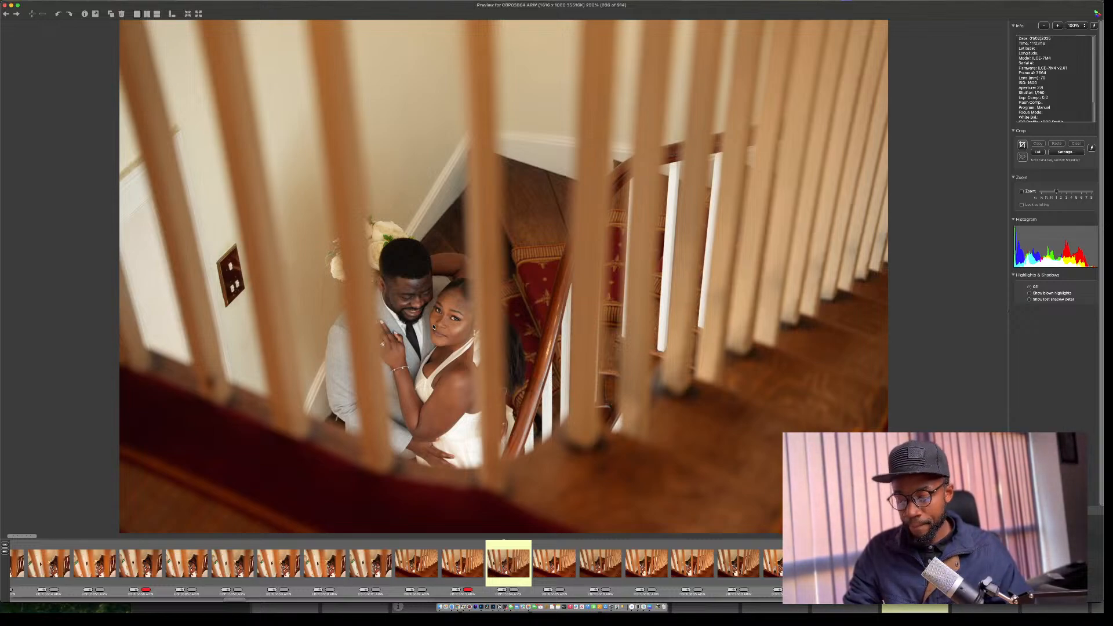
Compare the next wide baluster photos and mark the one with the bride turned toward the groom as he looks down at her with the red color class.
{"action": "key", "text": "Right"}
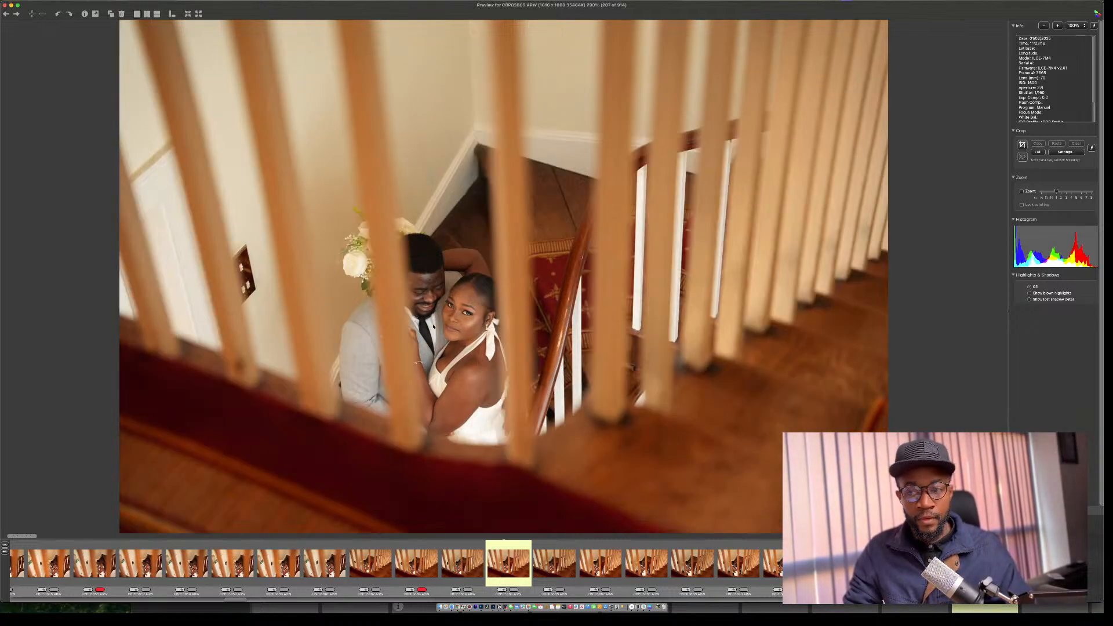
{"action": "key", "text": "Right"}
{"action": "key", "text": "Right"}
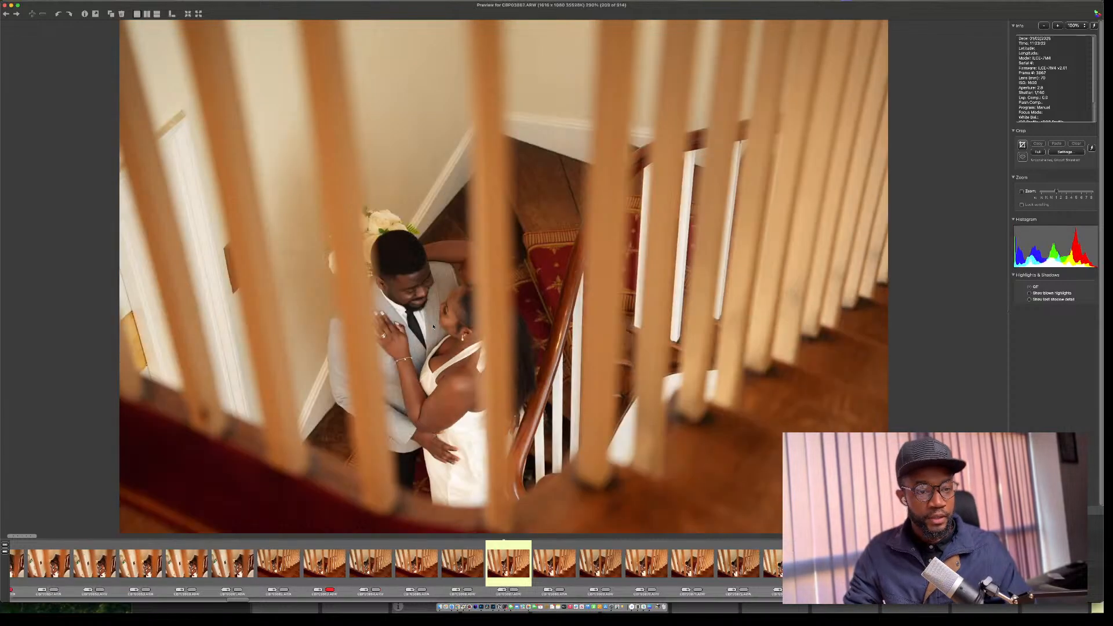
{"action": "key", "text": "Right"}
{"action": "key", "text": "Left"}
Compare the remaining face-to-face baluster photos and mark the one with the couple's faces nearly touching with the red color class.
{"action": "key", "text": "Right"}
{"action": "key", "text": "Right"}
{"action": "key", "text": "Right"}
{"action": "key", "text": "Right"}
{"action": "key", "text": "Right"}
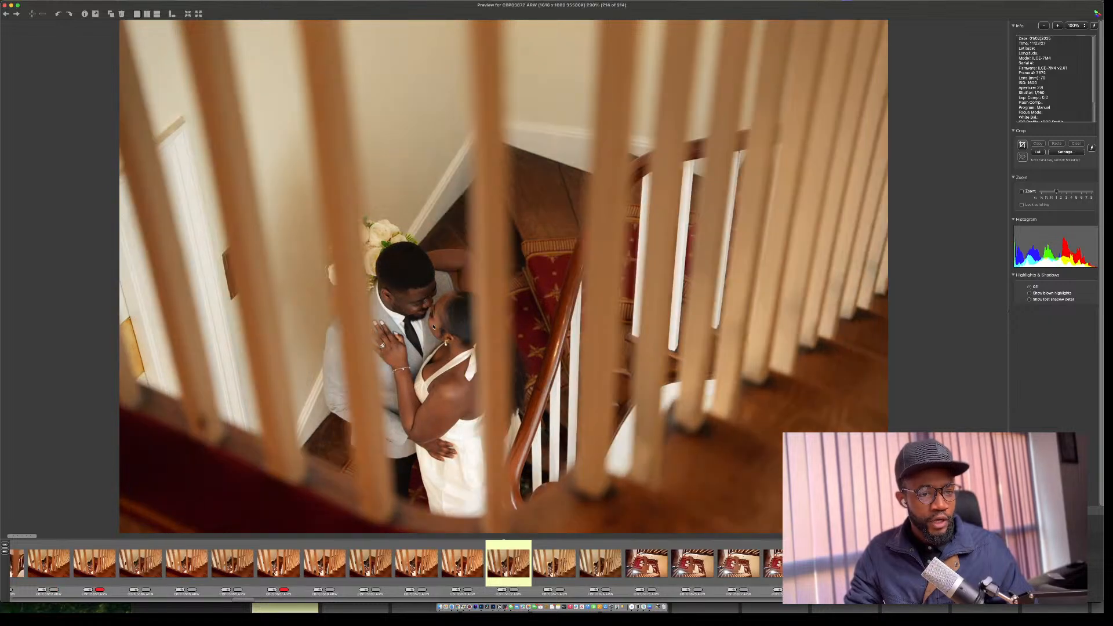
Review the last baluster photos and the horizontal shots looking down the stairwell at the couple on the red carpet.
{"action": "key", "text": "Right"}
{"action": "key", "text": "Right"}
{"action": "key", "text": "Right"}
{"action": "key", "text": "Right"}
{"action": "key", "text": "Right"}
{"action": "key", "text": "Right"}
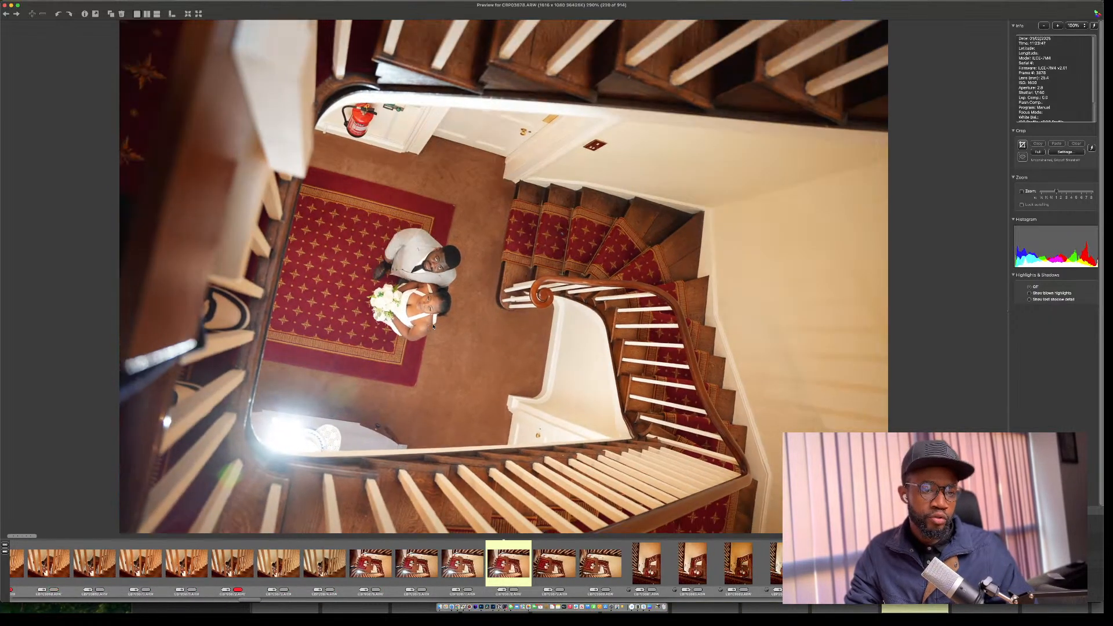
{"action": "key", "text": "Right"}
{"action": "key", "text": "Right"}
Compare the first vertical stairwell photos of the couple and mark the darker, warm-toned third one with the red color class.
{"action": "key", "text": "Right"}
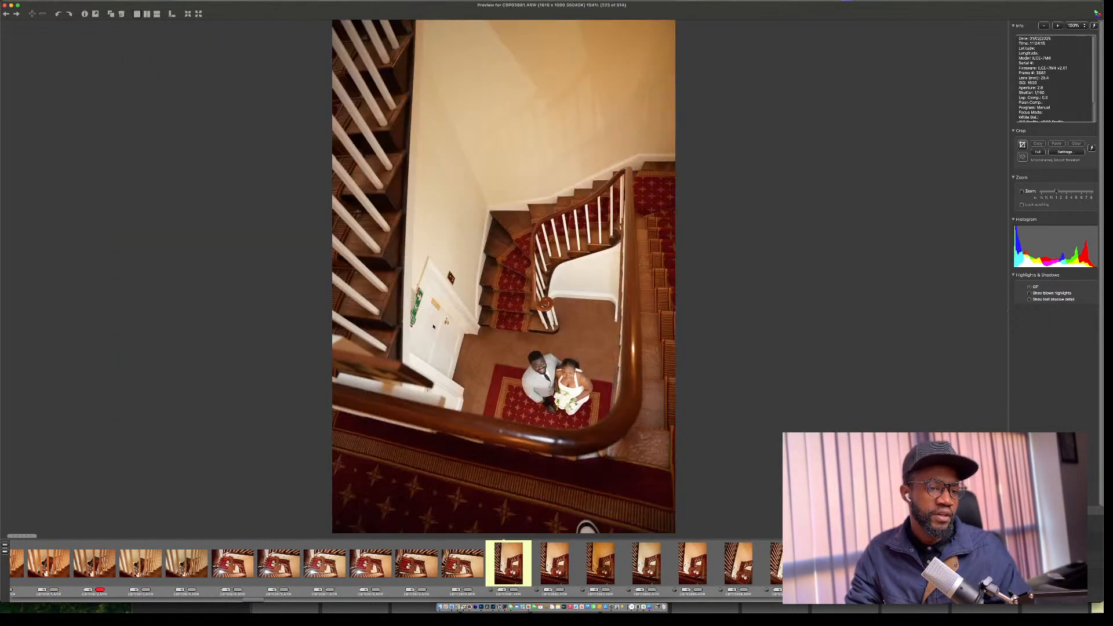
{"action": "key", "text": "Left"}
{"action": "key", "text": "Right"}
{"action": "key", "text": "Right"}
{"action": "key", "text": "Right"}
{"action": "key", "text": "Right"}
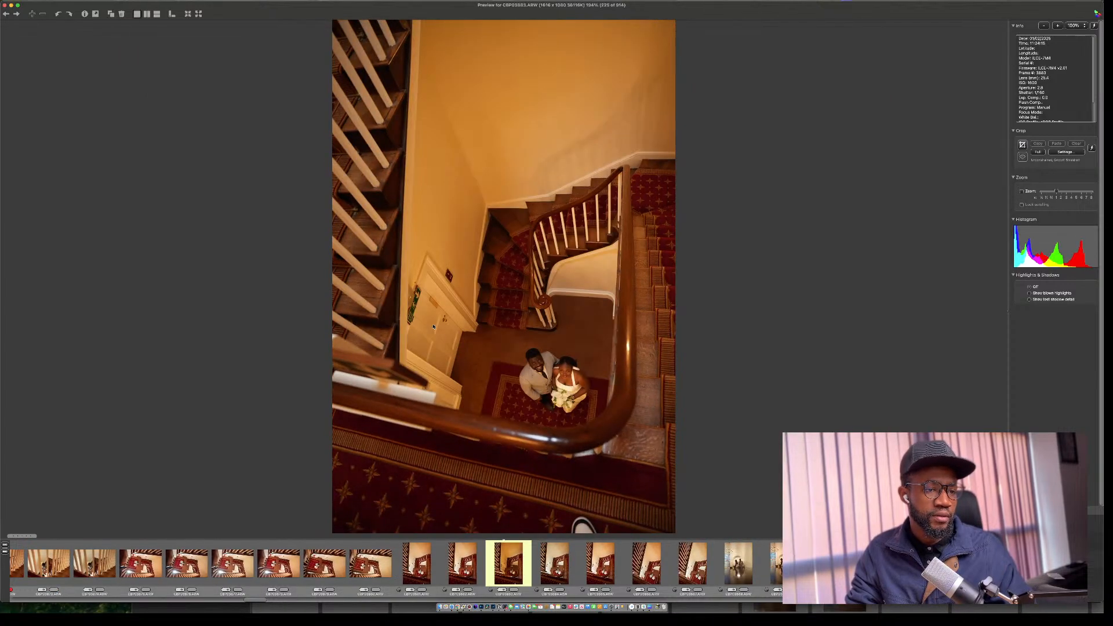
{"action": "key", "text": "Left"}
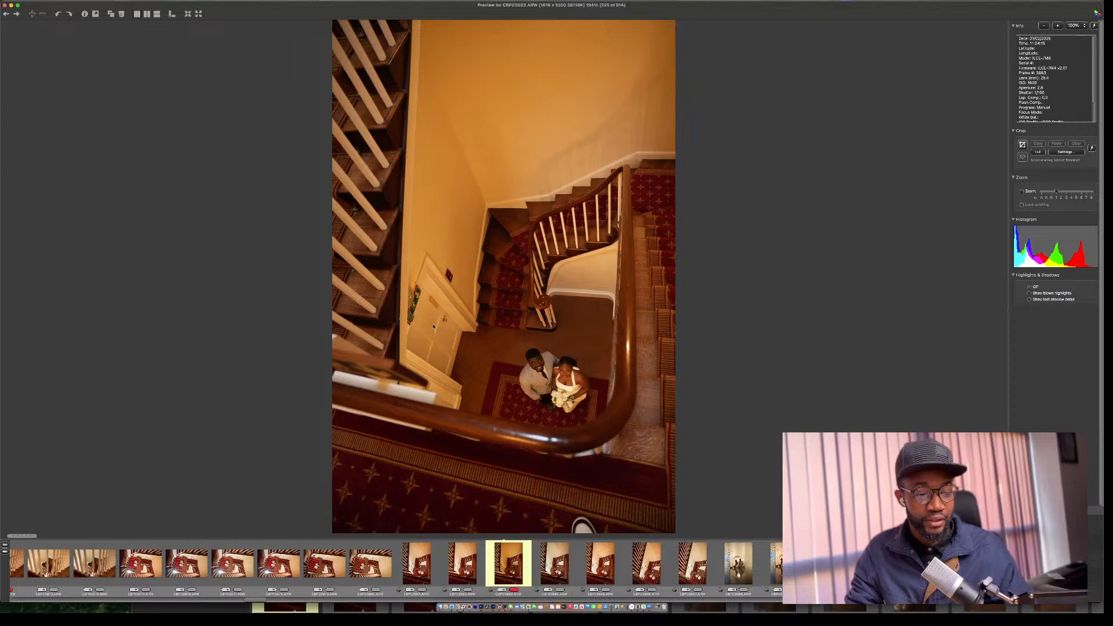
{"action": "key", "text": "Left"}
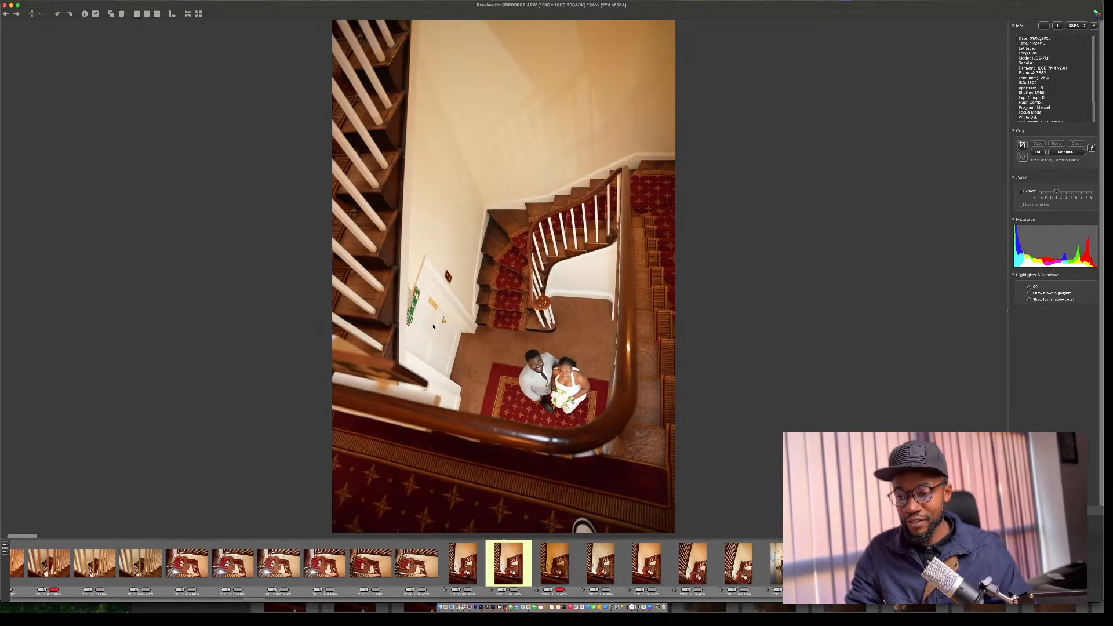
Compare the remaining vertical stairwell photos and mark the first of the two tilted views with the red color class.
{"action": "key", "text": "Right"}
{"action": "key", "text": "Right"}
{"action": "key", "text": "Right"}
{"action": "key", "text": "Right"}
{"action": "key", "text": "Right"}
{"action": "key", "text": "Right"}
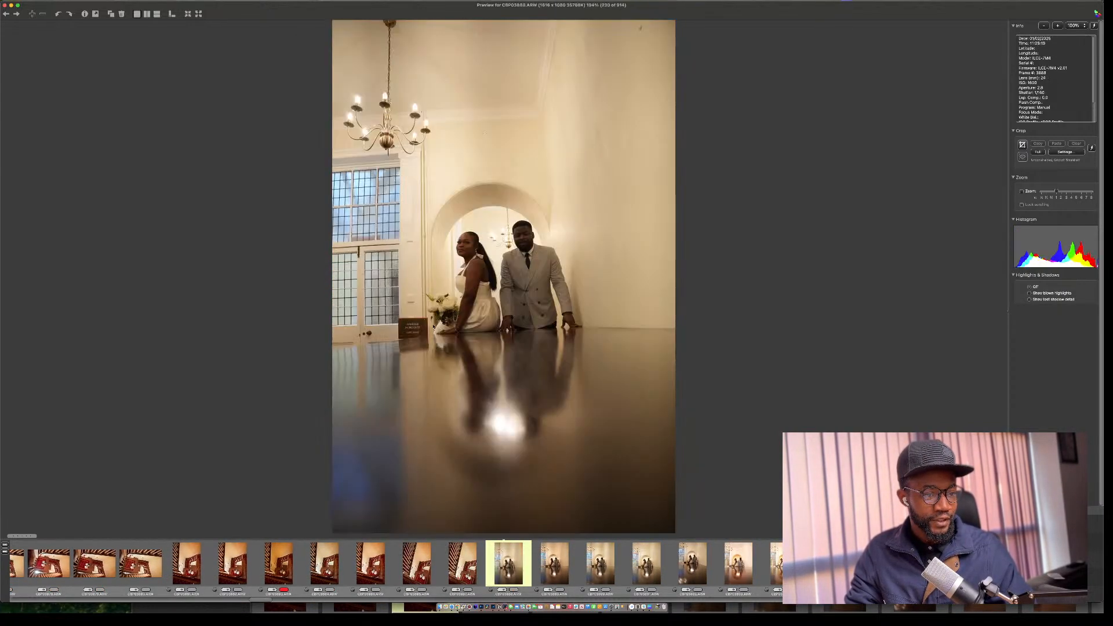
{"action": "key", "text": "Left"}
{"action": "key", "text": "Left"}
{"action": "key", "text": "Left"}
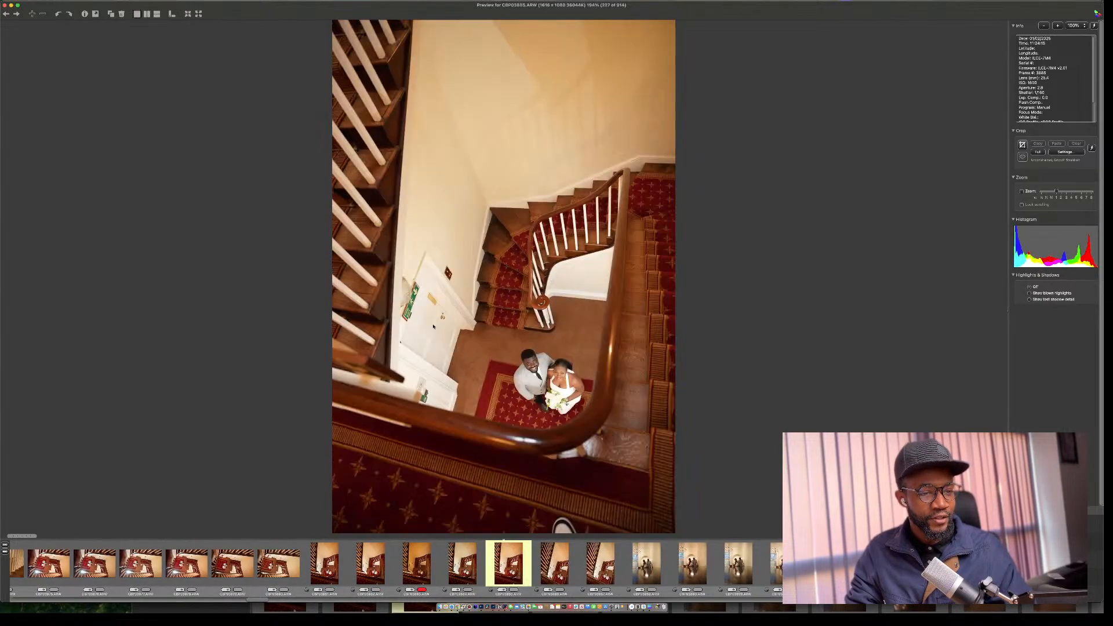
{"action": "key", "text": "Right"}
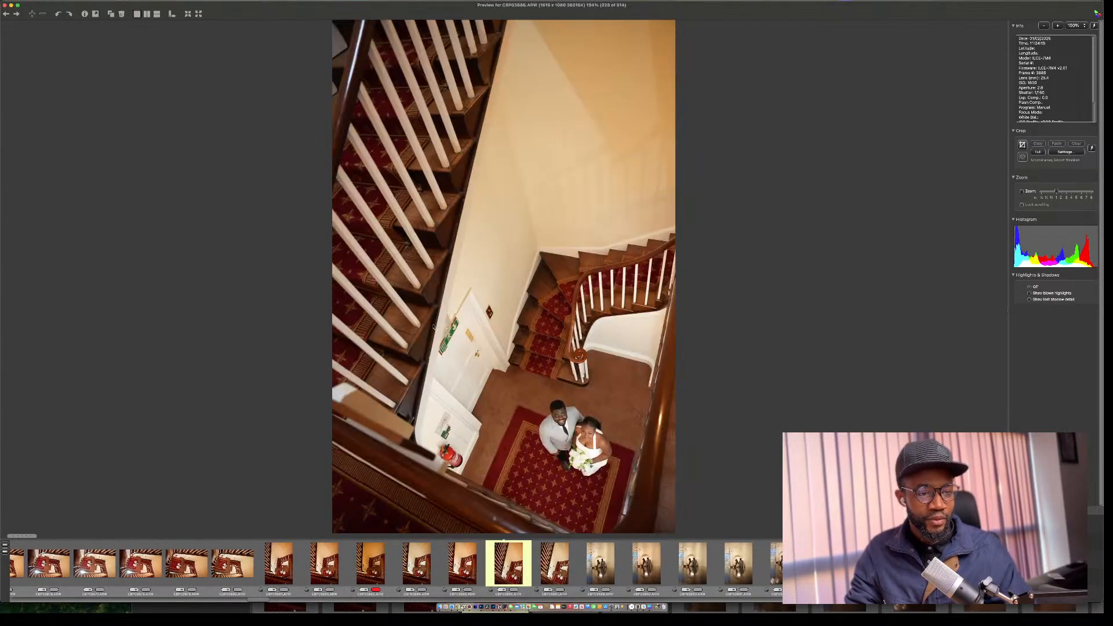
{"action": "key", "text": "Right"}
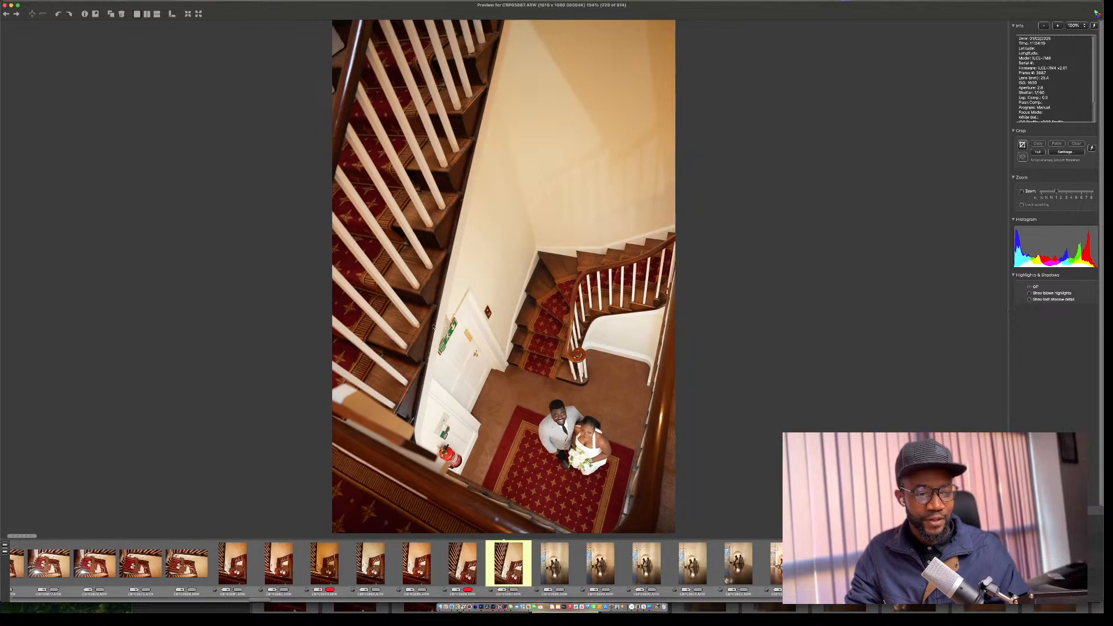
Compare the first vertical portraits of the couple at the reflective table and mark the frame with both smiling with the red color class.
{"action": "key", "text": "Right"}
{"action": "key", "text": "Right"}
{"action": "key", "text": "Right"}
{"action": "key", "text": "Right"}
{"action": "key", "text": "Right"}
{"action": "key", "text": "Right"}
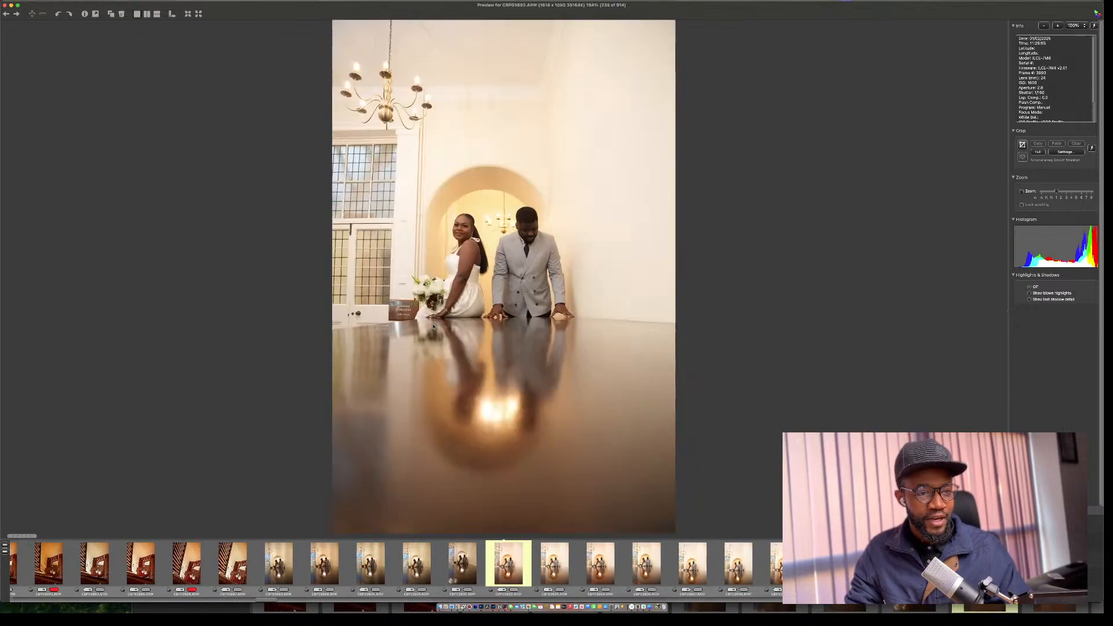
{"action": "key", "text": "Right"}
{"action": "key", "text": "Right"}
{"action": "key", "text": "Right"}
{"action": "key", "text": "Right"}
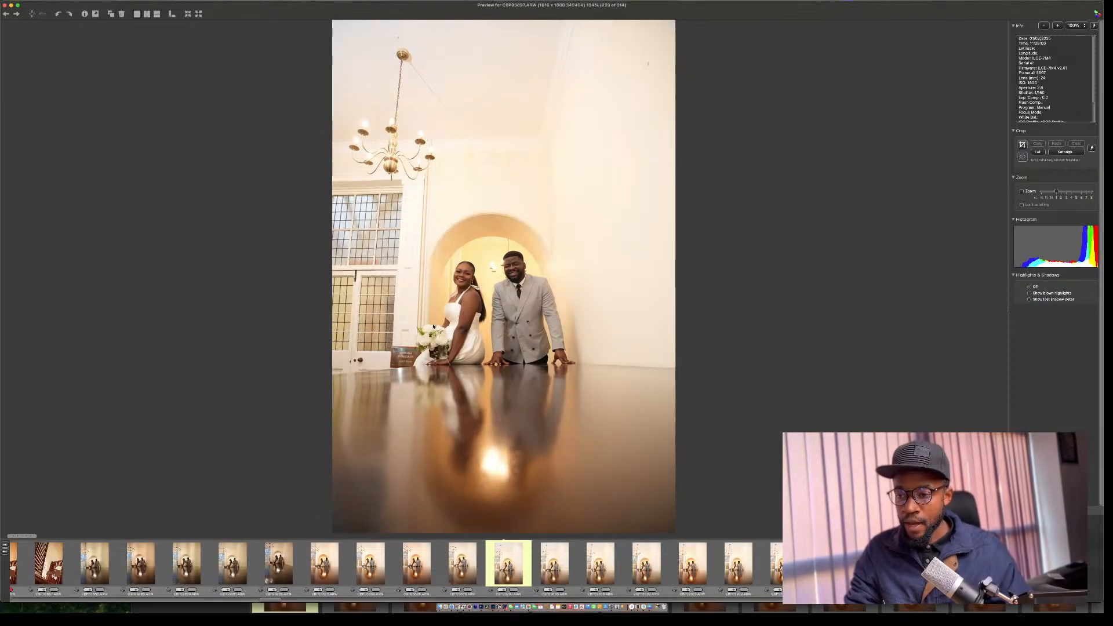
{"action": "key", "text": "Right"}
{"action": "key", "text": "Right"}
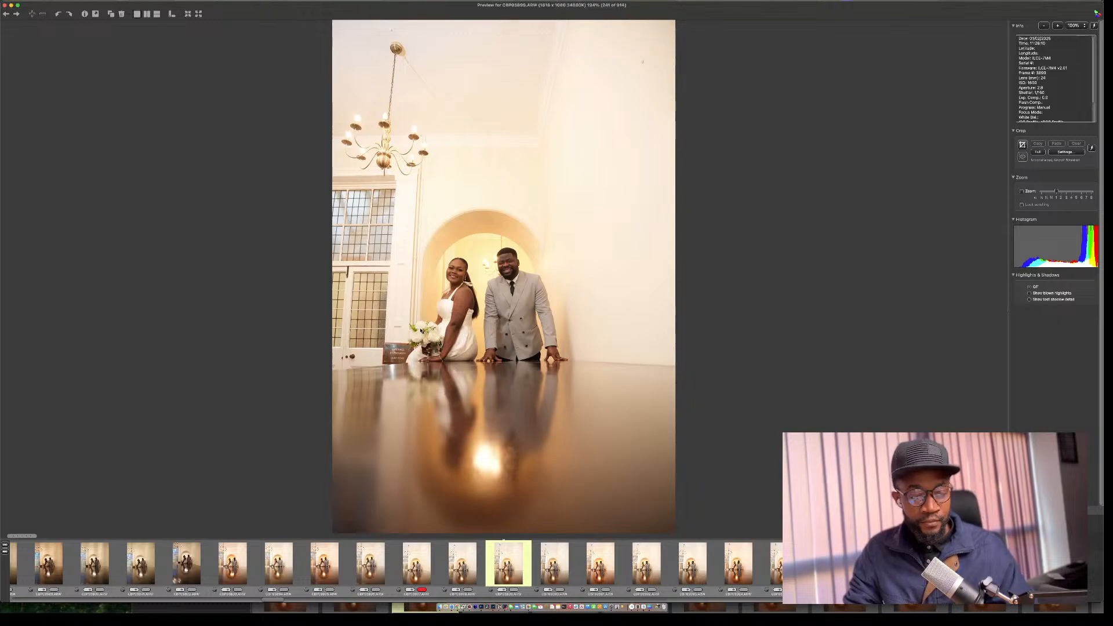
Review the remaining wide table portraits, checking the couple's expressions and gaze under the arch and chandelier.
{"action": "key", "text": "Right"}
{"action": "key", "text": "Right"}
{"action": "key", "text": "Right"}
{"action": "key", "text": "Right"}
{"action": "key", "text": "Right"}
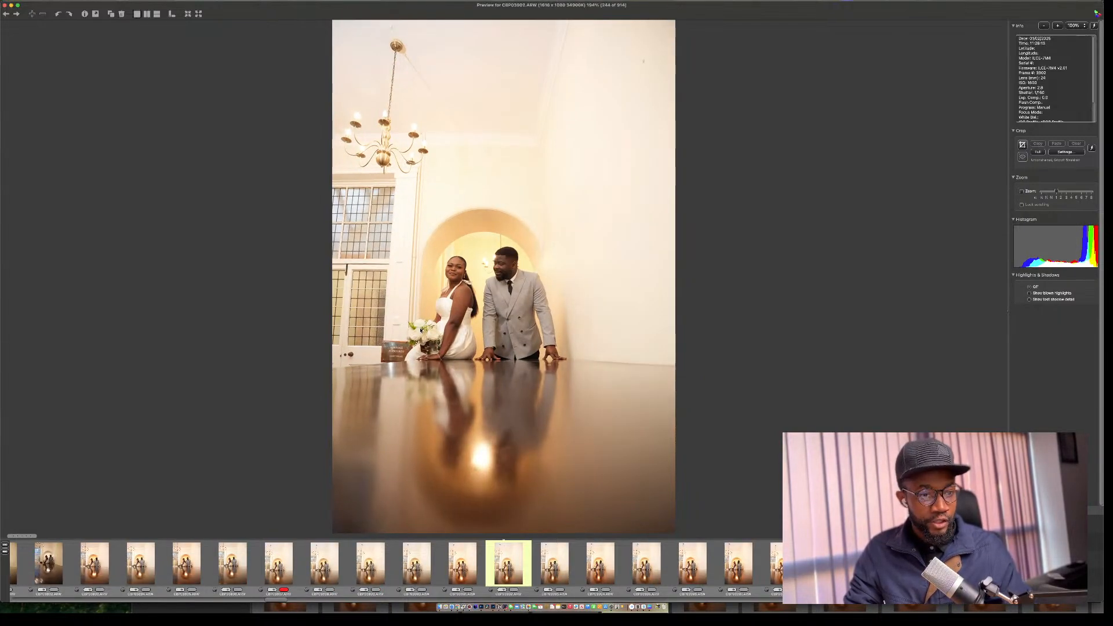
{"action": "key", "text": "Right"}
{"action": "key", "text": "Right"}
{"action": "key", "text": "Right"}
{"action": "key", "text": "Right"}
{"action": "key", "text": "Right"}
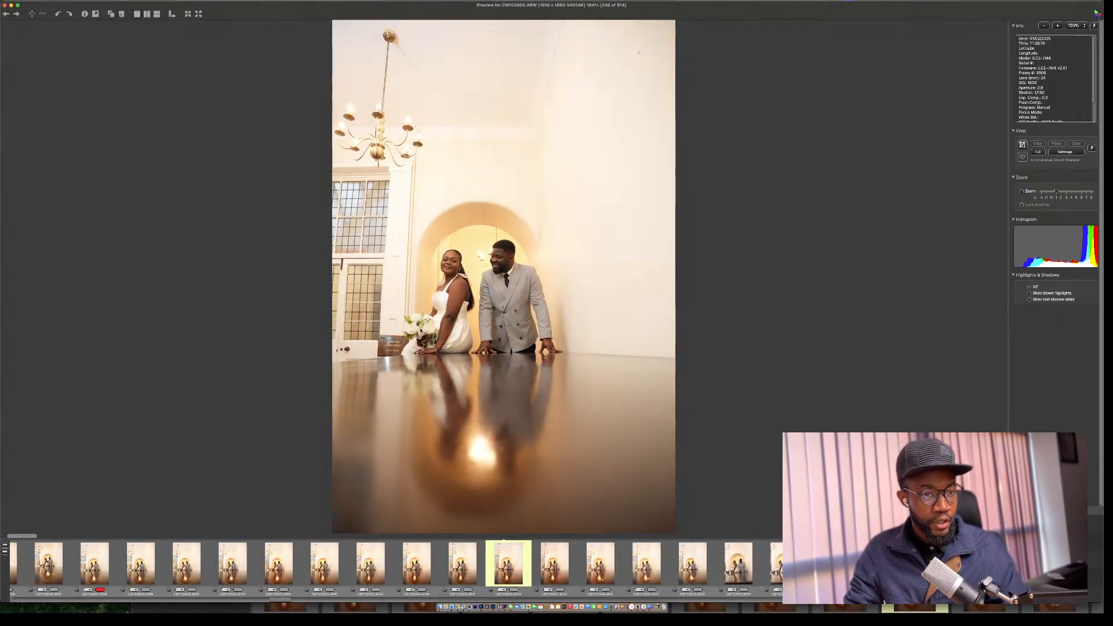
Mark the tighter table portrait, with the bride smiling and the groom looking at her, with the red color class.
{"action": "key", "text": "Right"}
{"action": "key", "text": "Right"}
{"action": "key", "text": "Right"}
{"action": "key", "text": "Right"}
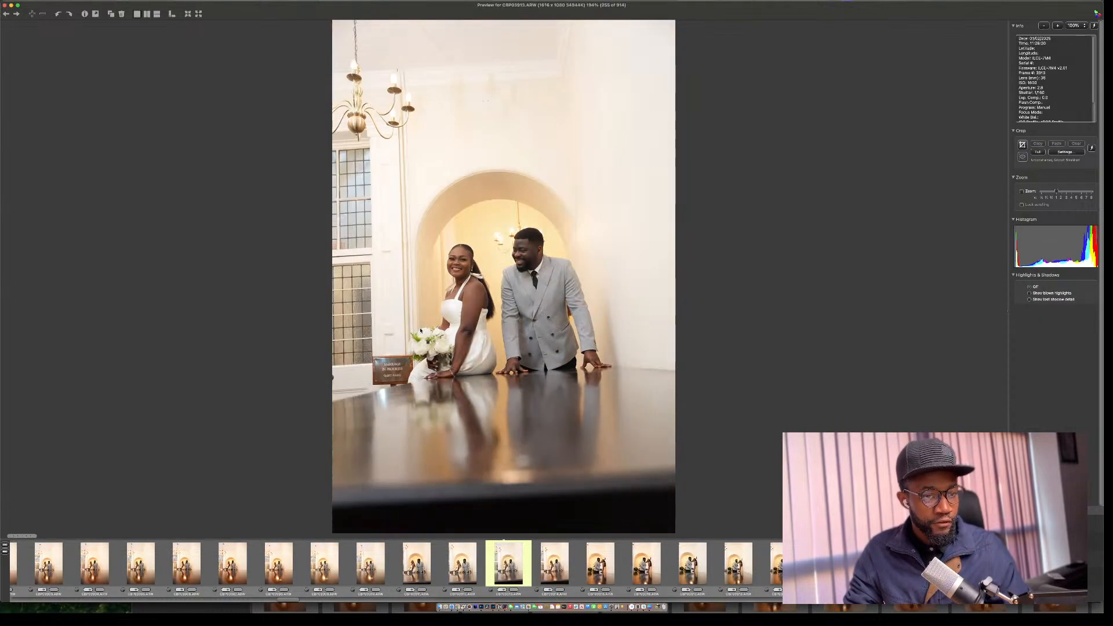
{"action": "key", "text": "Right"}
{"action": "key", "text": "Right"}
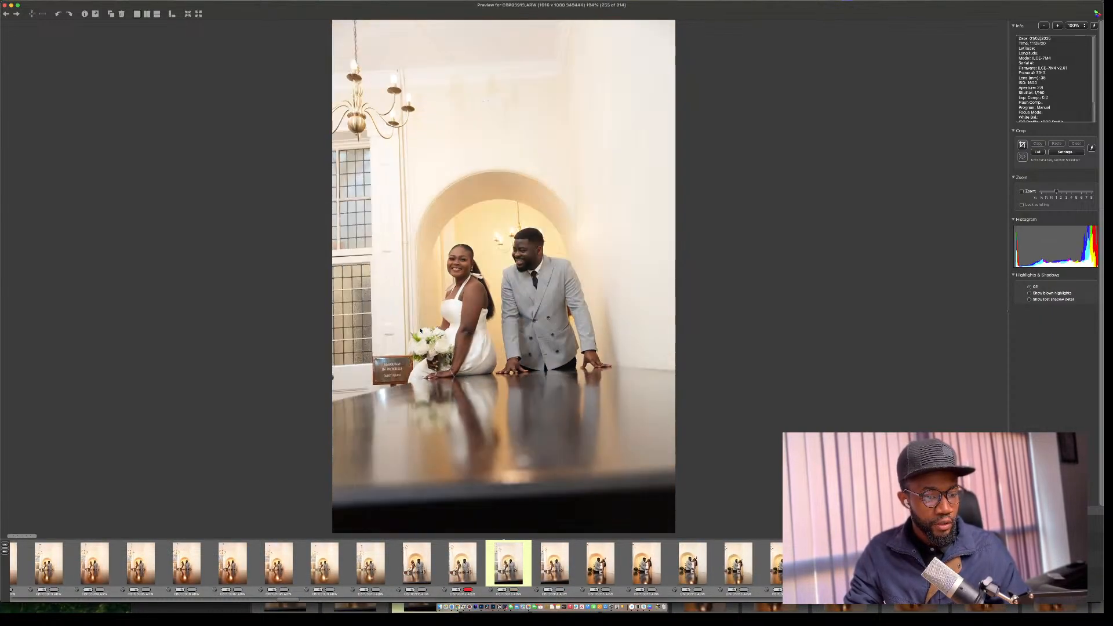
Recheck the preceding wide table portraits against the tighter frame marked red.
{"action": "key", "text": "Left"}
{"action": "key", "text": "Left"}
{"action": "key", "text": "Left"}
{"action": "key", "text": "Left"}
{"action": "key", "text": "Left"}
{"action": "key", "text": "Left"}
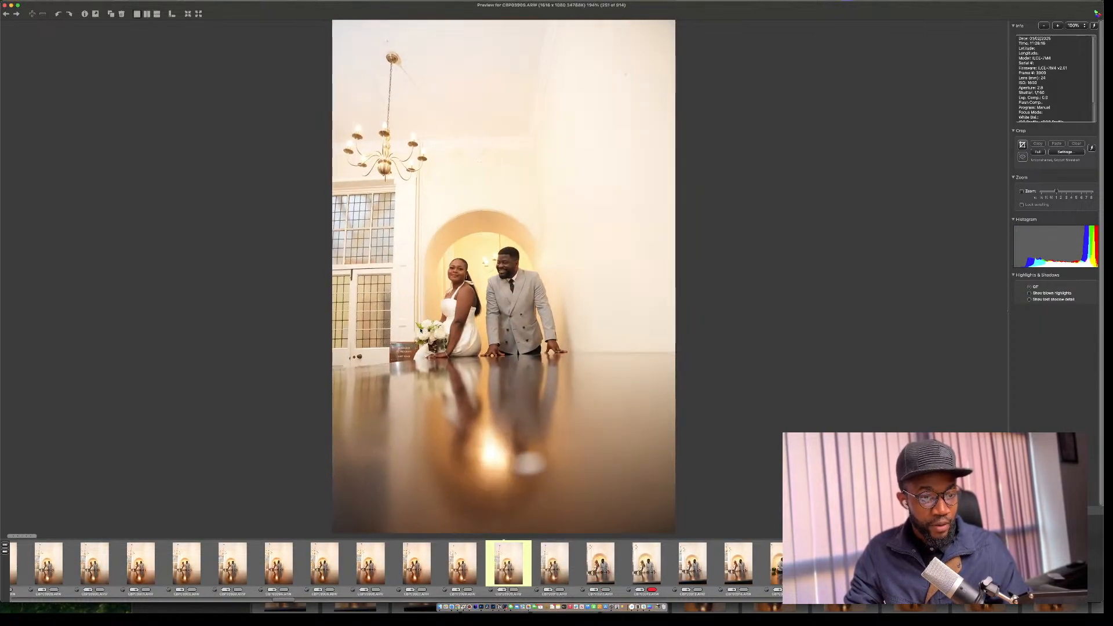
{"action": "key", "text": "Right"}
{"action": "key", "text": "Right"}
{"action": "key", "text": "Right"}
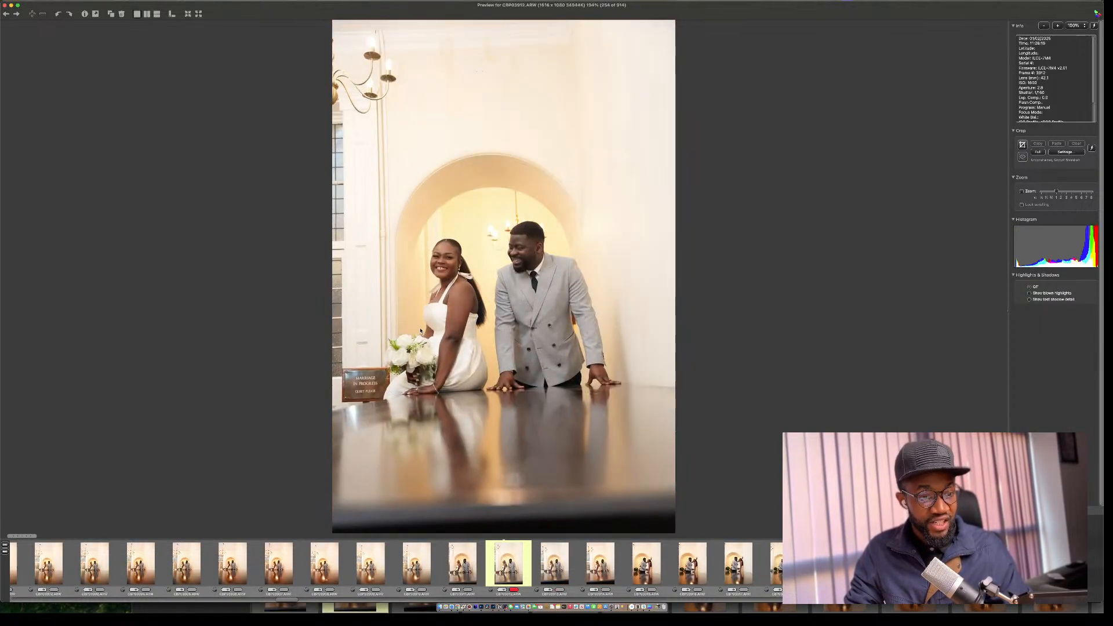
Mark the first portrait of the groom leaning on the wall and facing the bride with the red color class.
{"action": "key", "text": "Right"}
{"action": "key", "text": "Right"}
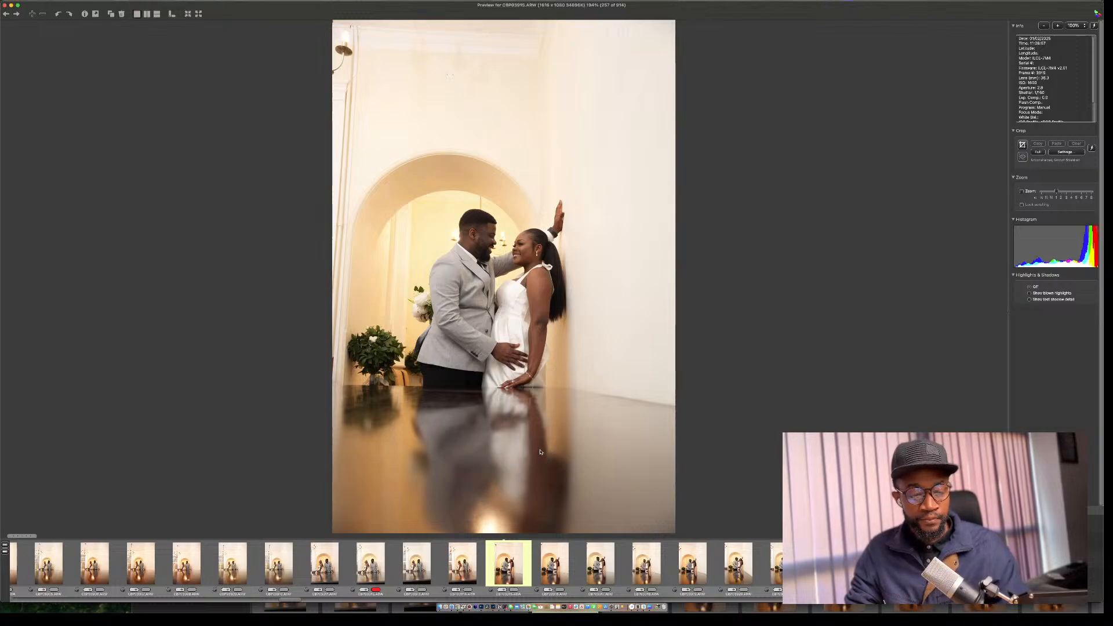
{"action": "key", "text": "Right"}
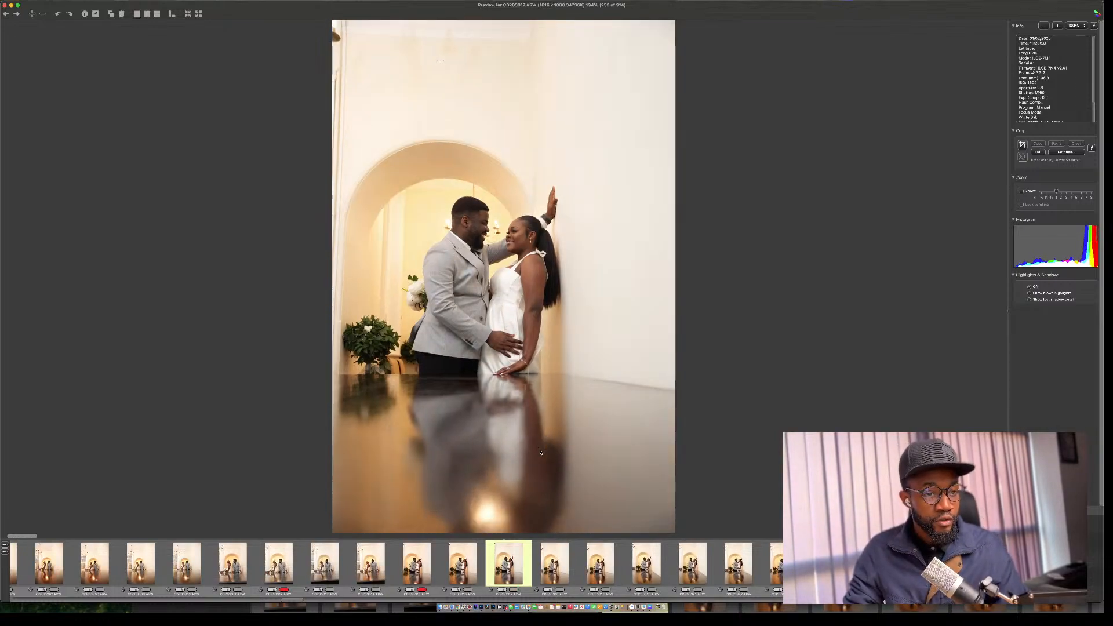
{"action": "key", "text": "Left"}
{"action": "key", "text": "Left"}
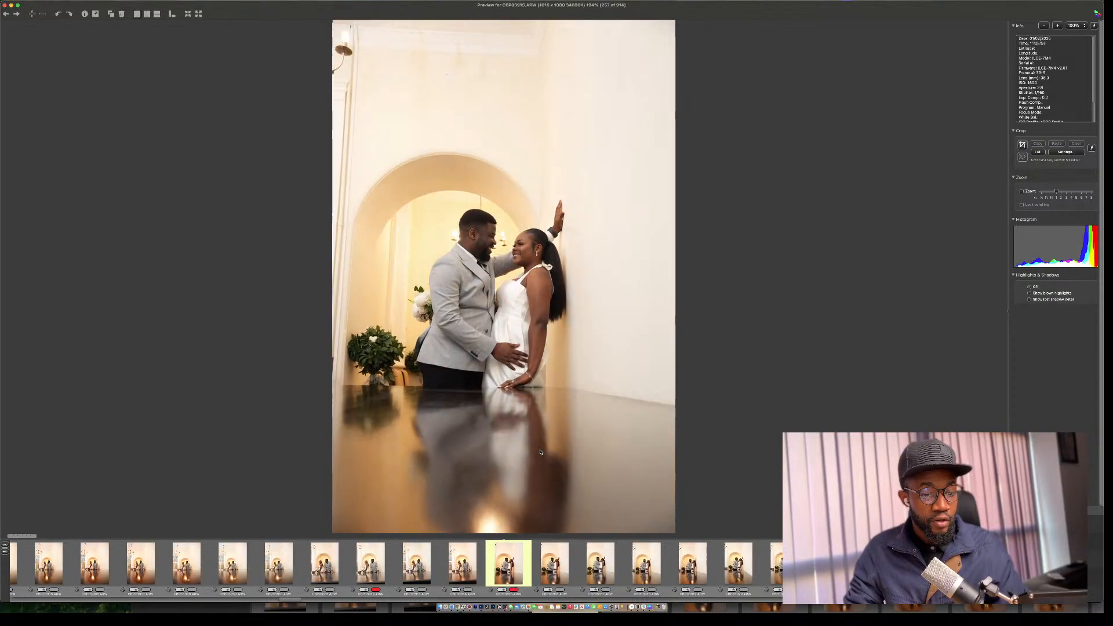
Recheck the marked table portrait against the first wall-leaning portraits of the couple.
{"action": "key", "text": "Left"}
{"action": "key", "text": "Left"}
{"action": "key", "text": "Left"}
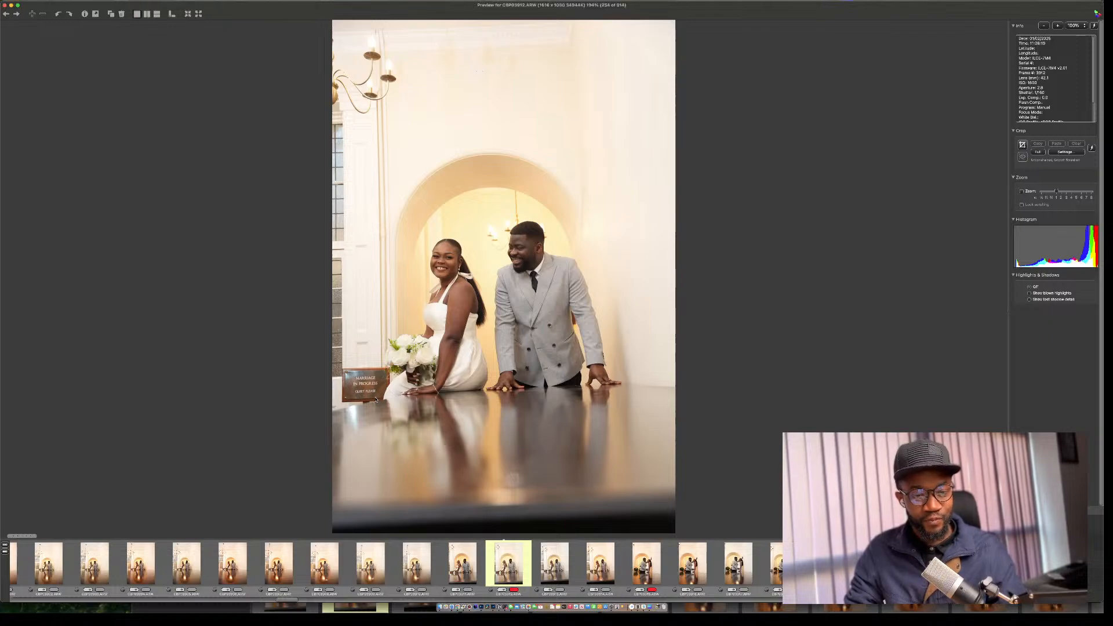
{"action": "key", "text": "Right"}
{"action": "key", "text": "Right"}
{"action": "key", "text": "Right"}
{"action": "key", "text": "Right"}
{"action": "key", "text": "Right"}
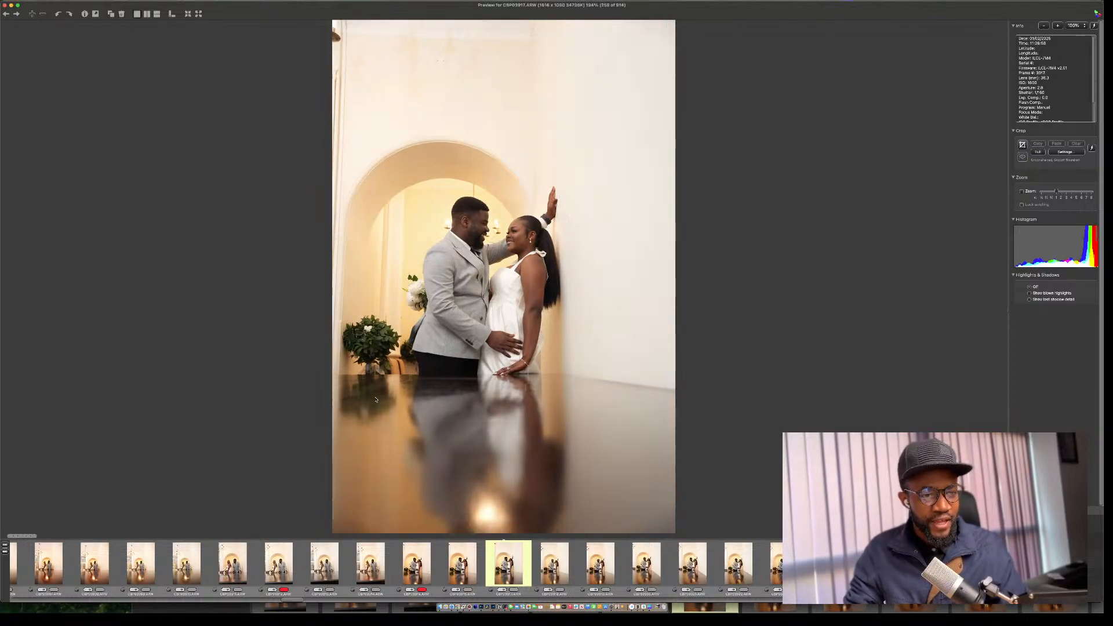
Review the next wall-leaning portraits, comparing the couple's expressions and the wider framing around the arch.
{"action": "key", "text": "Right"}
{"action": "key", "text": "Right"}
{"action": "key", "text": "Right"}
{"action": "key", "text": "Right"}
{"action": "key", "text": "Right"}
{"action": "key", "text": "Right"}
{"action": "key", "text": "Left"}
{"action": "key", "text": "Left"}
{"action": "key", "text": "Left"}
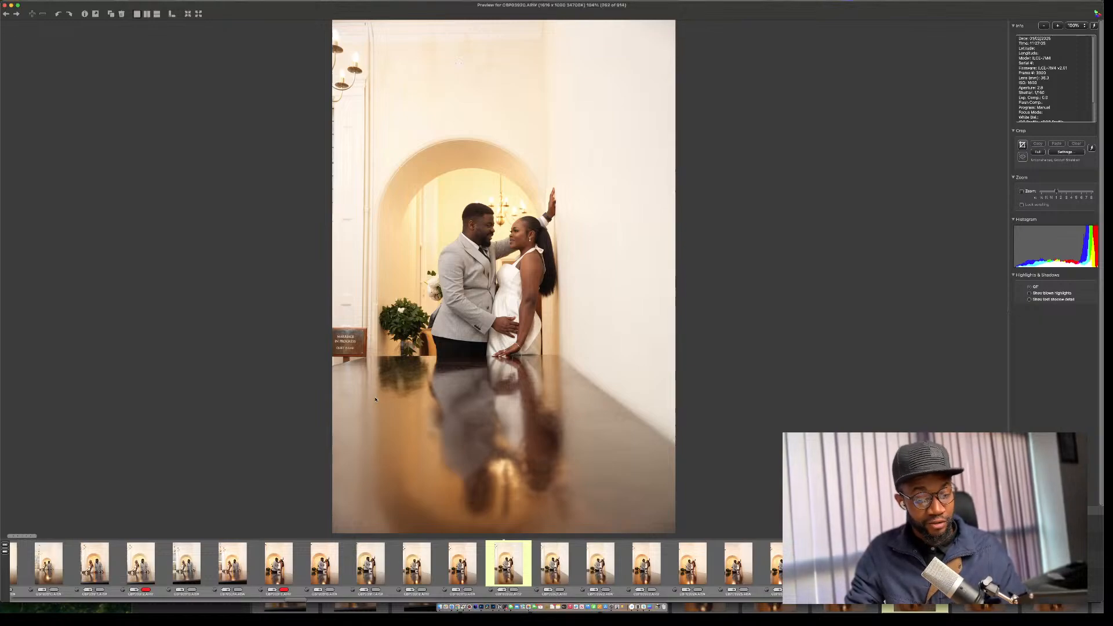
Compare the smiling wall-leaning portraits and mark the one with the plant and chandelier framed by the arch with the red color class.
{"action": "key", "text": "Right"}
{"action": "key", "text": "Right"}
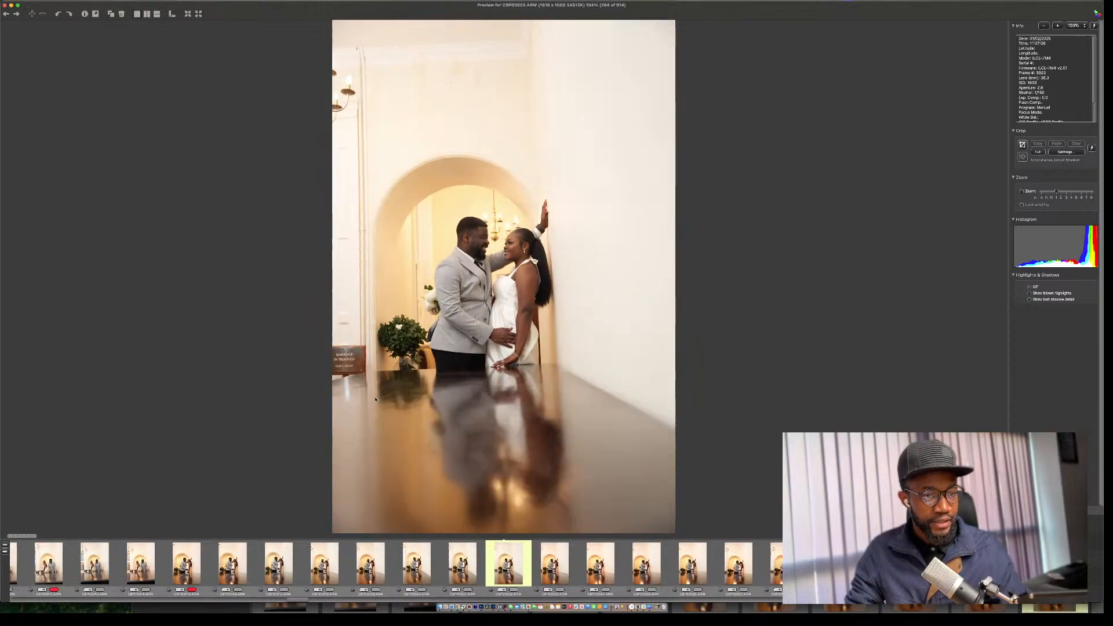
{"action": "key", "text": "Right"}
{"action": "key", "text": "Left"}
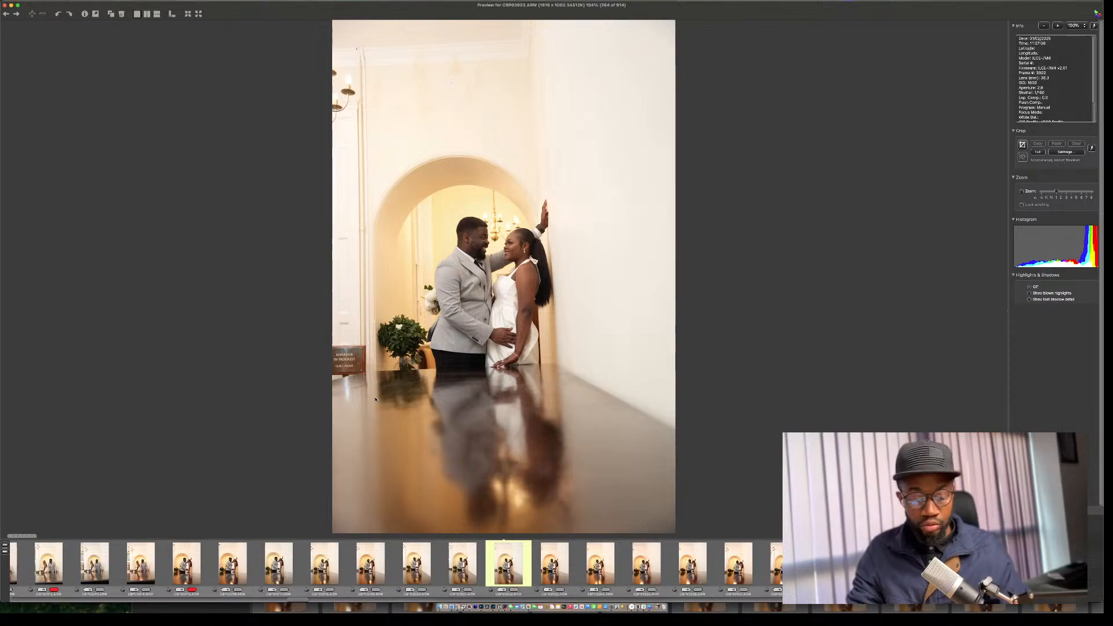
{"action": "key", "text": "Right"}
{"action": "key", "text": "Right"}
{"action": "key", "text": "Right"}
{"action": "key", "text": "1"}
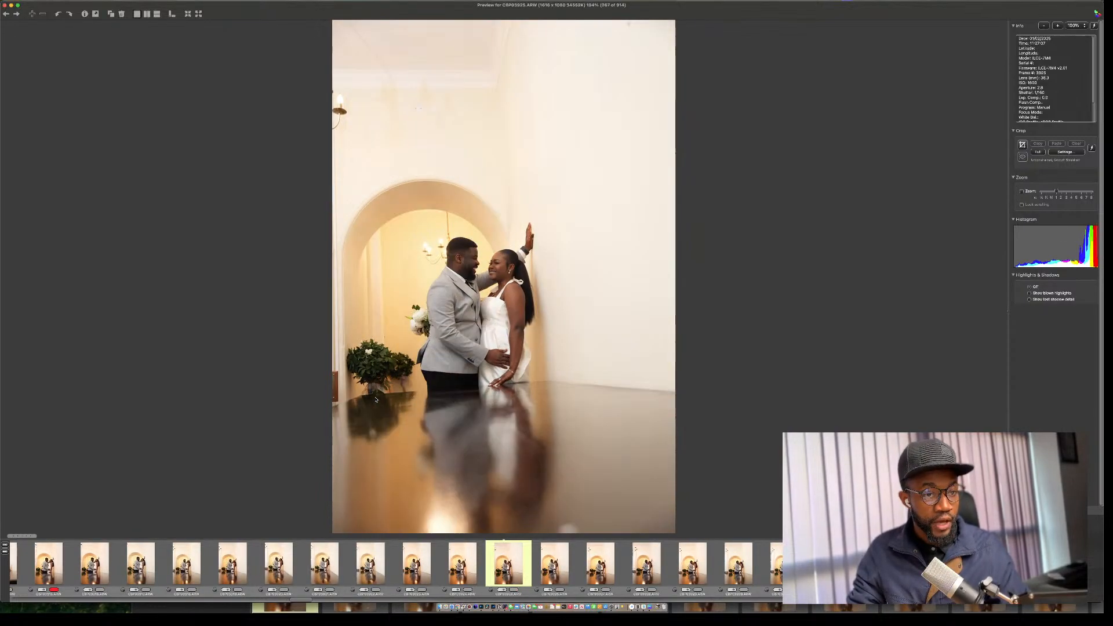
Review the rest of the wall-leaning portraits, including the near-kiss frames, for another keeper.
{"action": "key", "text": "Right"}
{"action": "key", "text": "Right"}
{"action": "key", "text": "Right"}
{"action": "key", "text": "Right"}
{"action": "key", "text": "Right"}
{"action": "key", "text": "Right"}
{"action": "key", "text": "Right"}
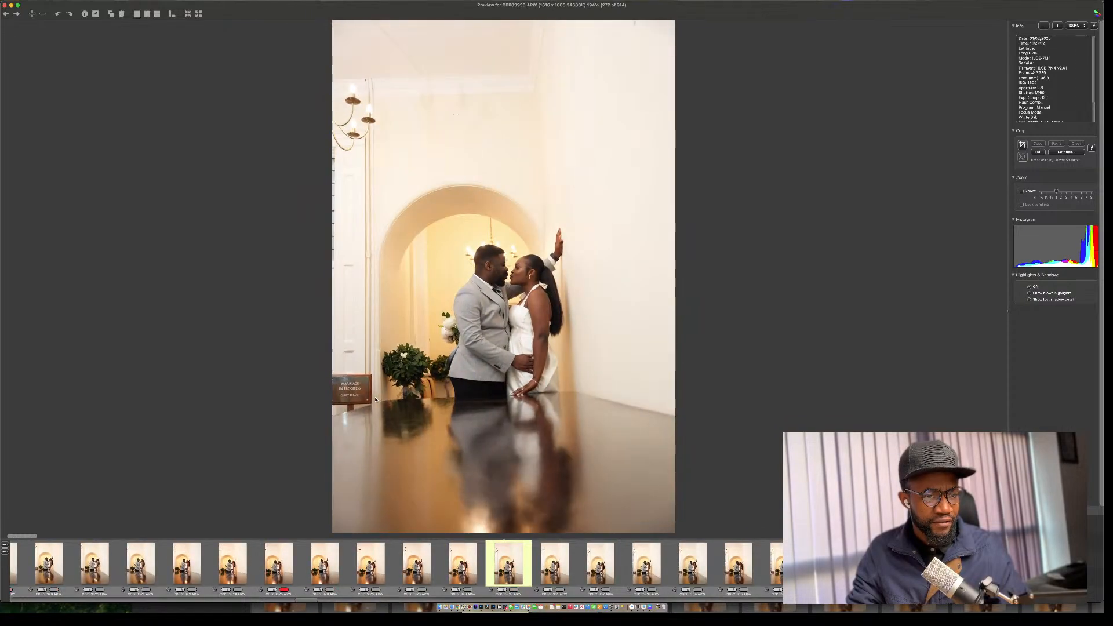
{"action": "key", "text": "Right"}
{"action": "key", "text": "Right"}
{"action": "key", "text": "Right"}
{"action": "key", "text": "Right"}
{"action": "key", "text": "Right"}
{"action": "key", "text": "Right"}
{"action": "key", "text": "Right"}
{"action": "key", "text": "Right"}
{"action": "key", "text": "Right"}
{"action": "key", "text": "Right"}
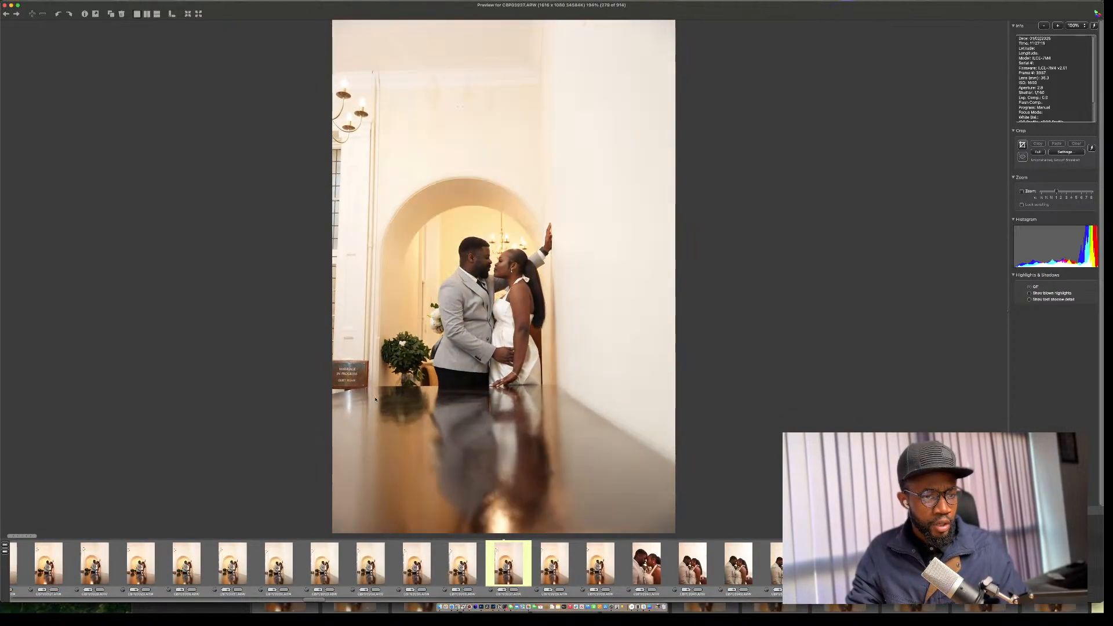
Compare the forehead-to-forehead portraits and mark the second-to-last one, with the couple smiling in focus, with the red color class.
{"action": "key", "text": "Right"}
{"action": "key", "text": "Right"}
{"action": "key", "text": "Right"}
{"action": "key", "text": "Right"}
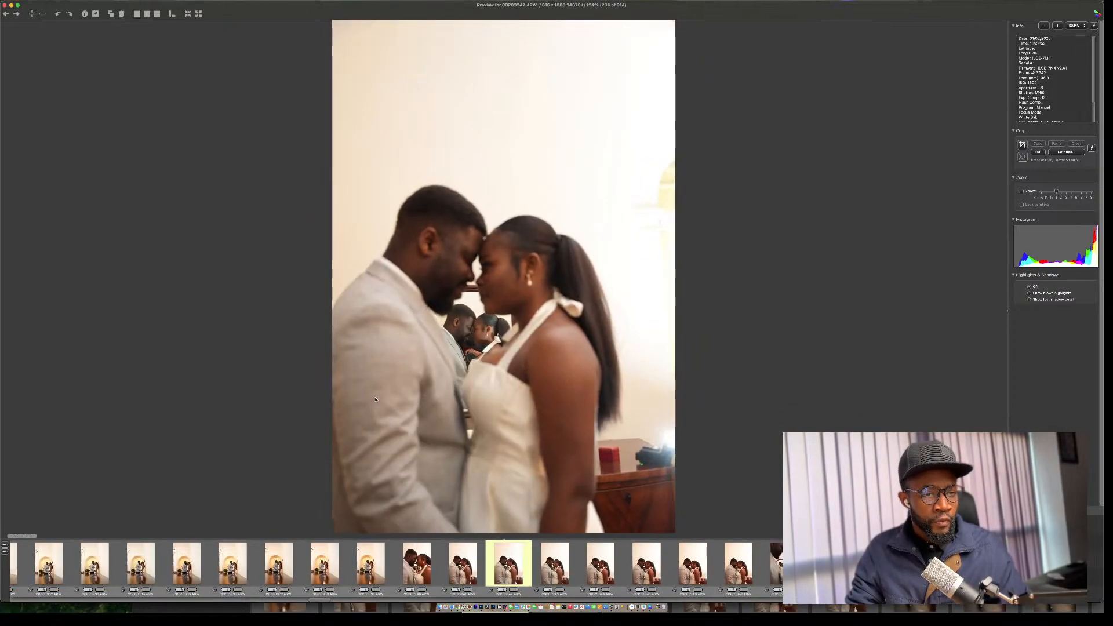
{"action": "key", "text": "Right"}
{"action": "key", "text": "Right"}
{"action": "key", "text": "Left"}
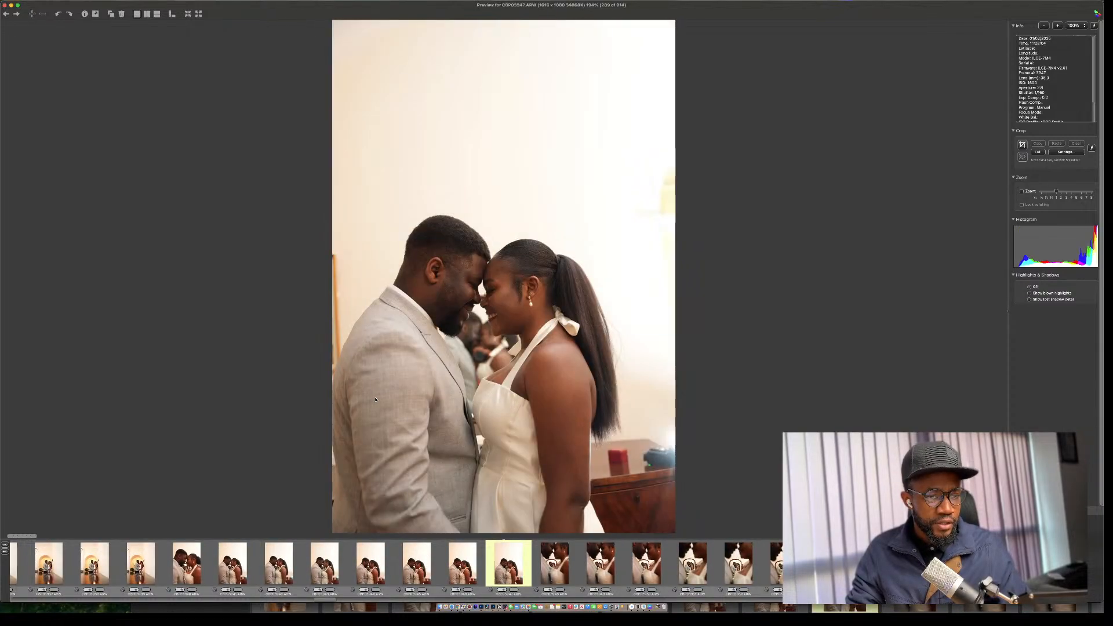
{"action": "key", "text": "Left"}
{"action": "key", "text": "1"}
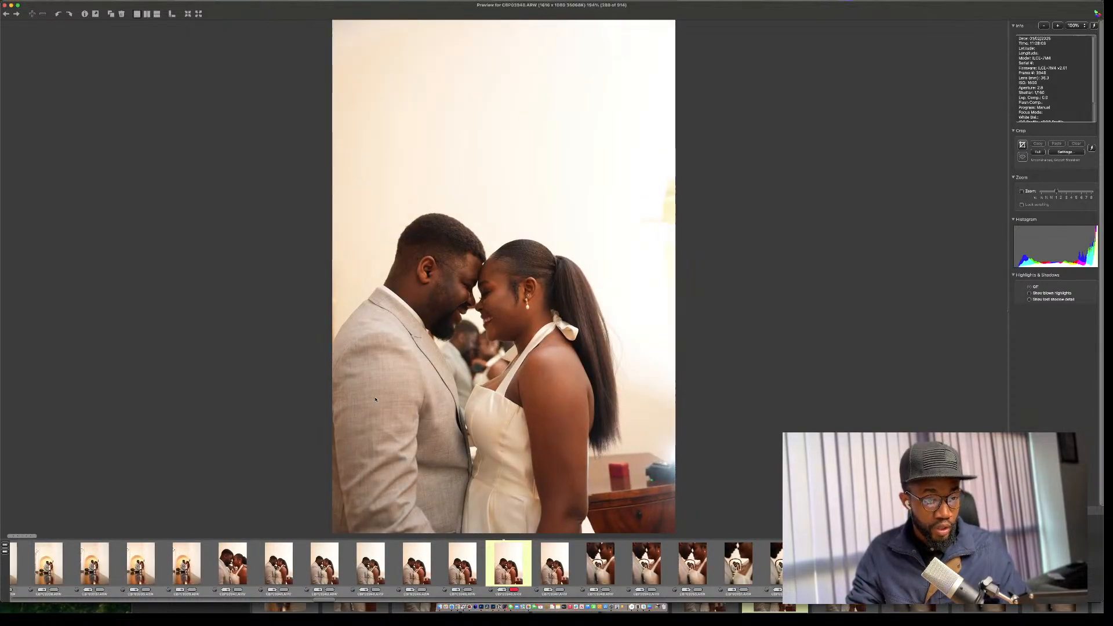
{"action": "key", "text": "Right"}
{"action": "key", "text": "Left"}
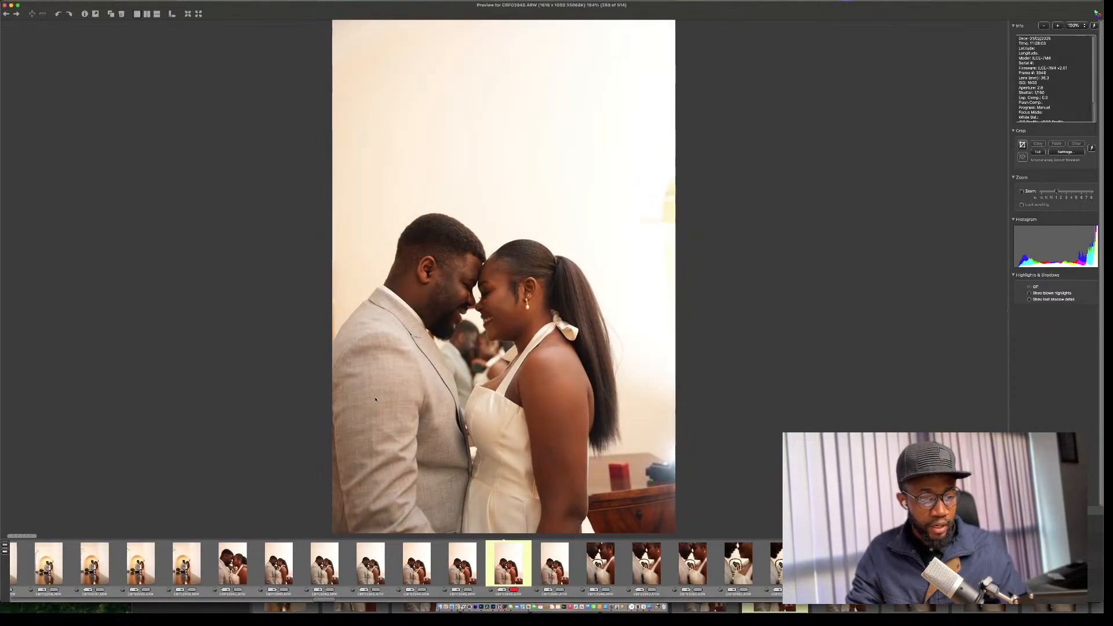
Review the forehead-to-forehead close-ups that show the couple's reflection in the arched mirror.
{"action": "key", "text": "Right"}
{"action": "key", "text": "Right"}
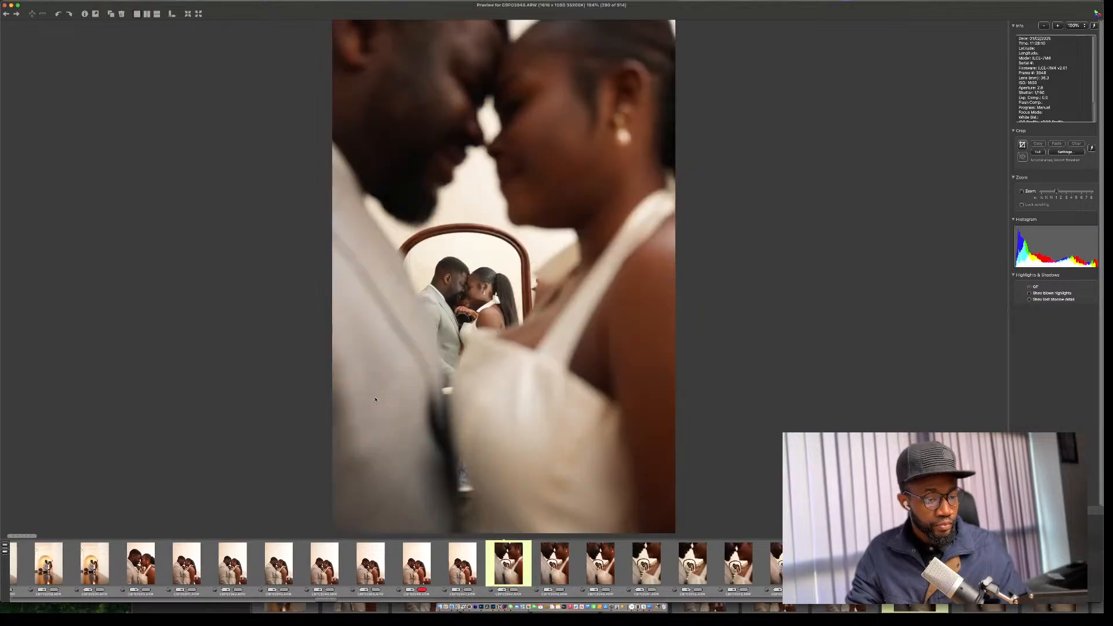
{"action": "key", "text": "Right"}
{"action": "key", "text": "Right"}
{"action": "key", "text": "Right"}
{"action": "key", "text": "Right"}
{"action": "key", "text": "Right"}
{"action": "key", "text": "Right"}
{"action": "key", "text": "Right"}
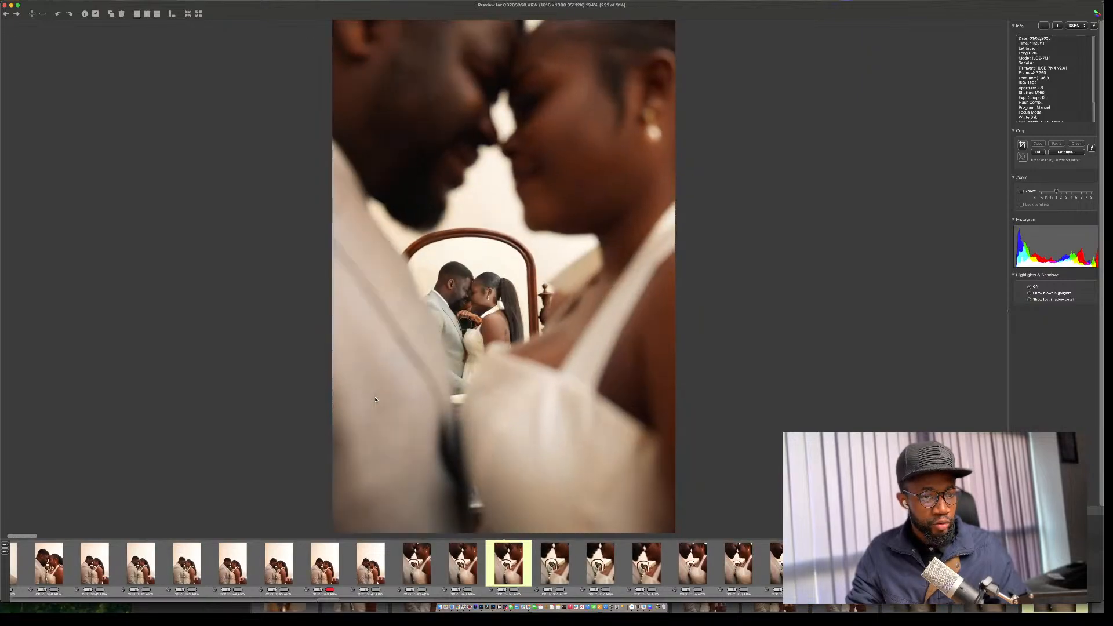
{"action": "key", "text": "Right"}
{"action": "key", "text": "Right"}
{"action": "key", "text": "Right"}
{"action": "key", "text": "Right"}
{"action": "key", "text": "Right"}
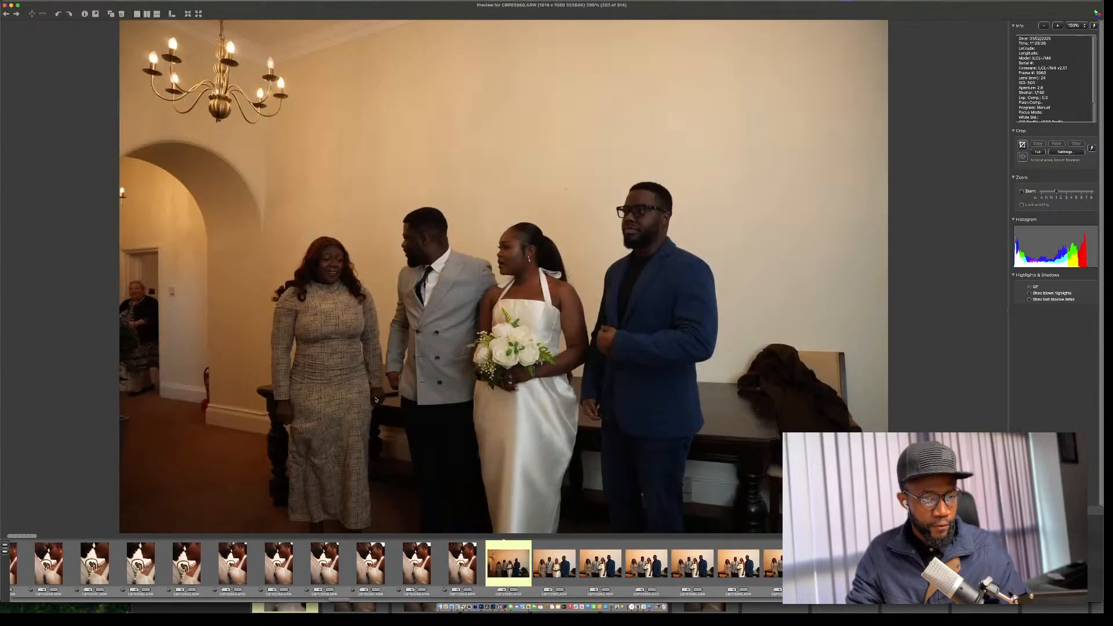
Mark the mirror close-up with the groom smiling and the small reflection between the couple with the red color class.
{"action": "key", "text": "Left"}
{"action": "key", "text": "Left"}
{"action": "key", "text": "Left"}
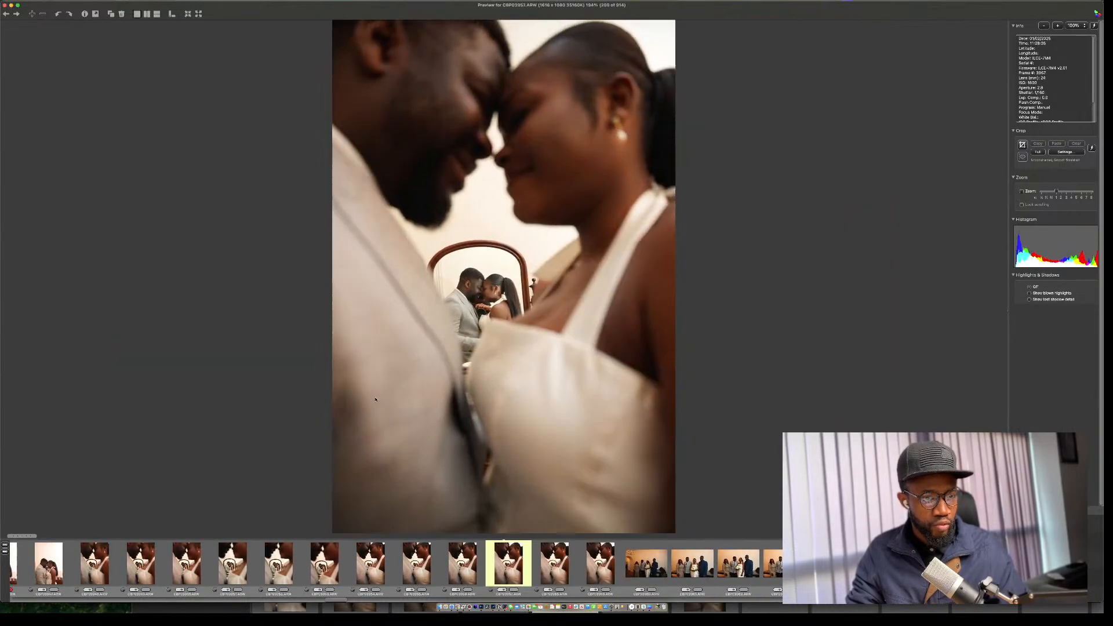
{"action": "key", "text": "t"}
{"action": "key", "text": "Left"}
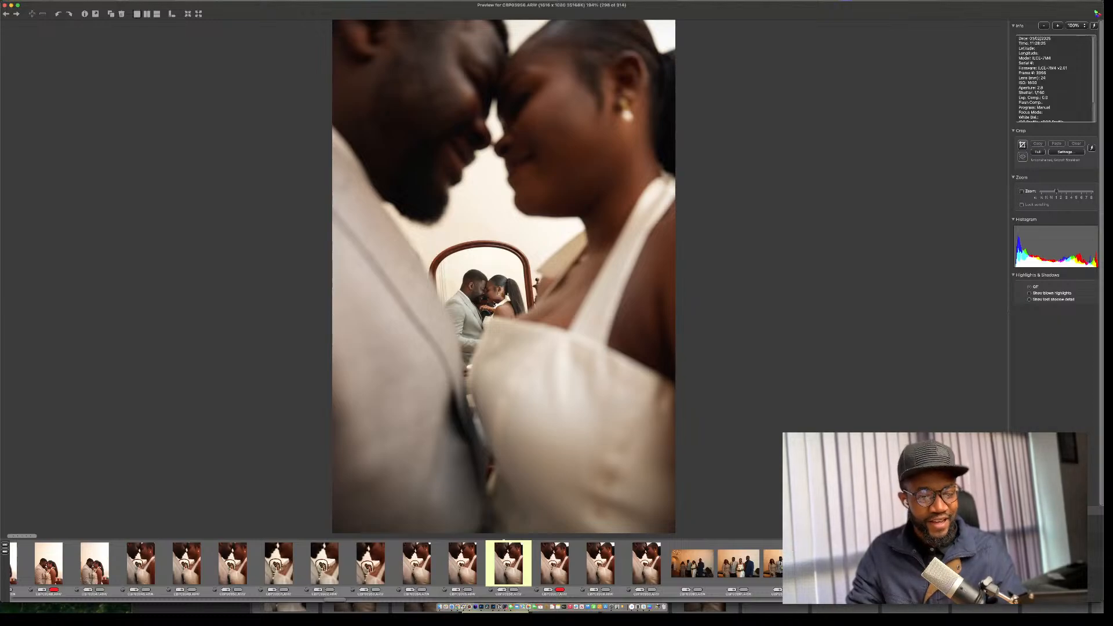
Check the remaining mirror close-ups and compare the candid and posed opening shots of the four-person group.
{"action": "key", "text": "Right"}
{"action": "key", "text": "Right"}
{"action": "key", "text": "Right"}
{"action": "key", "text": "Right"}
{"action": "key", "text": "Right"}
{"action": "key", "text": "Right"}
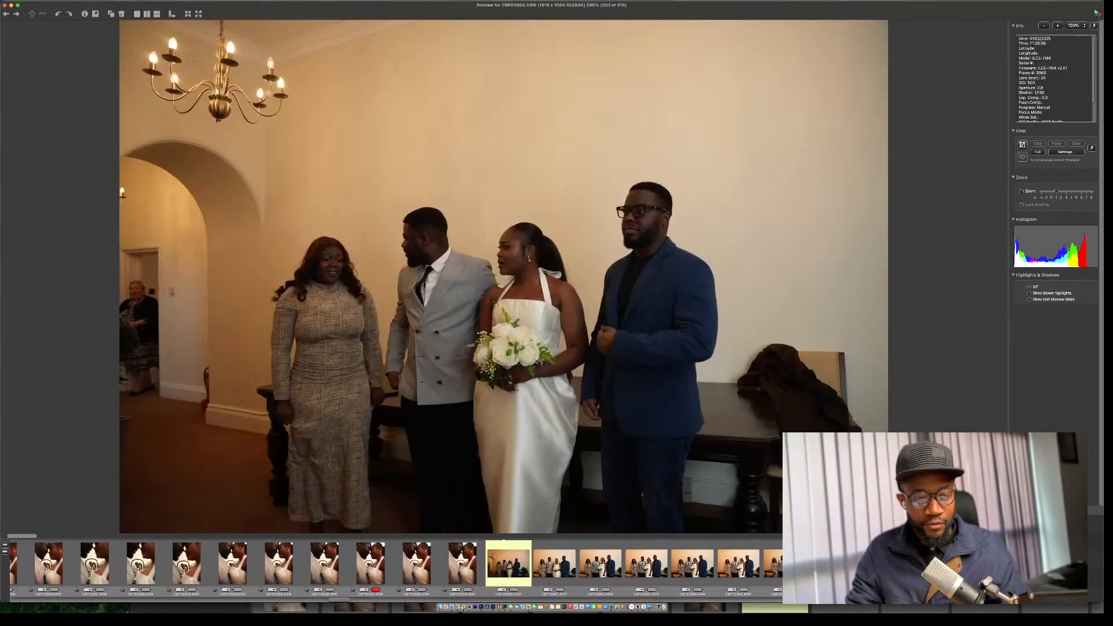
{"action": "key", "text": "Left"}
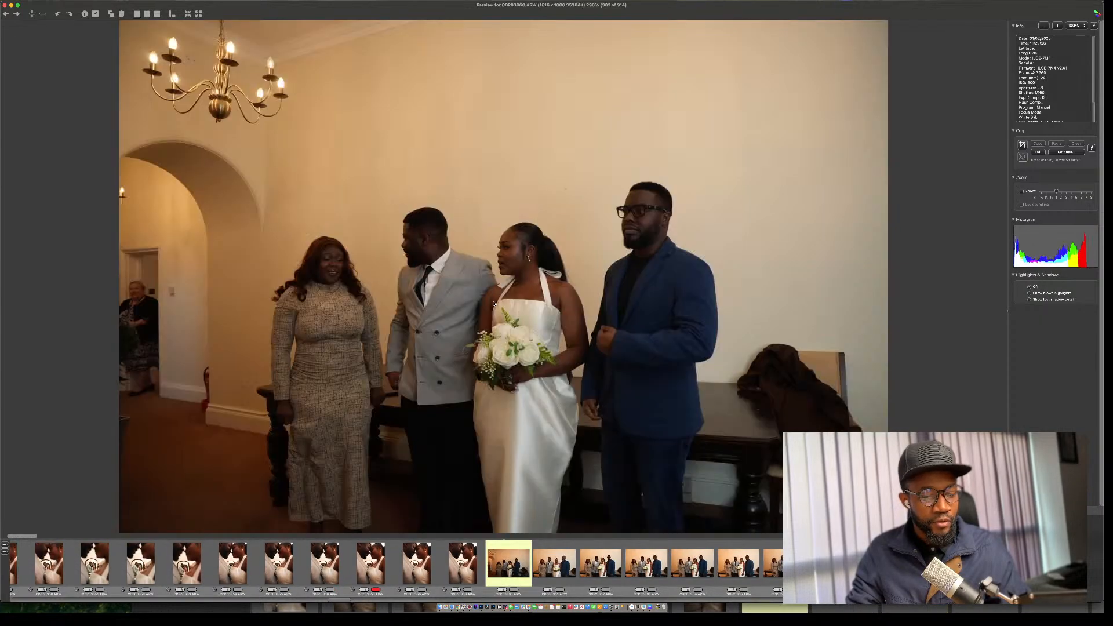
{"action": "key", "text": "Right"}
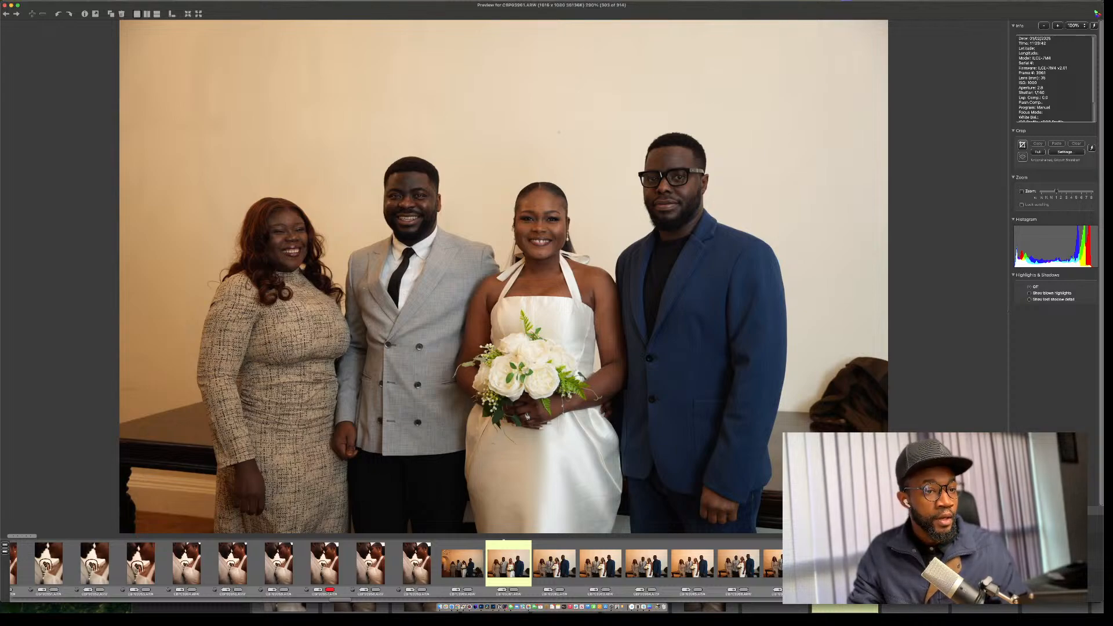
{"action": "key", "text": "Left"}
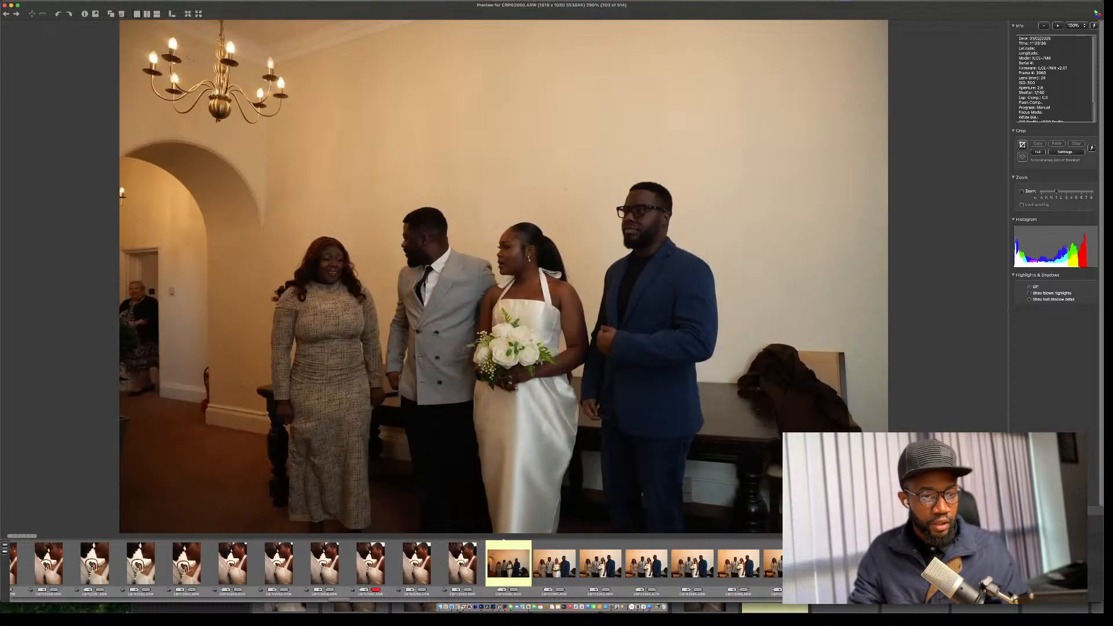
{"action": "key", "text": "Right"}
{"action": "key", "text": "Right"}
{"action": "key", "text": "Left"}
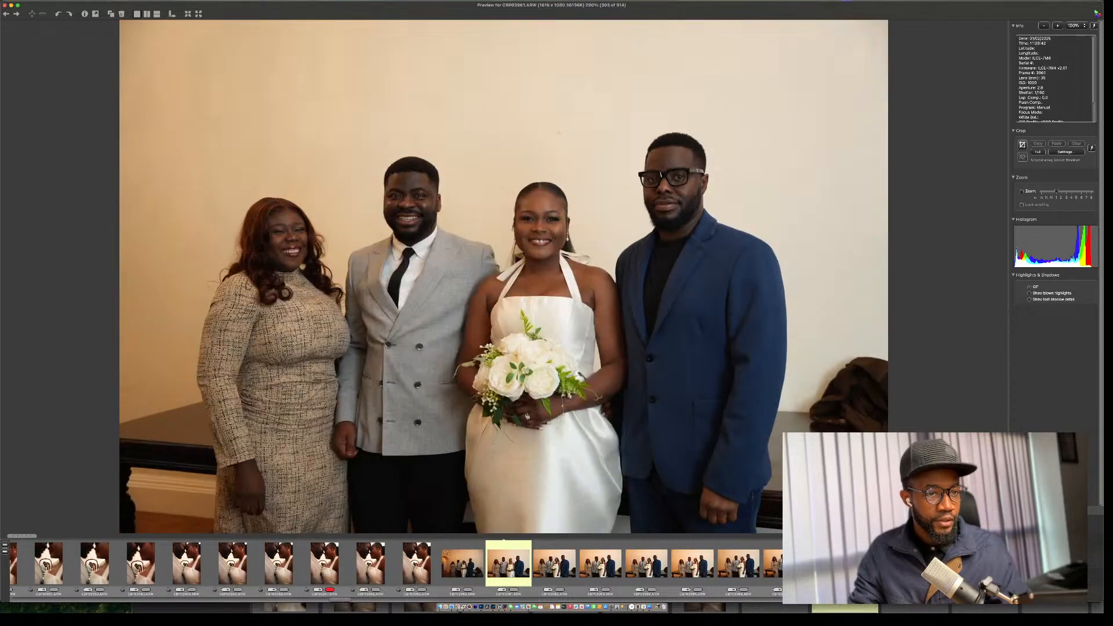
Mark the first posed four-person group photo, with everyone facing the camera, with the red color class and compare the following group shots.
{"action": "key", "text": "Left"}
{"action": "key", "text": "Right"}
{"action": "key", "text": "Right"}
{"action": "key", "text": "Right"}
{"action": "key", "text": "Right"}
{"action": "key", "text": "Right"}
{"action": "key", "text": "Right"}
{"action": "key", "text": "Right"}
{"action": "key", "text": "Right"}
{"action": "key", "text": "Right"}
{"action": "key", "text": "Right"}
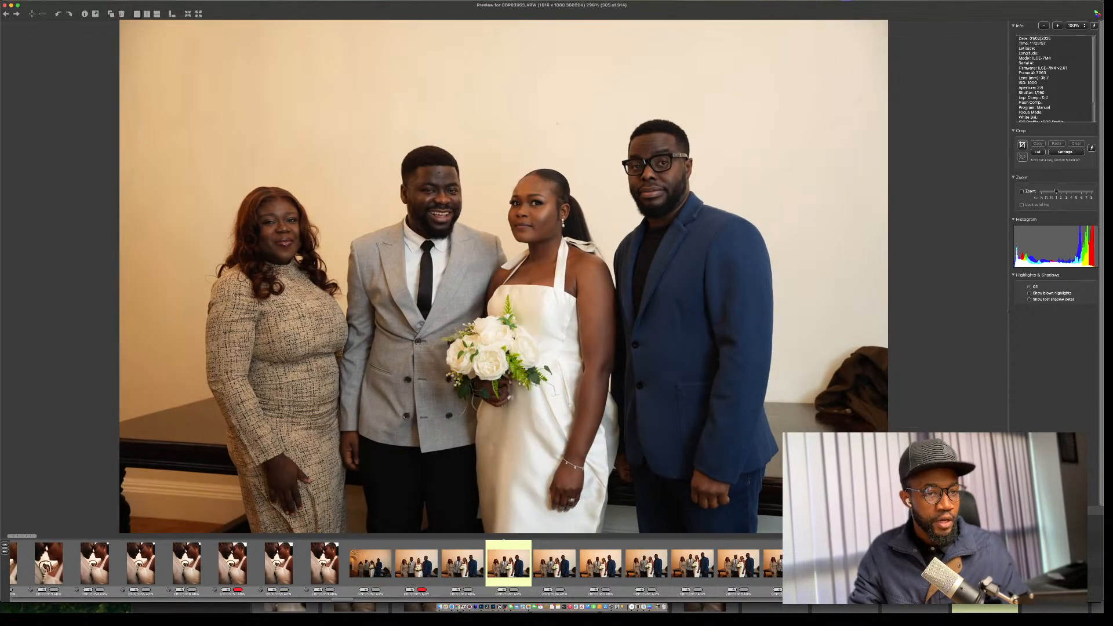
Compare the remaining four-person group photos and move on to the groom's solo walking frames outdoors.
{"action": "key", "text": "Right"}
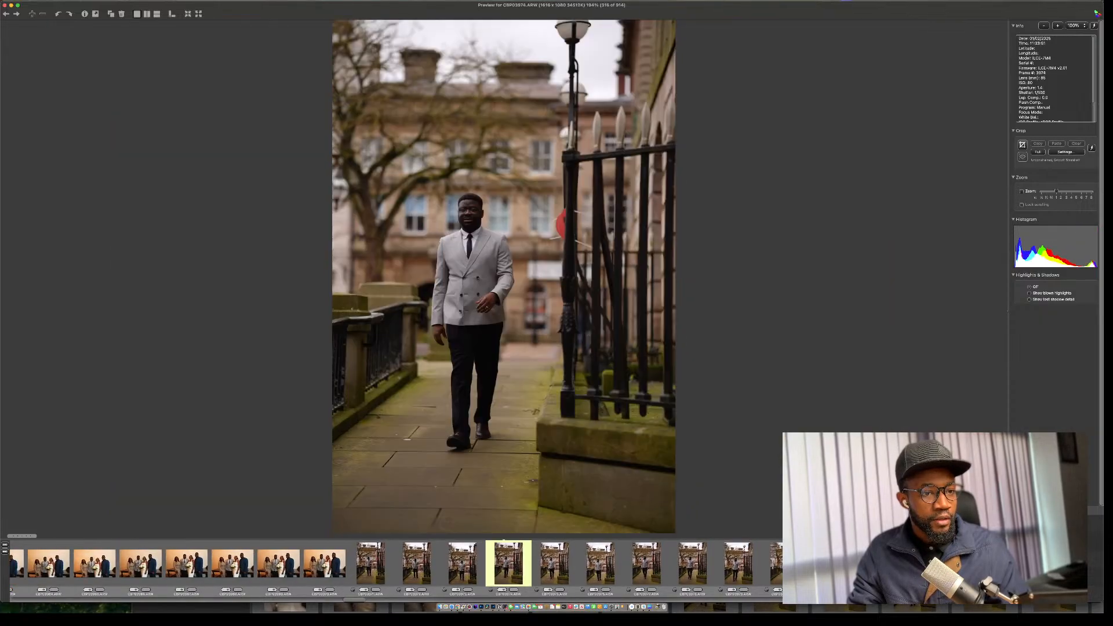
{"action": "key", "text": "Right"}
{"action": "key", "text": "Left"}
{"action": "key", "text": "Left"}
{"action": "key", "text": "Left"}
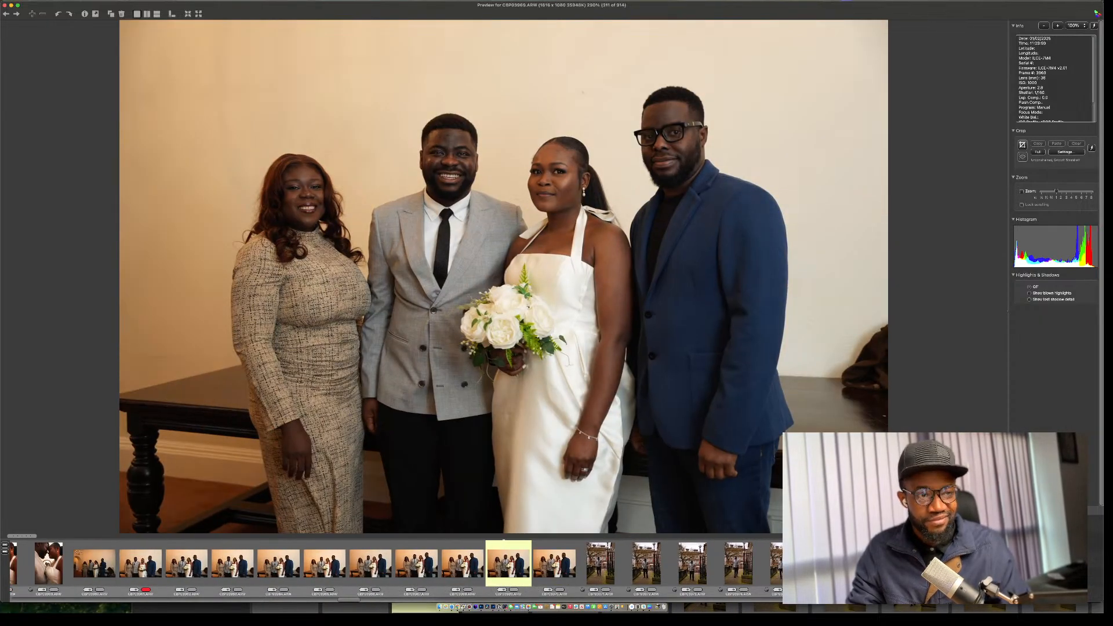
{"action": "key", "text": "Left"}
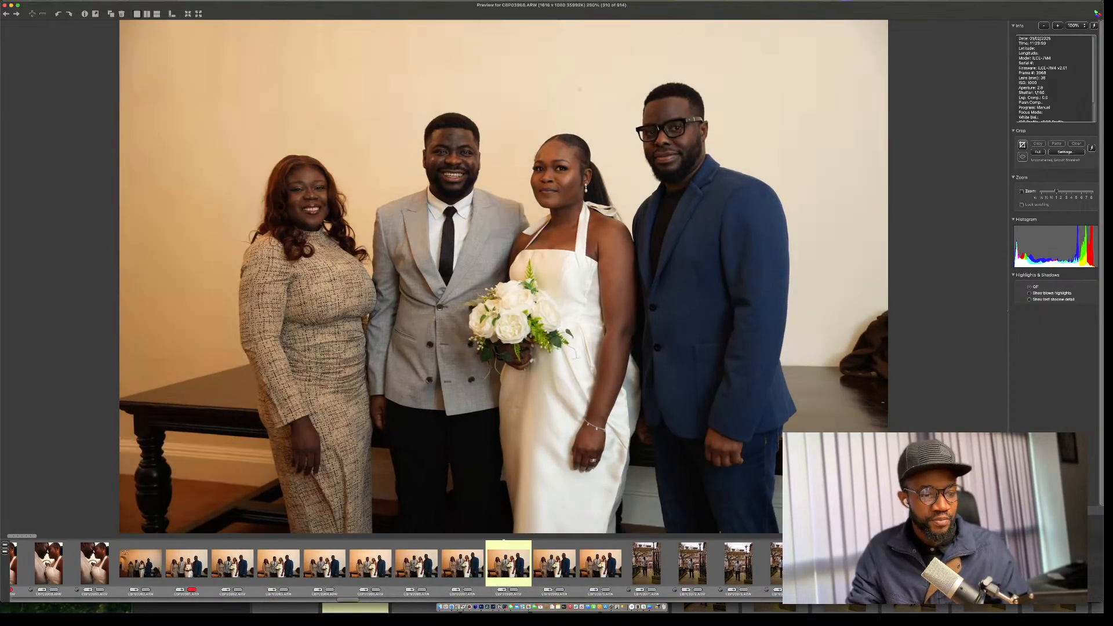
{"action": "key", "text": "Right"}
{"action": "key", "text": "Right"}
{"action": "key", "text": "Right"}
{"action": "key", "text": "Right"}
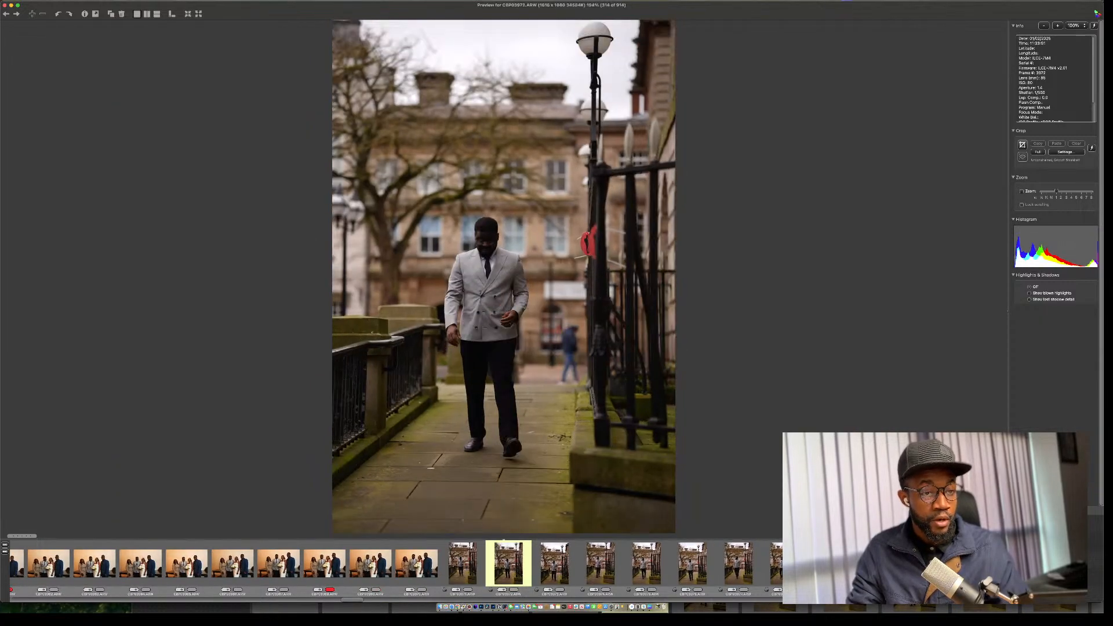
Review the outdoor frames of the groom walking toward the camera along the path beside the railings.
{"action": "key", "text": "Right"}
{"action": "key", "text": "Right"}
{"action": "key", "text": "Right"}
{"action": "key", "text": "Right"}
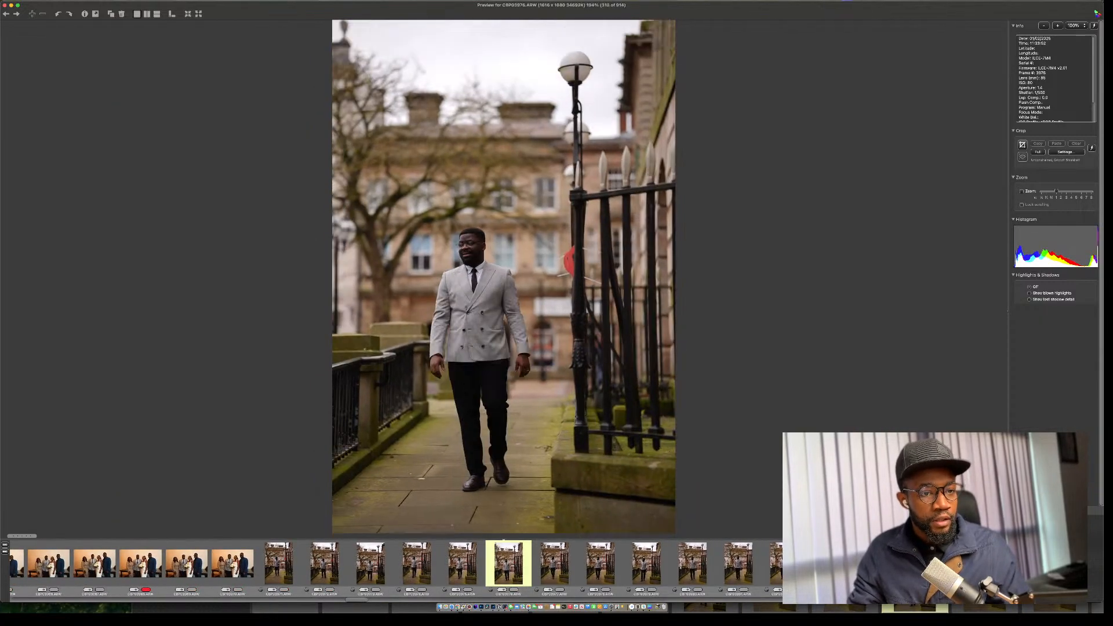
{"action": "key", "text": "Right"}
{"action": "key", "text": "Right"}
{"action": "key", "text": "Right"}
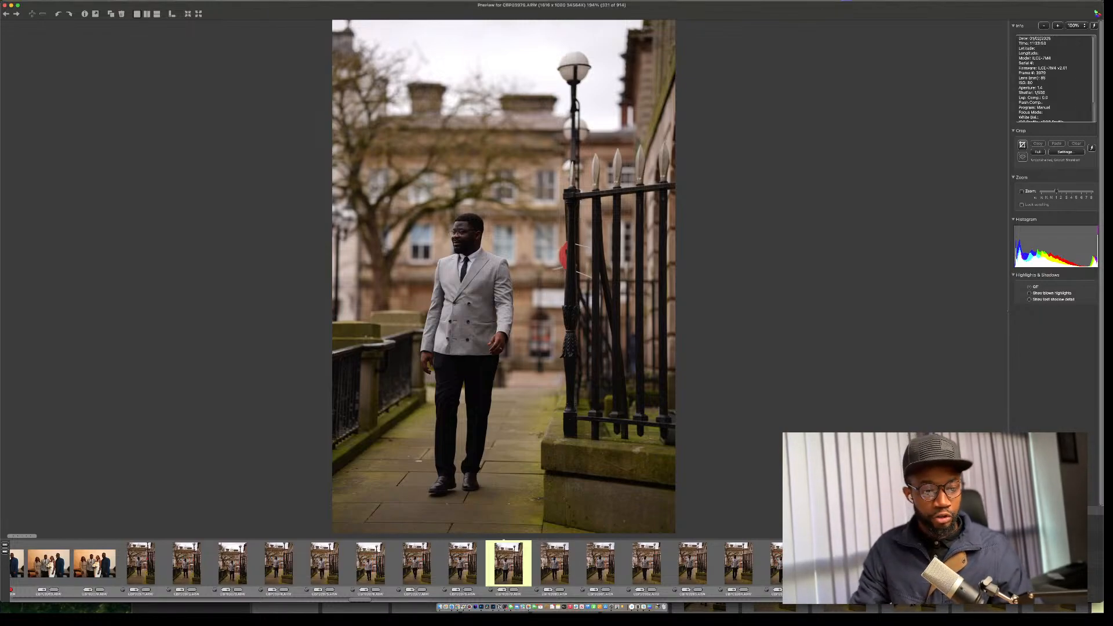
{"action": "key", "text": "Right"}
{"action": "key", "text": "Right"}
{"action": "key", "text": "Right"}
{"action": "key", "text": "Right"}
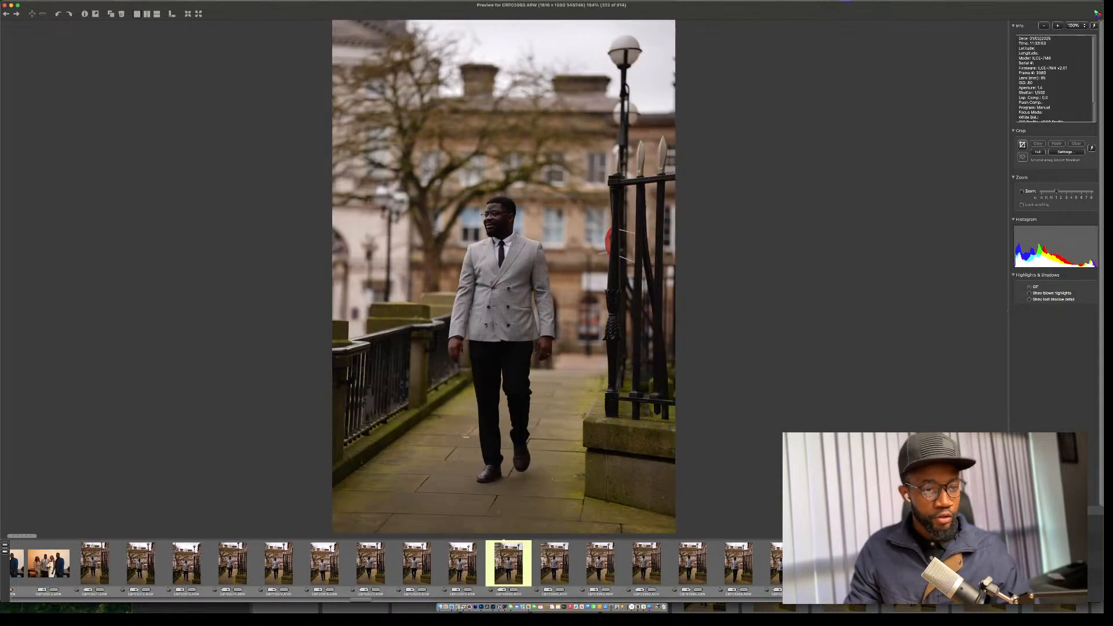
{"action": "key", "text": "Right"}
{"action": "key", "text": "Right"}
{"action": "key", "text": "Right"}
{"action": "key", "text": "Right"}
{"action": "key", "text": "Right"}
{"action": "key", "text": "Right"}
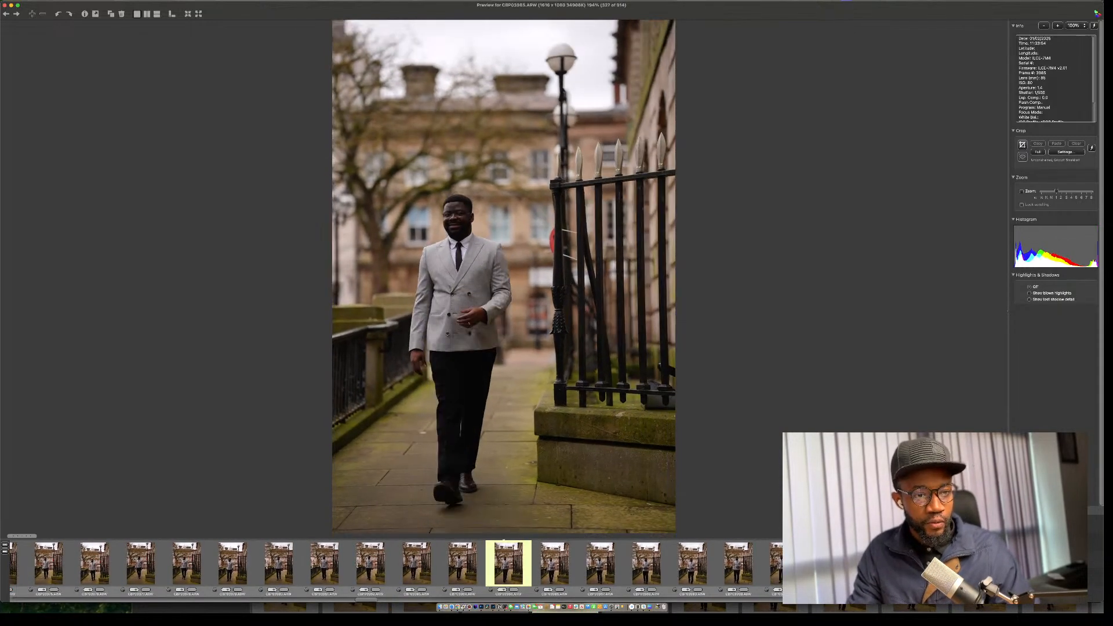
Mark the frame of the smiling groom striding across the top of the stone steps with the red color class.
{"action": "key", "text": "Right"}
{"action": "key", "text": "Right"}
{"action": "key", "text": "Right"}
{"action": "key", "text": "Right"}
{"action": "key", "text": "Right"}
{"action": "key", "text": "Right"}
{"action": "key", "text": "Right"}
{"action": "key", "text": "Right"}
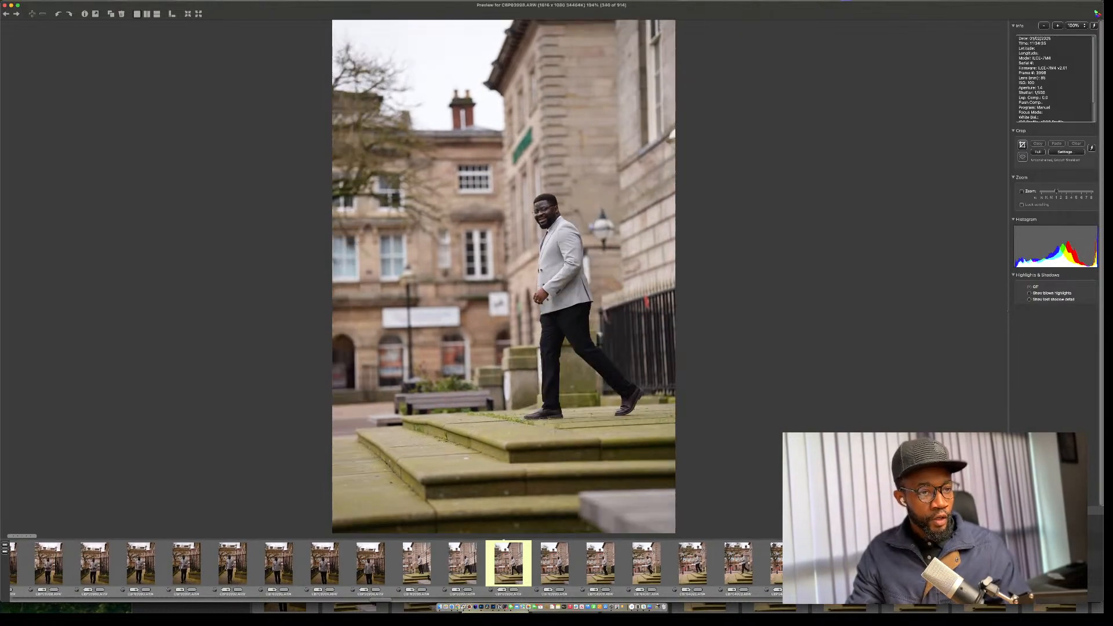
{"action": "key", "text": "Left"}
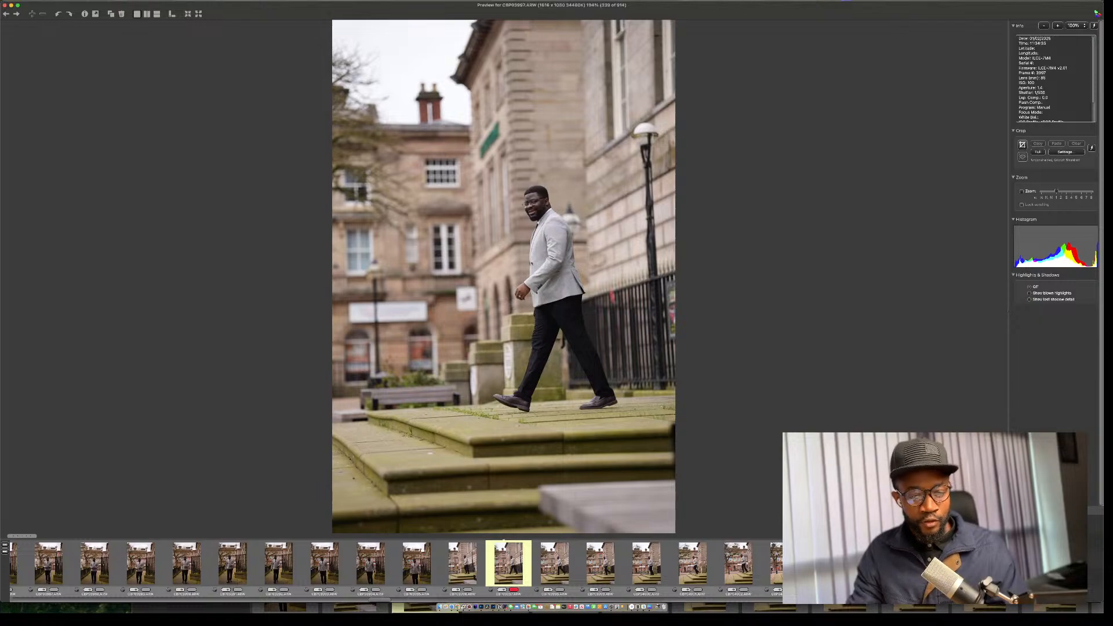
{"action": "key", "text": "1"}
Compare the frames of the groom coming down the stone steps while looking toward the camera.
{"action": "key", "text": "Right"}
{"action": "key", "text": "Right"}
{"action": "key", "text": "Right"}
{"action": "key", "text": "Right"}
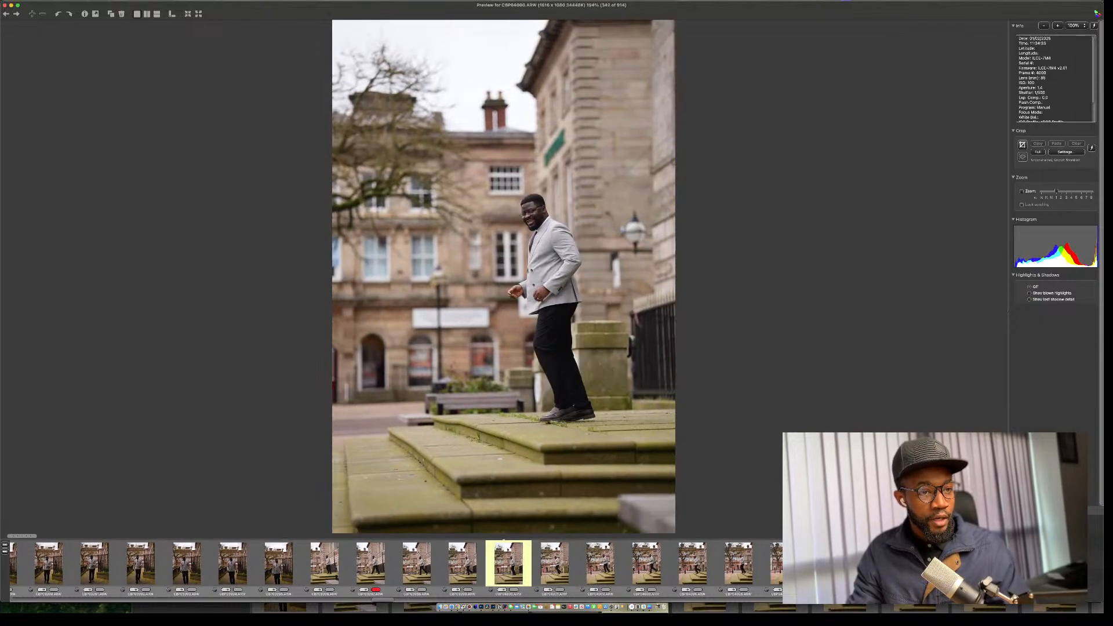
{"action": "key", "text": "Right"}
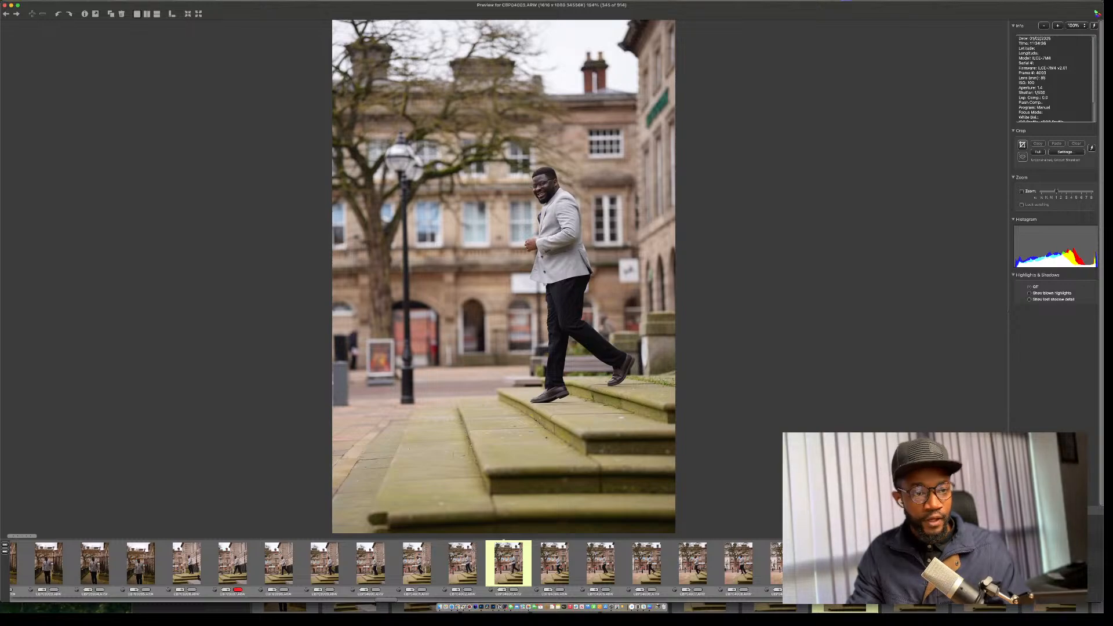
{"action": "key", "text": "Right"}
{"action": "key", "text": "Right"}
{"action": "key", "text": "Right"}
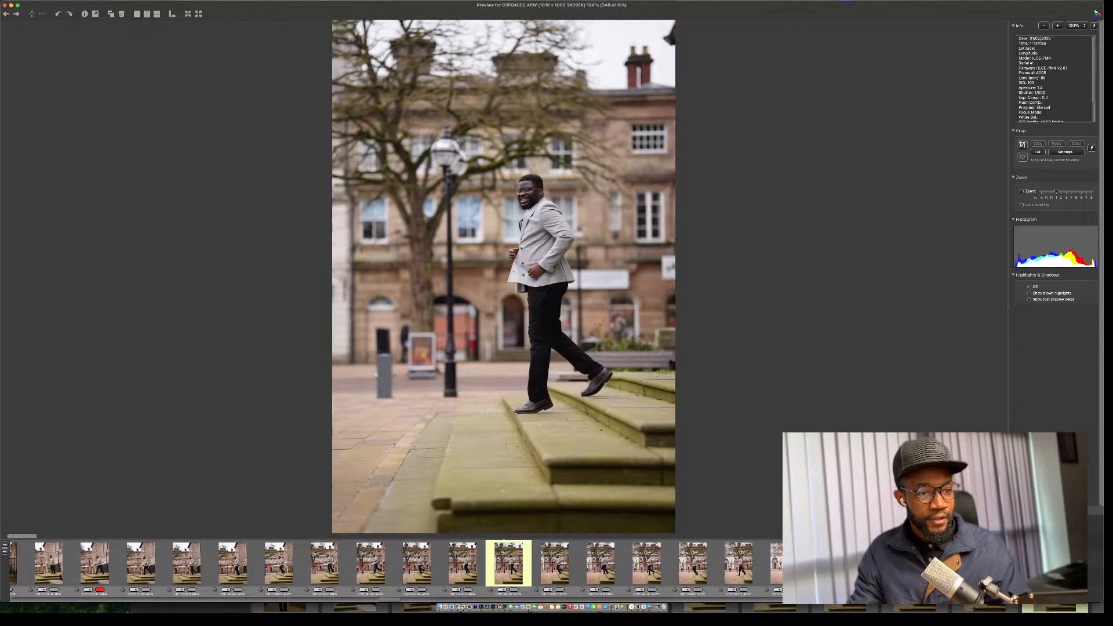
{"action": "key", "text": "Right"}
{"action": "key", "text": "Right"}
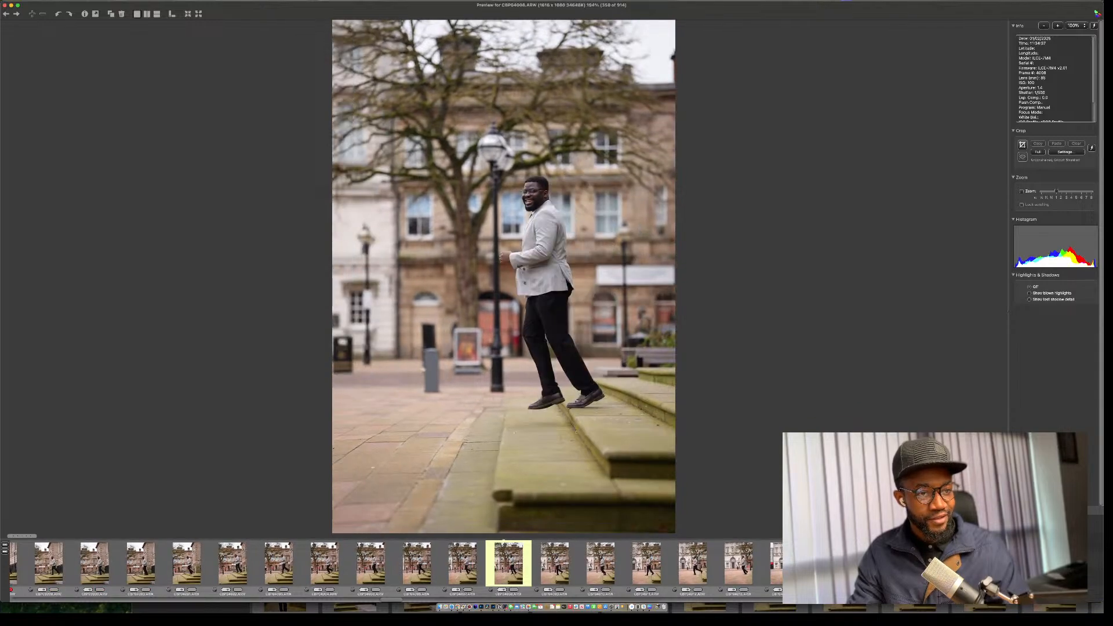
{"action": "key", "text": "Right"}
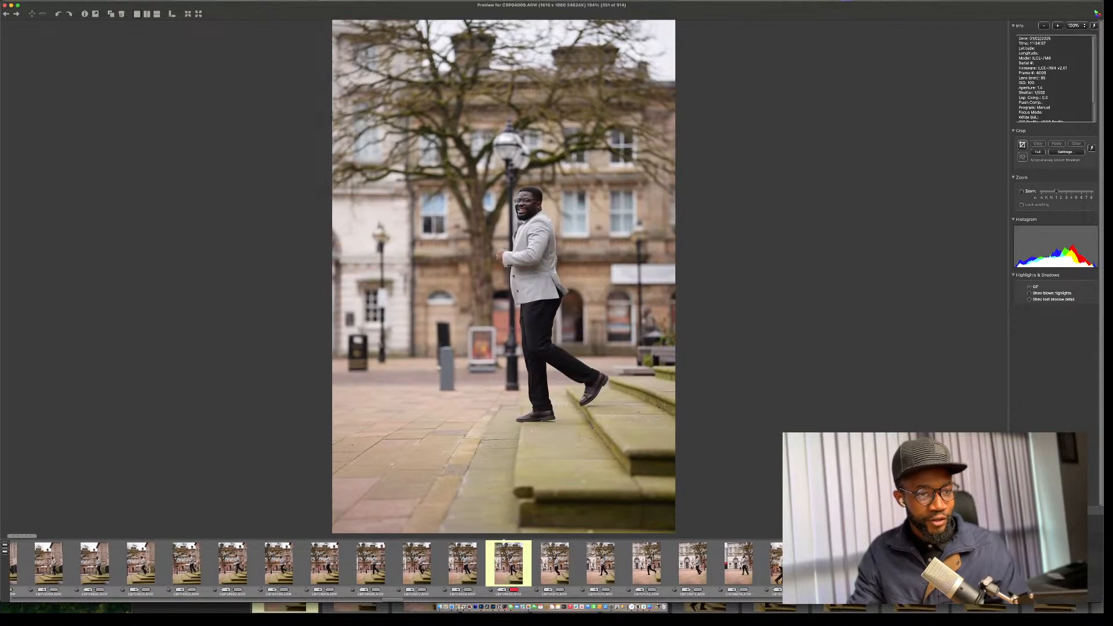
Mark the first side-profile frame of the groom walking up to the stone steps with the red color class.
{"action": "key", "text": "Right"}
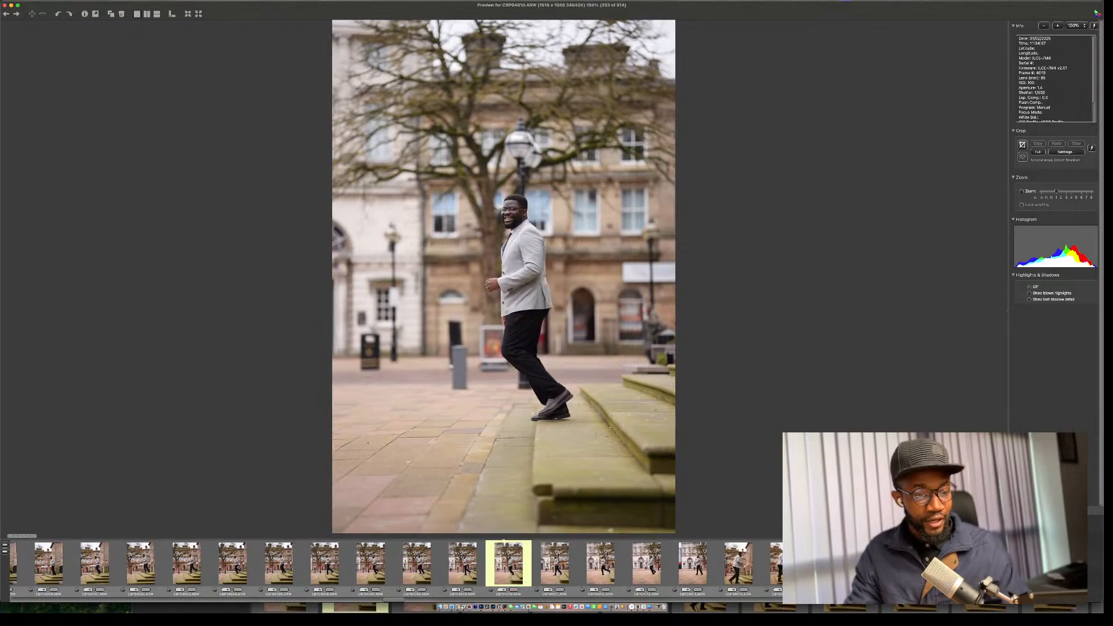
{"action": "key", "text": "Right"}
{"action": "key", "text": "Right"}
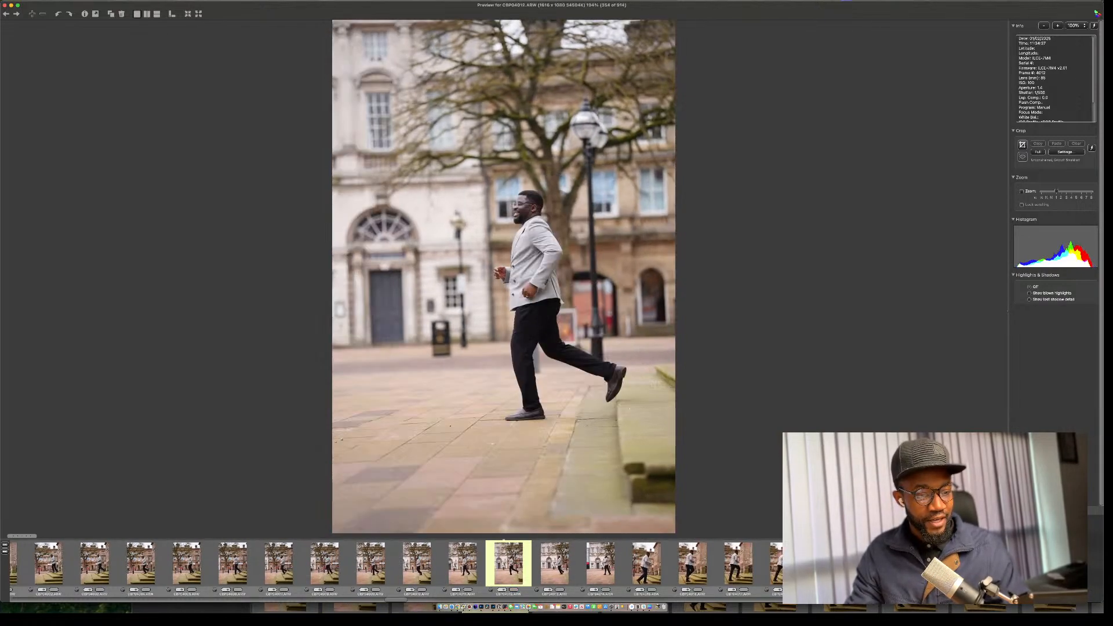
{"action": "key", "text": "Right"}
{"action": "key", "text": "Right"}
{"action": "key", "text": "Right"}
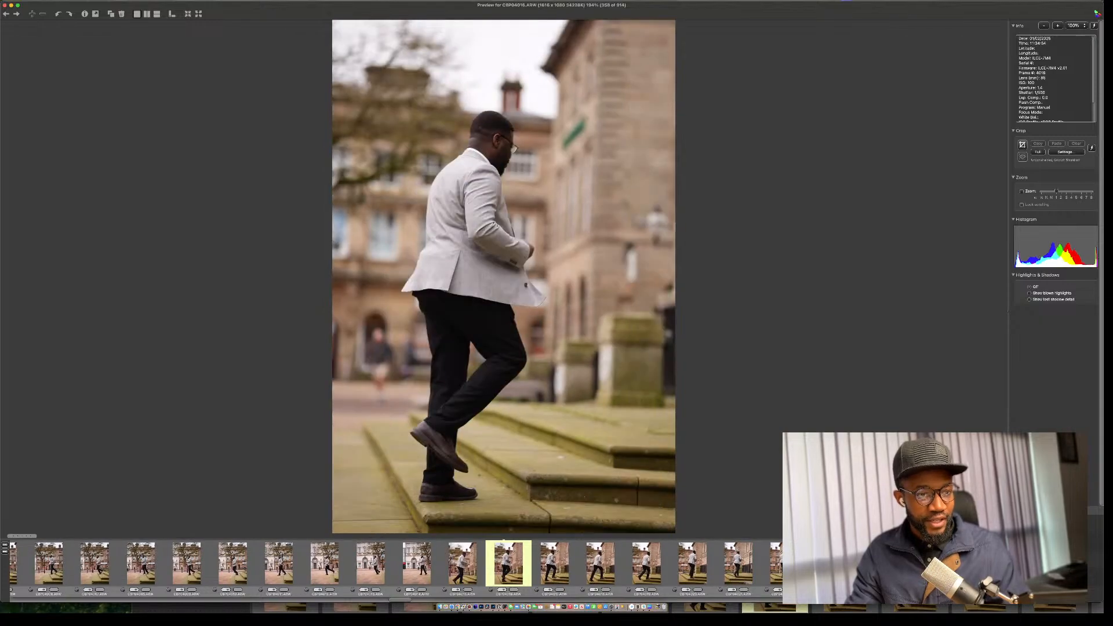
{"action": "key", "text": "Left"}
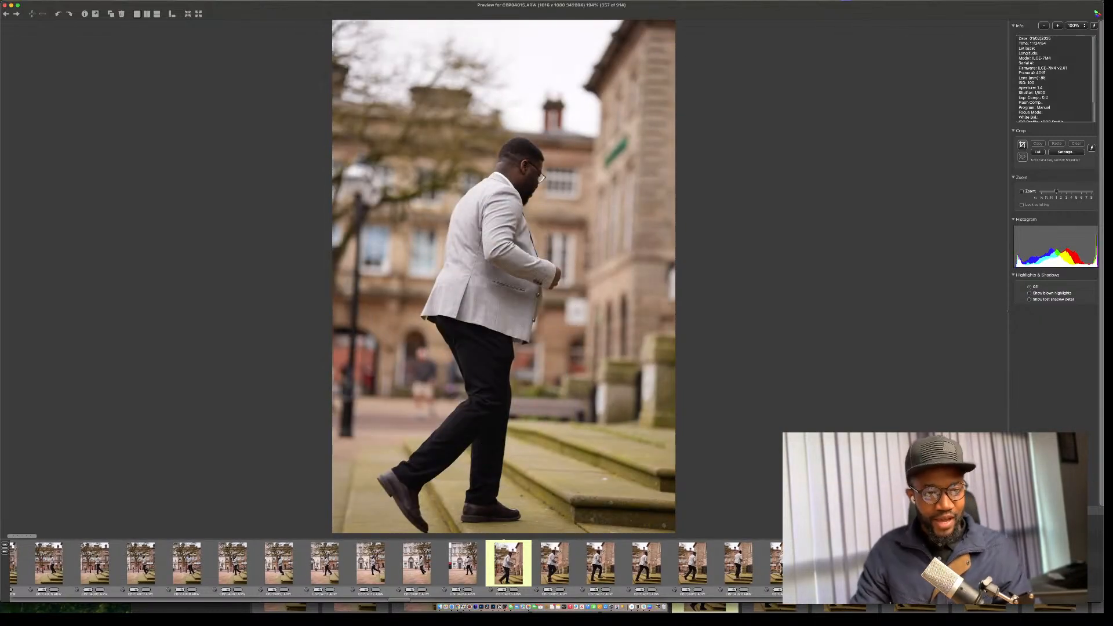
{"action": "key", "text": "1"}
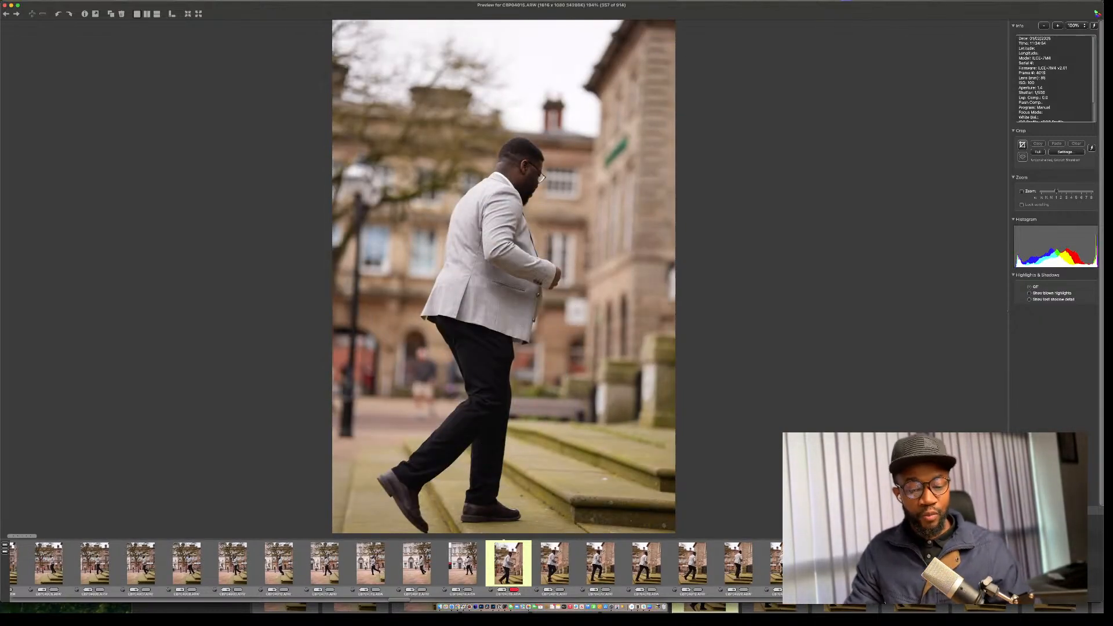
Check the shots of the groom climbing the steps and mark the upright walking frame on the upper landing with the red color class.
{"action": "key", "text": "Right"}
{"action": "key", "text": "Right"}
{"action": "key", "text": "Right"}
{"action": "key", "text": "Right"}
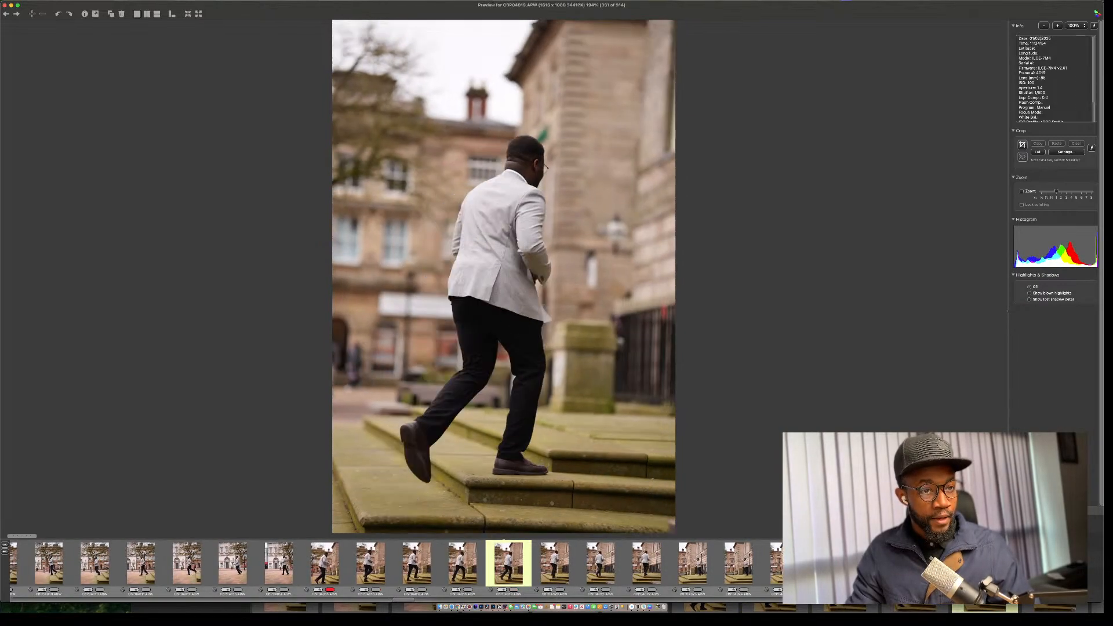
{"action": "key", "text": "Right"}
{"action": "key", "text": "Right"}
{"action": "key", "text": "Right"}
{"action": "key", "text": "Right"}
{"action": "key", "text": "Right"}
{"action": "key", "text": "Right"}
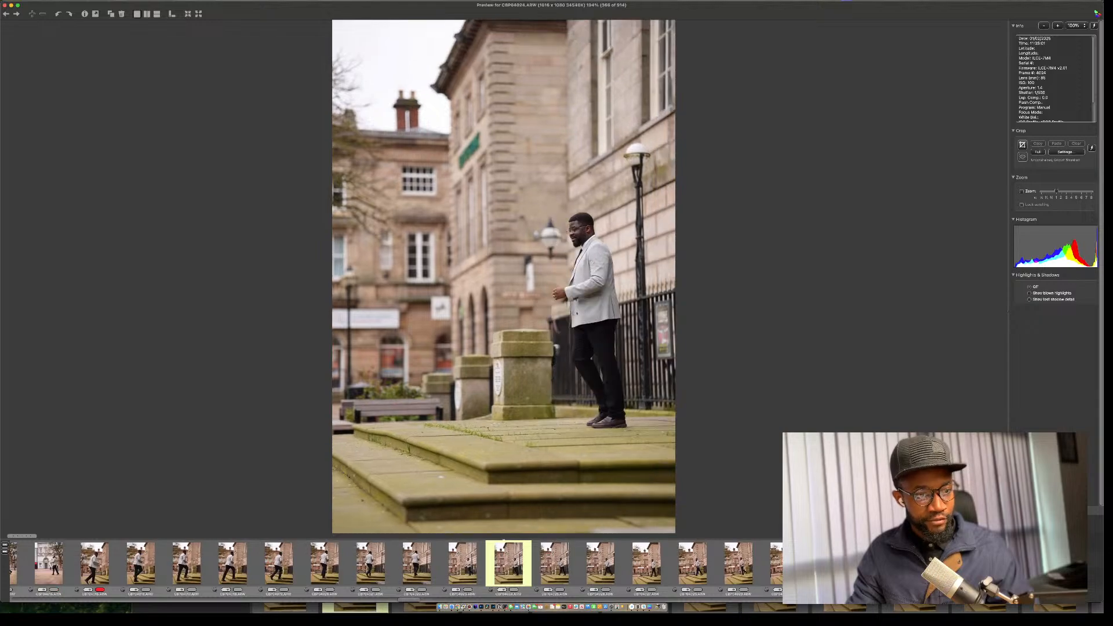
{"action": "key", "text": "Right"}
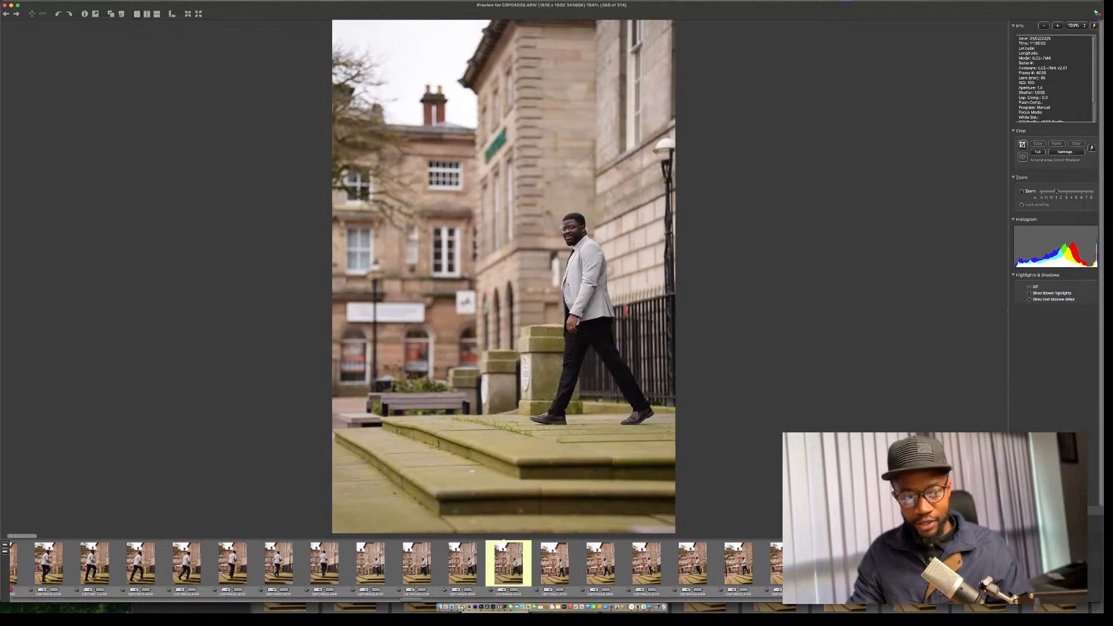
Compare the next sequence of the groom starting down the stone steps beside the stone pillars.
{"action": "key", "text": "Right"}
{"action": "key", "text": "Right"}
{"action": "key", "text": "Right"}
{"action": "key", "text": "Right"}
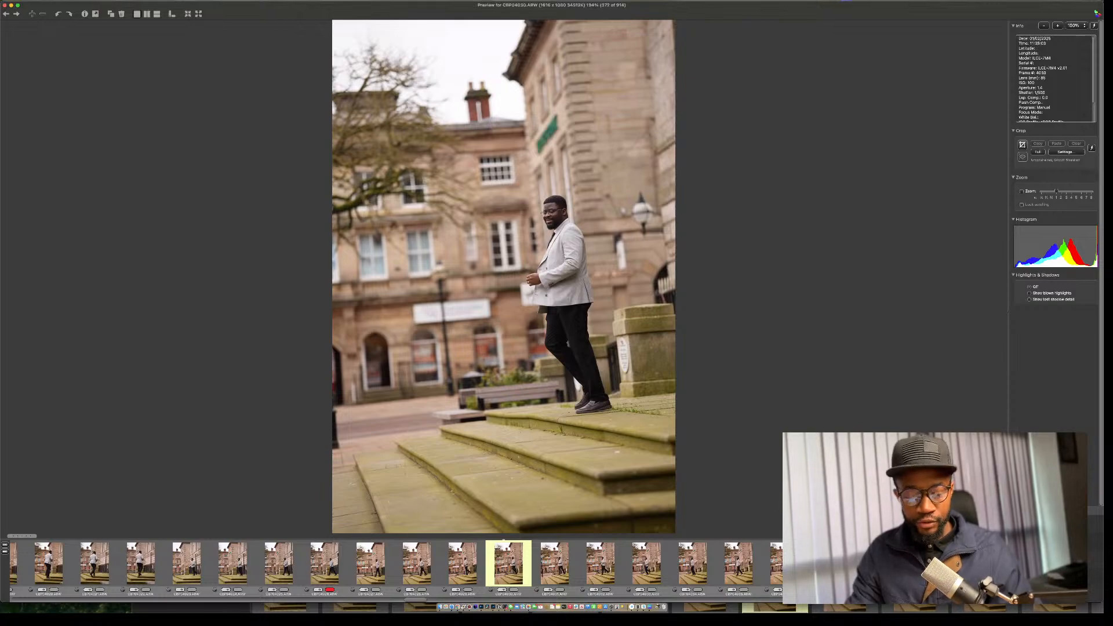
{"action": "key", "text": "Right"}
{"action": "key", "text": "Right"}
{"action": "key", "text": "Right"}
{"action": "key", "text": "Right"}
{"action": "key", "text": "Right"}
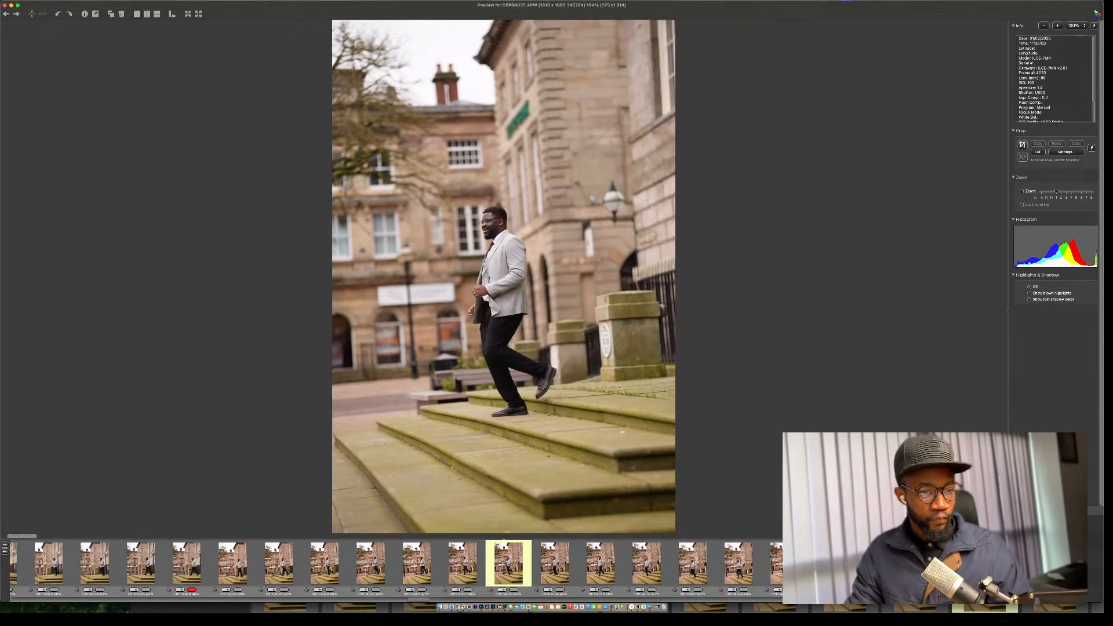
Mark the frame of the groom stepping off the lowest step with his arm swung back with the red color class.
{"action": "key", "text": "Right"}
{"action": "key", "text": "Right"}
{"action": "key", "text": "Right"}
{"action": "key", "text": "Right"}
{"action": "key", "text": "Right"}
{"action": "key", "text": "Right"}
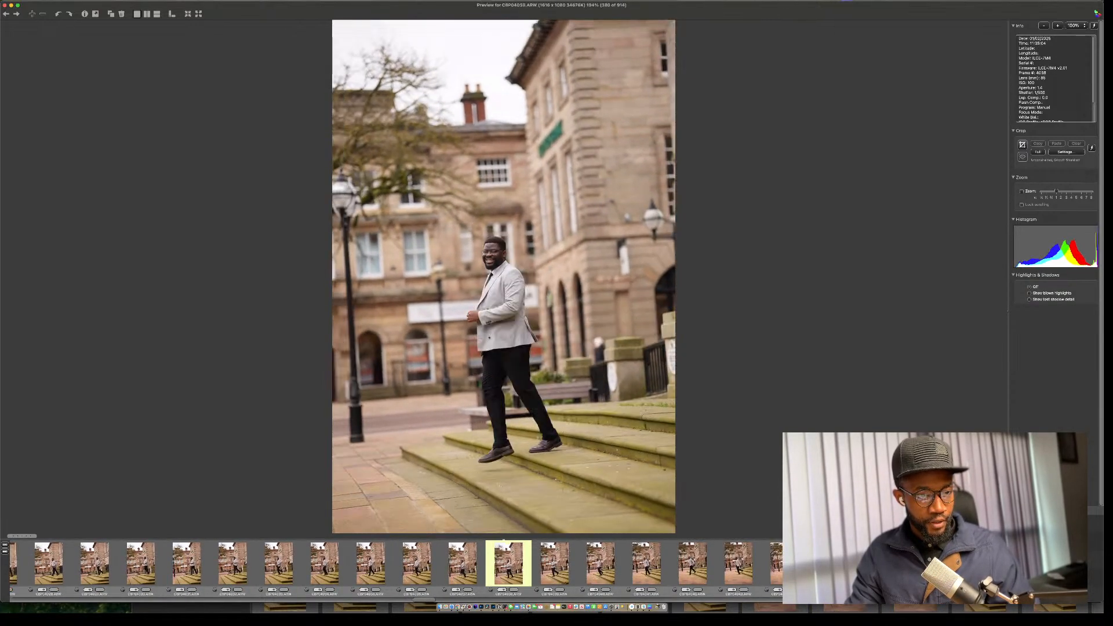
{"action": "key", "text": "Right"}
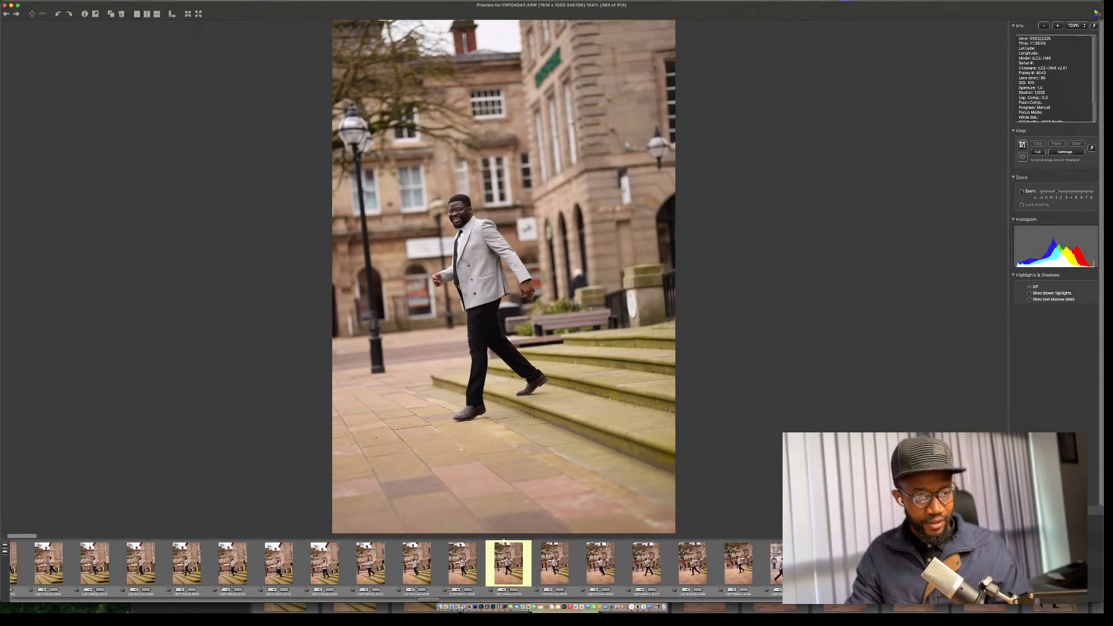
{"action": "key", "text": "1"}
Mark the frame of the groom walking across the paved square with his head down with the red color class.
{"action": "key", "text": "Right"}
{"action": "key", "text": "Right"}
{"action": "key", "text": "Right"}
{"action": "key", "text": "Right"}
{"action": "key", "text": "Right"}
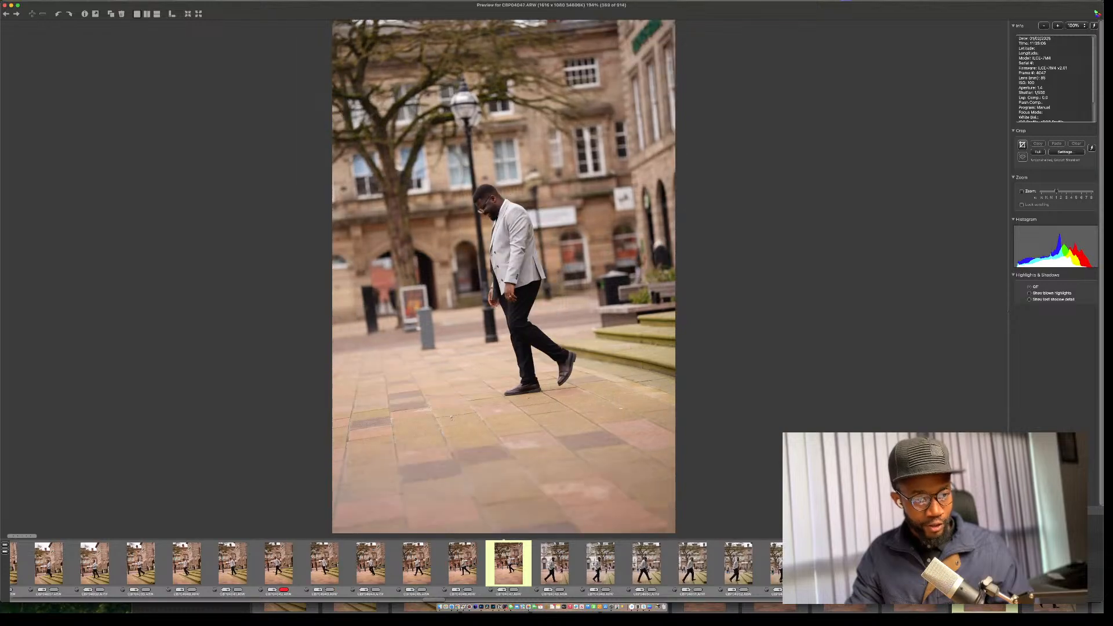
Mark the side-profile frame of the groom taking a long stride onto the first step with the red color class.
{"action": "key", "text": "Right"}
{"action": "key", "text": "Right"}
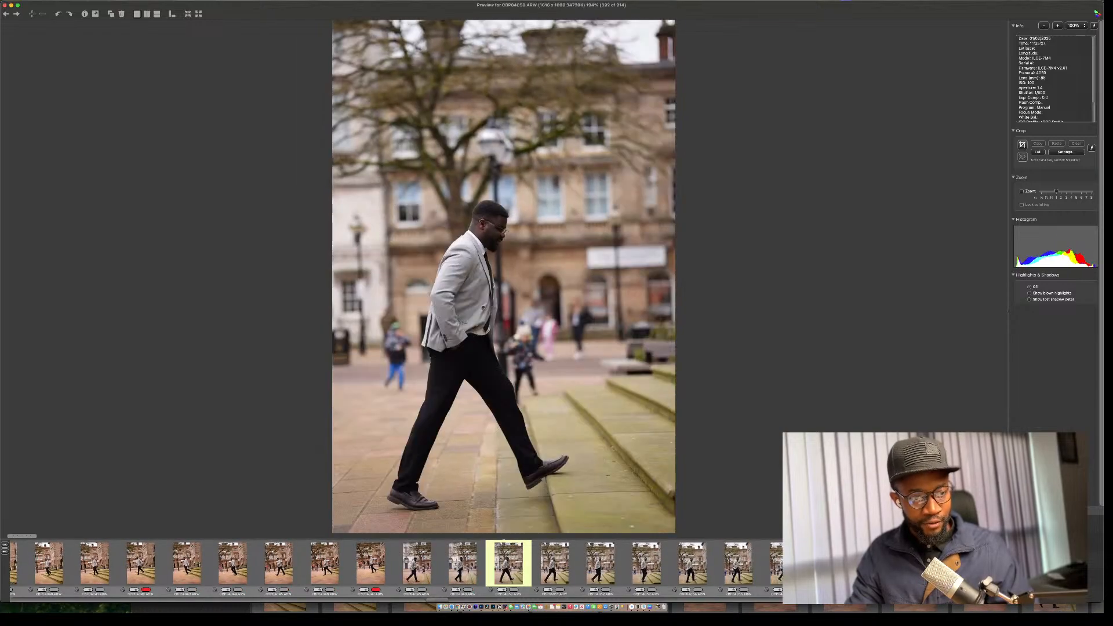
{"action": "key", "text": "Right"}
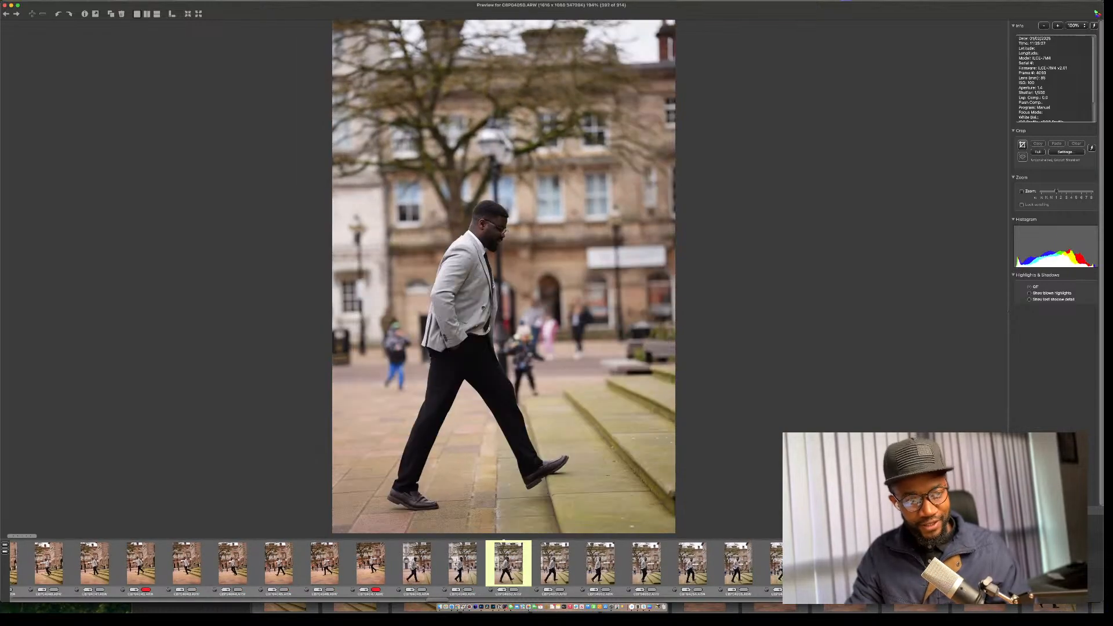
{"action": "key", "text": "1"}
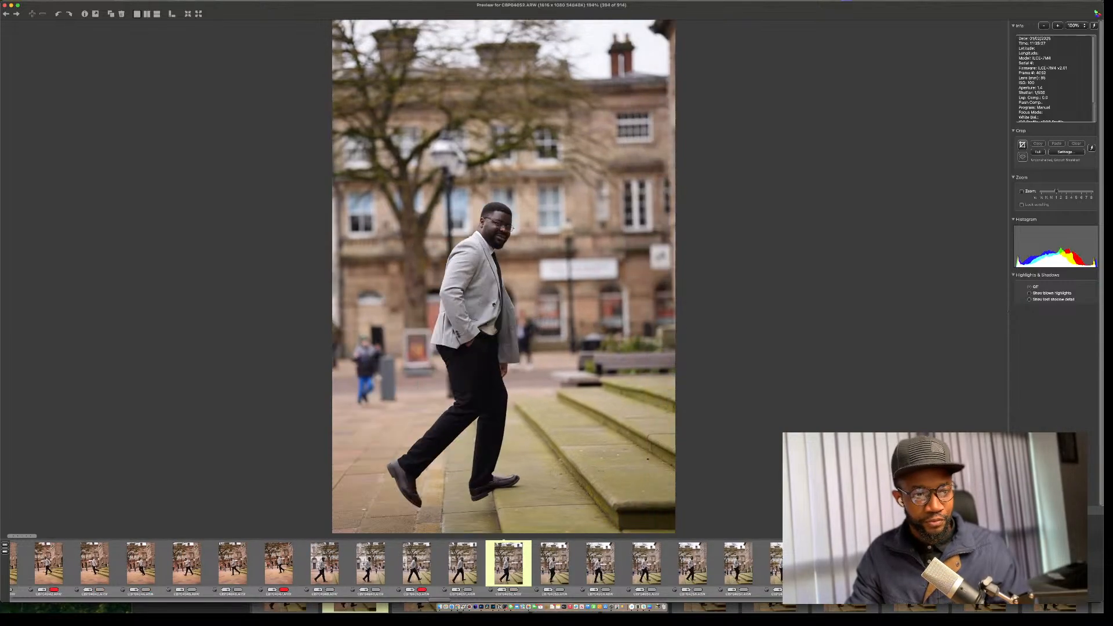
Compare the following frames of the groom climbing the steps, hand in pocket, through the last shots of him smiling at the camera.
{"action": "key", "text": "Right"}
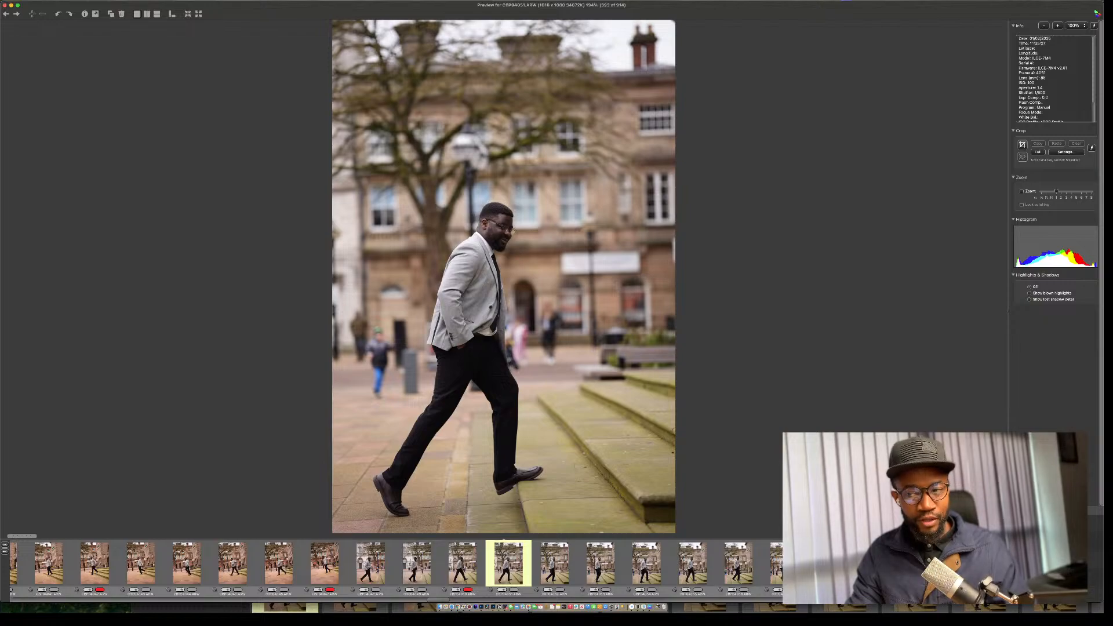
{"action": "key", "text": "Right"}
{"action": "key", "text": "Right"}
{"action": "key", "text": "Right"}
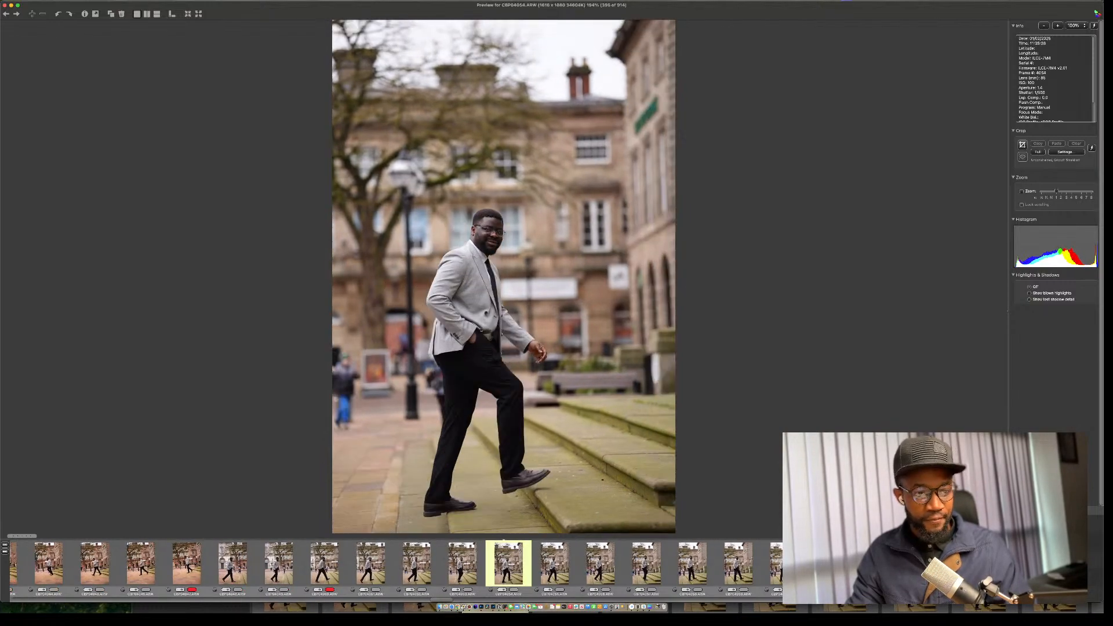
{"action": "key", "text": "Right"}
{"action": "key", "text": "Right"}
{"action": "key", "text": "Right"}
{"action": "key", "text": "Right"}
{"action": "key", "text": "Right"}
{"action": "key", "text": "Right"}
{"action": "key", "text": "Right"}
{"action": "key", "text": "Right"}
{"action": "key", "text": "Right"}
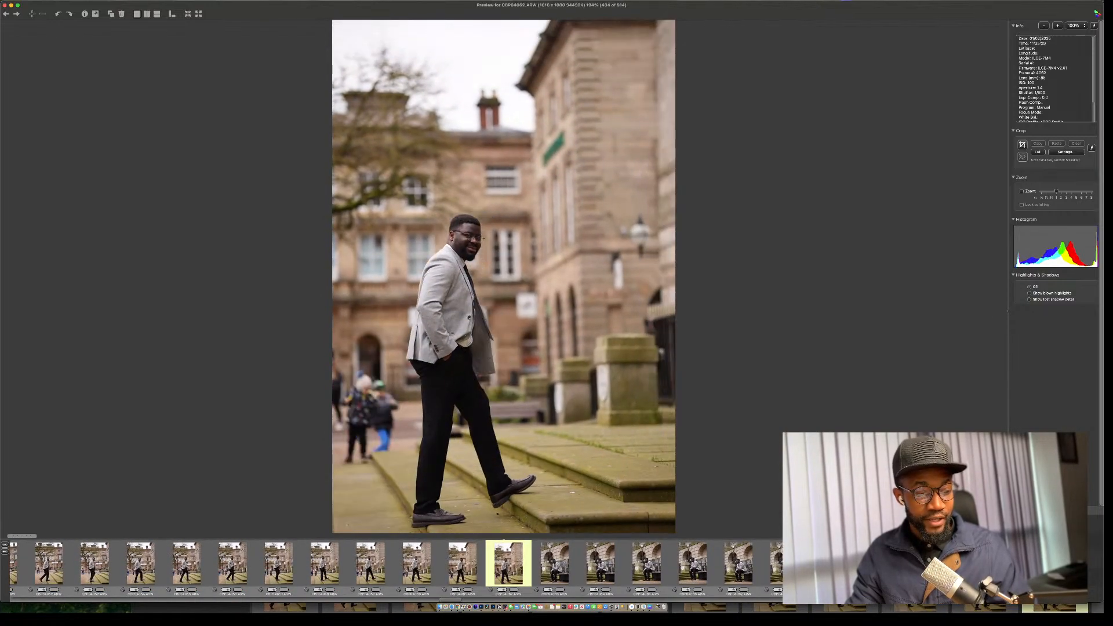
{"action": "key", "text": "Right"}
{"action": "key", "text": "Left"}
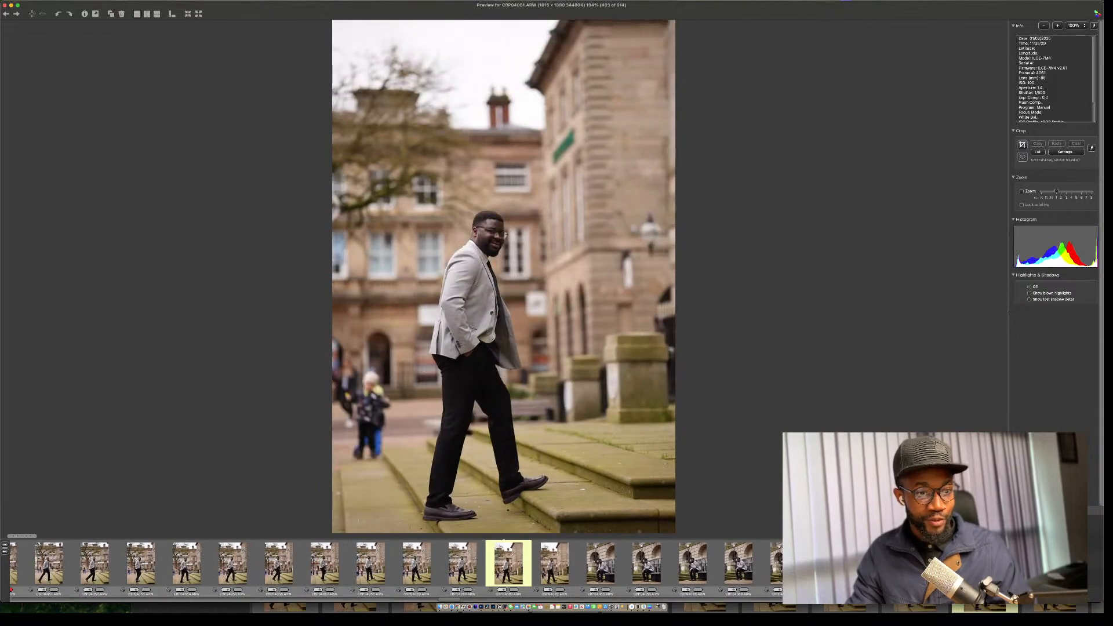
Mark the first frame of the groom seated on the bench, fist raised and facing the camera, with the red color class.
{"action": "key", "text": "Right"}
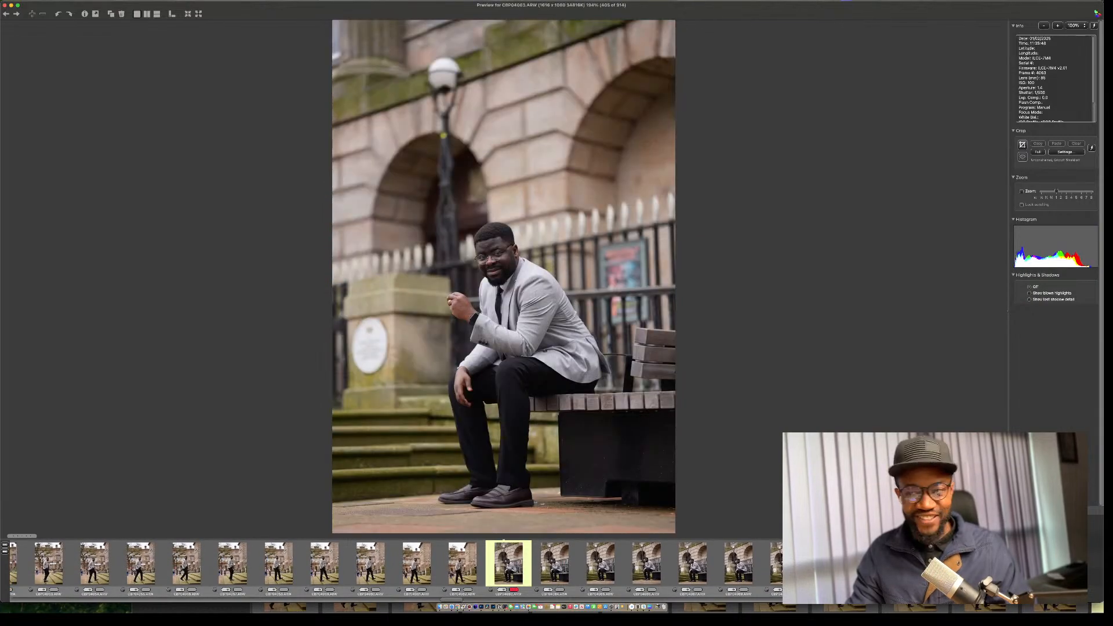
{"action": "key", "text": "Right"}
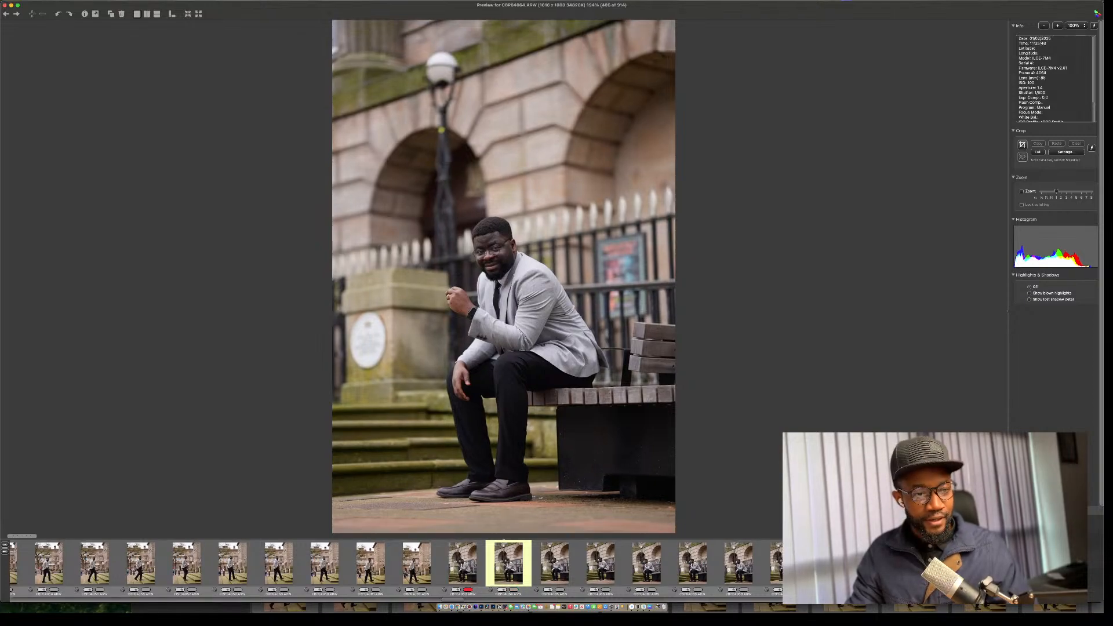
{"action": "key", "text": "Left"}
{"action": "key", "text": "Right"}
Mark the bench frame of the groom with his head turned slightly aside behind his raised fist with the red color class.
{"action": "key", "text": "Right"}
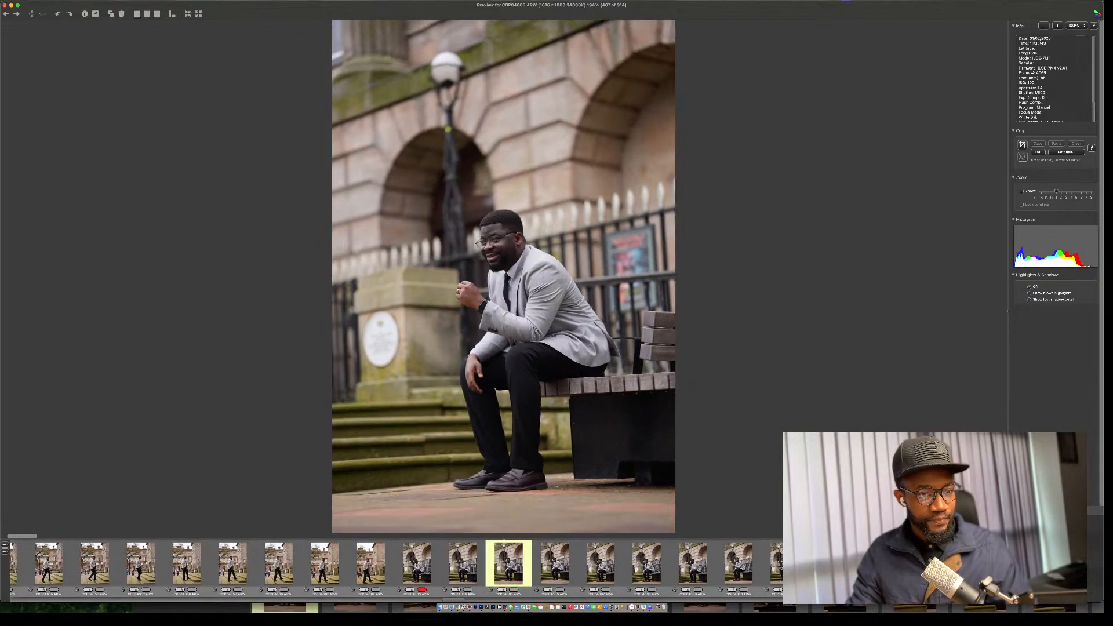
{"action": "key", "text": "Right"}
{"action": "key", "text": "Right"}
{"action": "key", "text": "Right"}
{"action": "key", "text": "Right"}
{"action": "key", "text": "Right"}
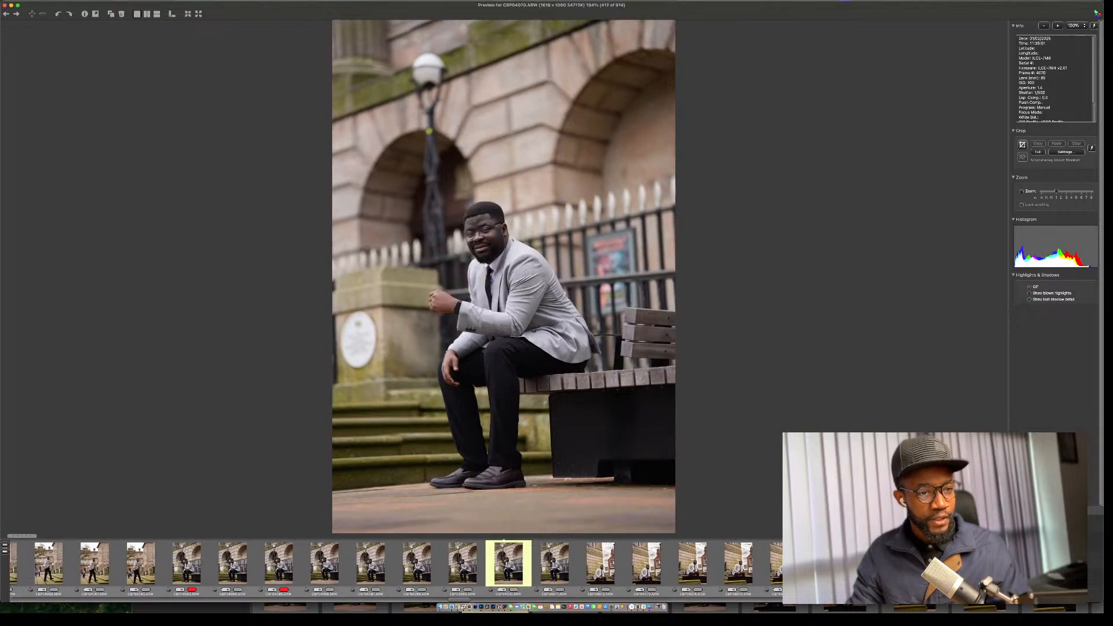
Mark the frame of the groom sitting on the bench with clasped hands, centered before the white and red-brick houses, with the red color class.
{"action": "key", "text": "Right"}
{"action": "key", "text": "Right"}
{"action": "key", "text": "Left"}
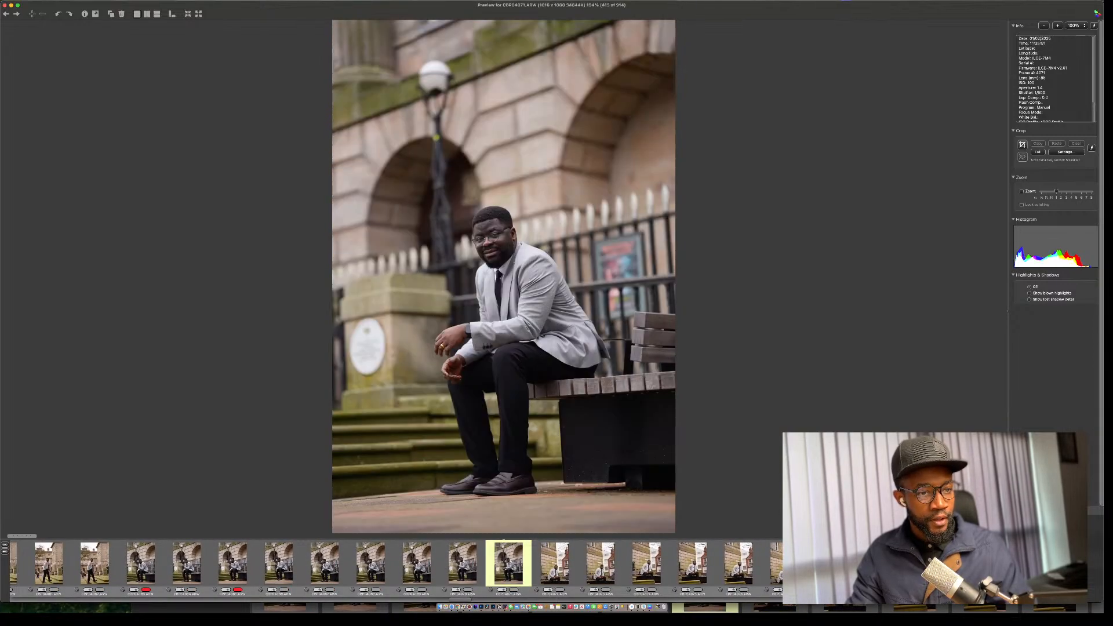
{"action": "key", "text": "Right"}
{"action": "key", "text": "Right"}
{"action": "key", "text": "Right"}
{"action": "key", "text": "Right"}
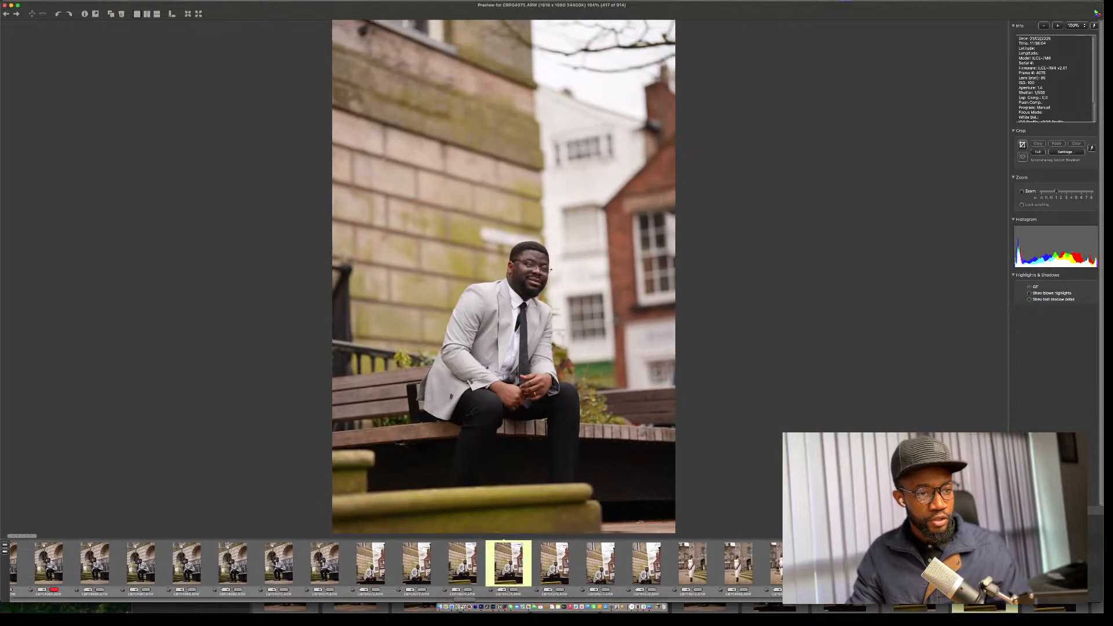
{"action": "key", "text": "Right"}
Compare the opening bride portraits by the steps and mark the one where she smiles with lowered hands with the red color class.
{"action": "key", "text": "Right"}
{"action": "key", "text": "Right"}
{"action": "key", "text": "Right"}
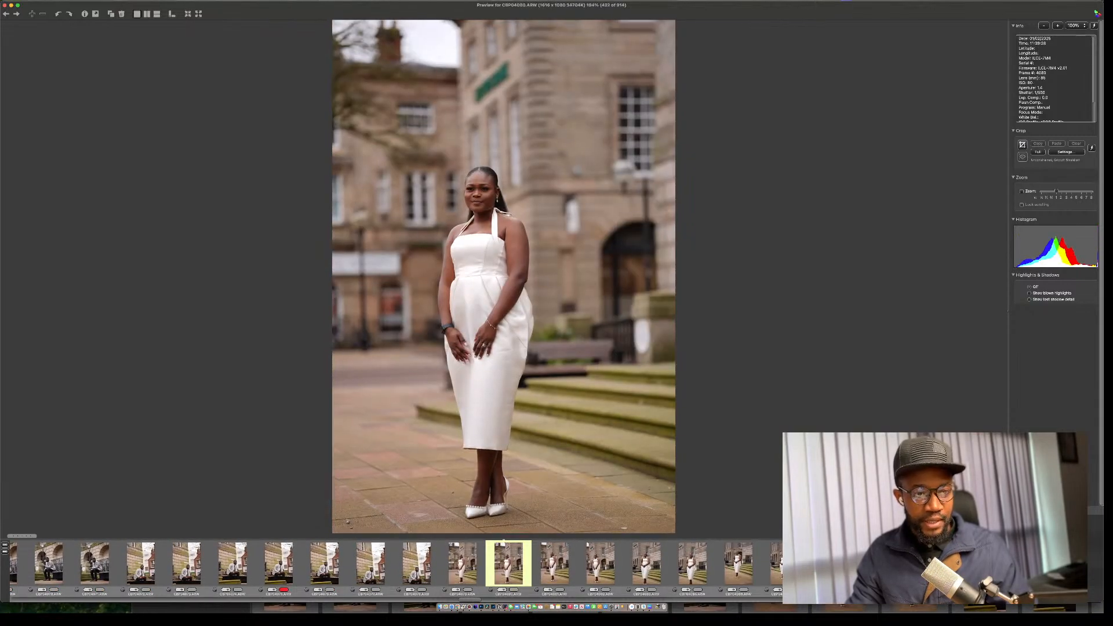
{"action": "key", "text": "Left"}
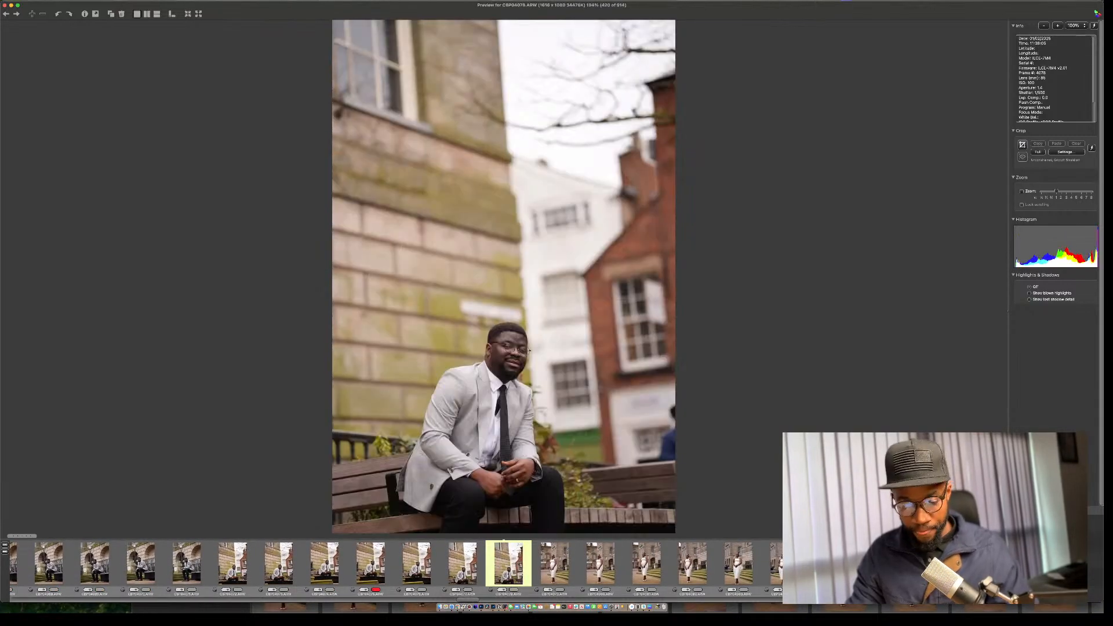
{"action": "key", "text": "Right"}
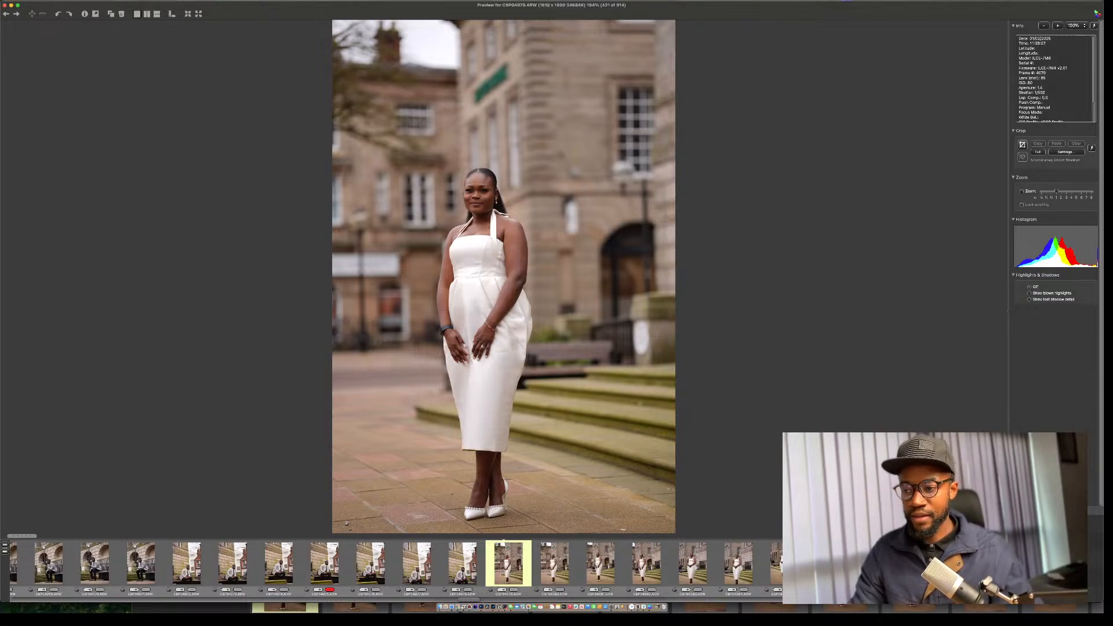
{"action": "key", "text": "Right"}
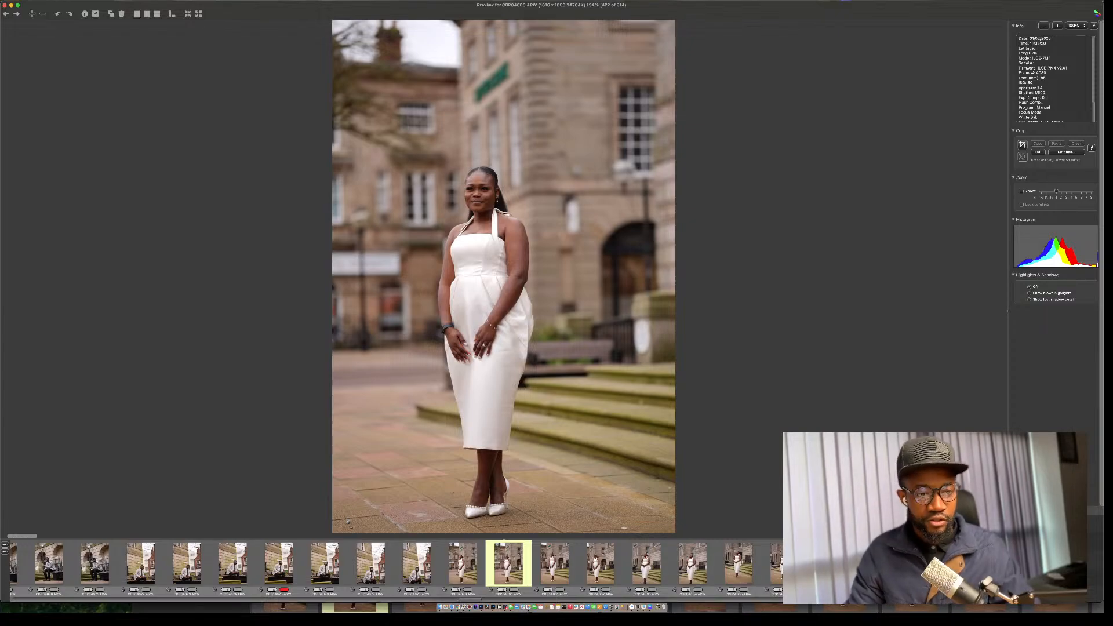
{"action": "key", "text": "Right"}
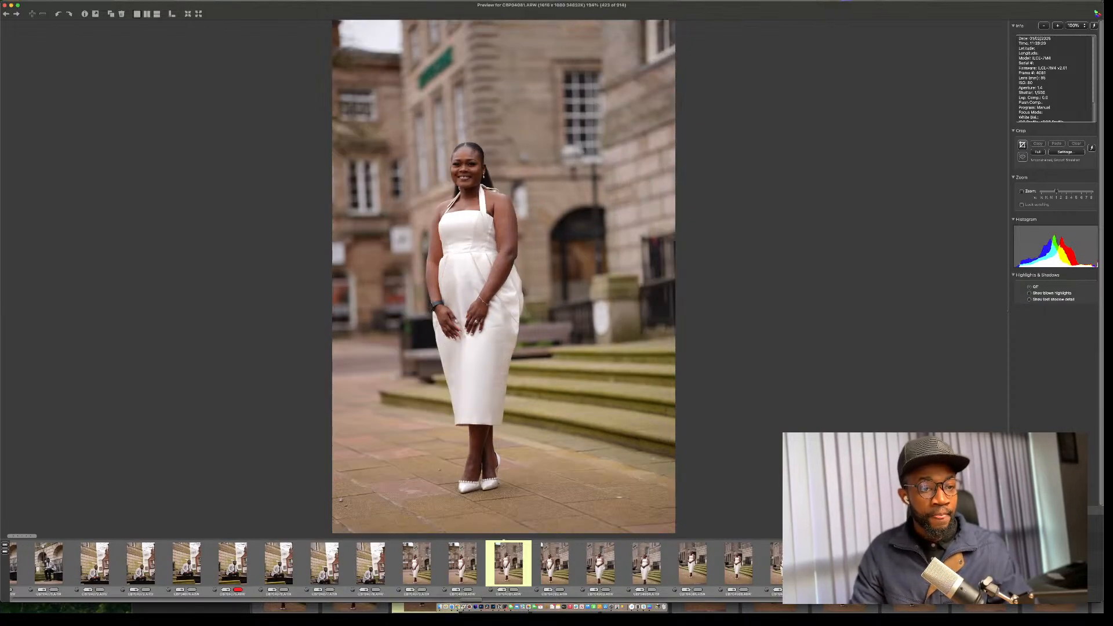
{"action": "key", "text": "Right"}
{"action": "key", "text": "Left"}
{"action": "key", "text": "Left"}
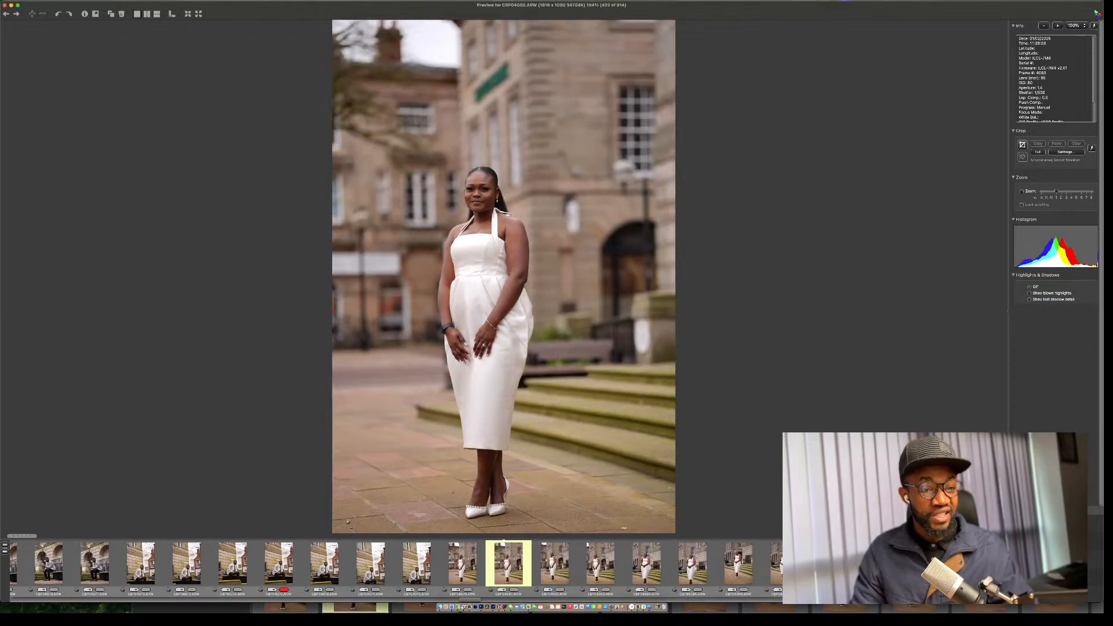
{"action": "key", "text": "Right"}
Mark the wider frame of the bride beside the steps with her hands clasped at her waist with the red color class.
{"action": "key", "text": "Right"}
{"action": "key", "text": "Right"}
{"action": "key", "text": "Right"}
{"action": "key", "text": "Right"}
{"action": "key", "text": "Right"}
{"action": "key", "text": "Right"}
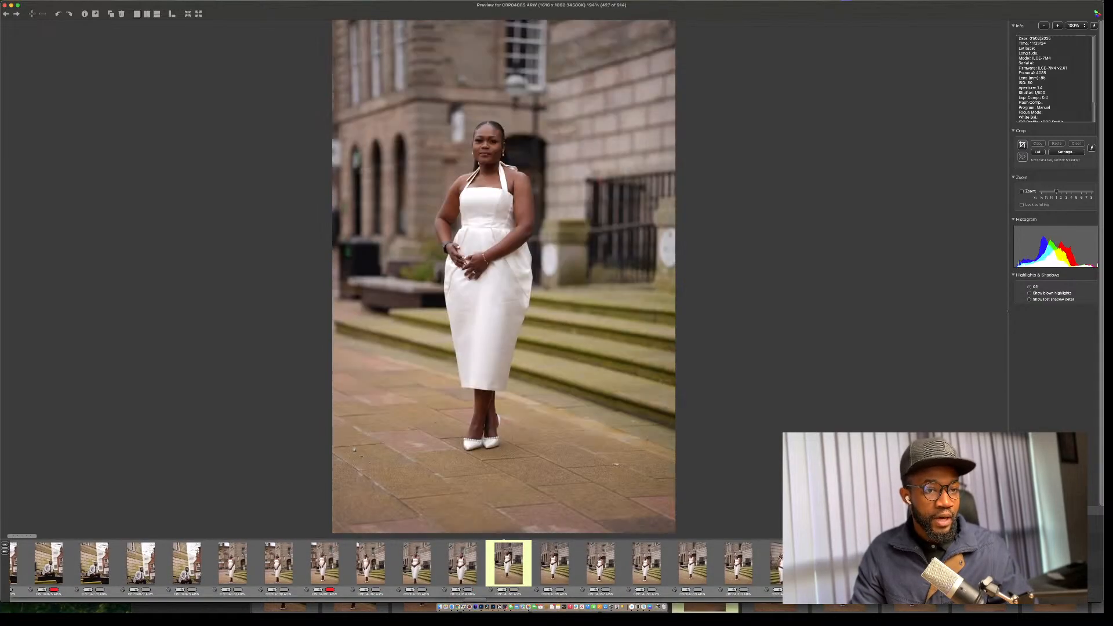
{"action": "key", "text": "Right"}
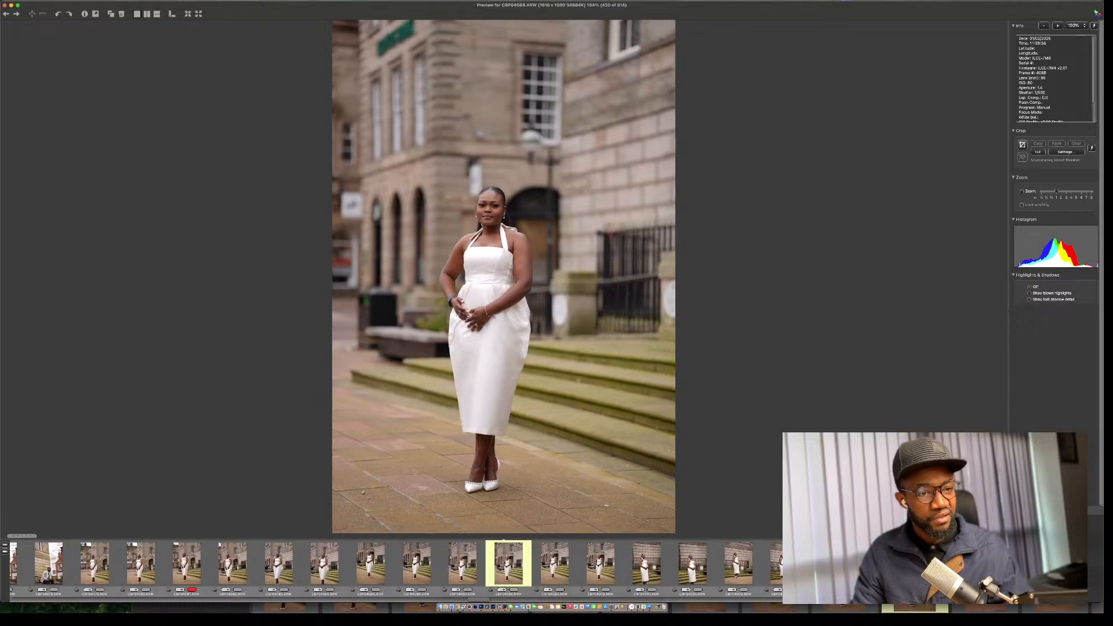
{"action": "key", "text": "Right"}
Mark the best frame of the bride standing side-on before the railings and stone wall with the red color class.
{"action": "key", "text": "Right"}
{"action": "key", "text": "Right"}
{"action": "key", "text": "Right"}
{"action": "key", "text": "Right"}
{"action": "key", "text": "Right"}
{"action": "key", "text": "Right"}
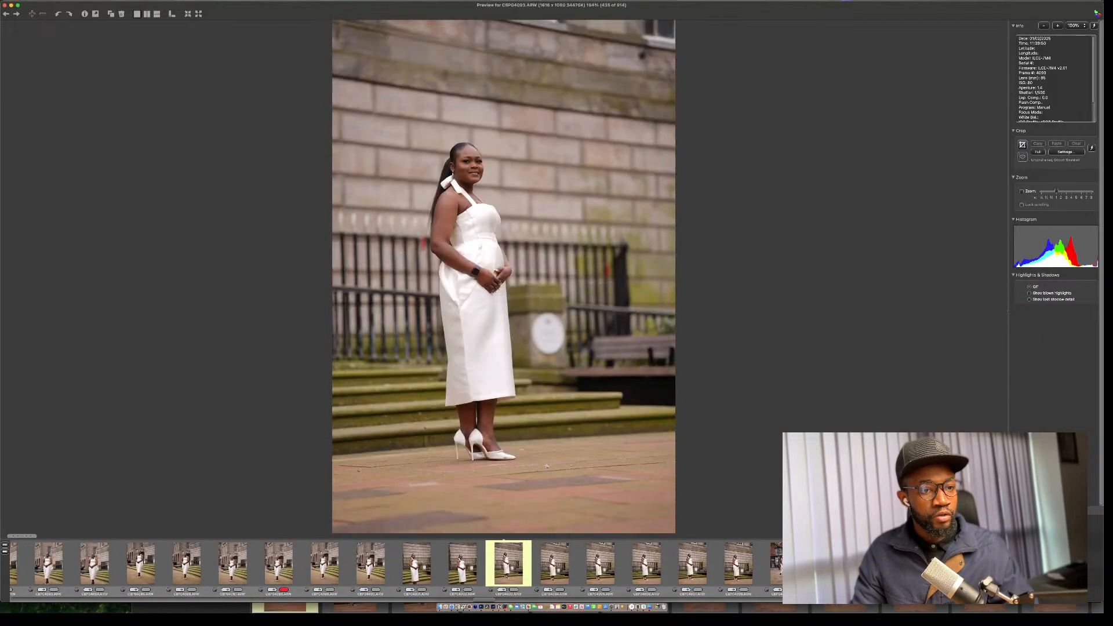
{"action": "key", "text": "Right"}
{"action": "key", "text": "Right"}
{"action": "key", "text": "Right"}
{"action": "key", "text": "Right"}
{"action": "key", "text": "Right"}
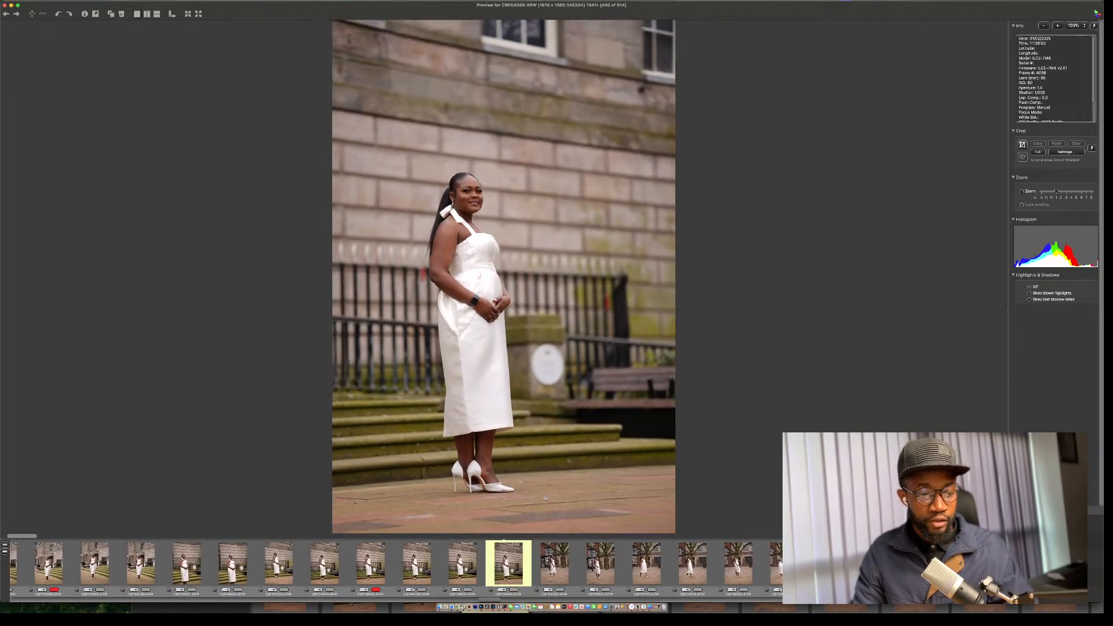
{"action": "key", "text": "Left"}
{"action": "key", "text": "Left"}
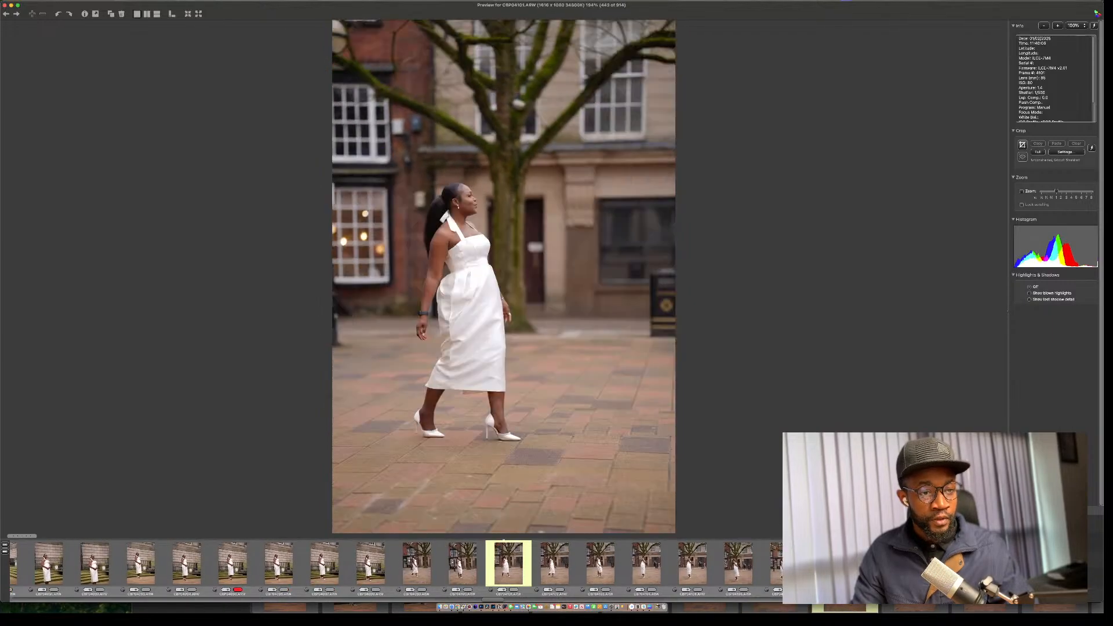
Compare the frames of the bride walking and laughing across the paved square in front of the tree.
{"action": "key", "text": "Right"}
{"action": "key", "text": "Right"}
{"action": "key", "text": "Right"}
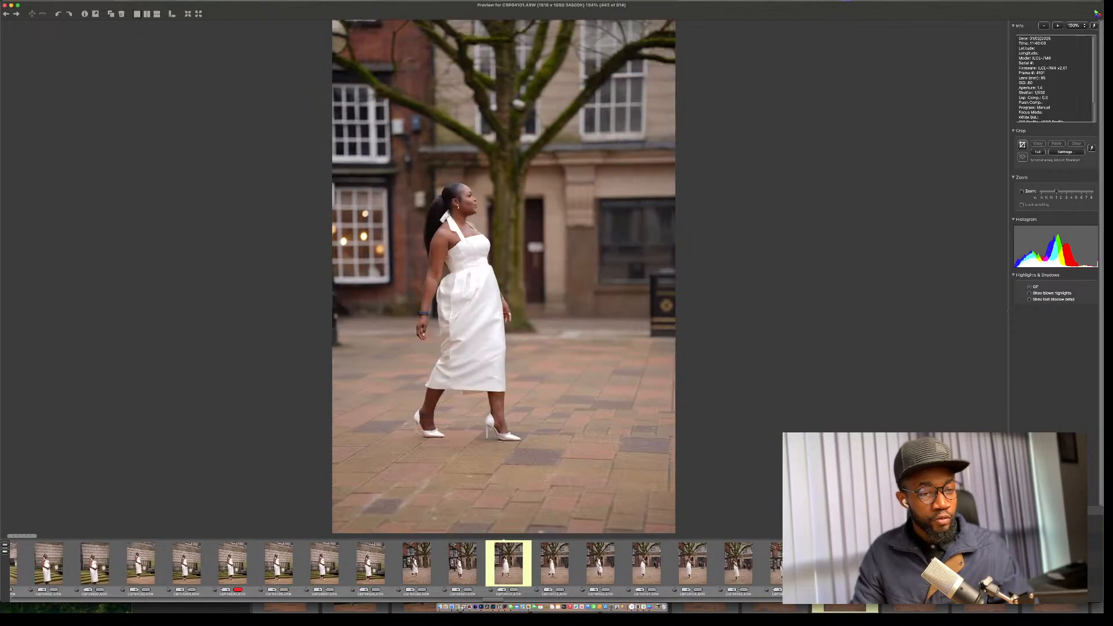
{"action": "key", "text": "Right"}
{"action": "key", "text": "Right"}
{"action": "key", "text": "Right"}
{"action": "key", "text": "Right"}
{"action": "key", "text": "Right"}
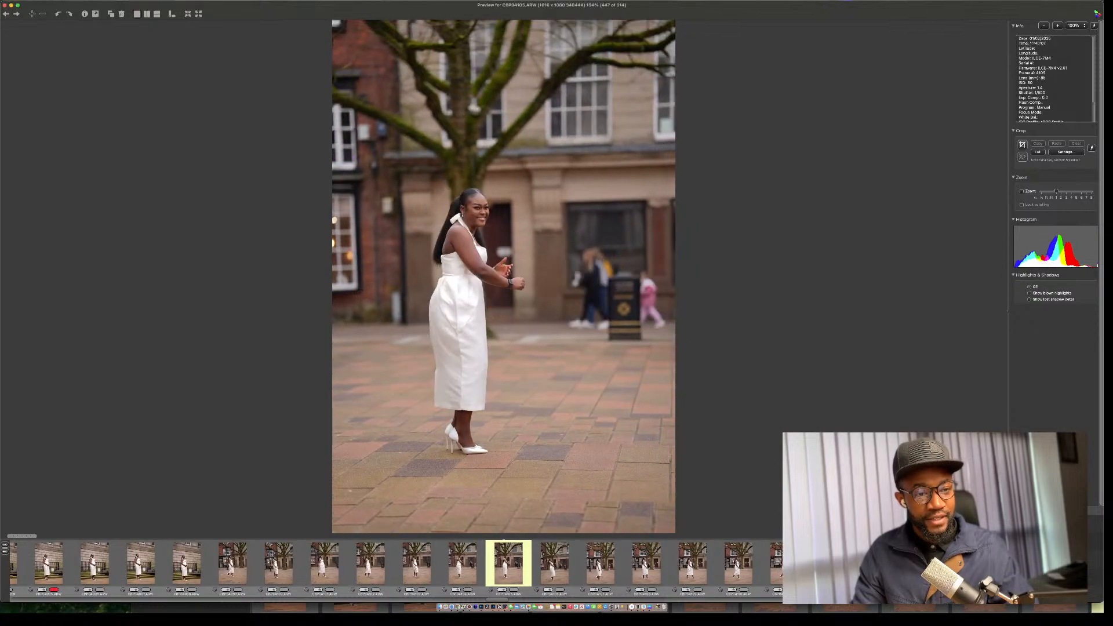
{"action": "key", "text": "Right"}
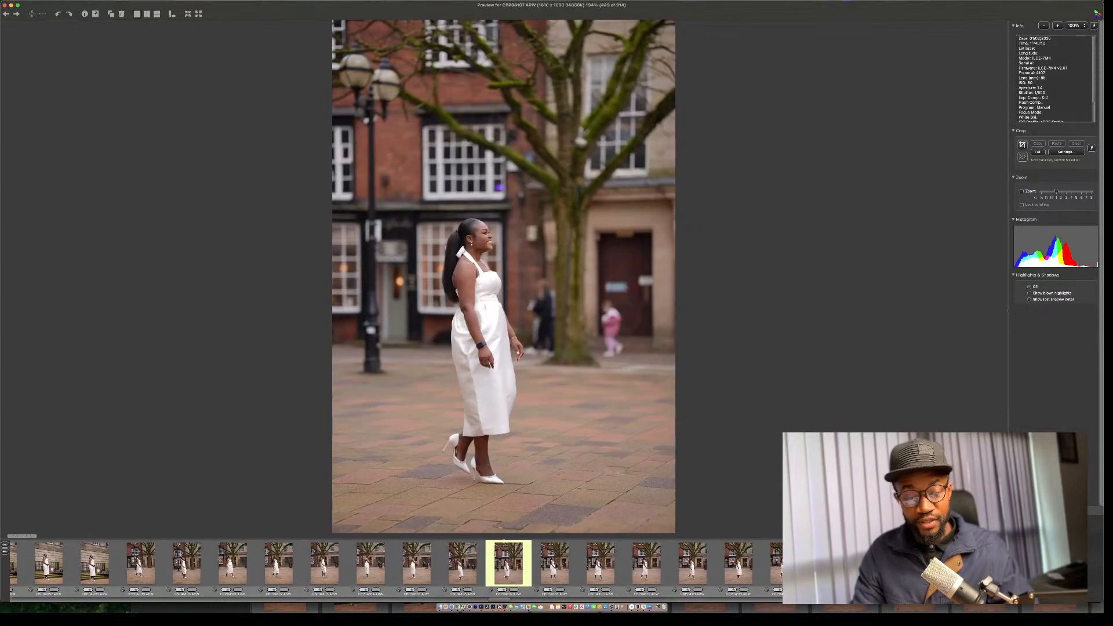
{"action": "key", "text": "Right"}
{"action": "key", "text": "Right"}
{"action": "key", "text": "Right"}
{"action": "key", "text": "Right"}
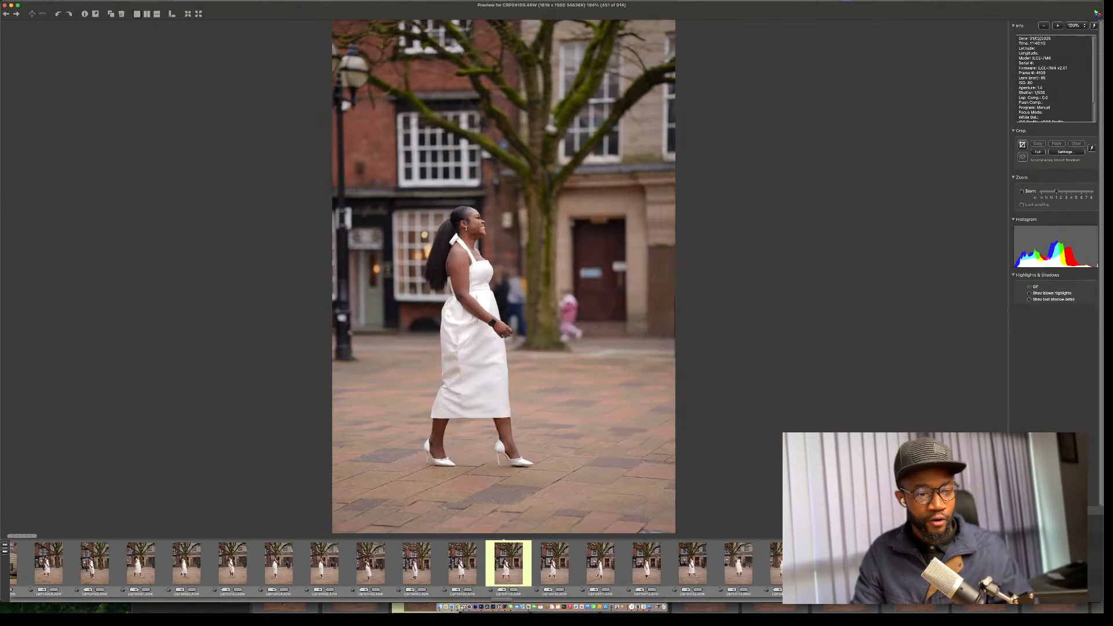
Mark the frame of the bride walking past the tree, smiling with her gaze lowered, with the red color class.
{"action": "key", "text": "1"}
{"action": "key", "text": "Right"}
{"action": "key", "text": "Right"}
{"action": "key", "text": "Right"}
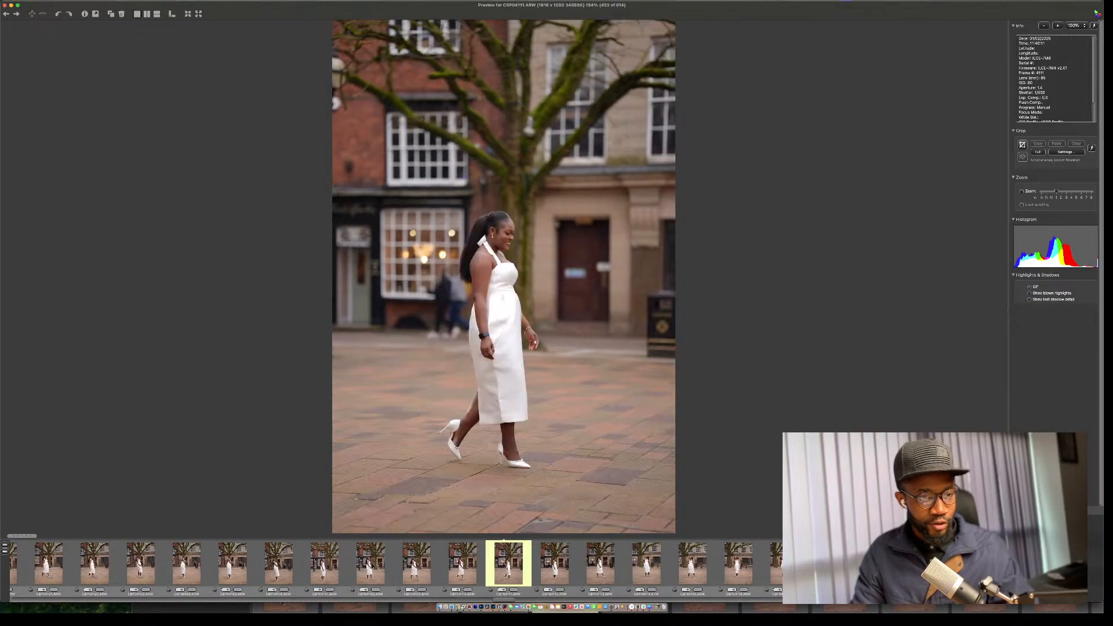
{"action": "key", "text": "Left"}
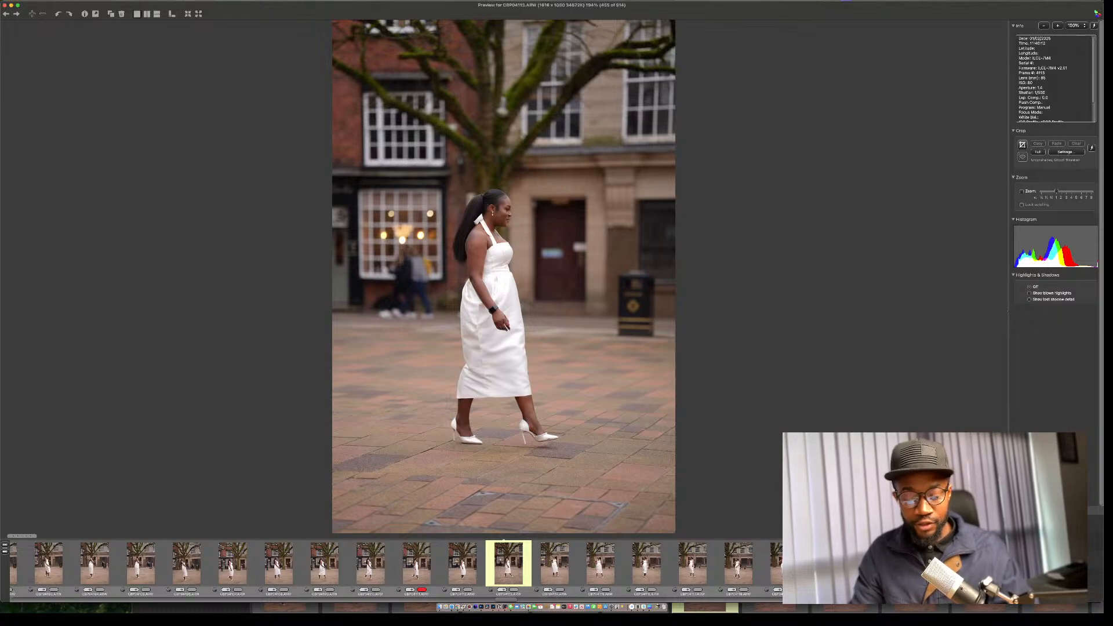
Mark the profile frame of the bride striding past the lit shop window with the red color class.
{"action": "key", "text": "Right"}
{"action": "key", "text": "Left"}
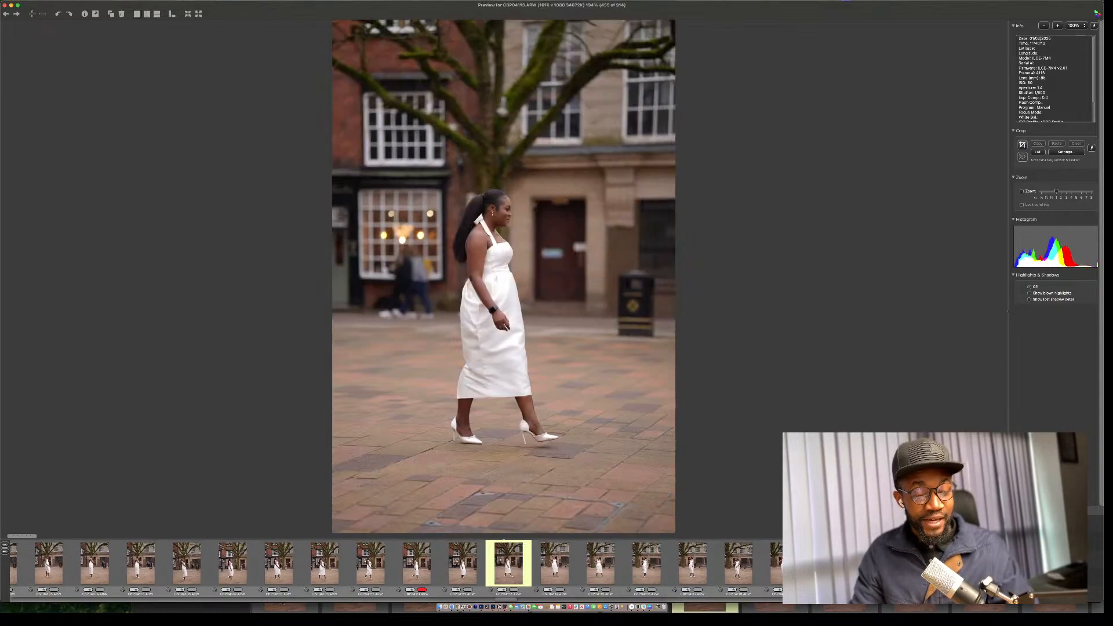
{"action": "key", "text": "Right"}
Examine the following frames of the bride turning, glancing back and walking across the square past the benches.
{"action": "key", "text": "Right"}
{"action": "key", "text": "Right"}
{"action": "key", "text": "Right"}
{"action": "key", "text": "Right"}
{"action": "key", "text": "Right"}
{"action": "key", "text": "Right"}
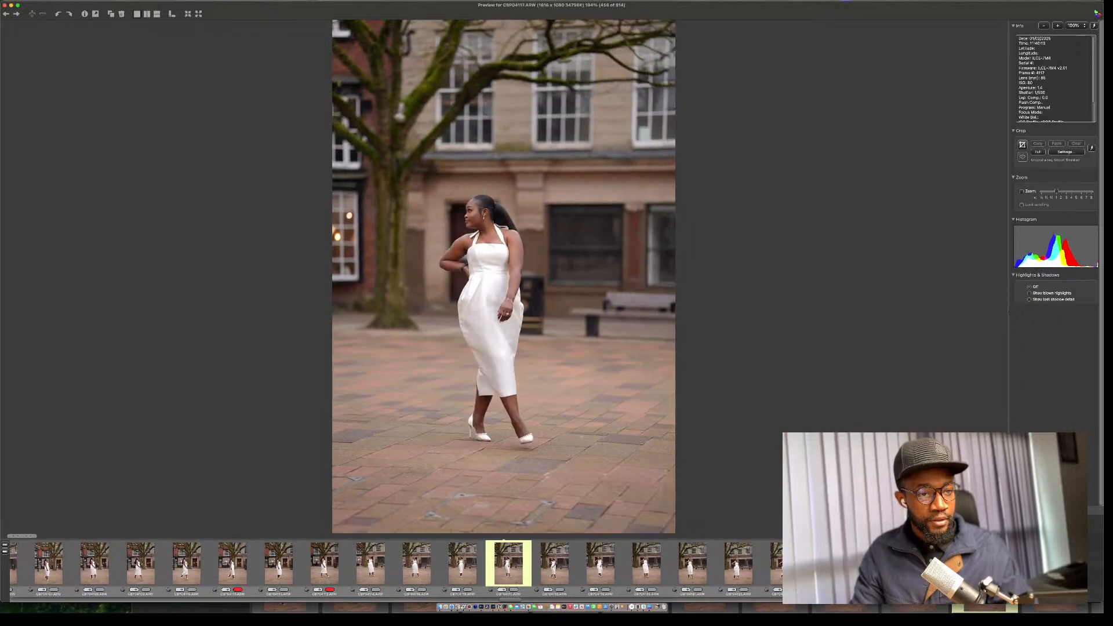
{"action": "key", "text": "Right"}
{"action": "key", "text": "Right"}
{"action": "key", "text": "Right"}
{"action": "key", "text": "Right"}
{"action": "key", "text": "Right"}
{"action": "key", "text": "Right"}
{"action": "key", "text": "Right"}
{"action": "key", "text": "Right"}
{"action": "key", "text": "Right"}
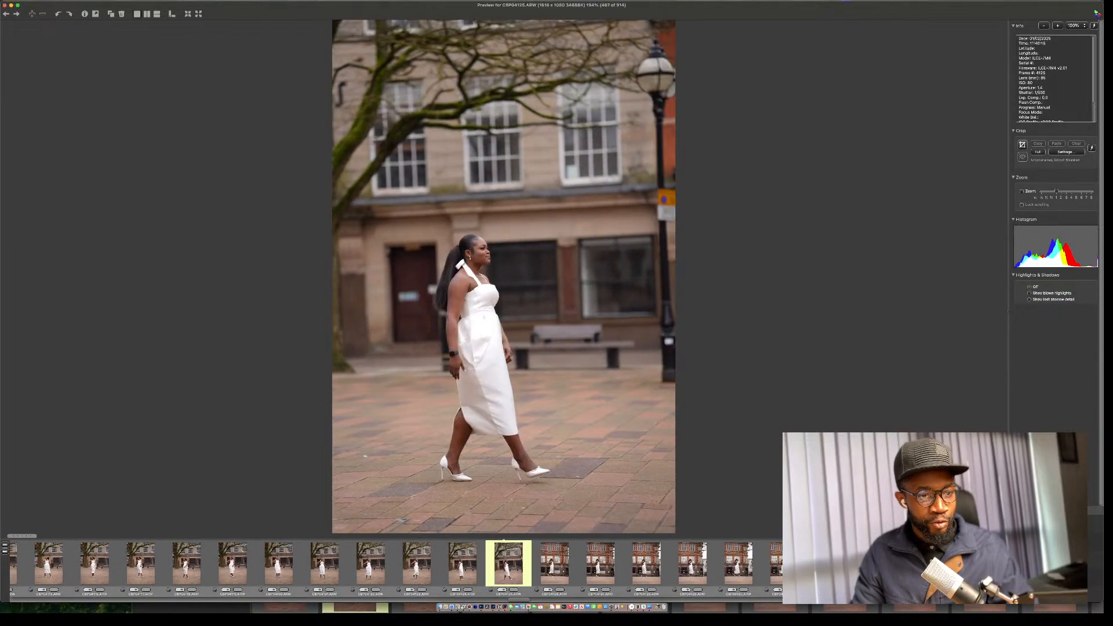
Examine the low-angle frames of the bride walking past the red-brick buildings, in profile and toward the camera.
{"action": "key", "text": "Right"}
{"action": "key", "text": "Right"}
{"action": "key", "text": "Right"}
{"action": "key", "text": "Right"}
{"action": "key", "text": "Right"}
{"action": "key", "text": "Right"}
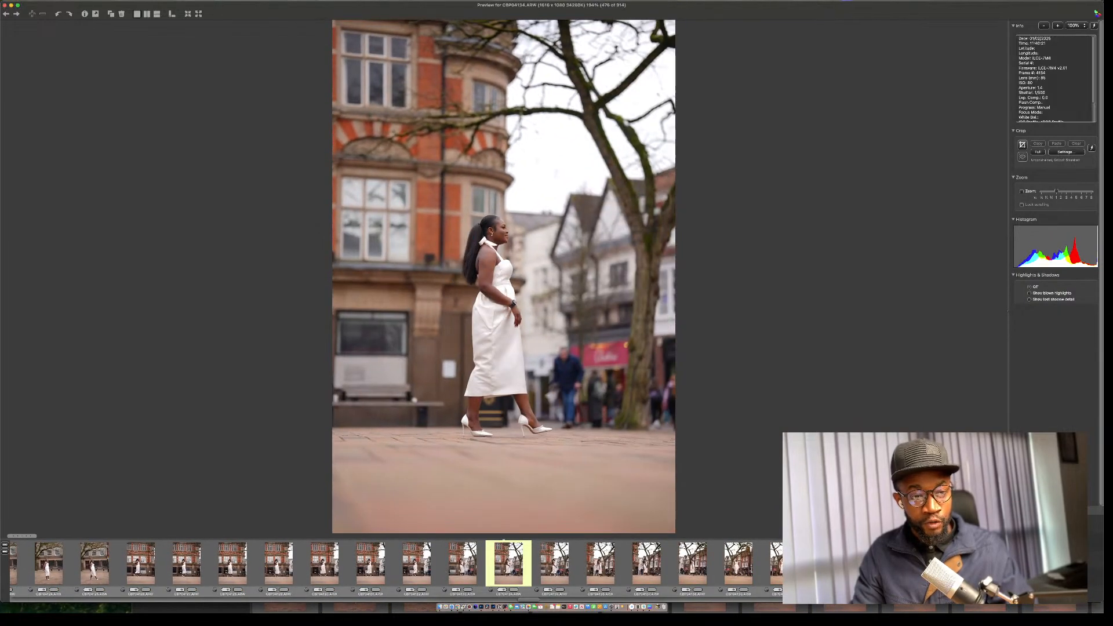
{"action": "key", "text": "Right"}
{"action": "key", "text": "Right"}
{"action": "key", "text": "Right"}
{"action": "key", "text": "Right"}
{"action": "key", "text": "Right"}
{"action": "key", "text": "Right"}
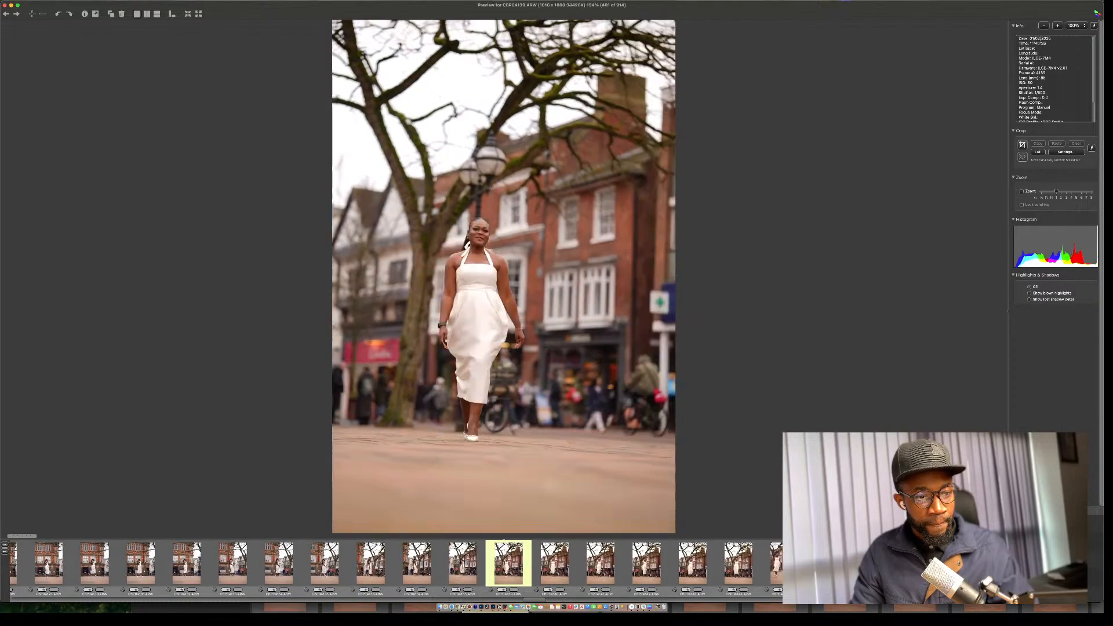
{"action": "key", "text": "Right"}
{"action": "key", "text": "Right"}
{"action": "key", "text": "Right"}
{"action": "key", "text": "Right"}
{"action": "key", "text": "Right"}
{"action": "key", "text": "Right"}
{"action": "key", "text": "Right"}
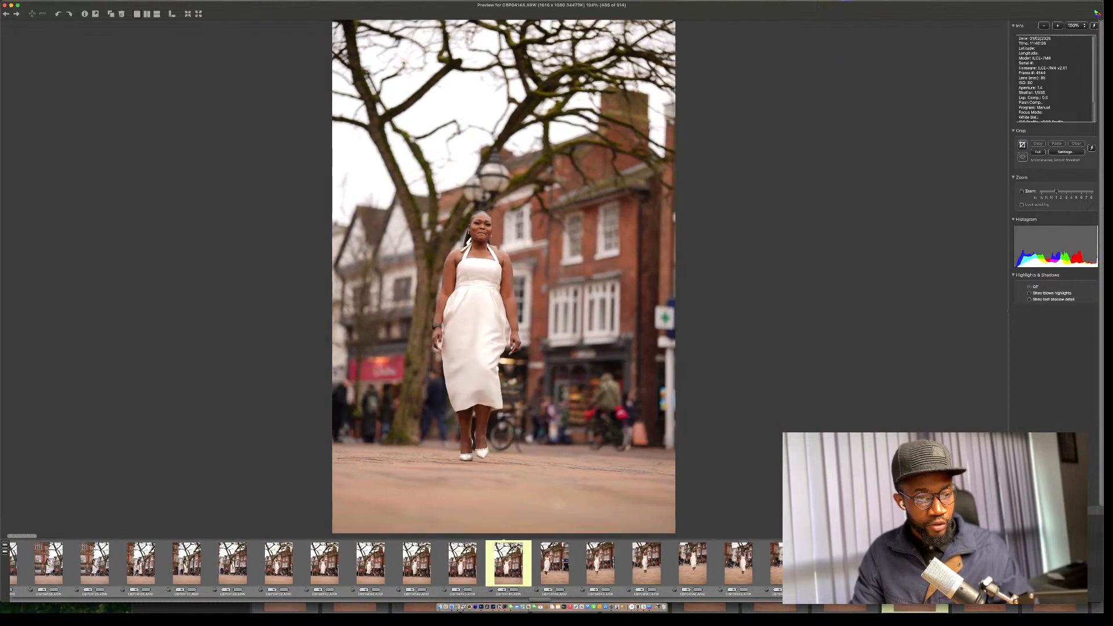
Look through the remaining walking frames up to the closer shots of the bride approaching across the square.
{"action": "key", "text": "Right"}
{"action": "key", "text": "Right"}
{"action": "key", "text": "Right"}
{"action": "key", "text": "Right"}
{"action": "key", "text": "Right"}
{"action": "key", "text": "Right"}
{"action": "key", "text": "Right"}
{"action": "key", "text": "Right"}
{"action": "key", "text": "Right"}
{"action": "key", "text": "Right"}
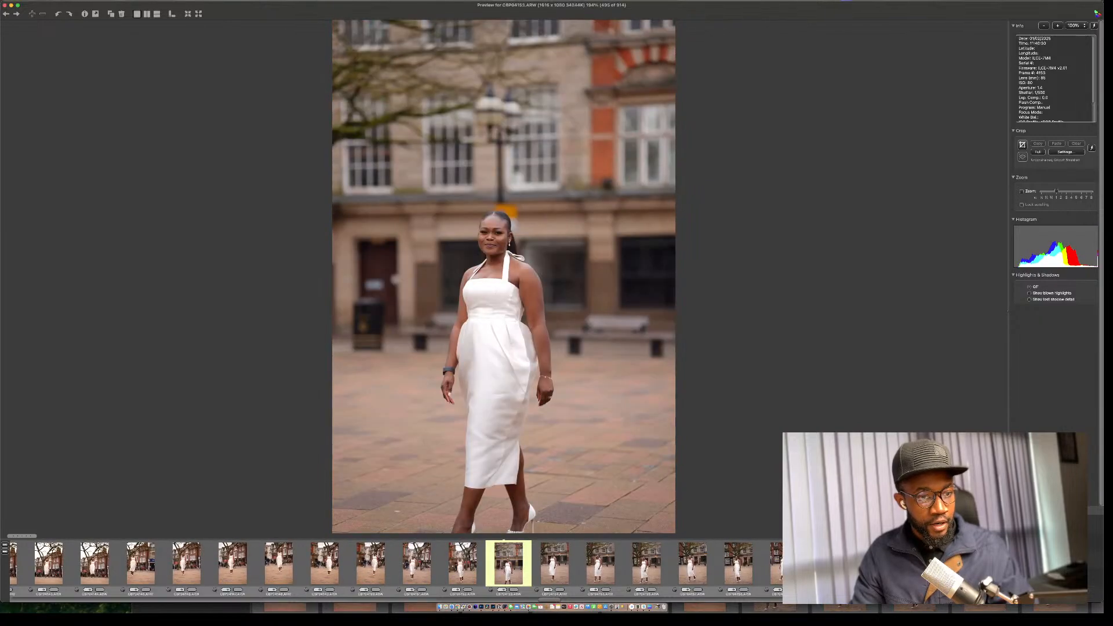
Mark the frame just before the bride's sideways-glancing stride in front of the tree with the red color class.
{"action": "key", "text": "Left"}
{"action": "key", "text": "Left"}
{"action": "key", "text": "Right"}
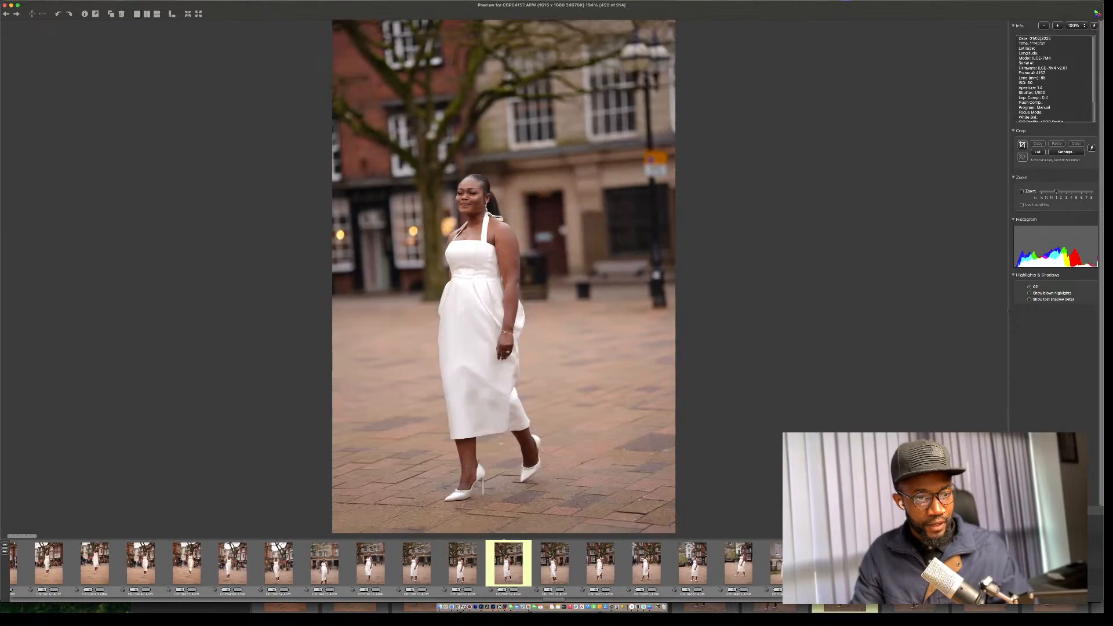
{"action": "key", "text": "Left"}
{"action": "key", "text": "1"}
Mark the walking frame directly after the bride's left-facing profile shot before the arched stone building with the red color class.
{"action": "key", "text": "Right"}
{"action": "key", "text": "Right"}
{"action": "key", "text": "Right"}
{"action": "key", "text": "Right"}
{"action": "key", "text": "Right"}
{"action": "key", "text": "Right"}
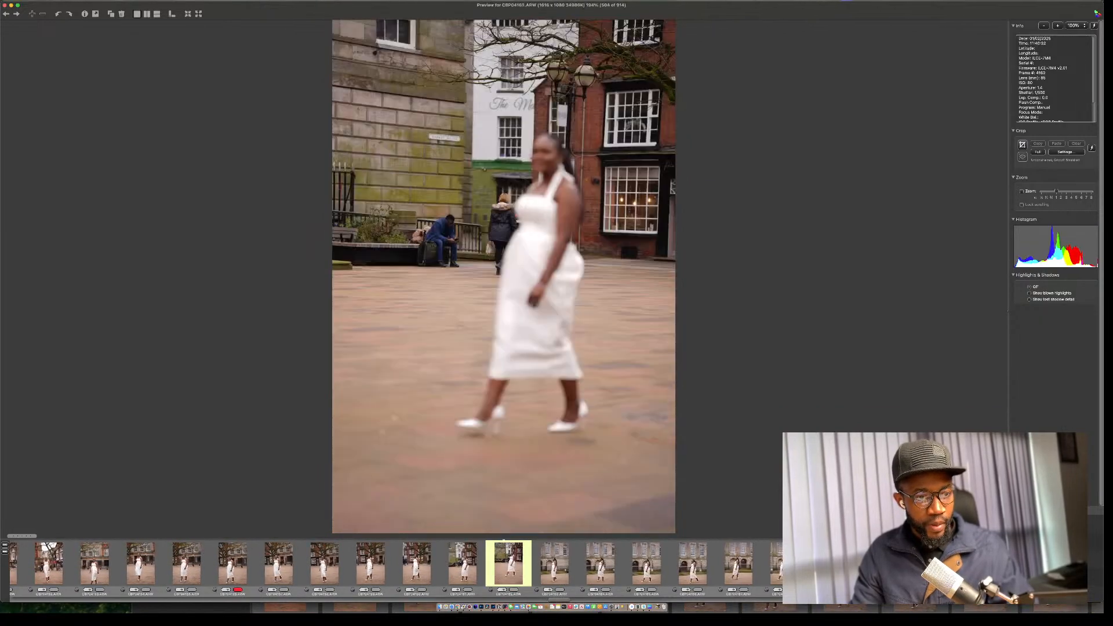
{"action": "key", "text": "Right"}
{"action": "key", "text": "Right"}
{"action": "key", "text": "Right"}
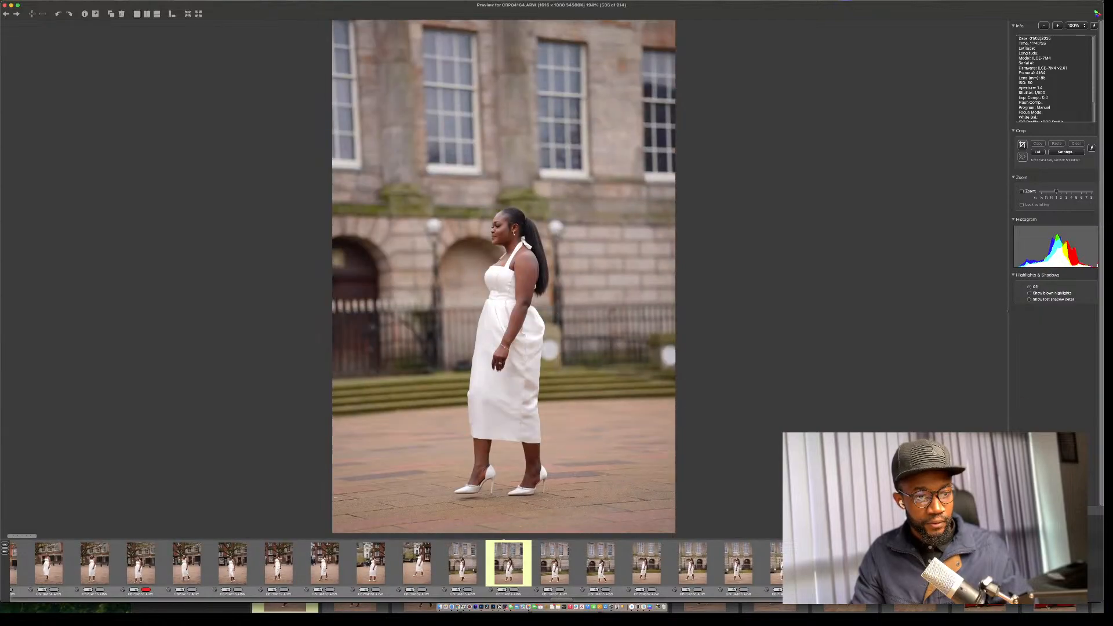
{"action": "key", "text": "Right"}
Compare the first two frames of the bride leaning on the red telephone box with a hand on her hip.
{"action": "key", "text": "Right"}
{"action": "key", "text": "Right"}
{"action": "key", "text": "Right"}
{"action": "key", "text": "Right"}
{"action": "key", "text": "Right"}
{"action": "key", "text": "Right"}
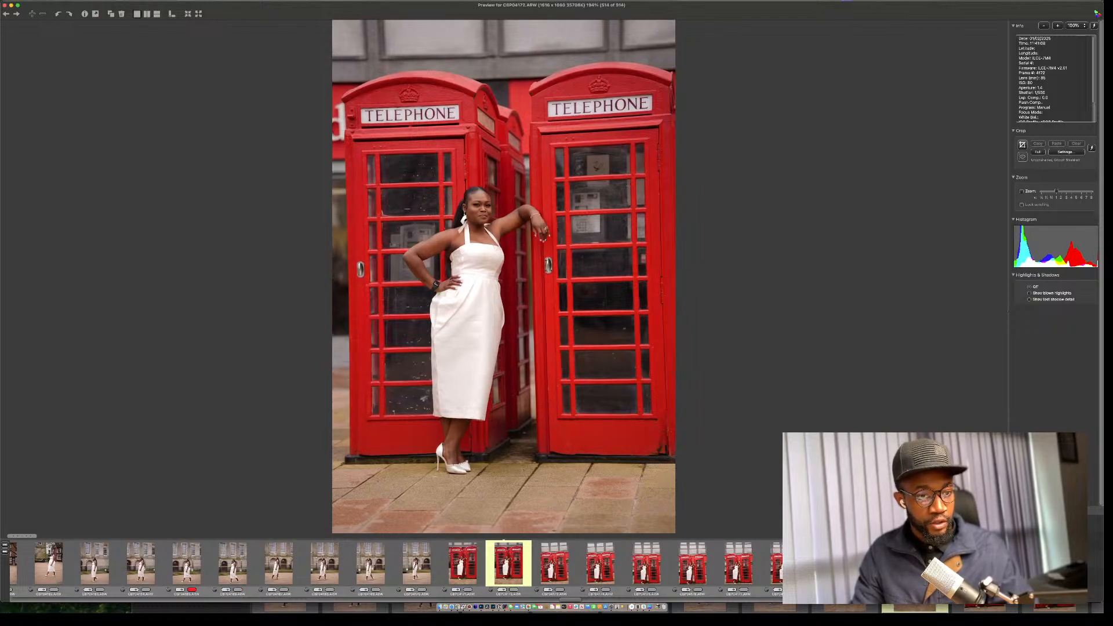
{"action": "key", "text": "Left"}
{"action": "key", "text": "Right"}
{"action": "key", "text": "Left"}
{"action": "key", "text": "Right"}
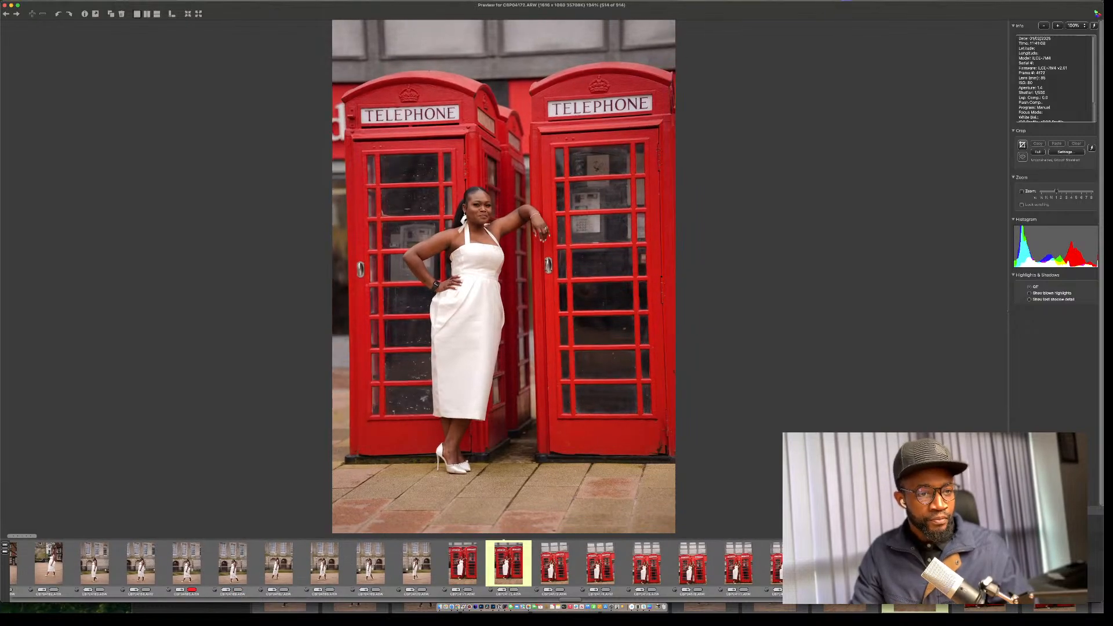
Compare the closer telephone-box frames with the wider ones and mark the first wider frame with the red color class.
{"action": "key", "text": "Left"}
{"action": "key", "text": "Right"}
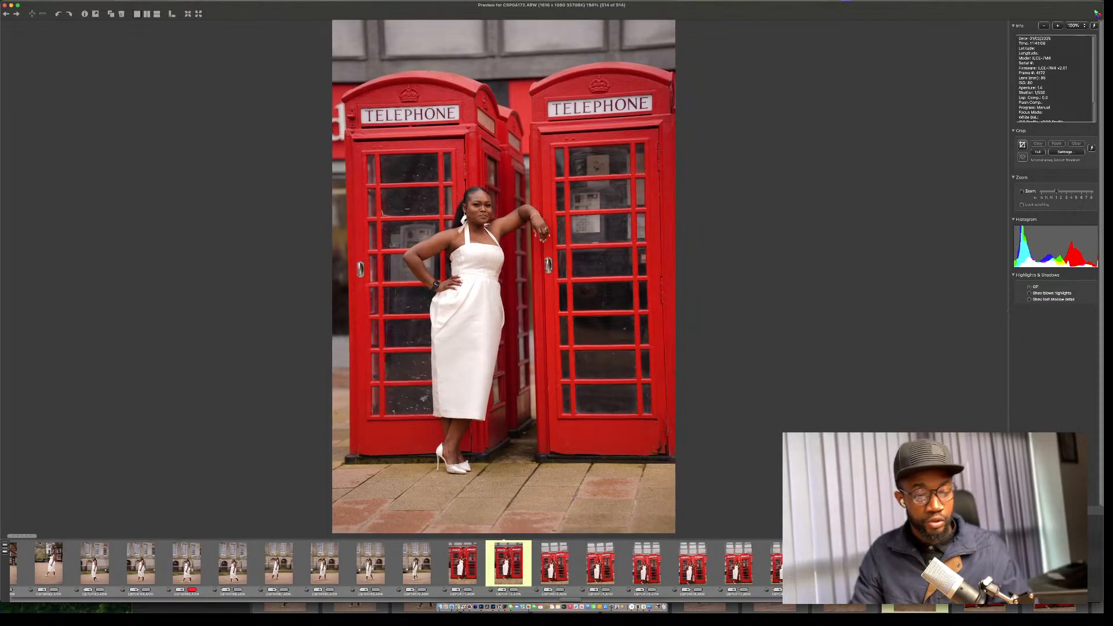
{"action": "key", "text": "Right"}
{"action": "key", "text": "Right"}
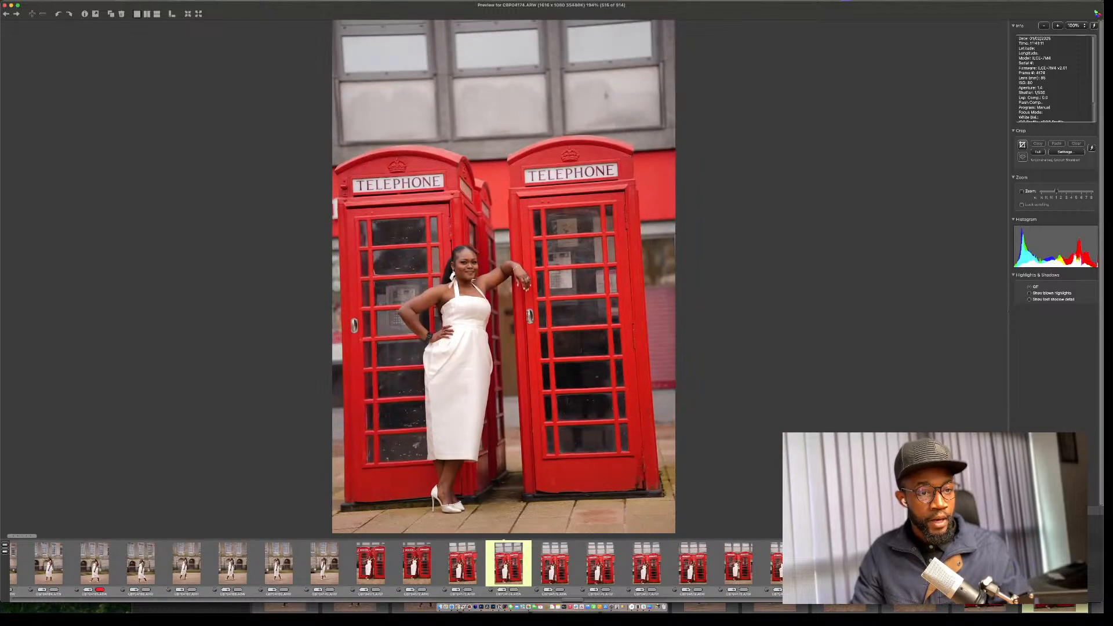
{"action": "key", "text": "Left"}
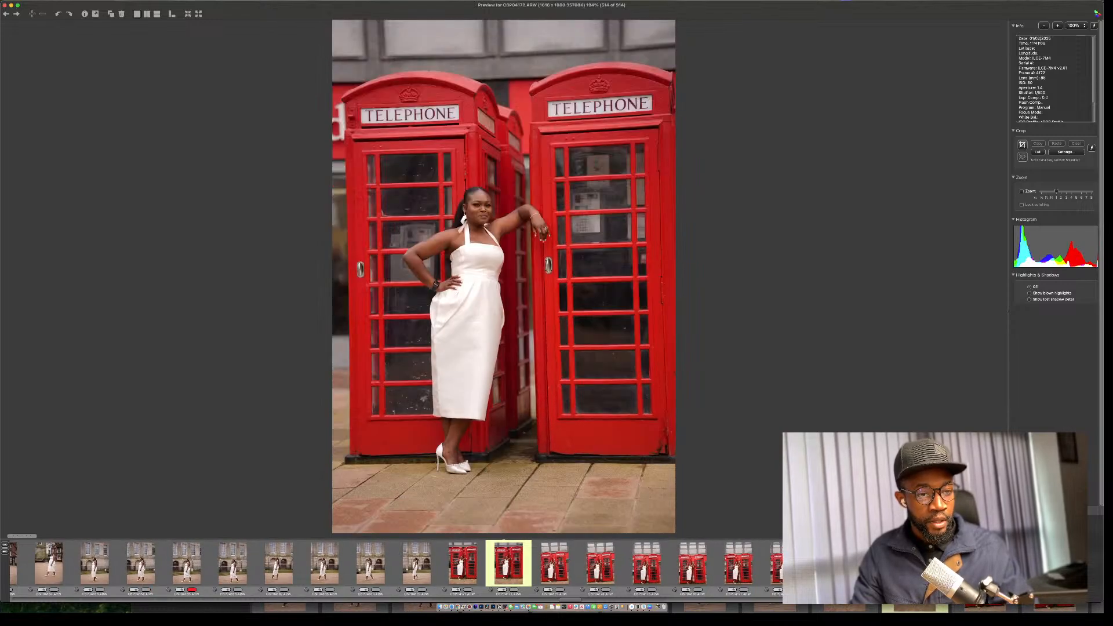
{"action": "key", "text": "Right"}
{"action": "key", "text": "Right"}
{"action": "key", "text": "Right"}
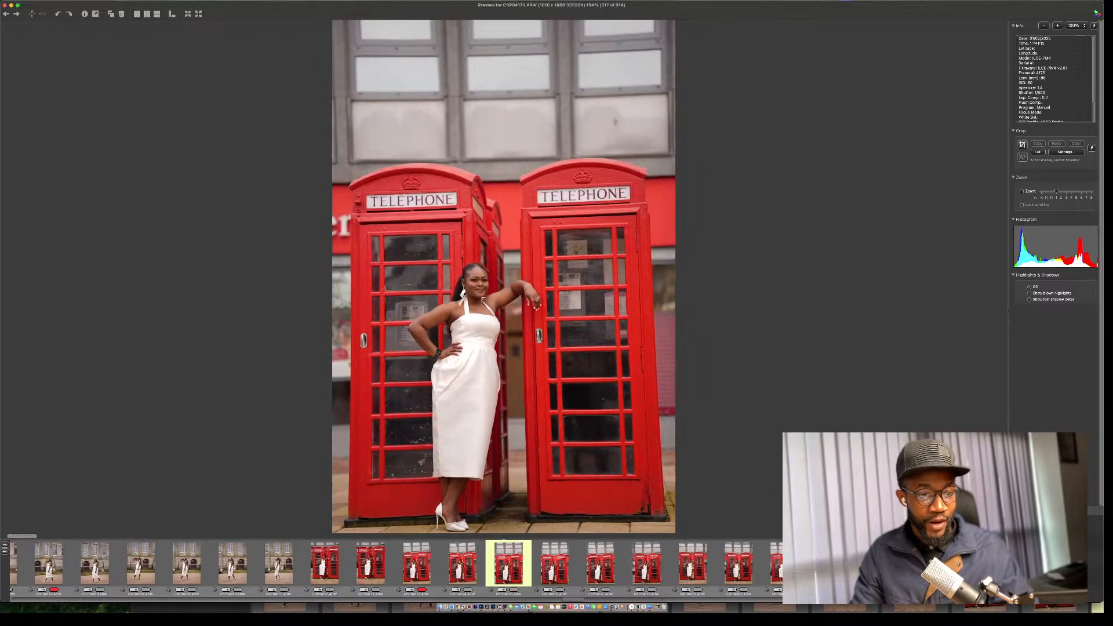
Review the smiling telephone-box frames and mark CBP04181, with the bride smiling at the camera, with the red color class.
{"action": "key", "text": "Right"}
{"action": "key", "text": "Right"}
{"action": "key", "text": "Right"}
{"action": "key", "text": "Right"}
{"action": "key", "text": "Right"}
{"action": "key", "text": "Right"}
{"action": "key", "text": "Right"}
{"action": "key", "text": "Right"}
{"action": "key", "text": "Right"}
{"action": "key", "text": "Right"}
{"action": "key", "text": "Right"}
{"action": "key", "text": "Right"}
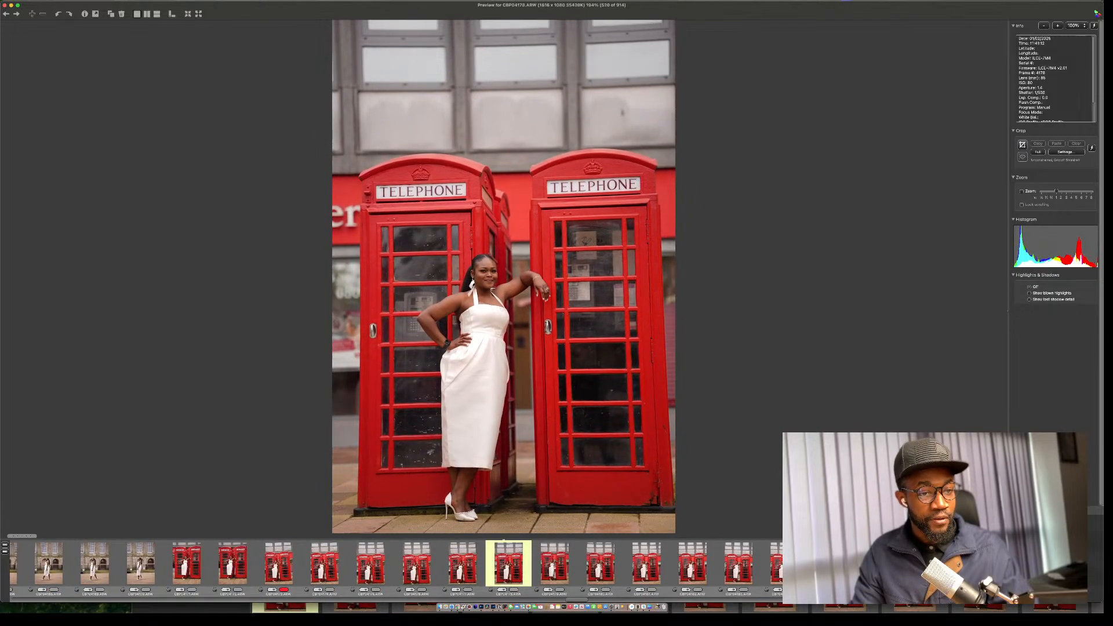
{"action": "key", "text": "Left"}
{"action": "key", "text": "Left"}
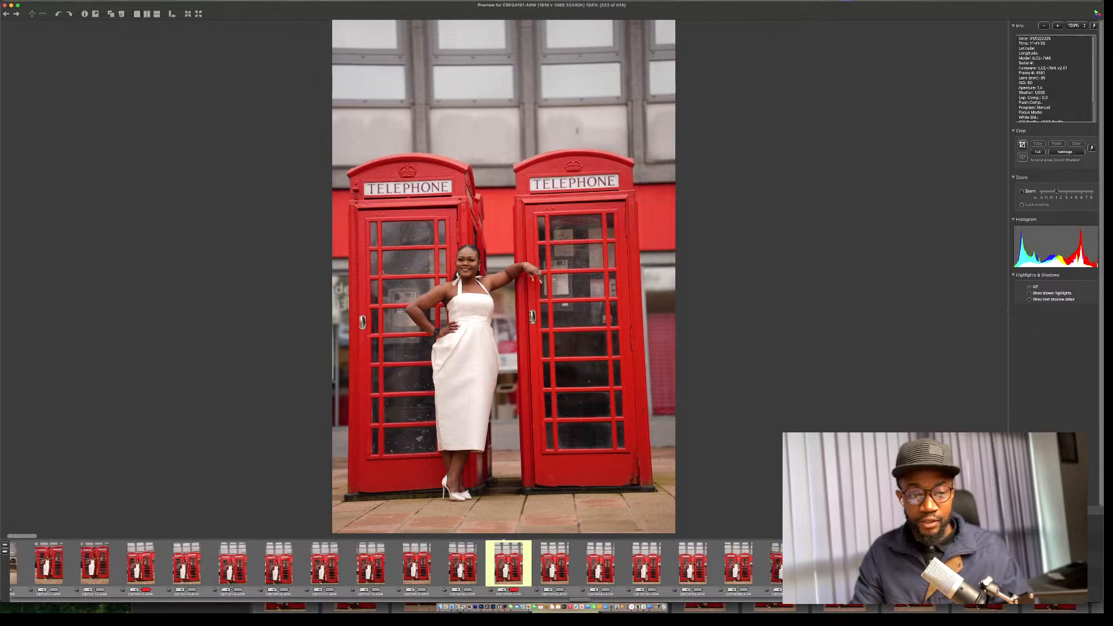
Look through the following front-on telephone-box frames, comparing the bride's more serious expressions.
{"action": "key", "text": "Right"}
{"action": "key", "text": "Right"}
{"action": "key", "text": "Right"}
{"action": "key", "text": "Right"}
{"action": "key", "text": "Right"}
{"action": "key", "text": "Right"}
{"action": "key", "text": "Right"}
{"action": "key", "text": "Right"}
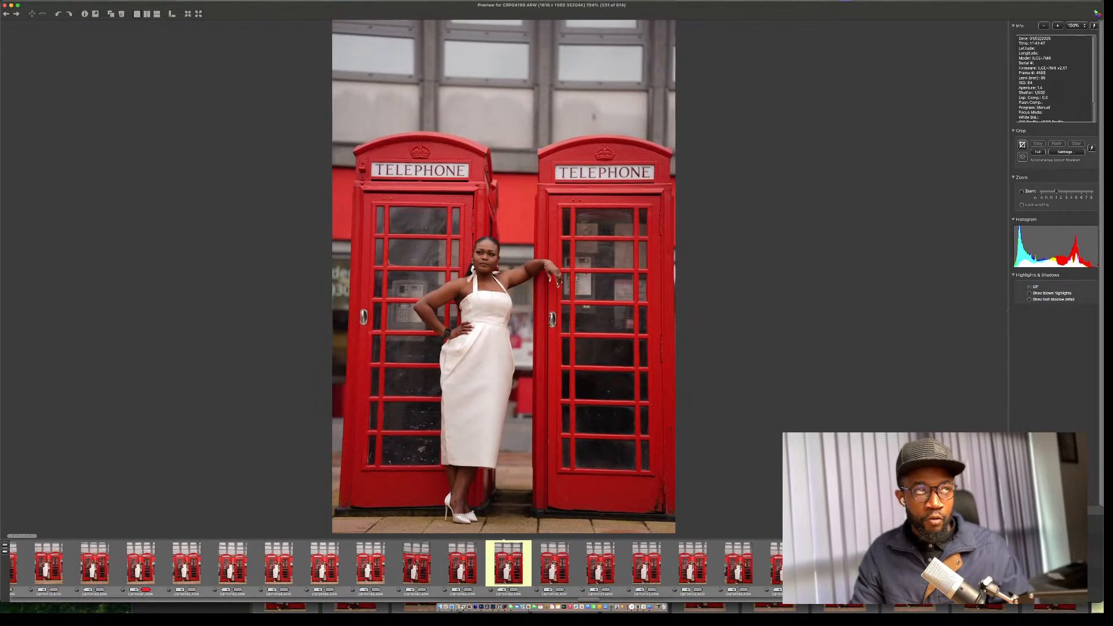
{"action": "key", "text": "Right"}
{"action": "key", "text": "Right"}
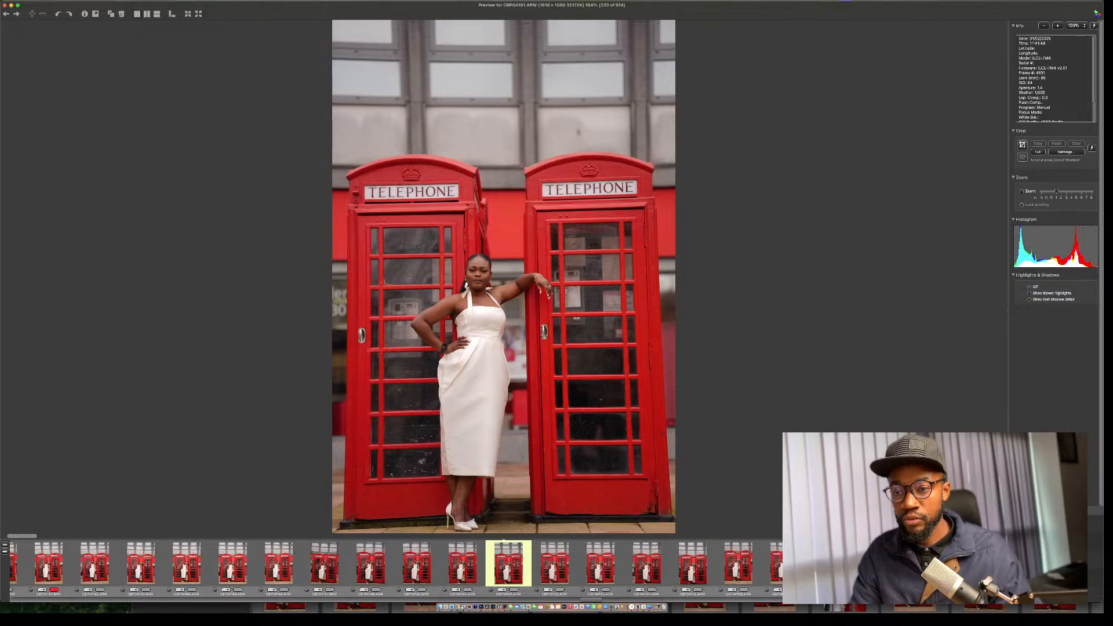
{"action": "key", "text": "Right"}
{"action": "key", "text": "Right"}
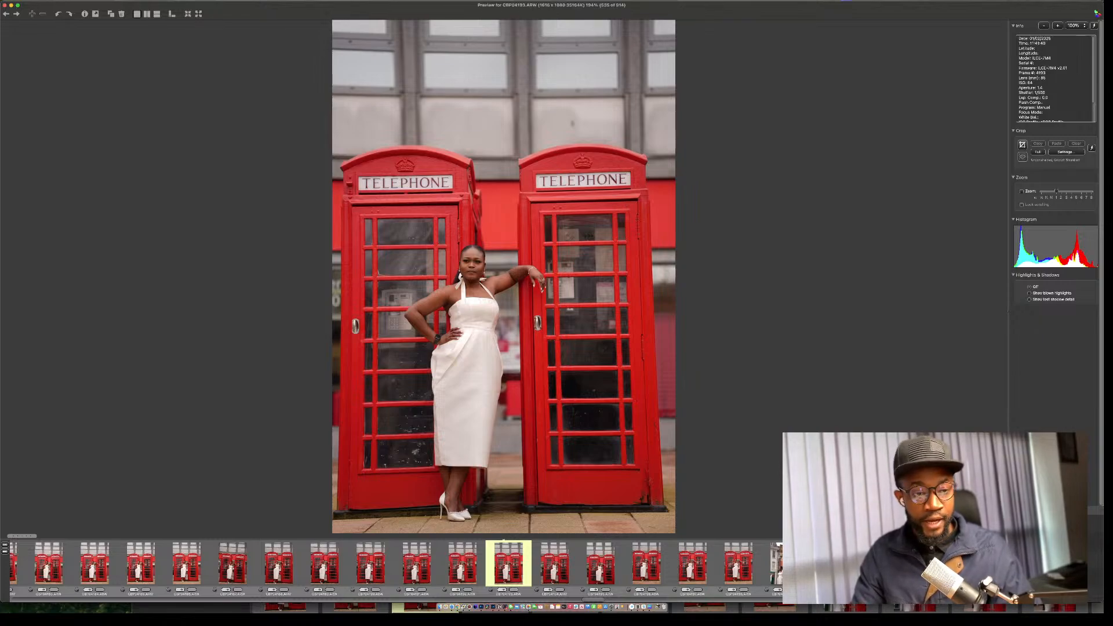
Mark the last front-on frame of the bride glancing down between the telephone boxes with the red color class.
{"action": "key", "text": "Right"}
{"action": "key", "text": "Right"}
{"action": "key", "text": "Right"}
{"action": "key", "text": "Right"}
{"action": "key", "text": "Right"}
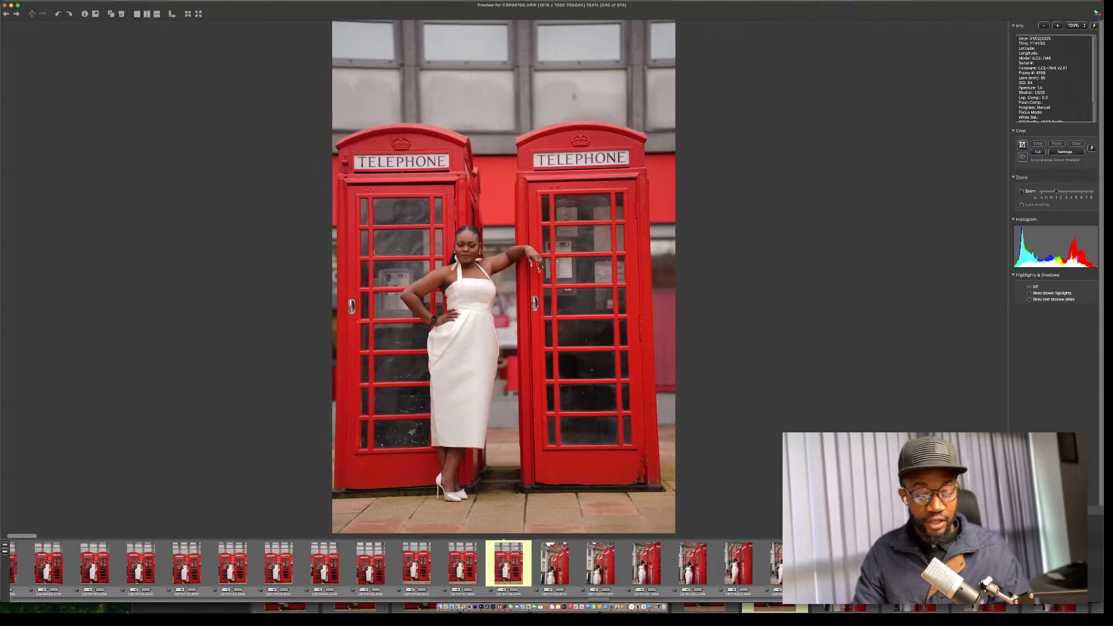
{"action": "key", "text": "Left"}
{"action": "key", "text": "Right"}
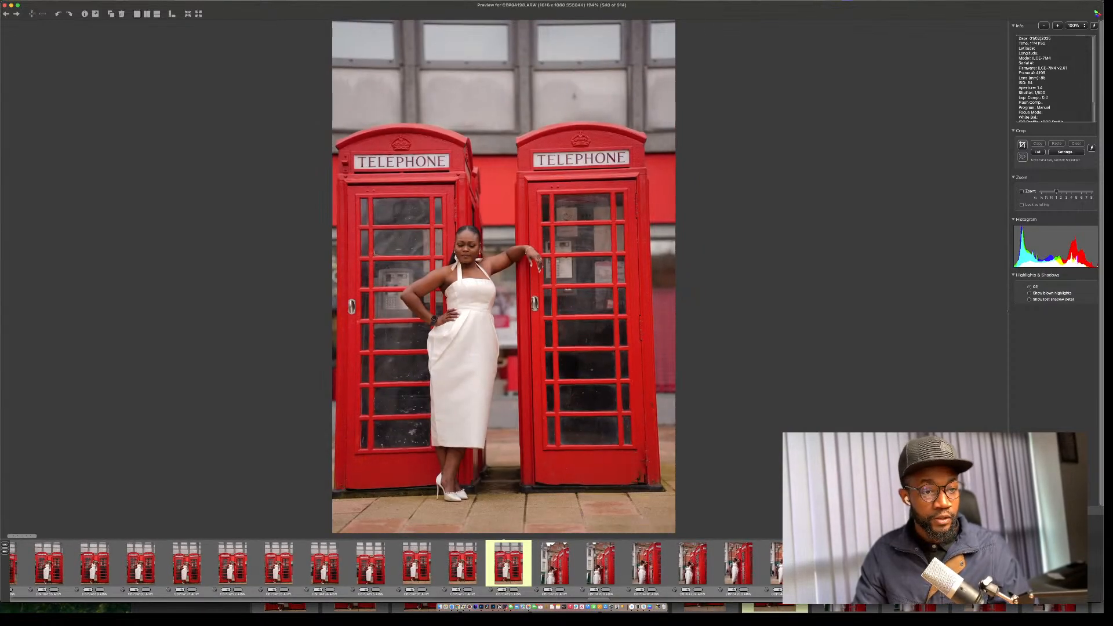
Compare the first side-angle profile frames of the bride beside the telephone boxes with the preceding front-on frames.
{"action": "key", "text": "Right"}
{"action": "key", "text": "Right"}
{"action": "key", "text": "Right"}
{"action": "key", "text": "Right"}
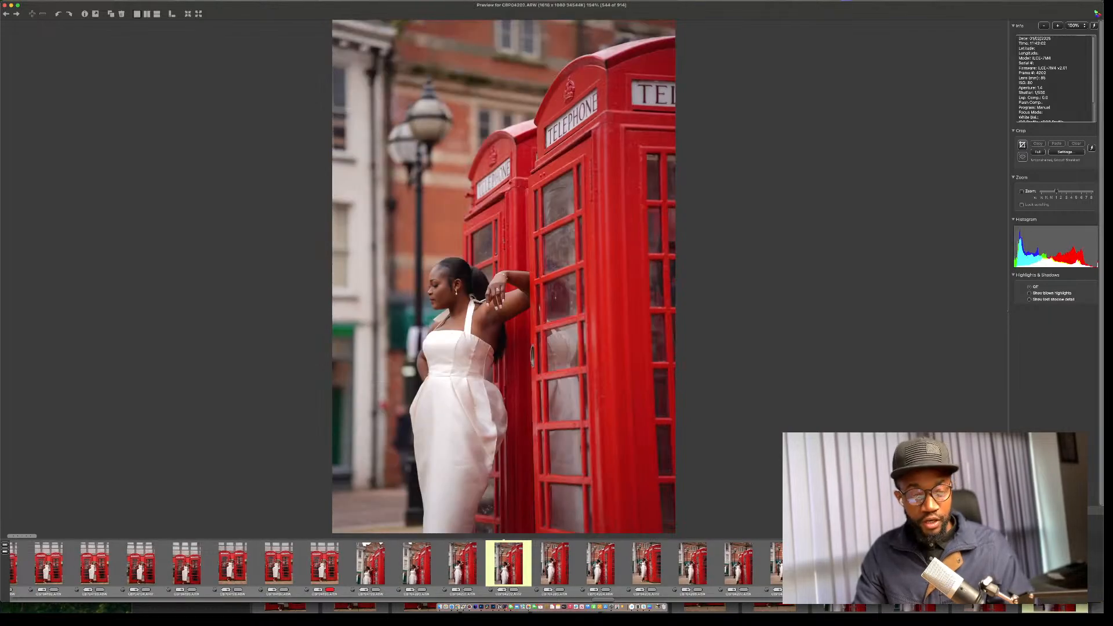
{"action": "key", "text": "Left"}
{"action": "key", "text": "Left"}
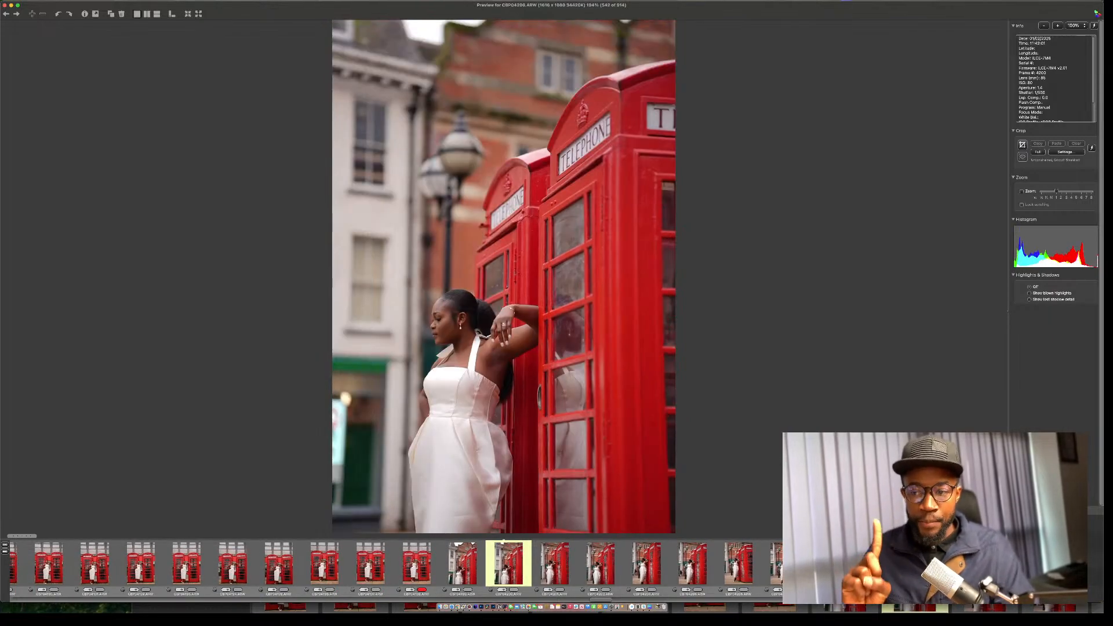
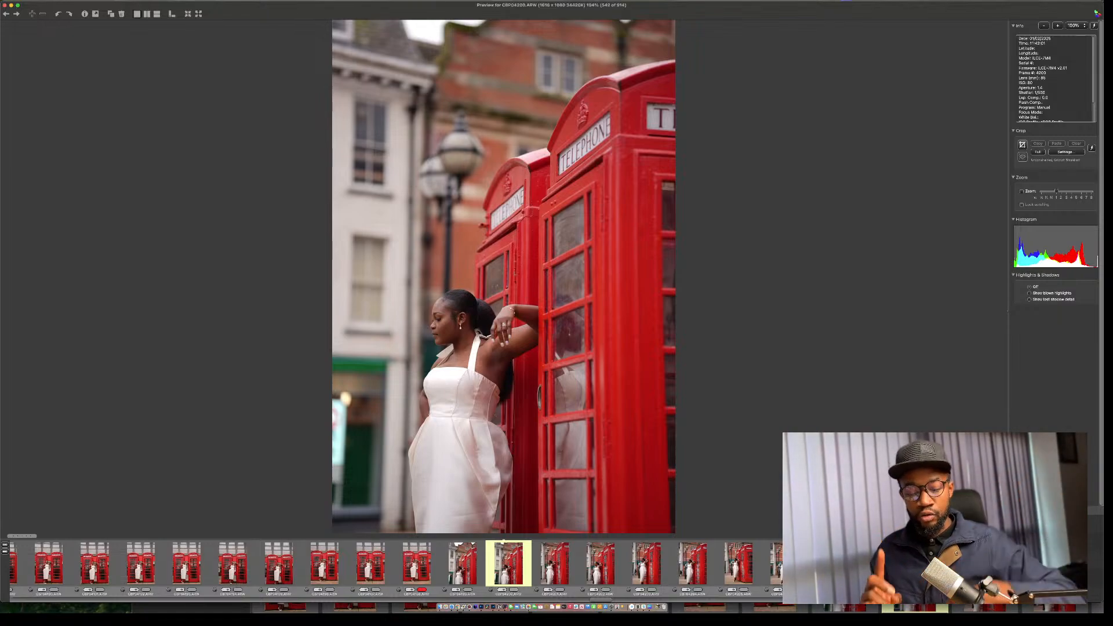
{"action": "key", "text": "Left"}
{"action": "key", "text": "Left"}
{"action": "key", "text": "Left"}
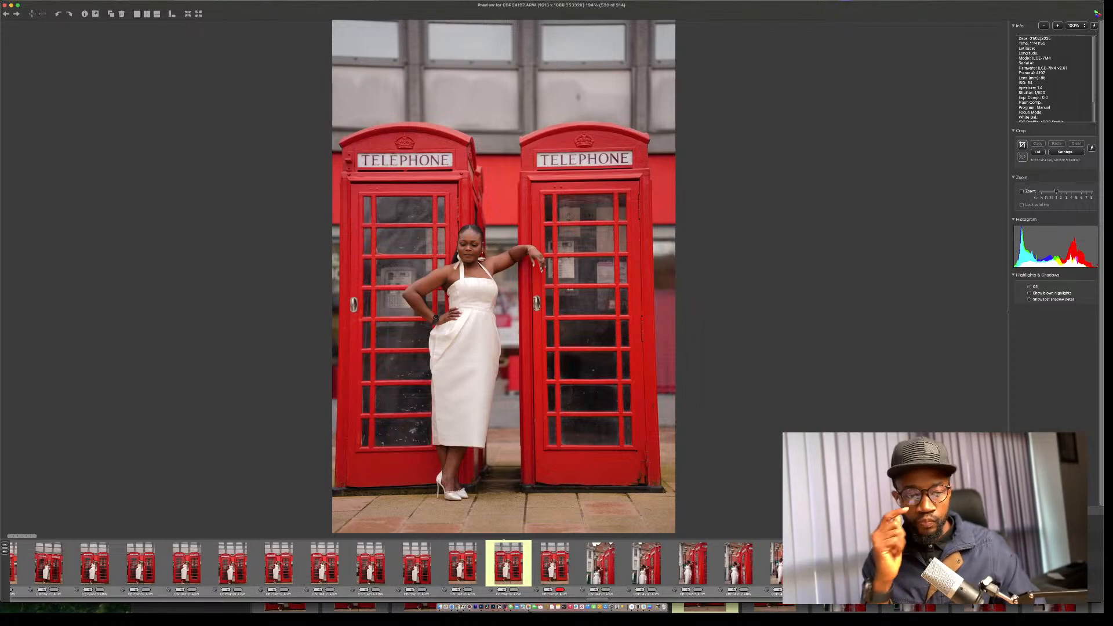
{"action": "key", "text": "Right"}
{"action": "key", "text": "Right"}
{"action": "key", "text": "Right"}
{"action": "key", "text": "Right"}
{"action": "key", "text": "Left"}
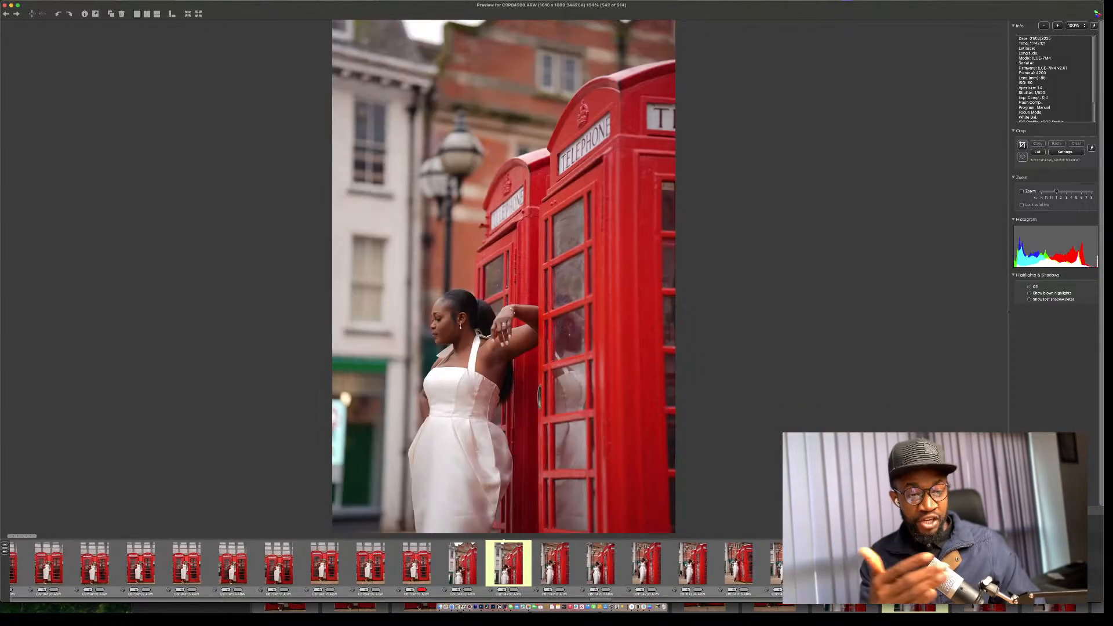
Mark the third side-angle profile frame of the bride leaning on the telephone box beside the street lamp with the red color class.
{"action": "key", "text": "Right"}
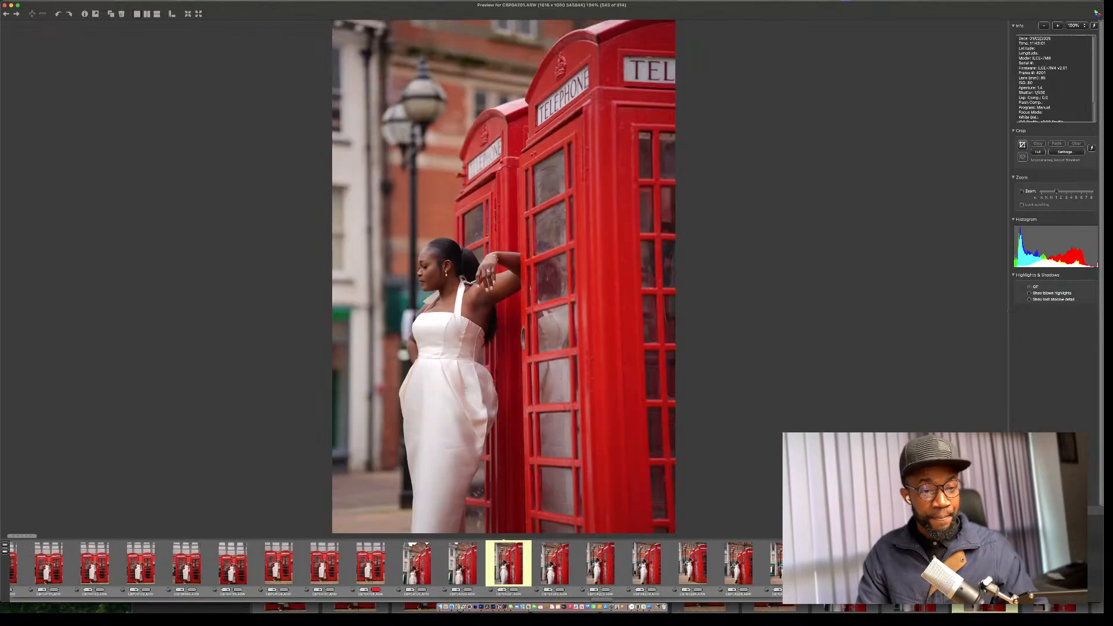
{"action": "key", "text": "Right"}
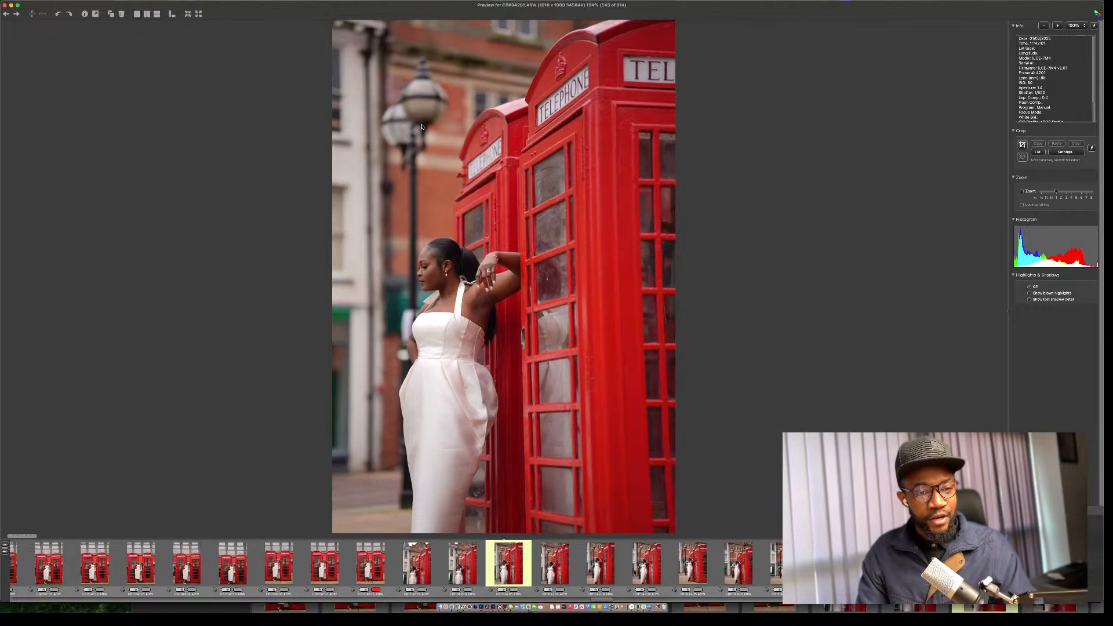
{"action": "key", "text": "Right"}
{"action": "key", "text": "Right"}
{"action": "key", "text": "Right"}
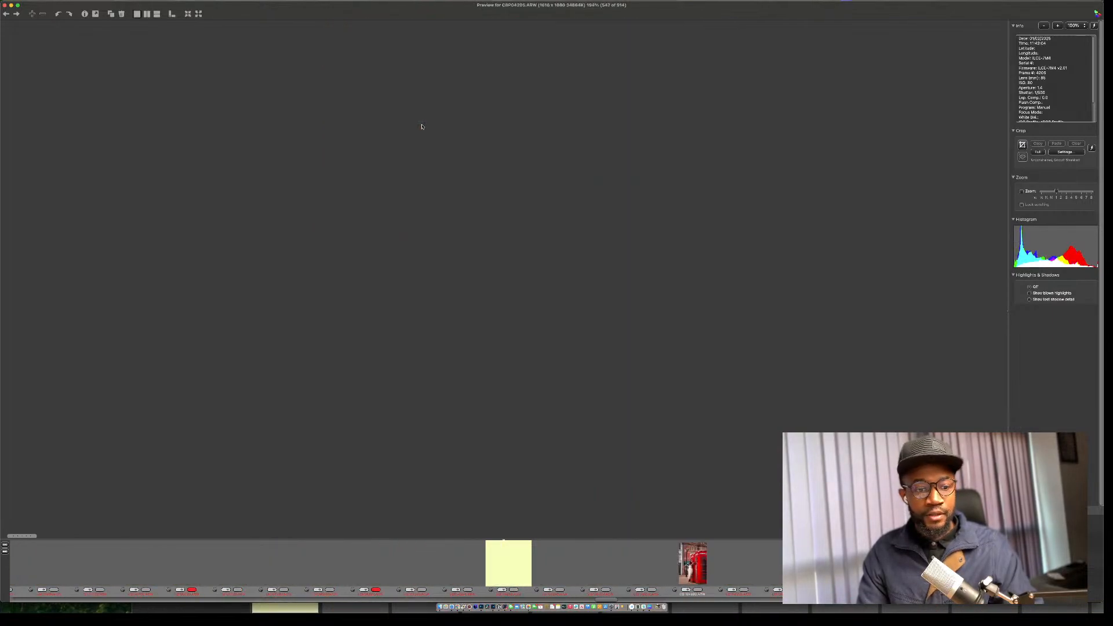
{"action": "key", "text": "Right"}
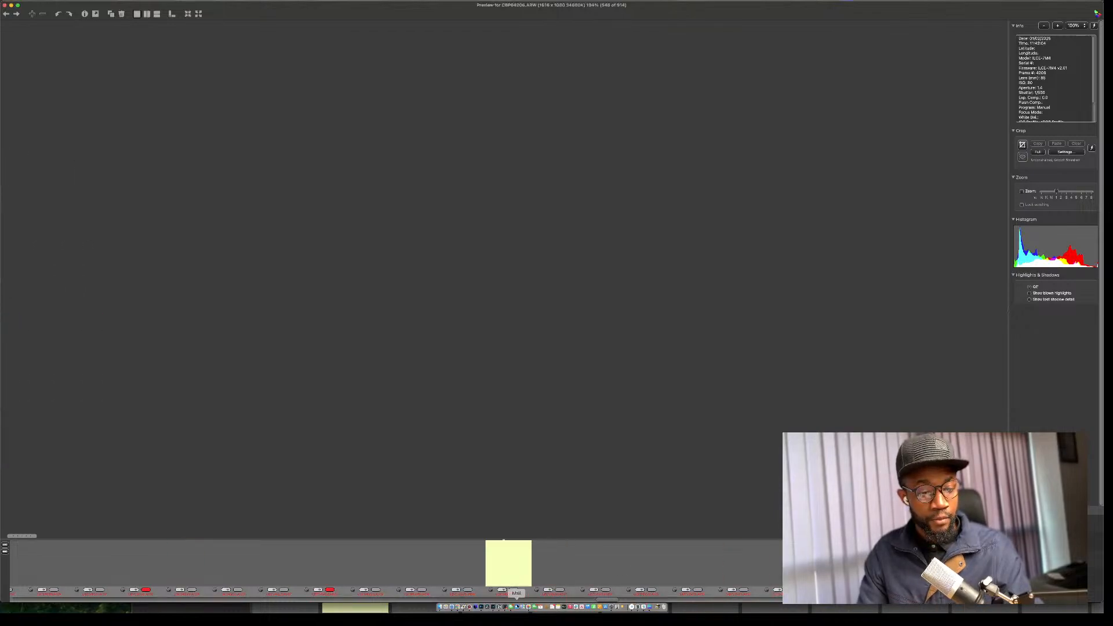
Quit and relaunch Photo Mechanic, declining the offered update.
{"action": "right_click", "coordinate": [462, 607]}
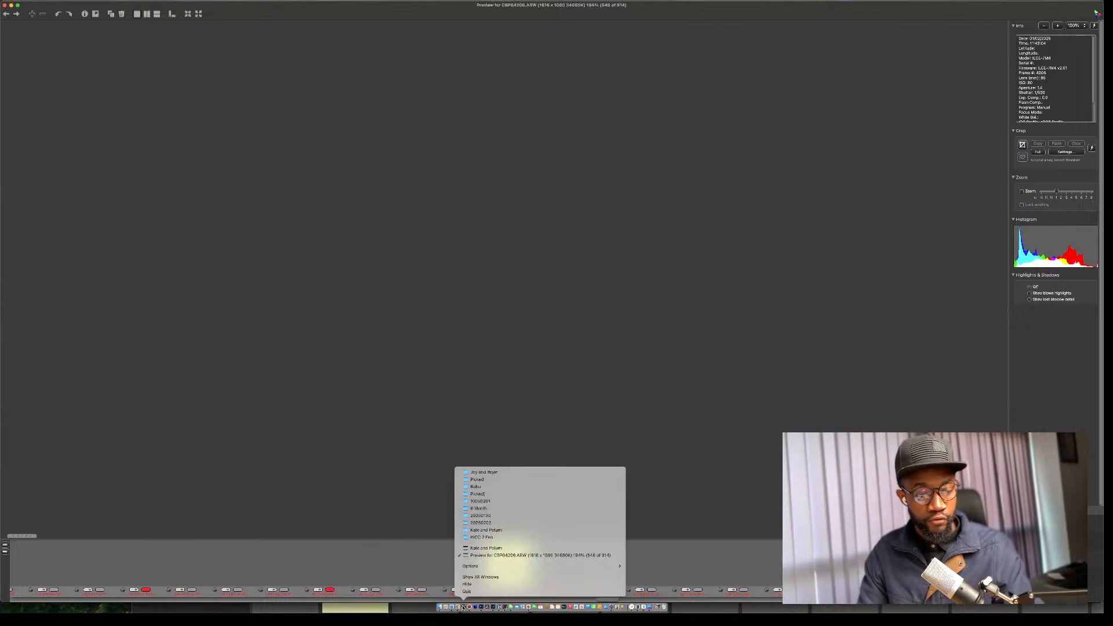
{"action": "left_click", "coordinate": [466, 592]}
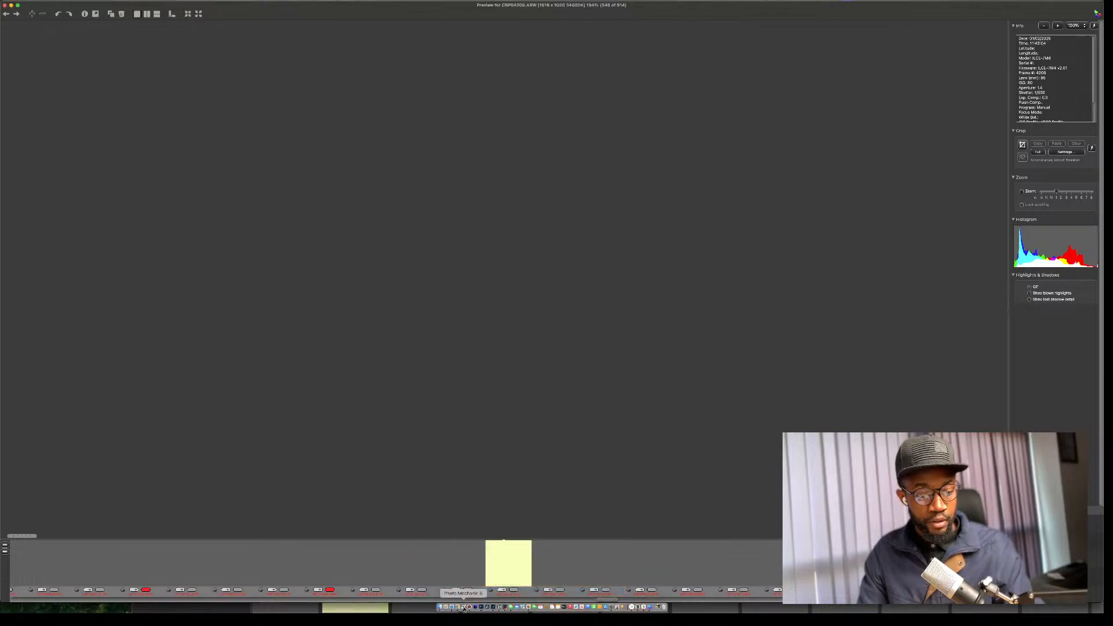
{"action": "right_click", "coordinate": [465, 607]}
{"action": "left_click", "coordinate": [468, 591]}
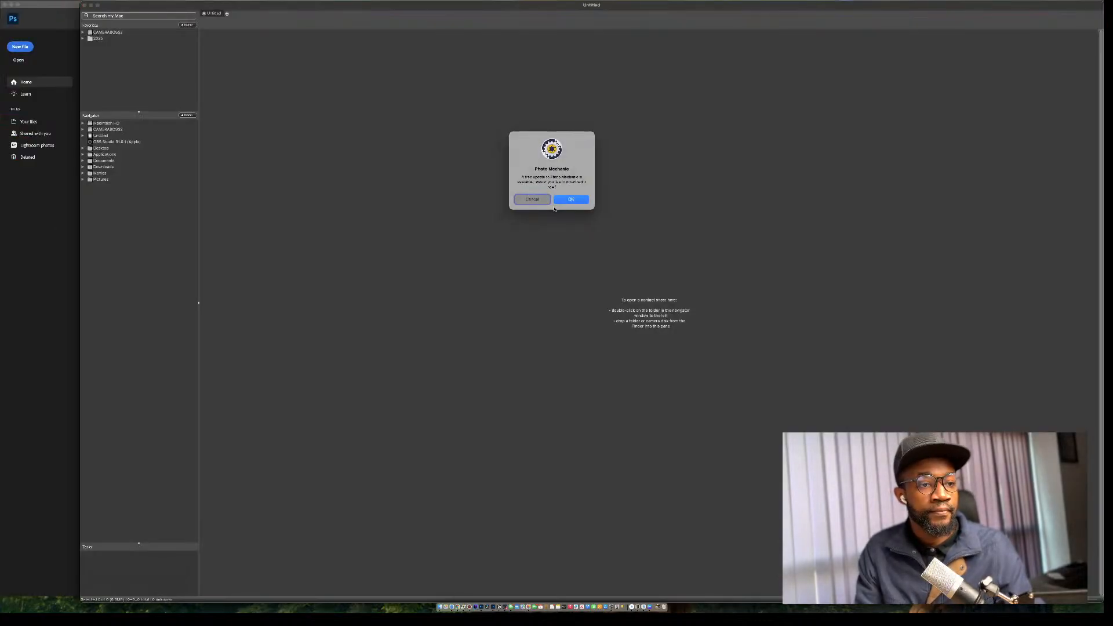
{"action": "left_click", "coordinate": [531, 200]}
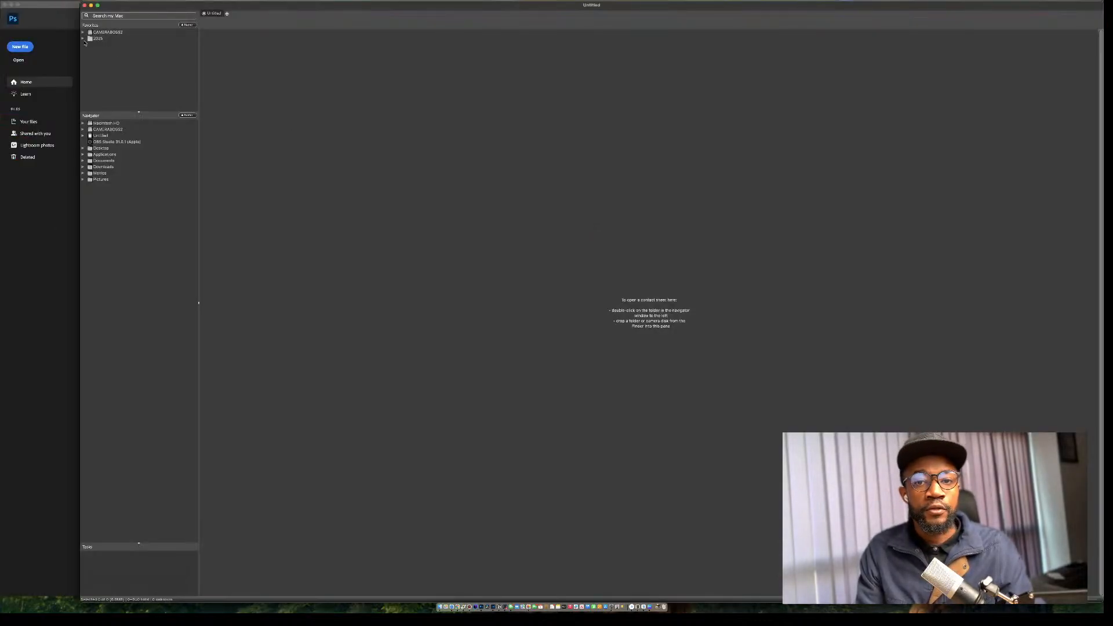
Open the couple's wedding folder from the Feb folder under the 2025 favorite as a contact sheet.
{"action": "left_click", "coordinate": [83, 38]}
{"action": "left_click", "coordinate": [88, 46]}
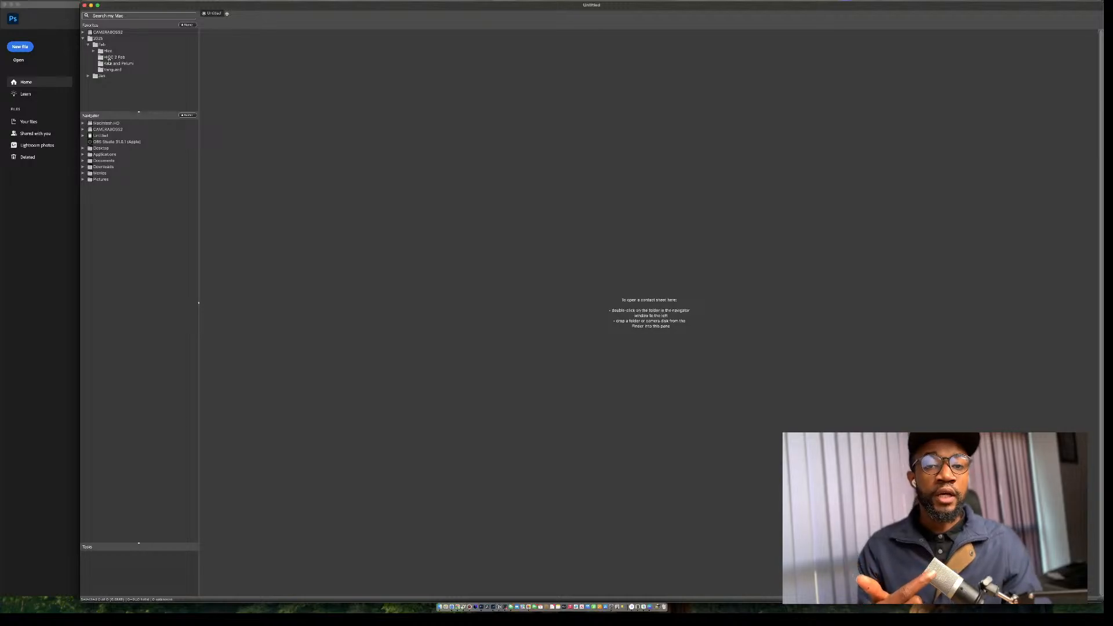
{"action": "left_click", "coordinate": [115, 64]}
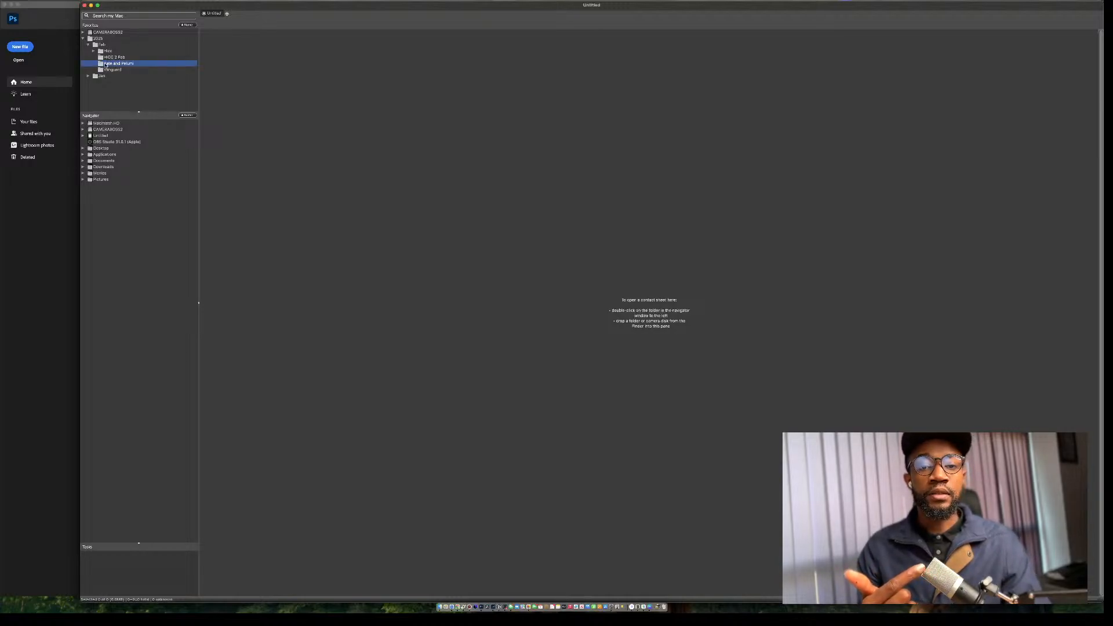
{"action": "double_click", "coordinate": [115, 65]}
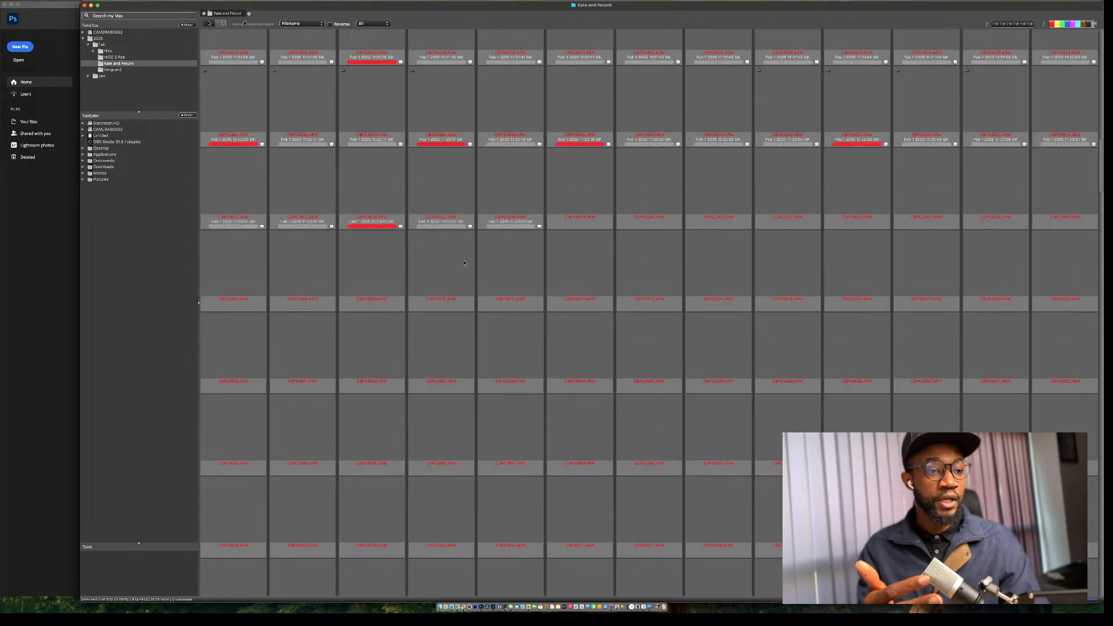
Find the last red-marked front-on telephone-box frame in the contact sheet and open it in the preview.
{"action": "scroll", "coordinate": [464, 263], "scroll_direction": "down", "scroll_amount": 20}
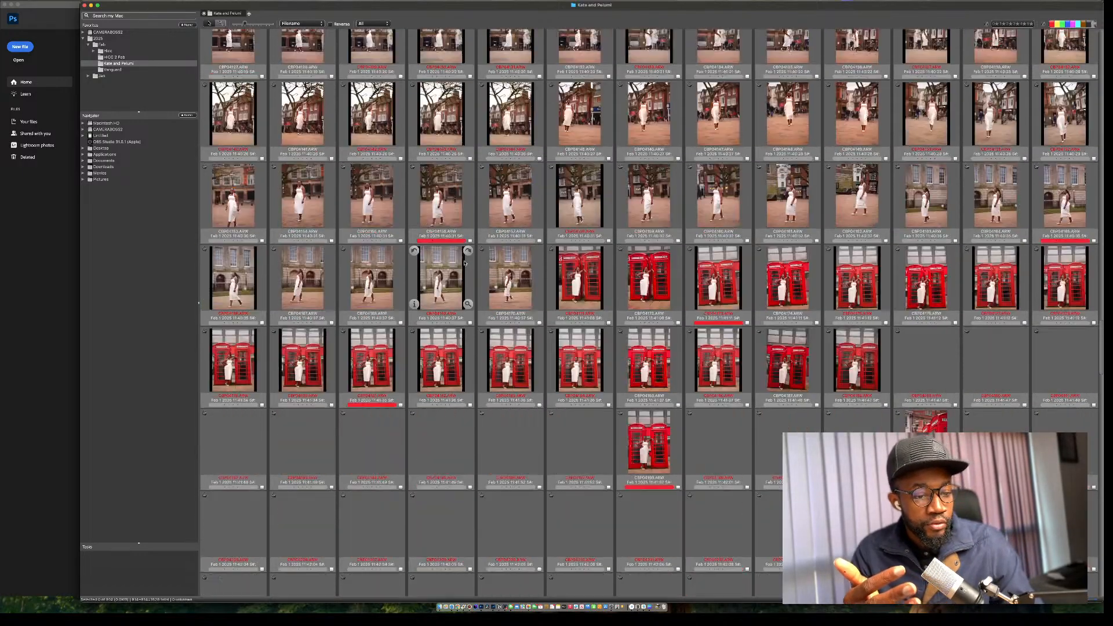
{"action": "scroll", "coordinate": [464, 263], "scroll_direction": "down", "scroll_amount": 3}
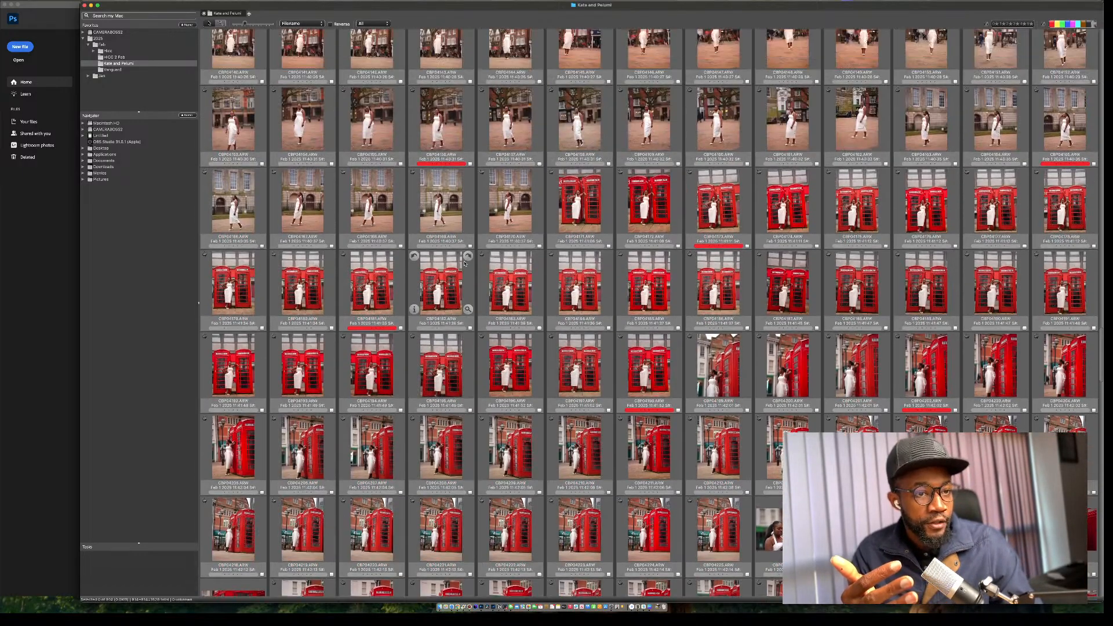
{"action": "scroll", "coordinate": [464, 263], "scroll_direction": "down", "scroll_amount": 1}
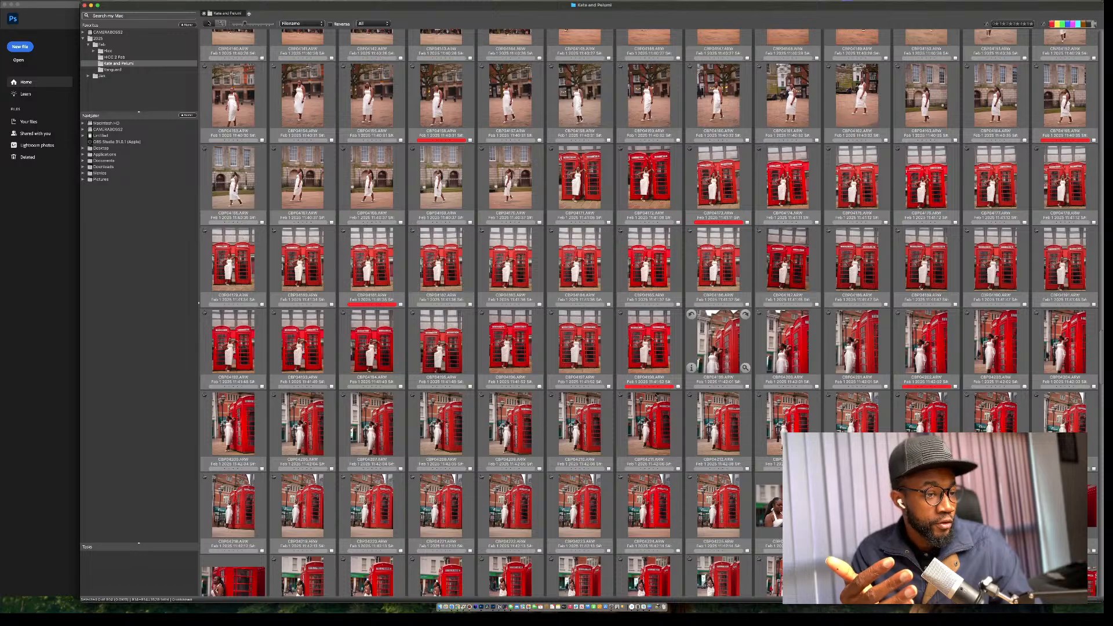
{"action": "left_click", "coordinate": [650, 346]}
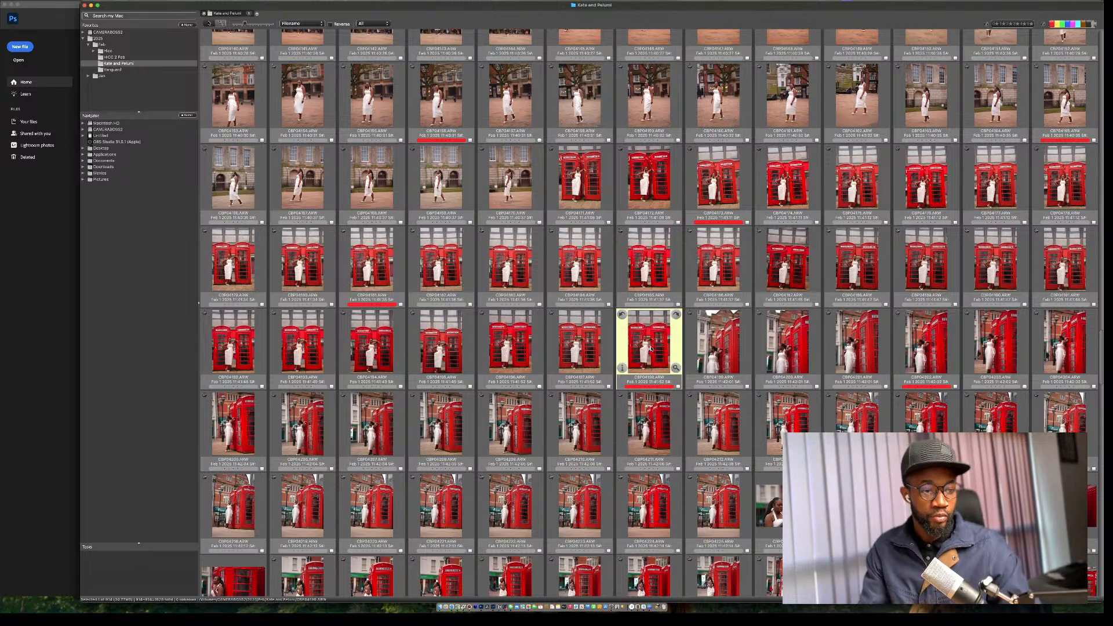
{"action": "double_click", "coordinate": [650, 347]}
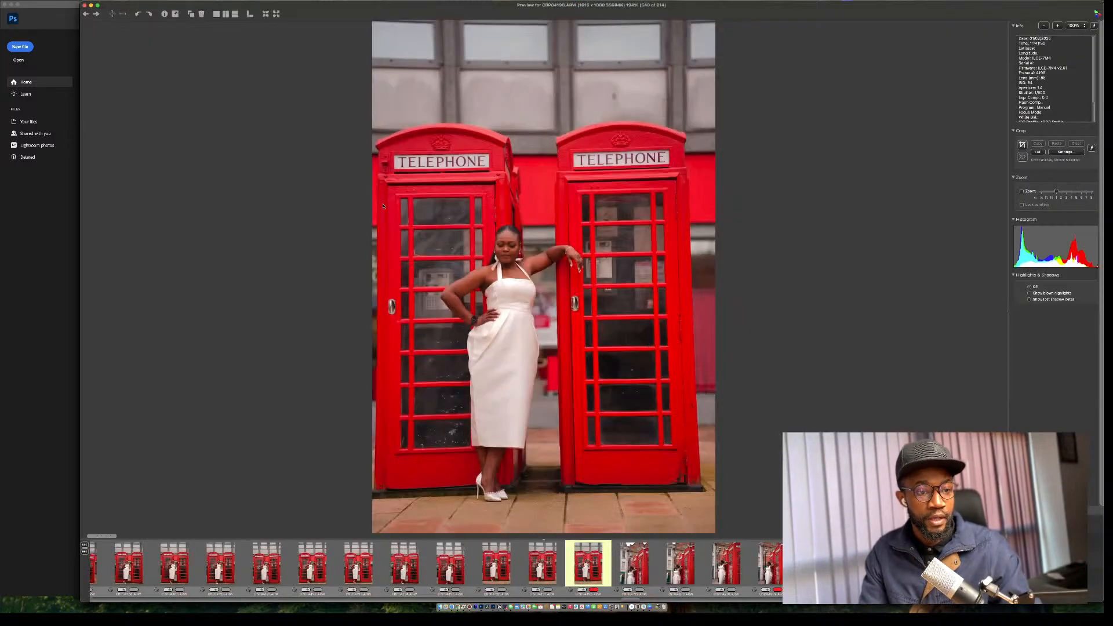
Mark CBP04208, the full-length profile frame of the bride leaning on the telephone box, with the red color class.
{"action": "key", "text": "Right"}
{"action": "key", "text": "Right"}
{"action": "key", "text": "Right"}
{"action": "key", "text": "Right"}
{"action": "key", "text": "Right"}
{"action": "key", "text": "Right"}
{"action": "key", "text": "Right"}
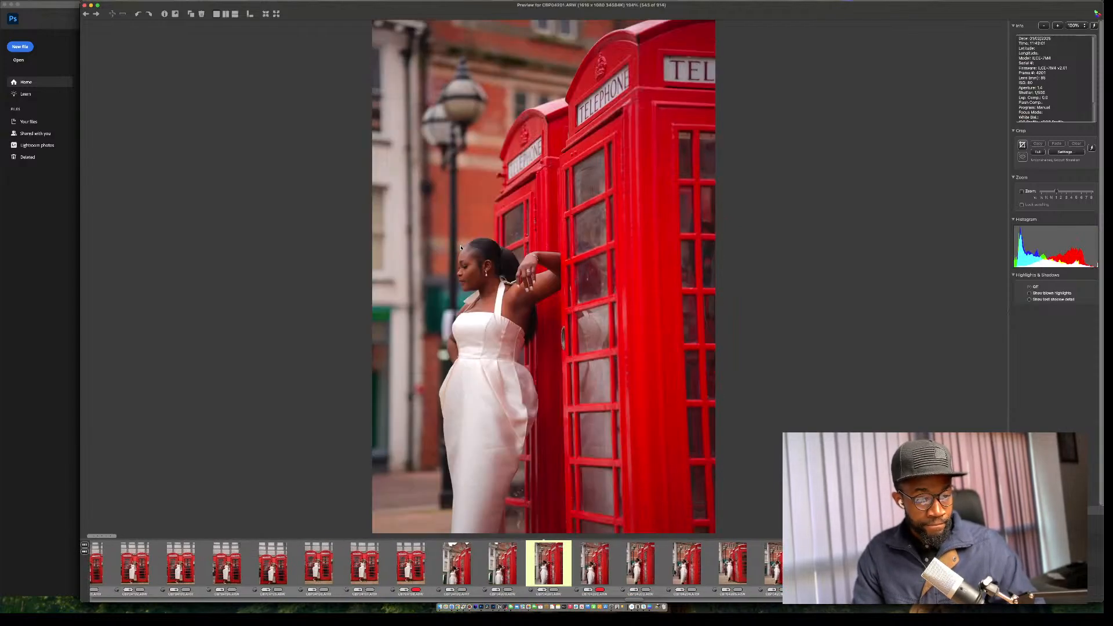
{"action": "key", "text": "Right"}
{"action": "key", "text": "Right"}
{"action": "key", "text": "Right"}
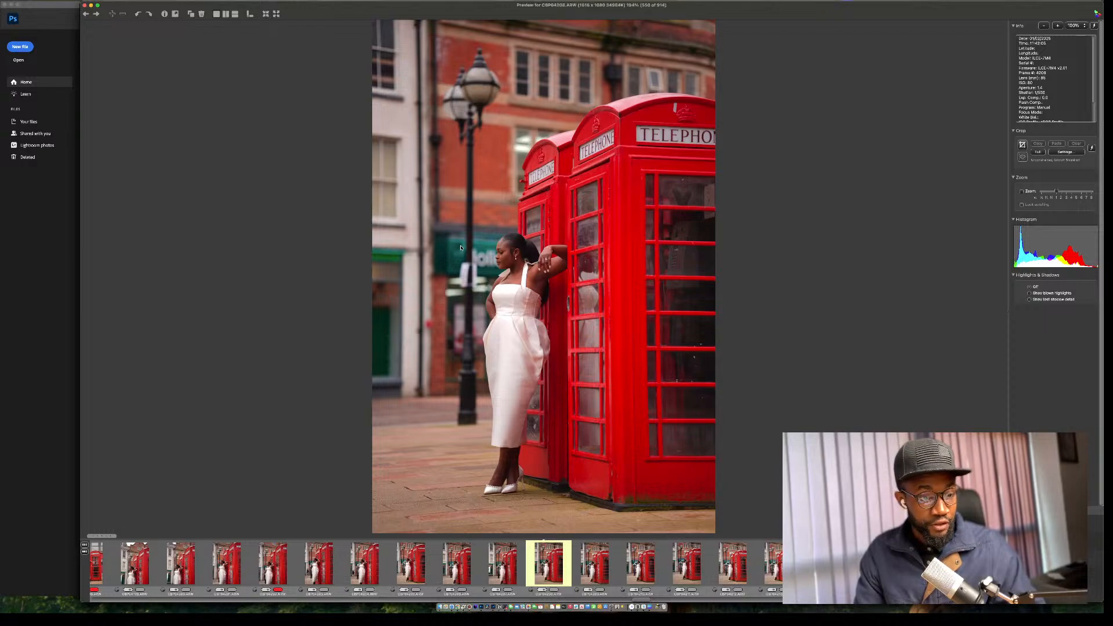
Compare the full-length frames of the bride leaning on the telephone box up to CBP04225 and mark CBP04223 with the red color class.
{"action": "key", "text": "Right"}
{"action": "key", "text": "Right"}
{"action": "key", "text": "Right"}
{"action": "key", "text": "Right"}
{"action": "key", "text": "Right"}
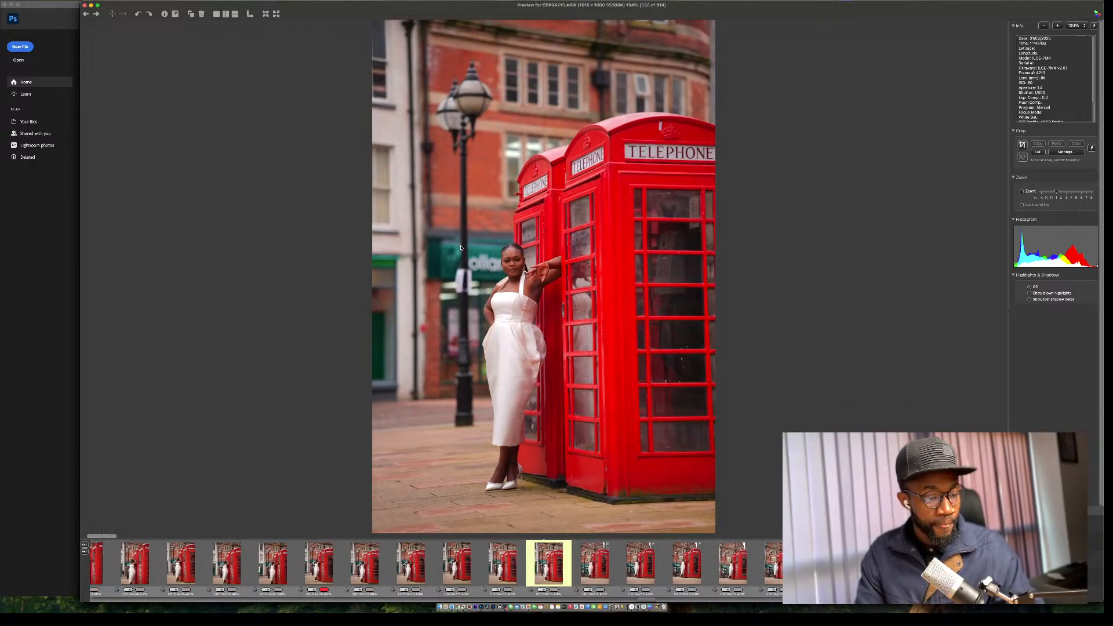
{"action": "key", "text": "Right"}
{"action": "key", "text": "Right"}
{"action": "key", "text": "Right"}
{"action": "key", "text": "Right"}
{"action": "key", "text": "Right"}
{"action": "key", "text": "Right"}
{"action": "key", "text": "Right"}
{"action": "key", "text": "Right"}
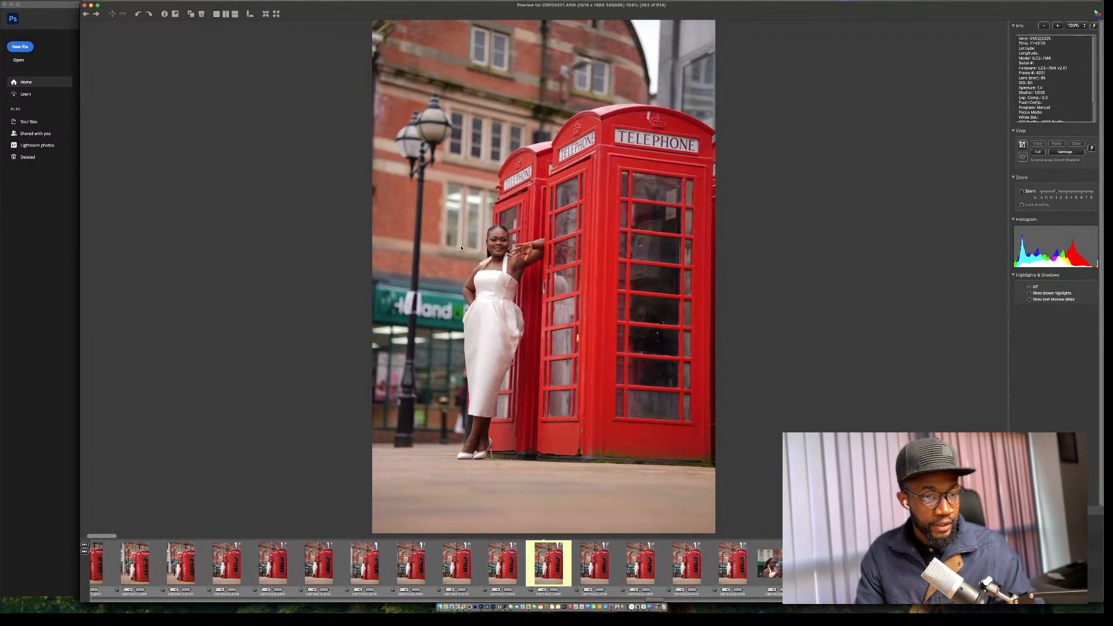
{"action": "key", "text": "Right"}
{"action": "key", "text": "Right"}
{"action": "key", "text": "Right"}
{"action": "key", "text": "Right"}
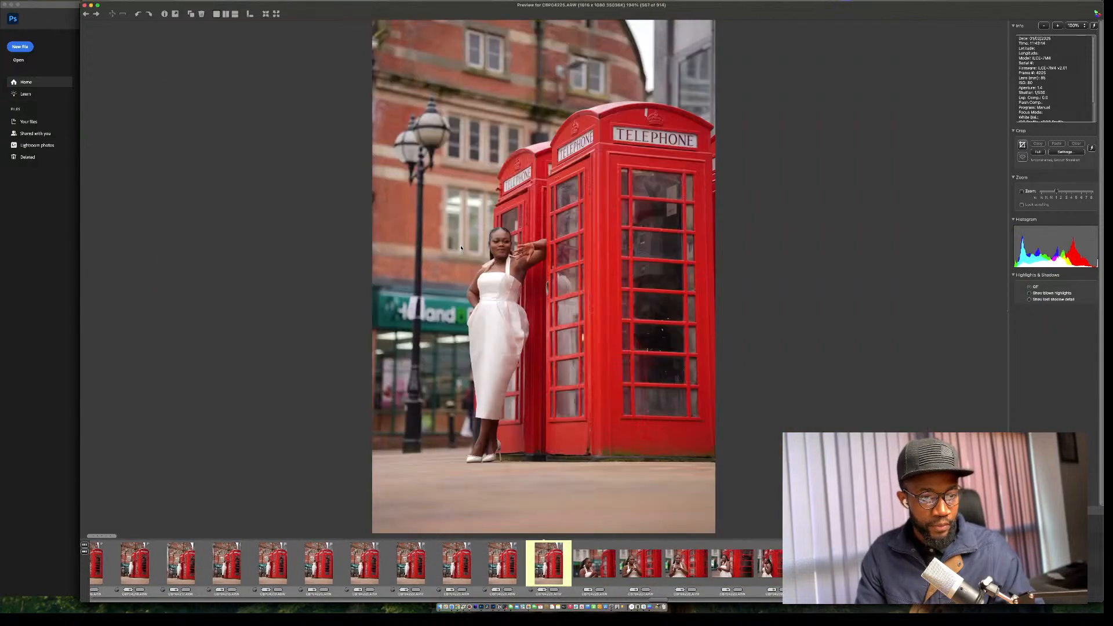
{"action": "key", "text": "Left"}
{"action": "key", "text": "Left"}
{"action": "key", "text": "Right"}
{"action": "key", "text": "Right"}
{"action": "key", "text": "Right"}
{"action": "key", "text": "Right"}
{"action": "key", "text": "Right"}
{"action": "key", "text": "Right"}
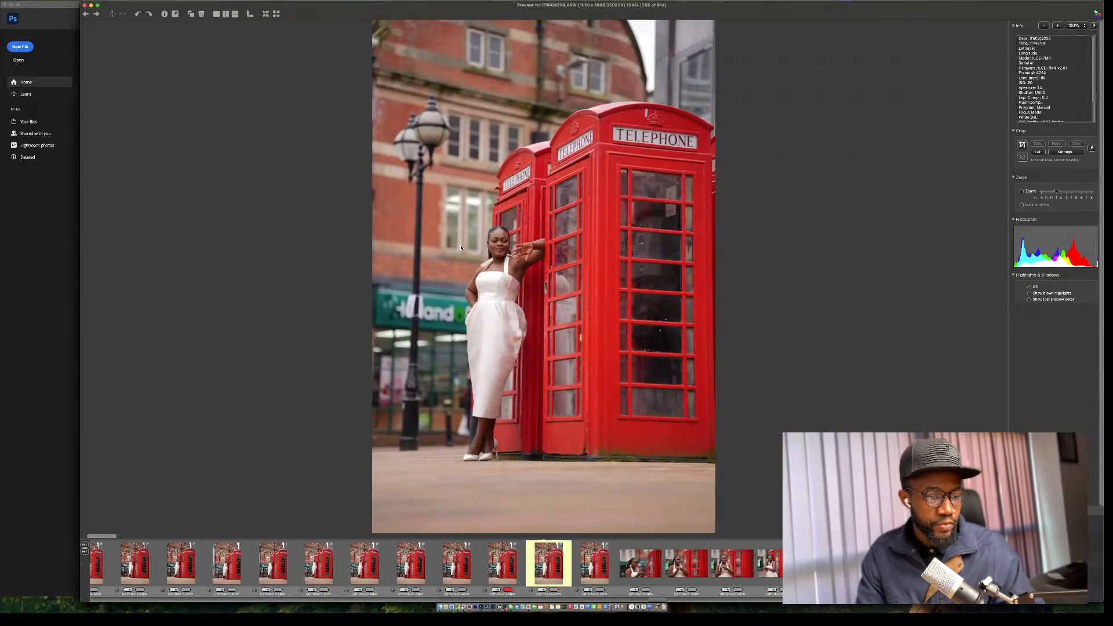
Mark CBP04237, the full-length frame of the bride laughing with her back against the telephone box, with the red color class.
{"action": "key", "text": "Right"}
{"action": "key", "text": "Right"}
{"action": "key", "text": "Right"}
{"action": "key", "text": "Right"}
{"action": "key", "text": "Right"}
{"action": "key", "text": "Right"}
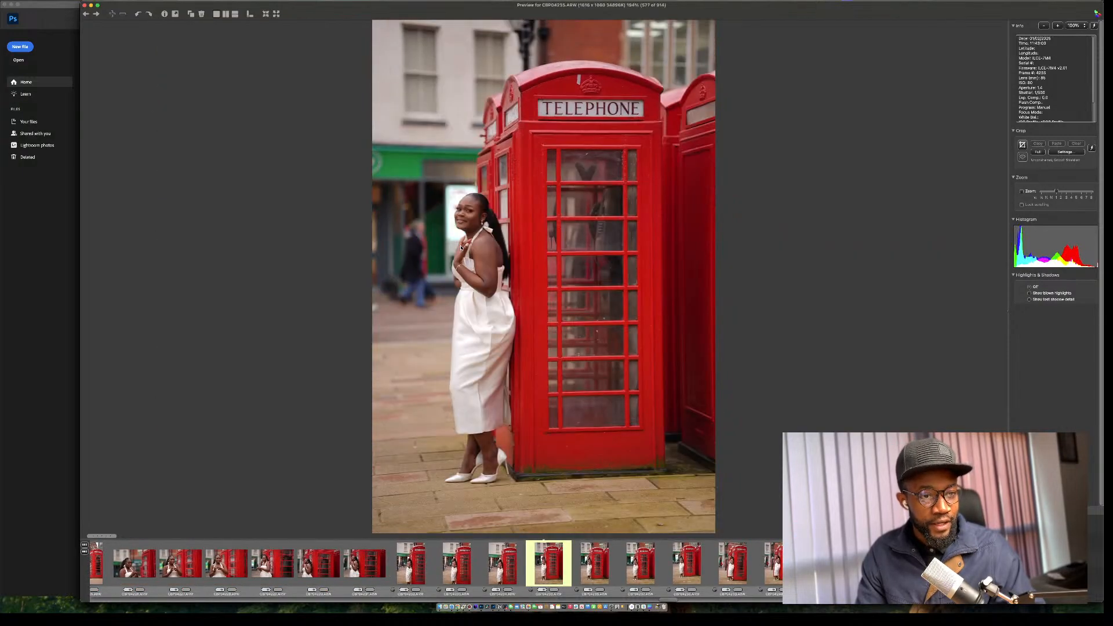
{"action": "key", "text": "Right"}
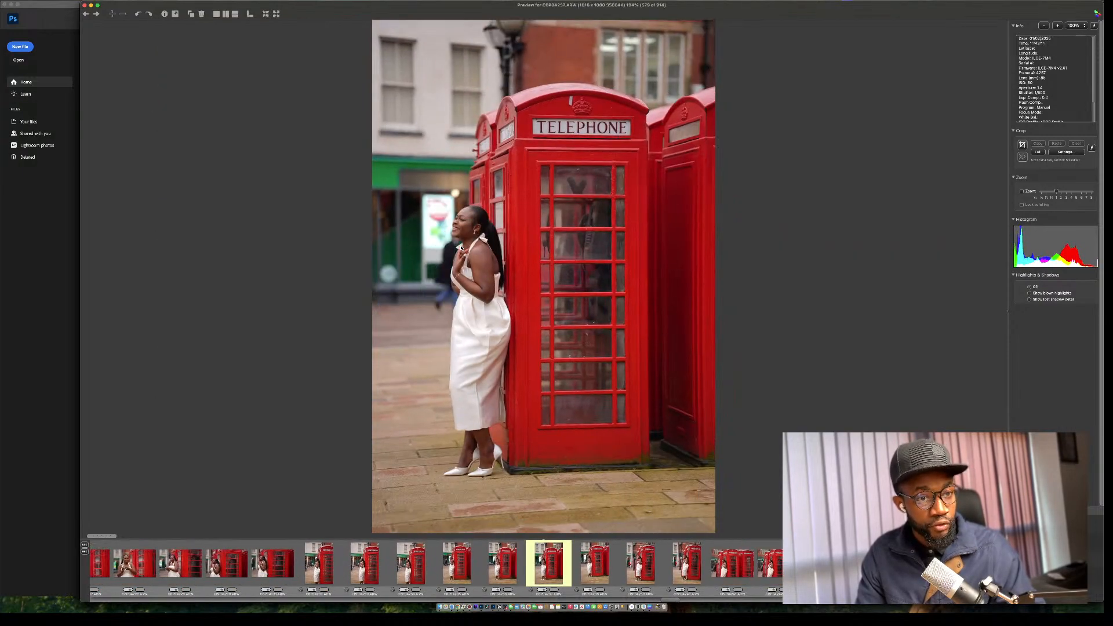
Mark CBP04243, the landscape frame of the bride looking away beside the row of telephone boxes, with the red color class.
{"action": "key", "text": "Right"}
{"action": "key", "text": "Right"}
{"action": "key", "text": "Right"}
{"action": "key", "text": "Right"}
{"action": "key", "text": "Right"}
{"action": "key", "text": "Right"}
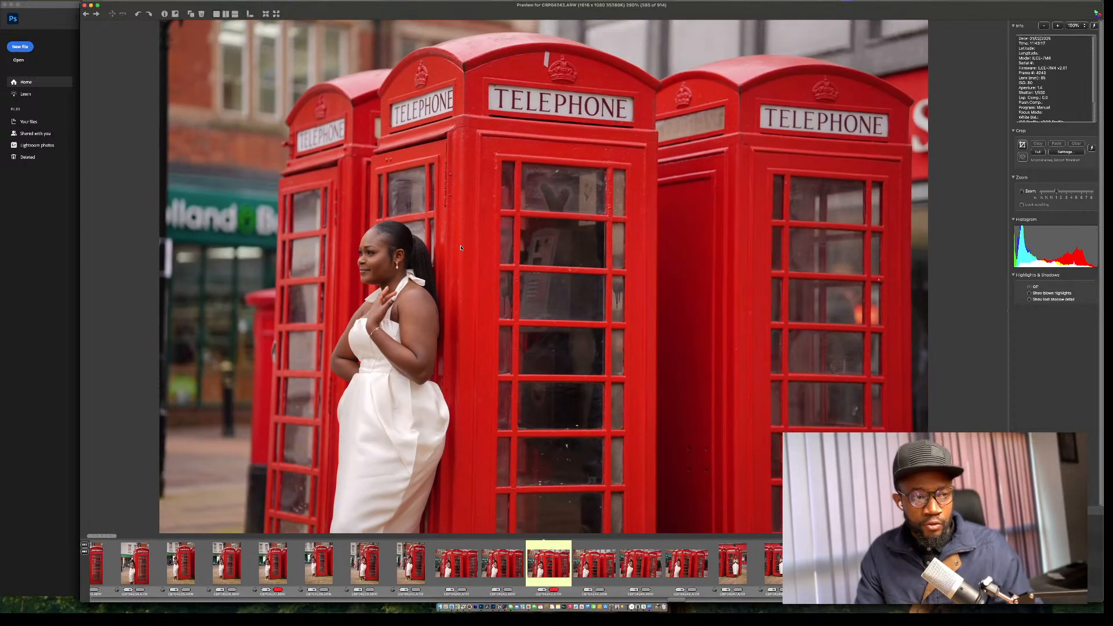
Review the remaining telephone-box frames and the bride's walking frames past the shopfronts up to CBP04269.
{"action": "key", "text": "Right"}
{"action": "key", "text": "Right"}
{"action": "key", "text": "Right"}
{"action": "key", "text": "Right"}
{"action": "key", "text": "Right"}
{"action": "key", "text": "Right"}
{"action": "key", "text": "Right"}
{"action": "key", "text": "Right"}
{"action": "key", "text": "Right"}
{"action": "key", "text": "Right"}
{"action": "key", "text": "Right"}
{"action": "key", "text": "Right"}
{"action": "key", "text": "Right"}
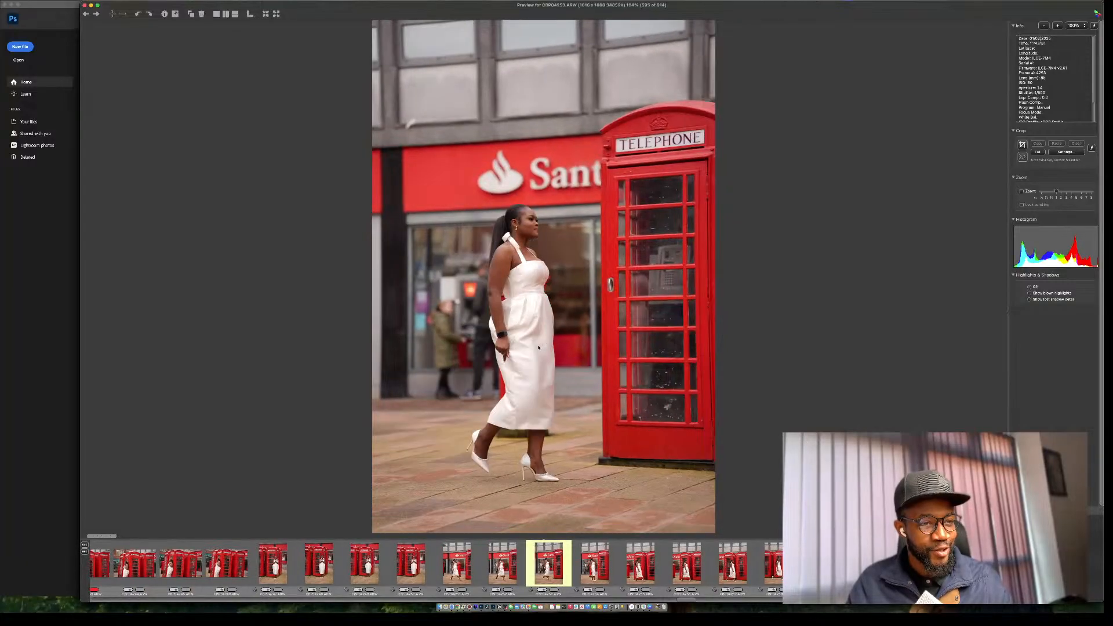
{"action": "key", "text": "Right"}
{"action": "key", "text": "Right"}
{"action": "key", "text": "Right"}
{"action": "key", "text": "Right"}
{"action": "key", "text": "Right"}
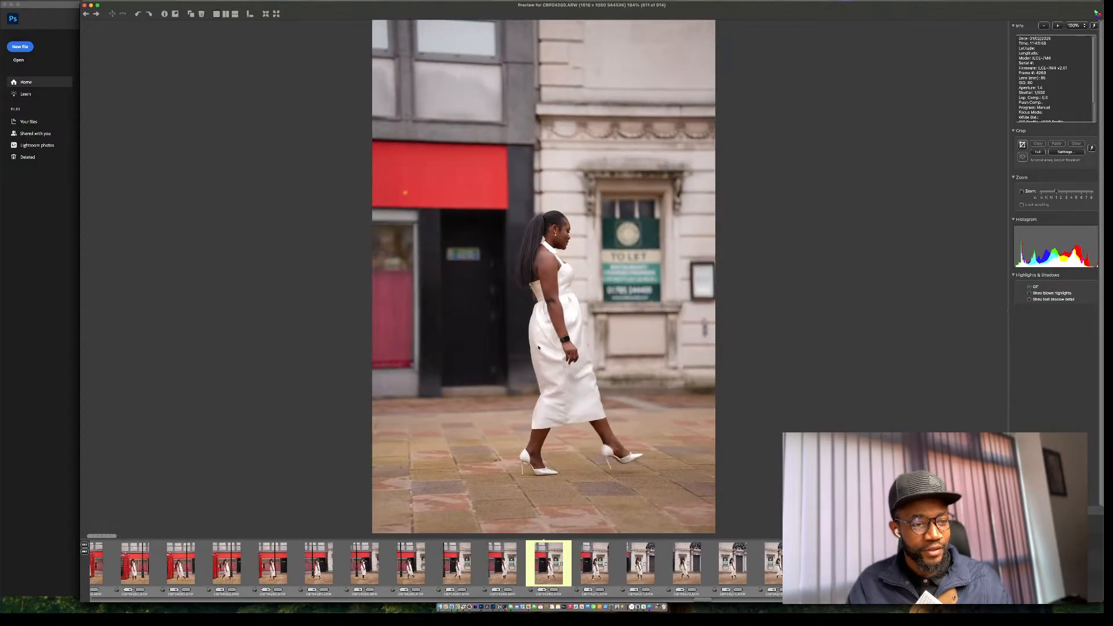
Review the walking and standing frames of the bride outside the stone building, continuing to the first frames between the telephone boxes.
{"action": "key", "text": "Right"}
{"action": "key", "text": "Right"}
{"action": "key", "text": "Right"}
{"action": "key", "text": "Right"}
{"action": "key", "text": "Right"}
{"action": "key", "text": "Right"}
{"action": "key", "text": "Right"}
{"action": "key", "text": "Right"}
{"action": "key", "text": "Right"}
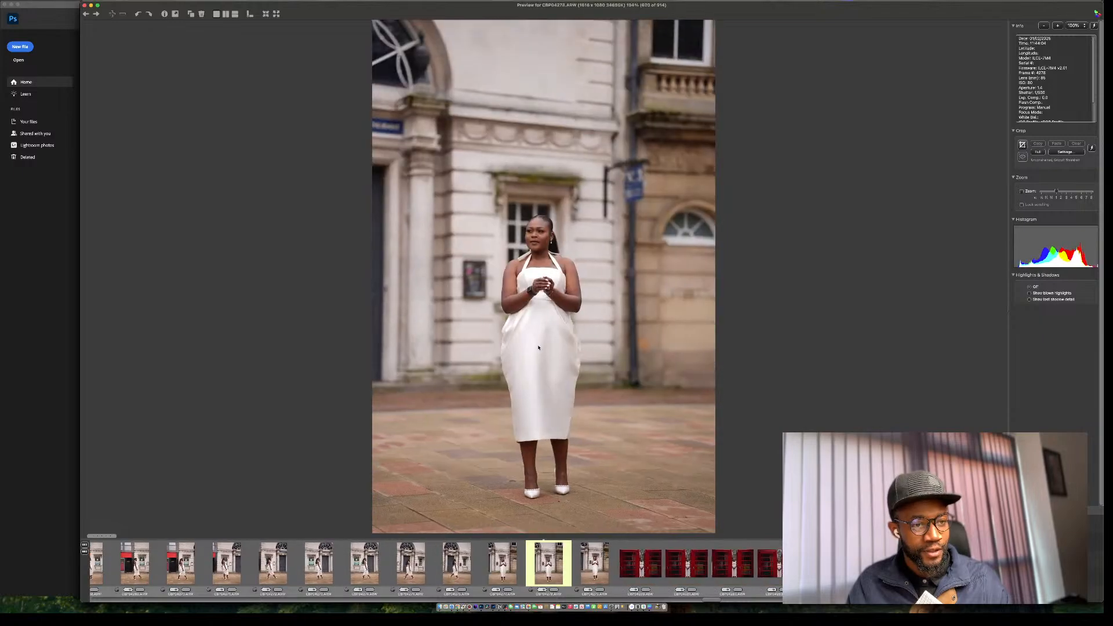
{"action": "key", "text": "Left"}
{"action": "key", "text": "Left"}
{"action": "key", "text": "Right"}
{"action": "key", "text": "Right"}
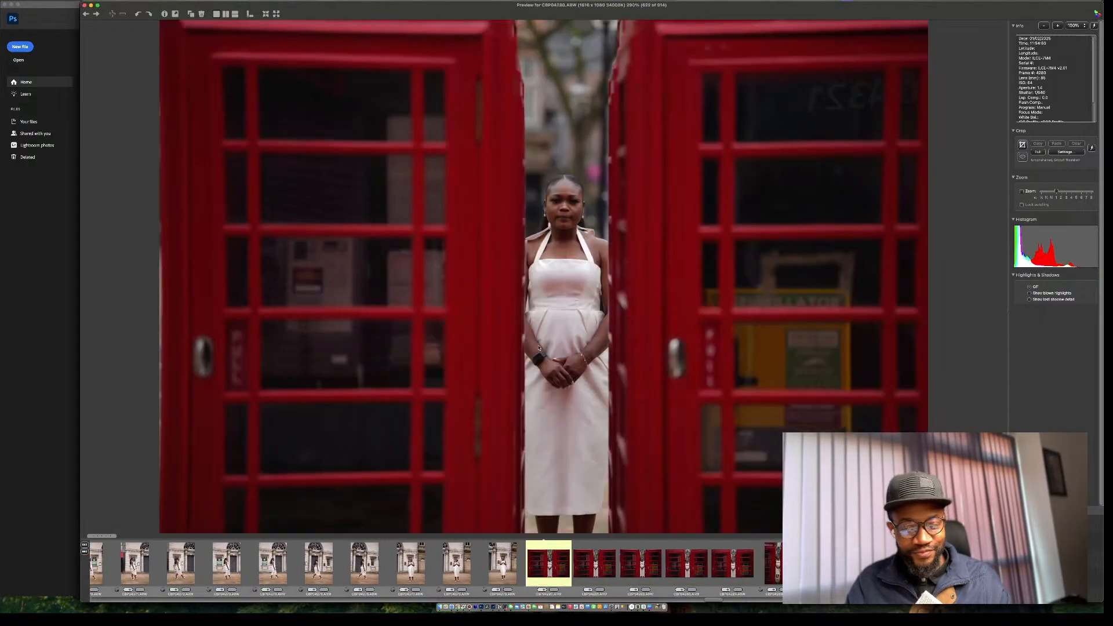
Return to CBP04276, the walking profile by the dark doorway, and compare it with the neighbouring standing frames up to CBP04278.
{"action": "key", "text": "Right"}
{"action": "key", "text": "Left"}
{"action": "key", "text": "Left"}
{"action": "key", "text": "Left"}
{"action": "key", "text": "Left"}
{"action": "key", "text": "Left"}
{"action": "key", "text": "Left"}
{"action": "key", "text": "Left"}
{"action": "key", "text": "Left"}
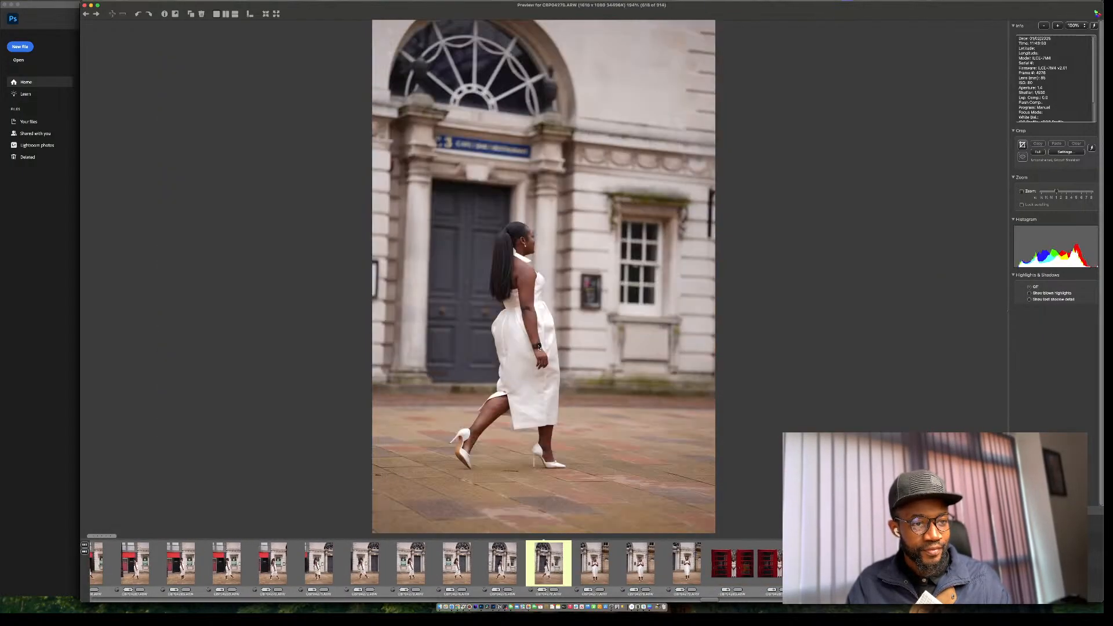
{"action": "key", "text": "Right"}
{"action": "key", "text": "Right"}
{"action": "key", "text": "Right"}
{"action": "key", "text": "Right"}
{"action": "key", "text": "Right"}
{"action": "key", "text": "Right"}
{"action": "key", "text": "Right"}
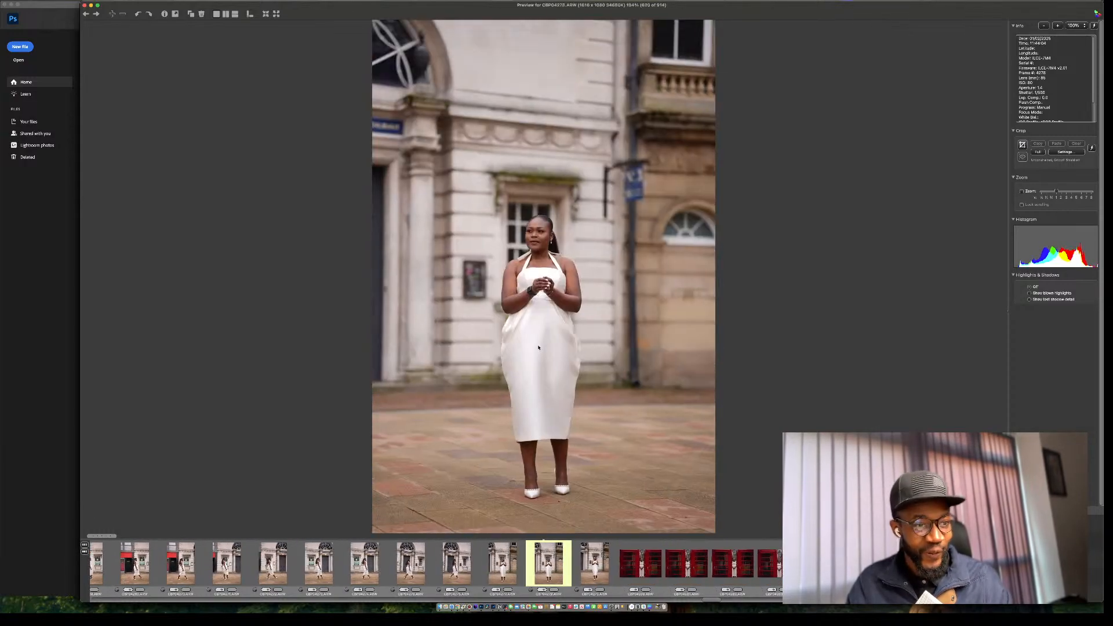
Compare the frames shot between two telephone boxes and mark CBP04291, the portrait with the bride's hand on her shoulder, red.
{"action": "key", "text": "Right"}
{"action": "key", "text": "Right"}
{"action": "key", "text": "Right"}
{"action": "key", "text": "Right"}
{"action": "key", "text": "Right"}
{"action": "key", "text": "Right"}
{"action": "key", "text": "Right"}
{"action": "key", "text": "Right"}
{"action": "key", "text": "Right"}
{"action": "key", "text": "Right"}
{"action": "key", "text": "Right"}
{"action": "key", "text": "Right"}
{"action": "key", "text": "Right"}
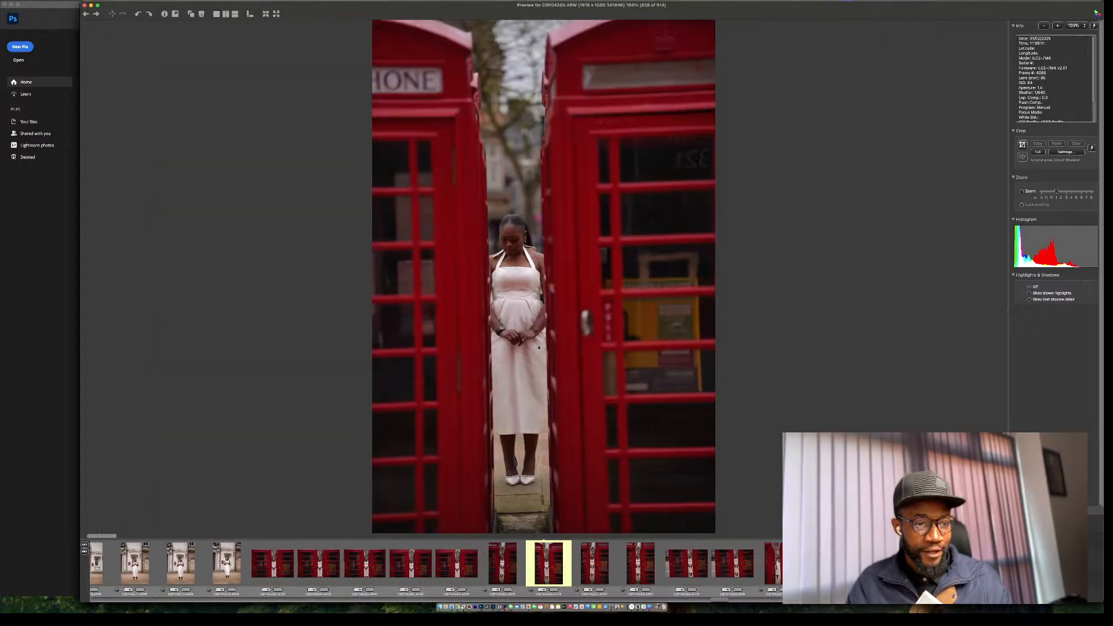
{"action": "key", "text": "Left"}
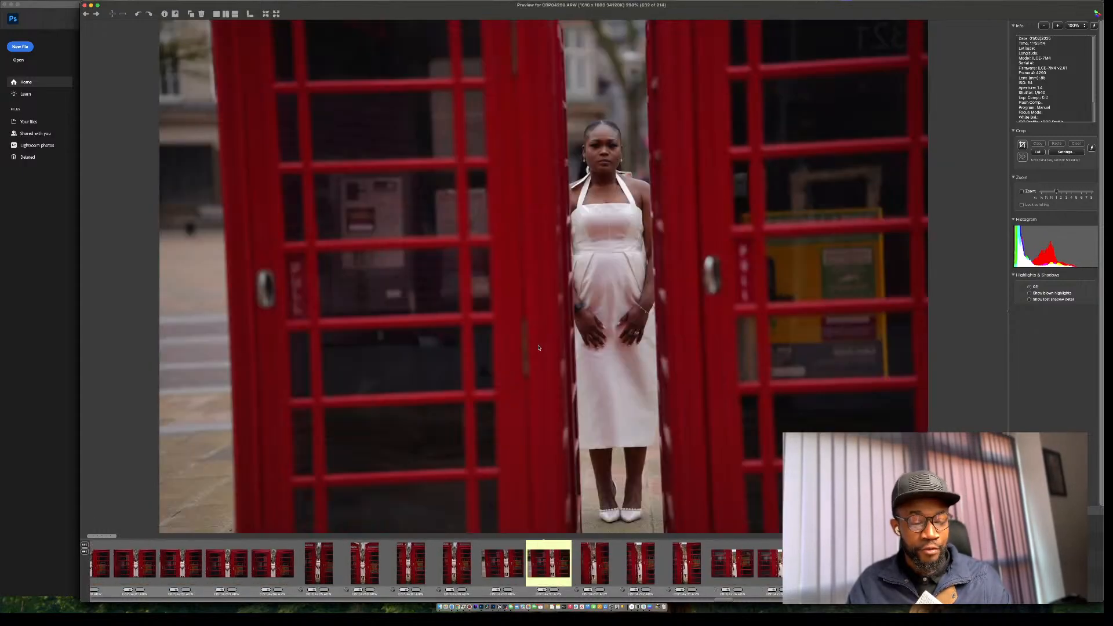
{"action": "key", "text": "Right"}
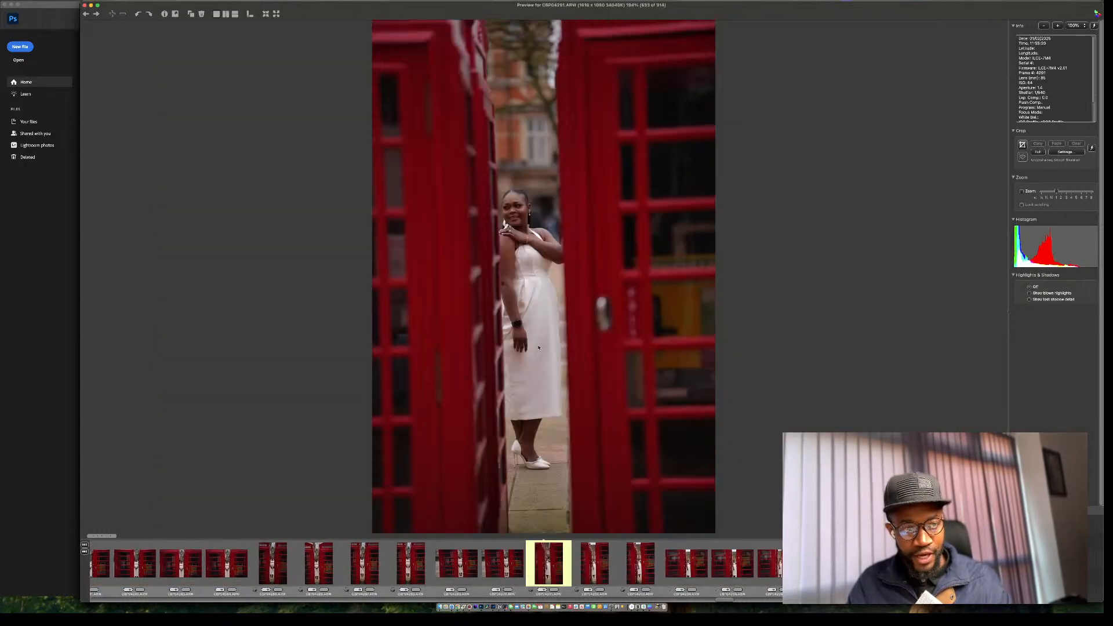
Review the similar hand-on-shoulder frames between the telephone boxes from CBP04292 to CBP04304.
{"action": "key", "text": "Right"}
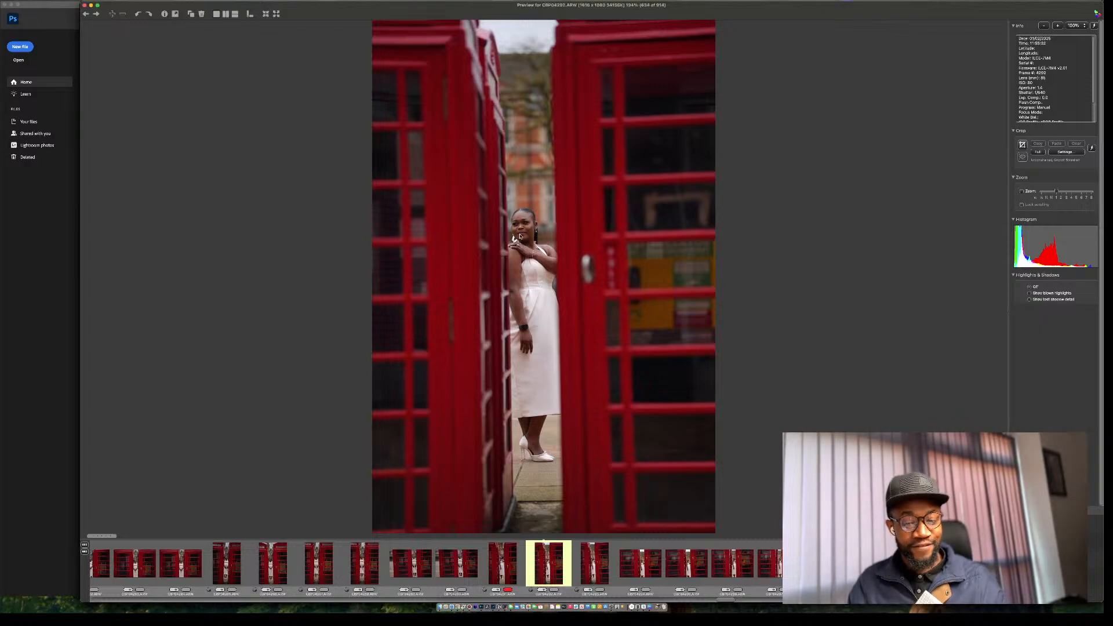
{"action": "key", "text": "Right"}
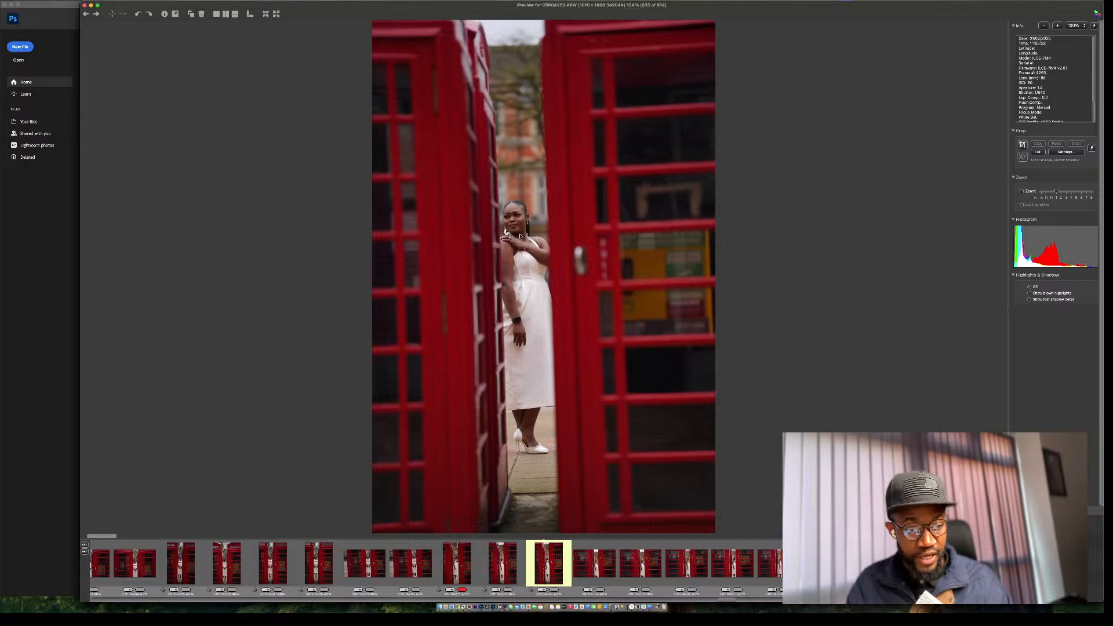
{"action": "key", "text": "Right"}
{"action": "key", "text": "Right"}
{"action": "key", "text": "Right"}
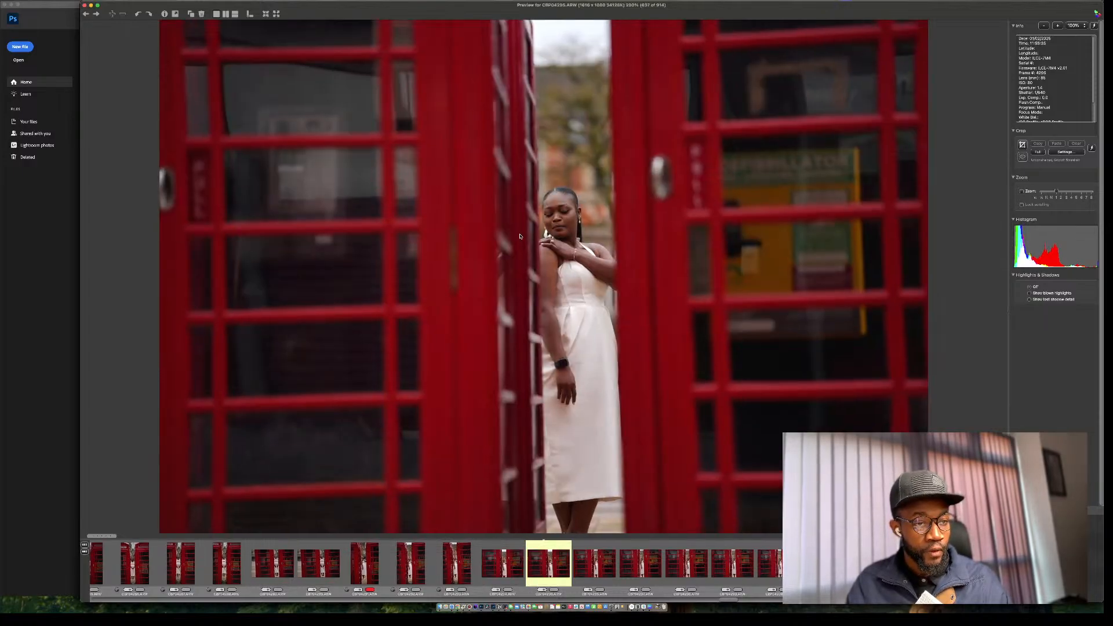
{"action": "key", "text": "Right"}
{"action": "key", "text": "Right"}
{"action": "key", "text": "Right"}
{"action": "key", "text": "Right"}
{"action": "key", "text": "Right"}
{"action": "key", "text": "Right"}
{"action": "key", "text": "Right"}
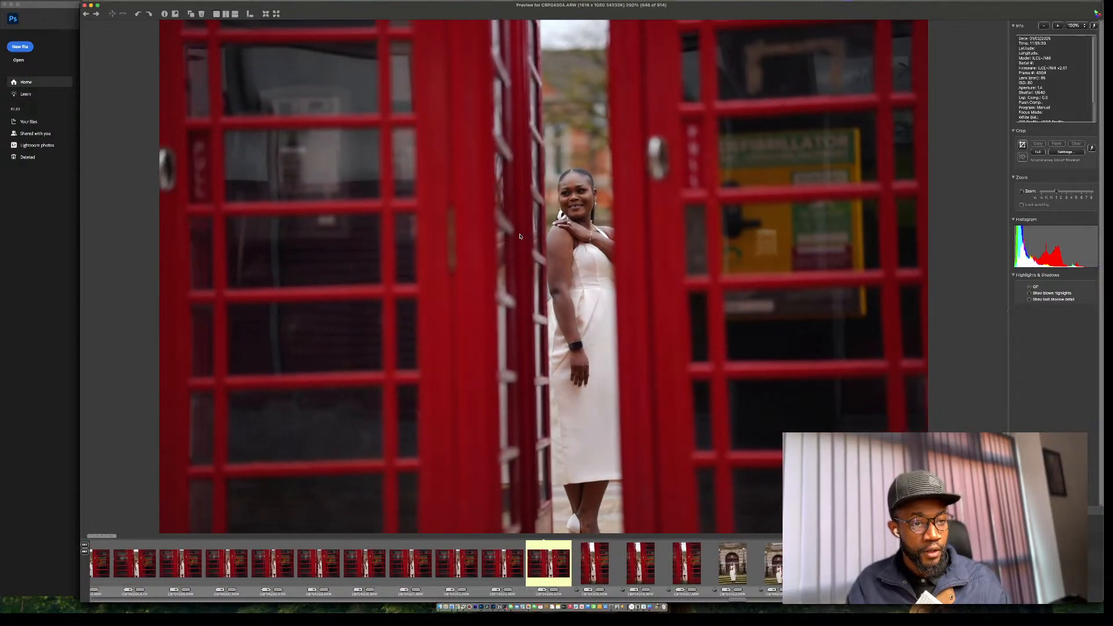
Mark the last landscape and last portrait frames of the bride between the red phone boxes with the red colour class.
{"action": "key", "text": "Right"}
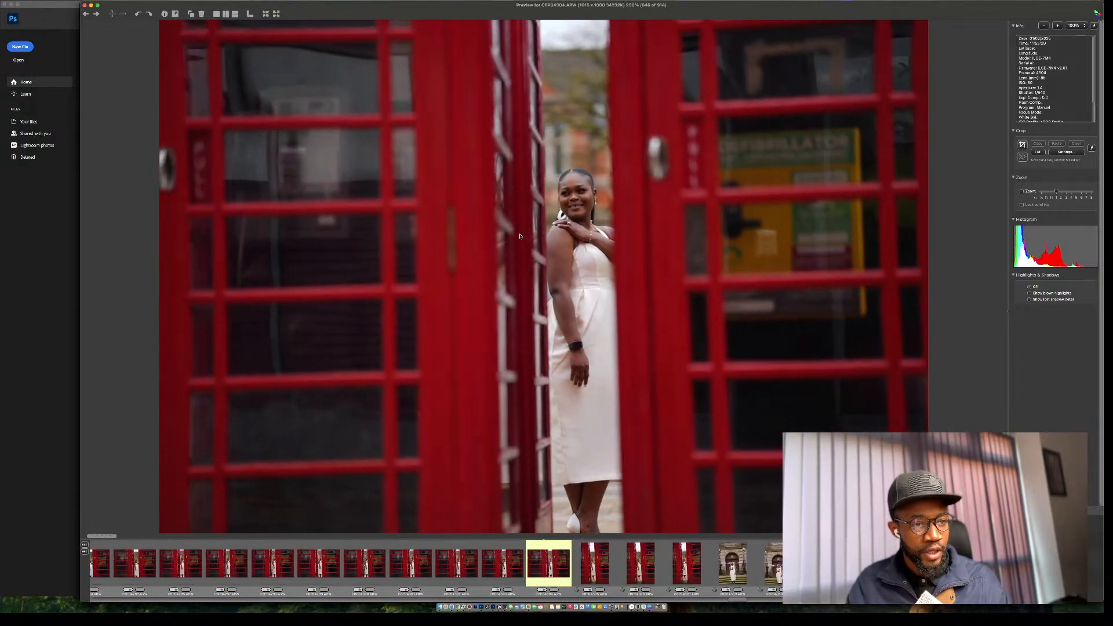
{"action": "key", "text": "Right"}
{"action": "key", "text": "Right"}
{"action": "key", "text": "Right"}
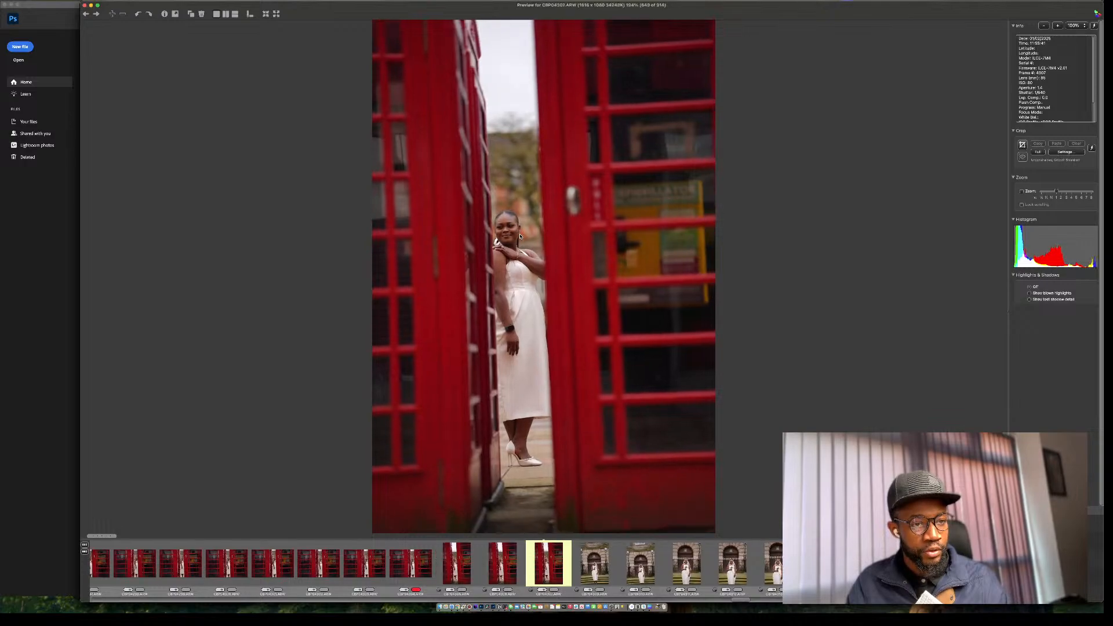
Mark the closer frame of the bride smiling at the camera with her rose before the arched doorway with the red colour class.
{"action": "key", "text": "Right"}
{"action": "key", "text": "Right"}
{"action": "key", "text": "Right"}
{"action": "key", "text": "Right"}
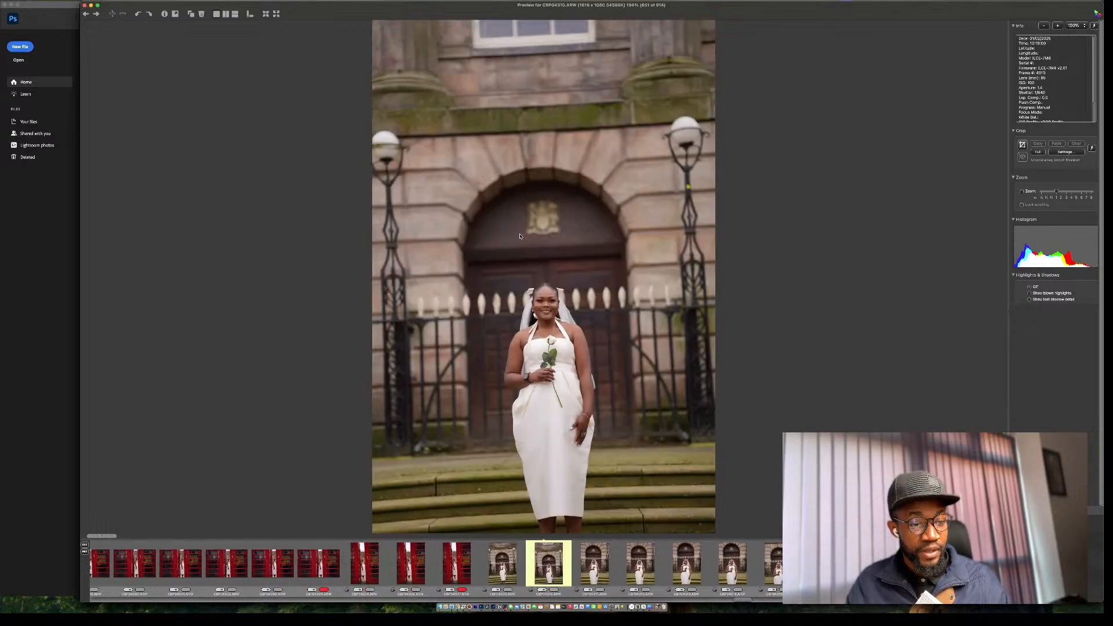
{"action": "key", "text": "Right"}
{"action": "key", "text": "Right"}
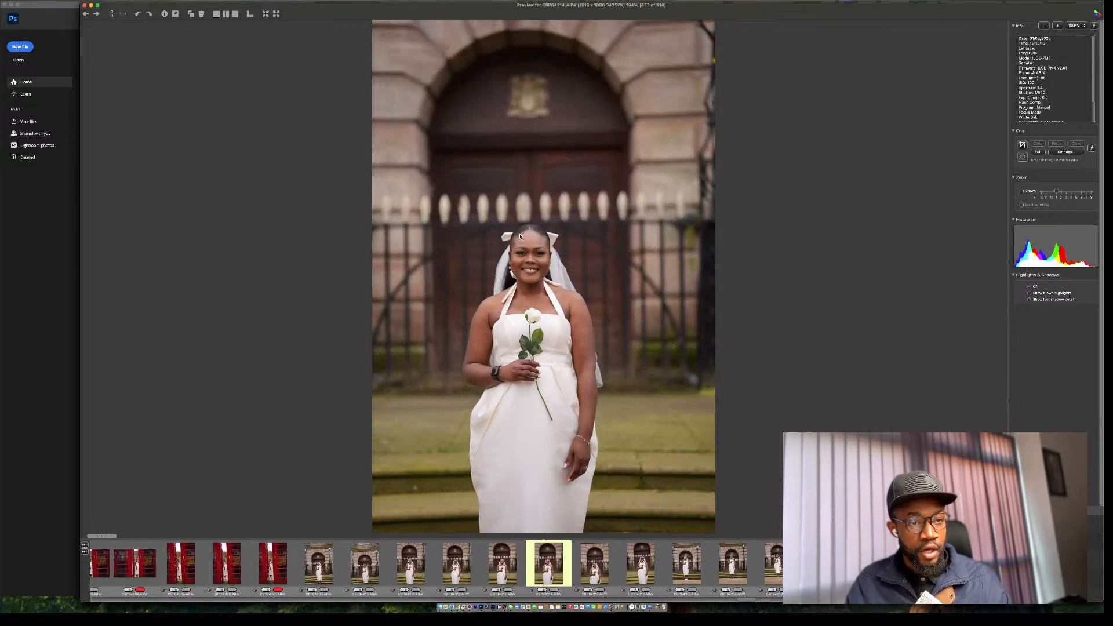
{"action": "key", "text": "1"}
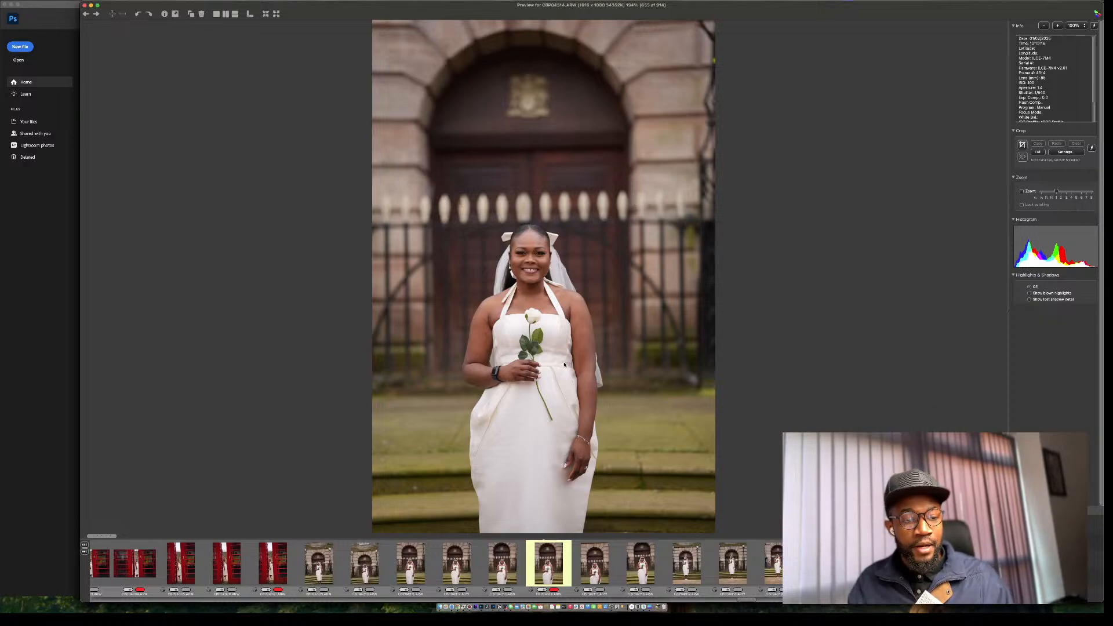
Review the following solo bride frames and mark the full-length front-facing shot on the steps, shoes visible, with the red colour class.
{"action": "key", "text": "Right"}
{"action": "key", "text": "Right"}
{"action": "key", "text": "Right"}
{"action": "key", "text": "Right"}
{"action": "key", "text": "Right"}
{"action": "key", "text": "Right"}
{"action": "key", "text": "Right"}
{"action": "key", "text": "Right"}
{"action": "key", "text": "Right"}
{"action": "key", "text": "Right"}
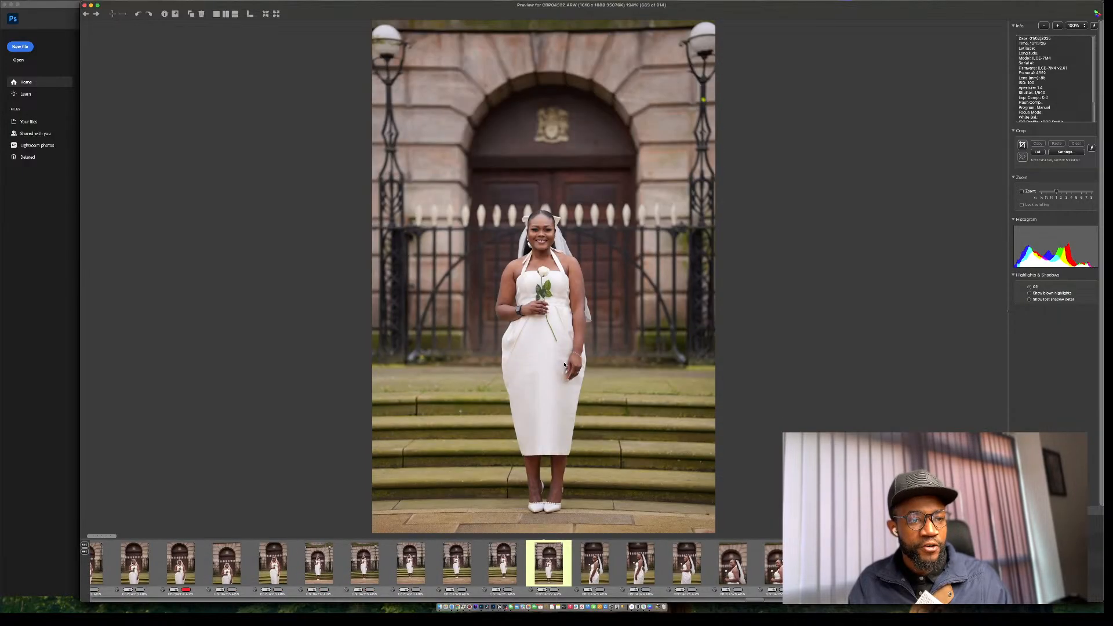
{"action": "key", "text": "Left"}
{"action": "key", "text": "Left"}
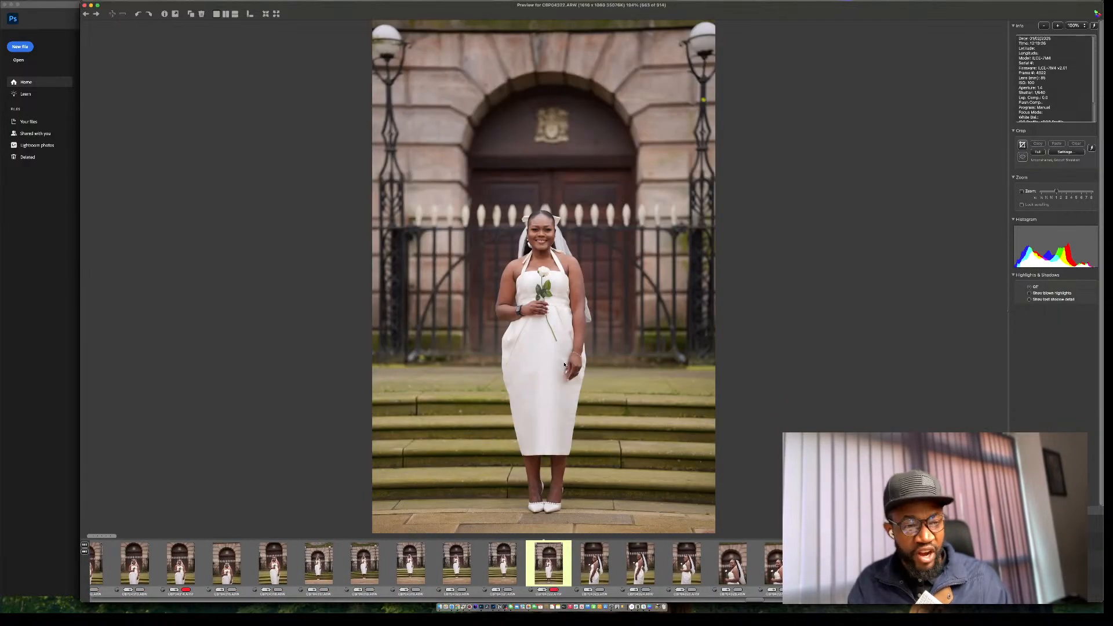
{"action": "key", "text": "6"}
Compare the first two side-on frames of the bride smiling over her shoulder with the rose held in front.
{"action": "key", "text": "Right"}
{"action": "key", "text": "Left"}
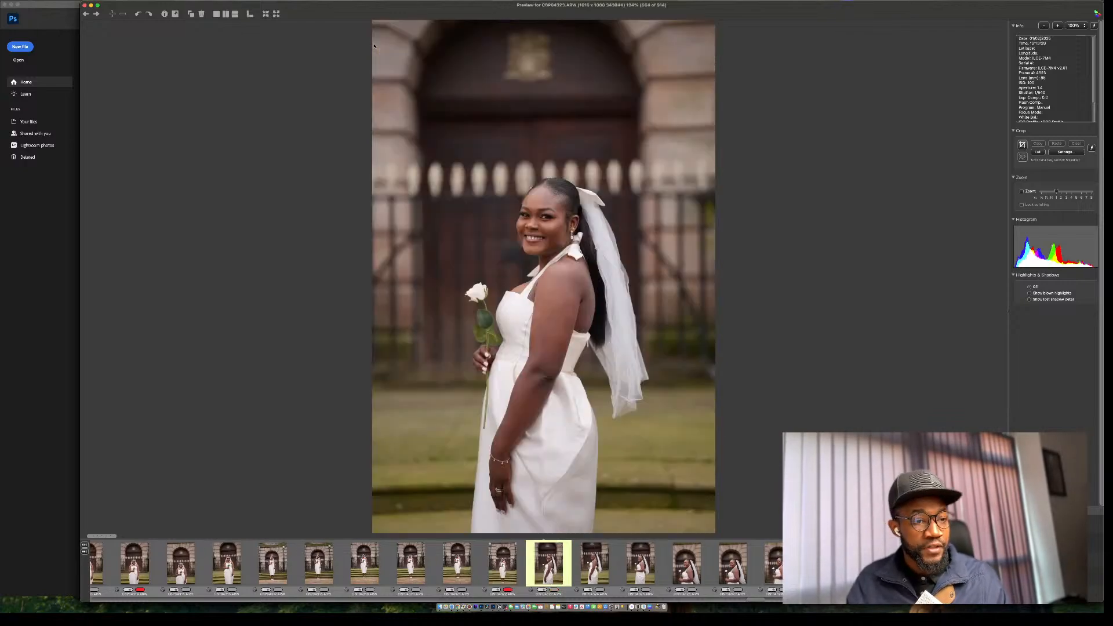
{"action": "key", "text": "Right"}
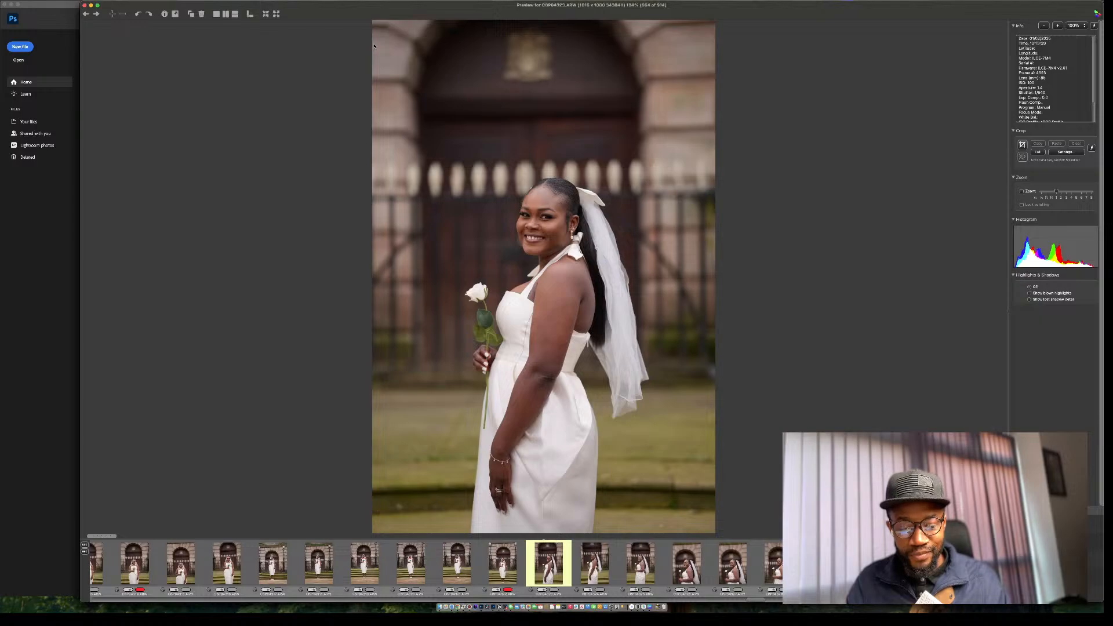
{"action": "key", "text": "Right"}
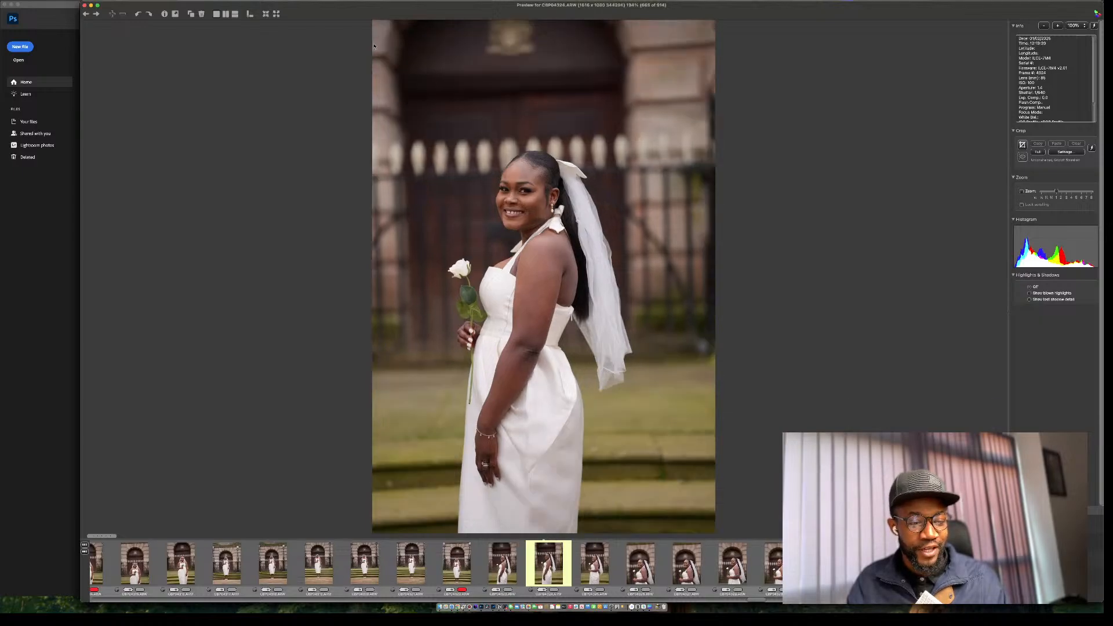
{"action": "key", "text": "Left"}
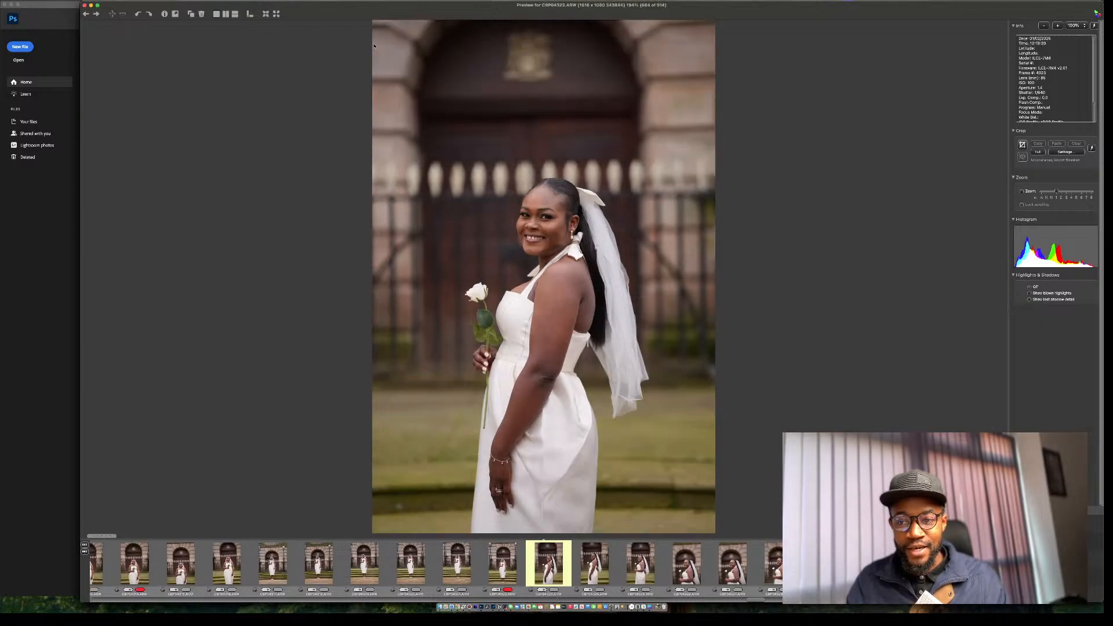
{"action": "key", "text": "Right"}
{"action": "key", "text": "Left"}
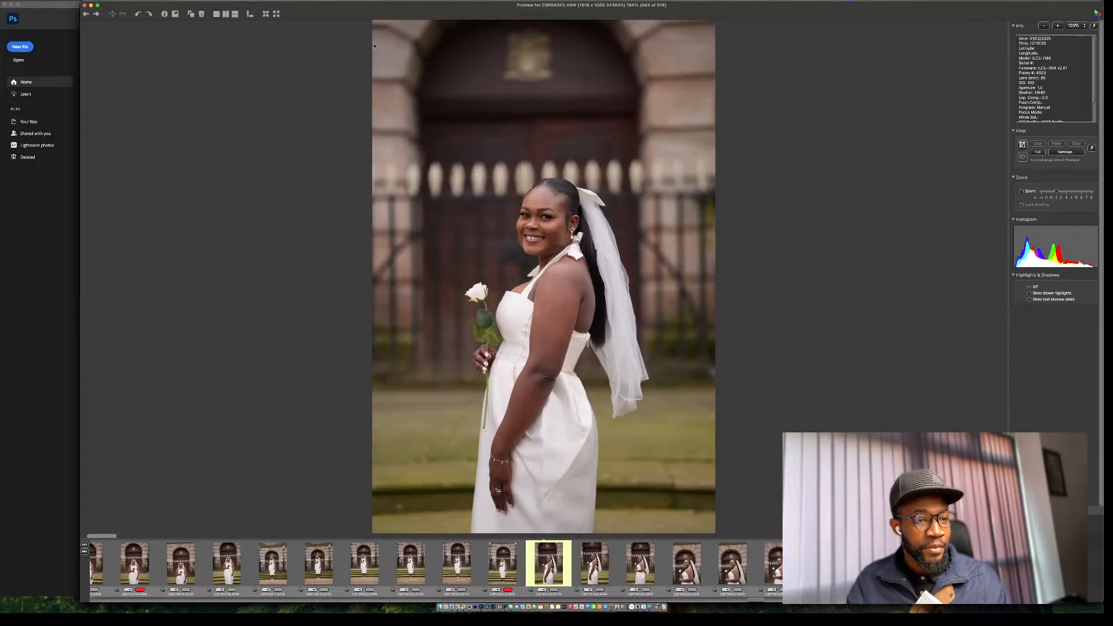
{"action": "key", "text": "Right"}
{"action": "key", "text": "Left"}
{"action": "key", "text": "Right"}
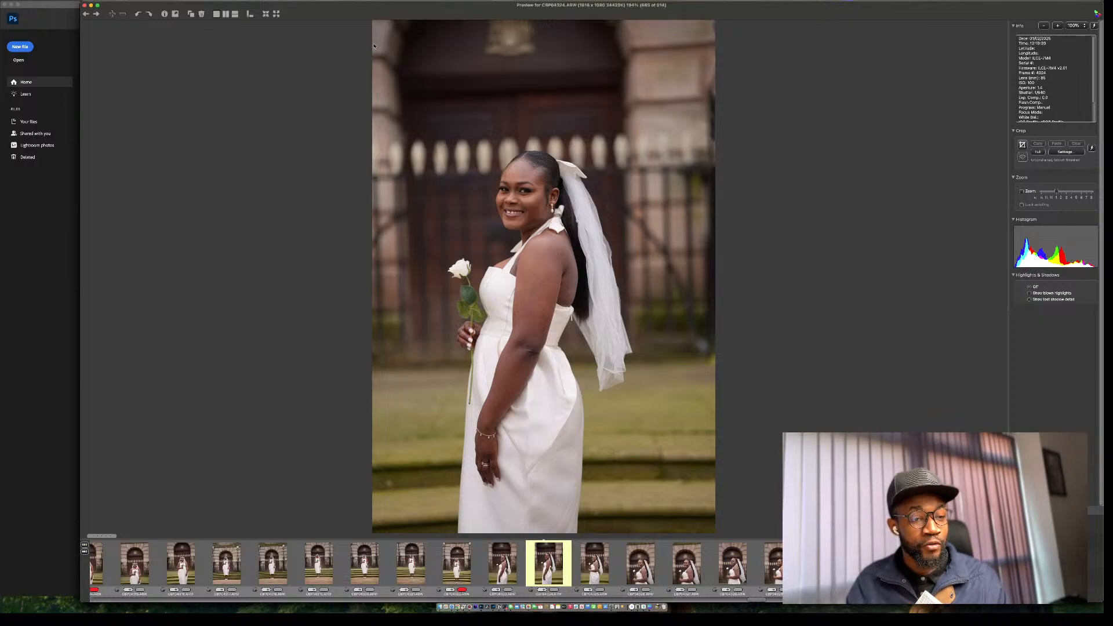
Mark the third side-on frame of the bride, before the closer waist-up shots, with the red colour class.
{"action": "key", "text": "Right"}
{"action": "key", "text": "Right"}
{"action": "key", "text": "Right"}
{"action": "key", "text": "Right"}
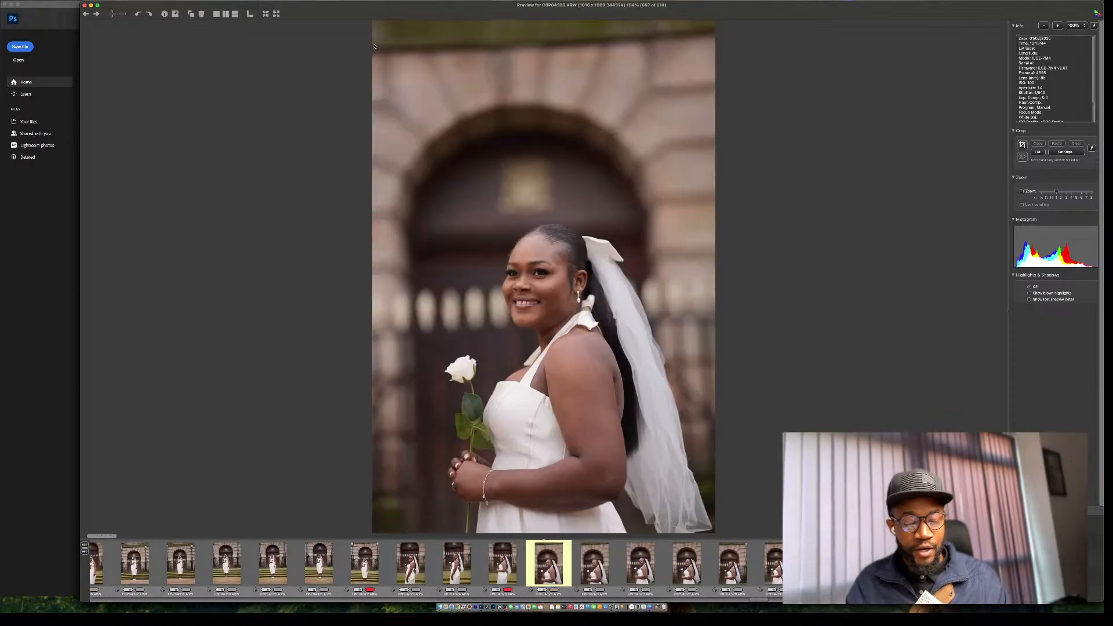
Compare the closer side-on bride frames, checking her expression and pose with both hands around the rose.
{"action": "key", "text": "Right"}
{"action": "key", "text": "Right"}
{"action": "key", "text": "Right"}
{"action": "key", "text": "Right"}
{"action": "key", "text": "Right"}
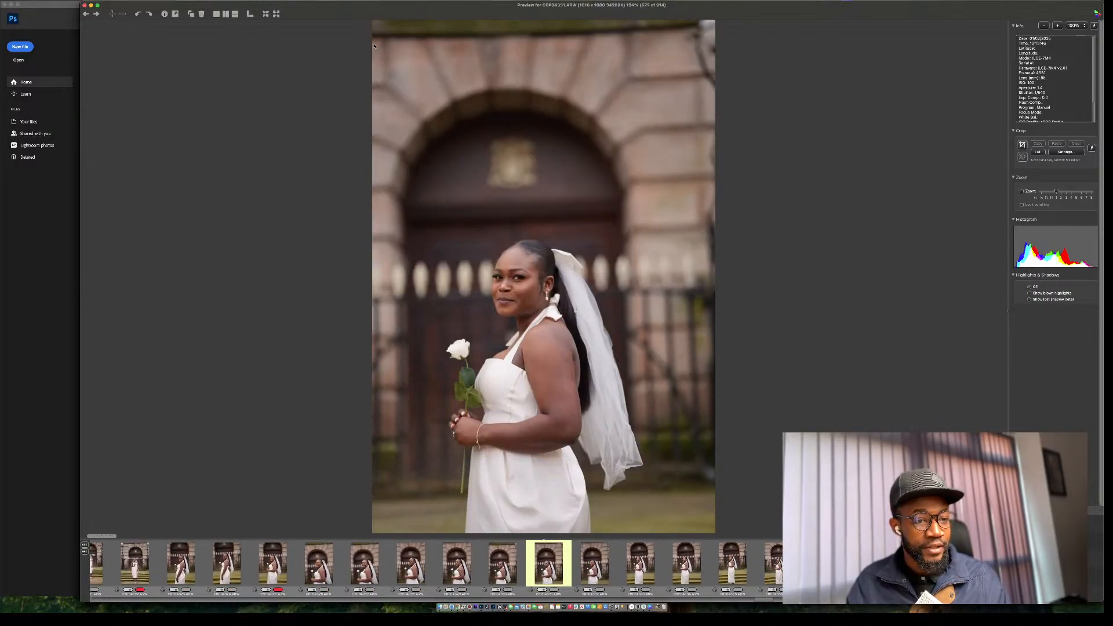
{"action": "key", "text": "Left"}
{"action": "key", "text": "Left"}
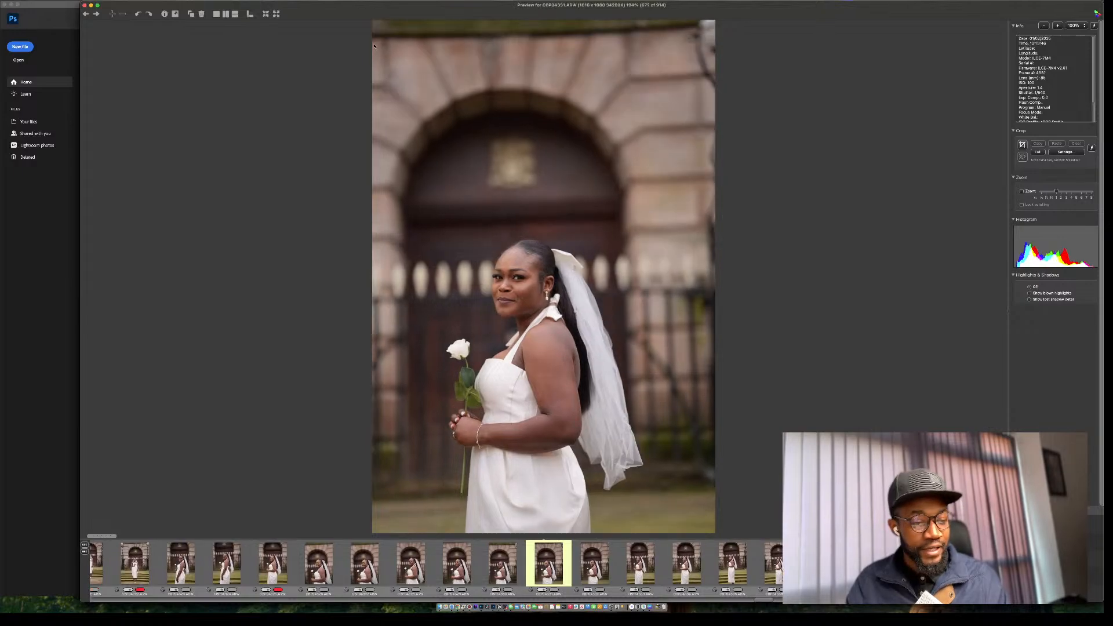
{"action": "key", "text": "Right"}
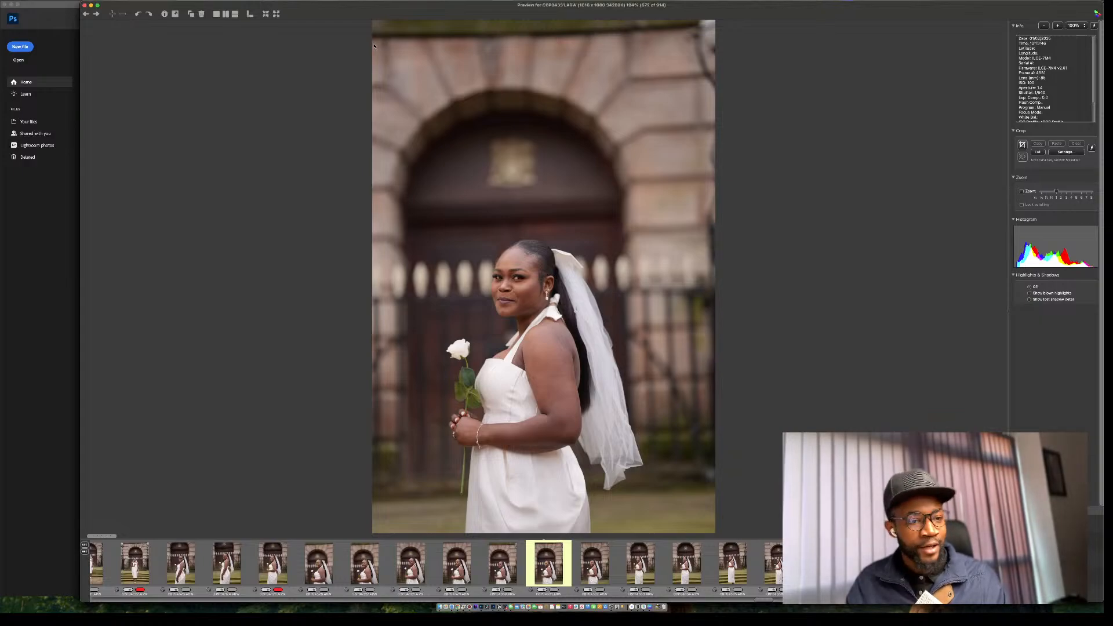
{"action": "key", "text": "Right"}
{"action": "key", "text": "Right"}
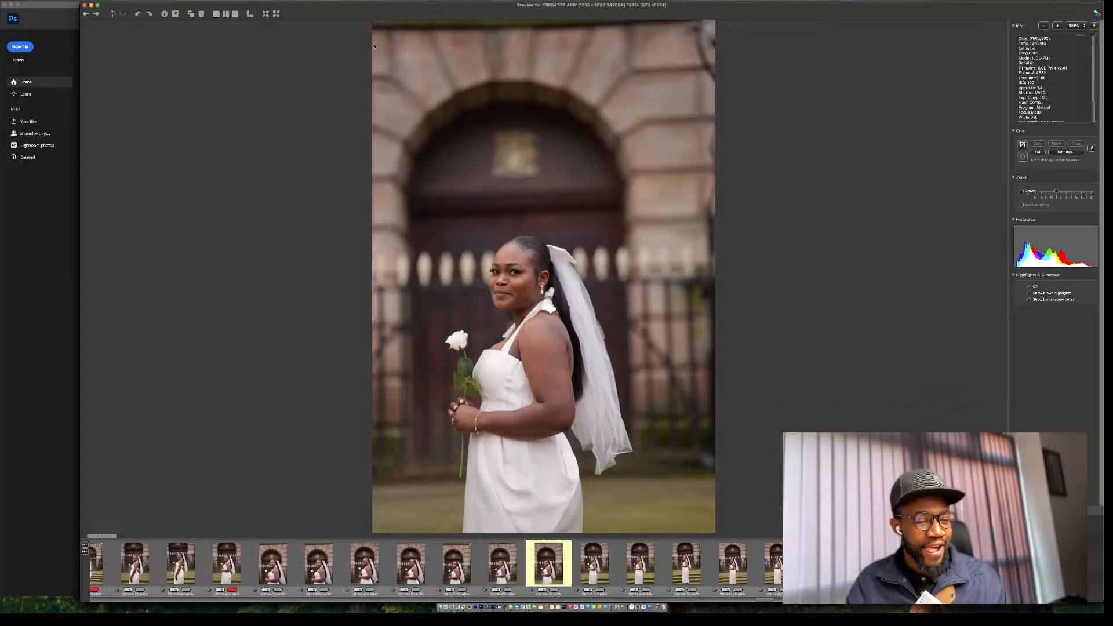
{"action": "key", "text": "Right"}
{"action": "key", "text": "Right"}
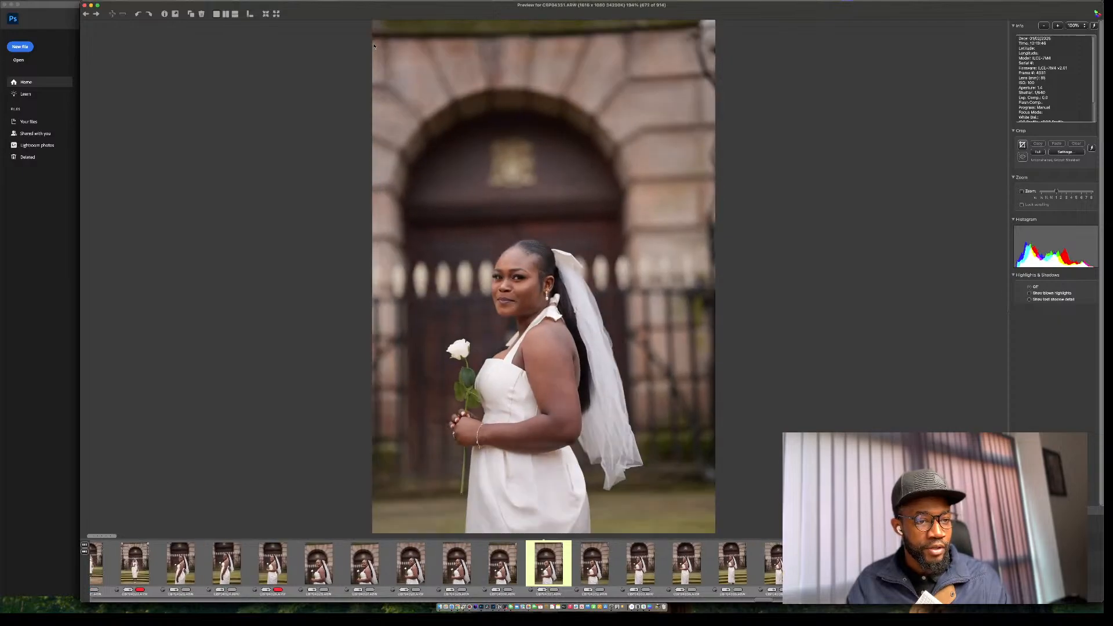
Mark the last solo side-on frame of the bride, just before the couple shots begin, with the red colour class.
{"action": "key", "text": "Right"}
{"action": "key", "text": "Right"}
{"action": "key", "text": "Right"}
{"action": "key", "text": "Right"}
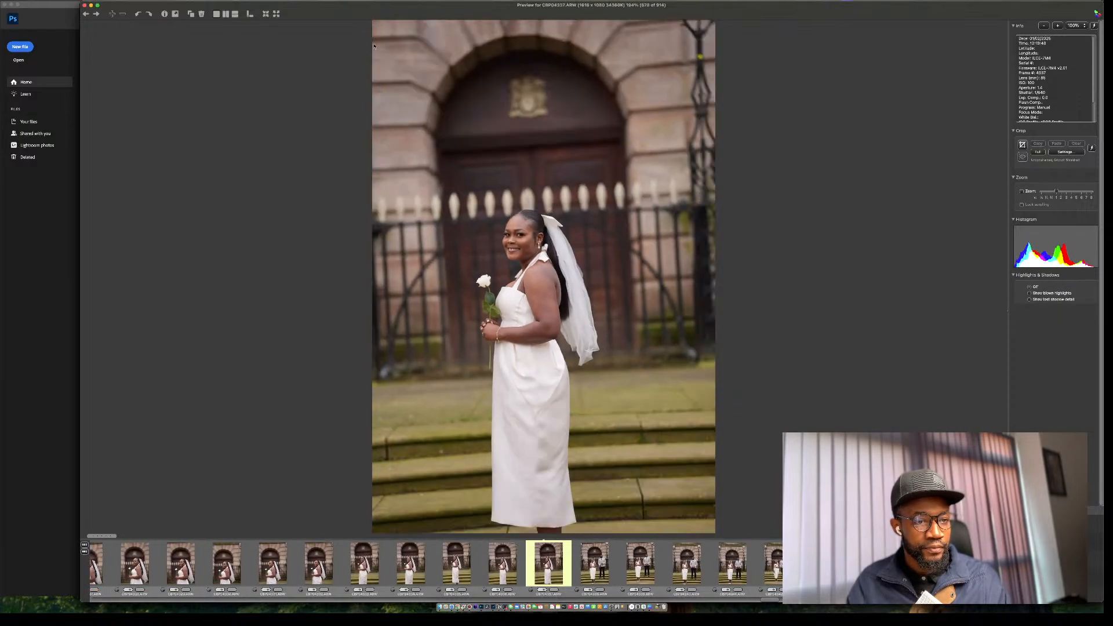
{"action": "key", "text": "Left"}
{"action": "key", "text": "Left"}
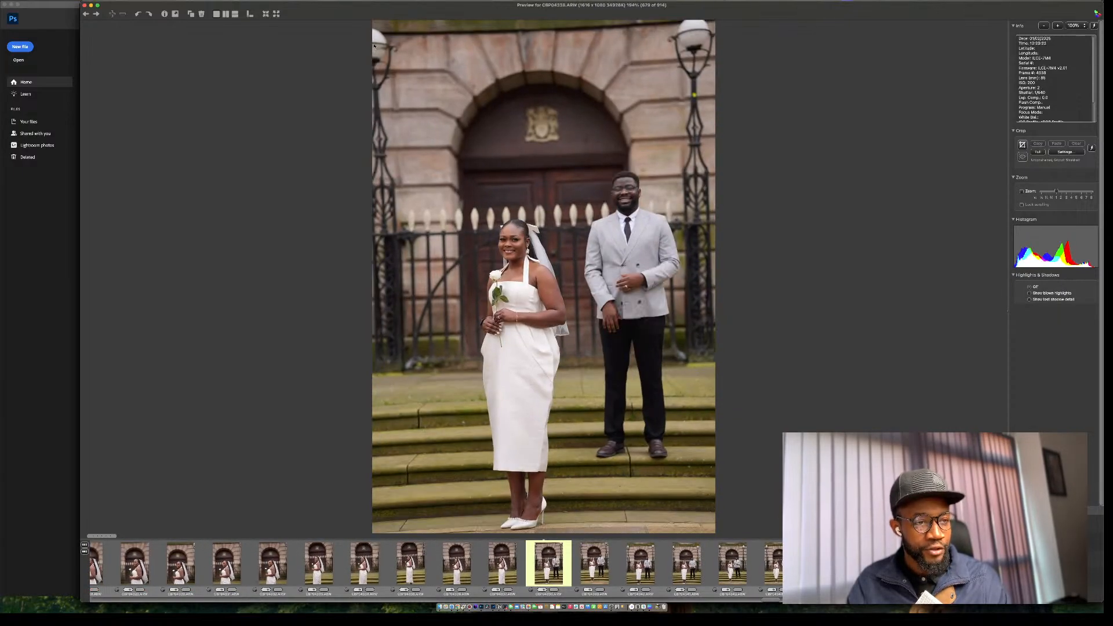
{"action": "key", "text": "1"}
Review the couple frames on the steps and mark the one with serious expressions and the groom's hands clasped with the red colour class.
{"action": "key", "text": "Right"}
{"action": "key", "text": "Right"}
{"action": "key", "text": "Right"}
{"action": "key", "text": "Right"}
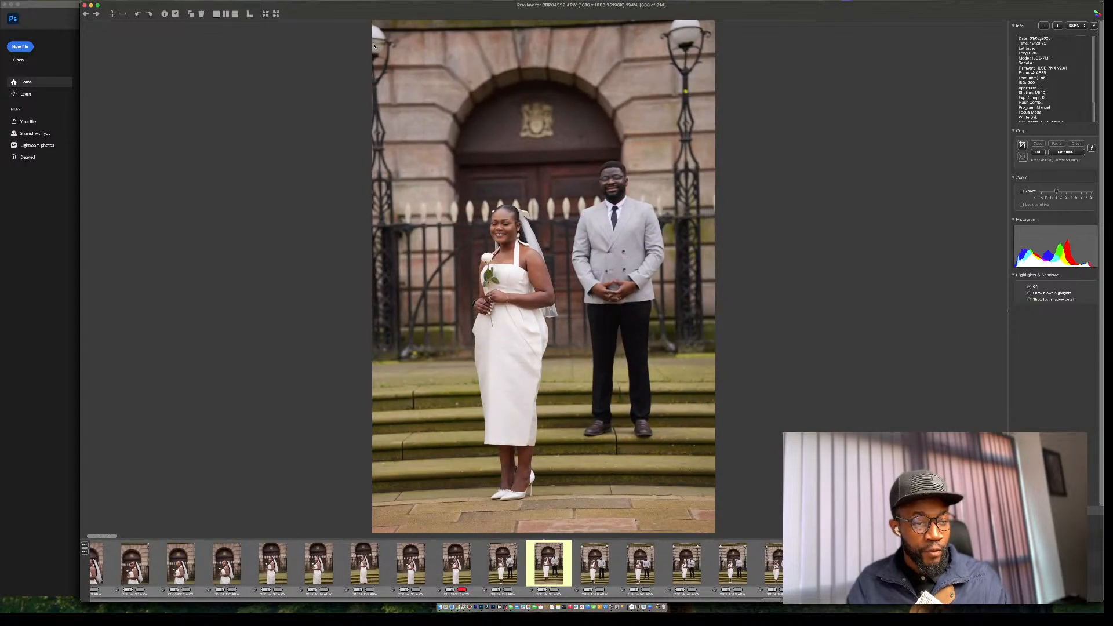
{"action": "key", "text": "Left"}
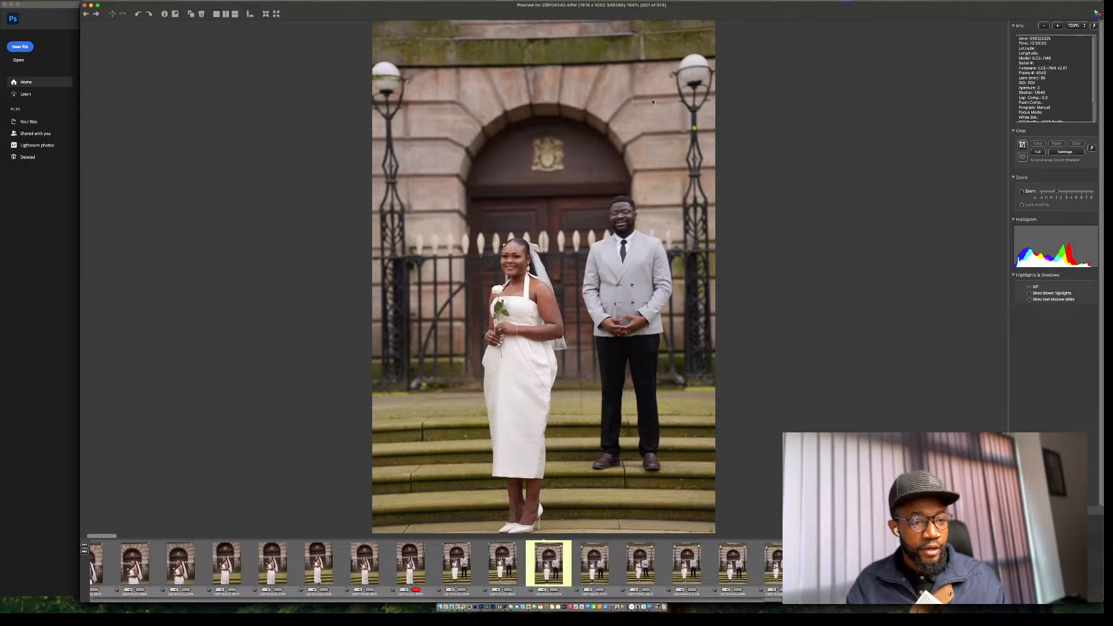
{"action": "key", "text": "Right"}
{"action": "key", "text": "Right"}
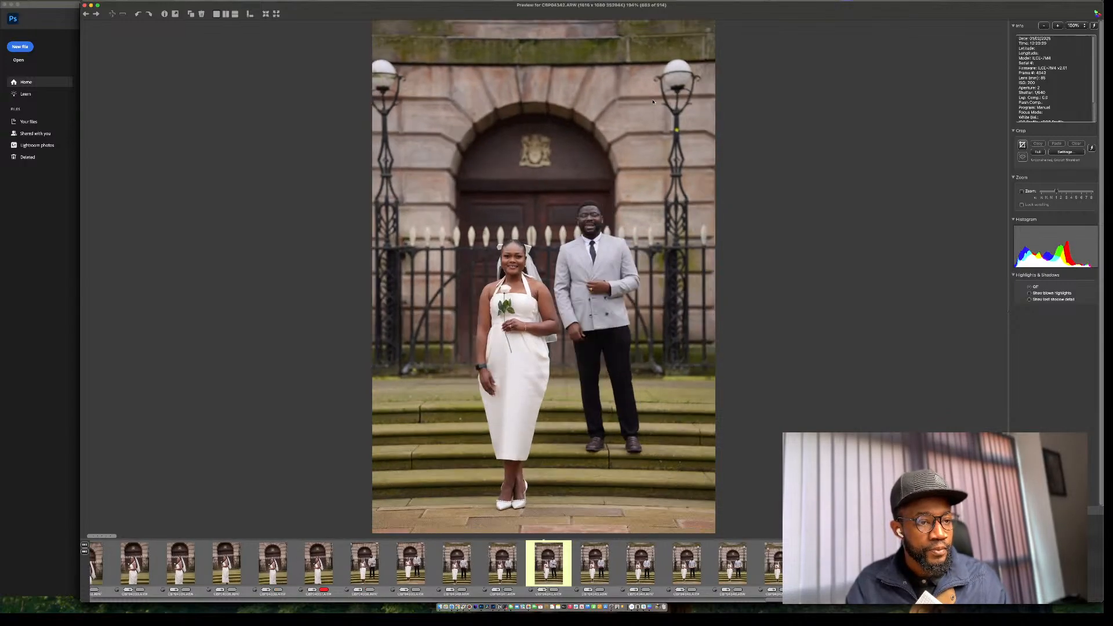
{"action": "key", "text": "Right"}
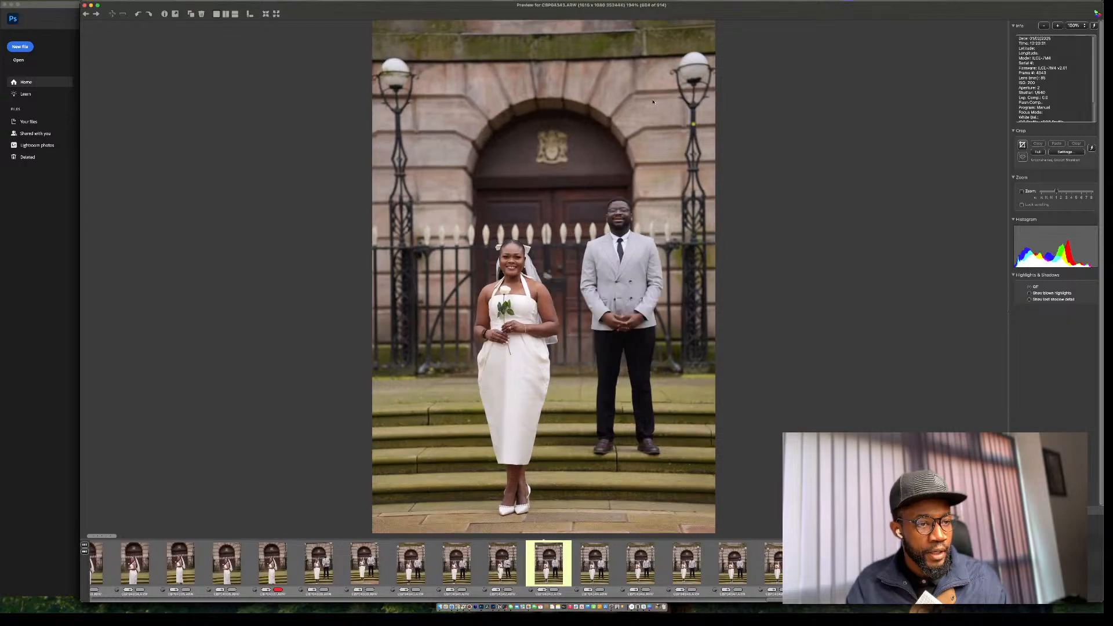
{"action": "key", "text": "Right"}
{"action": "key", "text": "Right"}
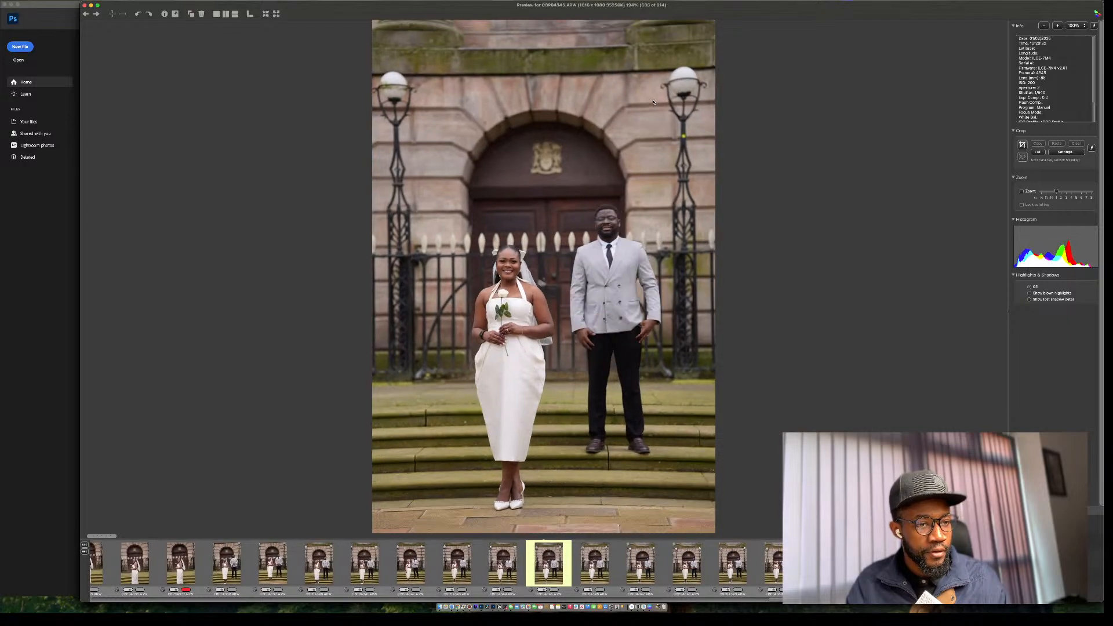
{"action": "key", "text": "Right"}
{"action": "key", "text": "Right"}
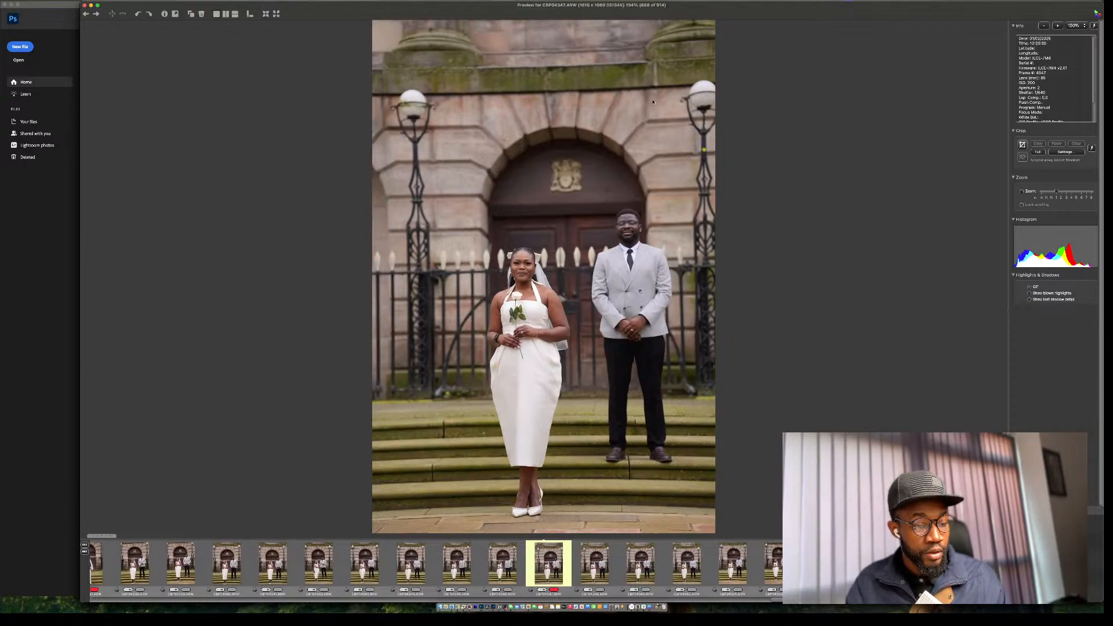
Mark a second frame of the couple standing apart on the steps, with the bride smiling, with the red colour class.
{"action": "key", "text": "Right"}
{"action": "key", "text": "Right"}
{"action": "key", "text": "Right"}
{"action": "key", "text": "Right"}
{"action": "key", "text": "Right"}
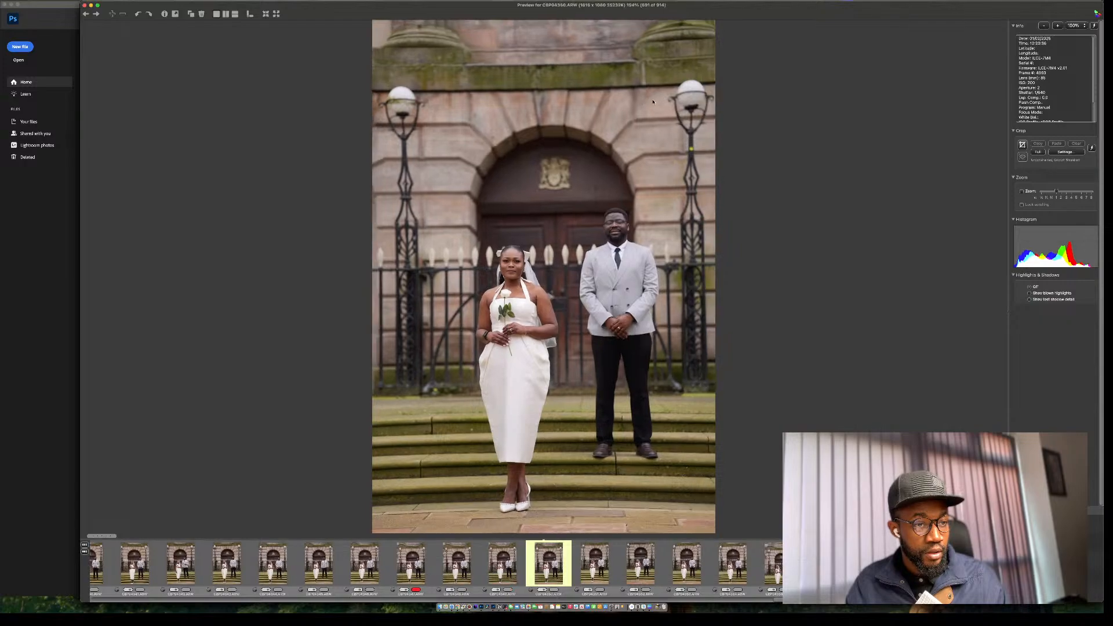
{"action": "key", "text": "Right"}
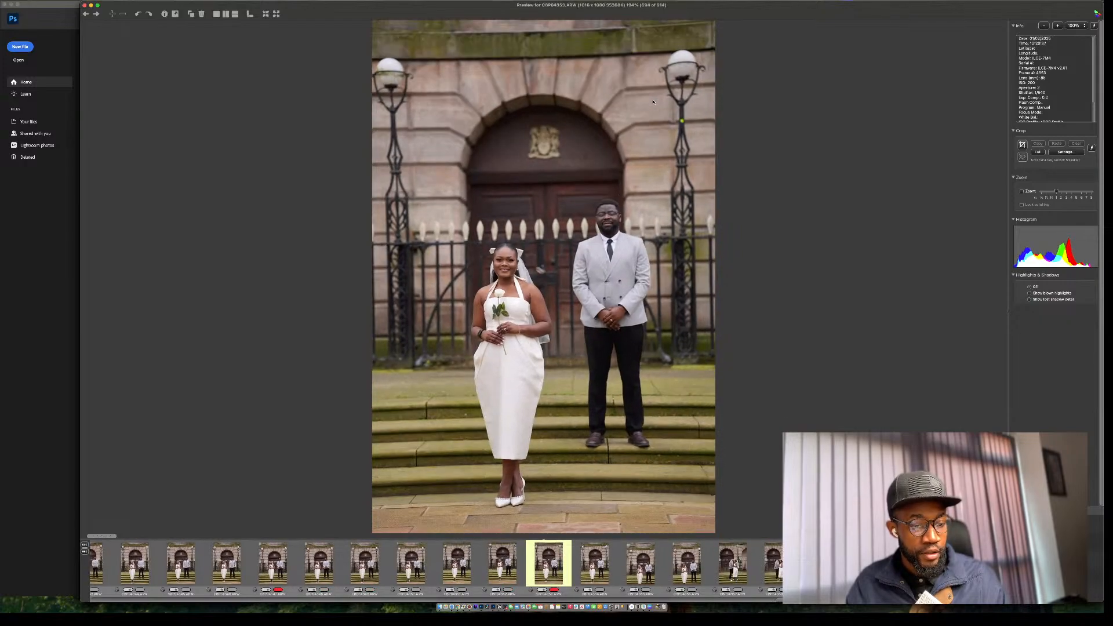
Compare the arm-in-arm walking frames and mark the one with both looking ahead and the bride's back foot lifted with the red colour class.
{"action": "key", "text": "Right"}
{"action": "key", "text": "Right"}
{"action": "key", "text": "Right"}
{"action": "key", "text": "Right"}
{"action": "key", "text": "Right"}
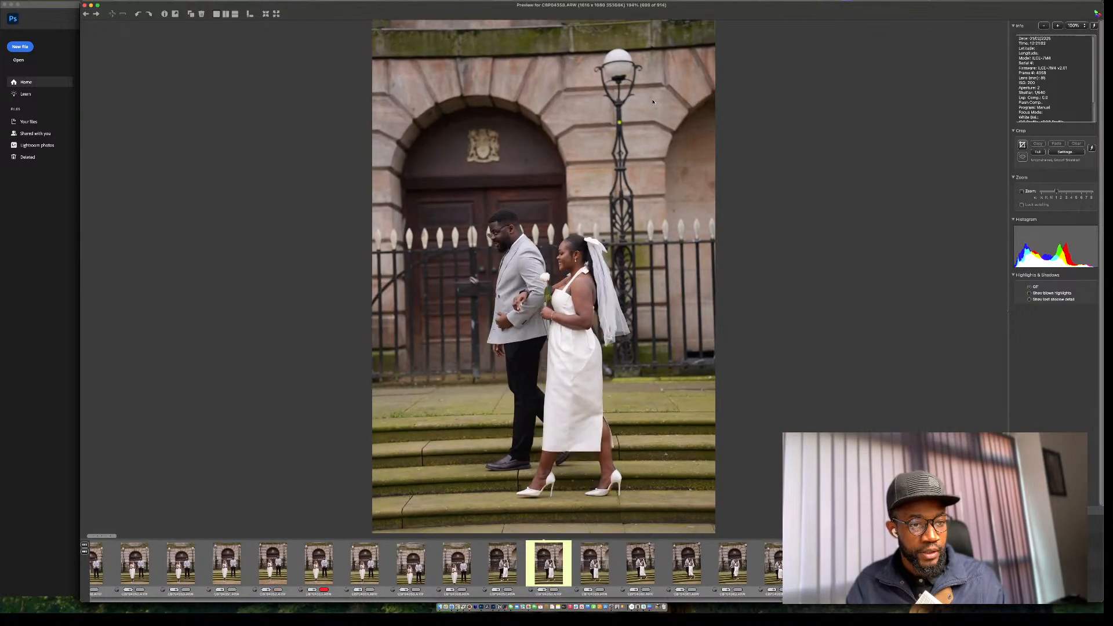
{"action": "key", "text": "Left"}
{"action": "key", "text": "Left"}
{"action": "key", "text": "Right"}
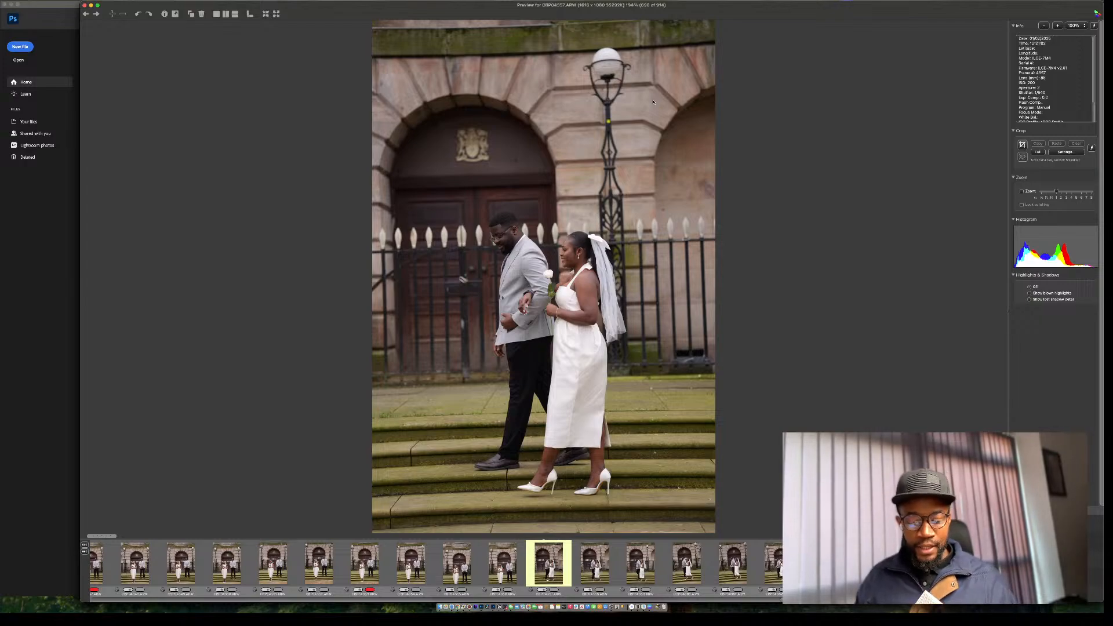
{"action": "key", "text": "Right"}
{"action": "key", "text": "Right"}
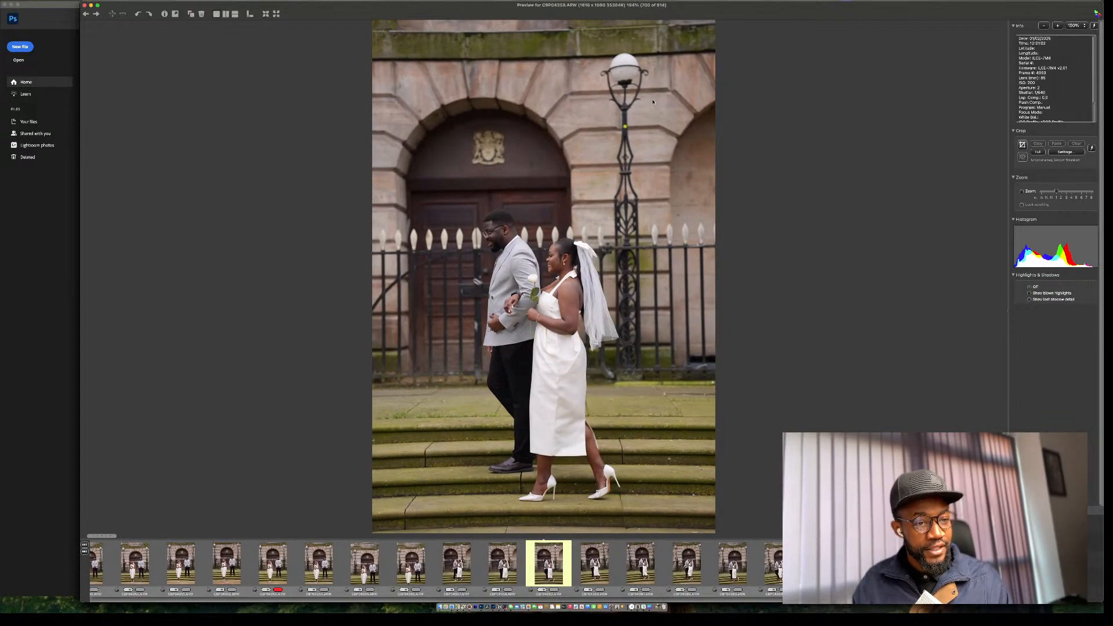
Mark the walking frame where the groom smiles toward the camera with the red colour class and continue through the following walking shots.
{"action": "key", "text": "Right"}
{"action": "key", "text": "Right"}
{"action": "key", "text": "Left"}
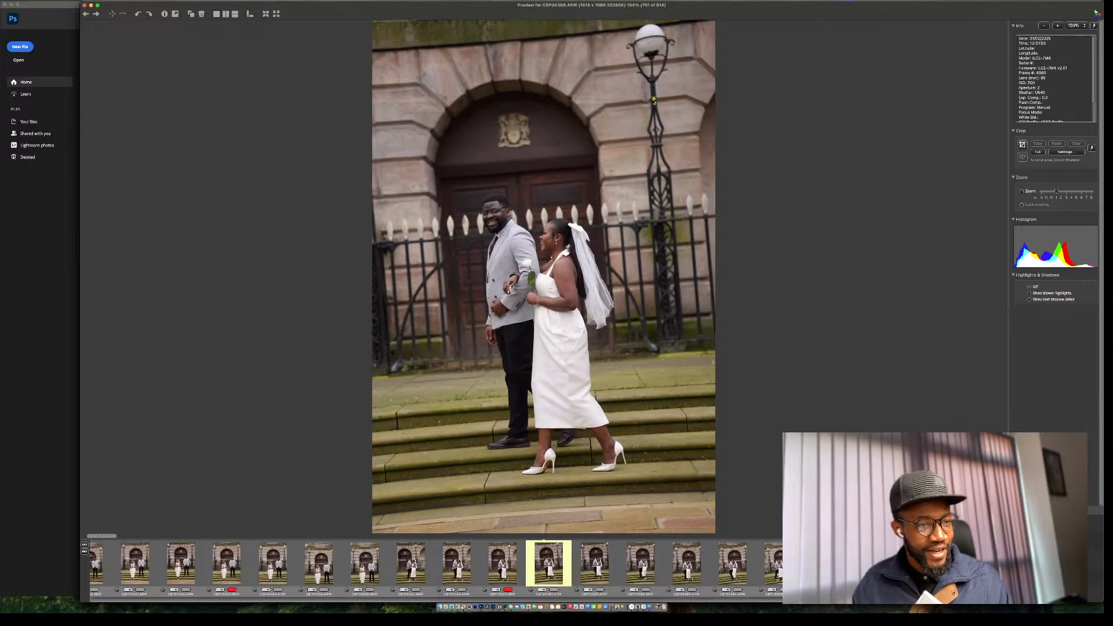
{"action": "key", "text": "Right"}
{"action": "key", "text": "Right"}
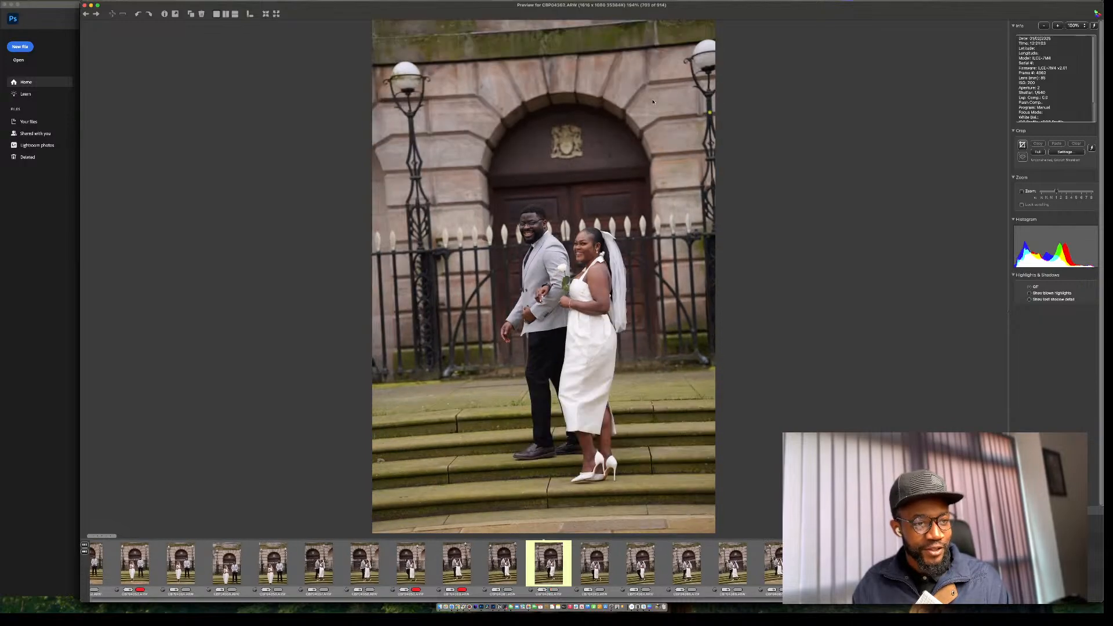
{"action": "key", "text": "Right"}
{"action": "key", "text": "Right"}
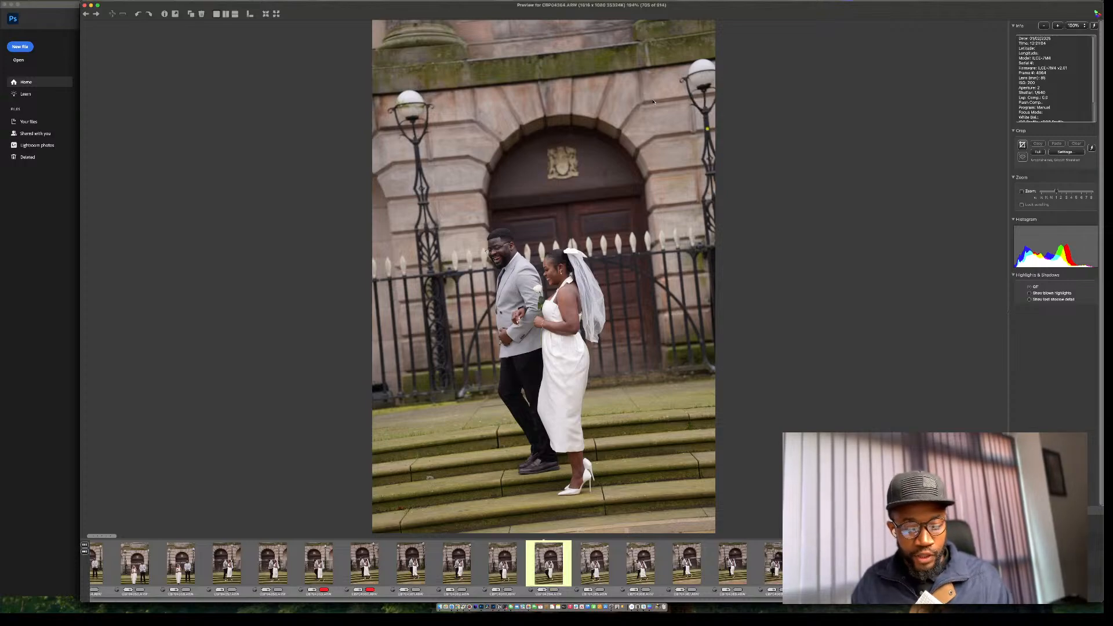
Examine the remaining arm-in-arm walking frames on the steps, from the arched doorway to the end of the sequence.
{"action": "key", "text": "Right"}
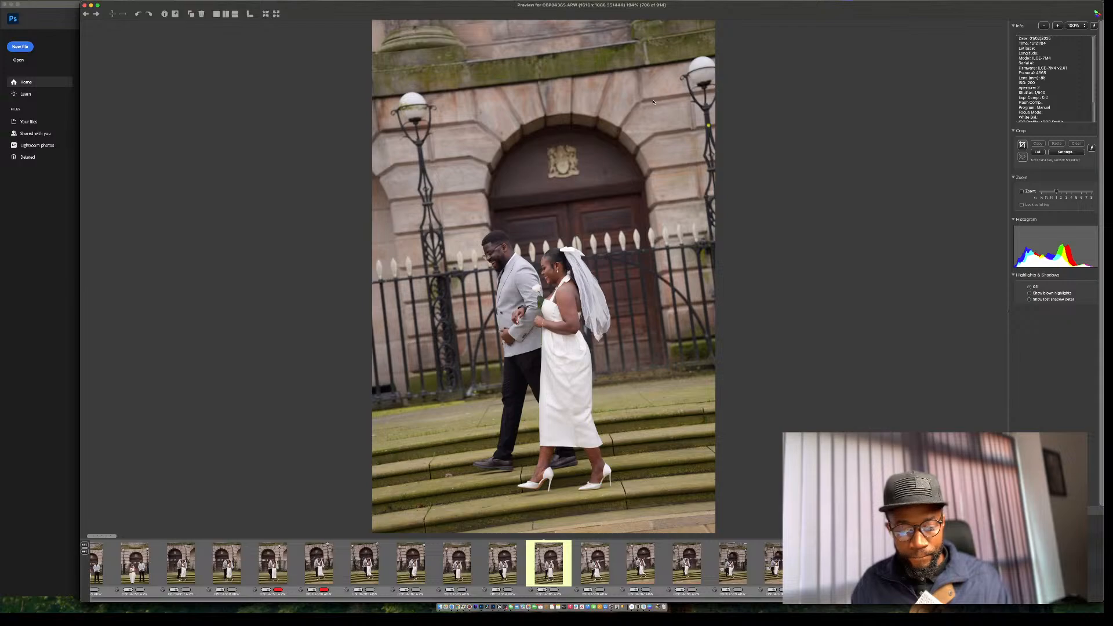
{"action": "key", "text": "Right"}
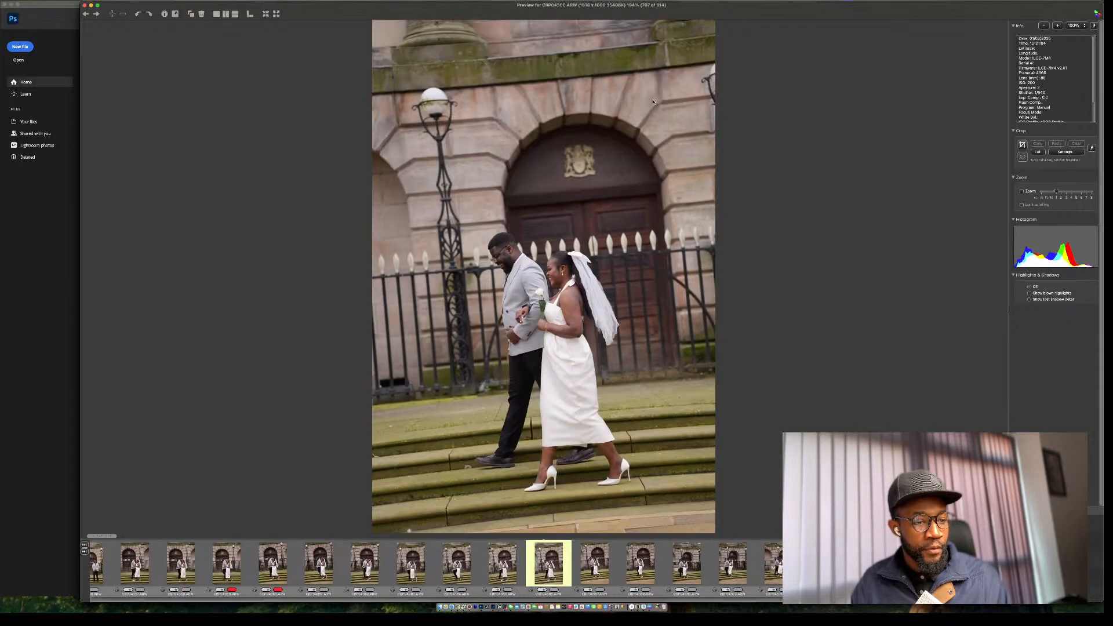
{"action": "key", "text": "Right"}
{"action": "key", "text": "Right"}
{"action": "key", "text": "Right"}
{"action": "key", "text": "Right"}
{"action": "key", "text": "Right"}
{"action": "key", "text": "Right"}
{"action": "key", "text": "Right"}
{"action": "key", "text": "Right"}
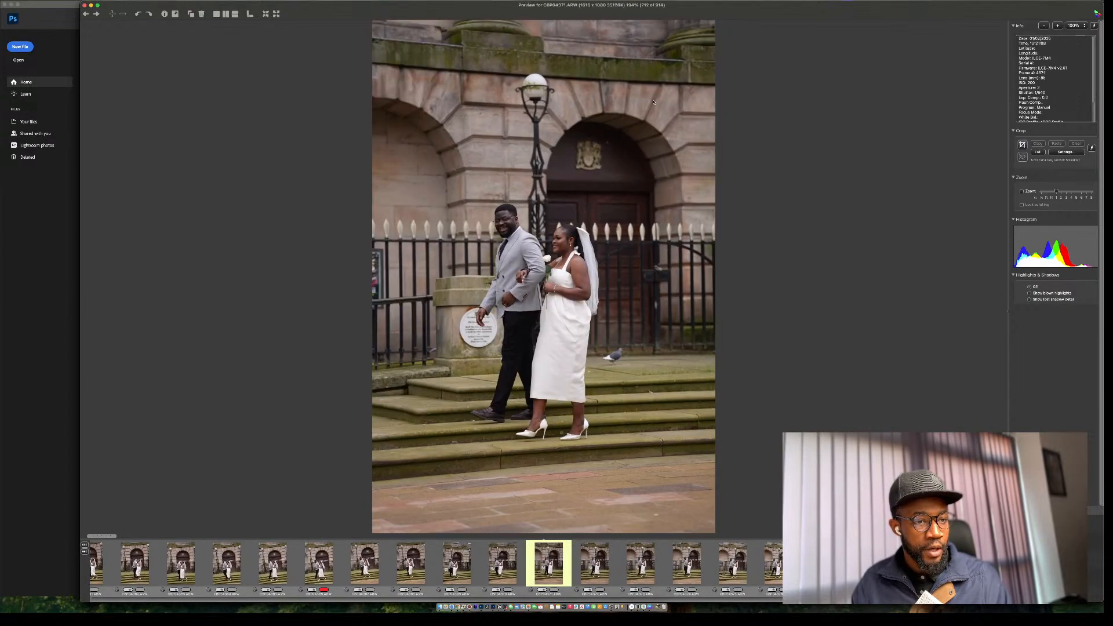
{"action": "key", "text": "Right"}
{"action": "key", "text": "Right"}
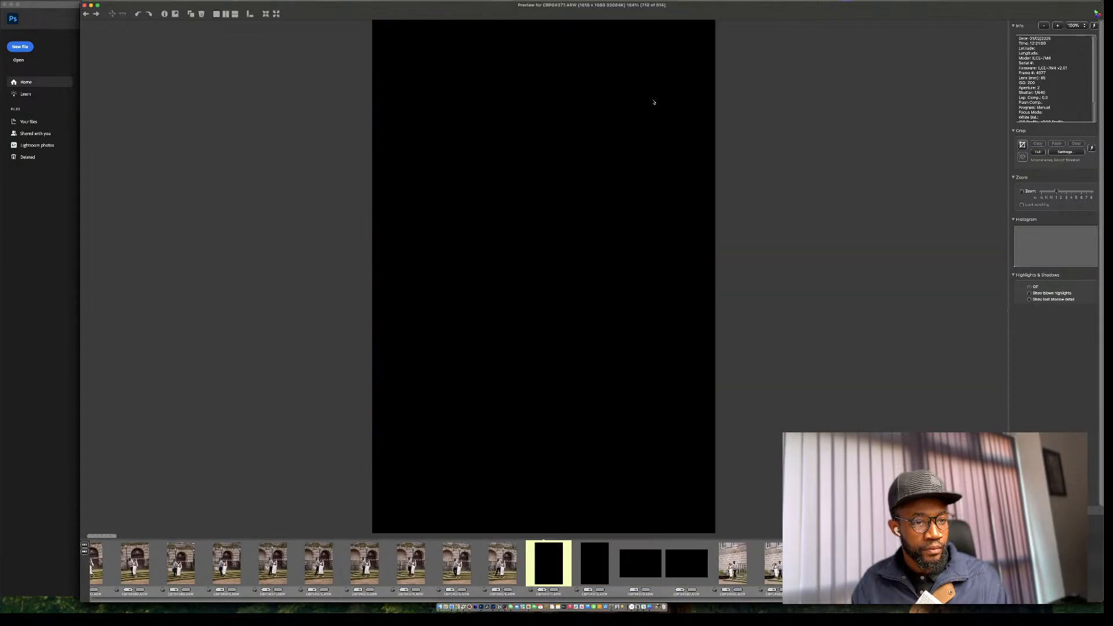
Compare the arm-in-arm frames beside the Elvis poster and move the red colour class to the mid-stride frame with the round plaque.
{"action": "key", "text": "Left"}
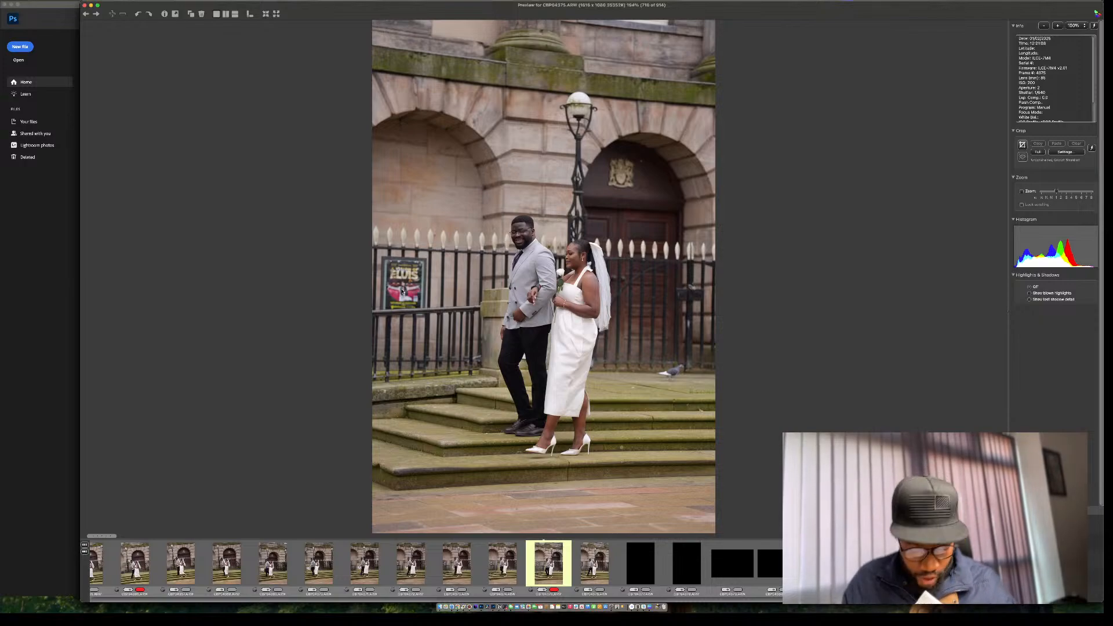
{"action": "key", "text": "Right"}
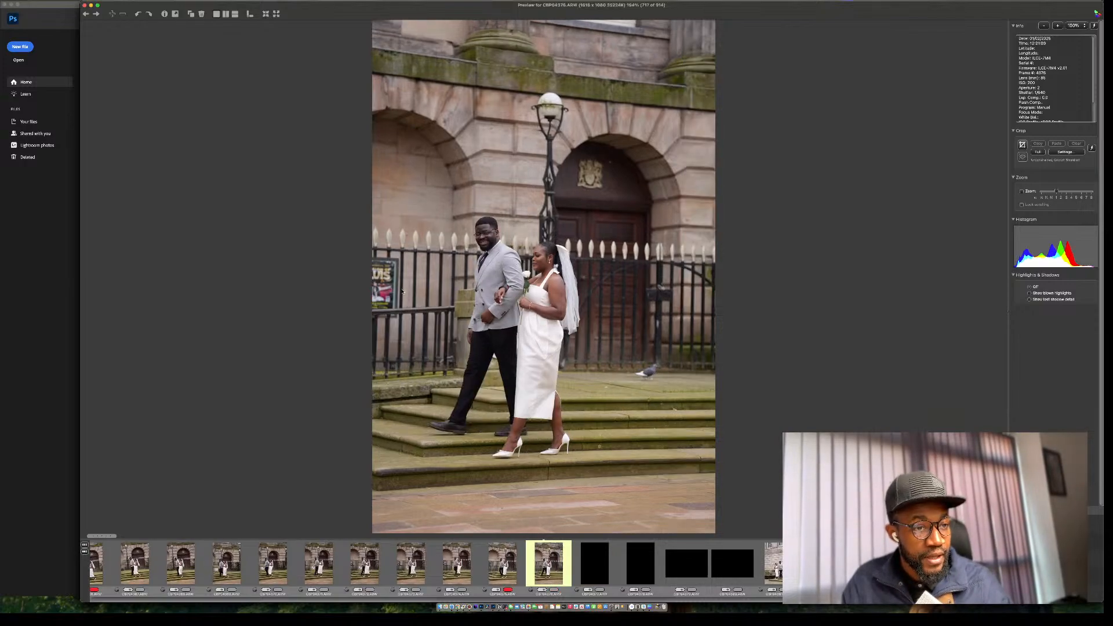
{"action": "key", "text": "Left"}
{"action": "key", "text": "Left"}
{"action": "key", "text": "Left"}
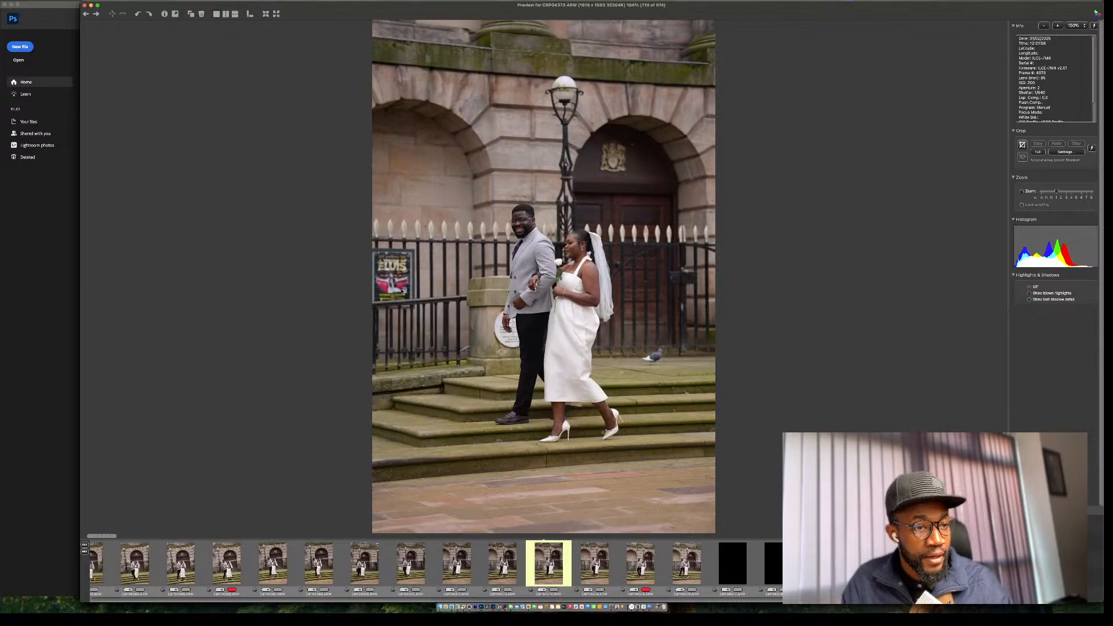
{"action": "key", "text": "Left"}
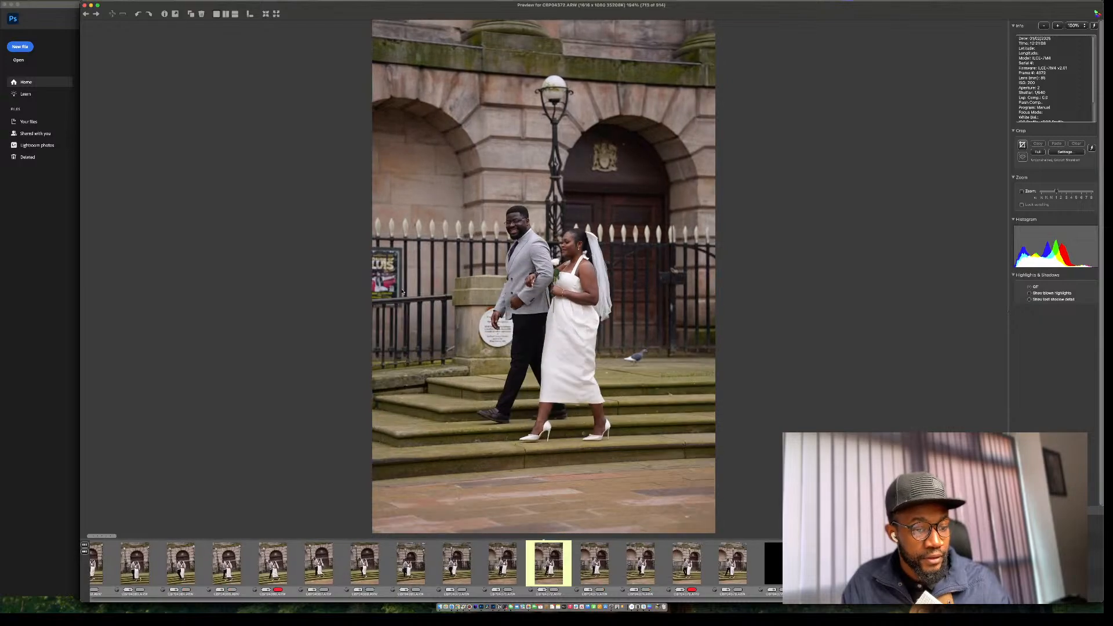
{"action": "key", "text": "Right"}
{"action": "key", "text": "Right"}
{"action": "key", "text": "Right"}
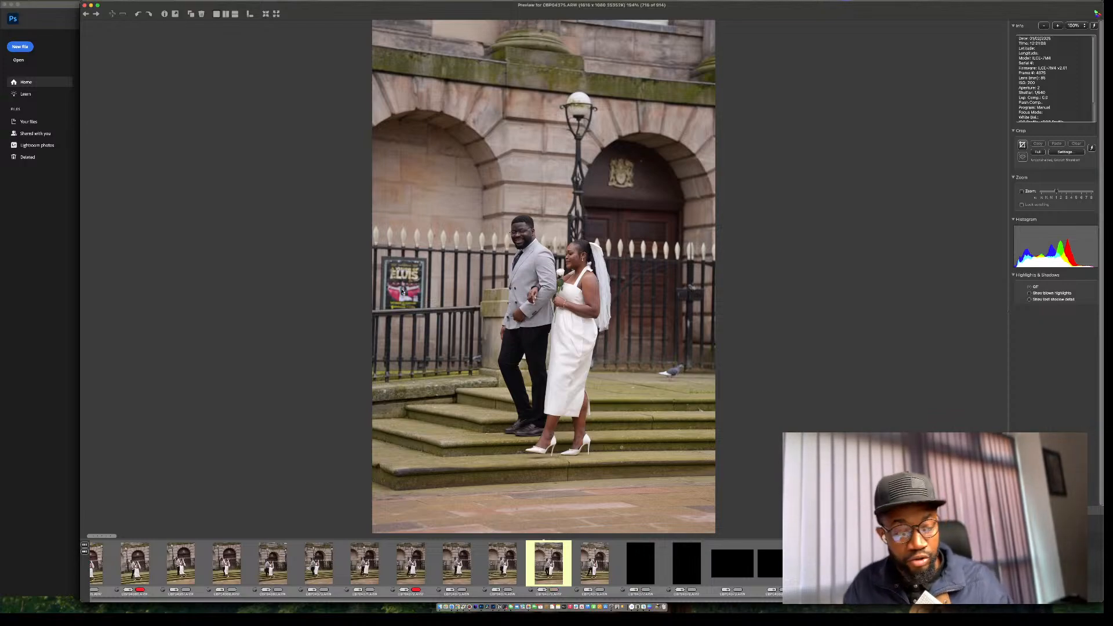
Skip past the black frames and mark the first frame of the couple walking along the stone wall with the red colour class.
{"action": "key", "text": "Right"}
{"action": "key", "text": "Right"}
{"action": "key", "text": "Right"}
{"action": "key", "text": "Right"}
{"action": "key", "text": "Right"}
{"action": "key", "text": "Right"}
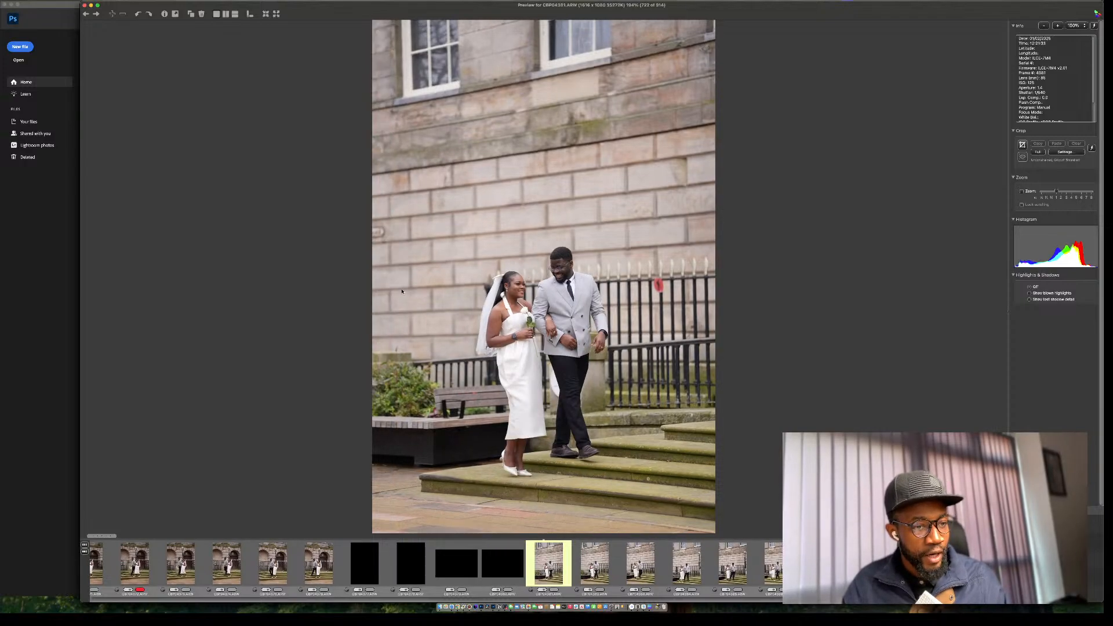
{"action": "key", "text": "1"}
Mark the walking frame with both looking down and the frame where they look at each other with the red colour class.
{"action": "key", "text": "Right"}
{"action": "key", "text": "Right"}
{"action": "key", "text": "Right"}
{"action": "key", "text": "Right"}
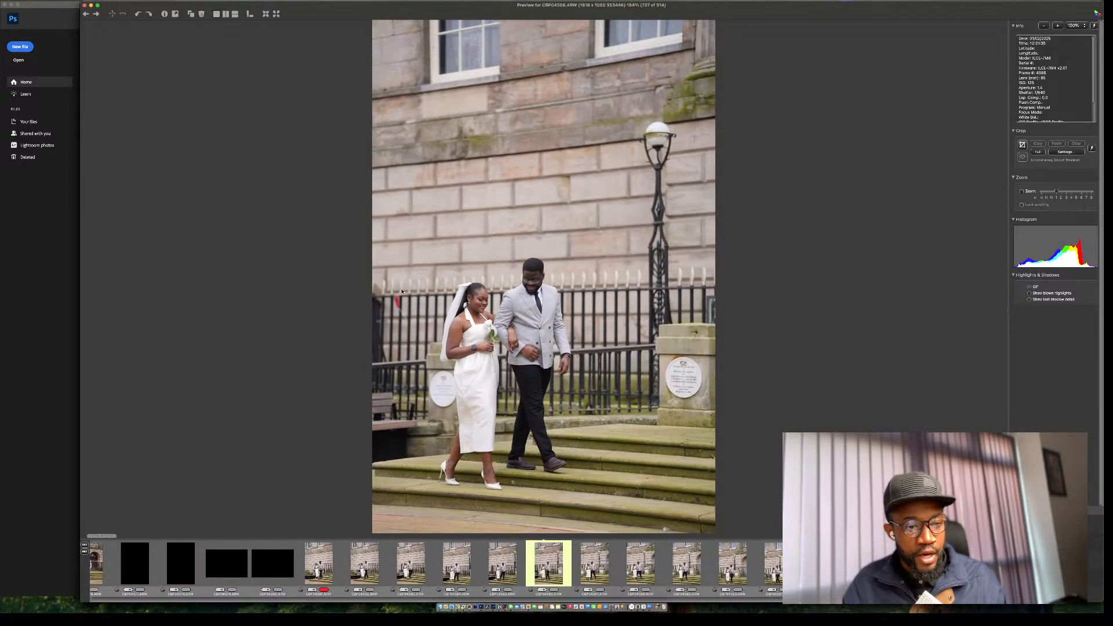
{"action": "key", "text": "1"}
{"action": "key", "text": "Right"}
{"action": "key", "text": "Right"}
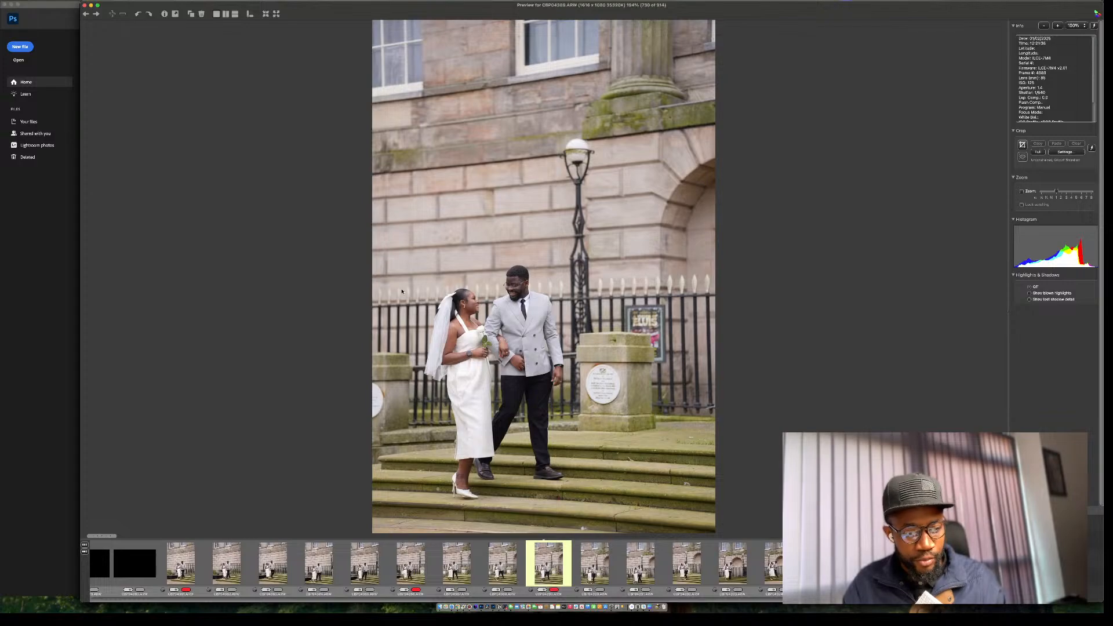
Examine the following frames of the couple walking past the lamp posts and railings, going back to recheck their poses and expressions.
{"action": "key", "text": "Right"}
{"action": "key", "text": "Right"}
{"action": "key", "text": "Right"}
{"action": "key", "text": "Right"}
{"action": "key", "text": "Right"}
{"action": "key", "text": "Right"}
{"action": "key", "text": "Right"}
{"action": "key", "text": "Right"}
{"action": "key", "text": "Right"}
{"action": "key", "text": "Right"}
{"action": "key", "text": "Right"}
{"action": "key", "text": "Right"}
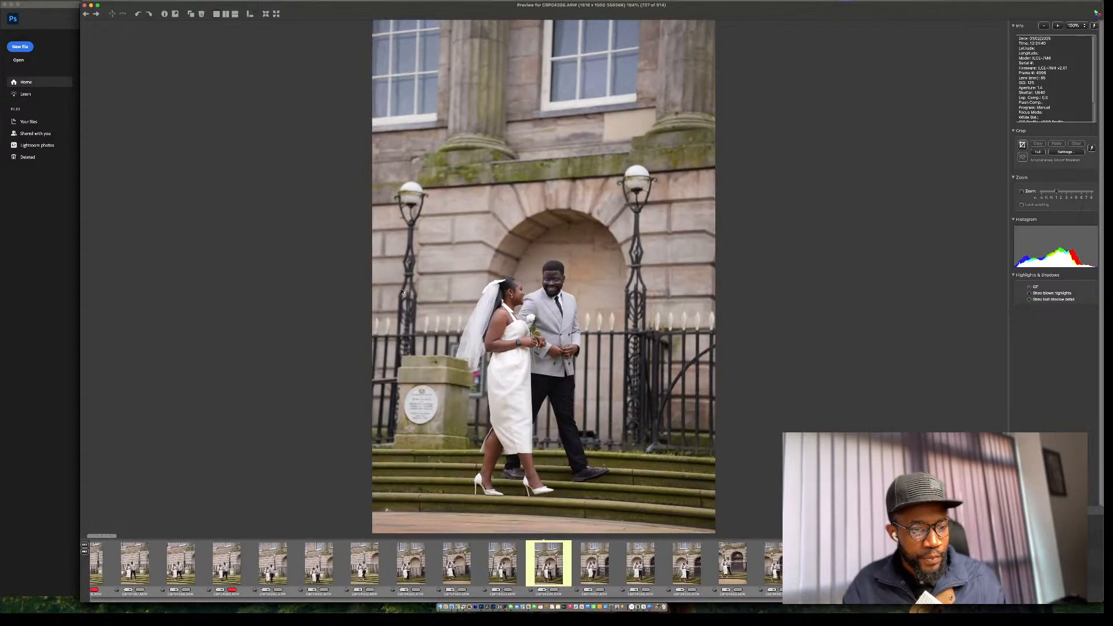
{"action": "key", "text": "Left"}
{"action": "key", "text": "Left"}
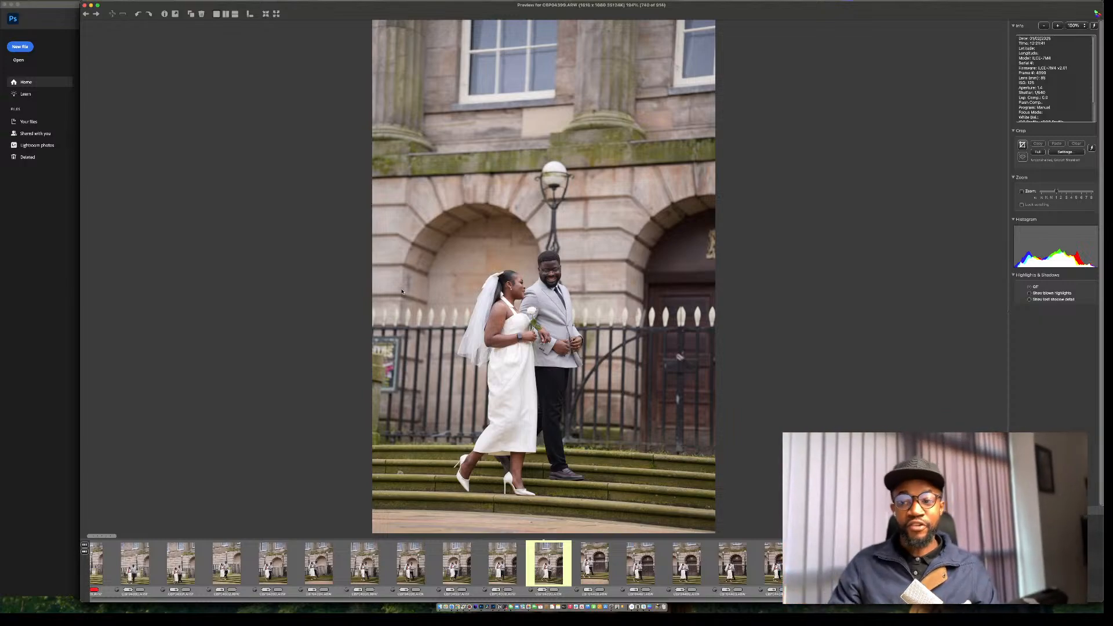
Examine the walking frames in front of the arched doorway, up to the standing poses on the steps.
{"action": "key", "text": "Right"}
{"action": "key", "text": "Right"}
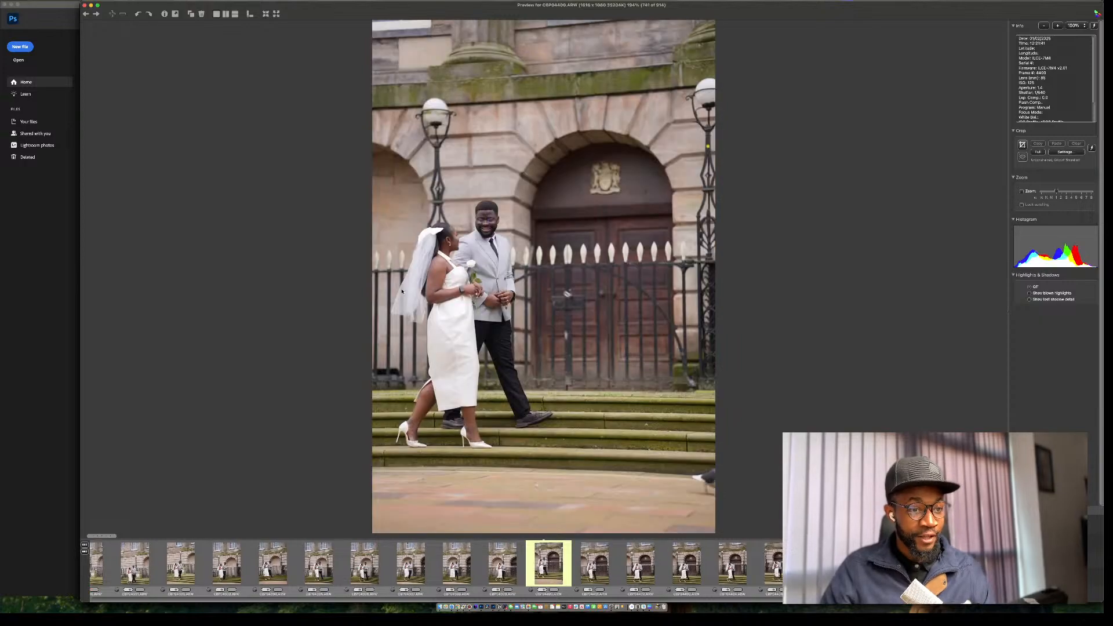
{"action": "key", "text": "Right"}
{"action": "key", "text": "Right"}
{"action": "key", "text": "Right"}
{"action": "key", "text": "Right"}
{"action": "key", "text": "Right"}
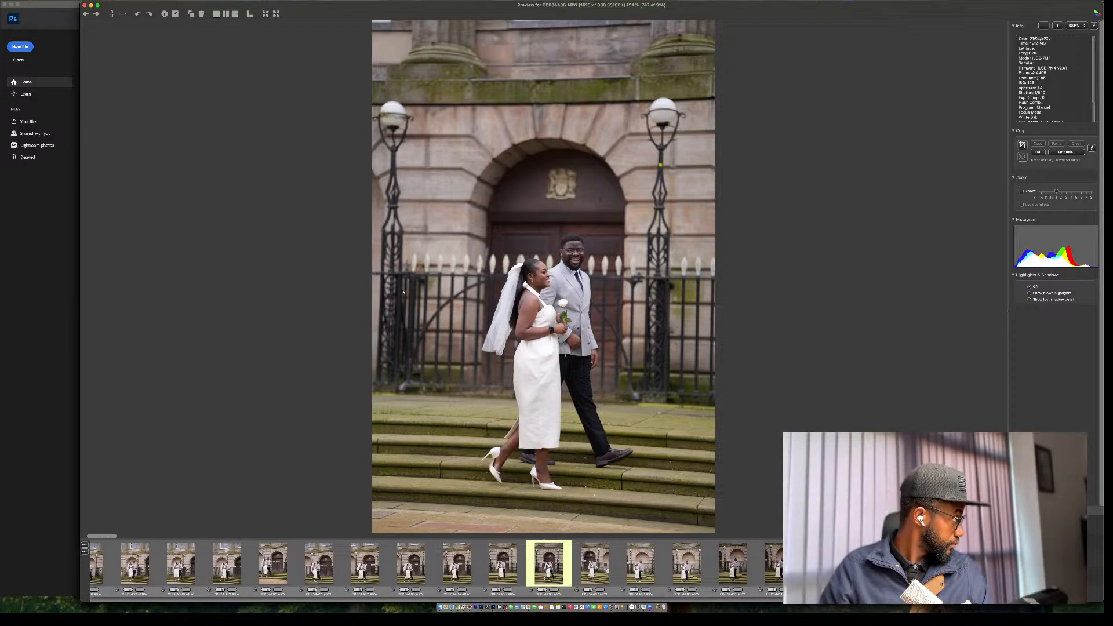
{"action": "key", "text": "Right"}
{"action": "key", "text": "Right"}
{"action": "key", "text": "Right"}
{"action": "key", "text": "Right"}
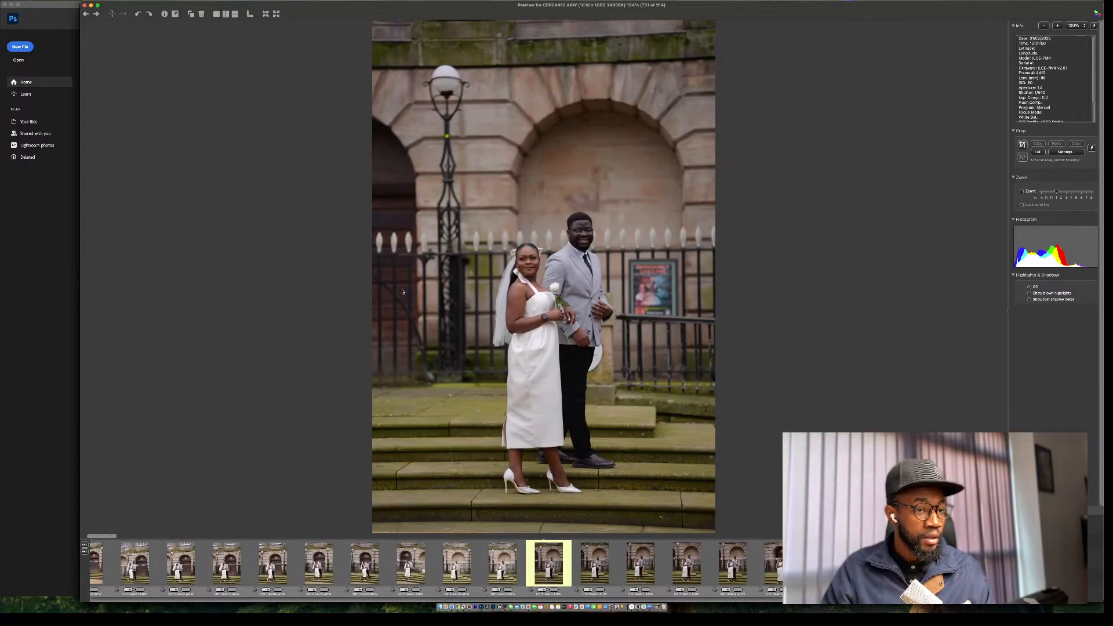
Compare the standing poses beside the lamp post and mark the wider one with both facing the camera with the red colour class.
{"action": "key", "text": "Right"}
{"action": "key", "text": "Right"}
{"action": "key", "text": "Right"}
{"action": "key", "text": "Right"}
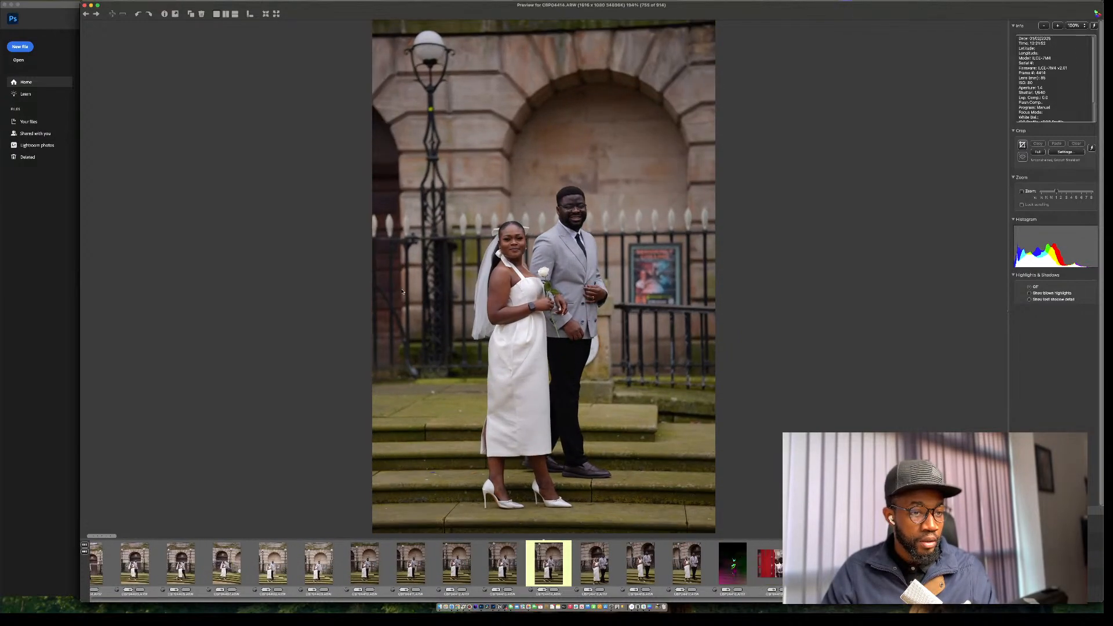
{"action": "key", "text": "Left"}
{"action": "key", "text": "Left"}
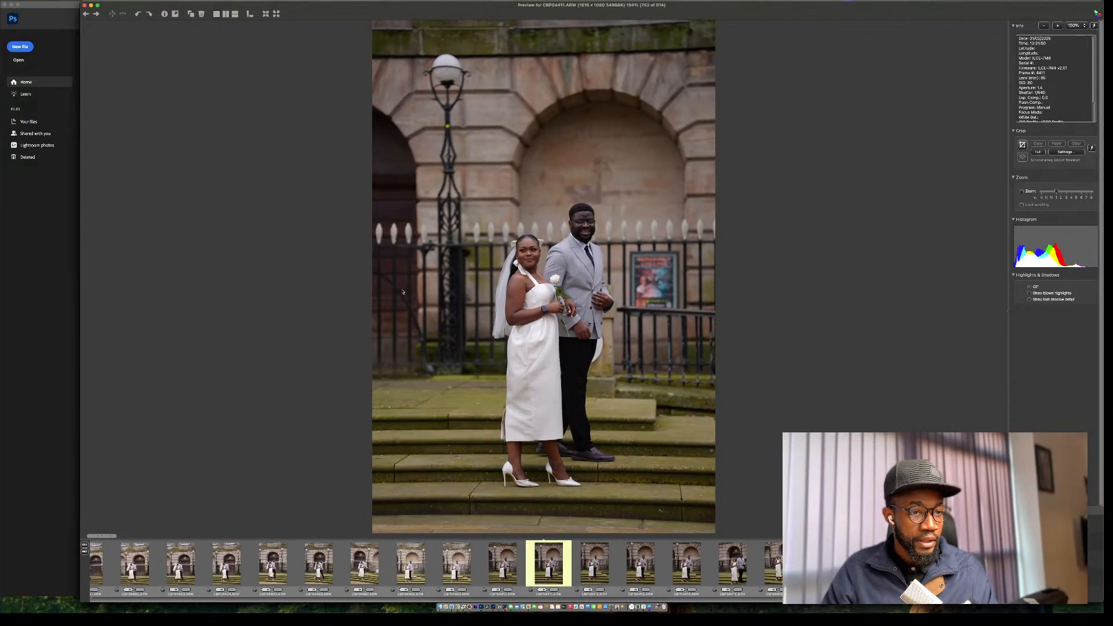
Examine the remaining standing poses on the steps and continue past the corrupted frame to the red telephone box photos.
{"action": "key", "text": "Right"}
{"action": "key", "text": "Right"}
{"action": "key", "text": "Right"}
{"action": "key", "text": "Right"}
{"action": "key", "text": "Right"}
{"action": "key", "text": "Right"}
{"action": "key", "text": "Right"}
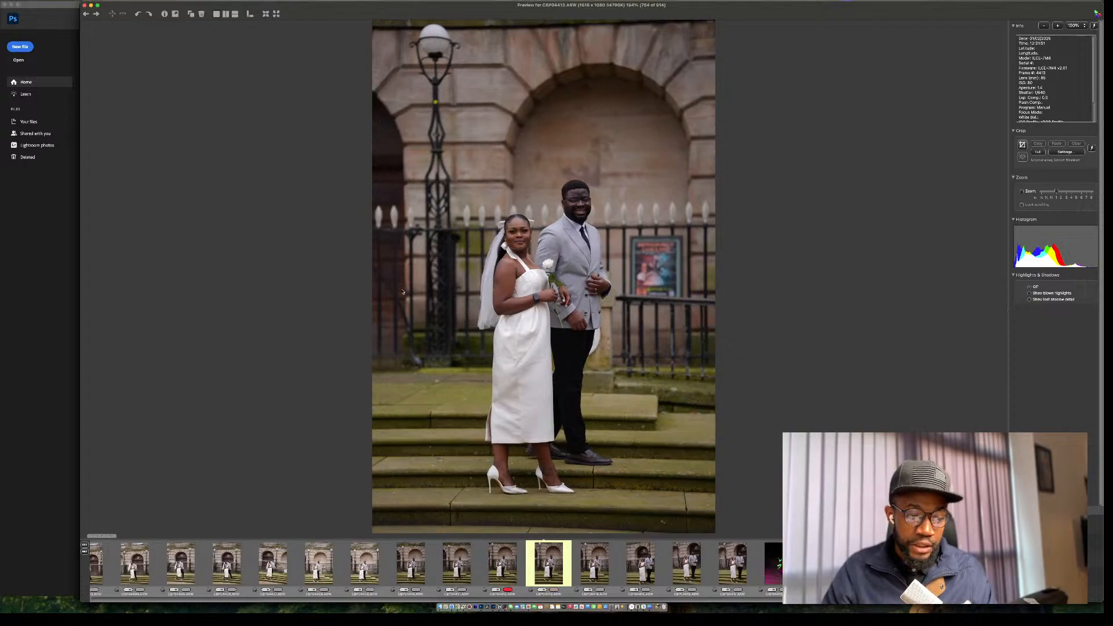
{"action": "key", "text": "Left"}
{"action": "key", "text": "Left"}
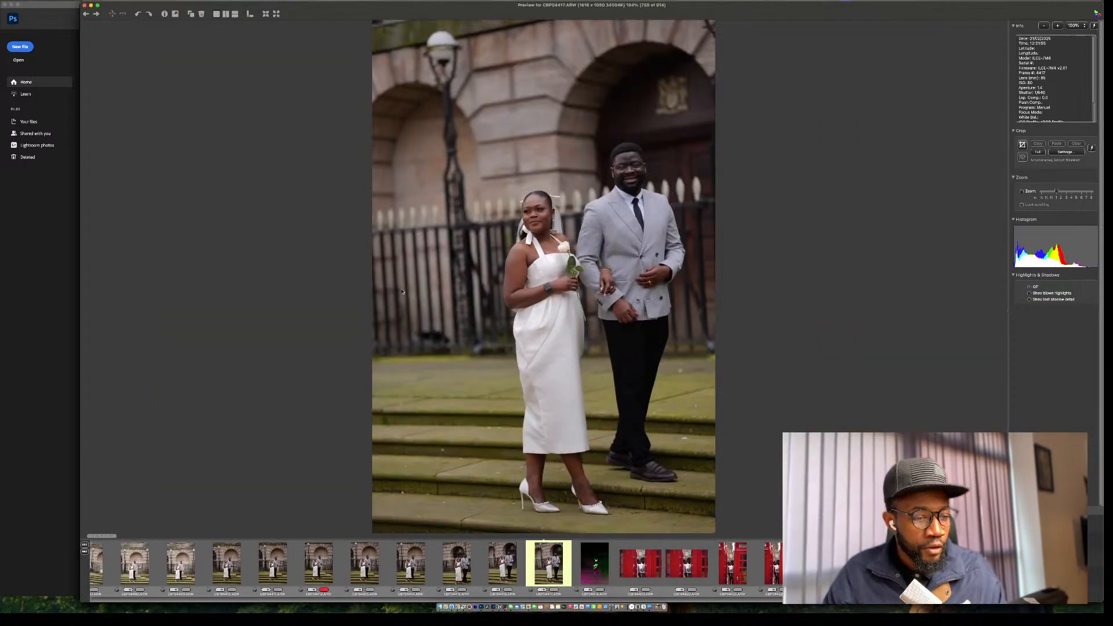
{"action": "key", "text": "Right"}
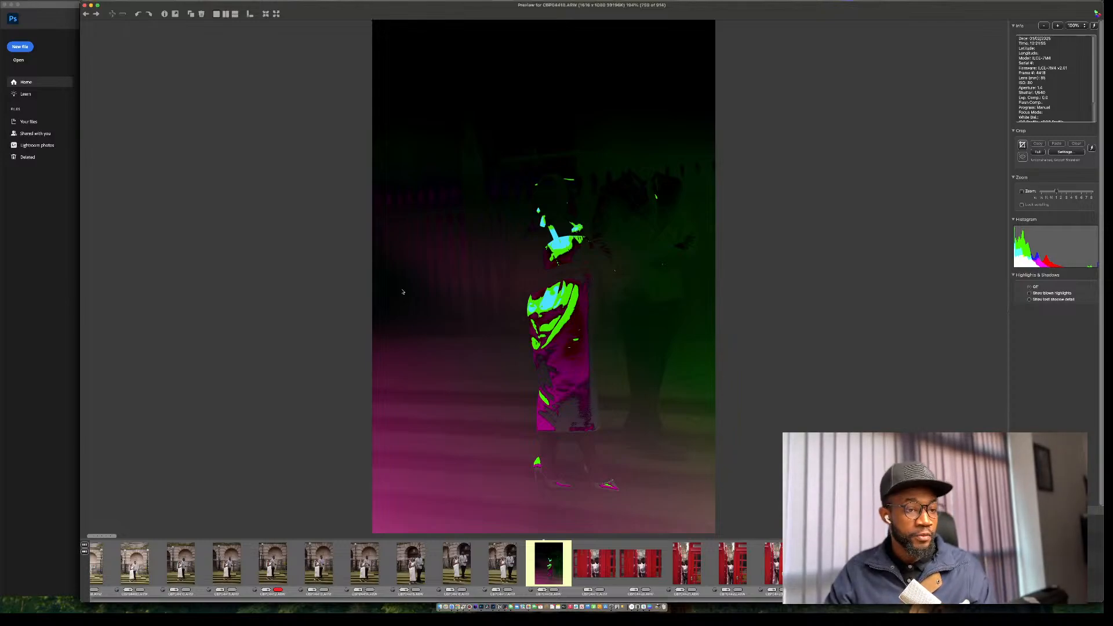
{"action": "key", "text": "Right"}
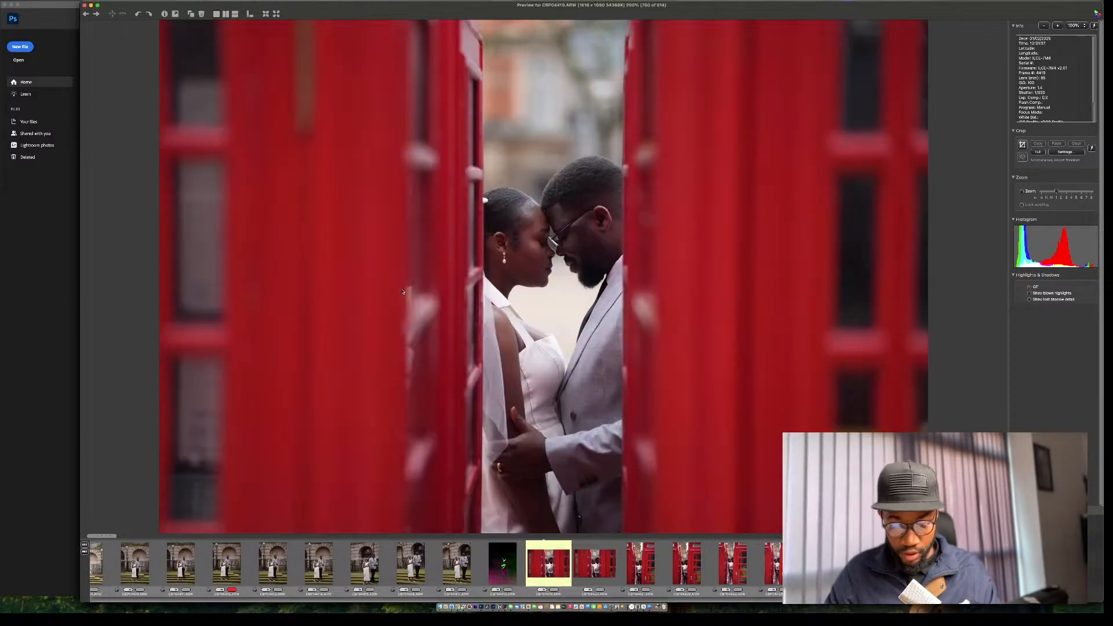
Compare the first landscape and portrait frames of the couple touching foreheads between the red telephone boxes.
{"action": "key", "text": "Left"}
{"action": "key", "text": "Right"}
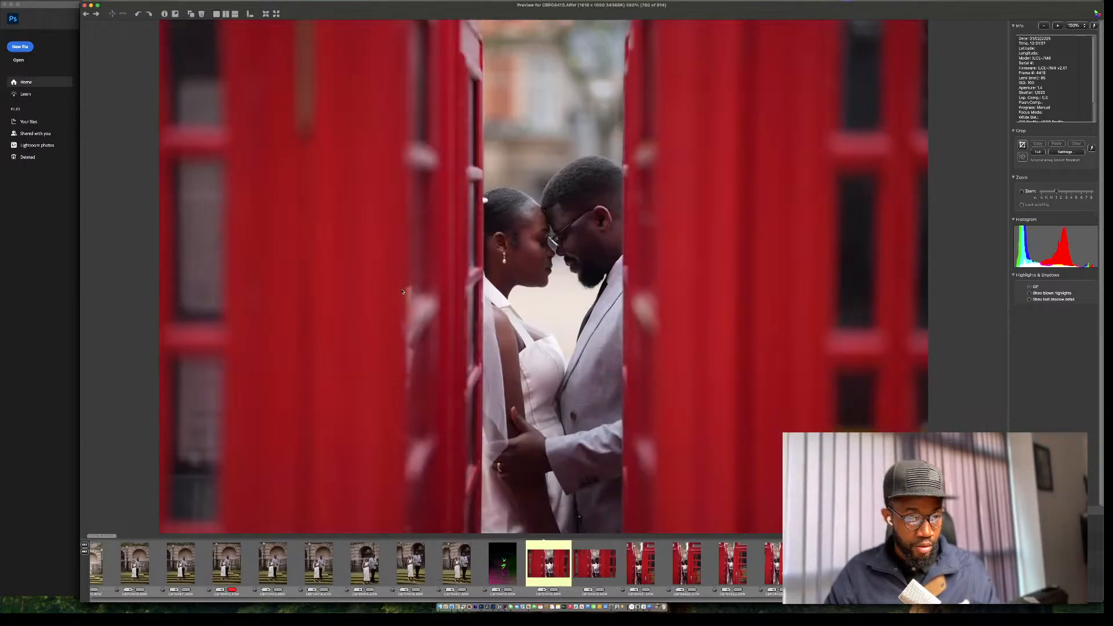
{"action": "key", "text": "Right"}
{"action": "key", "text": "Right"}
{"action": "key", "text": "Left"}
{"action": "key", "text": "Right"}
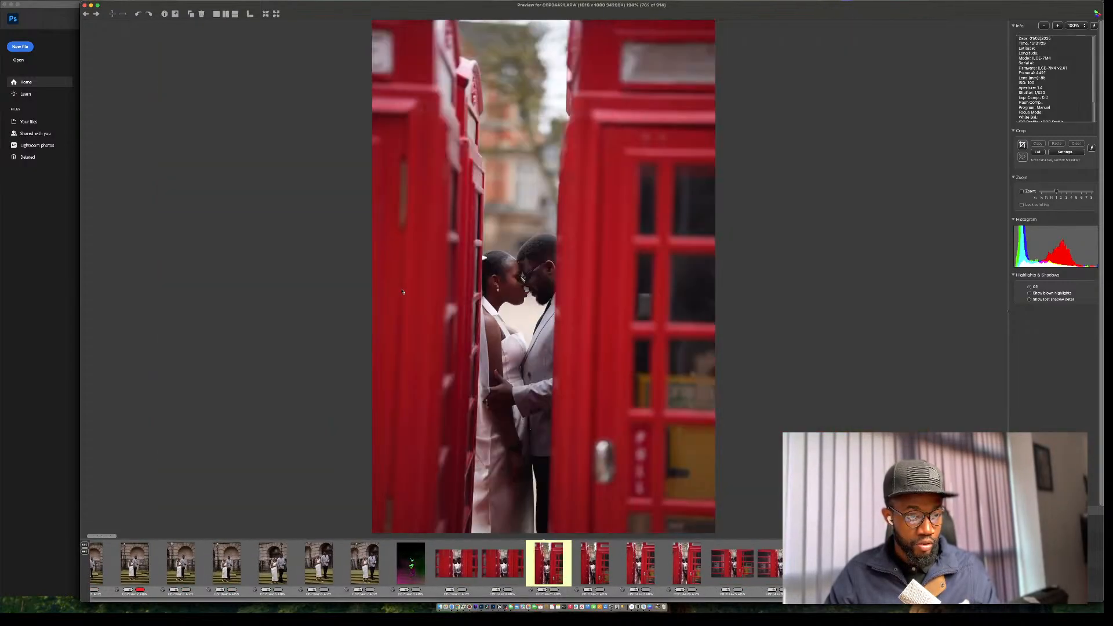
{"action": "key", "text": "Left"}
{"action": "key", "text": "Right"}
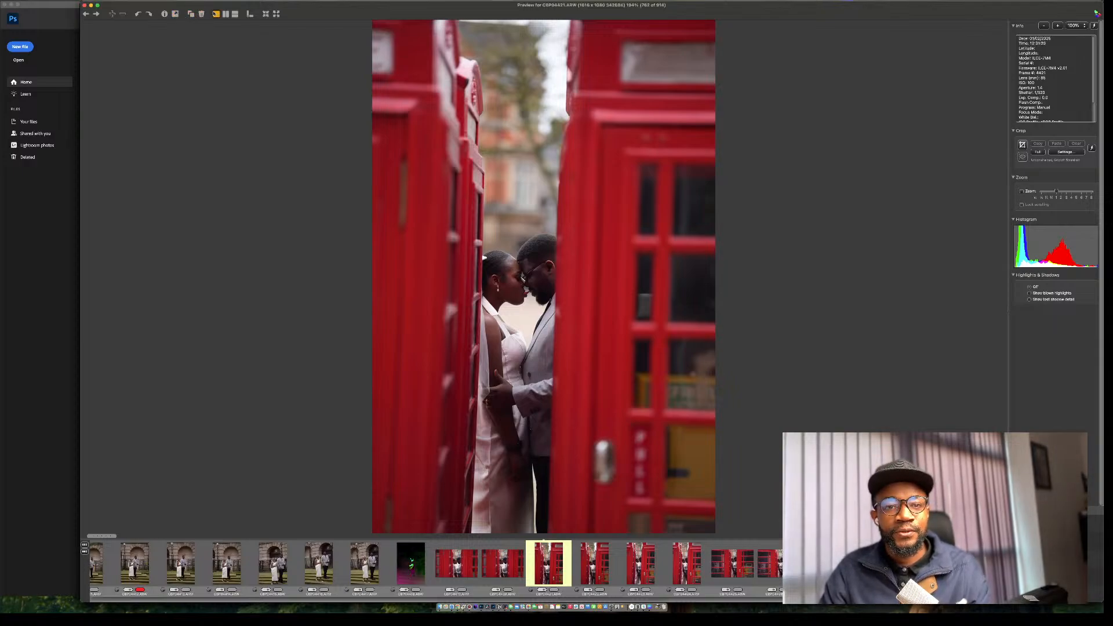
Show the portrait telephone box photo without the filmstrip and side panels, and restore the full preview layout.
{"action": "left_click", "coordinate": [277, 14]}
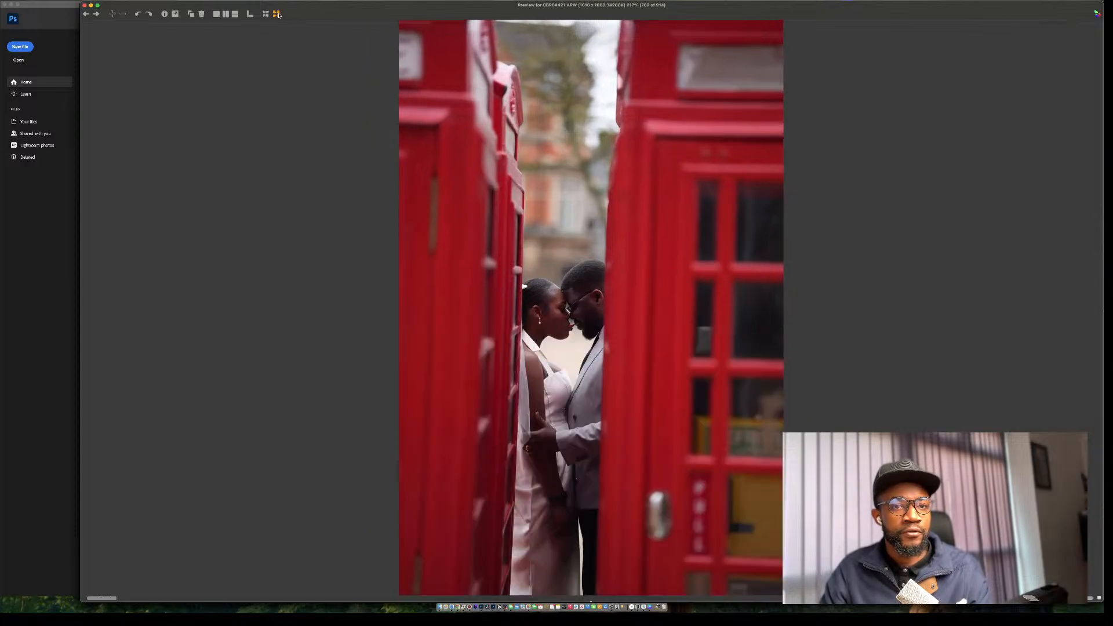
{"action": "left_click", "coordinate": [278, 14]}
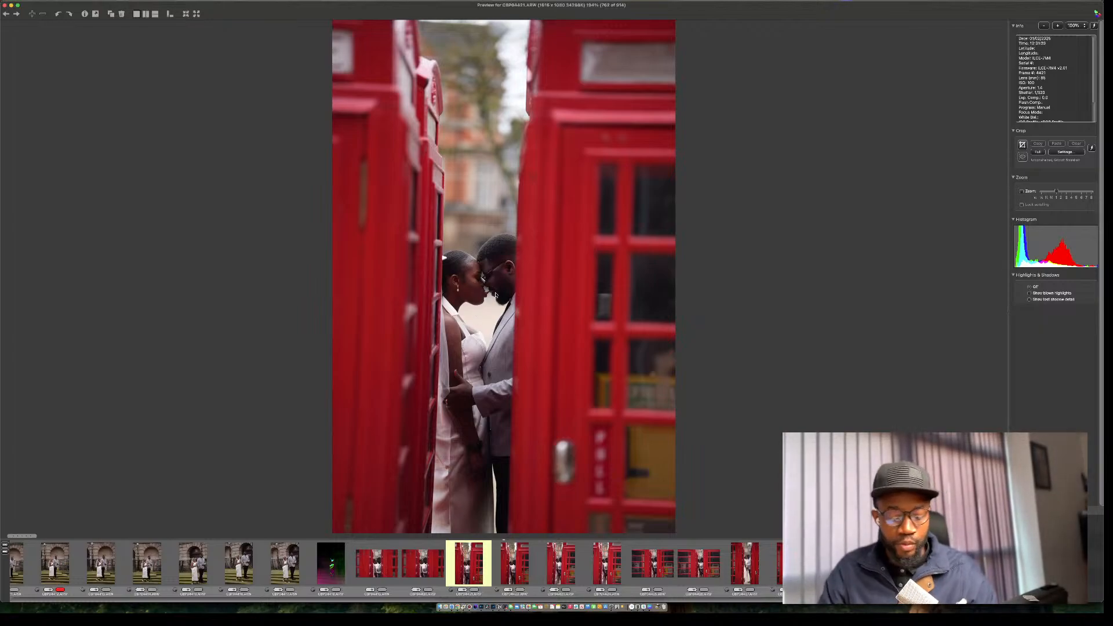
Compare the portrait telephone box frames and mark the one showing more of the groom's face and jacket with the red colour class.
{"action": "key", "text": "Left"}
{"action": "key", "text": "Right"}
{"action": "key", "text": "Right"}
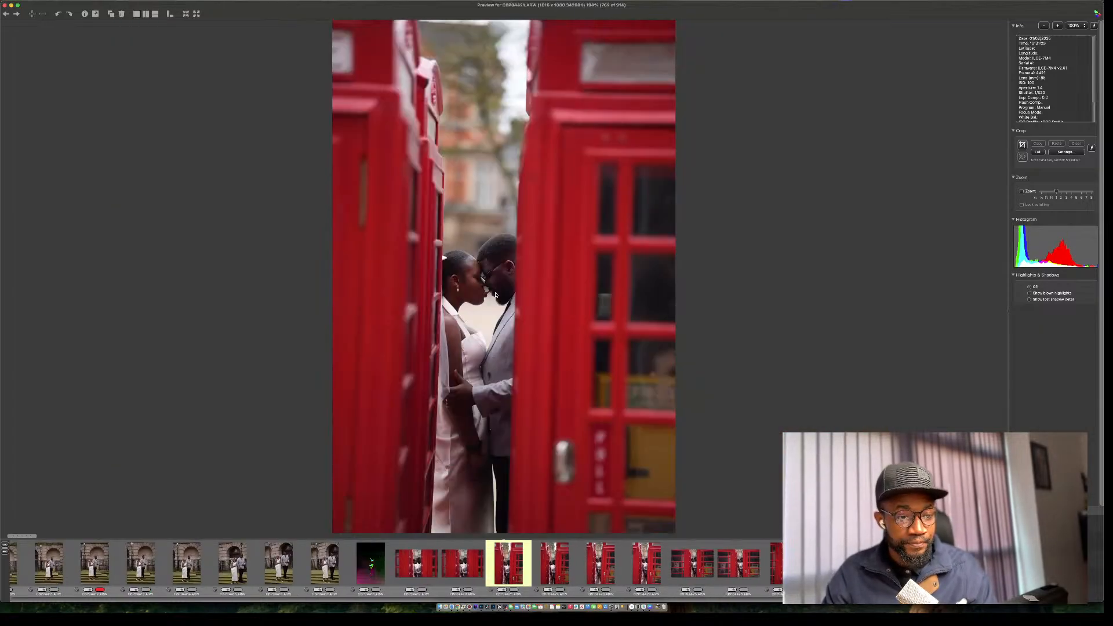
{"action": "key", "text": "Right"}
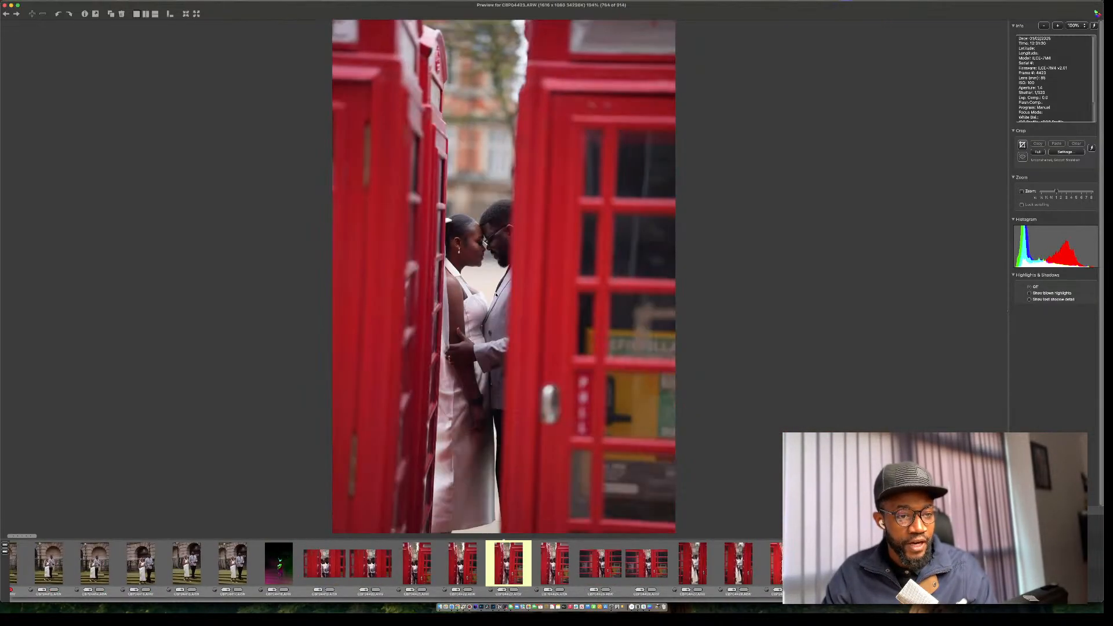
{"action": "key", "text": "Left"}
{"action": "key", "text": "Right"}
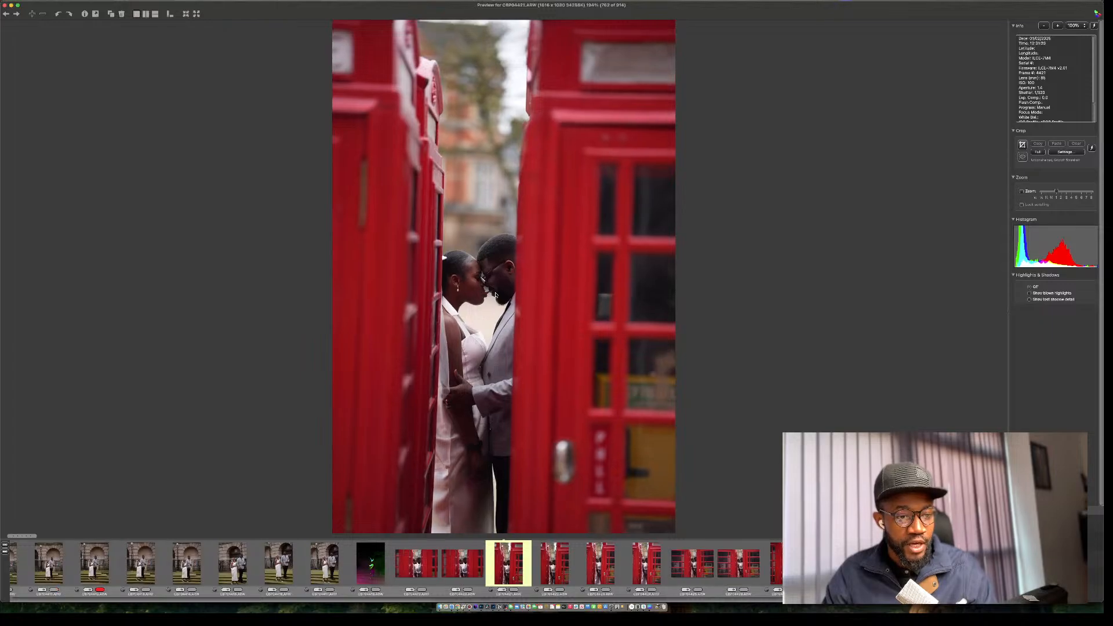
Mark the landscape frame of the couple between the telephone boxes, with the door handle in view, with the red colour class.
{"action": "key", "text": "Right"}
{"action": "key", "text": "Right"}
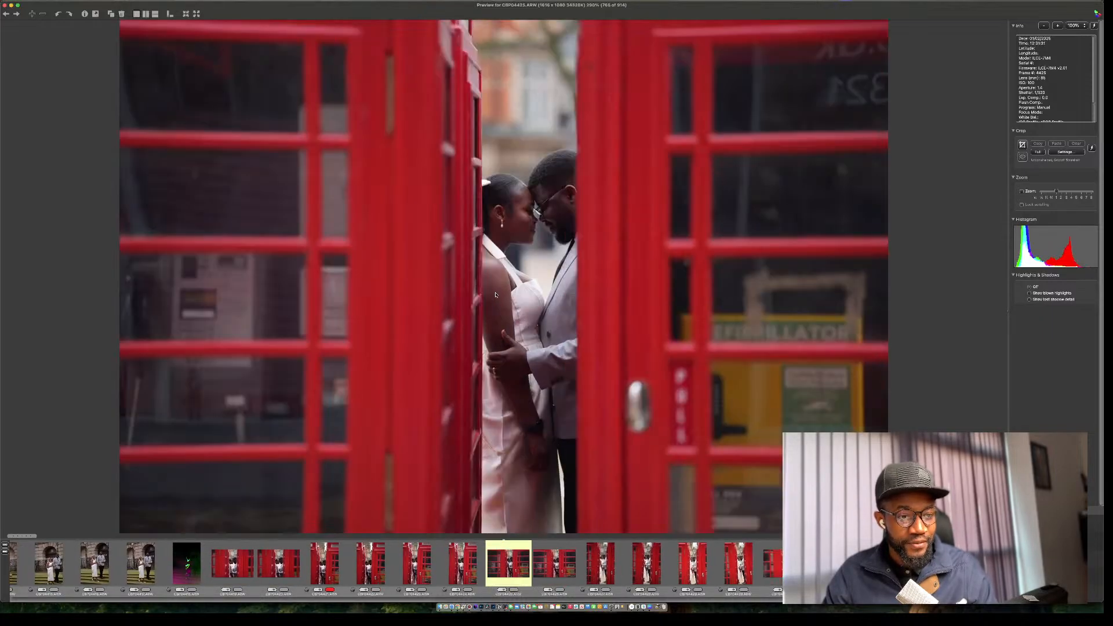
{"action": "key", "text": "Left"}
{"action": "key", "text": "Right"}
Examine the portrait frame focused on the telephone boxes with the couple blurred behind, comparing it with its neighbouring frames.
{"action": "key", "text": "Right"}
{"action": "key", "text": "Right"}
{"action": "key", "text": "Right"}
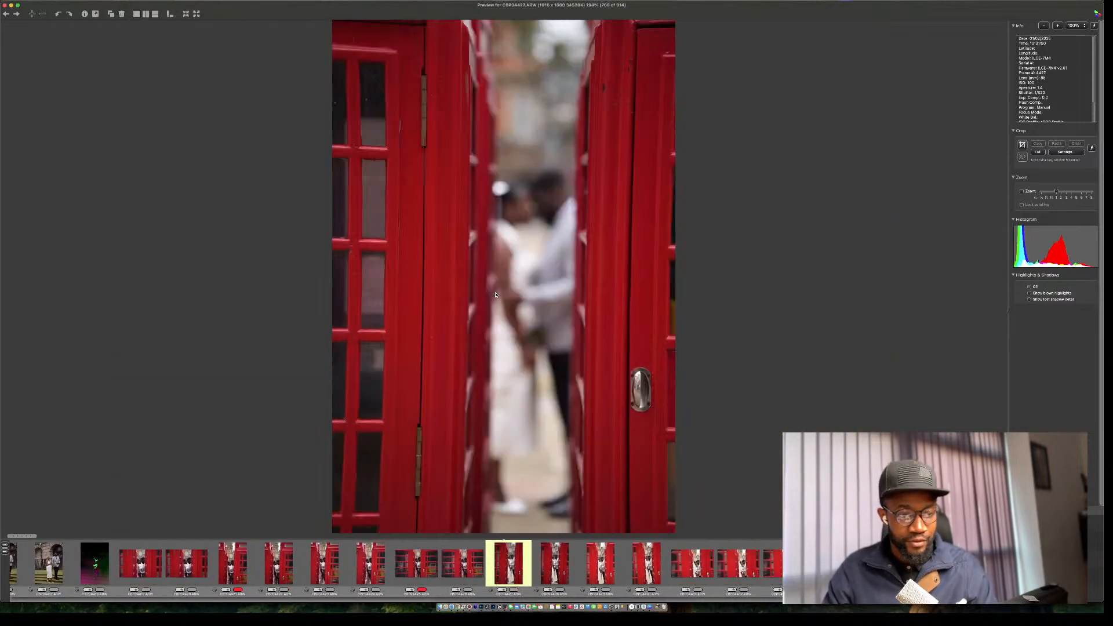
{"action": "key", "text": "Left"}
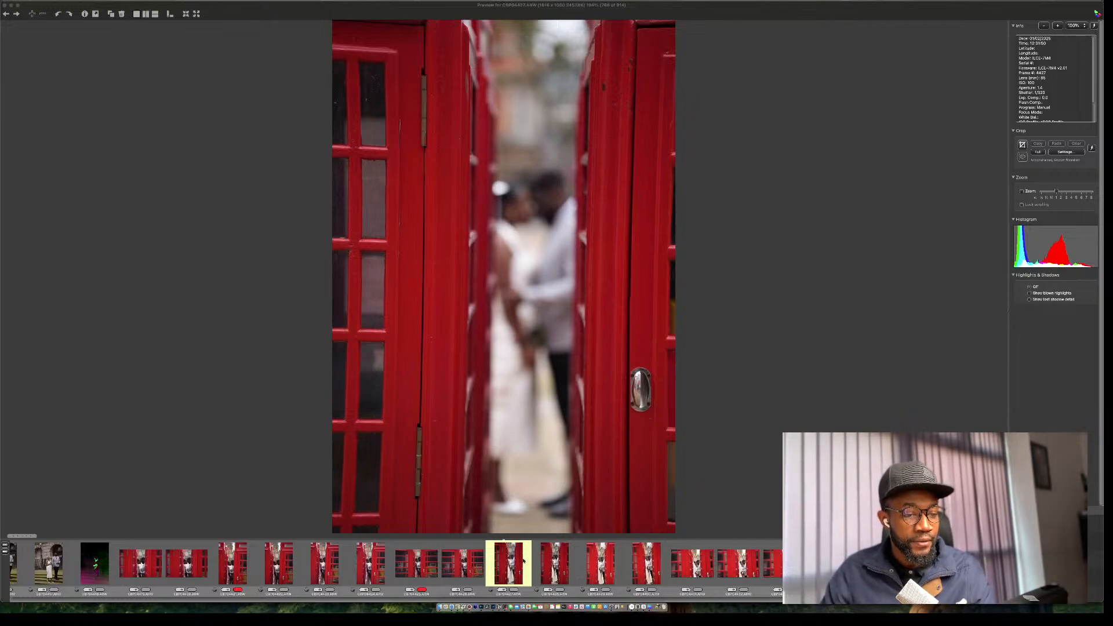
{"action": "key", "text": "Right"}
{"action": "key", "text": "Right"}
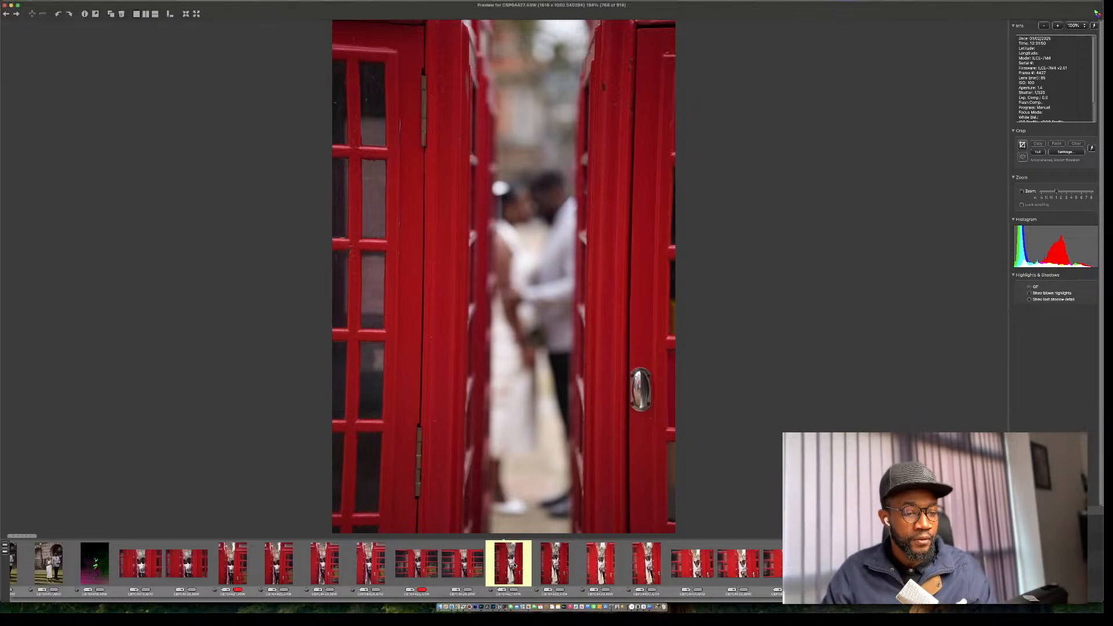
Compare the telephone box frames and mark the closer landscape frame of the couple forehead to forehead with the red colour class.
{"action": "key", "text": "Right"}
{"action": "key", "text": "Right"}
{"action": "key", "text": "Right"}
{"action": "key", "text": "Right"}
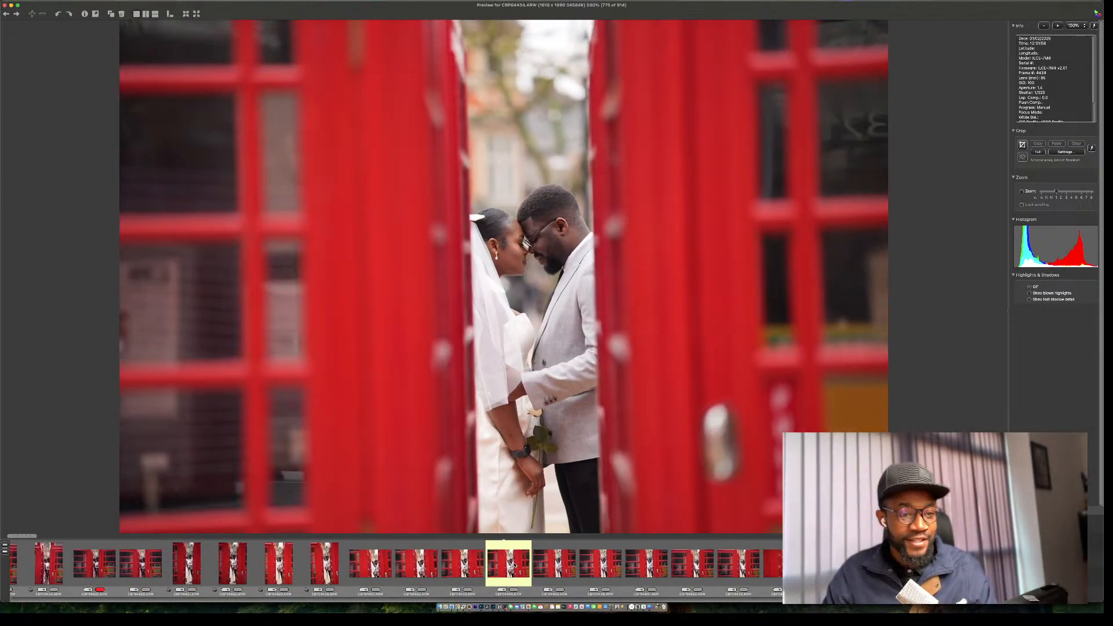
{"action": "key", "text": "Right"}
{"action": "key", "text": "Left"}
{"action": "key", "text": "Right"}
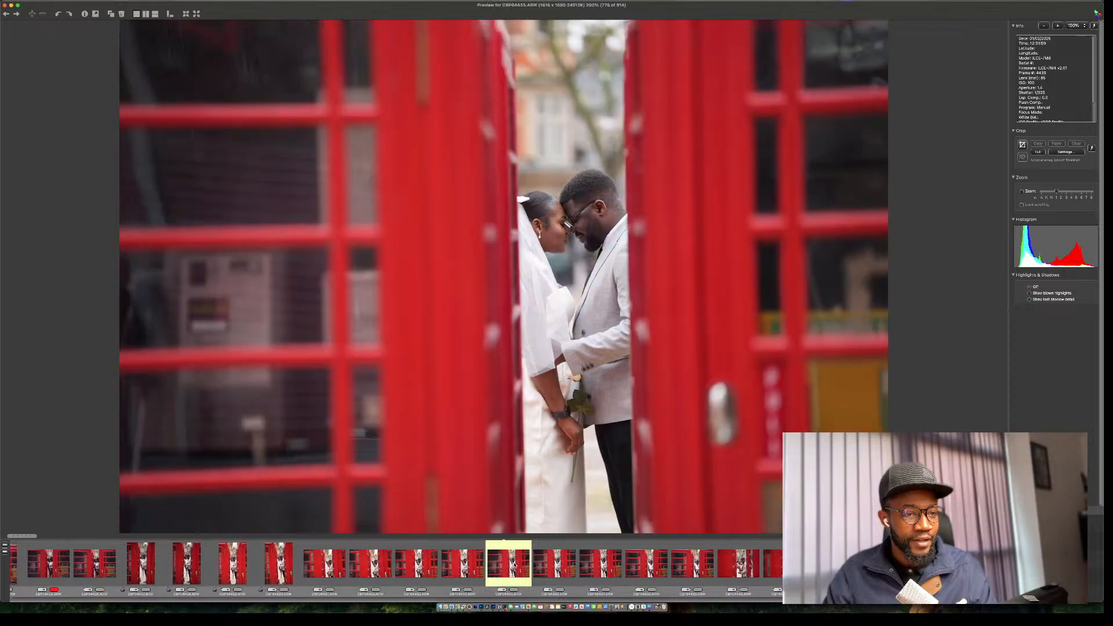
{"action": "key", "text": "Left"}
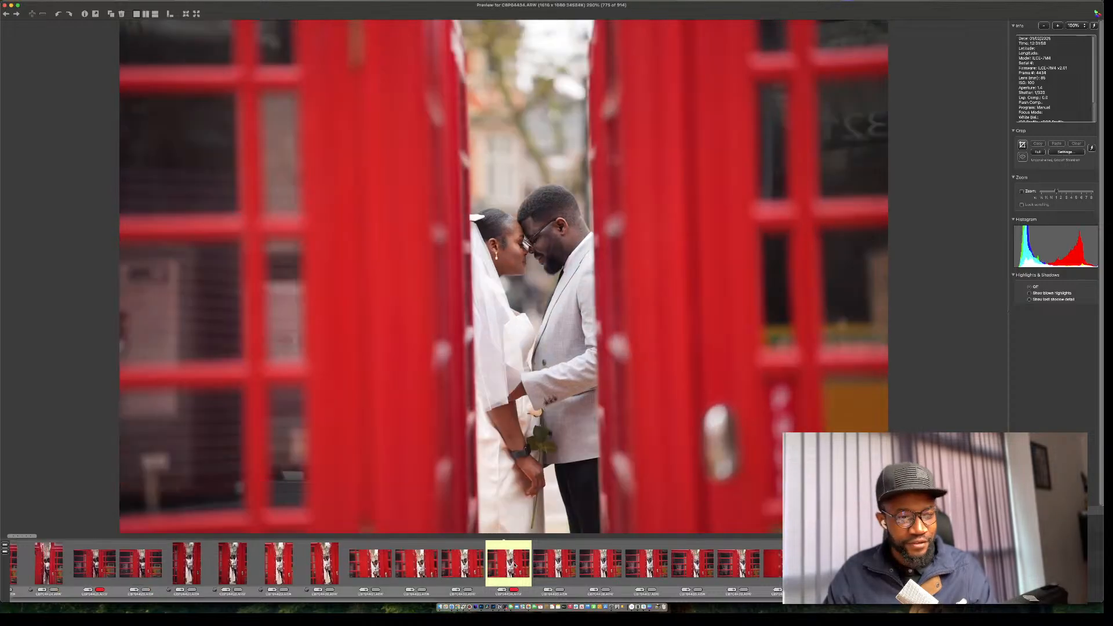
Compare the landscape frames of the couple embracing between the telephone boxes, checking the bride's expression and the earlier forehead-to-forehead shots.
{"action": "key", "text": "Right"}
{"action": "key", "text": "Right"}
{"action": "key", "text": "Right"}
{"action": "key", "text": "Right"}
{"action": "key", "text": "Right"}
{"action": "key", "text": "Right"}
{"action": "key", "text": "Right"}
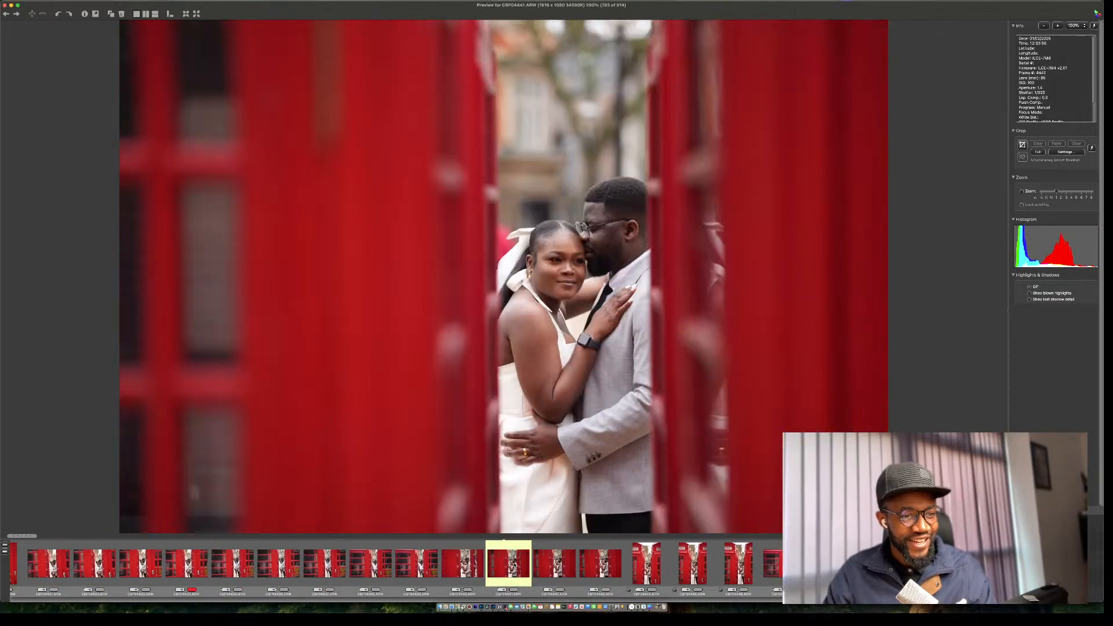
{"action": "key", "text": "Left"}
{"action": "key", "text": "Left"}
{"action": "key", "text": "Right"}
{"action": "key", "text": "Left"}
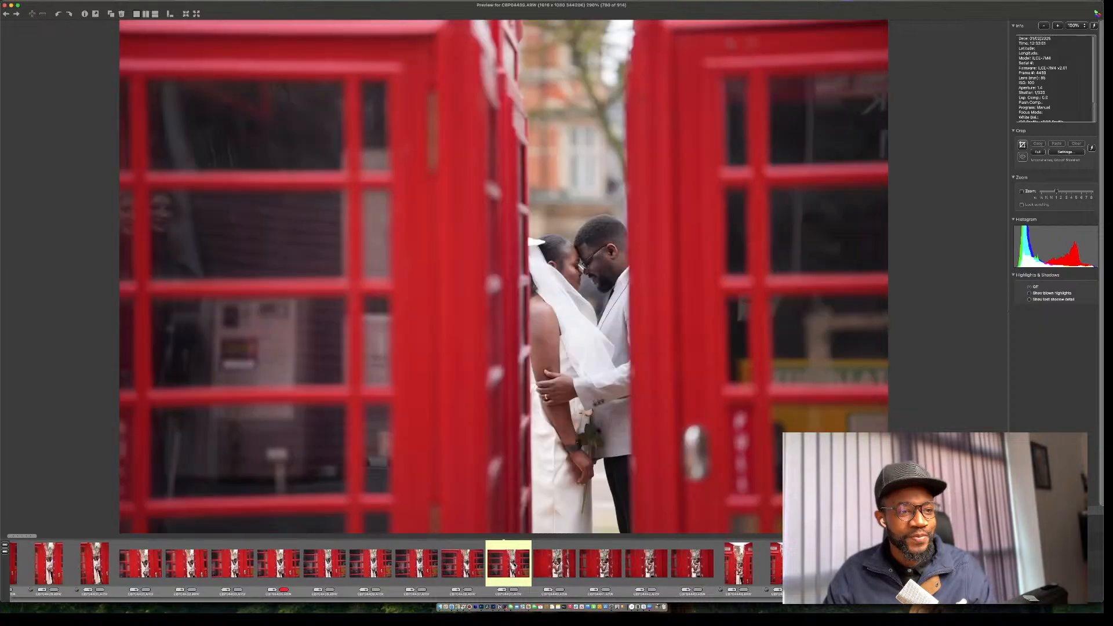
{"action": "key", "text": "Right"}
{"action": "key", "text": "Right"}
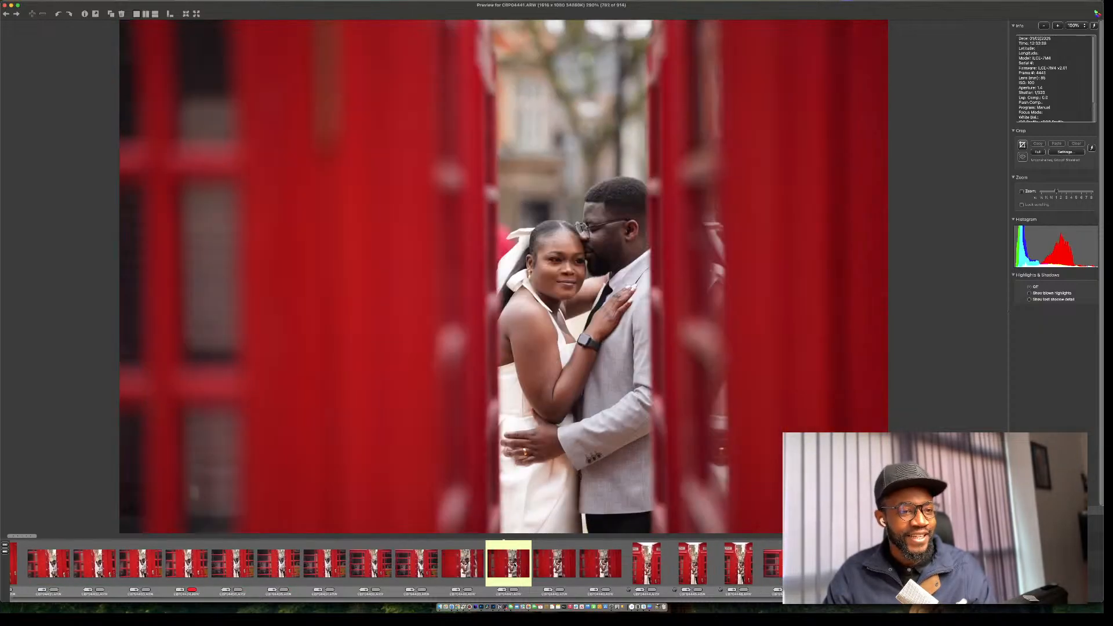
{"action": "key", "text": "Right"}
{"action": "key", "text": "Right"}
{"action": "key", "text": "Right"}
{"action": "key", "text": "Left"}
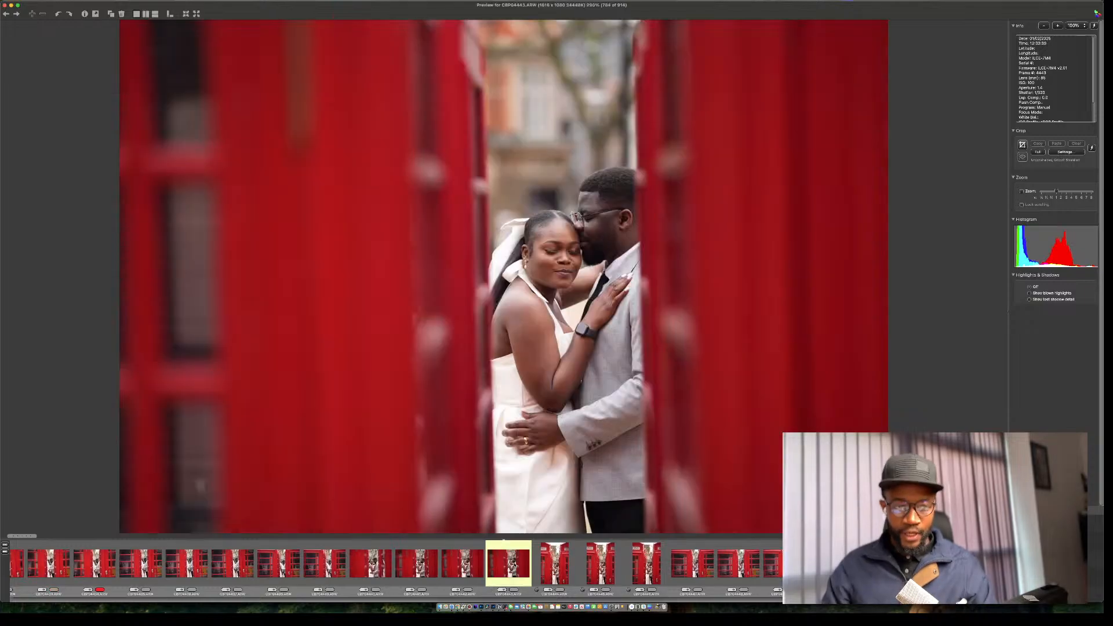
{"action": "key", "text": "Left"}
{"action": "key", "text": "Left"}
{"action": "key", "text": "Left"}
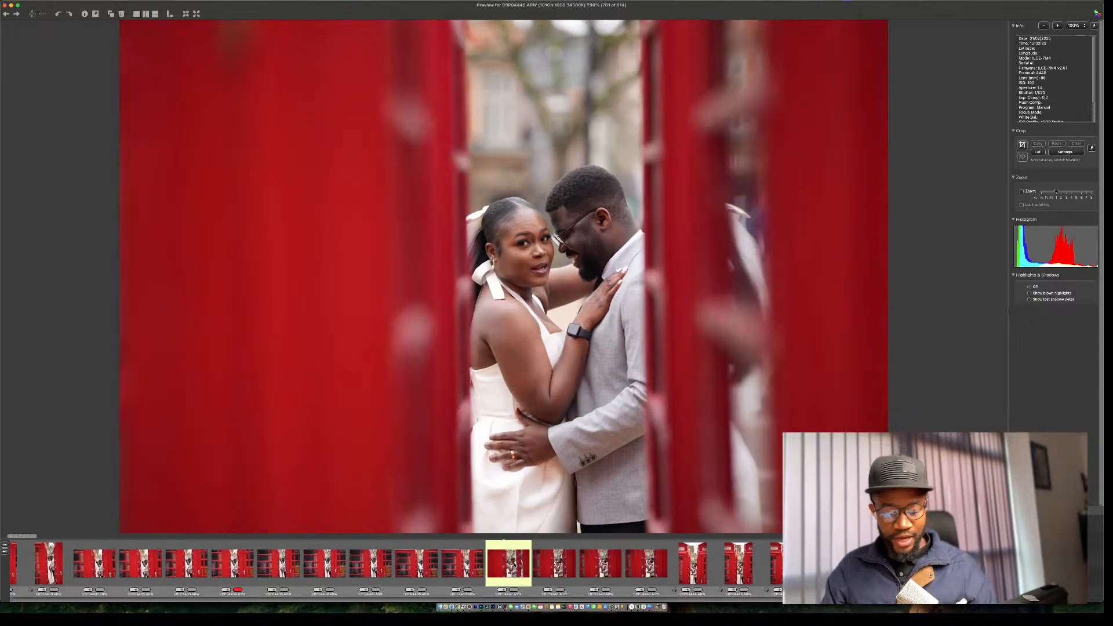
{"action": "key", "text": "Left"}
{"action": "key", "text": "Left"}
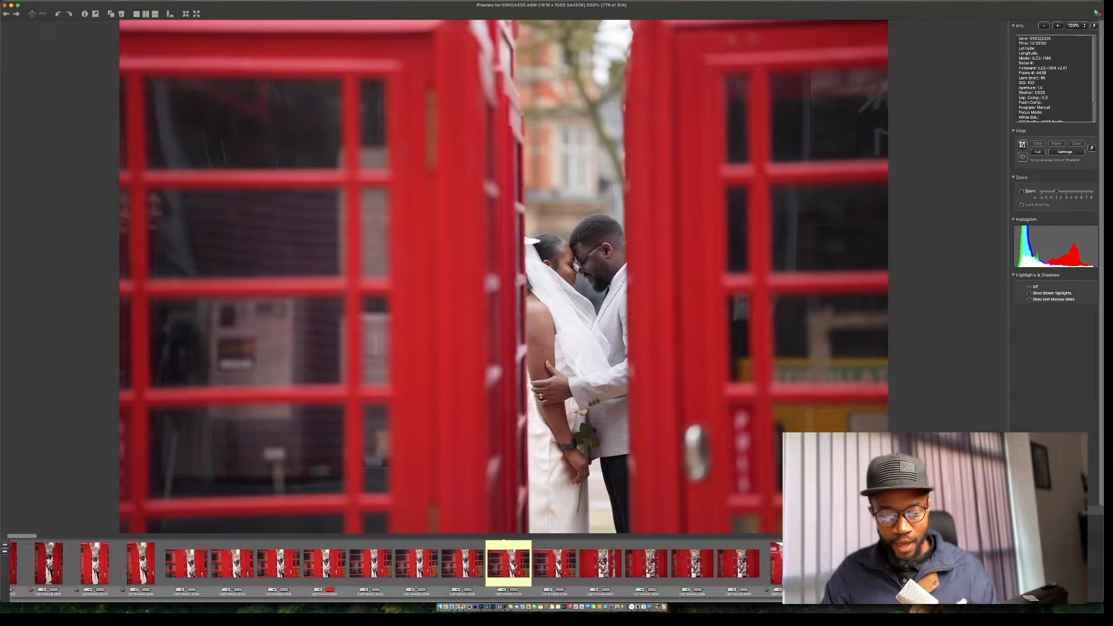
Mark the landscape frame of the bride with eyes closed, leaning on the groom between the telephone boxes, with the red colour class.
{"action": "key", "text": "Right"}
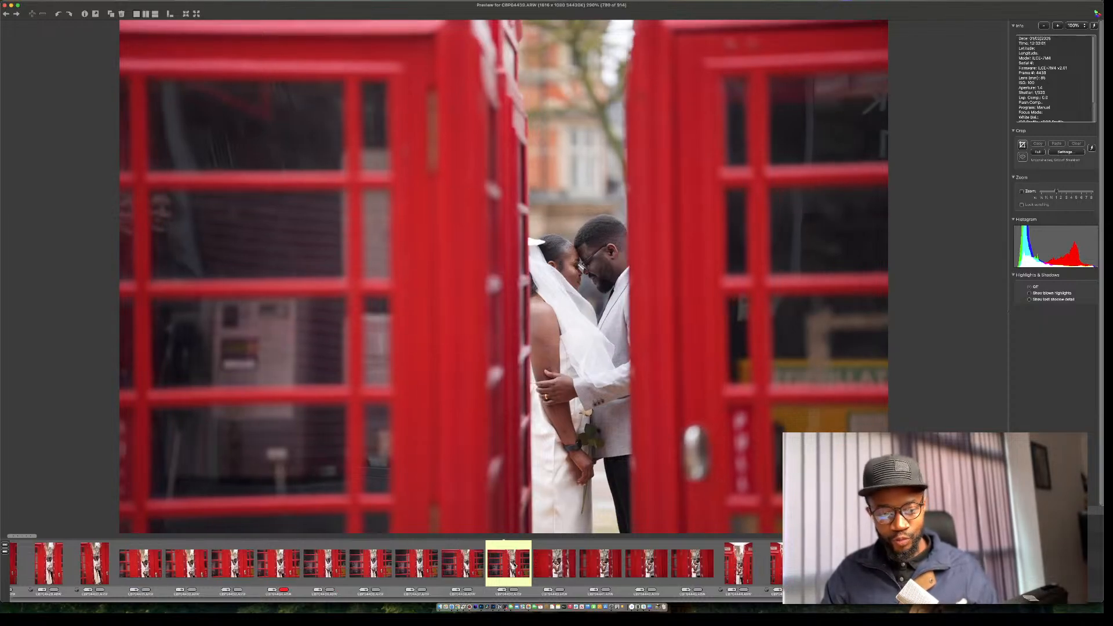
{"action": "key", "text": "Right"}
{"action": "key", "text": "Right"}
{"action": "key", "text": "Right"}
{"action": "key", "text": "Right"}
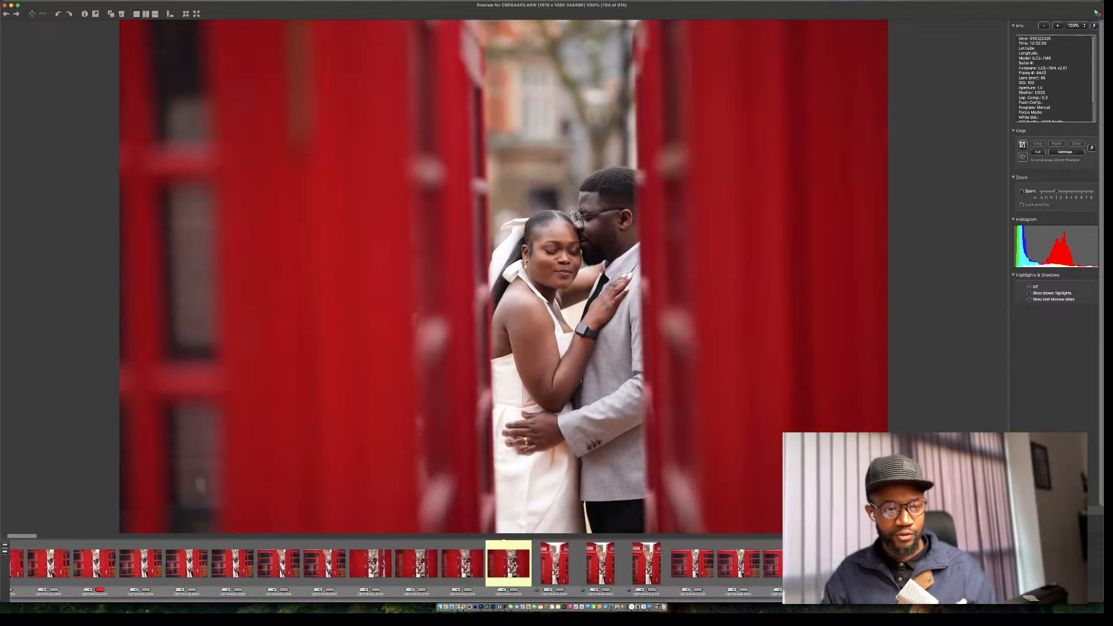
{"action": "key", "text": "Right"}
{"action": "key", "text": "Left"}
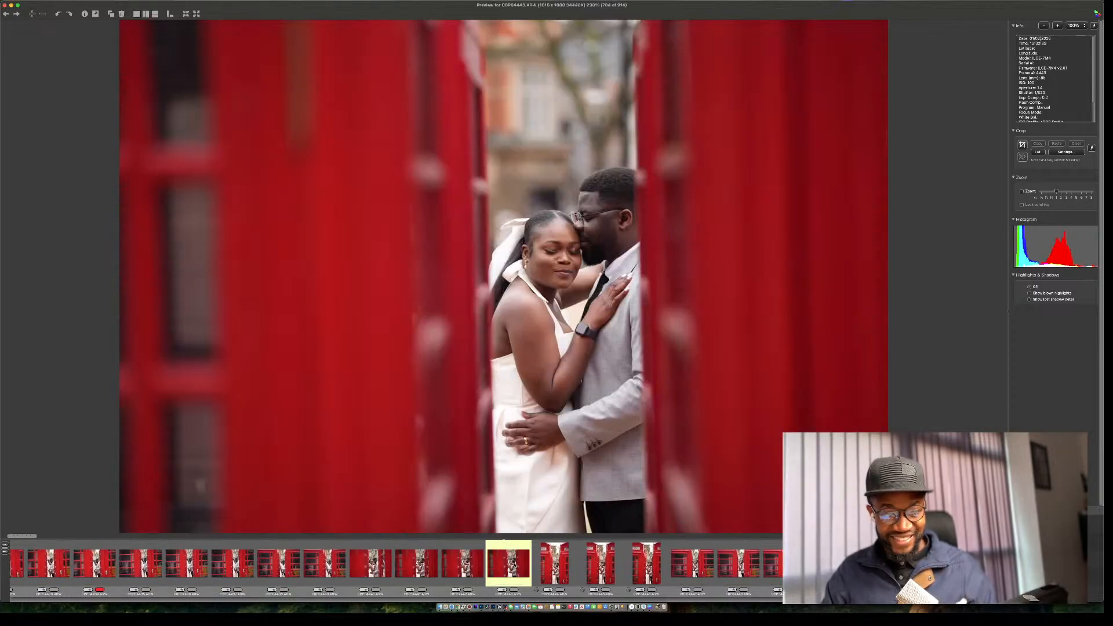
Review the frames following the landscape embrace, through to the portrait of the couple standing in front of two telephone boxes.
{"action": "key", "text": "Right"}
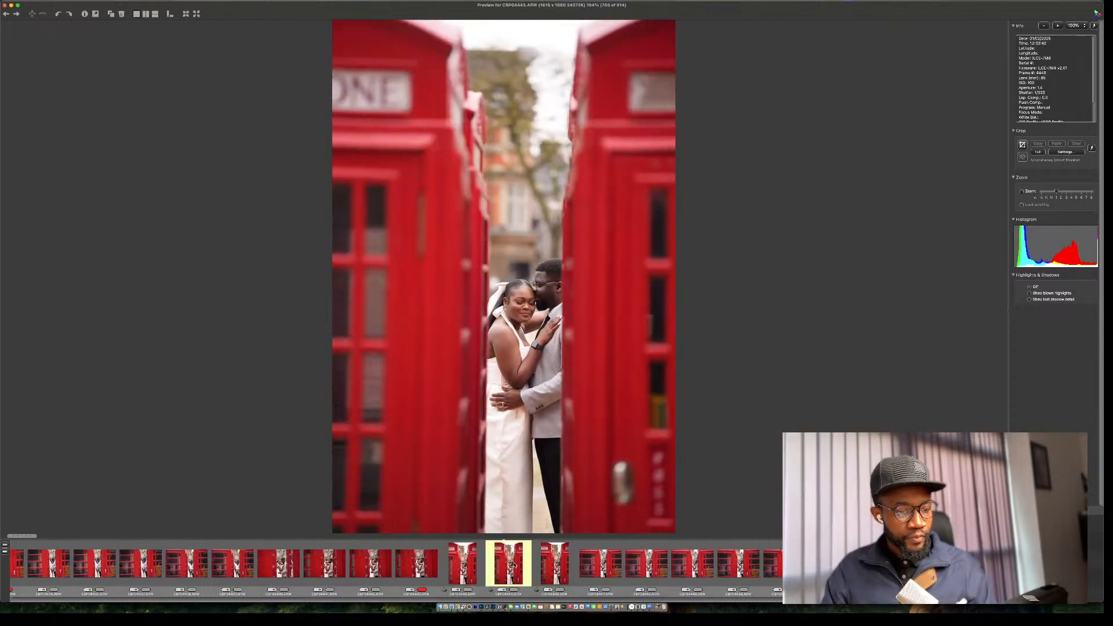
{"action": "key", "text": "Right"}
{"action": "key", "text": "Right"}
{"action": "key", "text": "Right"}
{"action": "key", "text": "Right"}
{"action": "key", "text": "Right"}
{"action": "key", "text": "Right"}
{"action": "key", "text": "Right"}
{"action": "key", "text": "Right"}
{"action": "key", "text": "Right"}
{"action": "key", "text": "Right"}
{"action": "key", "text": "Right"}
{"action": "key", "text": "Right"}
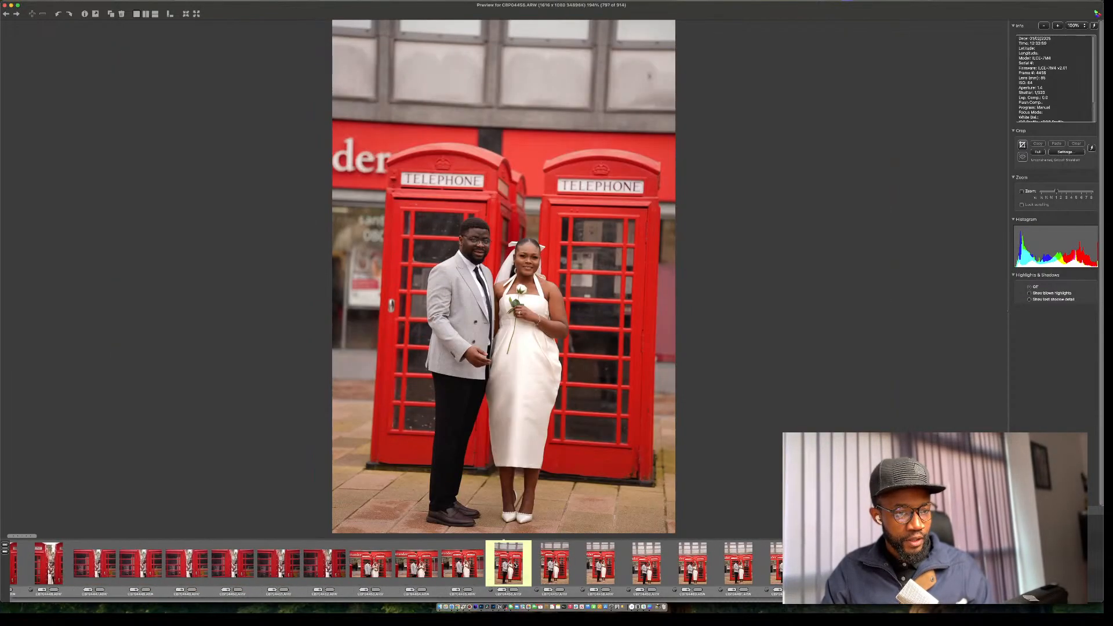
Mark the portrait frame of the couple looking at each other in front of the two telephone boxes with the red colour class.
{"action": "key", "text": "Left"}
{"action": "key", "text": "Left"}
{"action": "key", "text": "Left"}
{"action": "key", "text": "Right"}
{"action": "key", "text": "Right"}
{"action": "key", "text": "Right"}
{"action": "key", "text": "Right"}
{"action": "key", "text": "Right"}
{"action": "key", "text": "Right"}
{"action": "key", "text": "Right"}
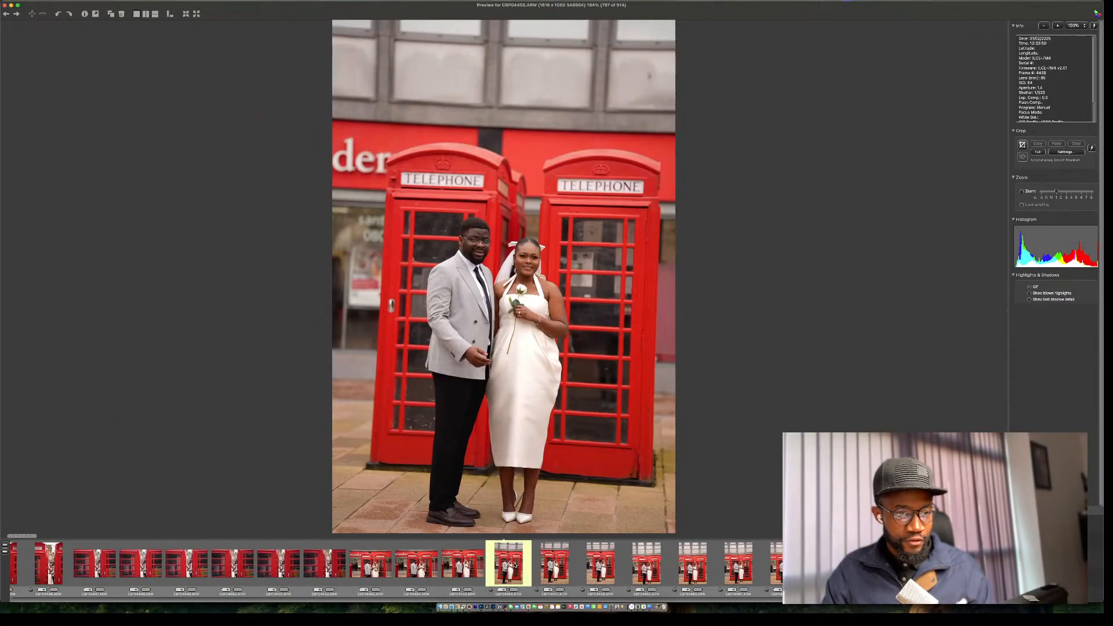
{"action": "key", "text": "1"}
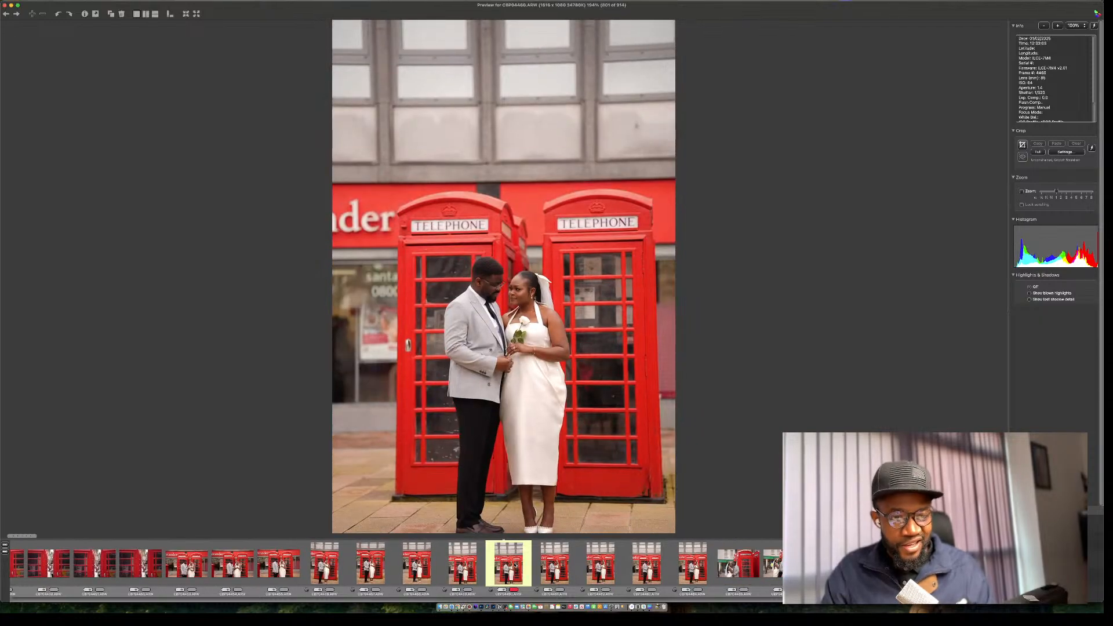
Compare the landscape frames of the couple leaning against the telephone box, checking their expressions and the passers-by in the background.
{"action": "key", "text": "Right"}
{"action": "key", "text": "Right"}
{"action": "key", "text": "Right"}
{"action": "key", "text": "Right"}
{"action": "key", "text": "Right"}
{"action": "key", "text": "Right"}
{"action": "key", "text": "Right"}
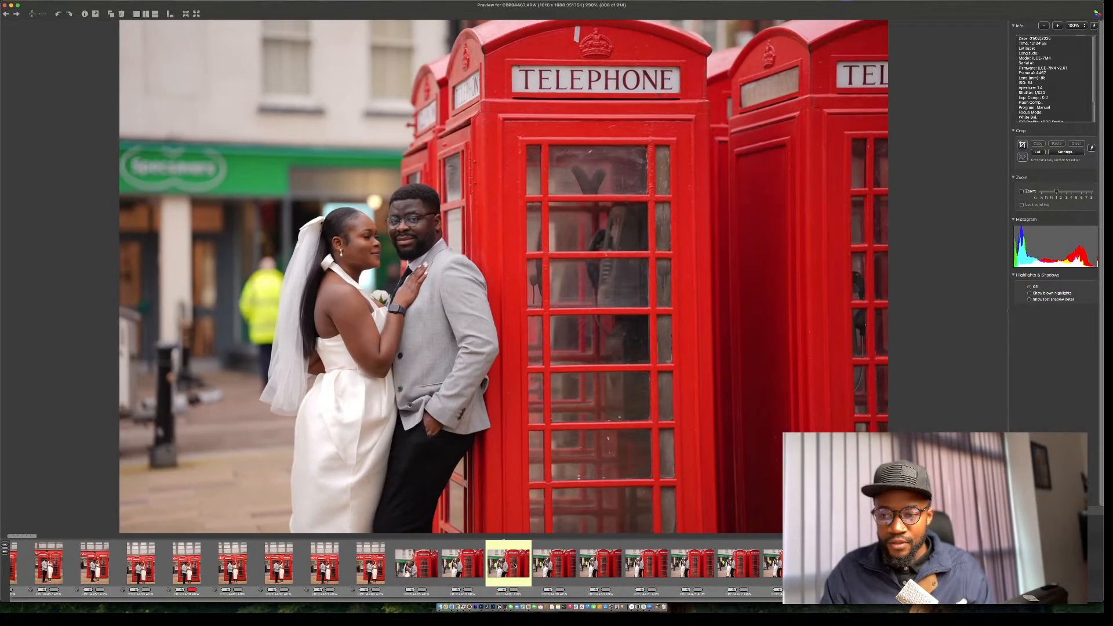
{"action": "key", "text": "Right"}
{"action": "key", "text": "Right"}
{"action": "key", "text": "Right"}
{"action": "key", "text": "Right"}
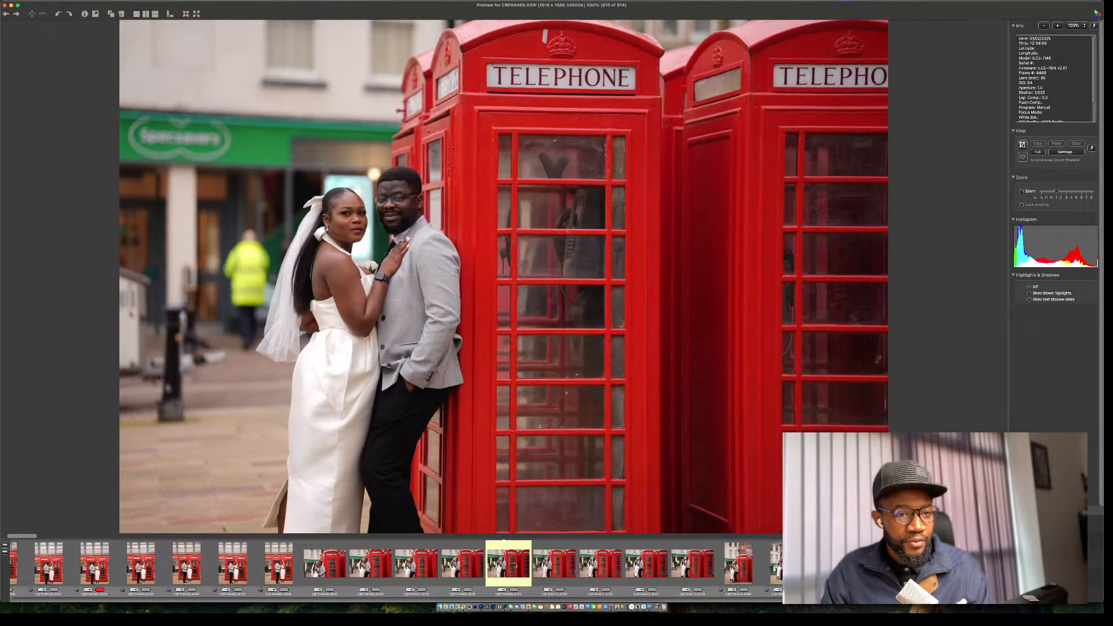
{"action": "key", "text": "Right"}
{"action": "key", "text": "Right"}
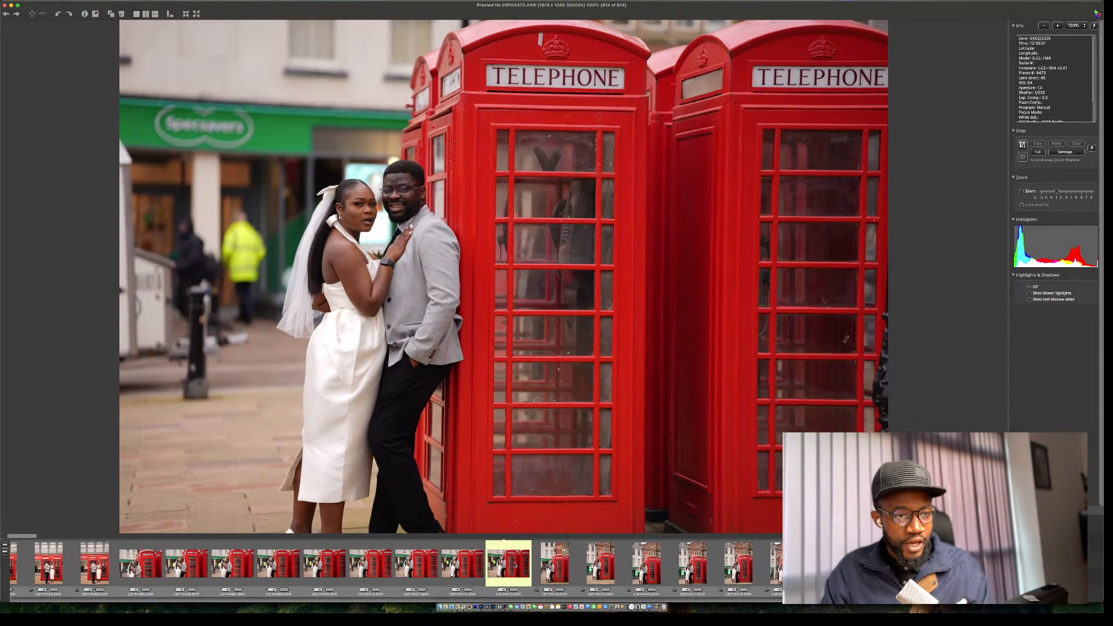
{"action": "key", "text": "Left"}
{"action": "key", "text": "Left"}
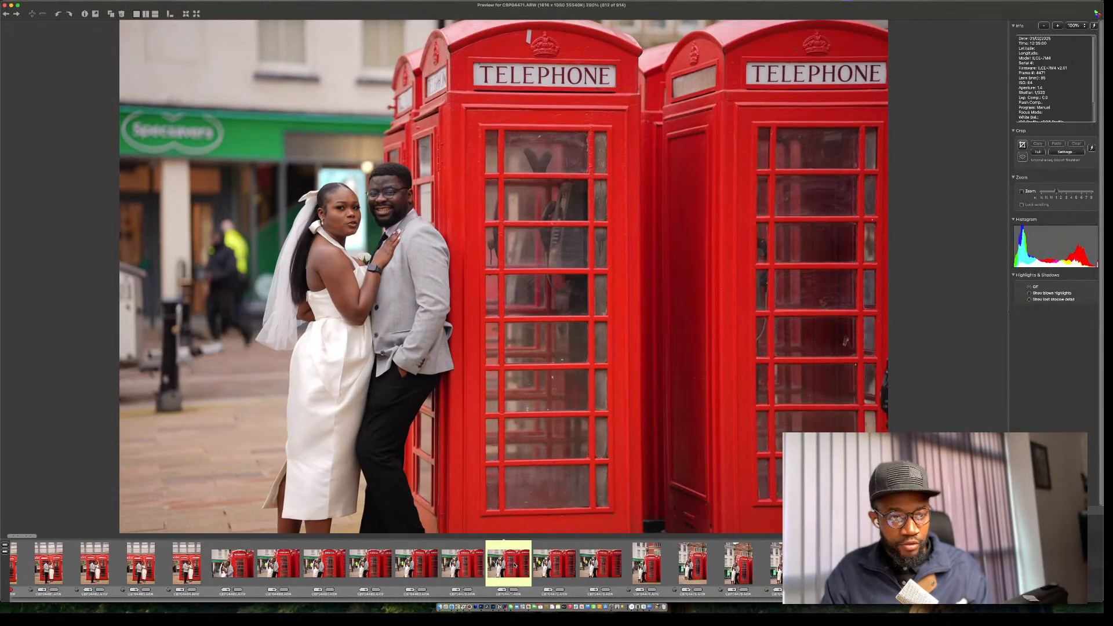
{"action": "key", "text": "Right"}
{"action": "key", "text": "Right"}
{"action": "key", "text": "Right"}
{"action": "key", "text": "Left"}
{"action": "key", "text": "Left"}
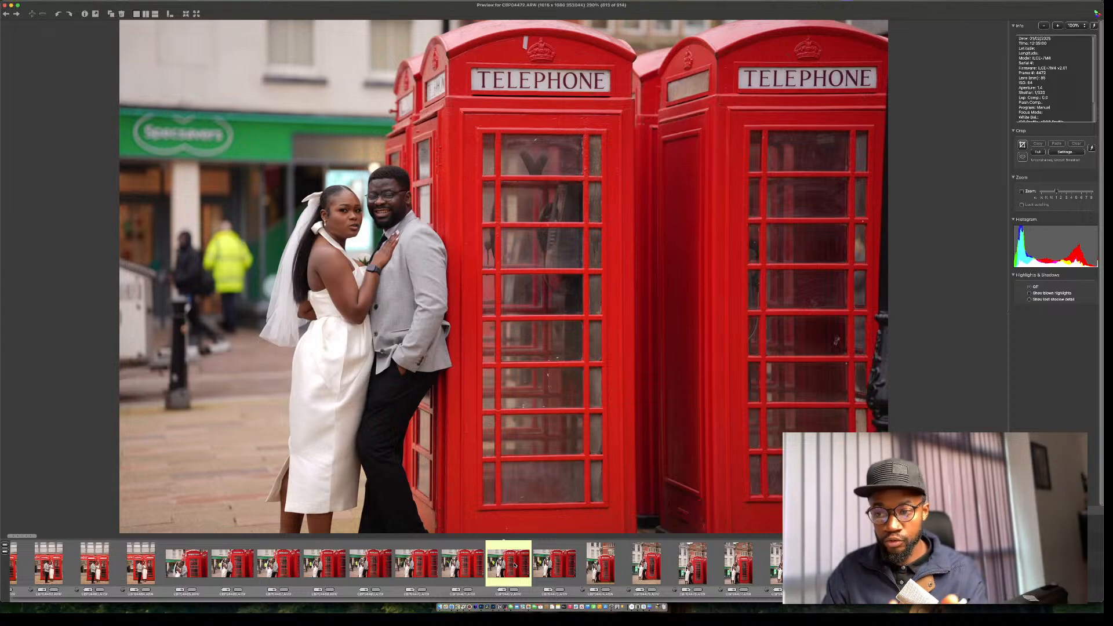
Mark the portrait frame of the couple leaning on the telephone box, with the street lamp and bicycle behind, with the red colour class.
{"action": "key", "text": "Right"}
{"action": "key", "text": "Right"}
{"action": "key", "text": "Right"}
{"action": "key", "text": "Right"}
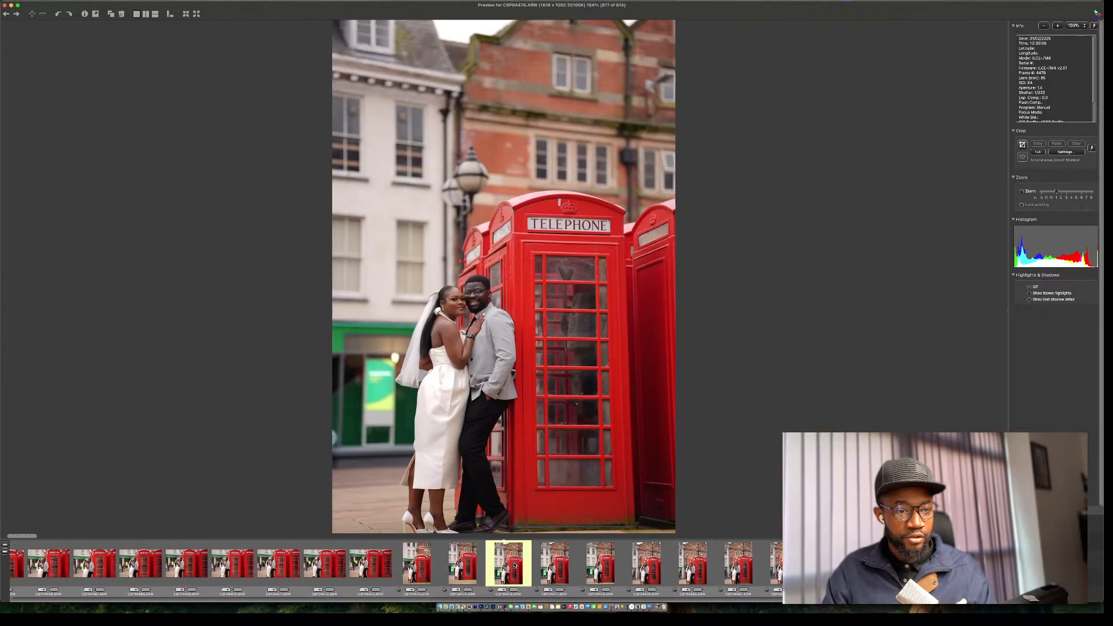
{"action": "key", "text": "Right"}
{"action": "key", "text": "Right"}
{"action": "key", "text": "Right"}
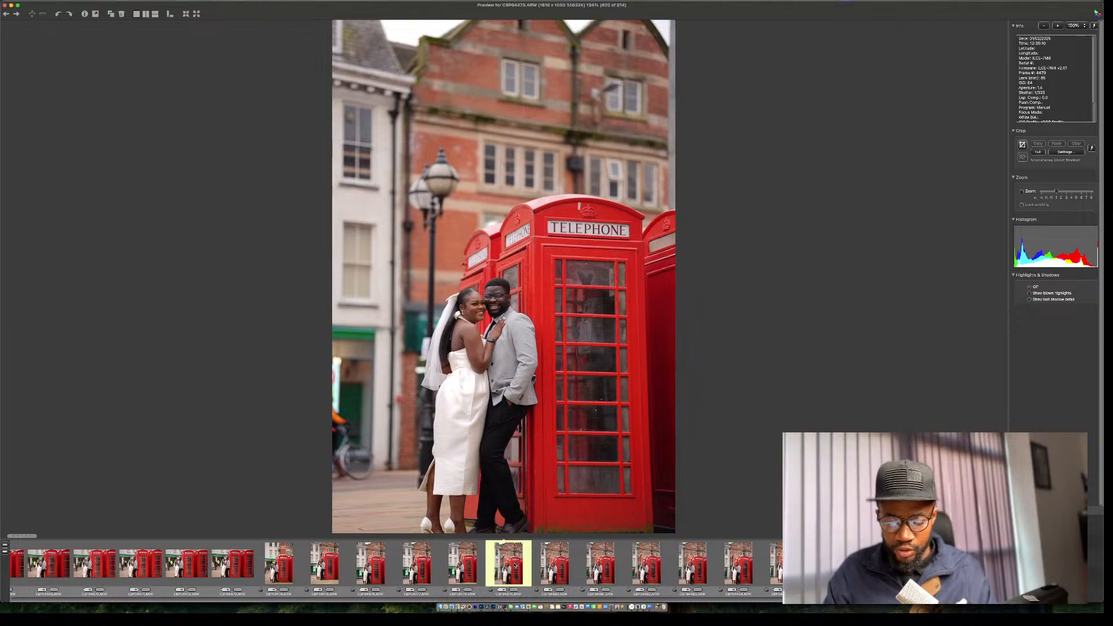
Mark the full-length portrait frame of the bride looking down beside the smiling groom at the telephone box with the red colour class.
{"action": "key", "text": "Right"}
{"action": "key", "text": "Right"}
{"action": "key", "text": "Right"}
{"action": "key", "text": "Right"}
{"action": "key", "text": "Right"}
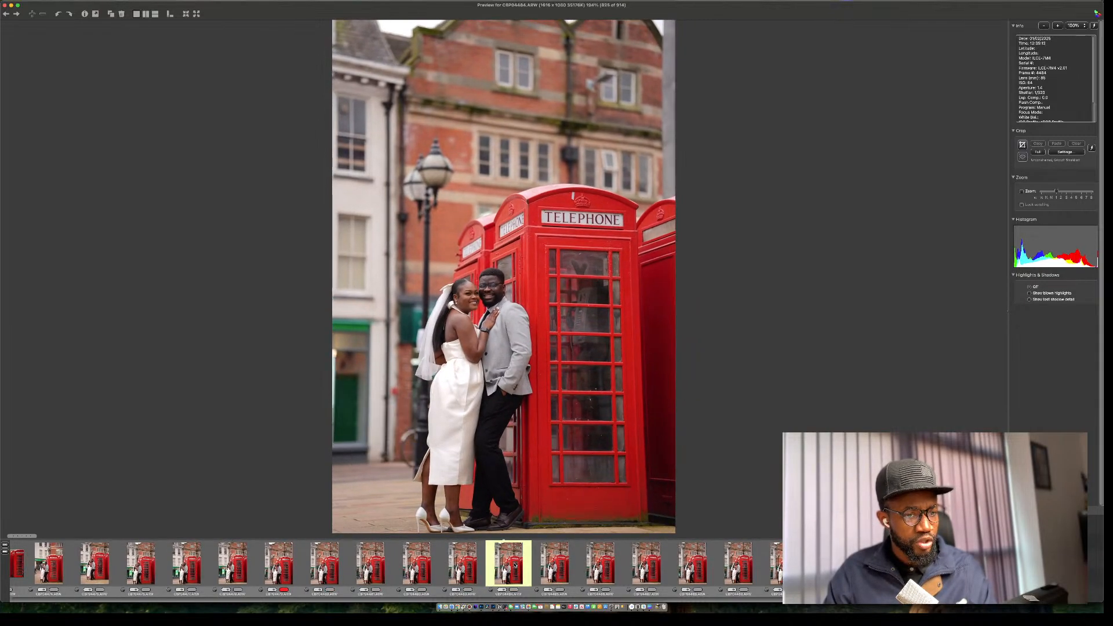
{"action": "key", "text": "Right"}
{"action": "key", "text": "Right"}
{"action": "key", "text": "Right"}
{"action": "key", "text": "Right"}
{"action": "key", "text": "Right"}
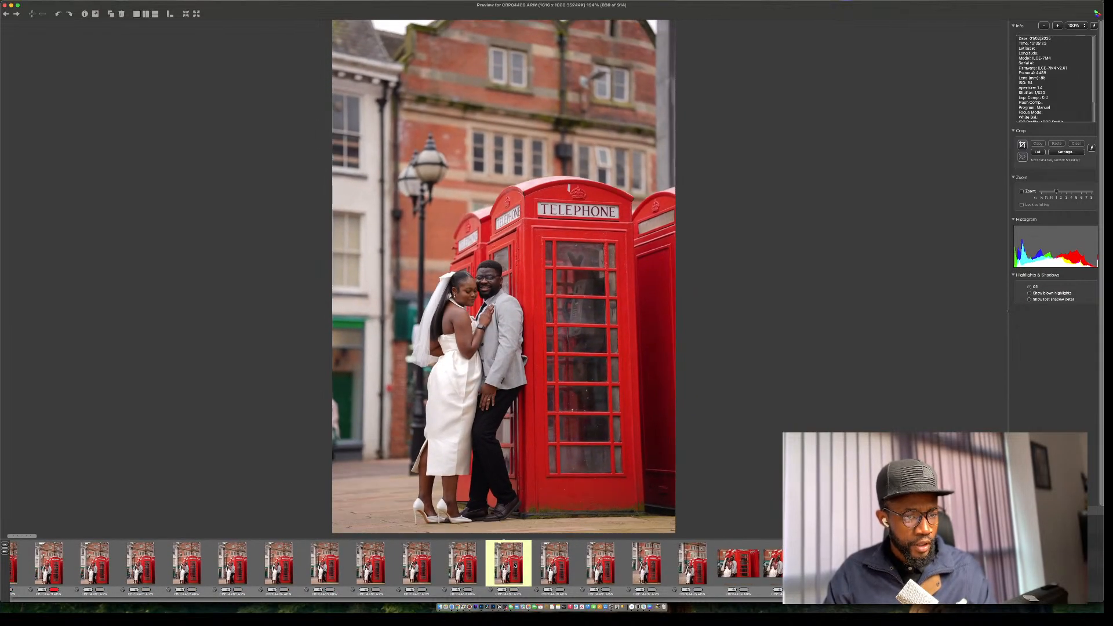
Mark the close landscape frame of the bride looking down with her hand on the smiling groom's chest with the red colour class.
{"action": "key", "text": "Right"}
{"action": "key", "text": "Right"}
{"action": "key", "text": "Right"}
{"action": "key", "text": "Right"}
{"action": "key", "text": "Right"}
{"action": "key", "text": "Right"}
{"action": "key", "text": "Right"}
{"action": "key", "text": "Right"}
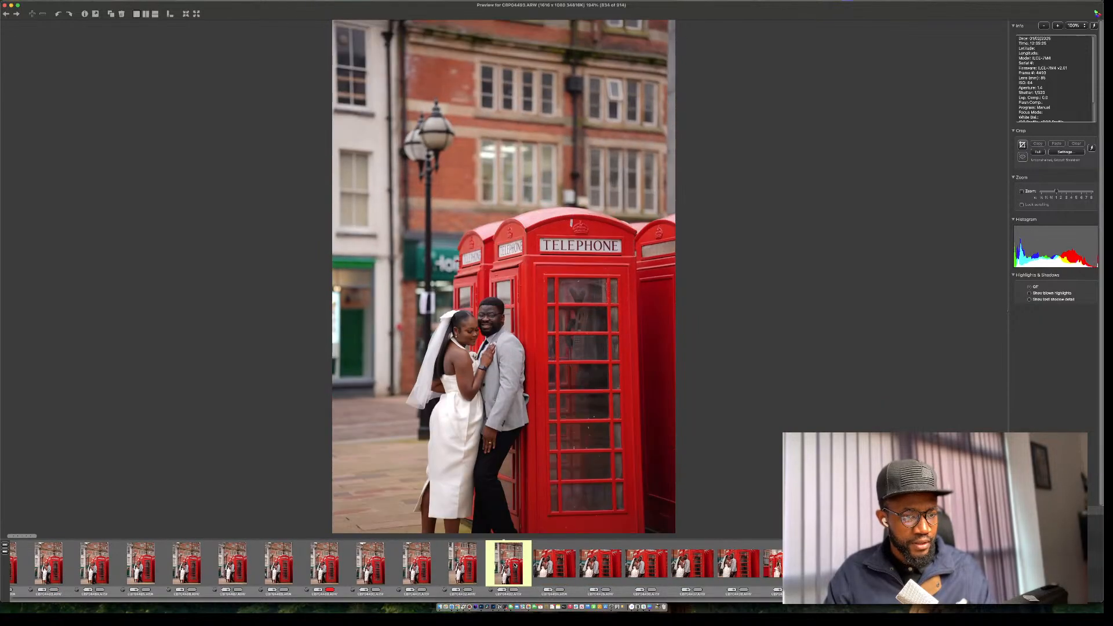
{"action": "key", "text": "Left"}
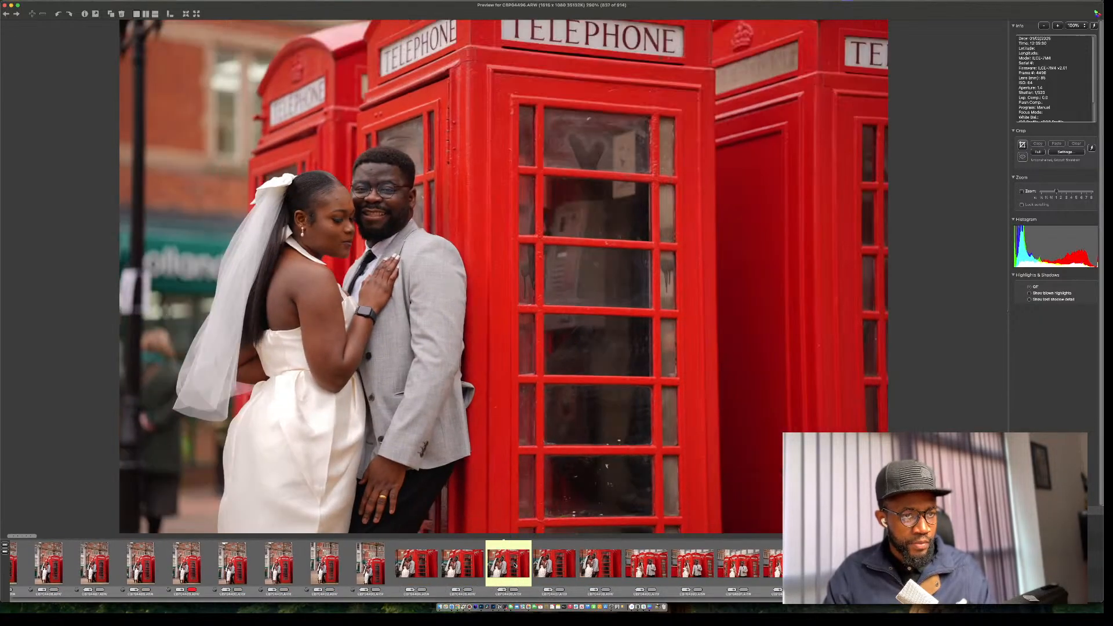
Compare the landscape hand-holding frames and mark the one with the groom smiling towards the bride with the red colour class.
{"action": "key", "text": "Right"}
{"action": "key", "text": "Right"}
{"action": "key", "text": "Right"}
{"action": "key", "text": "Right"}
{"action": "key", "text": "Right"}
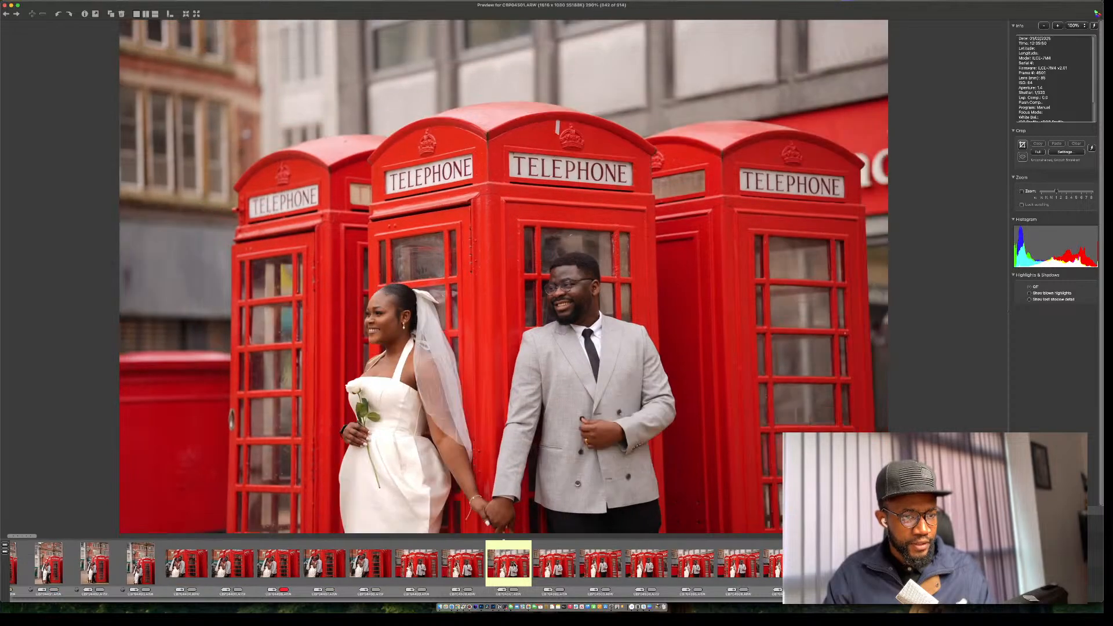
{"action": "key", "text": "Right"}
{"action": "key", "text": "Left"}
{"action": "key", "text": "Right"}
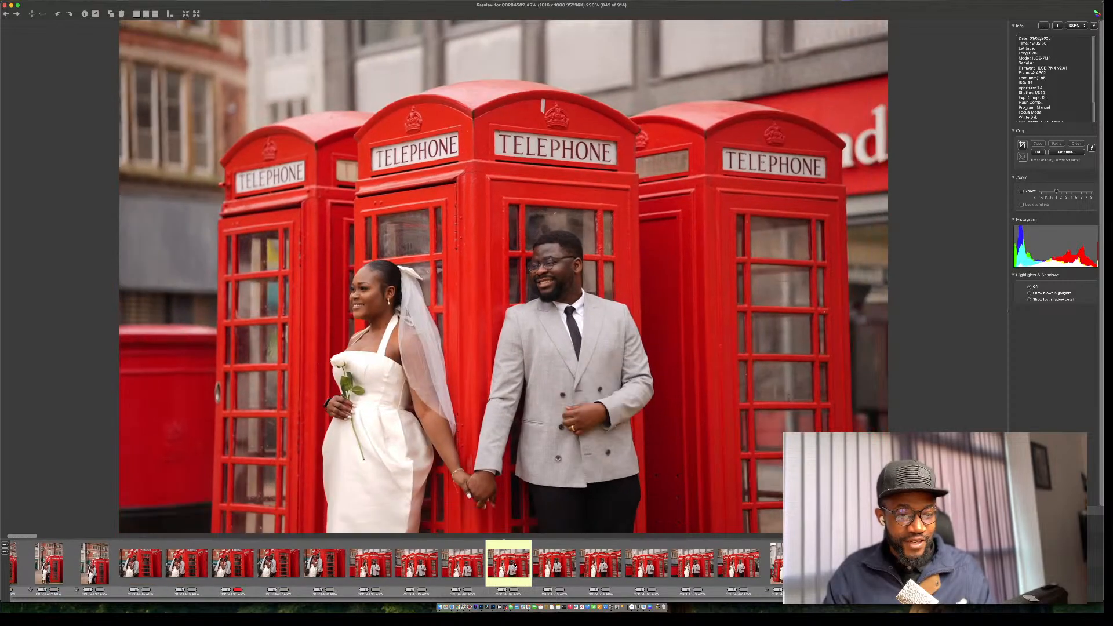
{"action": "key", "text": "Left"}
{"action": "key", "text": "Right"}
{"action": "key", "text": "Left"}
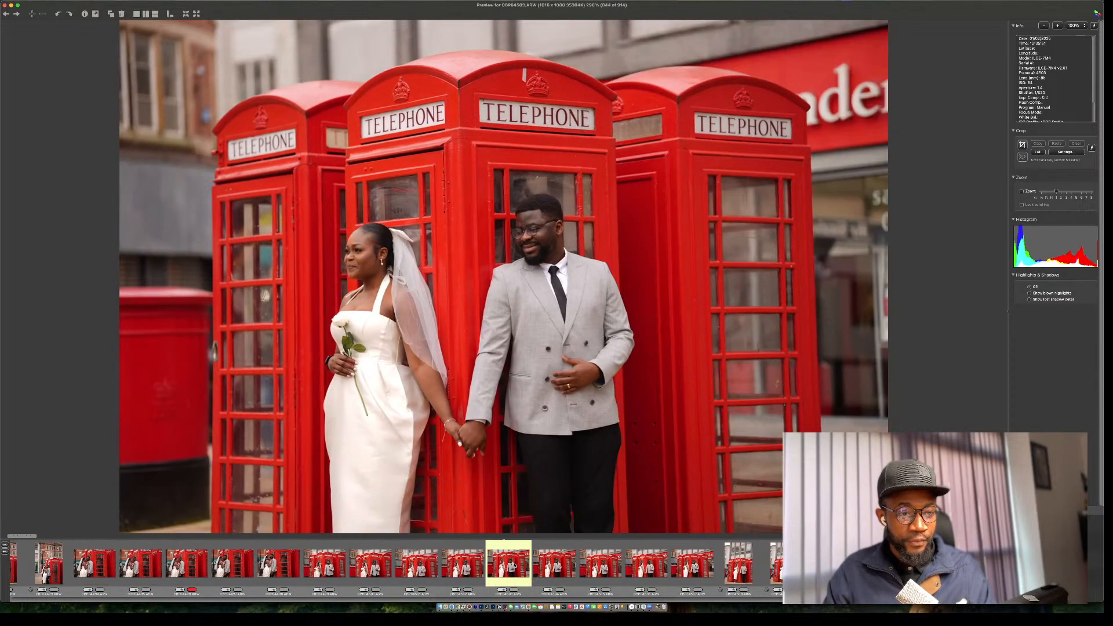
{"action": "key", "text": "Right"}
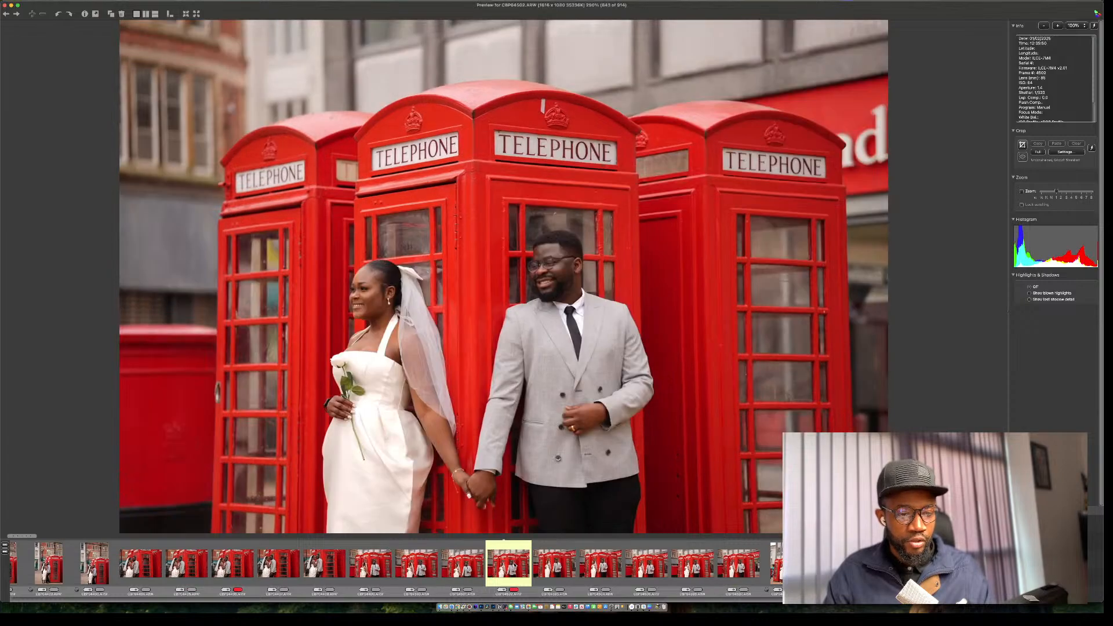
Mark the portrait frame of the couple holding hands, with the groom looking up and his legs crossed, with the red colour class.
{"action": "key", "text": "Right"}
{"action": "key", "text": "Right"}
{"action": "key", "text": "Right"}
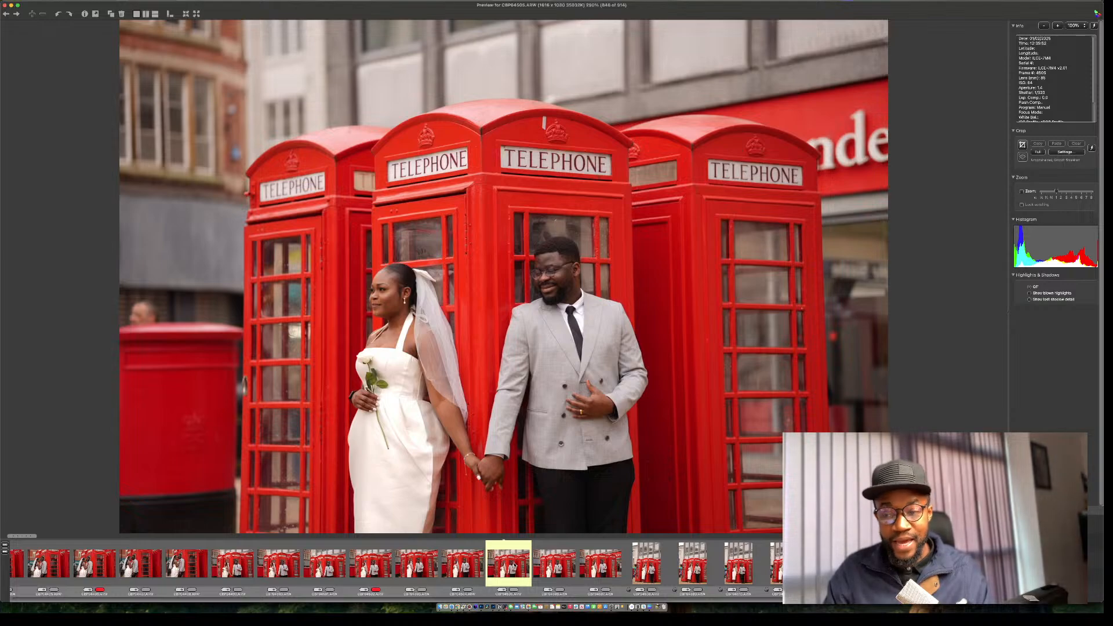
{"action": "key", "text": "Right"}
{"action": "key", "text": "Right"}
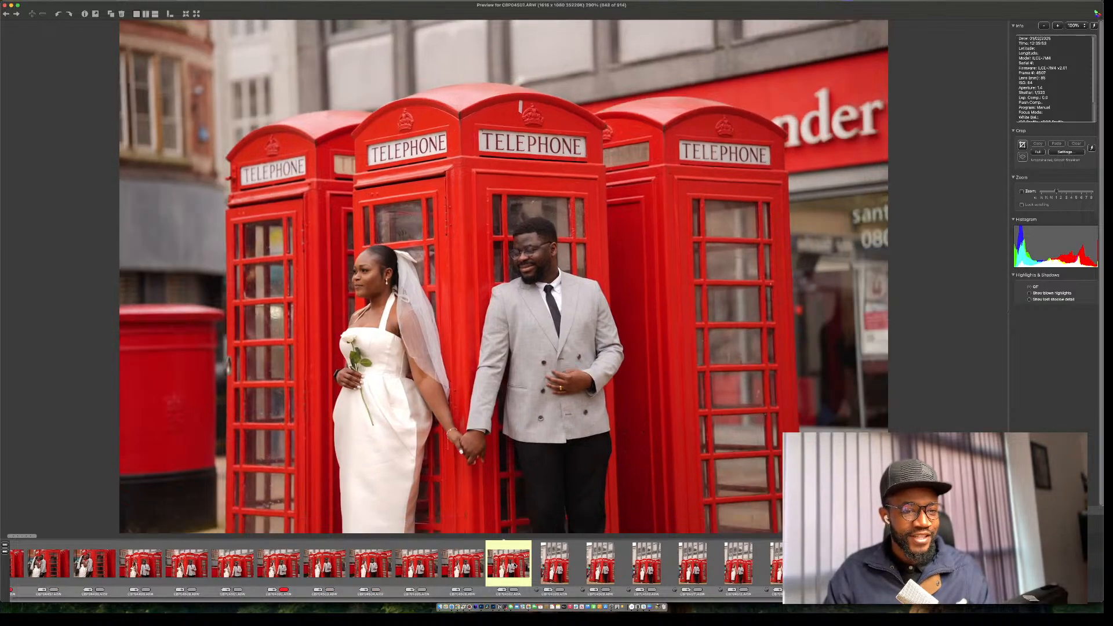
{"action": "key", "text": "Right"}
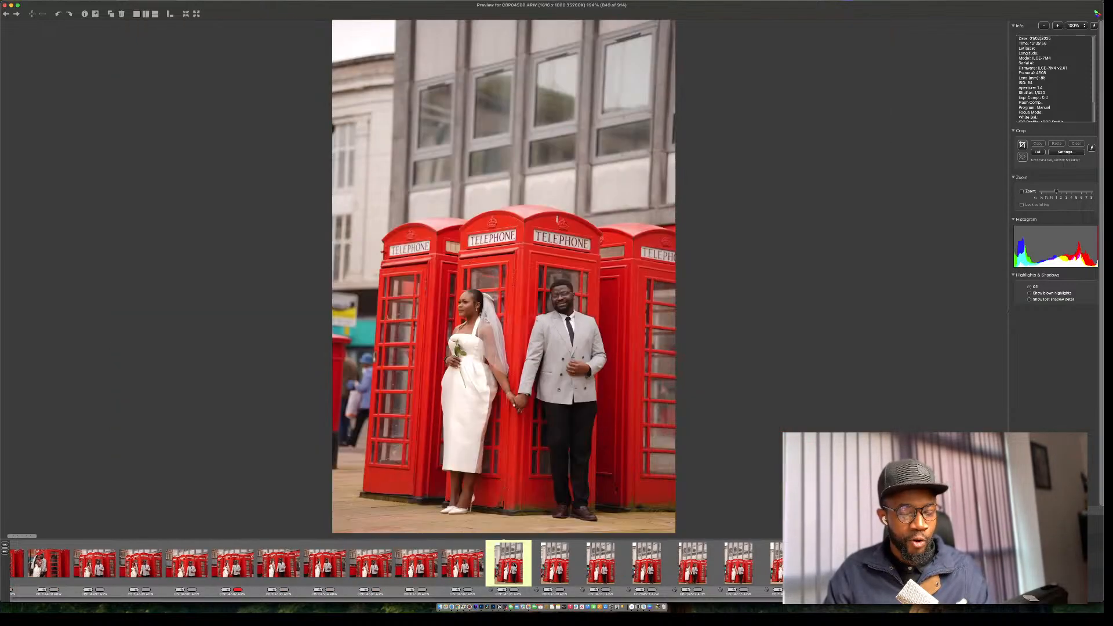
{"action": "key", "text": "Right"}
{"action": "key", "text": "Right"}
{"action": "key", "text": "Right"}
{"action": "key", "text": "Right"}
{"action": "key", "text": "Right"}
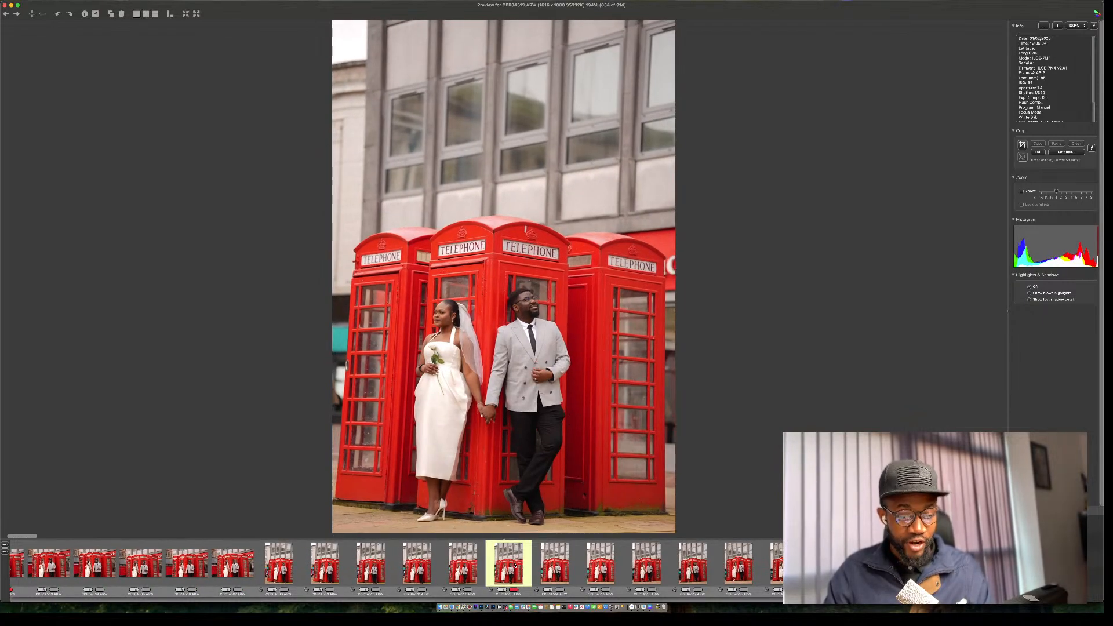
Review the remaining portrait and landscape frames of the couple holding hands against the telephone boxes.
{"action": "key", "text": "Right"}
{"action": "key", "text": "Right"}
{"action": "key", "text": "Right"}
{"action": "key", "text": "Right"}
{"action": "key", "text": "Right"}
{"action": "key", "text": "Right"}
{"action": "key", "text": "Right"}
{"action": "key", "text": "Right"}
{"action": "key", "text": "Right"}
{"action": "key", "text": "Right"}
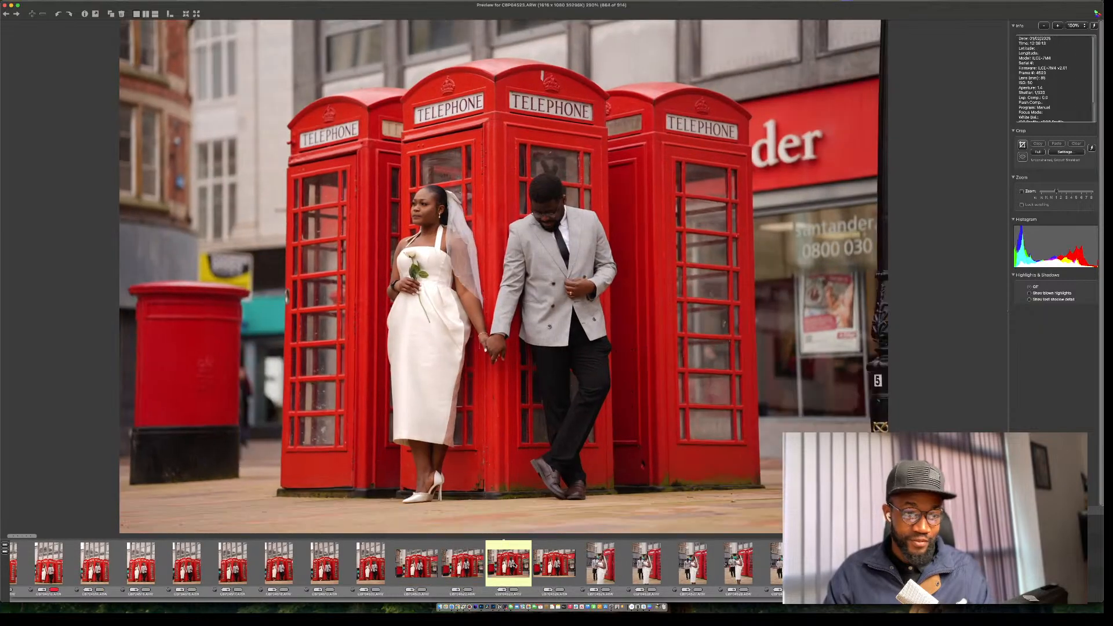
{"action": "key", "text": "Right"}
Review the portrait frames of the bride holding a white rose in front of the groom.
{"action": "key", "text": "Right"}
{"action": "key", "text": "Right"}
{"action": "key", "text": "Right"}
{"action": "key", "text": "Right"}
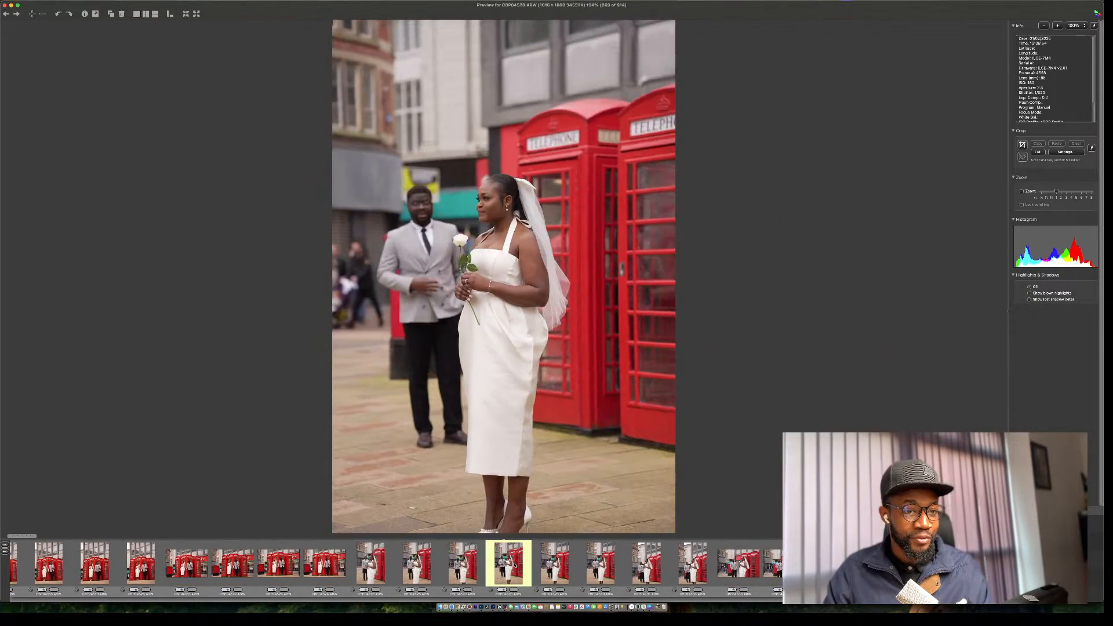
{"action": "key", "text": "Right"}
{"action": "key", "text": "Right"}
{"action": "key", "text": "Right"}
{"action": "key", "text": "Right"}
Compare the landscape frames of the bride with the rose and mark the best one with the groom smiling behind her with the red colour class.
{"action": "key", "text": "Right"}
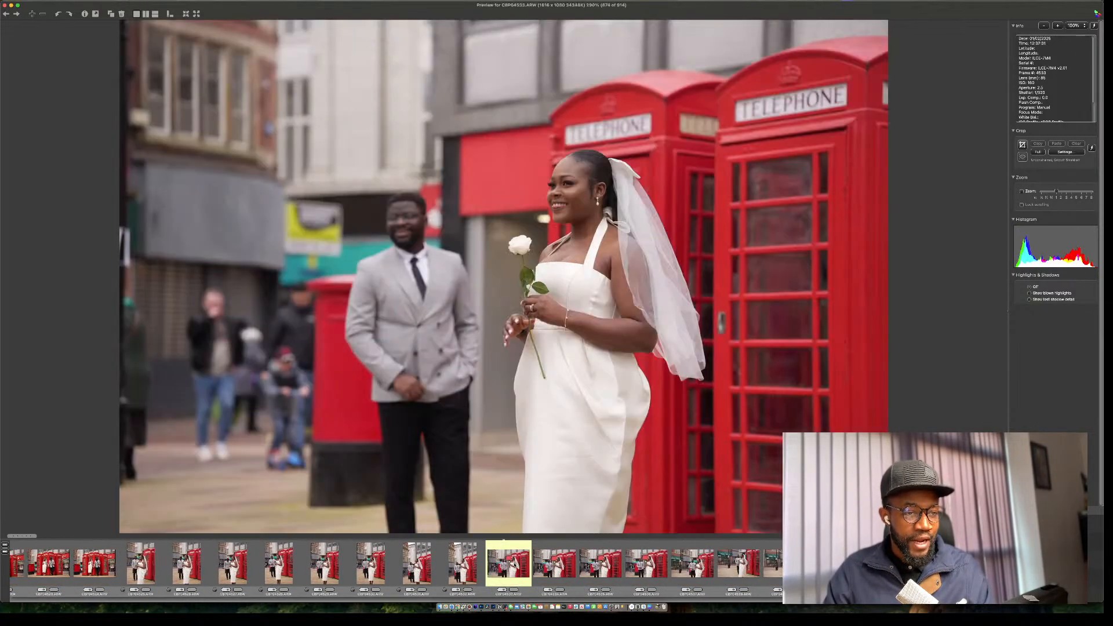
{"action": "key", "text": "Right"}
{"action": "key", "text": "Right"}
{"action": "key", "text": "Right"}
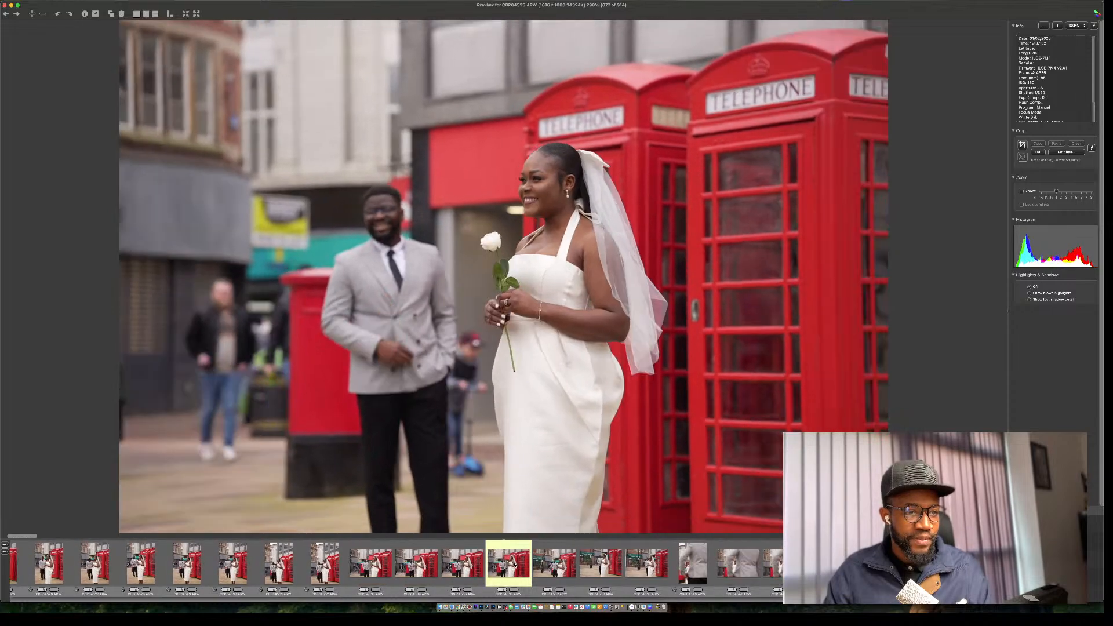
{"action": "key", "text": "Left"}
{"action": "key", "text": "1"}
Check the remaining rose frames and mark the portrait frame shot past the groom's blurred grey jacket with the red colour class.
{"action": "key", "text": "Right"}
{"action": "key", "text": "Right"}
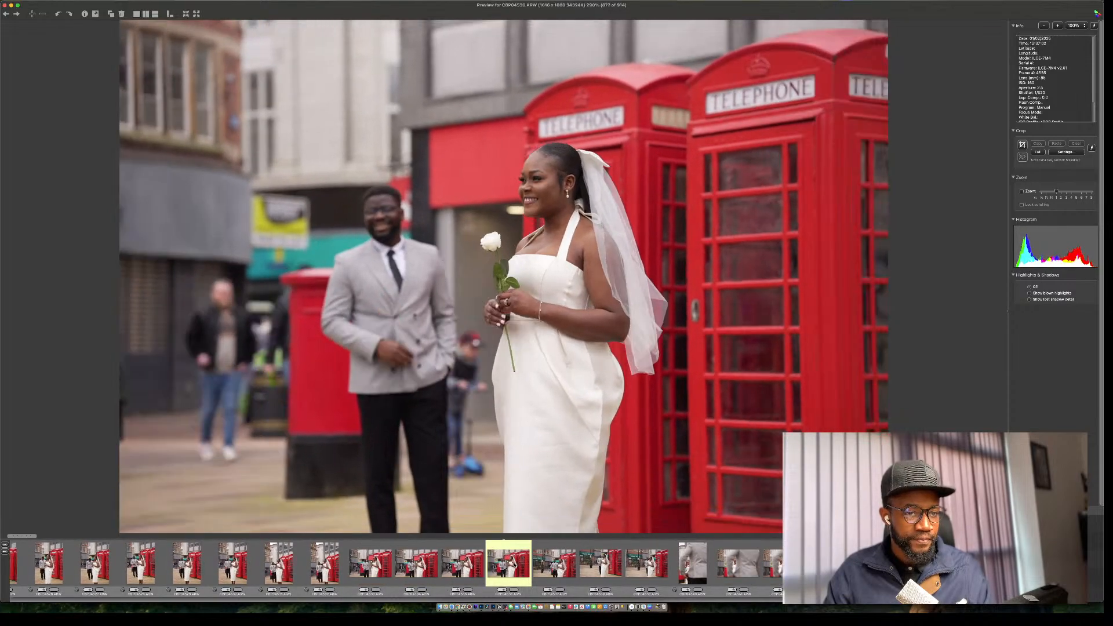
{"action": "key", "text": "Right"}
{"action": "key", "text": "Right"}
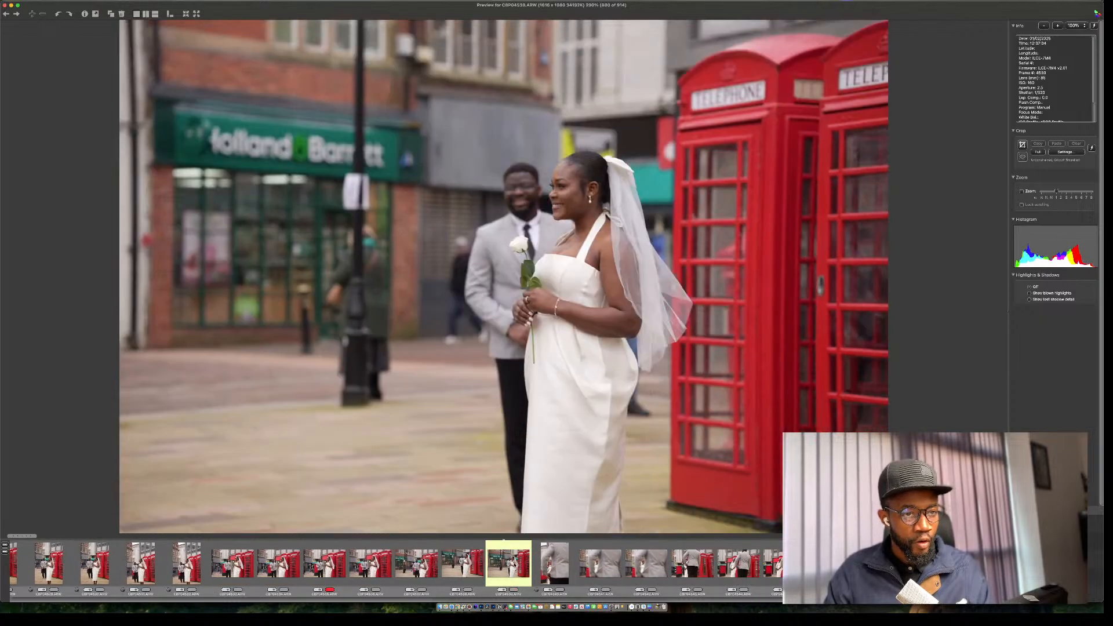
{"action": "key", "text": "Right"}
{"action": "key", "text": "Right"}
{"action": "key", "text": "Right"}
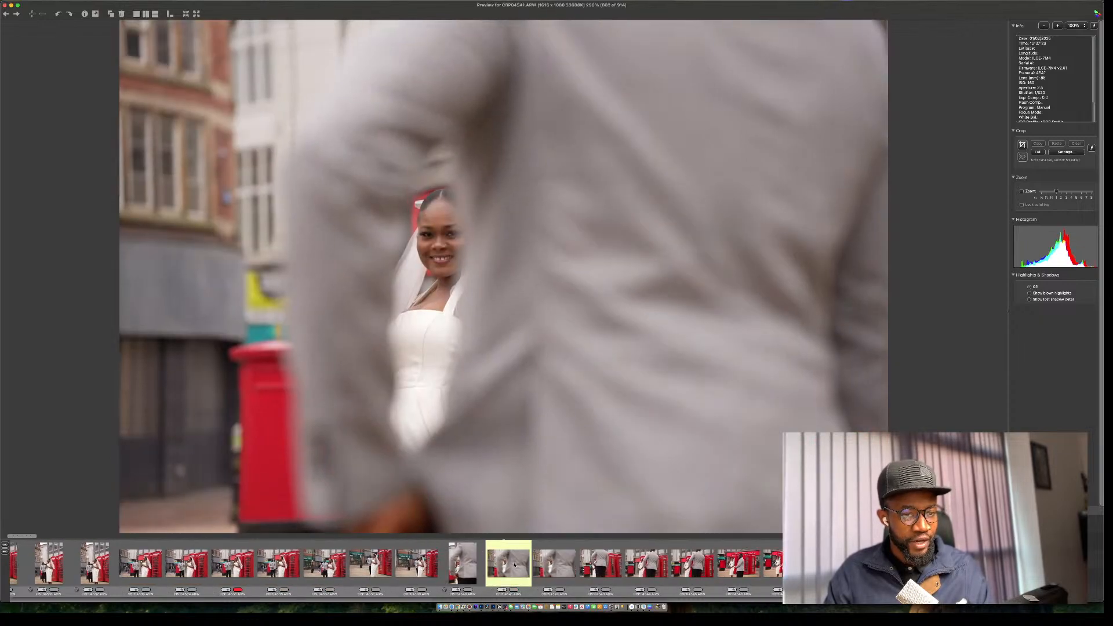
{"action": "key", "text": "Left"}
{"action": "key", "text": "Left"}
{"action": "key", "text": "Right"}
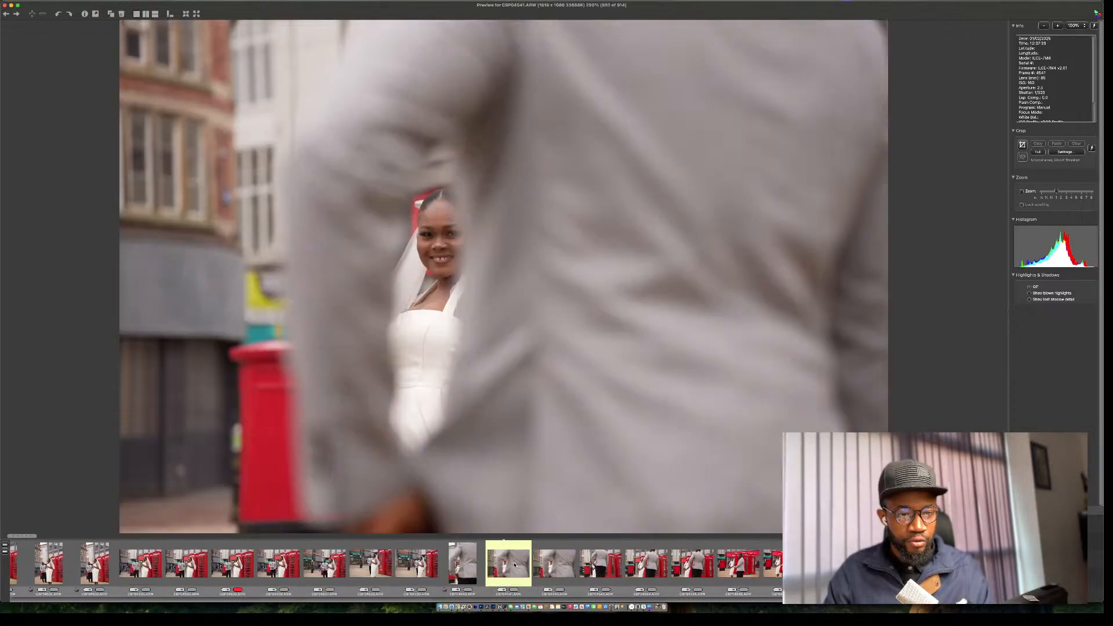
{"action": "key", "text": "Left"}
{"action": "key", "text": "Right"}
Review the landscape frames shot from behind the groom with the bride facing the camera by the telephone boxes.
{"action": "key", "text": "Right"}
{"action": "key", "text": "Right"}
{"action": "key", "text": "Right"}
{"action": "key", "text": "Left"}
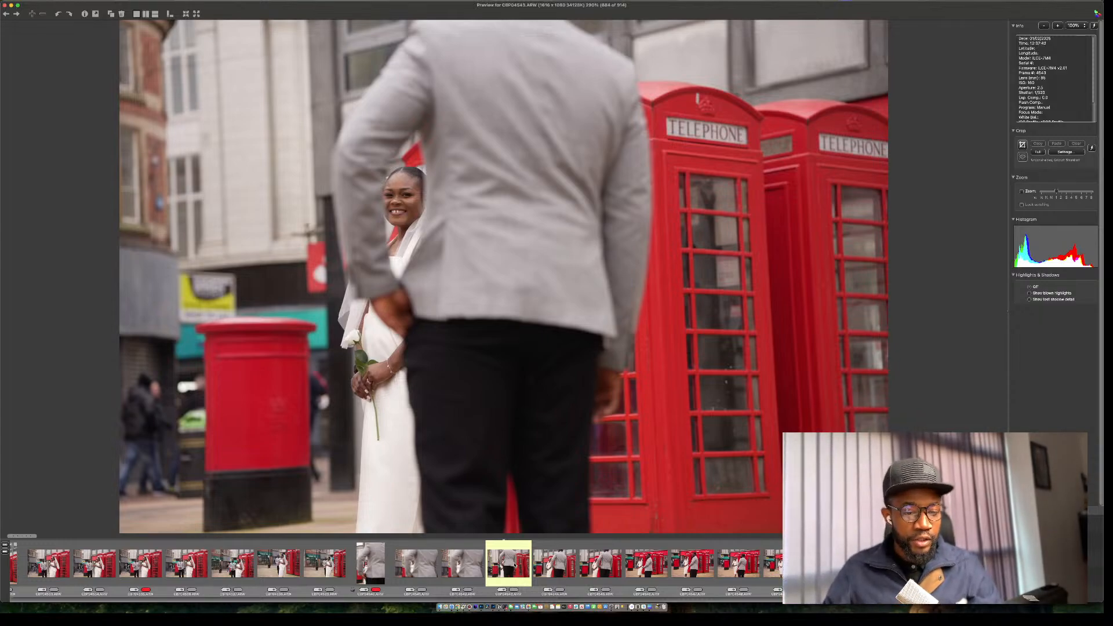
{"action": "key", "text": "Right"}
{"action": "key", "text": "Right"}
{"action": "key", "text": "Right"}
{"action": "key", "text": "Right"}
{"action": "key", "text": "Right"}
{"action": "key", "text": "Right"}
{"action": "key", "text": "Right"}
{"action": "key", "text": "Right"}
{"action": "key", "text": "Right"}
{"action": "key", "text": "Right"}
{"action": "key", "text": "Right"}
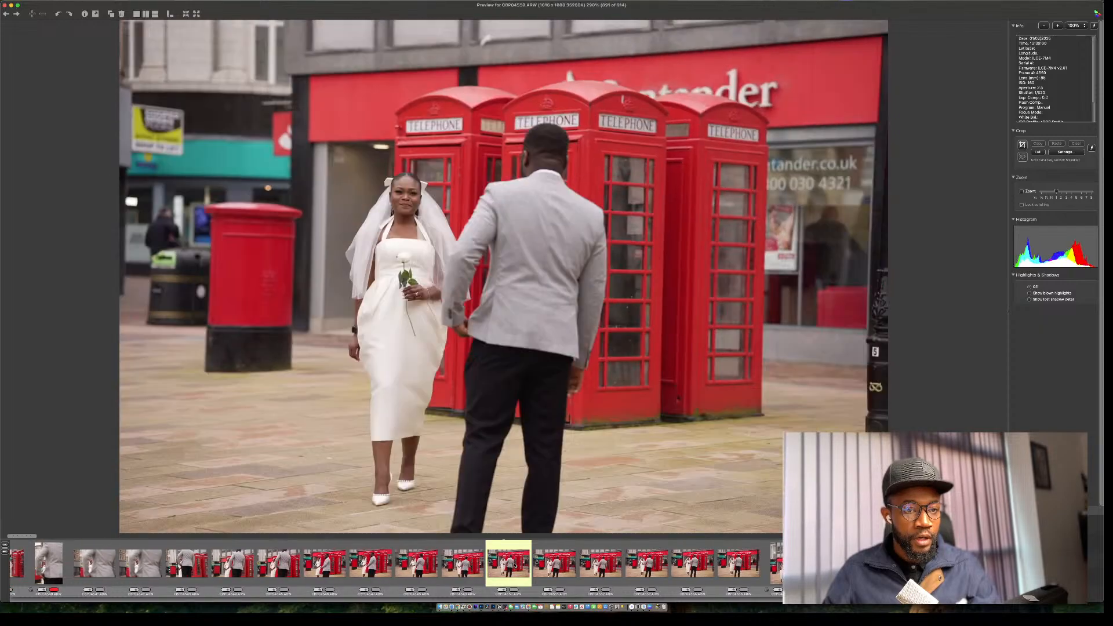
Compare the landscape and portrait frames of the bride walking up to the groom in front of the telephone boxes.
{"action": "key", "text": "Right"}
{"action": "key", "text": "Right"}
{"action": "key", "text": "Right"}
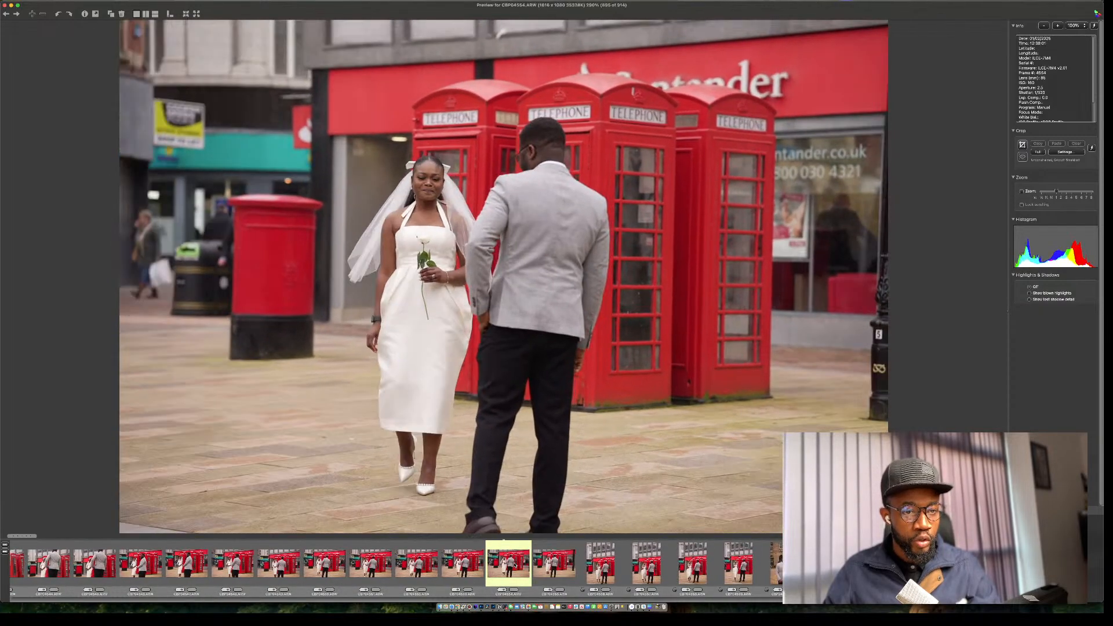
{"action": "key", "text": "Left"}
{"action": "key", "text": "Left"}
{"action": "key", "text": "Left"}
{"action": "key", "text": "Right"}
{"action": "key", "text": "Right"}
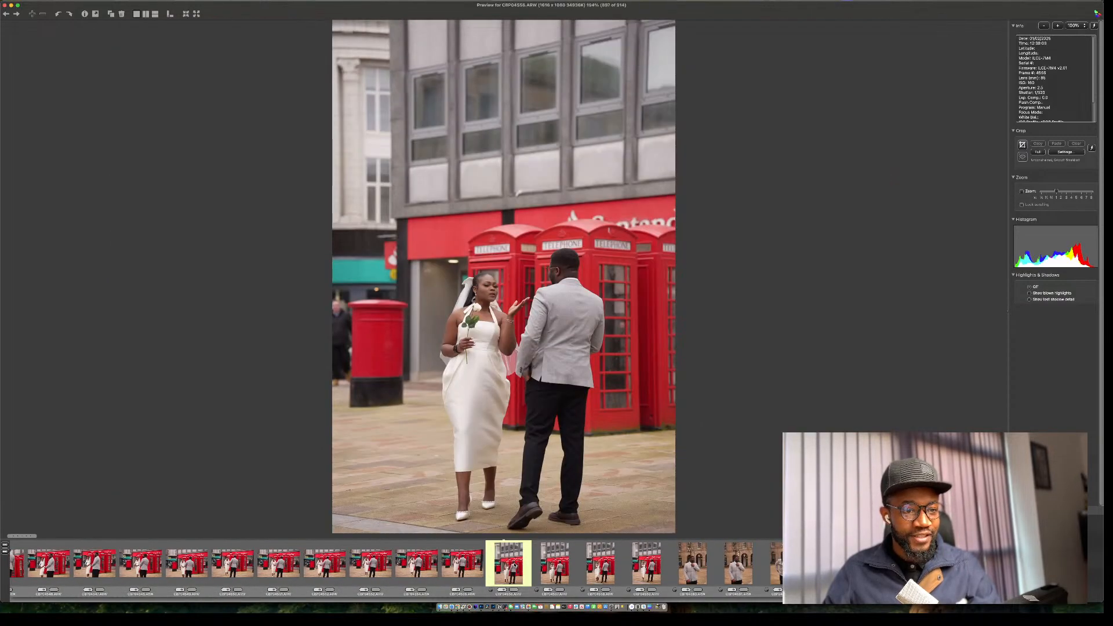
{"action": "key", "text": "Right"}
{"action": "key", "text": "Right"}
{"action": "key", "text": "Right"}
Review the portrait frames of the groom alone adjusting his jacket in the paved square.
{"action": "key", "text": "Right"}
{"action": "key", "text": "Right"}
{"action": "key", "text": "Right"}
{"action": "key", "text": "Right"}
{"action": "key", "text": "Right"}
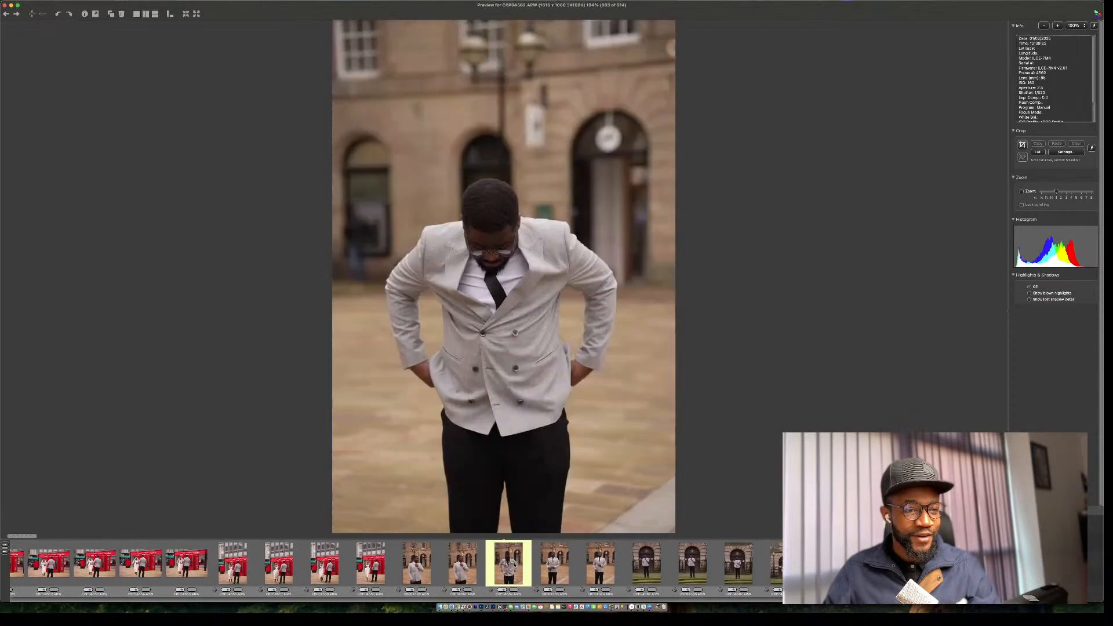
{"action": "key", "text": "Left"}
{"action": "key", "text": "Left"}
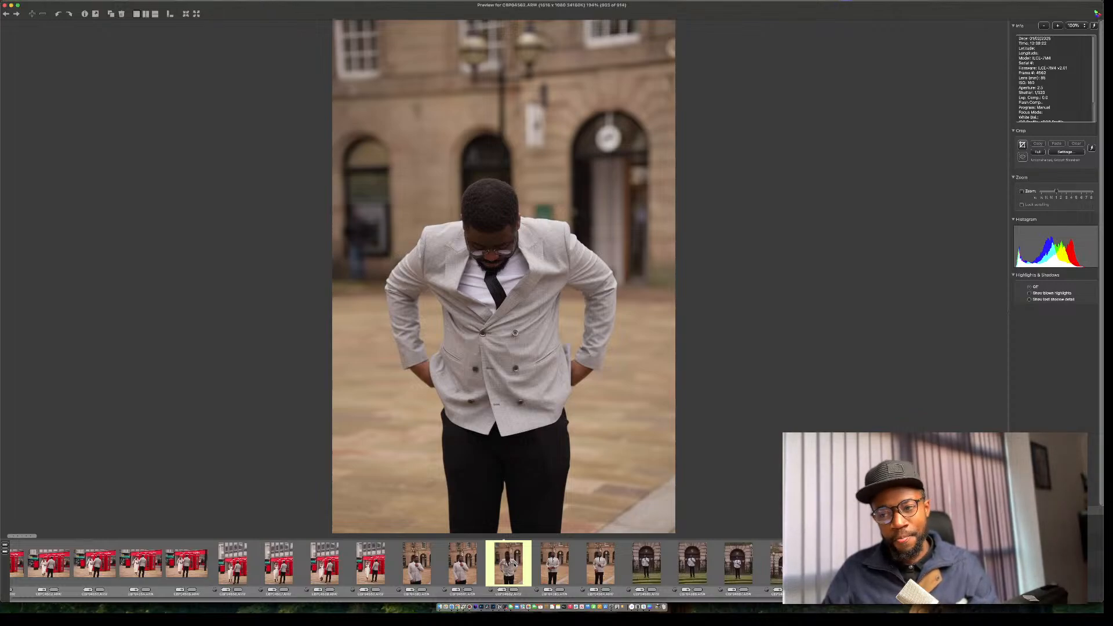
{"action": "key", "text": "Right"}
{"action": "key", "text": "Right"}
{"action": "key", "text": "Right"}
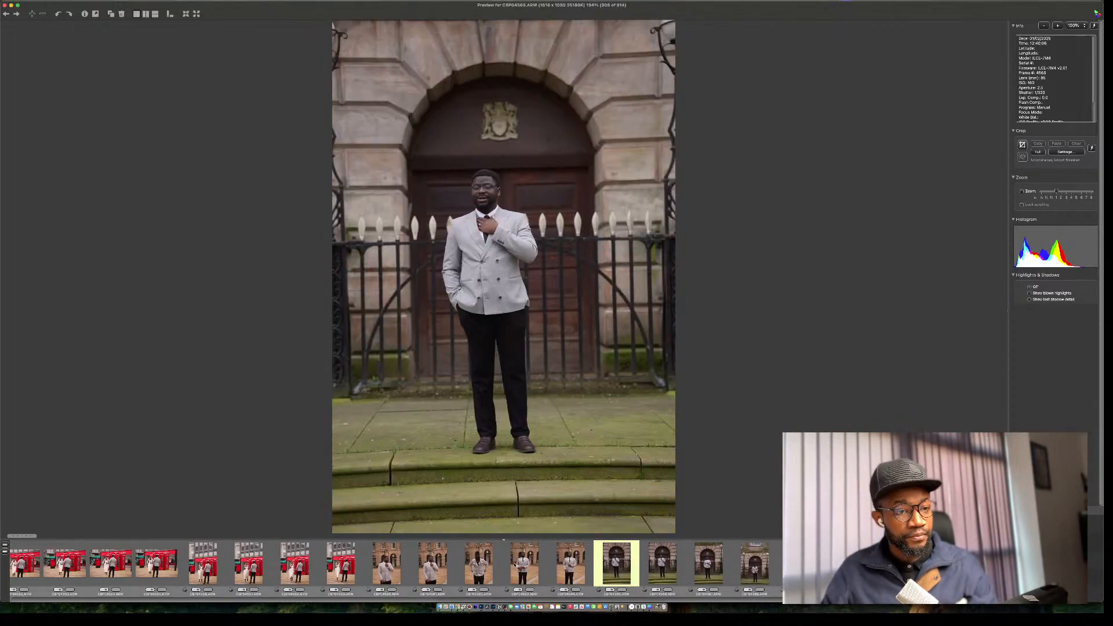
Compare the frames of the groom standing alone in front of the arched doorway and iron railings.
{"action": "key", "text": "Right"}
{"action": "key", "text": "Right"}
{"action": "key", "text": "Right"}
{"action": "key", "text": "Right"}
{"action": "key", "text": "Left"}
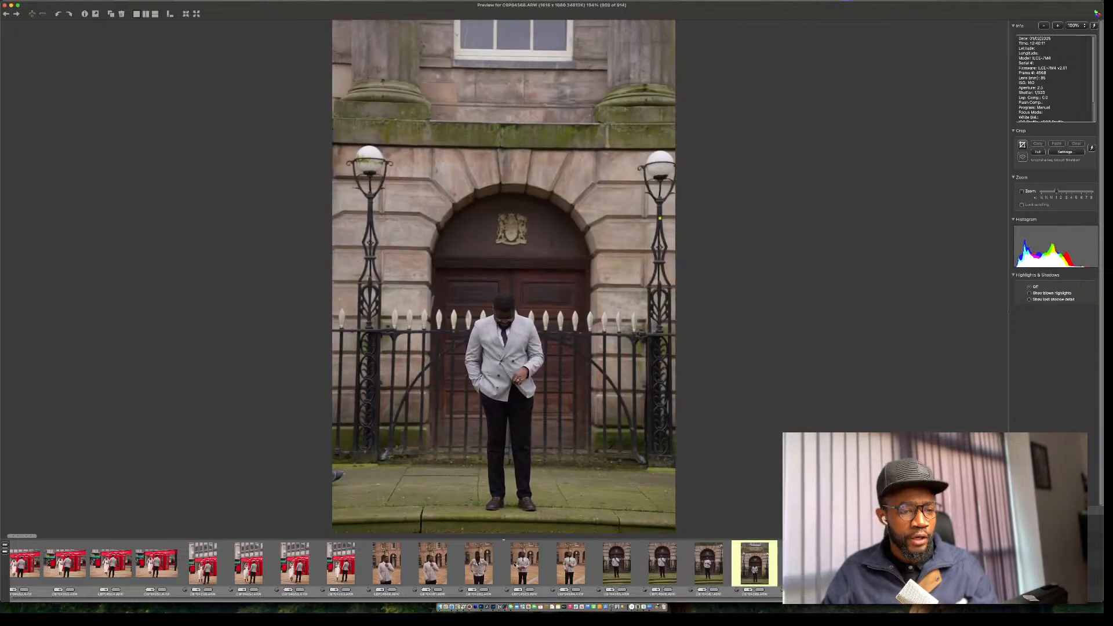
{"action": "key", "text": "Left"}
{"action": "key", "text": "Right"}
{"action": "key", "text": "Right"}
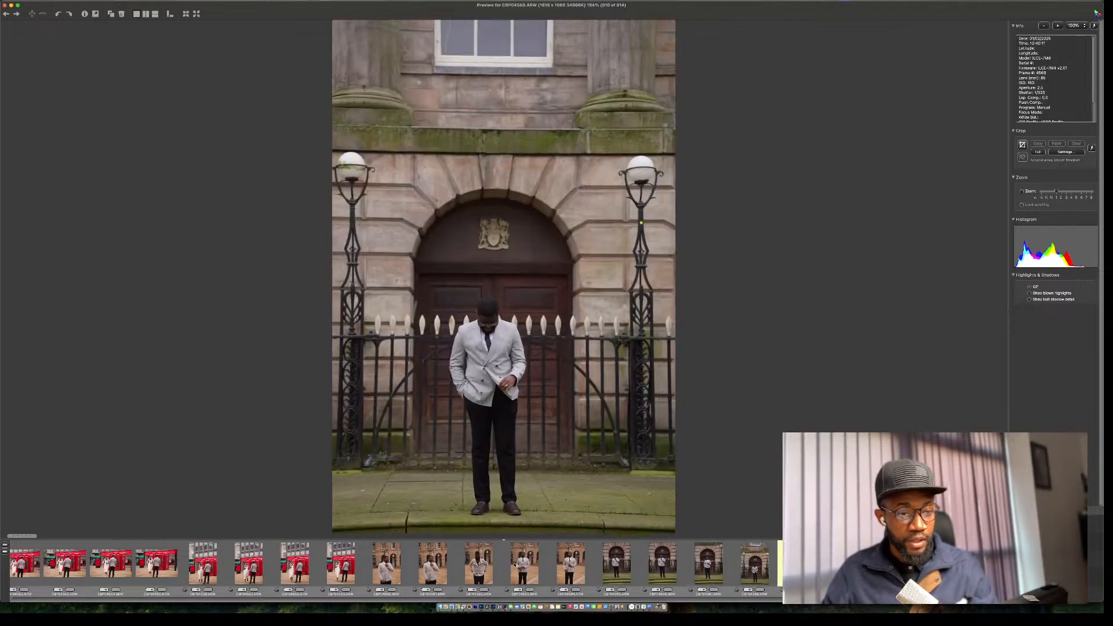
{"action": "key", "text": "Left"}
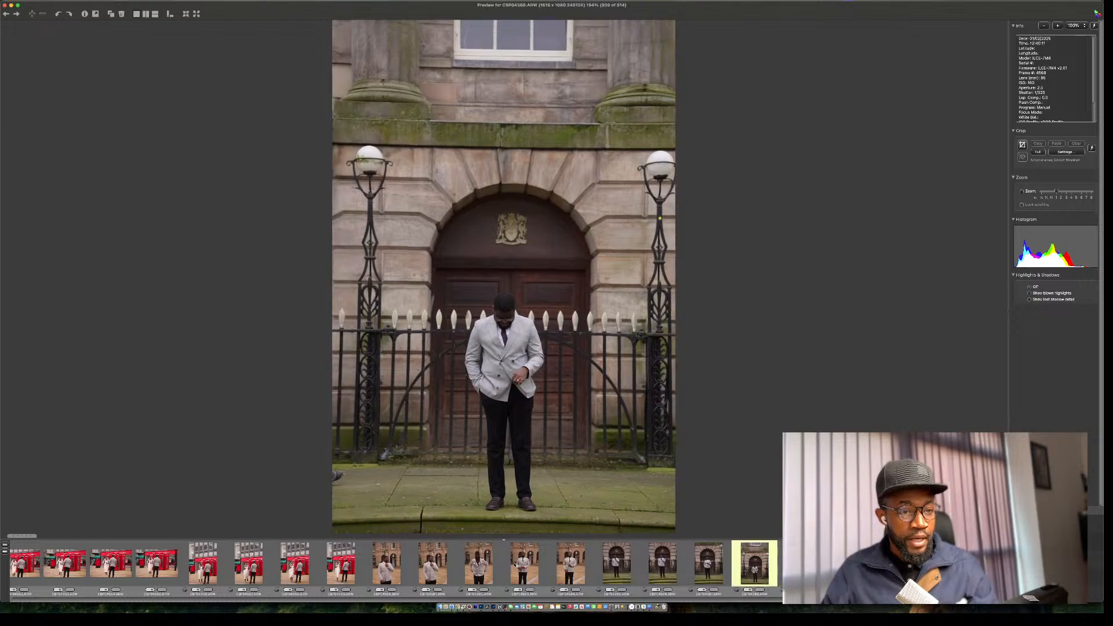
{"action": "key", "text": "Right"}
{"action": "key", "text": "Right"}
{"action": "key", "text": "Right"}
{"action": "key", "text": "Right"}
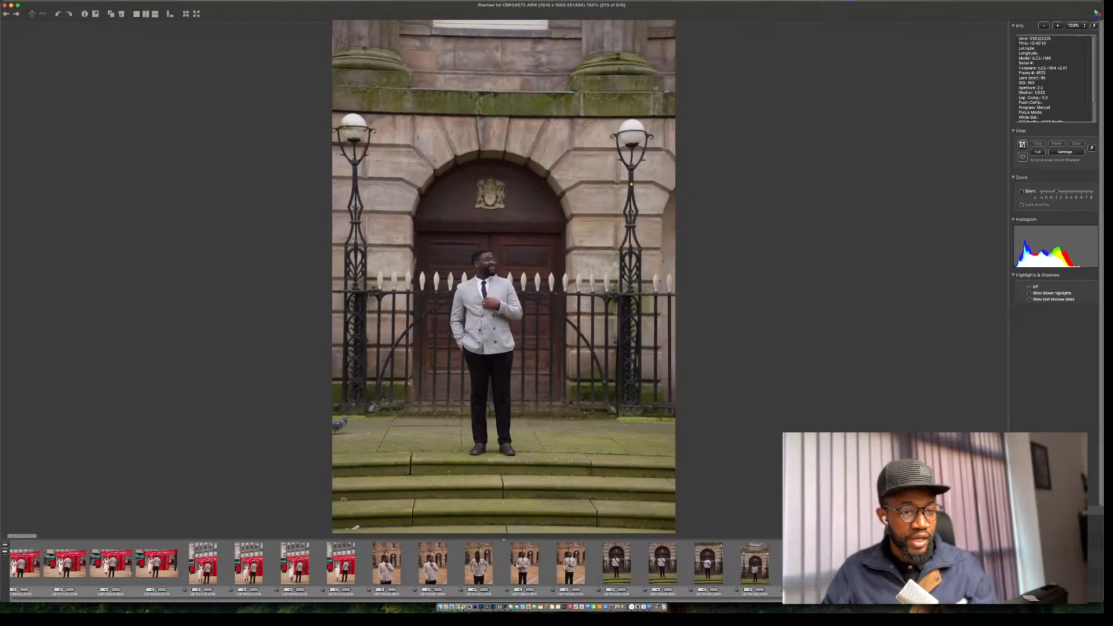
Mark the wide frame of the groom smiling before the arched doorway with the red colour class and close the preview.
{"action": "key", "text": "Left"}
{"action": "key", "text": "Right"}
{"action": "key", "text": "Right"}
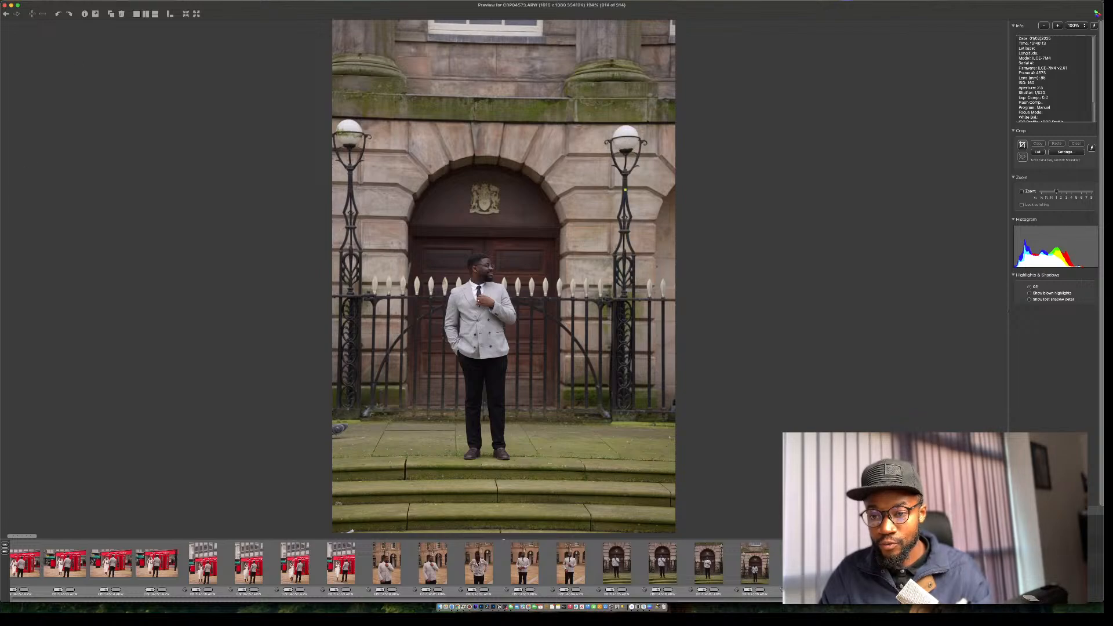
{"action": "key", "text": "super+Tab"}
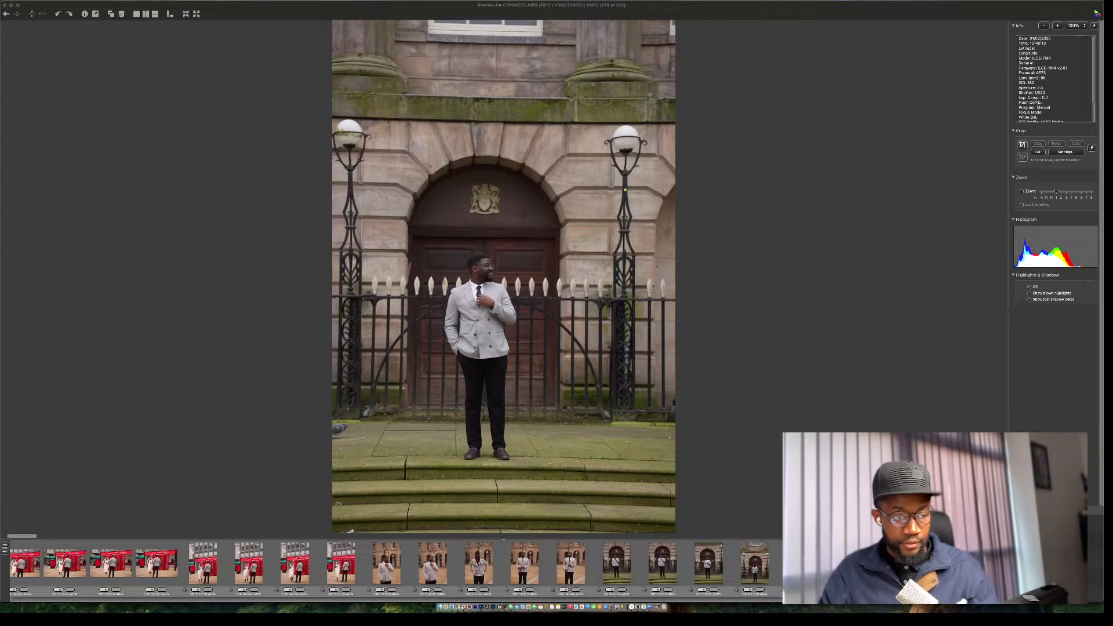
{"action": "left_click", "coordinate": [348, 530]}
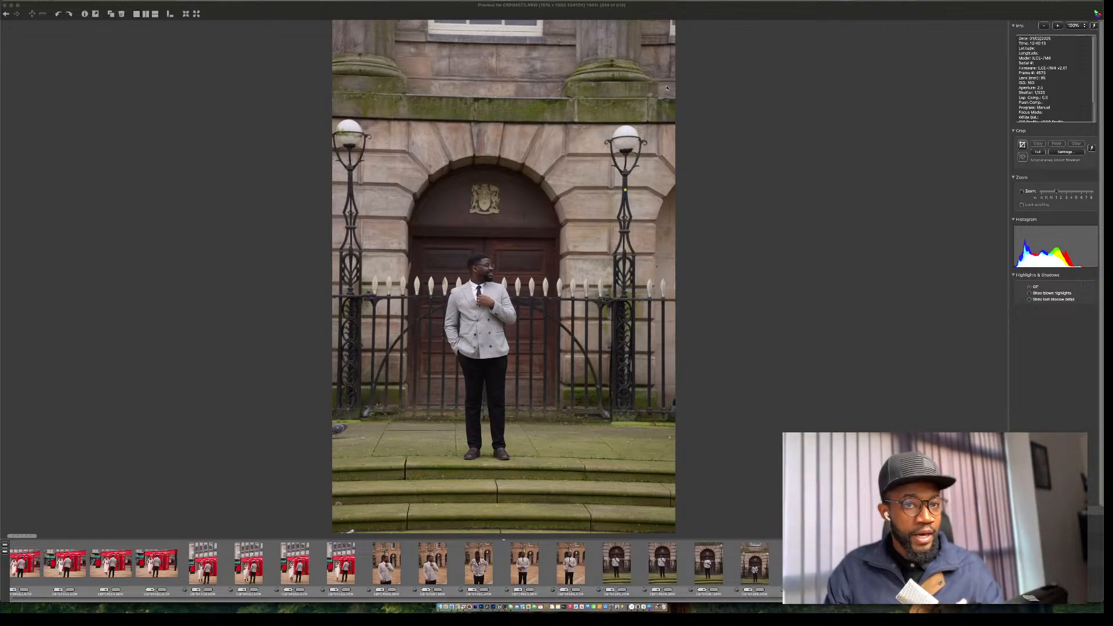
{"action": "key", "text": "Left"}
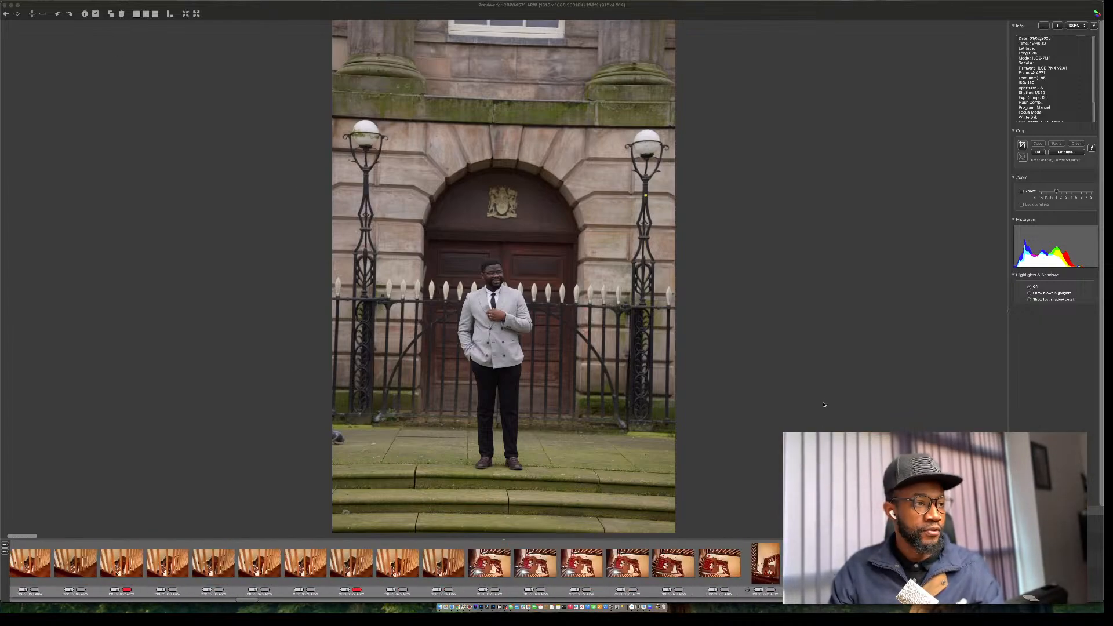
{"action": "key", "text": "Escape"}
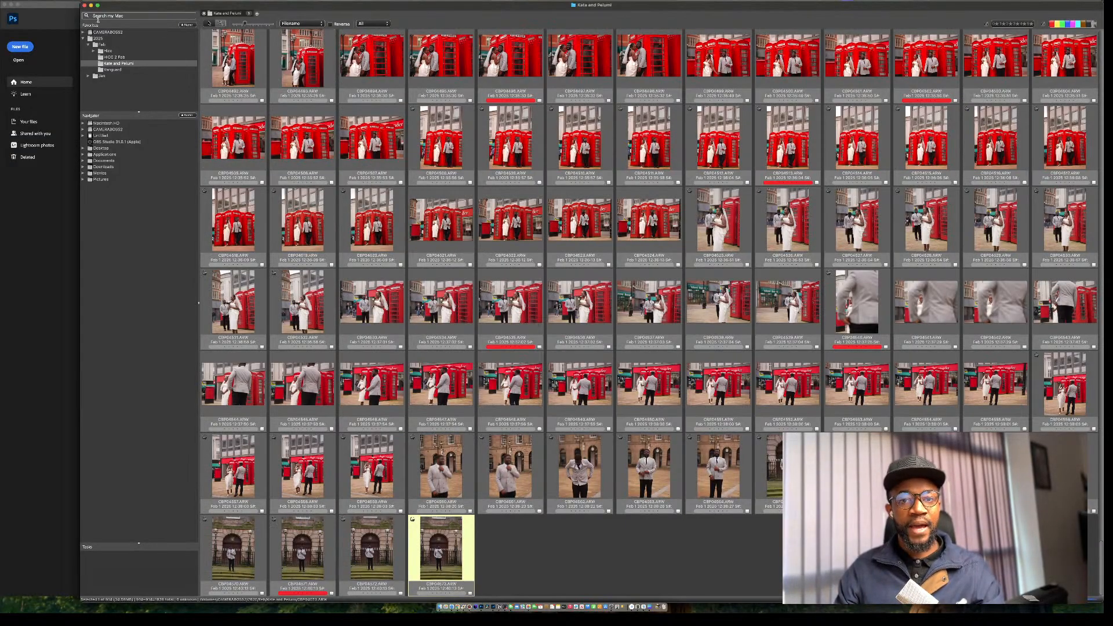
Enlarge the contact sheet window and filter it to show only the photos with the red colour class.
{"action": "double_click", "coordinate": [250, 9]}
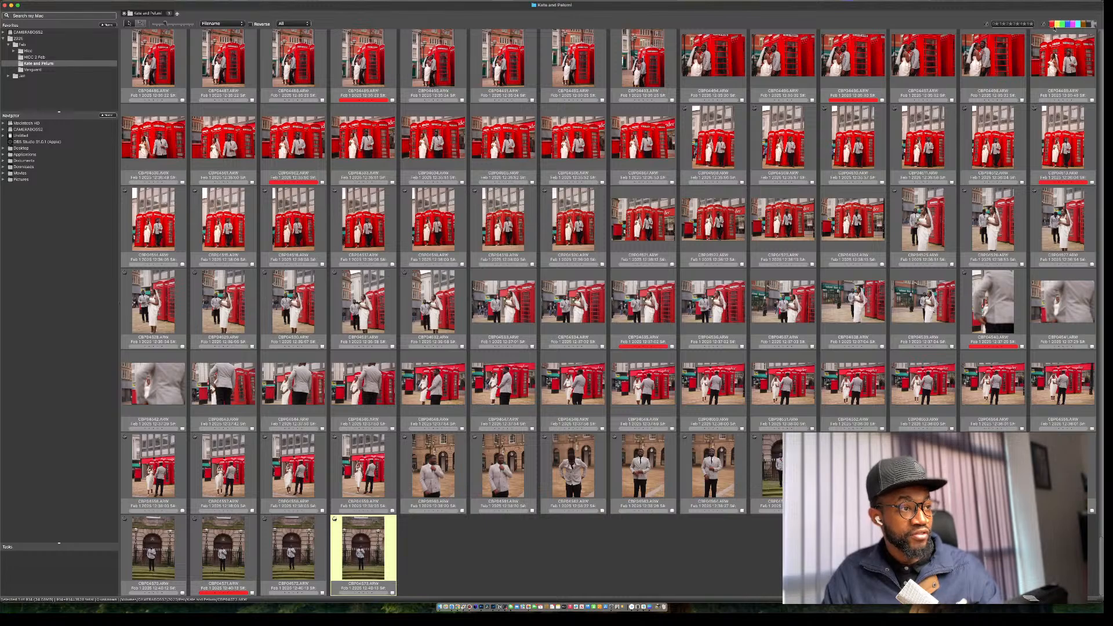
{"action": "left_click", "coordinate": [1094, 27]}
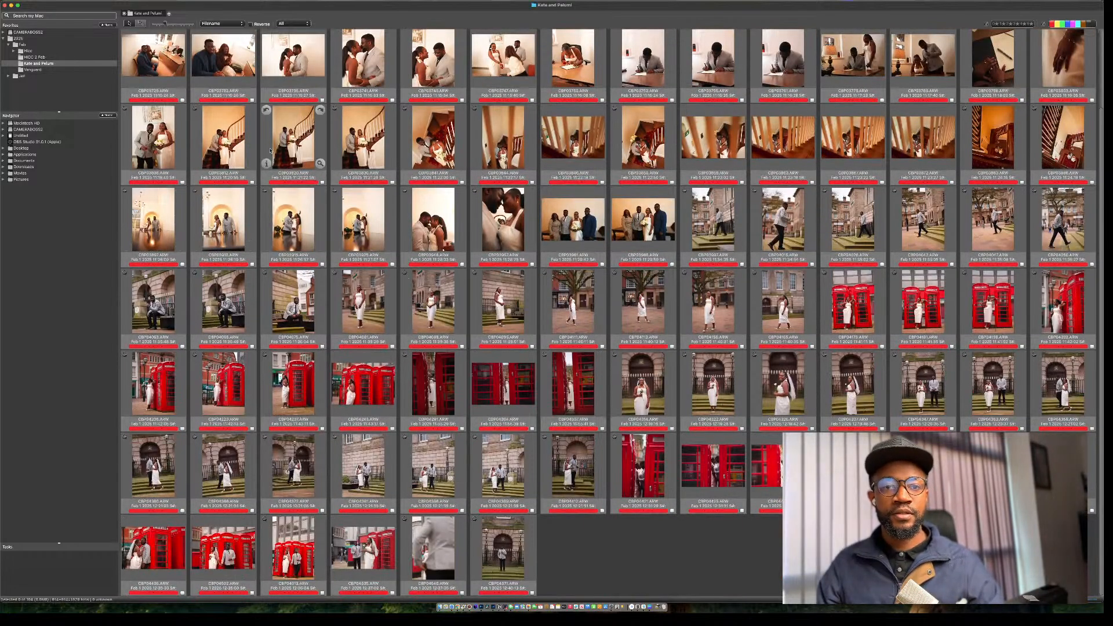
{"action": "scroll", "coordinate": [318, 207], "scroll_direction": "up", "scroll_amount": 1}
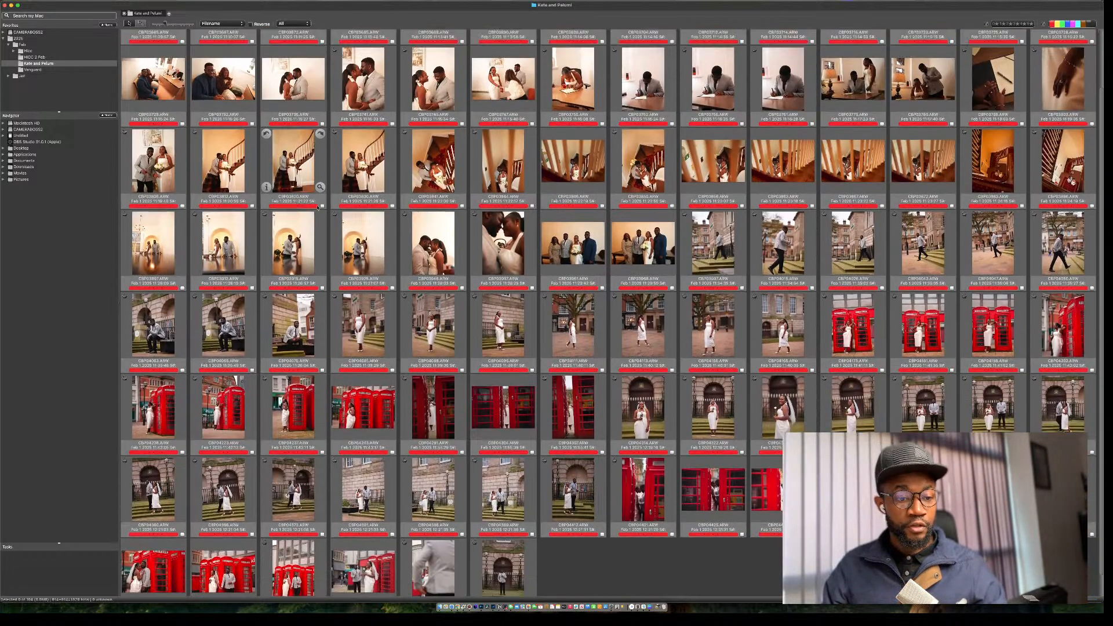
{"action": "scroll", "coordinate": [318, 207], "scroll_direction": "down", "scroll_amount": 1}
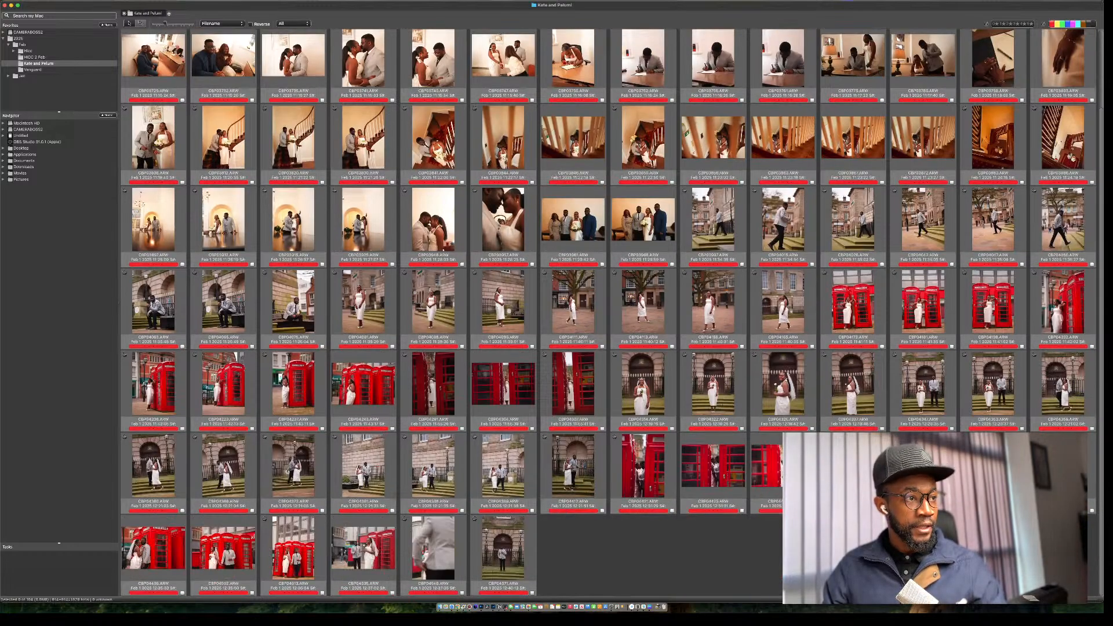
{"action": "left_click", "coordinate": [1094, 24]}
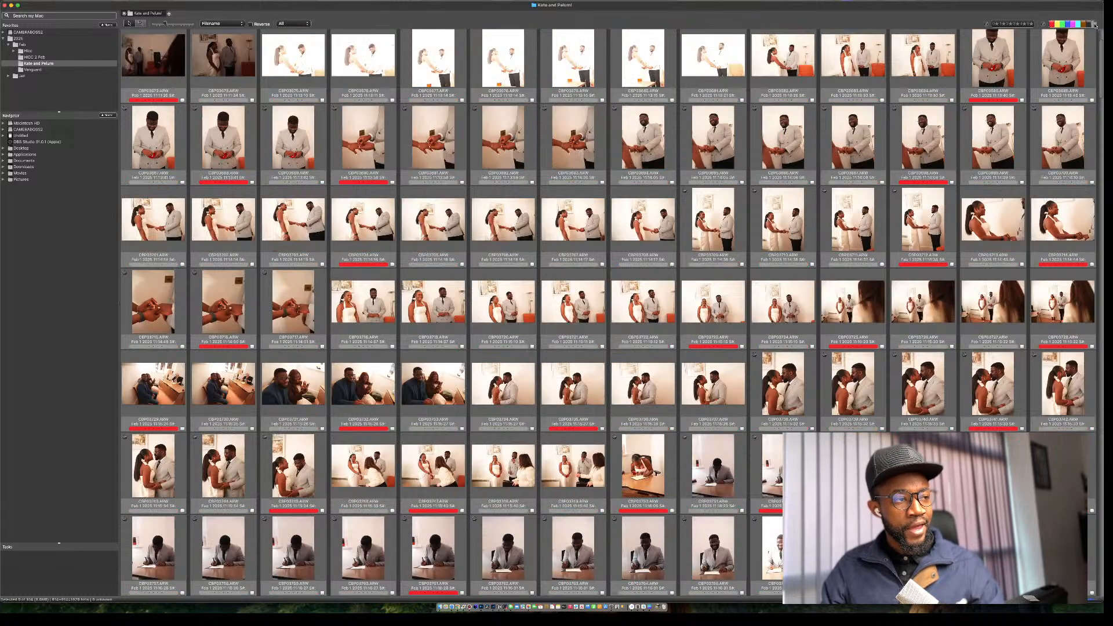
{"action": "left_click", "coordinate": [1095, 24]}
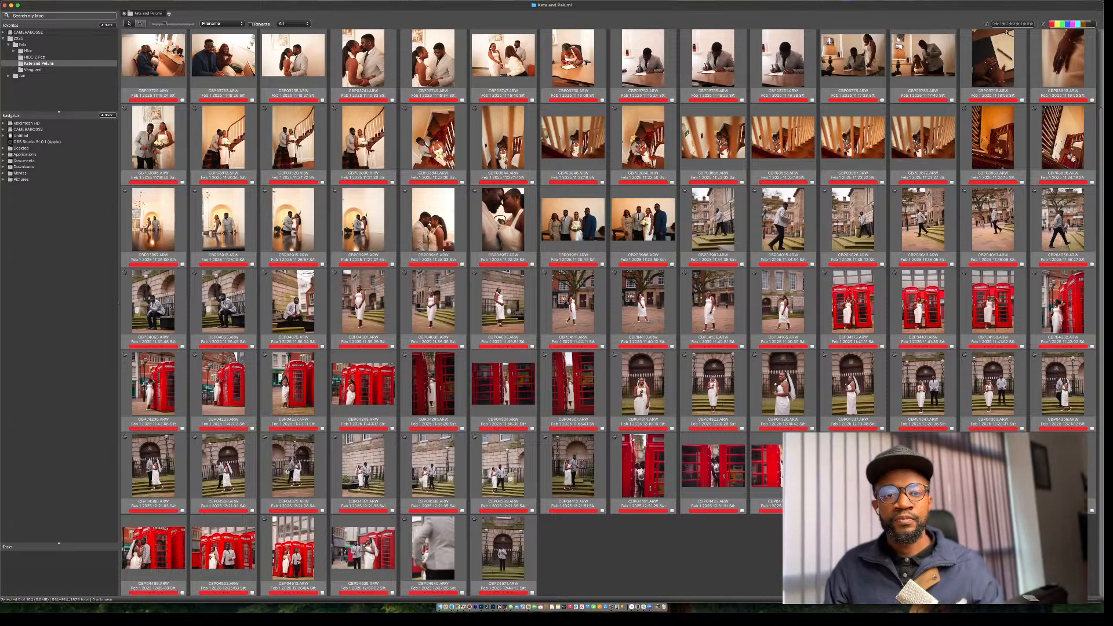
Select all the red-class photos and create a folder named Picked inside the couple's shoot folder.
{"action": "left_click", "coordinate": [226, 75]}
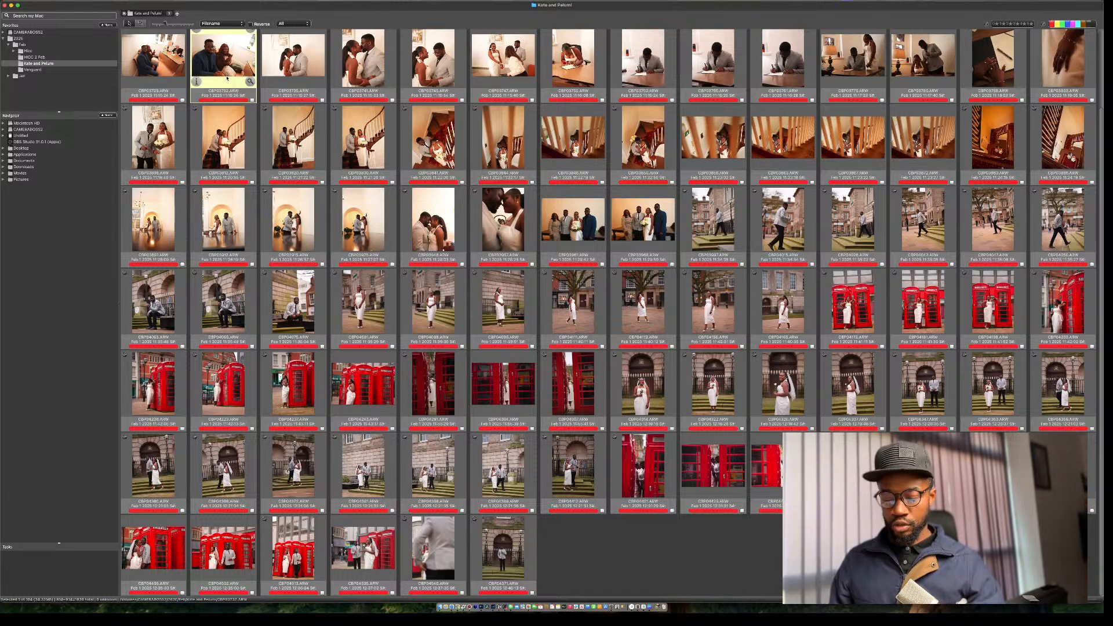
{"action": "key", "text": "super+a"}
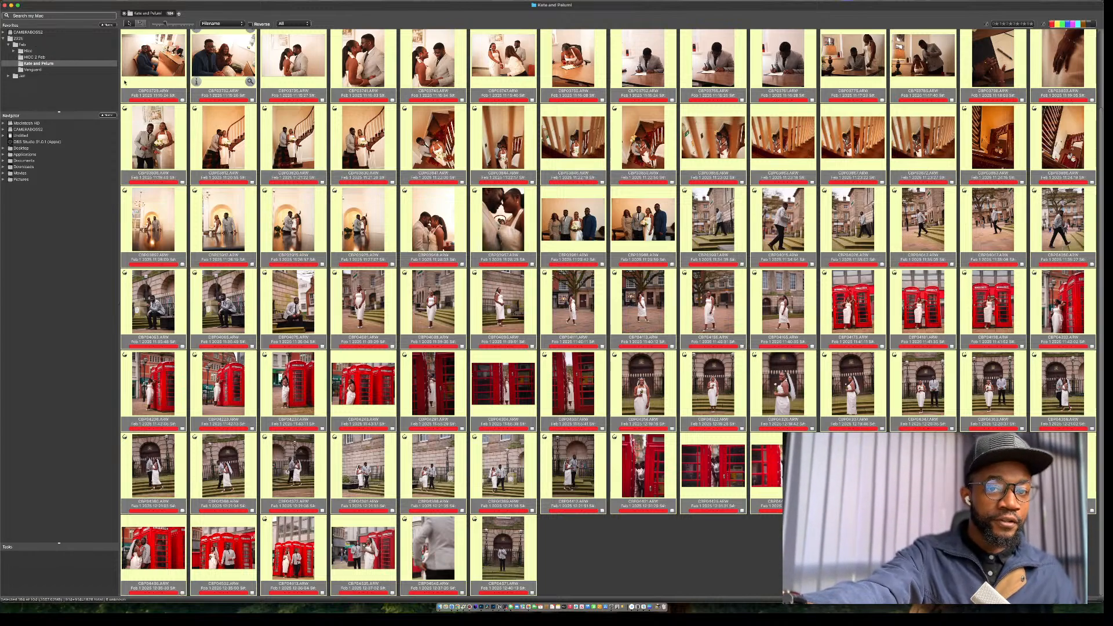
{"action": "right_click", "coordinate": [44, 65]}
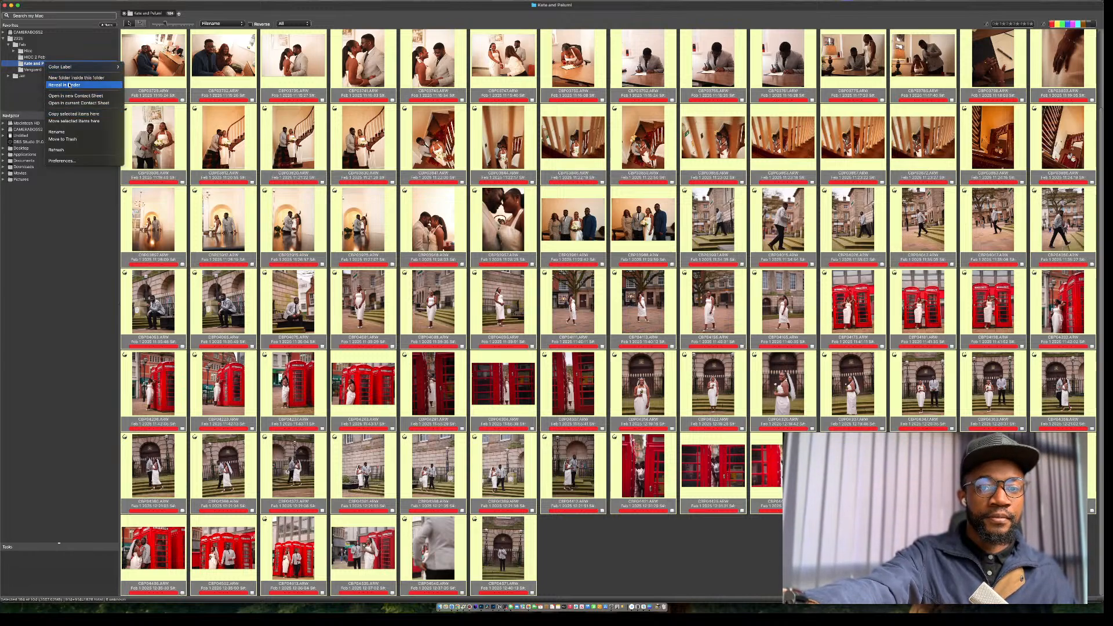
{"action": "left_click", "coordinate": [68, 78]}
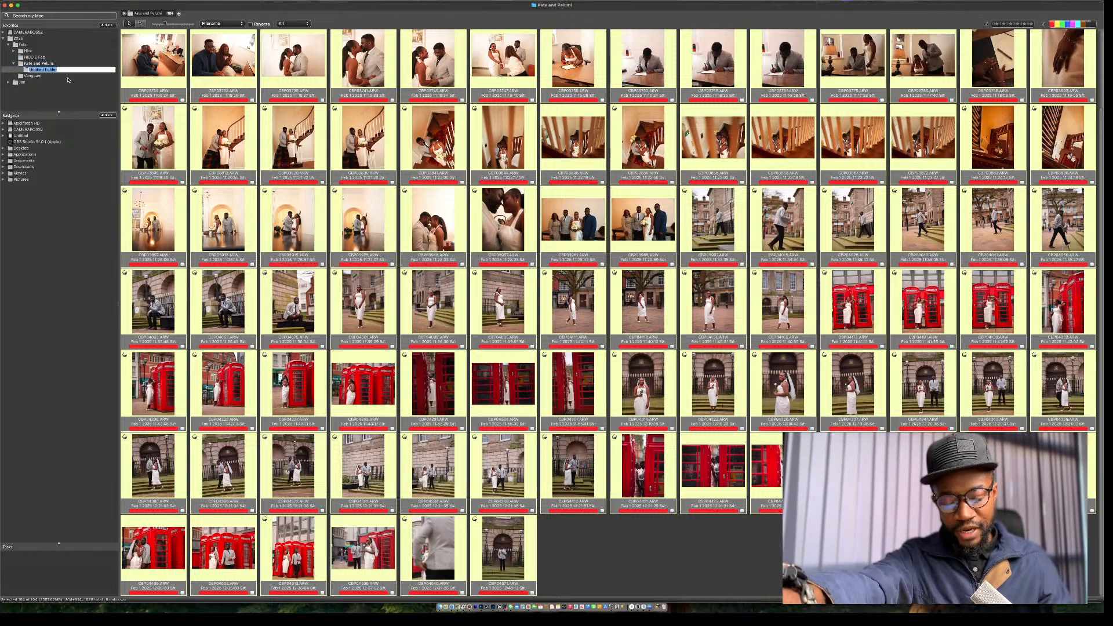
{"action": "type", "text": "R"}
{"action": "type", "text": "oste"}
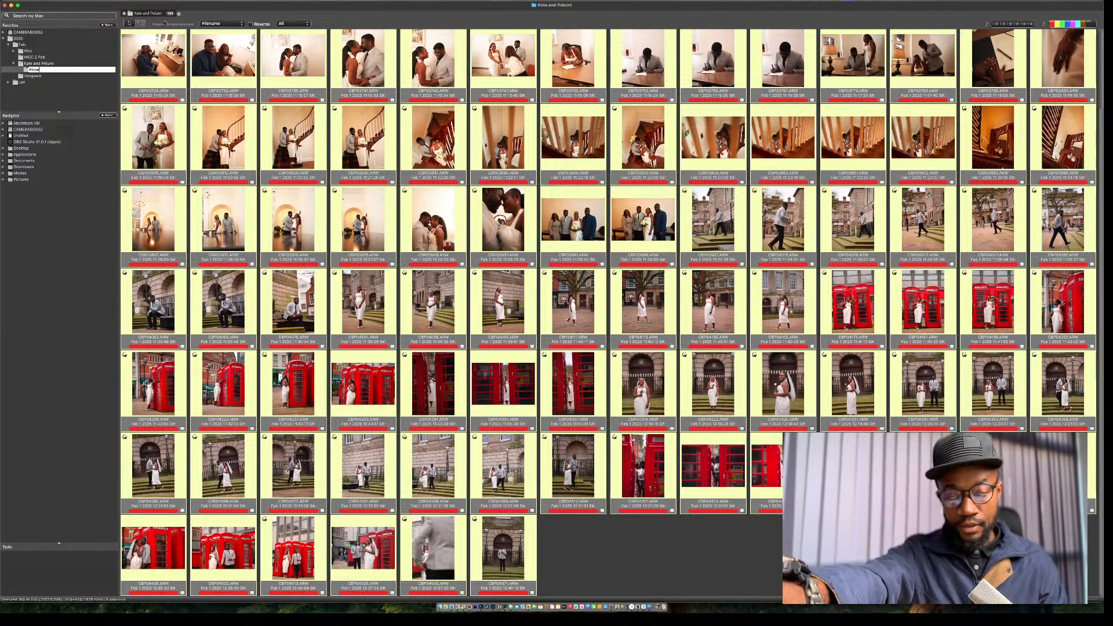
{"action": "type", "text": "d"}
{"action": "key", "text": "Return"}
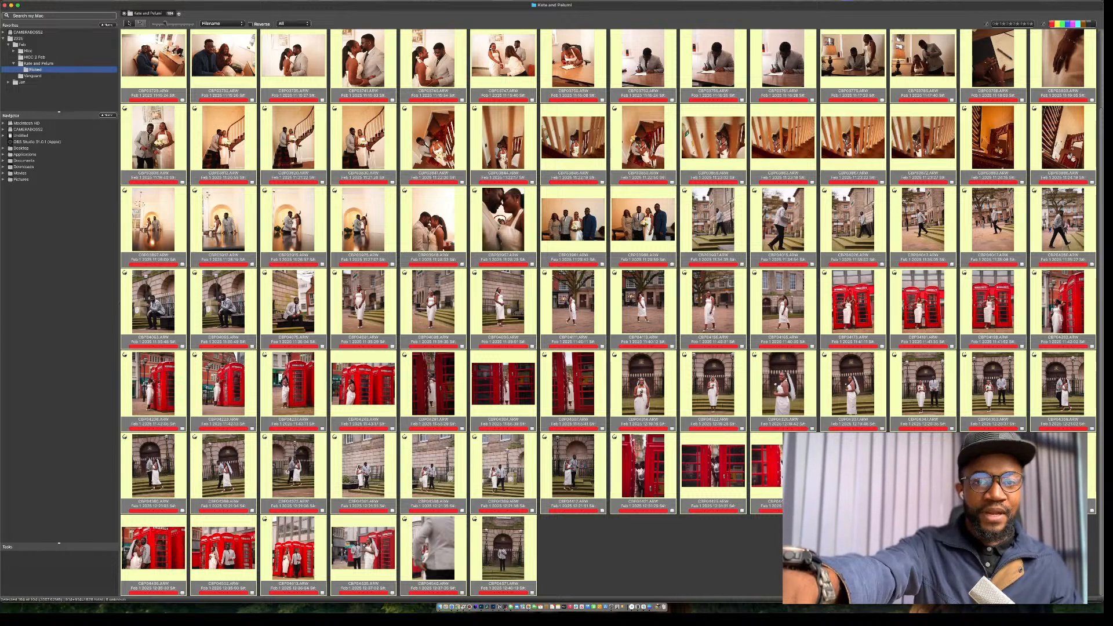
Move the selected photos into the Picked folder and open that folder in its own contact sheet.
{"action": "right_click", "coordinate": [40, 70]}
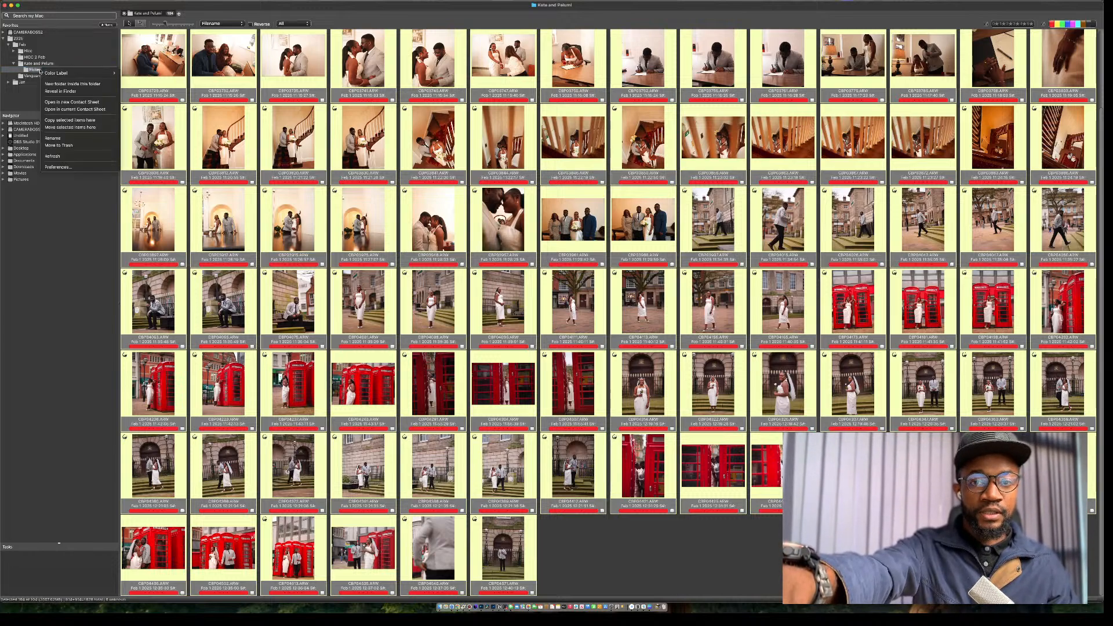
{"action": "left_click", "coordinate": [66, 128]}
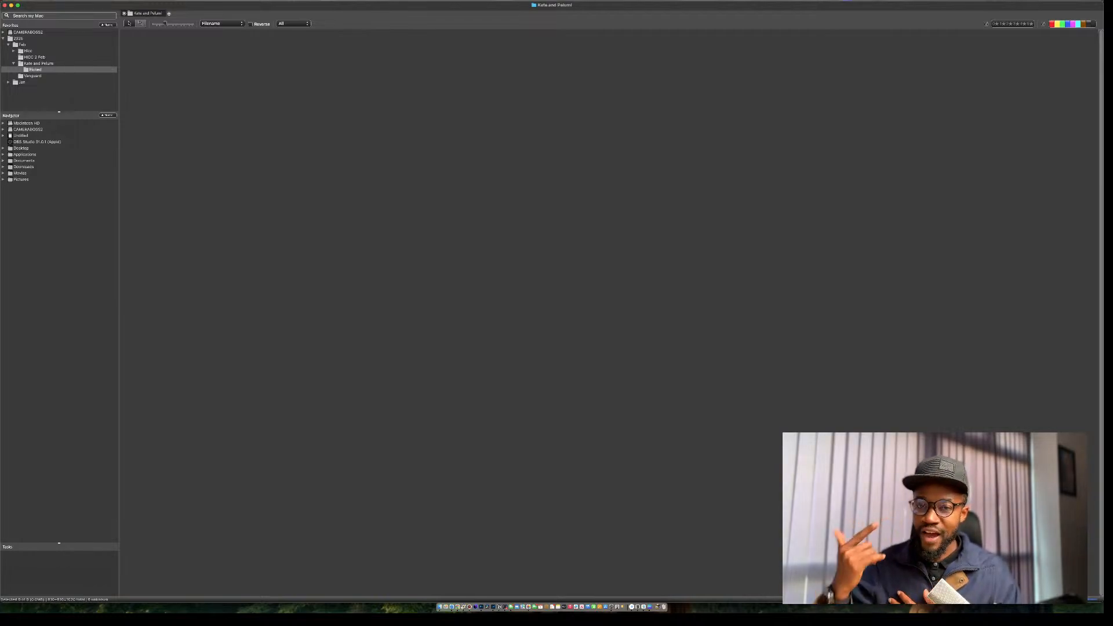
{"action": "left_click", "coordinate": [37, 71]}
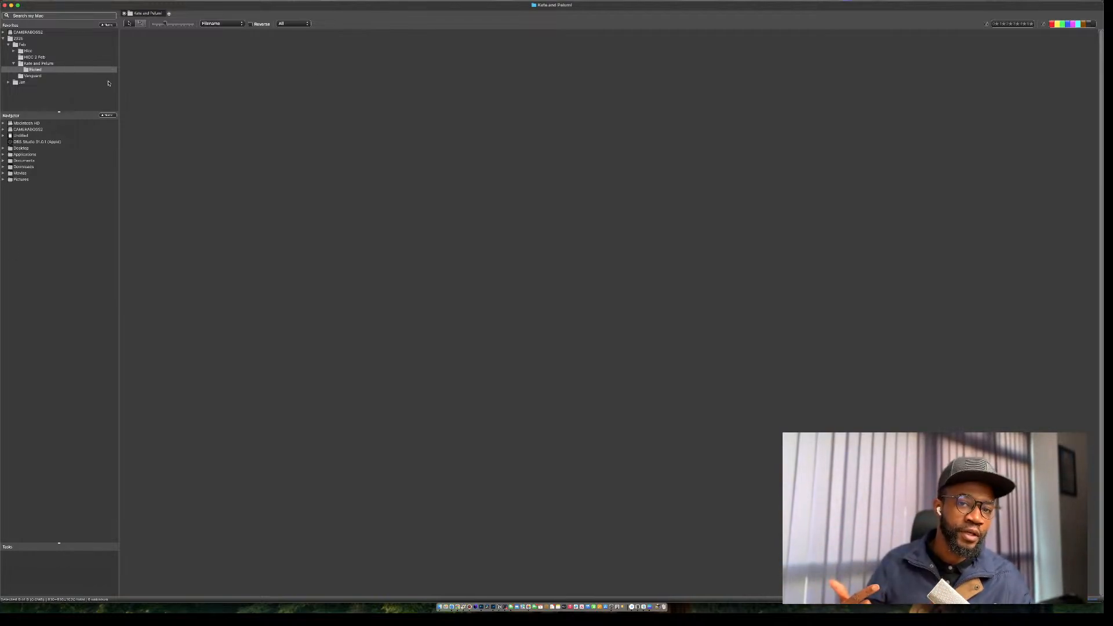
{"action": "double_click", "coordinate": [38, 71]}
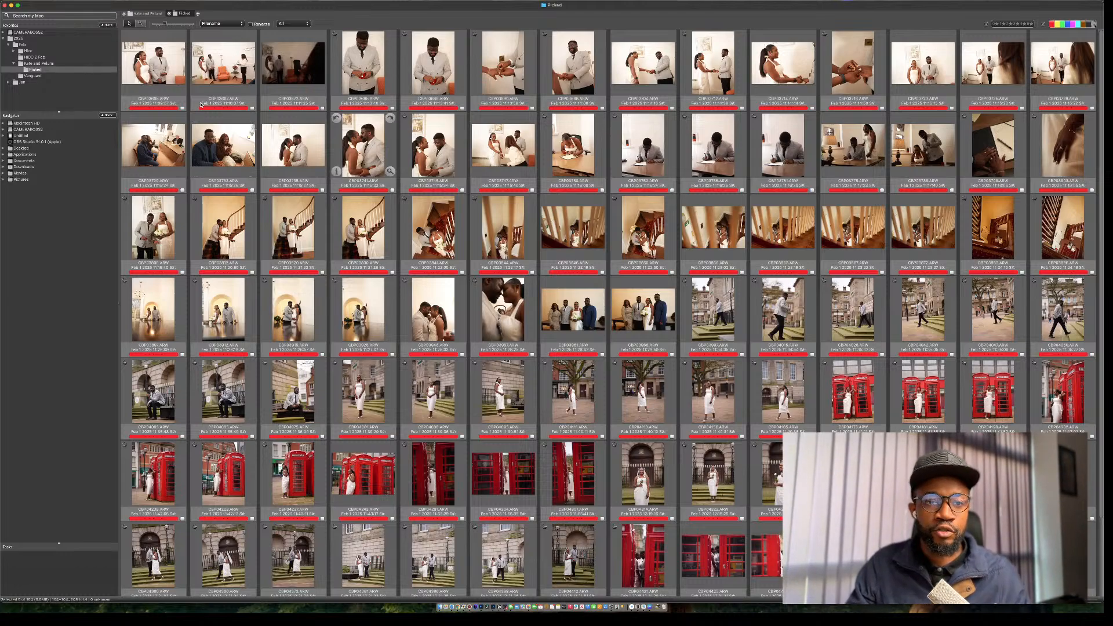
Select every photo in the Picked folder and send the selection to Adobe Lightroom Classic for editing.
{"action": "left_click", "coordinate": [152, 86]}
{"action": "scroll", "coordinate": [316, 180], "scroll_direction": "down", "scroll_amount": 2}
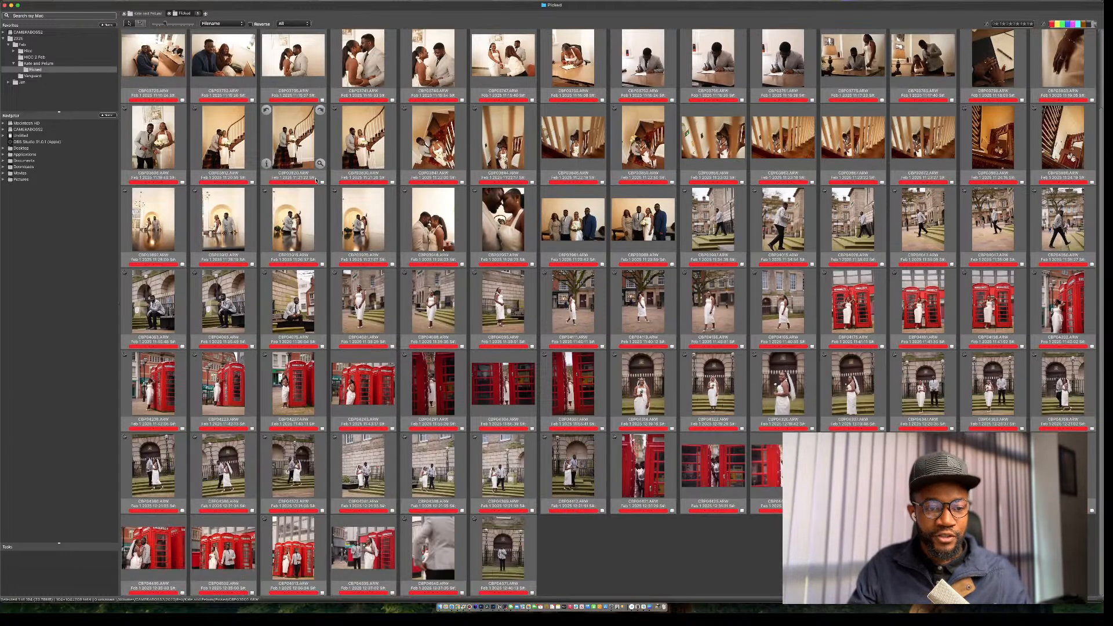
{"action": "scroll", "coordinate": [316, 180], "scroll_direction": "up", "scroll_amount": 2}
{"action": "scroll", "coordinate": [315, 180], "scroll_direction": "down", "scroll_amount": 2}
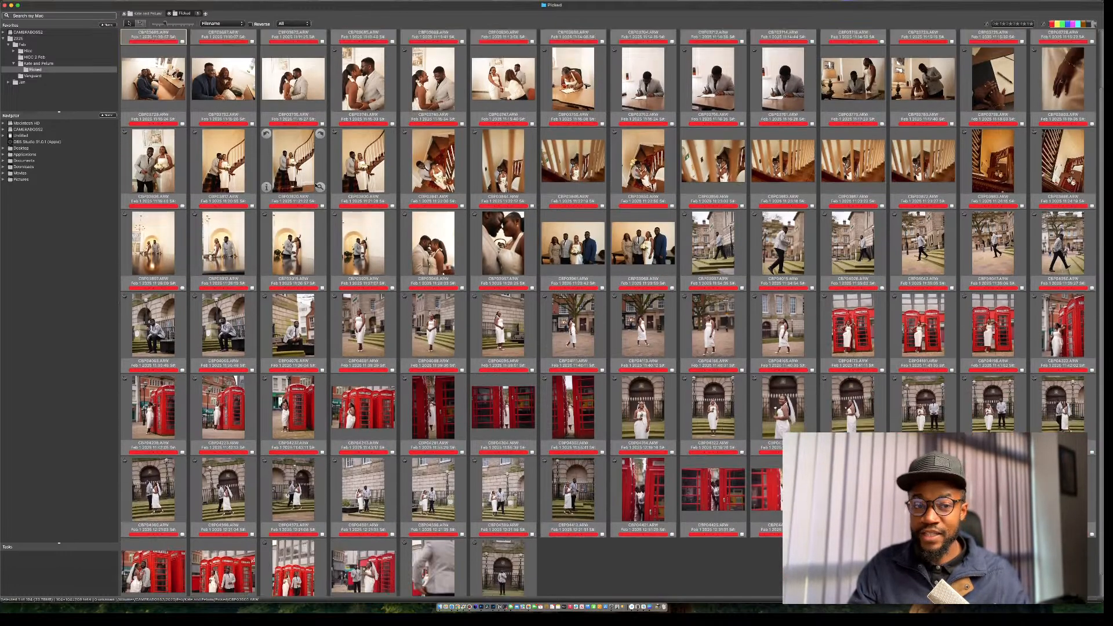
{"action": "scroll", "coordinate": [318, 193], "scroll_direction": "up", "scroll_amount": 2}
{"action": "left_click", "coordinate": [297, 140]}
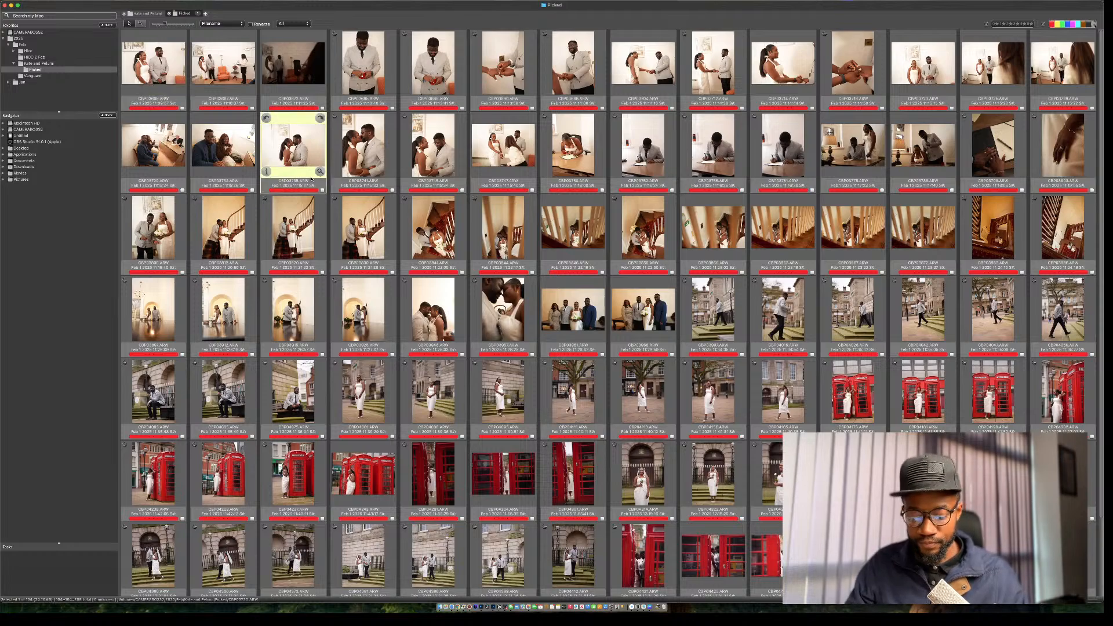
{"action": "key", "text": "super+a"}
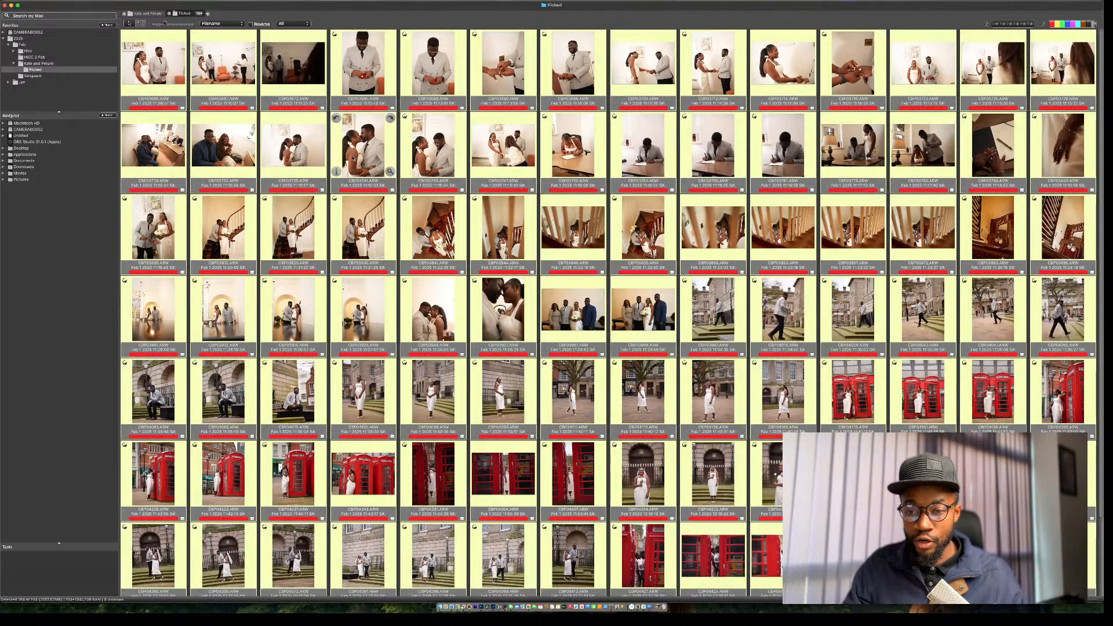
{"action": "right_click", "coordinate": [296, 145]}
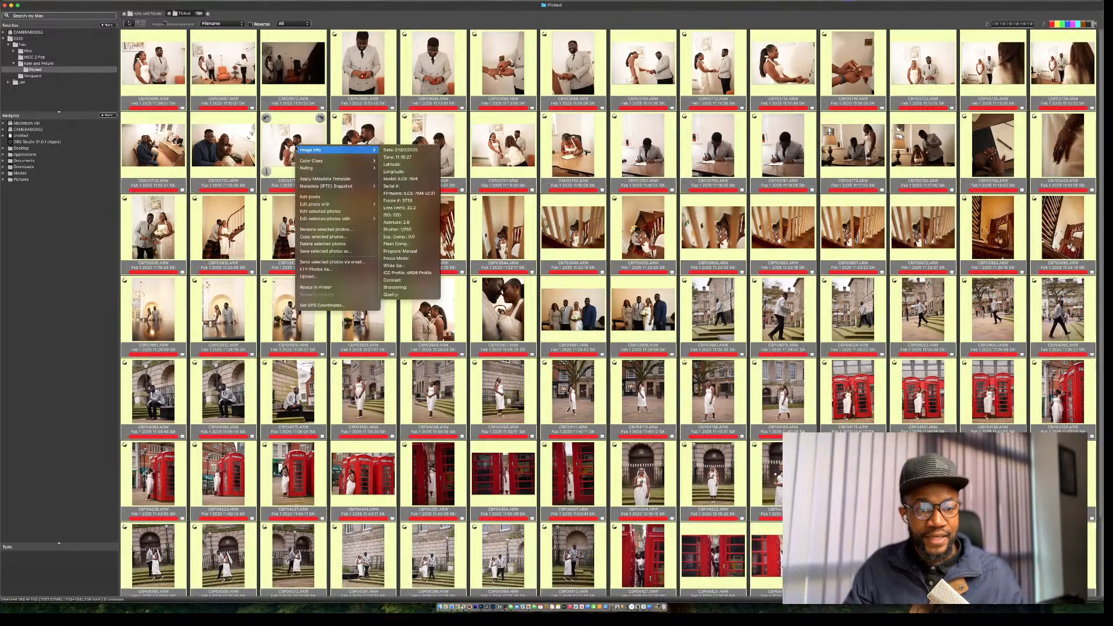
{"action": "mouse_move", "coordinate": [322, 204]}
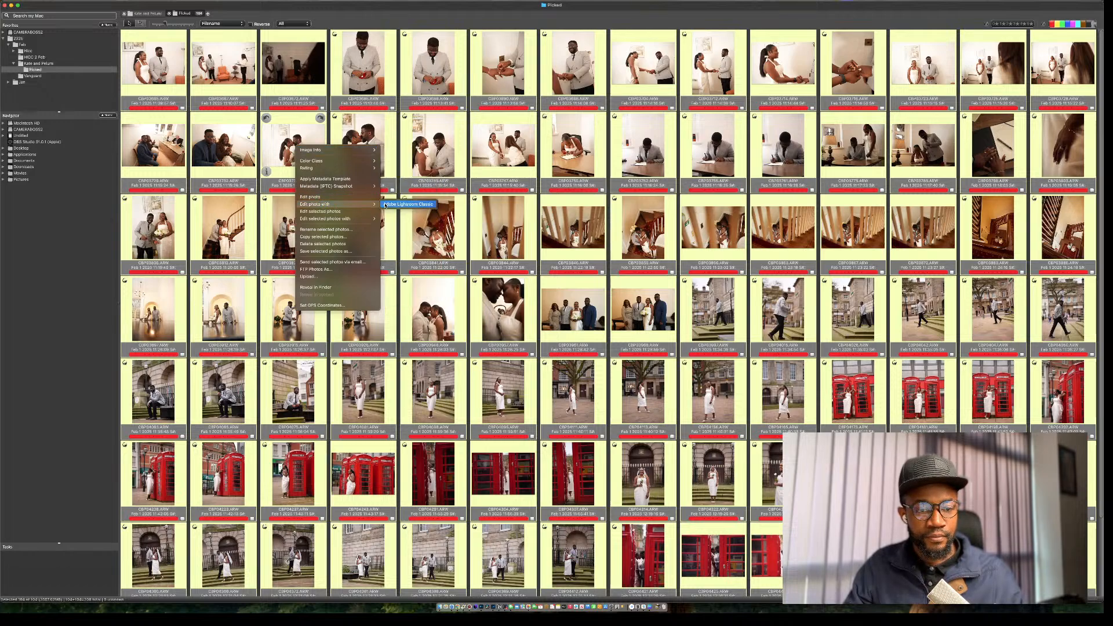
{"action": "mouse_move", "coordinate": [360, 218]}
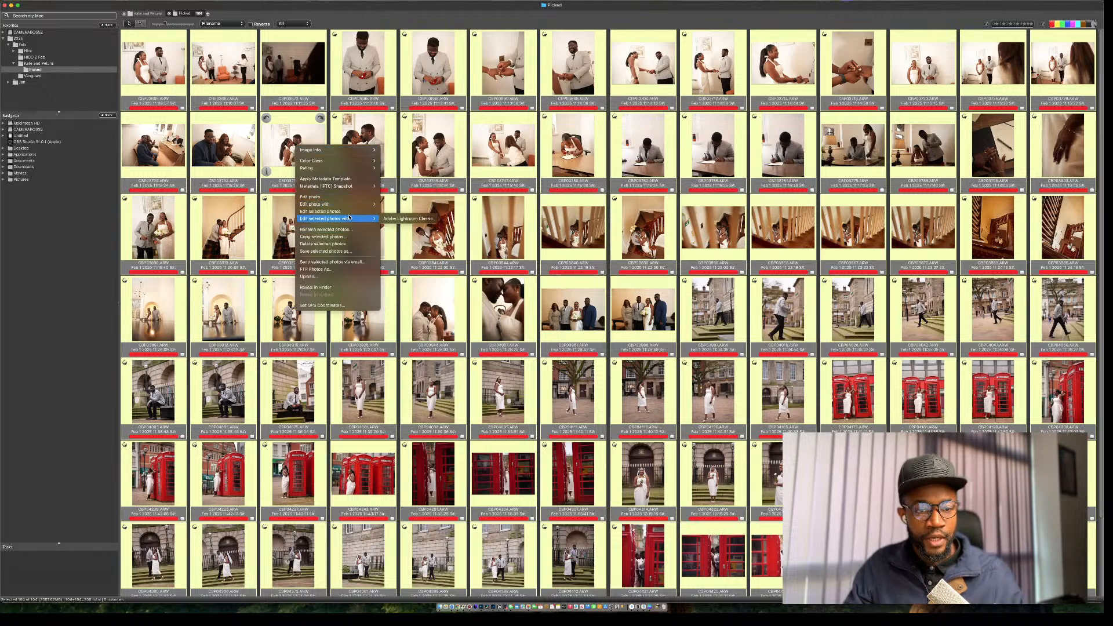
{"action": "left_click", "coordinate": [413, 219]}
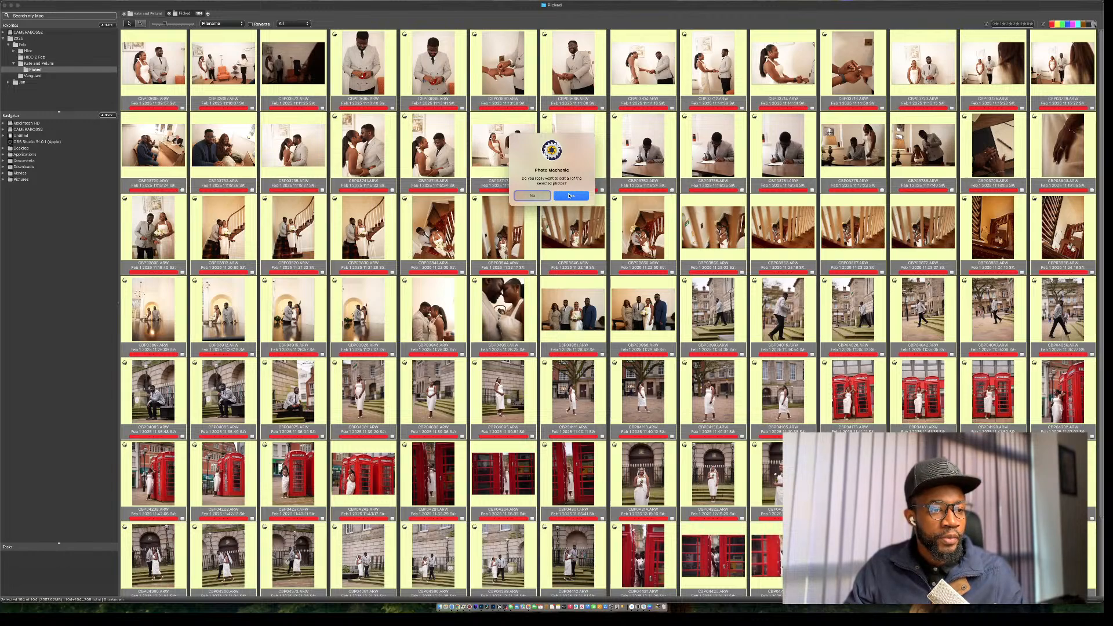
{"action": "left_click", "coordinate": [570, 196]}
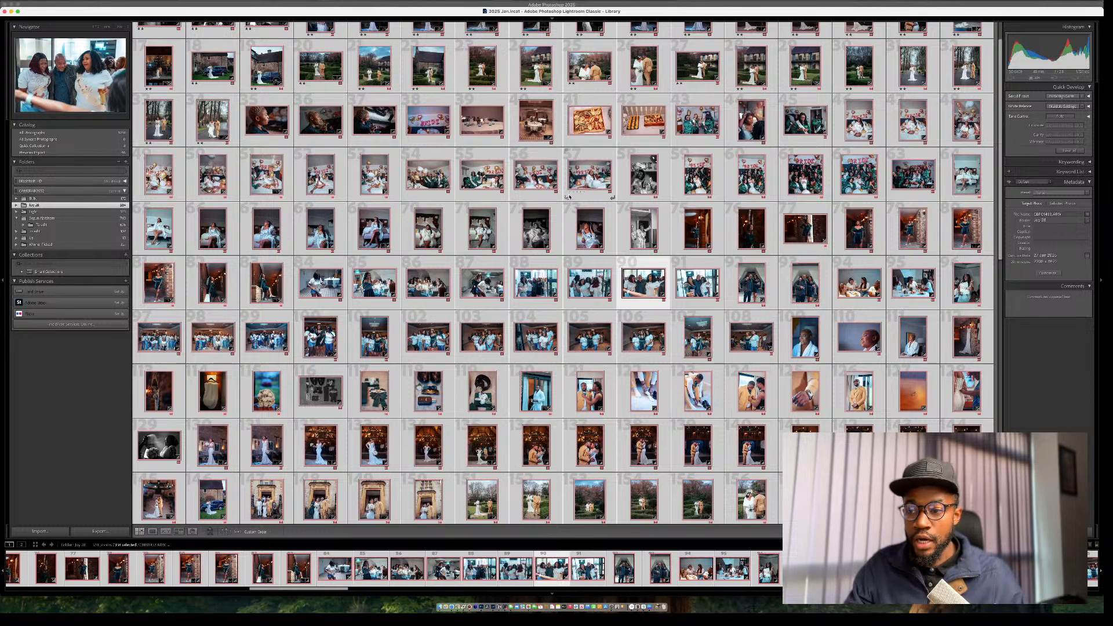
Import all the photos from the Picked folder into the Lightroom Classic catalog using the Add method.
{"action": "key", "text": "super+shift+i"}
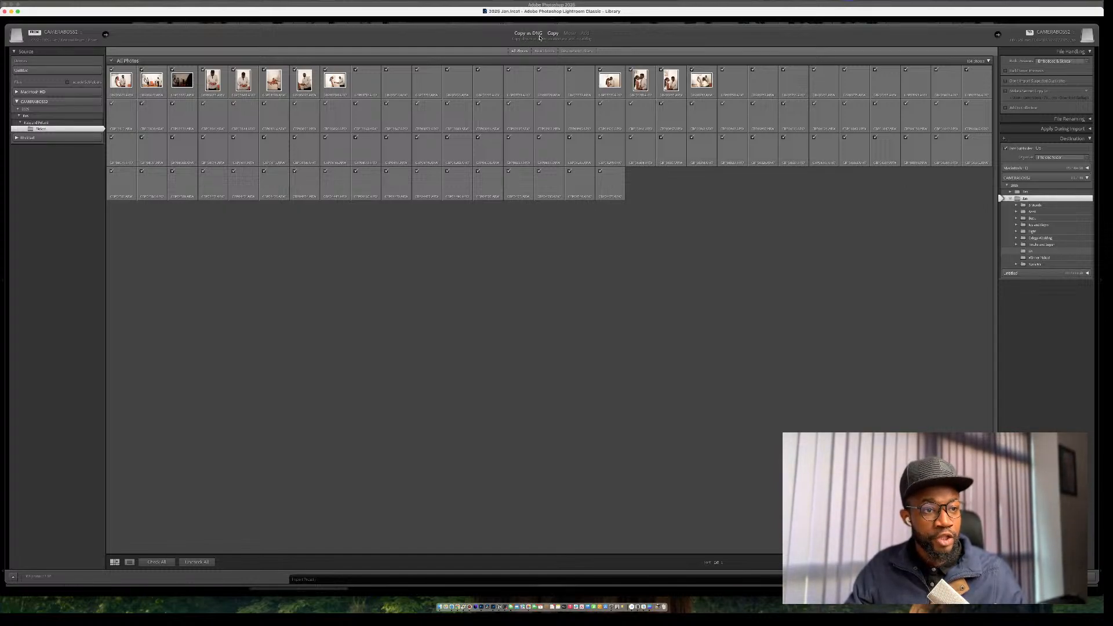
{"action": "left_click", "coordinate": [585, 34]}
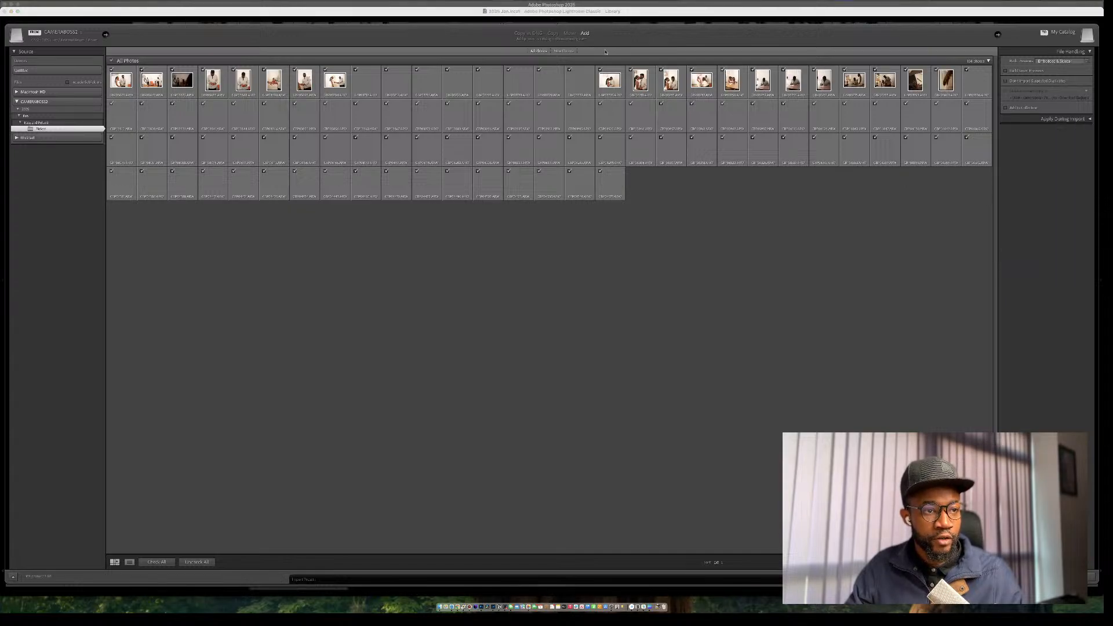
{"action": "left_click", "coordinate": [554, 34]}
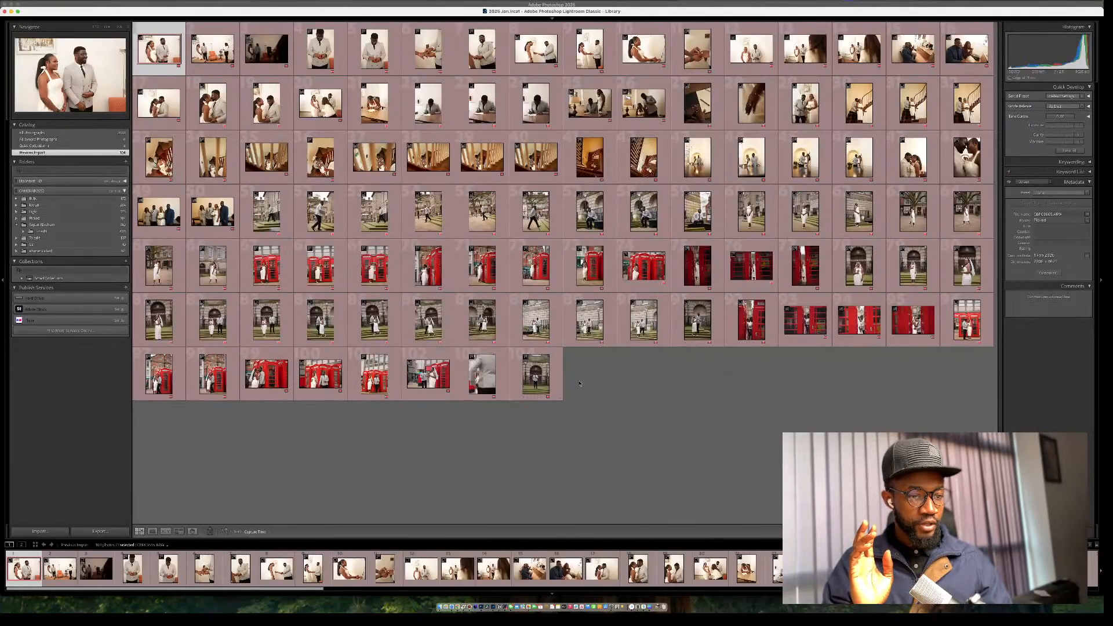
Open the last imported photo, the groom before the arched doorway, in Develop and straighten it with the Auto Upright correction.
{"action": "double_click", "coordinate": [529, 375]}
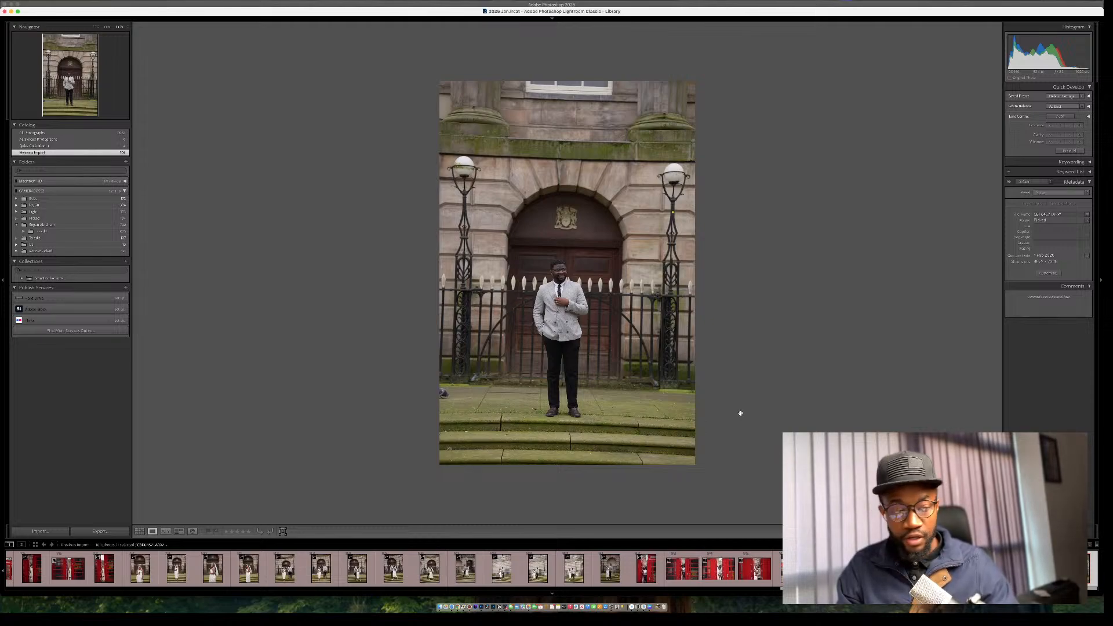
{"action": "key", "text": "d"}
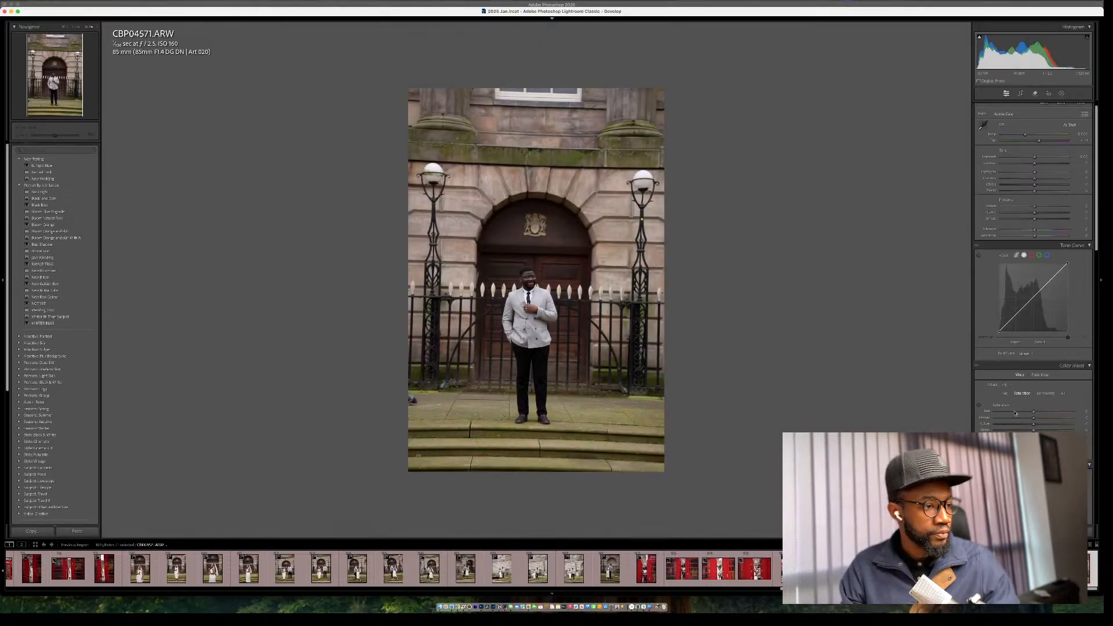
{"action": "scroll", "coordinate": [1015, 413], "scroll_direction": "down", "scroll_amount": 15}
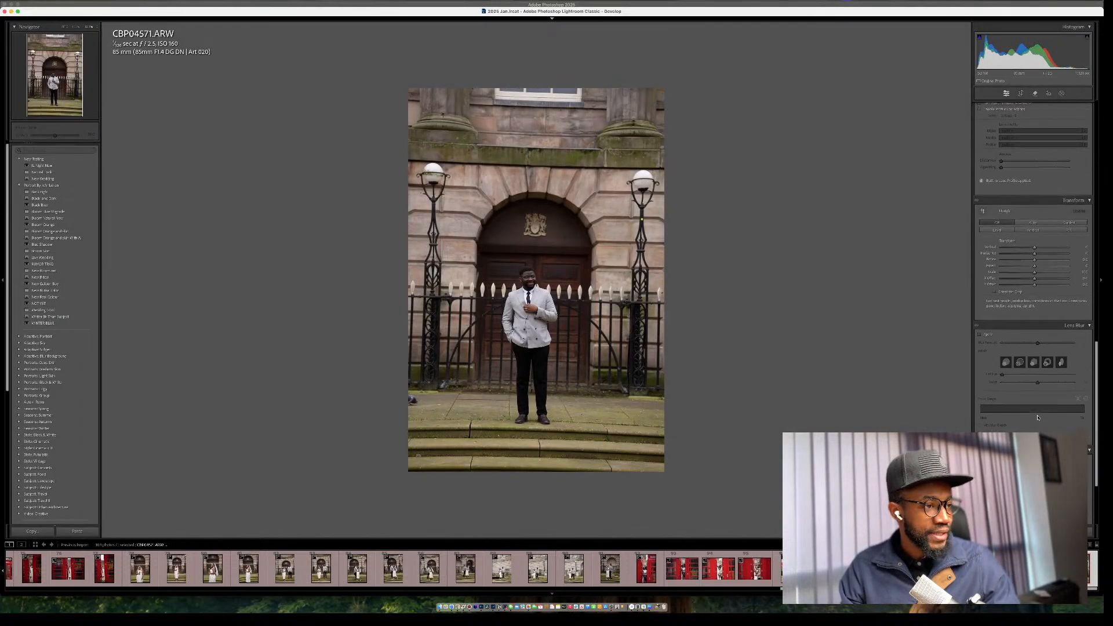
{"action": "scroll", "coordinate": [1022, 253], "scroll_direction": "up", "scroll_amount": 15}
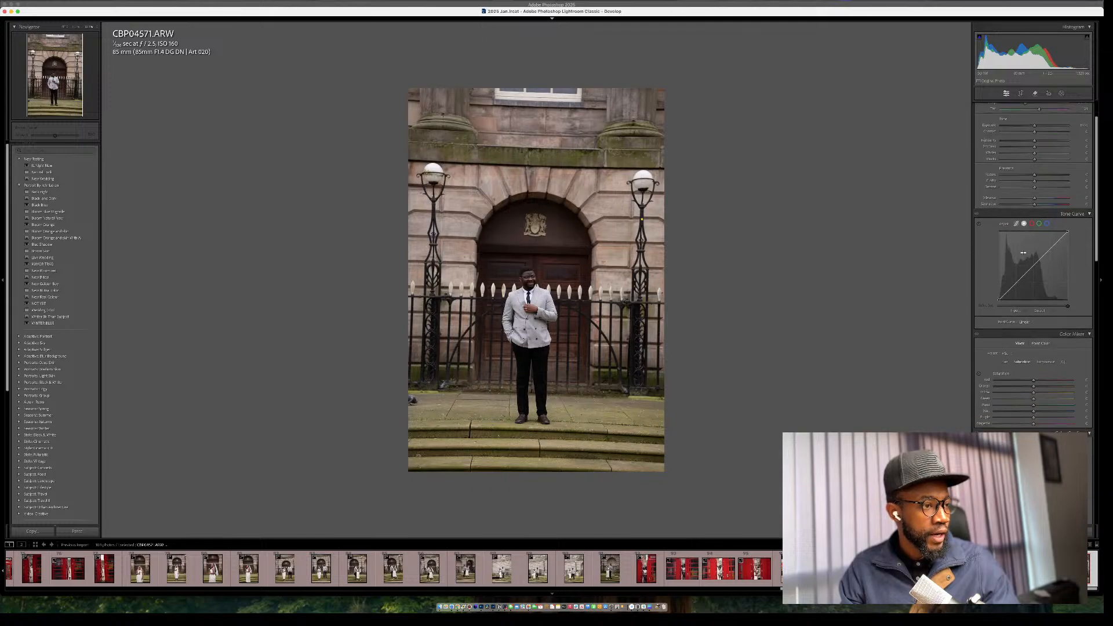
{"action": "scroll", "coordinate": [1023, 253], "scroll_direction": "down", "scroll_amount": 15}
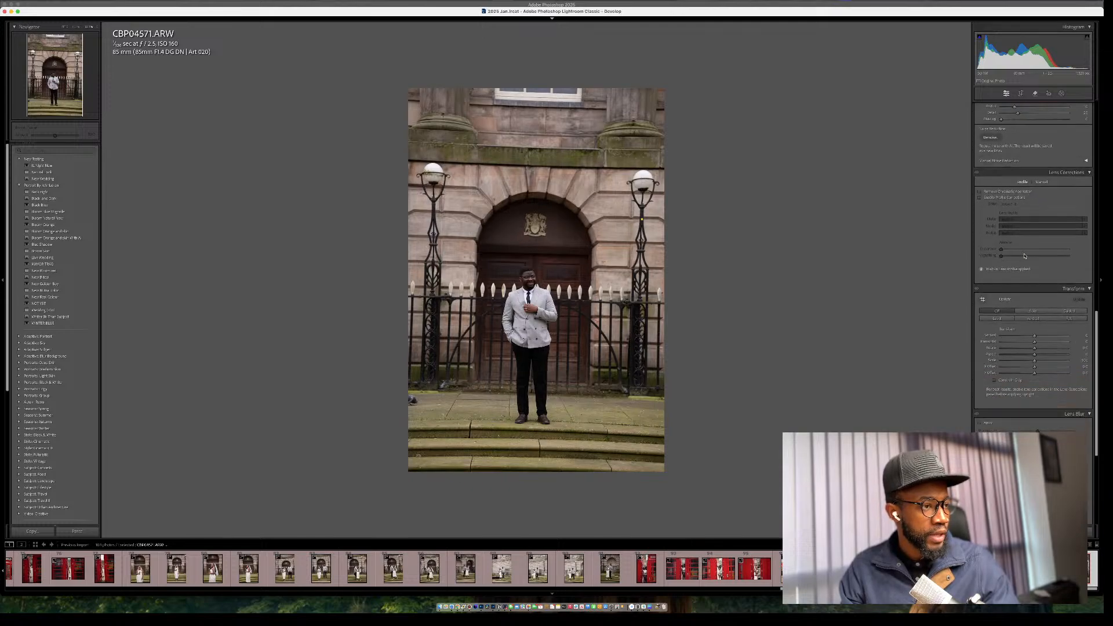
{"action": "scroll", "coordinate": [1023, 255], "scroll_direction": "down", "scroll_amount": 3}
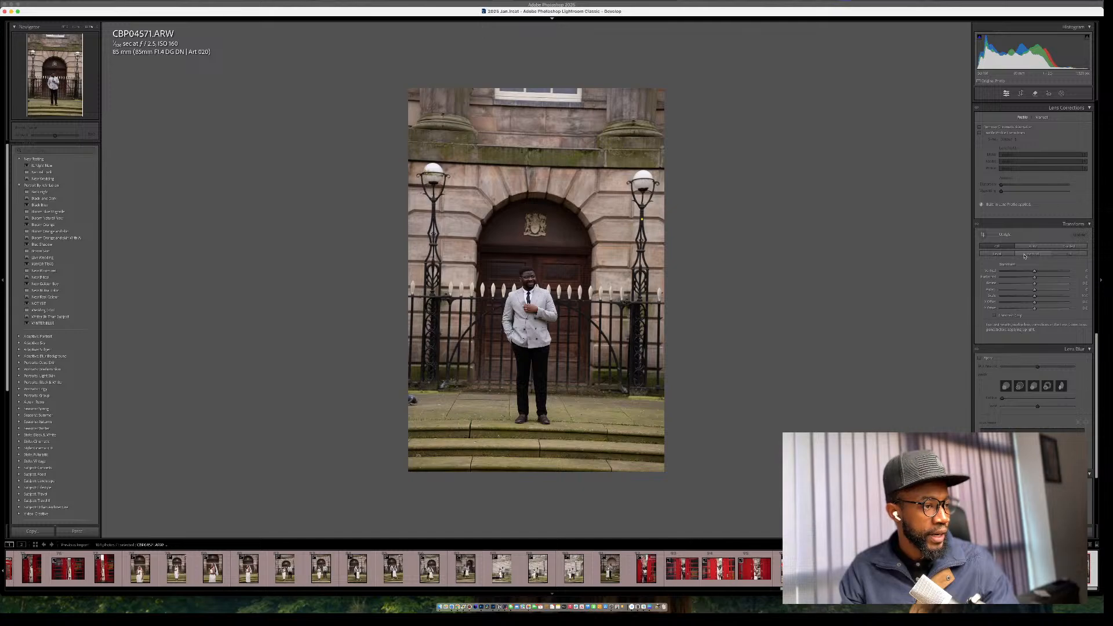
{"action": "scroll", "coordinate": [1024, 256], "scroll_direction": "down", "scroll_amount": 5}
{"action": "scroll", "coordinate": [1024, 256], "scroll_direction": "up", "scroll_amount": 5}
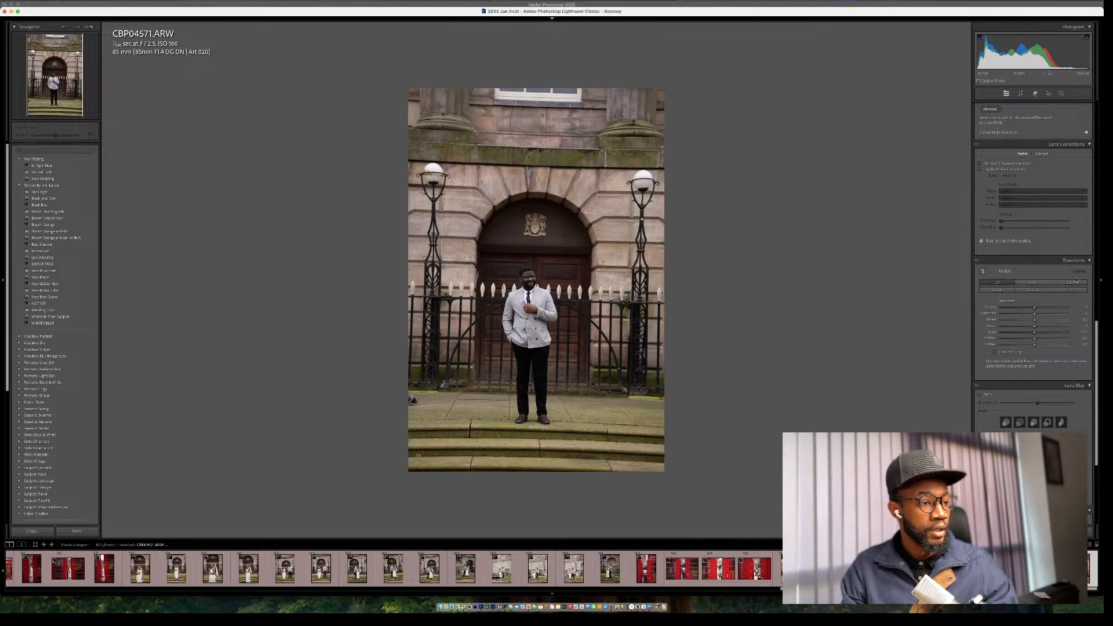
{"action": "left_click", "coordinate": [1036, 284]}
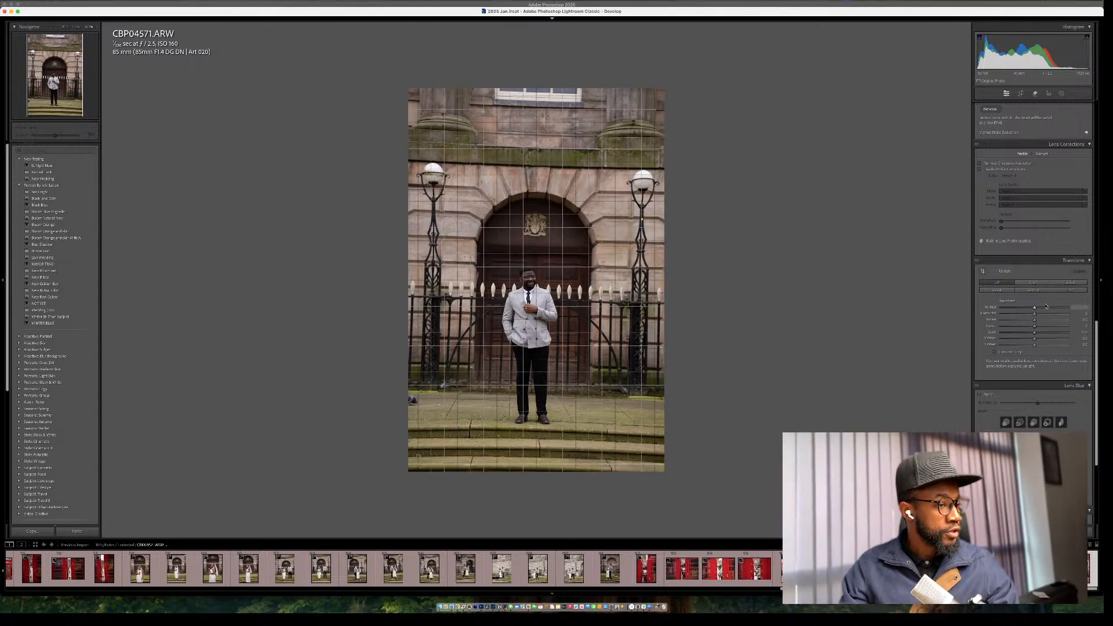
{"action": "left_click", "coordinate": [1036, 284]}
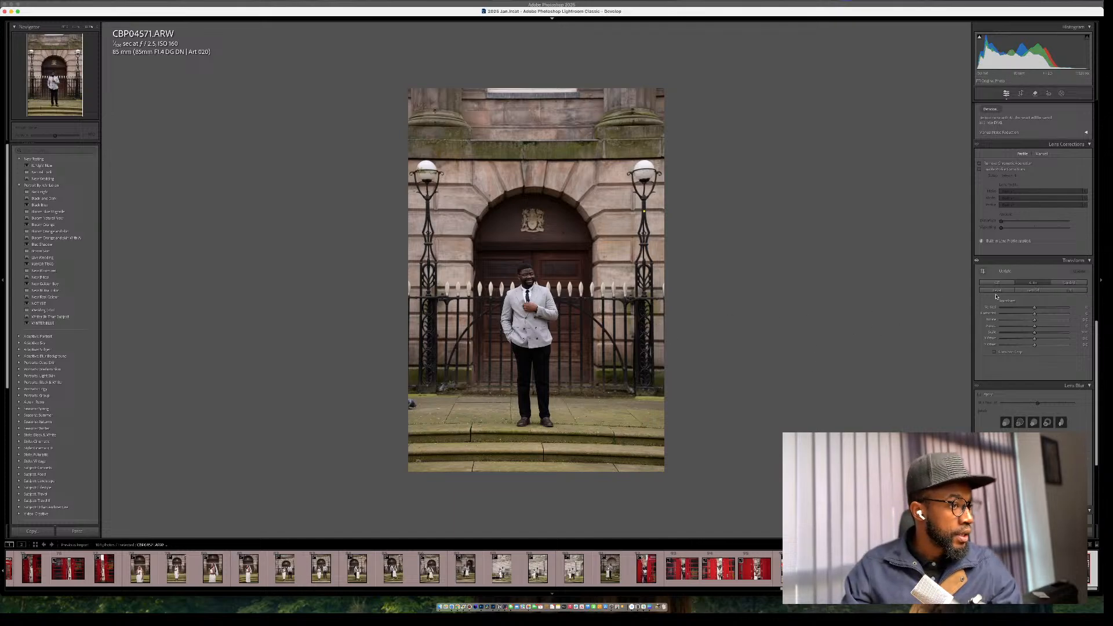
Enable chromatic aberration removal and lens profile corrections for the groom's photo, and show the manual lens corrections.
{"action": "scroll", "coordinate": [1020, 260], "scroll_direction": "up", "scroll_amount": 3}
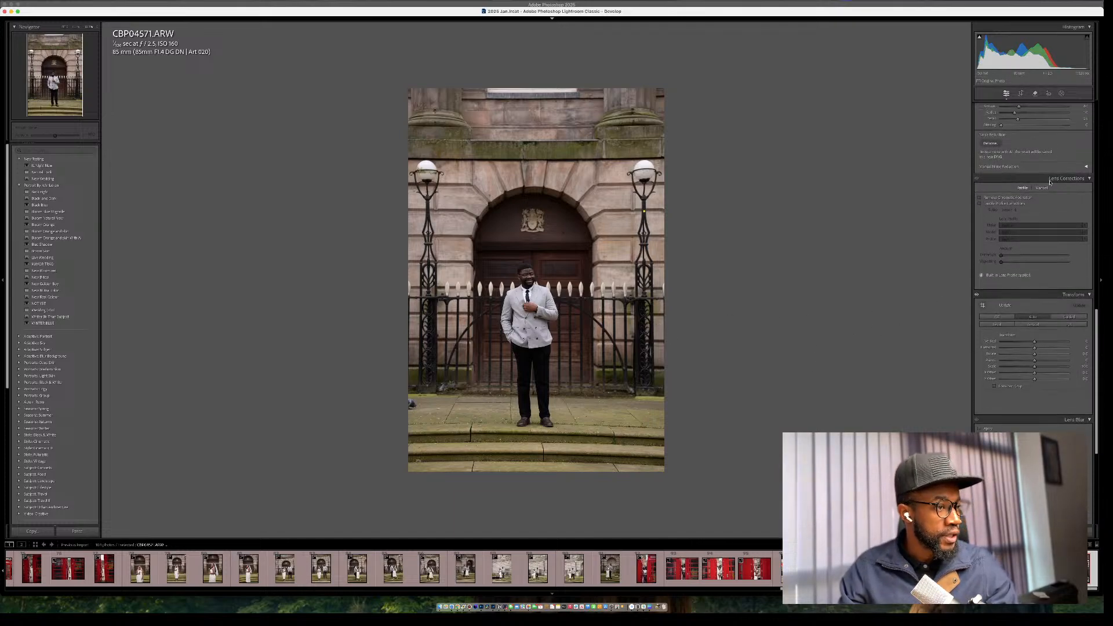
{"action": "left_click", "coordinate": [1024, 198]}
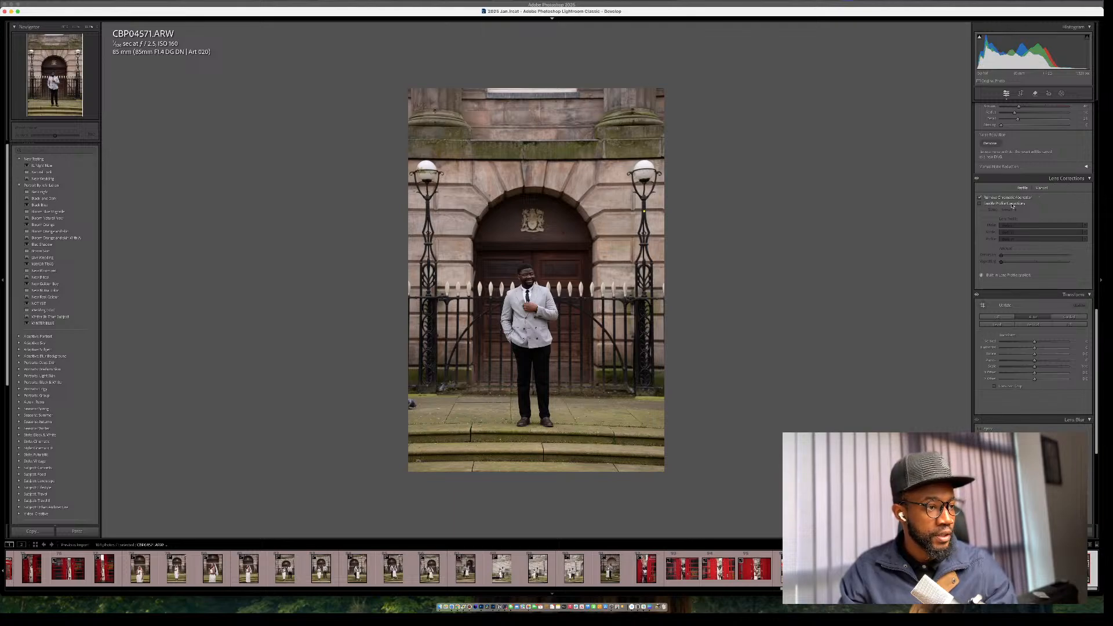
{"action": "left_click", "coordinate": [1012, 204]}
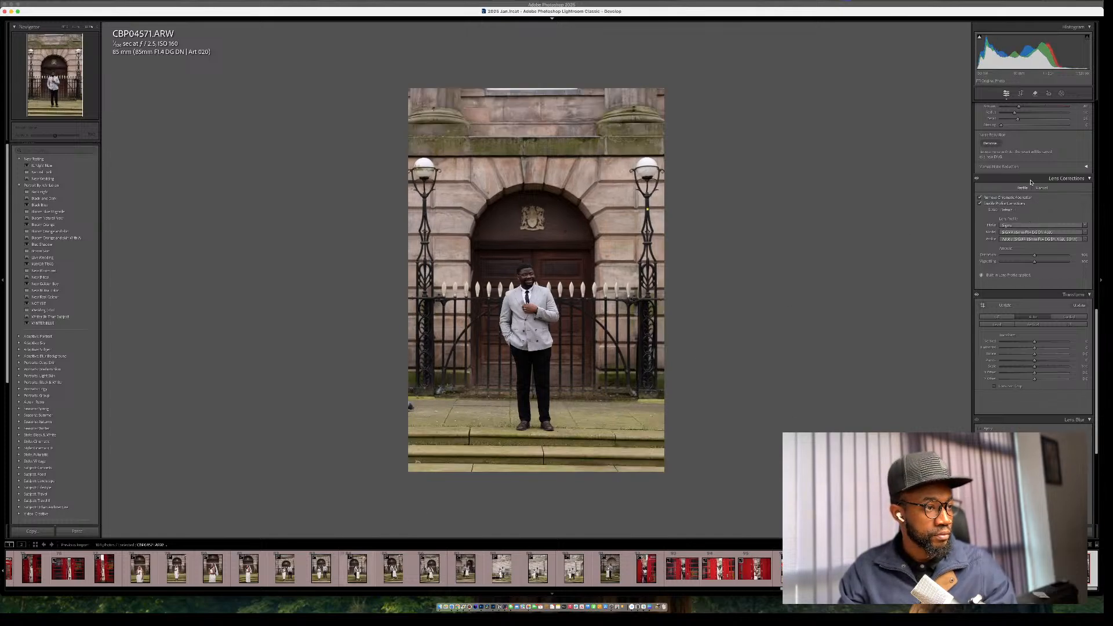
{"action": "left_click", "coordinate": [1044, 189]}
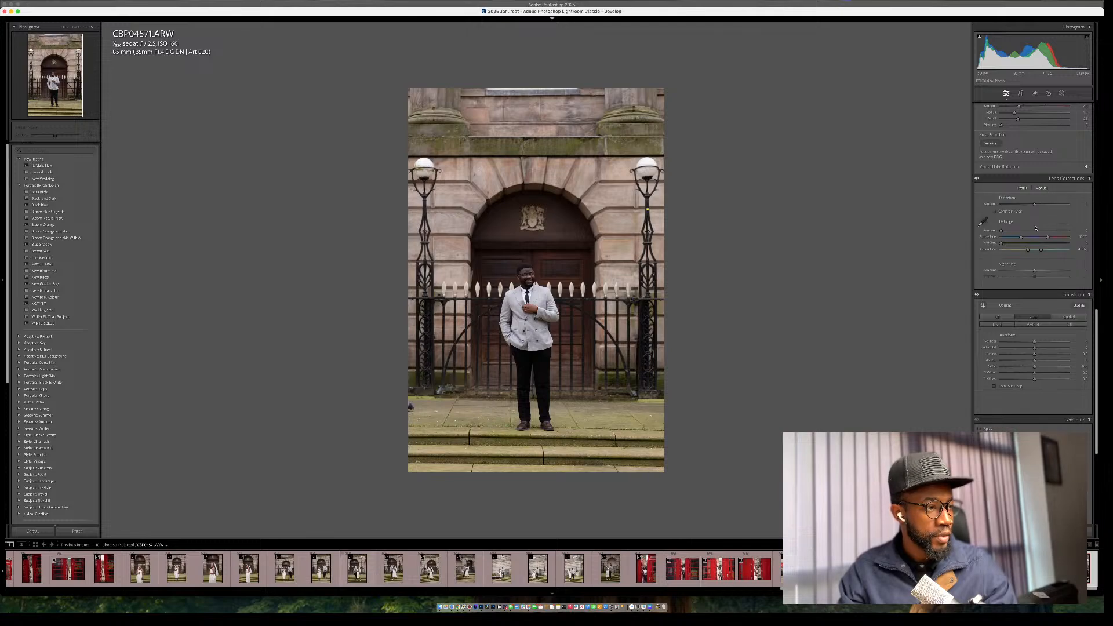
Return to the profile-based lens corrections and compare the groom's photo before and after the edits.
{"action": "left_click_drag", "start_coordinate": [1034, 205], "coordinate": [1034, 205]}
{"action": "left_click", "coordinate": [1022, 188]}
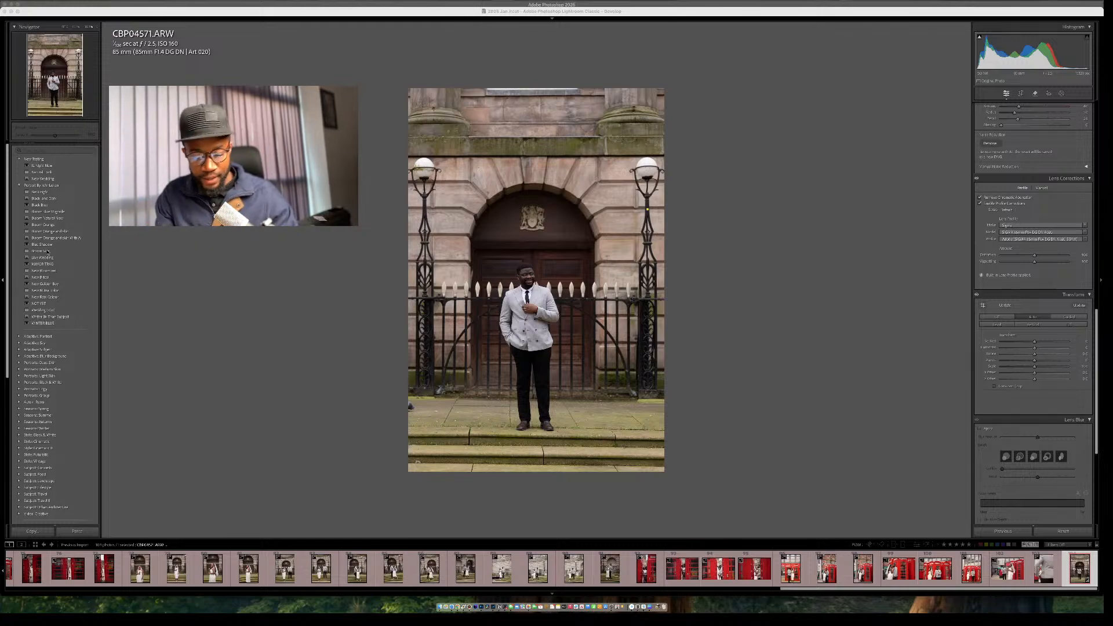
{"action": "left_click", "coordinate": [330, 352]}
{"action": "key", "text": "backslash"}
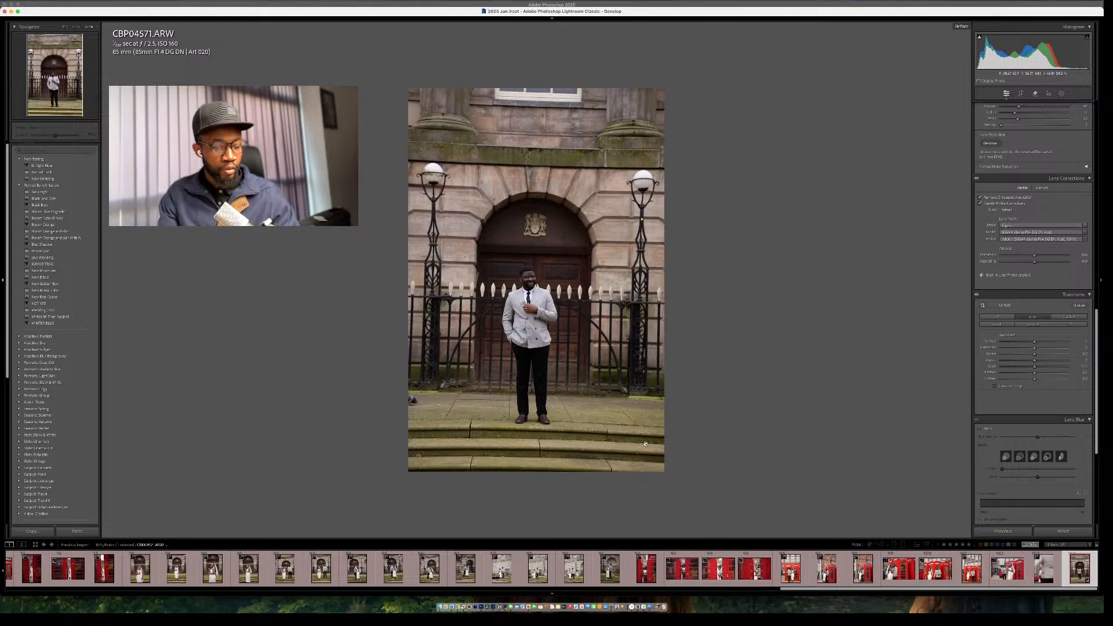
{"action": "key", "text": "backslash"}
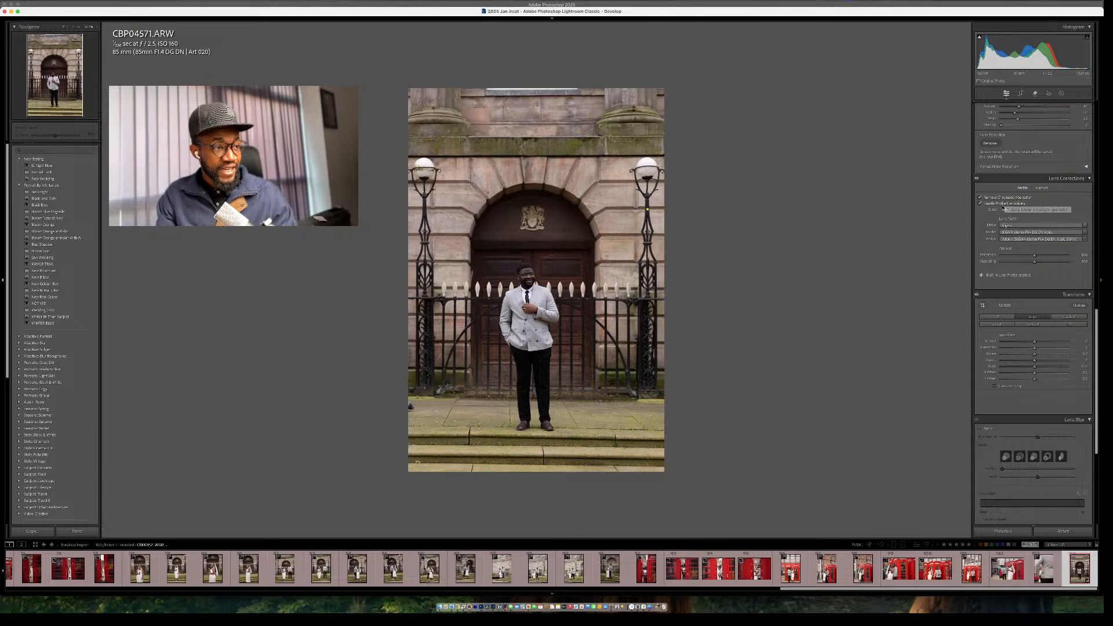
Switch the Upright correction off to compare the perspective, and set it back to Auto.
{"action": "scroll", "coordinate": [1002, 209], "scroll_direction": "down", "scroll_amount": 1}
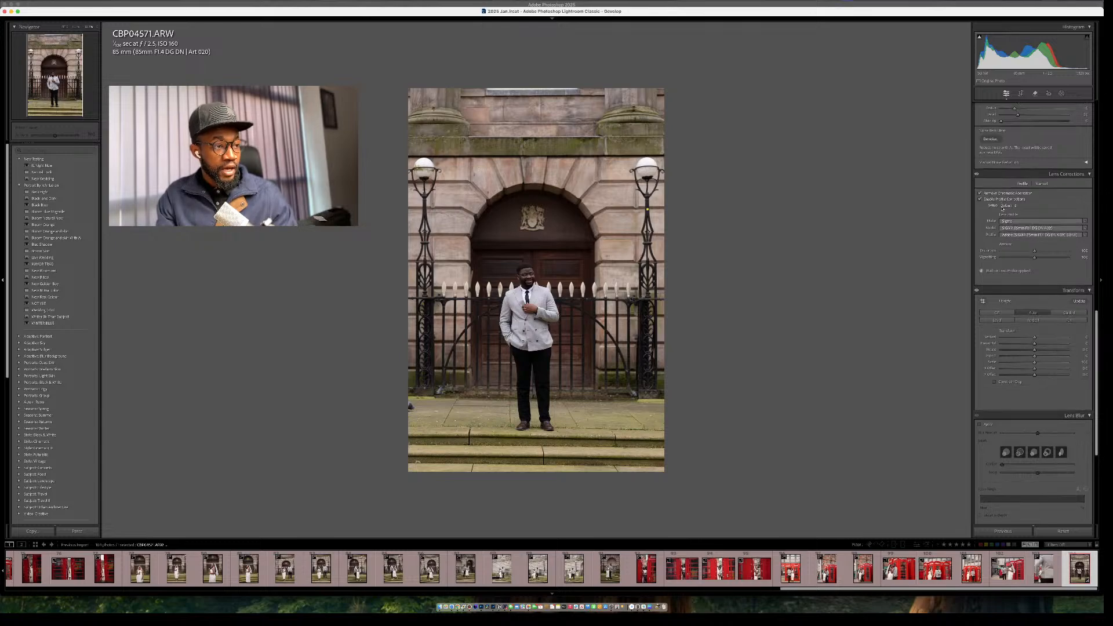
{"action": "scroll", "coordinate": [1027, 201], "scroll_direction": "down", "scroll_amount": 8}
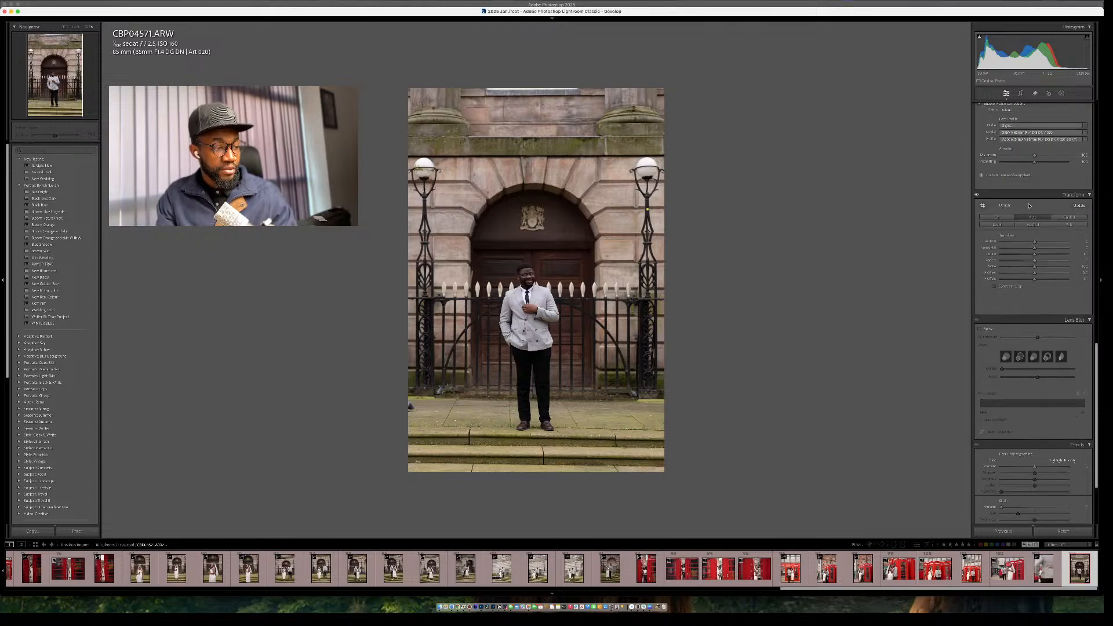
{"action": "scroll", "coordinate": [1027, 208], "scroll_direction": "up", "scroll_amount": 1}
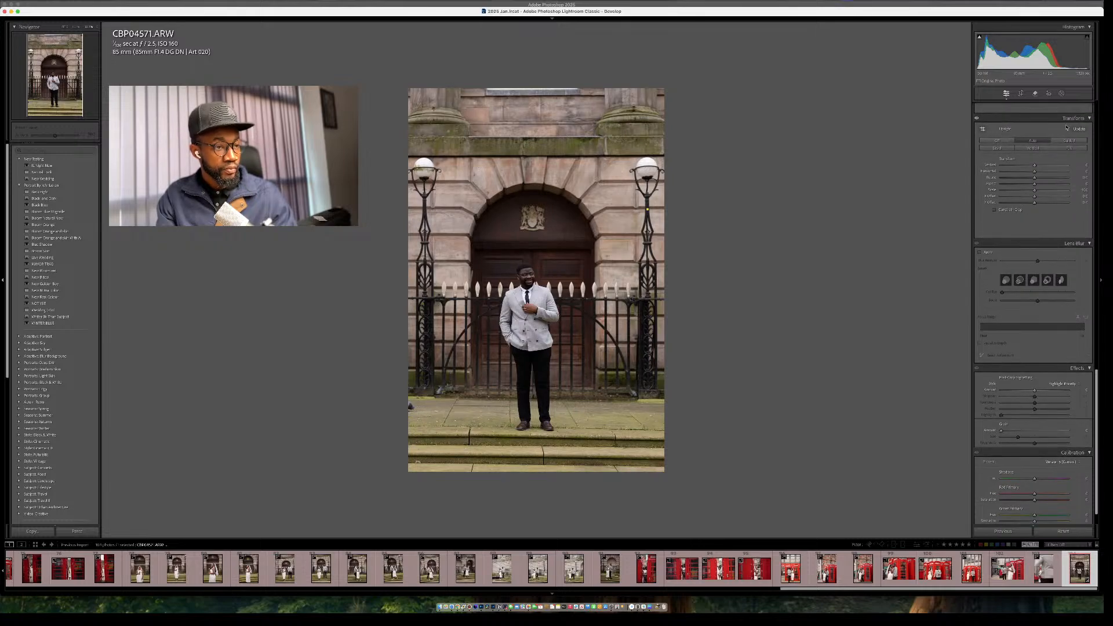
{"action": "left_click", "coordinate": [1007, 142]}
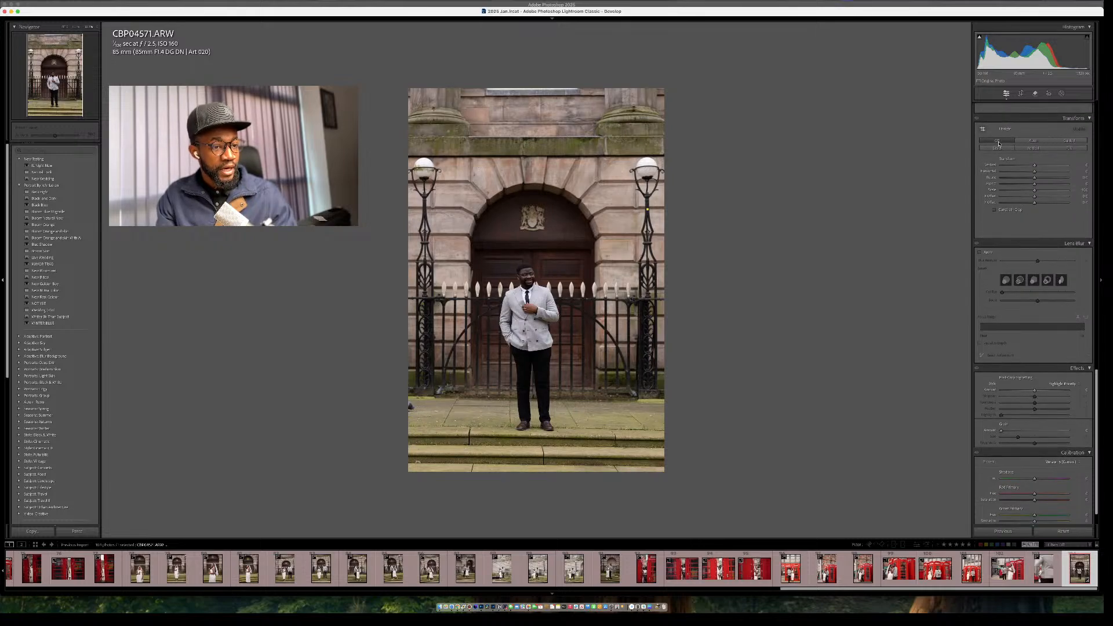
{"action": "left_click", "coordinate": [1036, 141]}
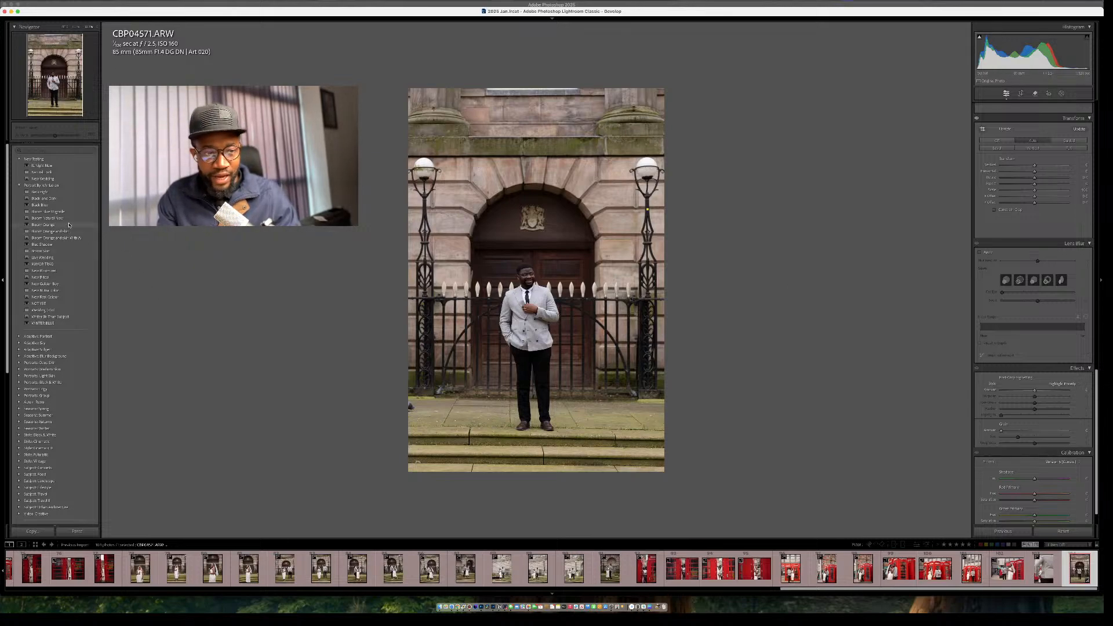
Preview several custom presets on the groom's photo and apply the bright, warm orange one that deepens the red door.
{"action": "scroll", "coordinate": [50, 210], "scroll_direction": "up", "scroll_amount": 1}
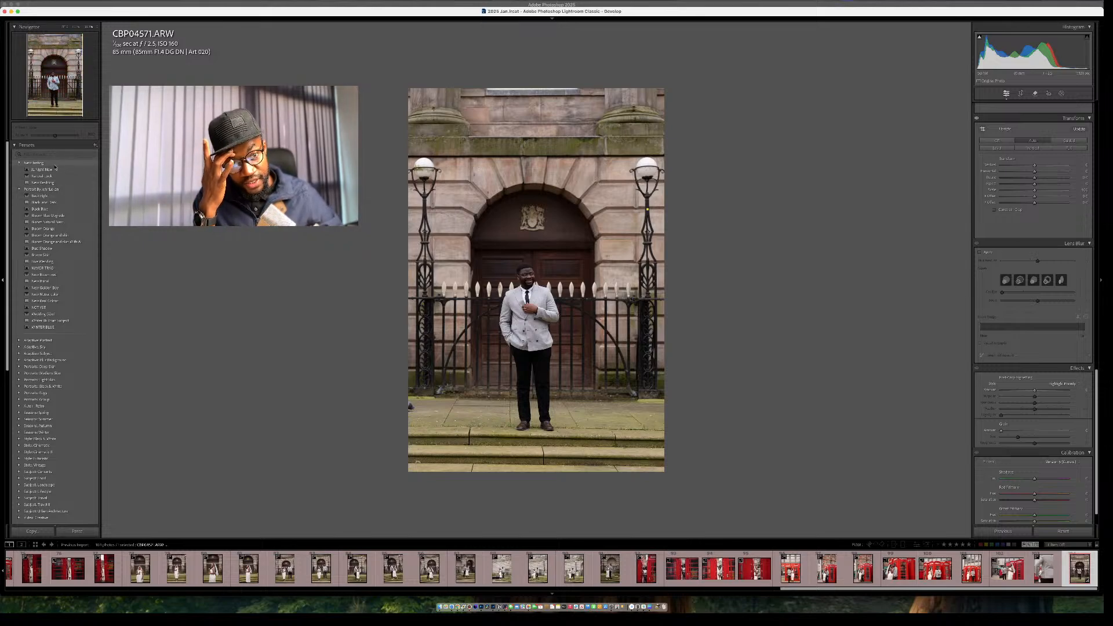
{"action": "left_click", "coordinate": [55, 169]}
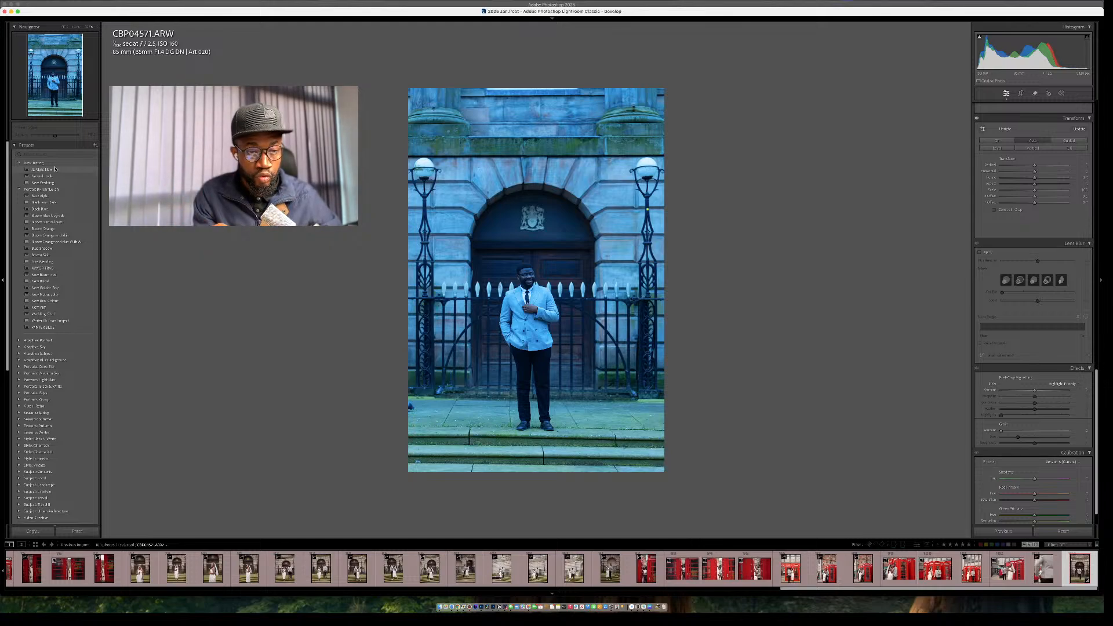
{"action": "left_click", "coordinate": [56, 177]}
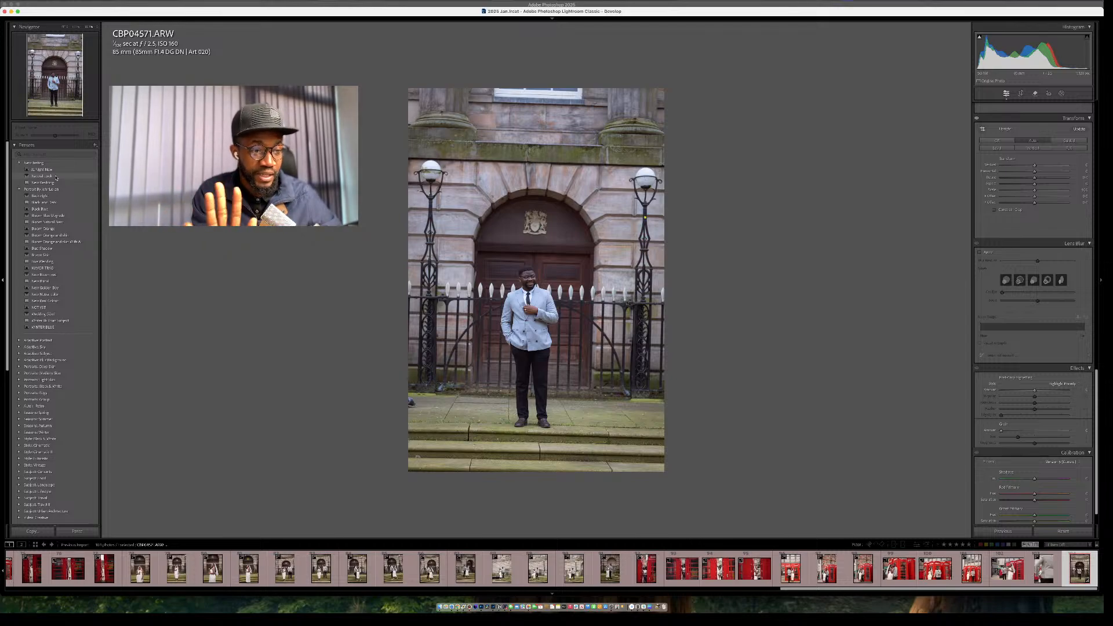
{"action": "left_click", "coordinate": [57, 182]}
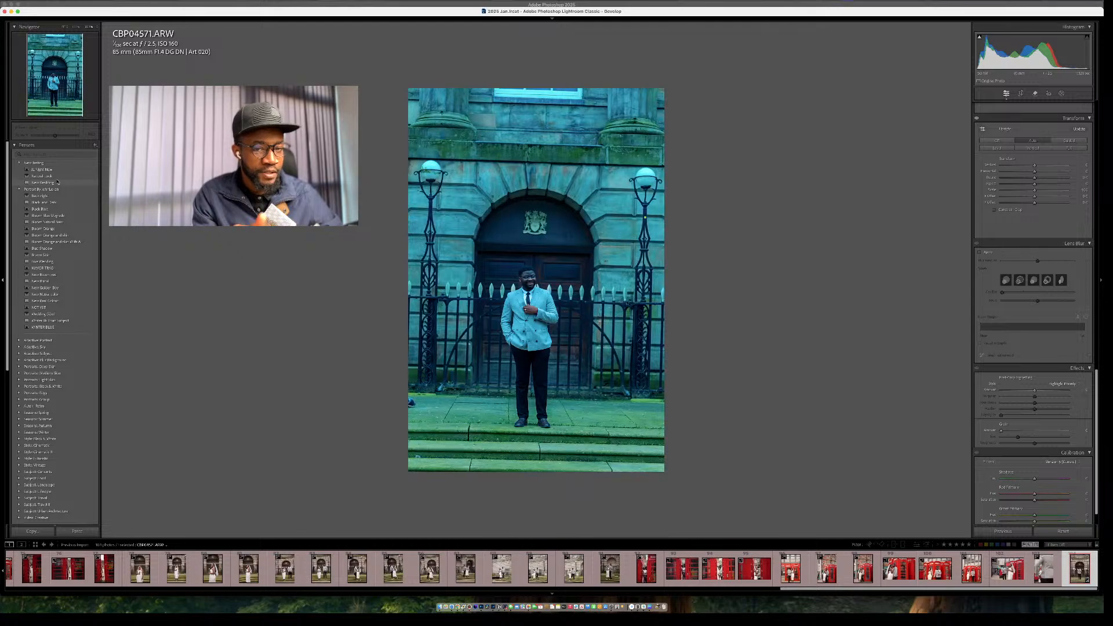
{"action": "left_click", "coordinate": [56, 196]}
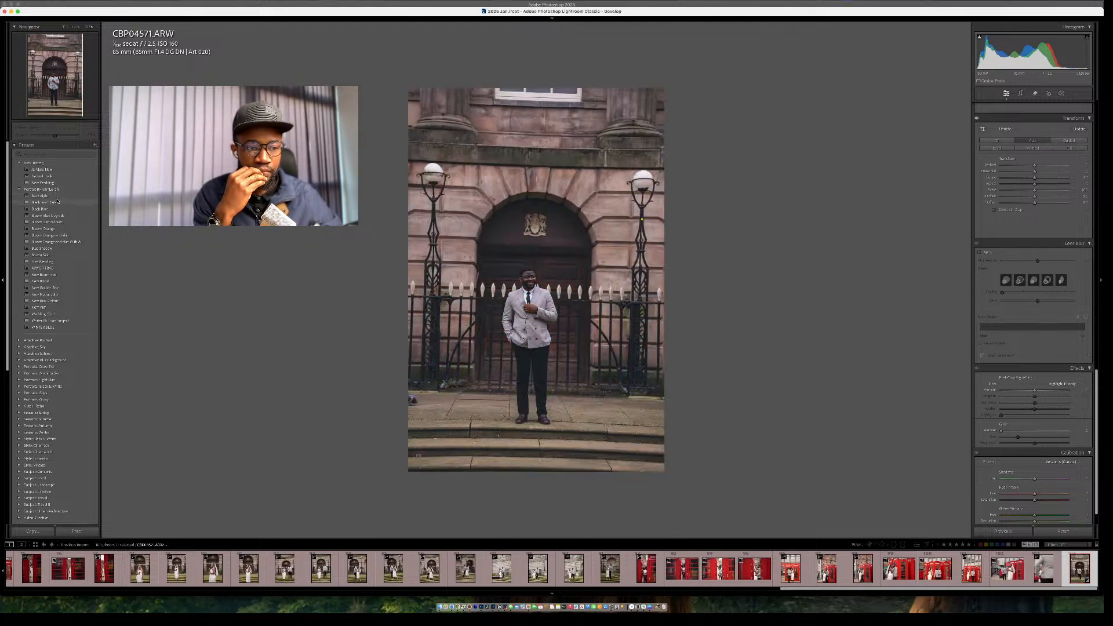
{"action": "left_click", "coordinate": [58, 202]}
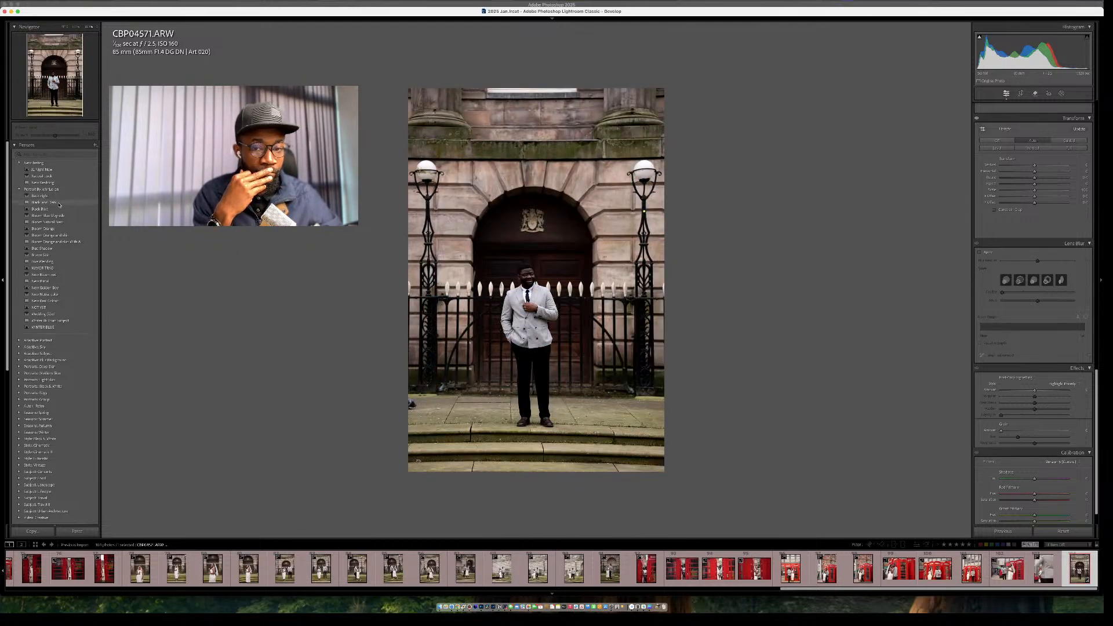
{"action": "left_click", "coordinate": [58, 208]}
{"action": "left_click", "coordinate": [58, 228]}
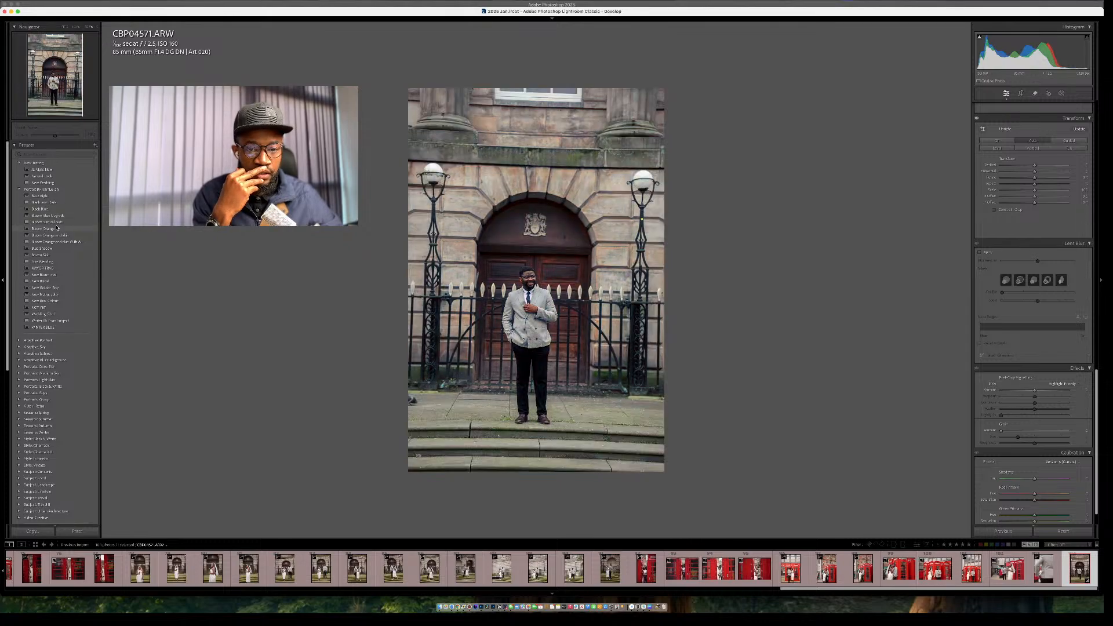
{"action": "left_click", "coordinate": [58, 235]}
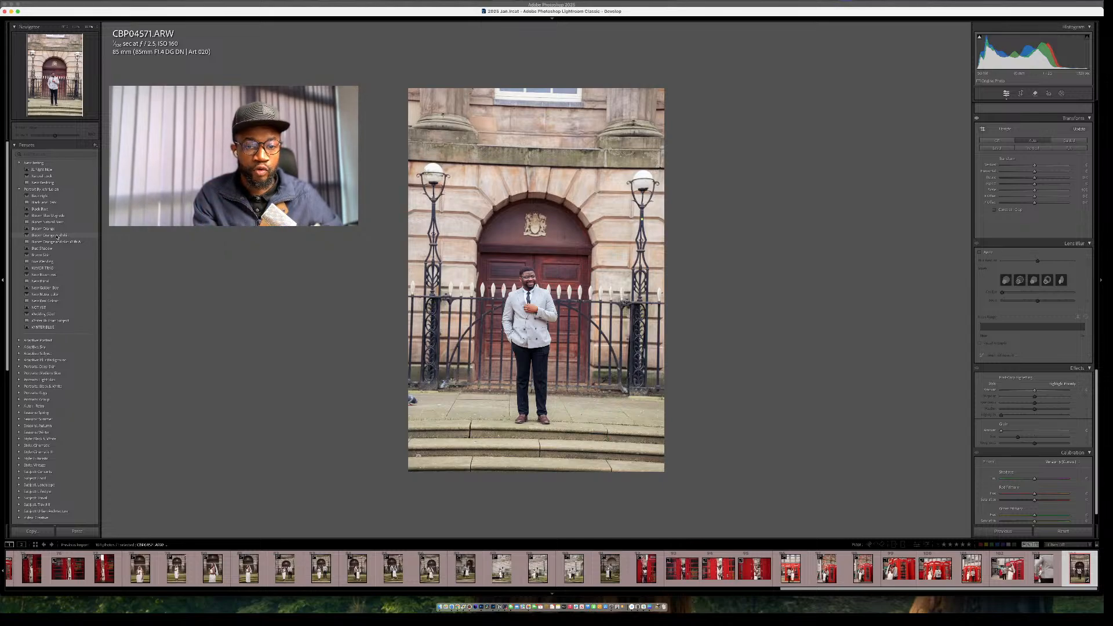
{"action": "left_click", "coordinate": [57, 235]}
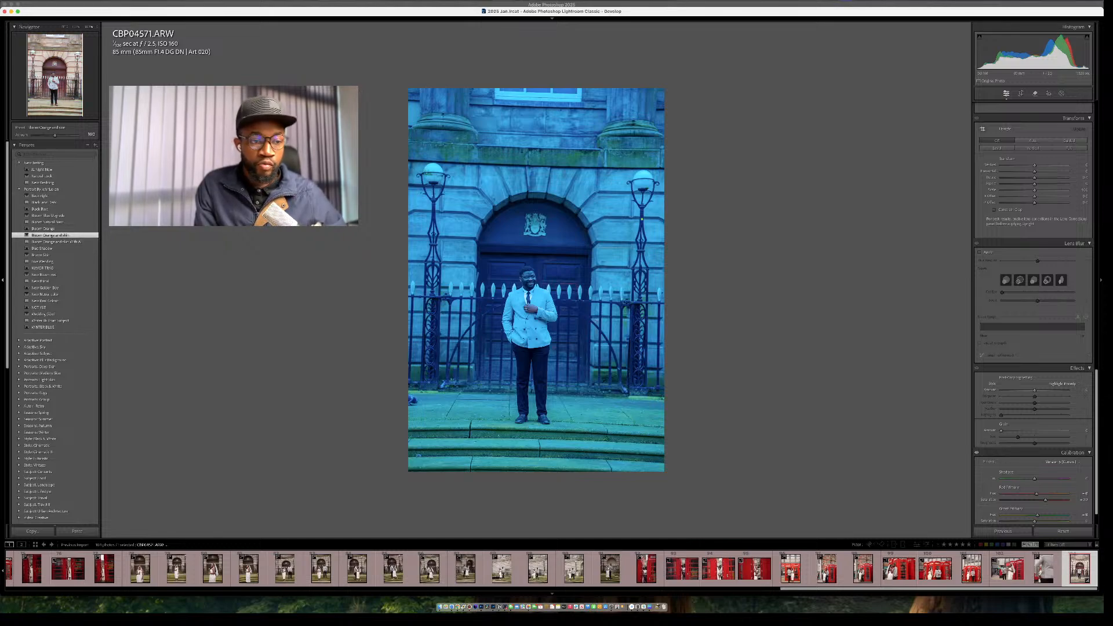
Crop the groom's photo to the 4 x 5 / 8 x 10 ratio, rotating it slightly counterclockwise and trimming most of the steps.
{"action": "key", "text": "r"}
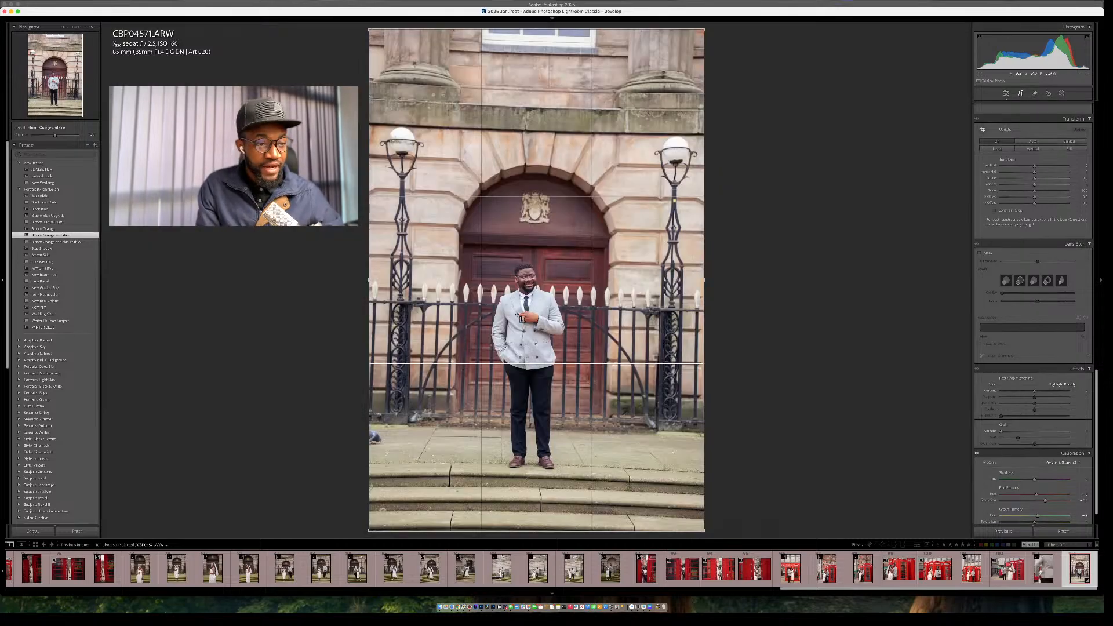
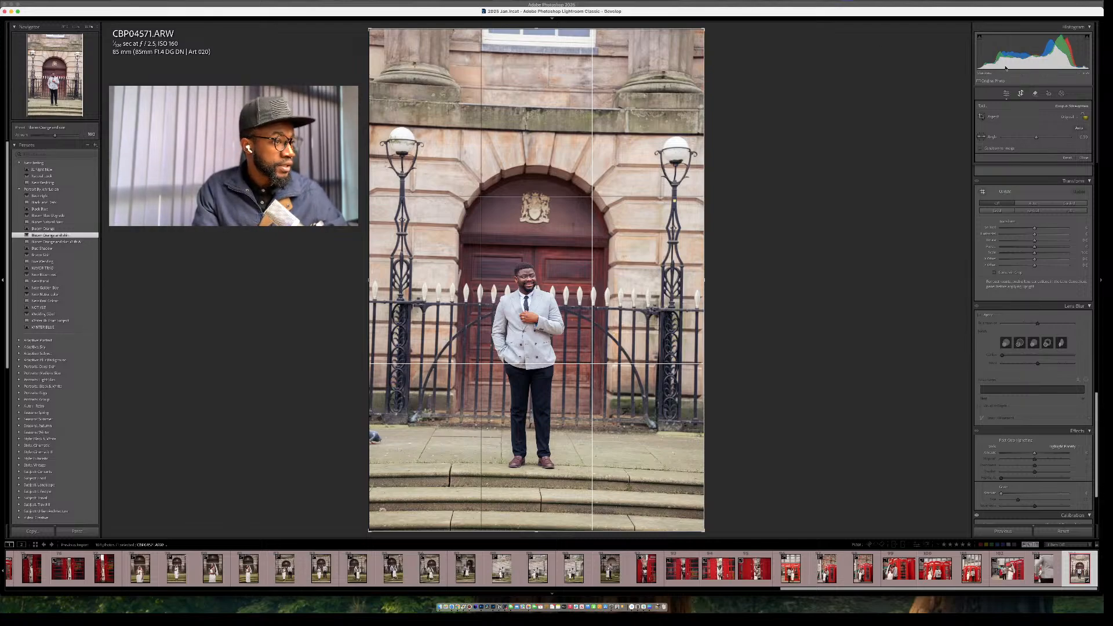
{"action": "left_click", "coordinate": [1078, 119]}
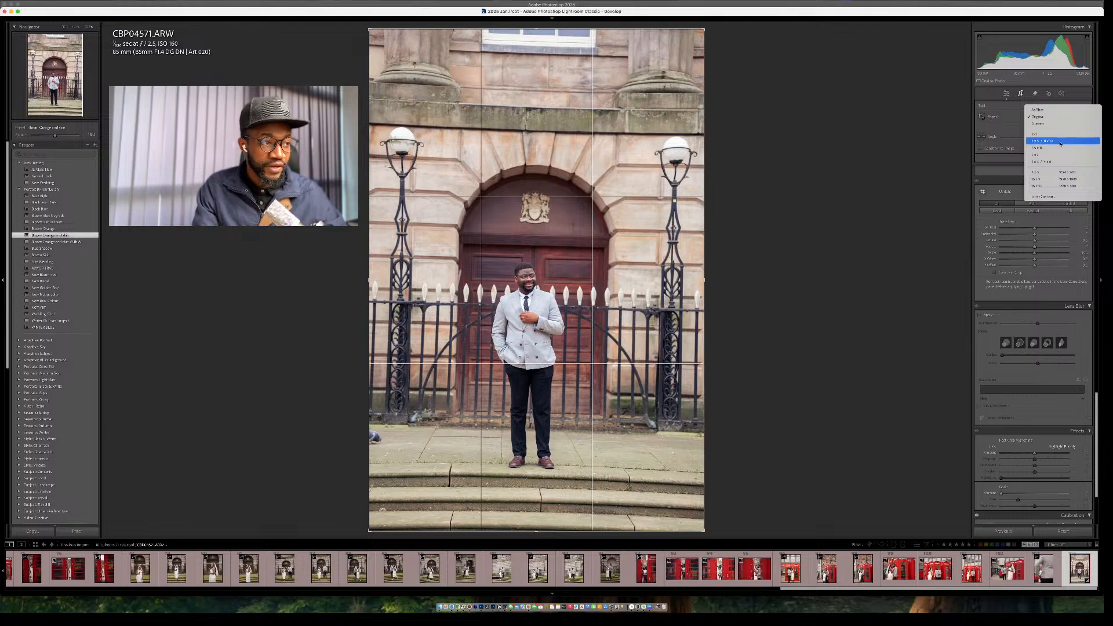
{"action": "left_click", "coordinate": [1060, 142]}
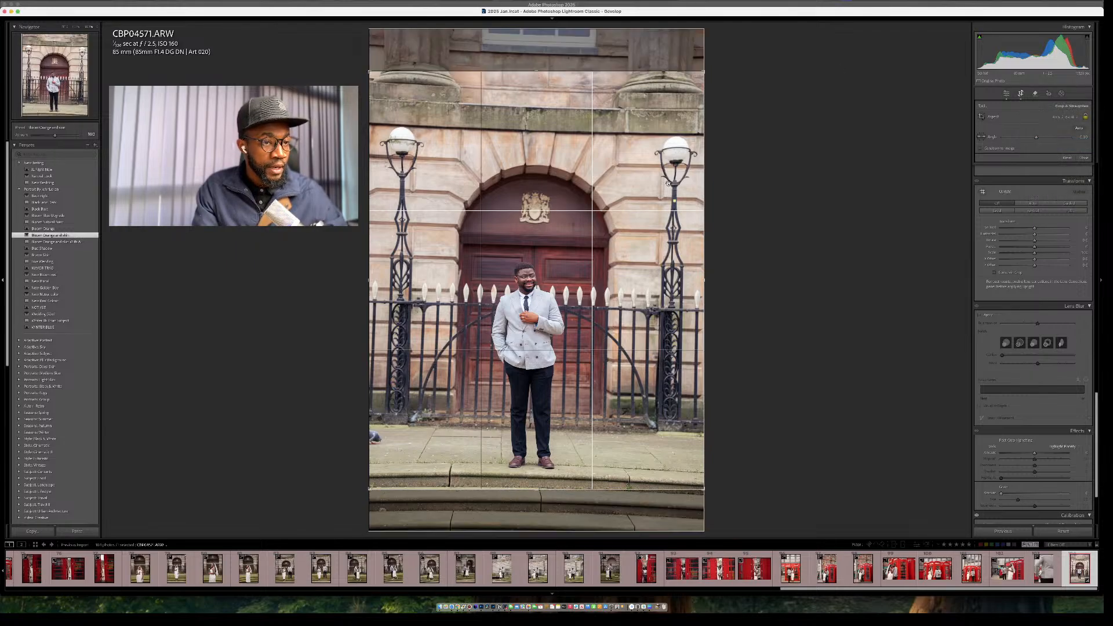
{"action": "left_click_drag", "start_coordinate": [748, 196], "coordinate": [748, 185]}
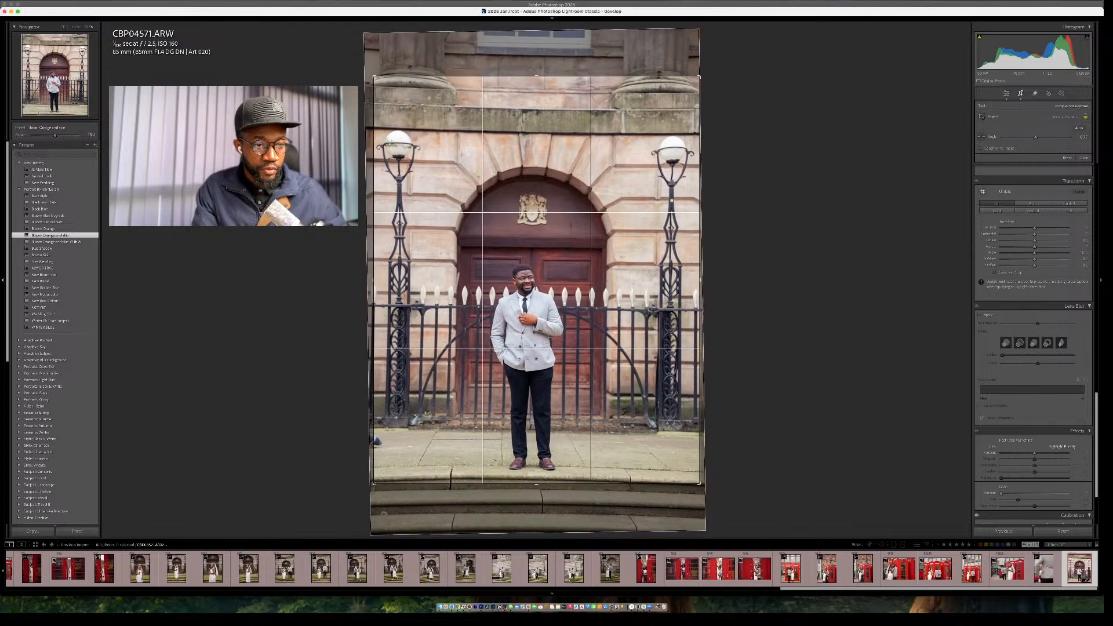
{"action": "left_click_drag", "start_coordinate": [364, 488], "coordinate": [374, 481]}
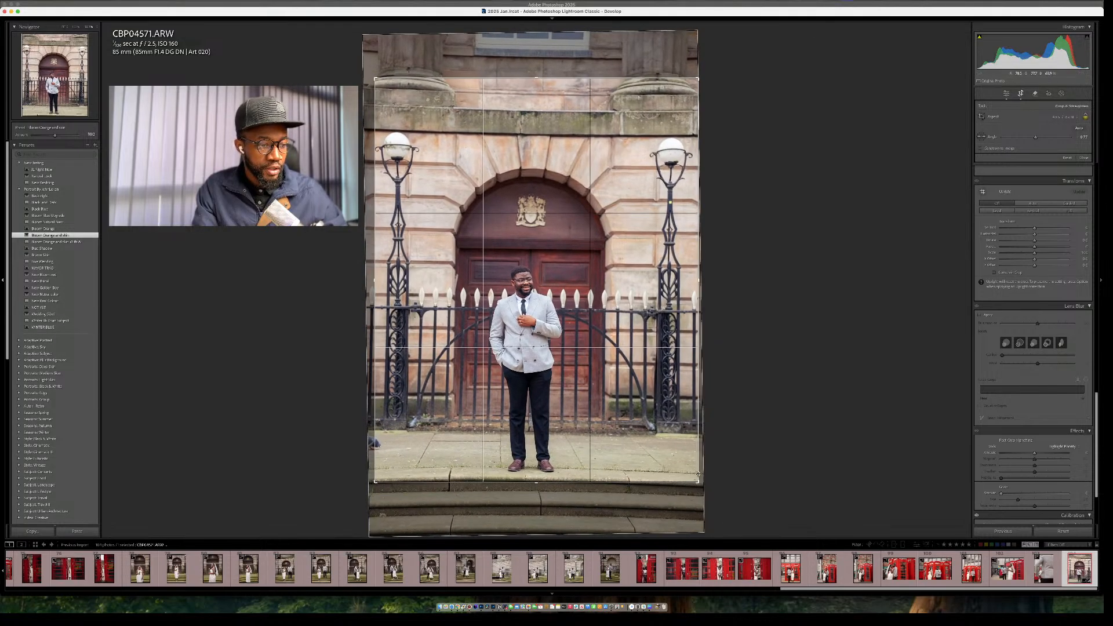
{"action": "left_click_drag", "start_coordinate": [698, 481], "coordinate": [694, 477]}
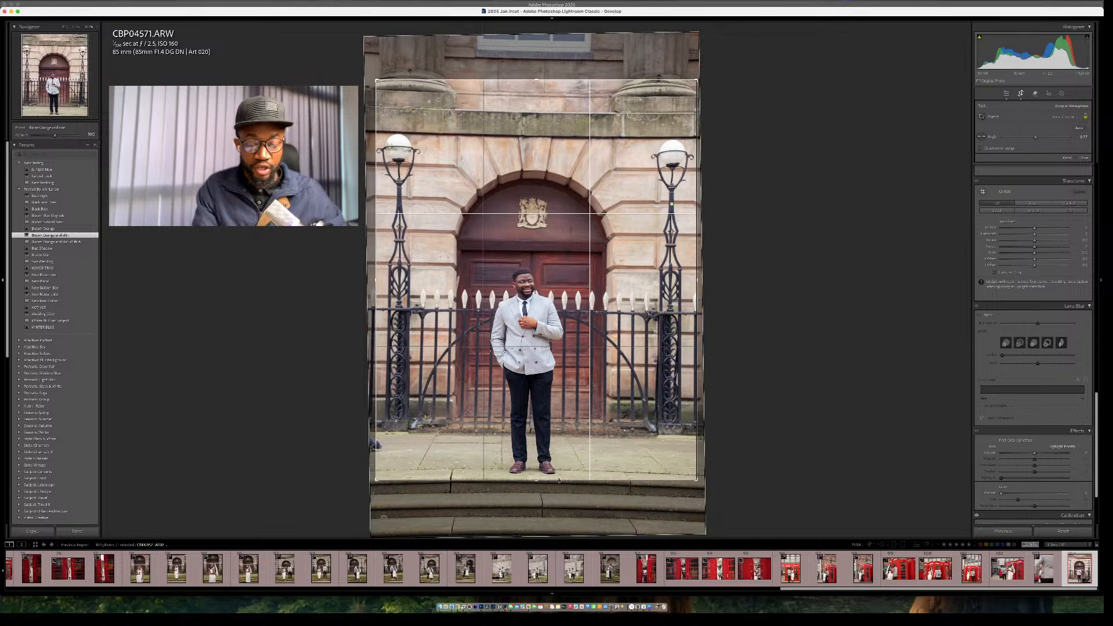
{"action": "key", "text": "Return"}
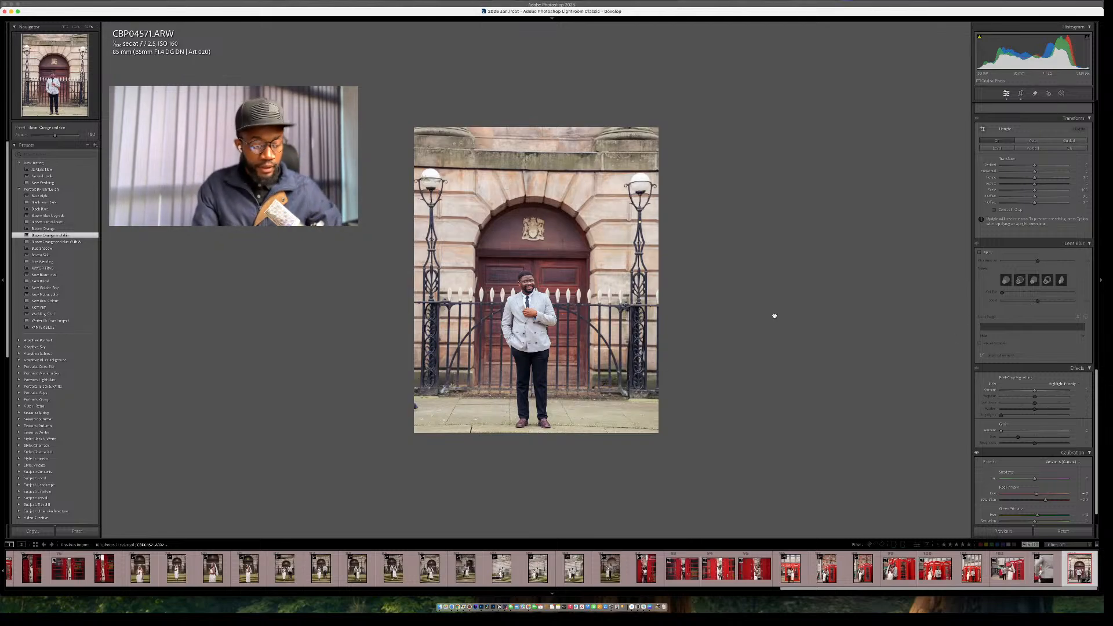
Darken both side edges of the photo with linear gradient masks running inward to the groom, each with slightly reduced exposure.
{"action": "key", "text": "m"}
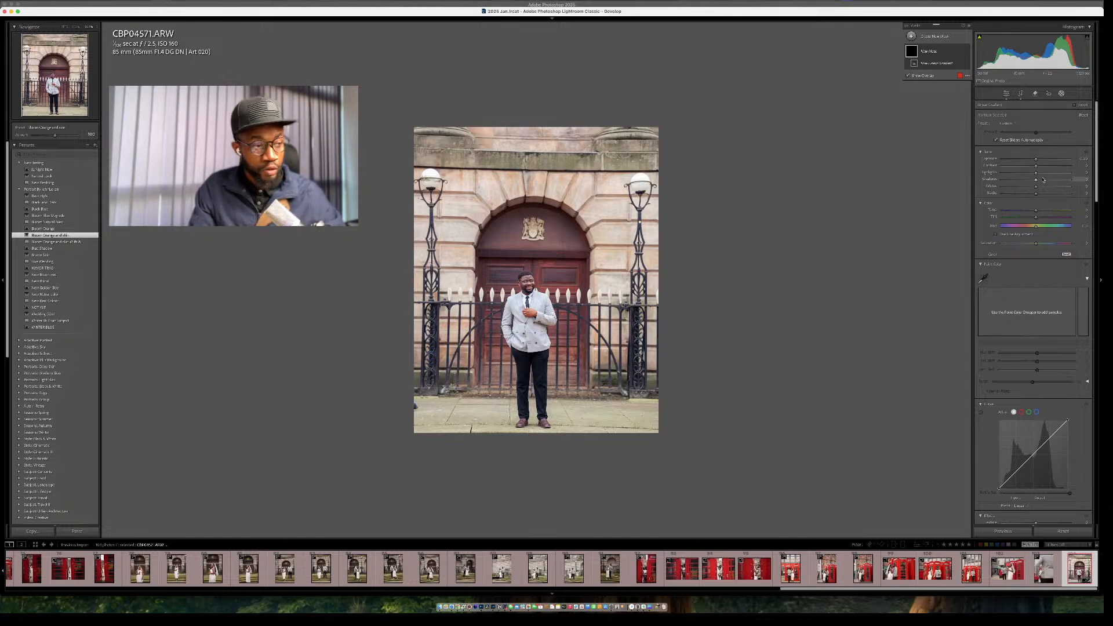
{"action": "scroll", "coordinate": [1043, 179], "scroll_direction": "down", "scroll_amount": 3}
{"action": "key", "text": "m"}
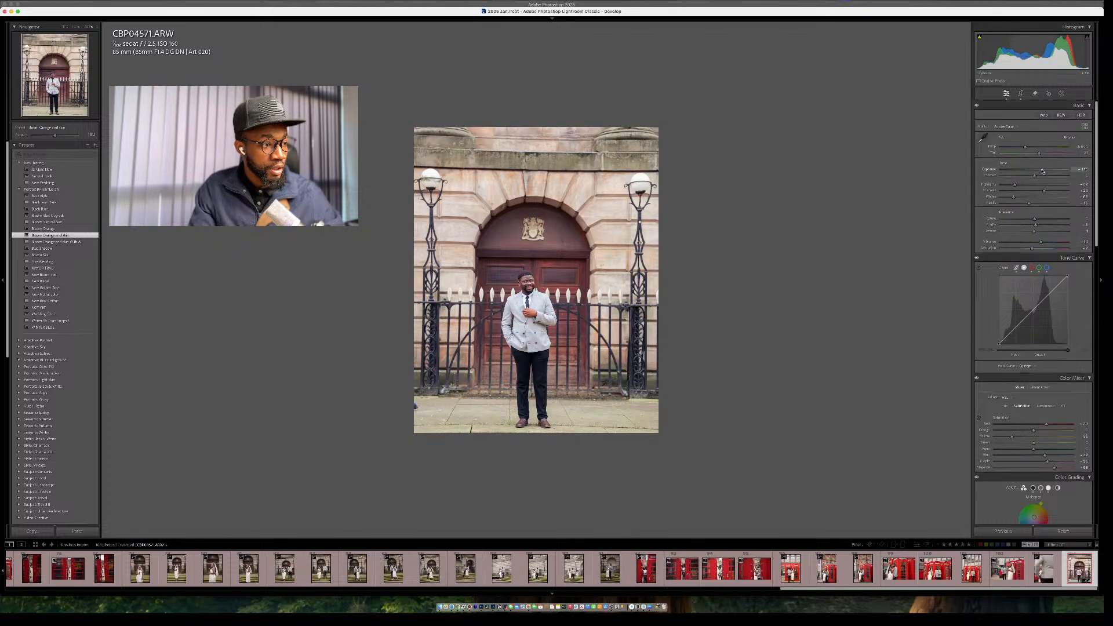
{"action": "left_click", "coordinate": [1048, 94]}
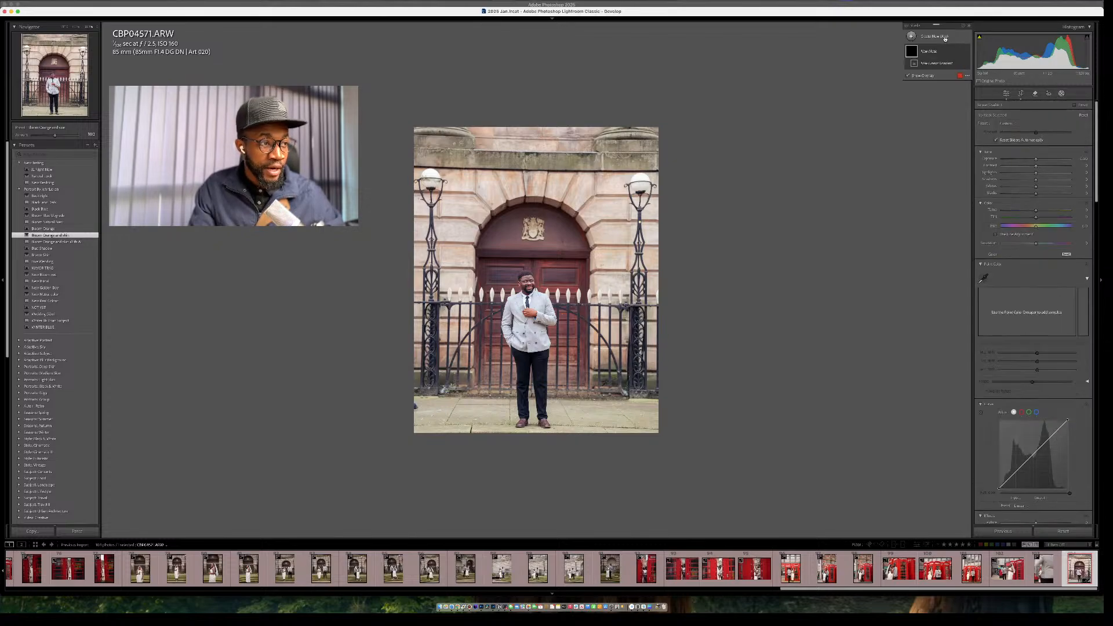
{"action": "left_click_drag", "start_coordinate": [663, 264], "coordinate": [542, 280]}
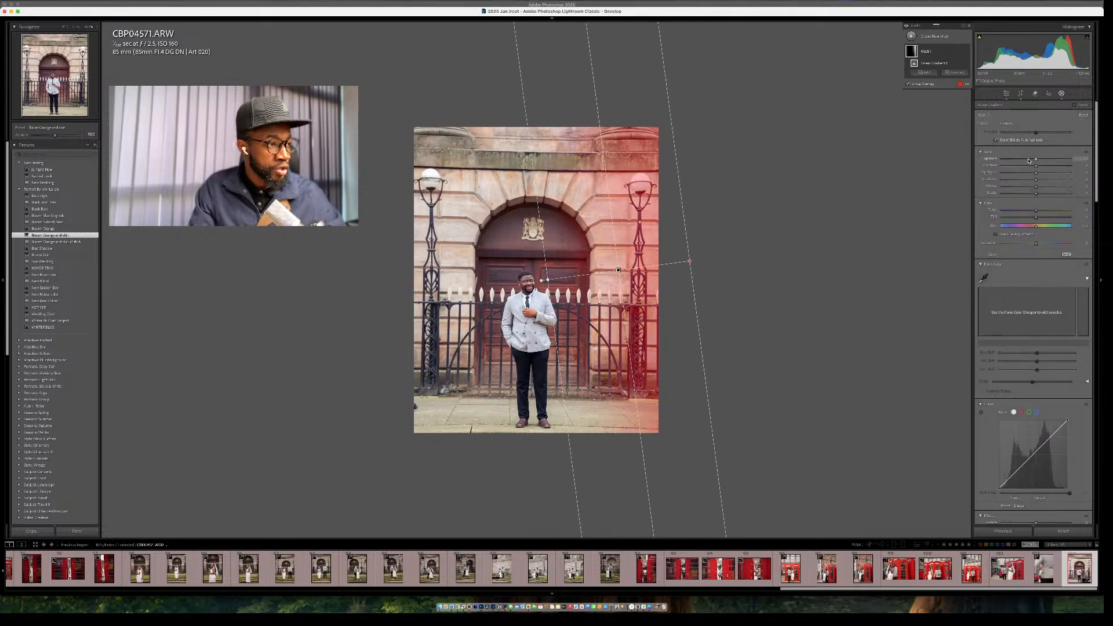
{"action": "left_click_drag", "start_coordinate": [1036, 159], "coordinate": [1027, 159]}
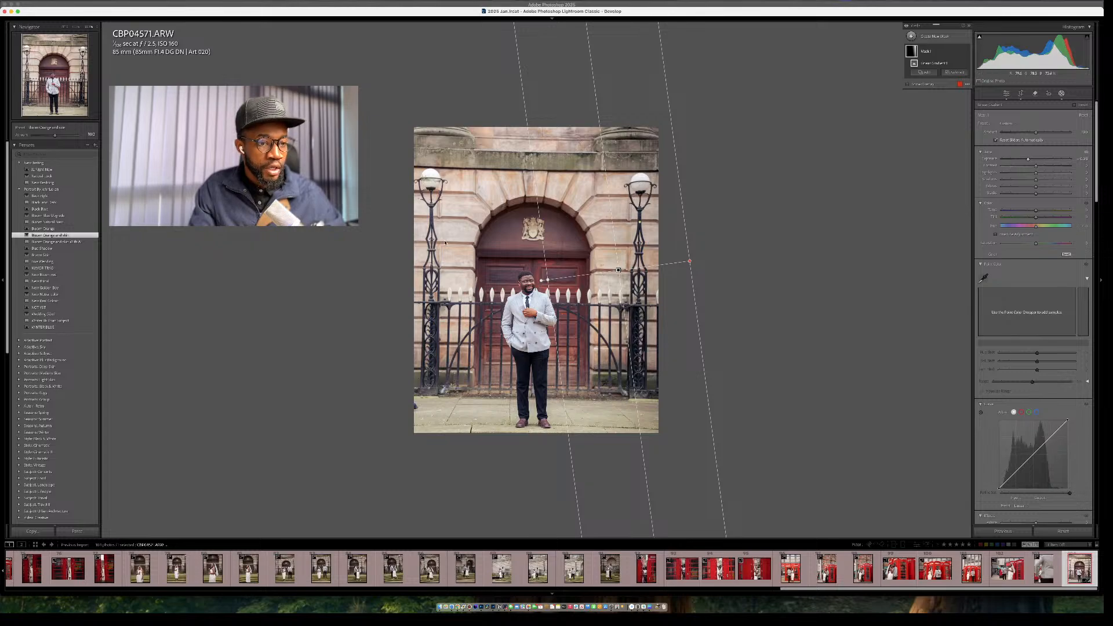
{"action": "key", "text": "m"}
{"action": "left_click_drag", "start_coordinate": [387, 248], "coordinate": [523, 261]}
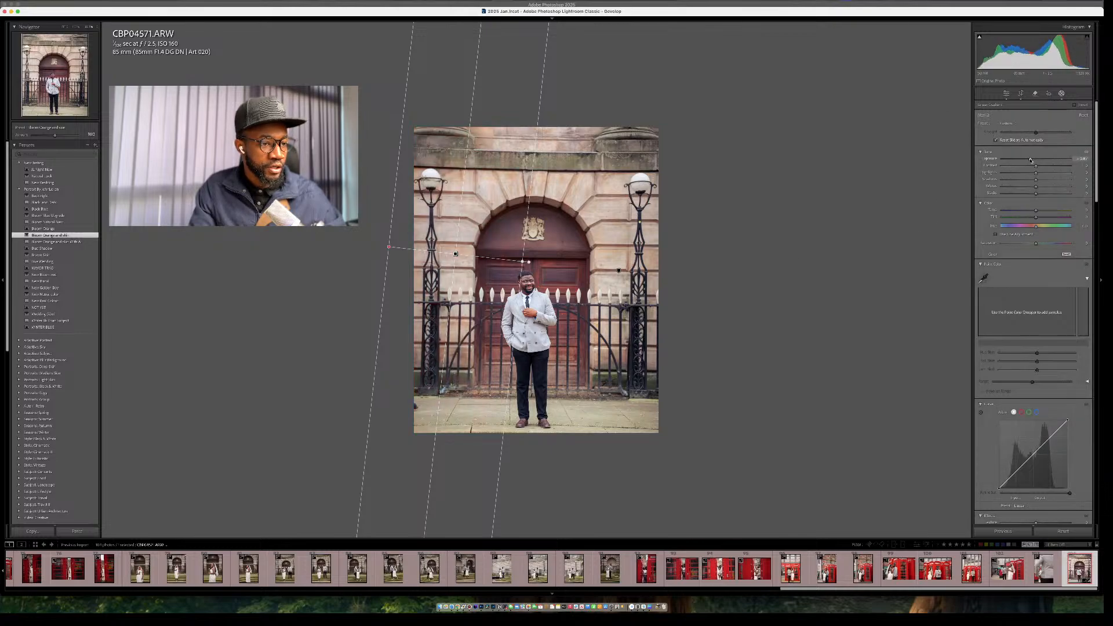
Add a linear gradient mask from above the photo down to the groom's head, lower its exposure slightly and close masking.
{"action": "key", "text": "m"}
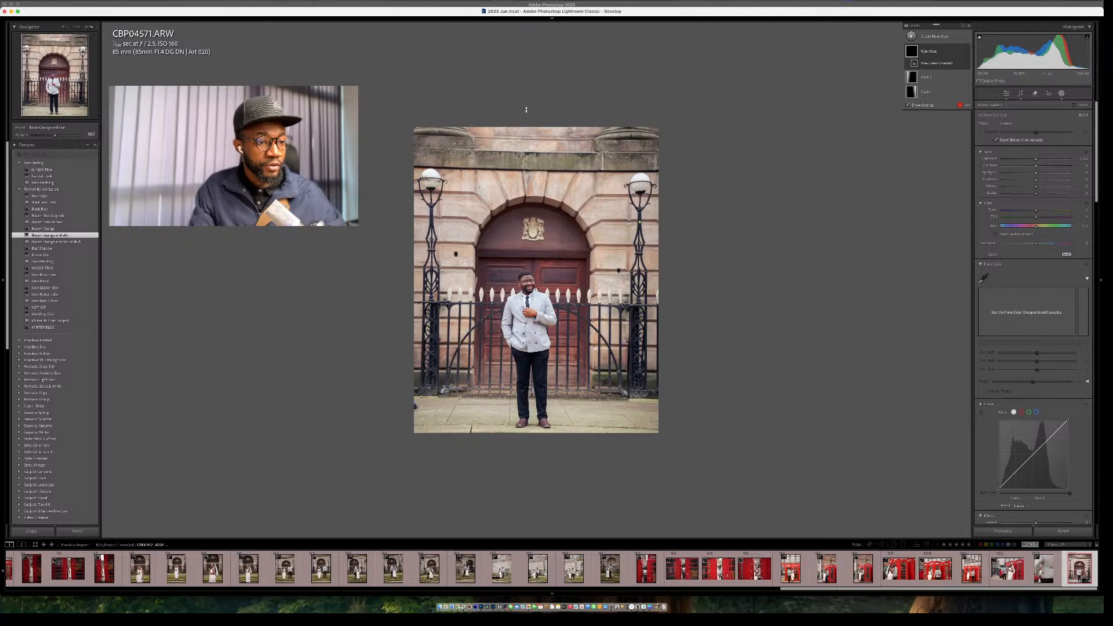
{"action": "left_click_drag", "start_coordinate": [525, 108], "coordinate": [525, 262]}
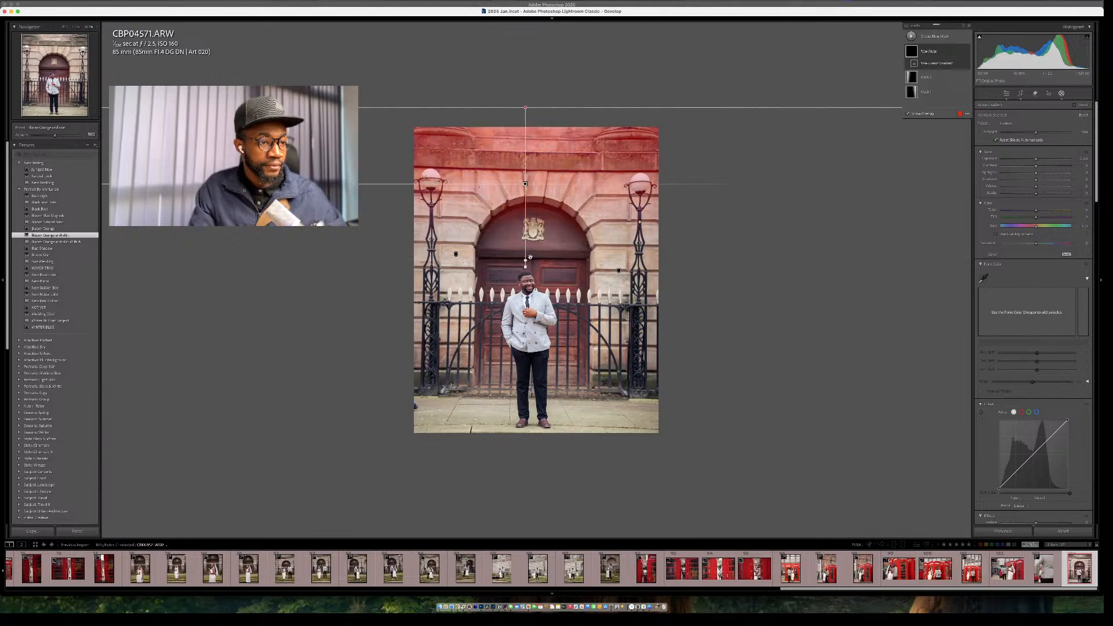
{"action": "left_click_drag", "start_coordinate": [1035, 164], "coordinate": [1029, 162]}
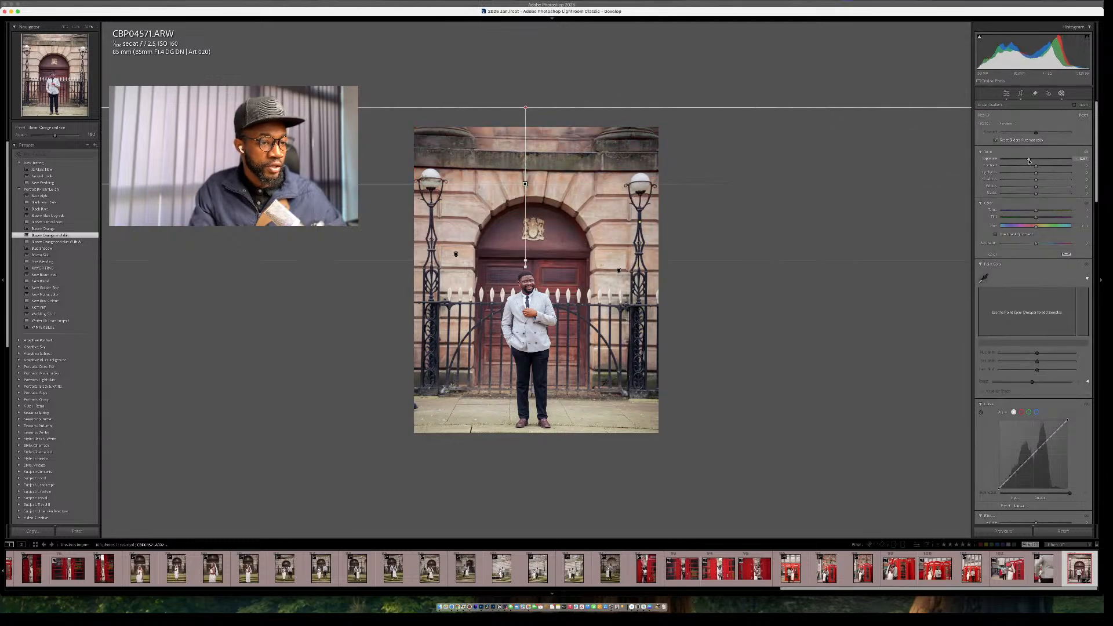
{"action": "key", "text": "m"}
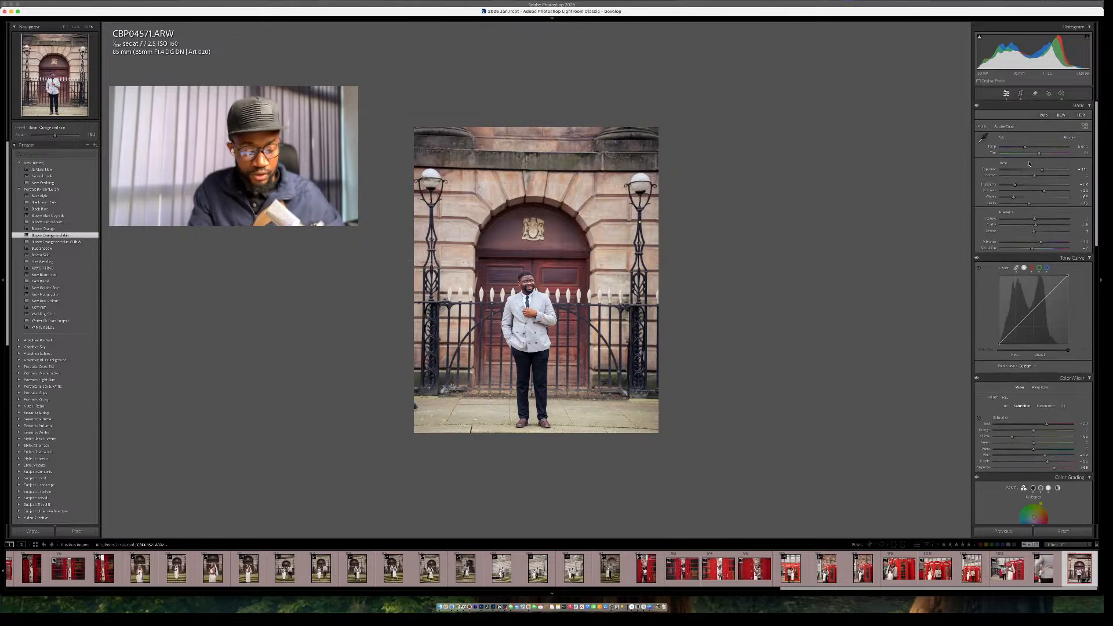
Compare the groom's edited photo with its unedited version by repeatedly switching between the before and after views.
{"action": "key", "text": "backslash"}
{"action": "key", "text": "backslash"}
{"action": "key", "text": "backslash"}
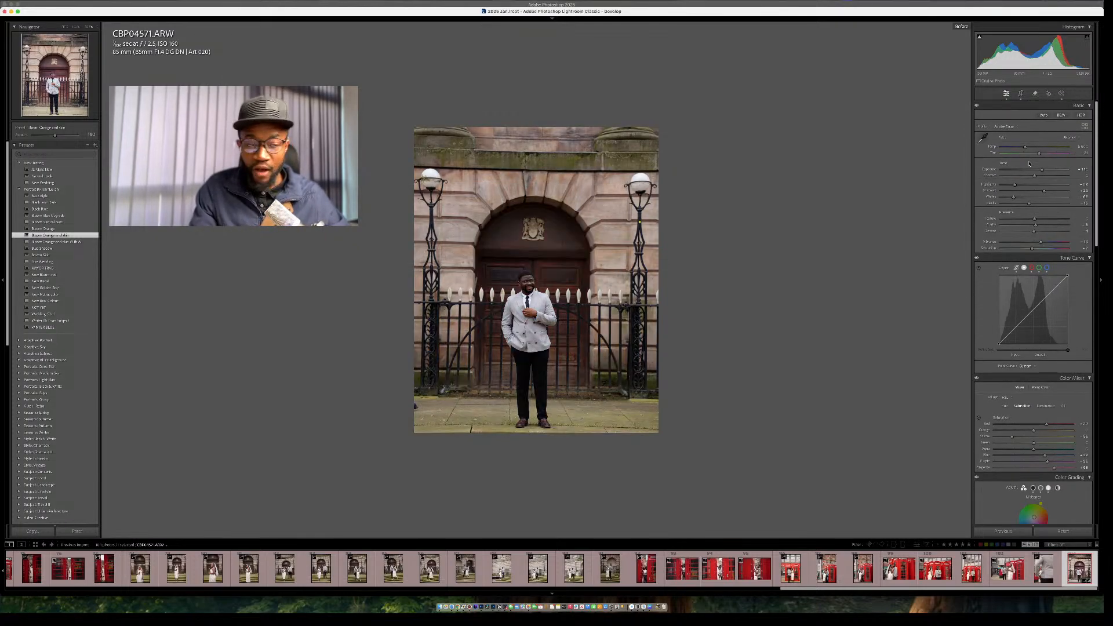
{"action": "key", "text": "backslash"}
{"action": "key", "text": "backslash"}
{"action": "key", "text": "backslash"}
{"action": "key", "text": "backslash"}
{"action": "key", "text": "backslash"}
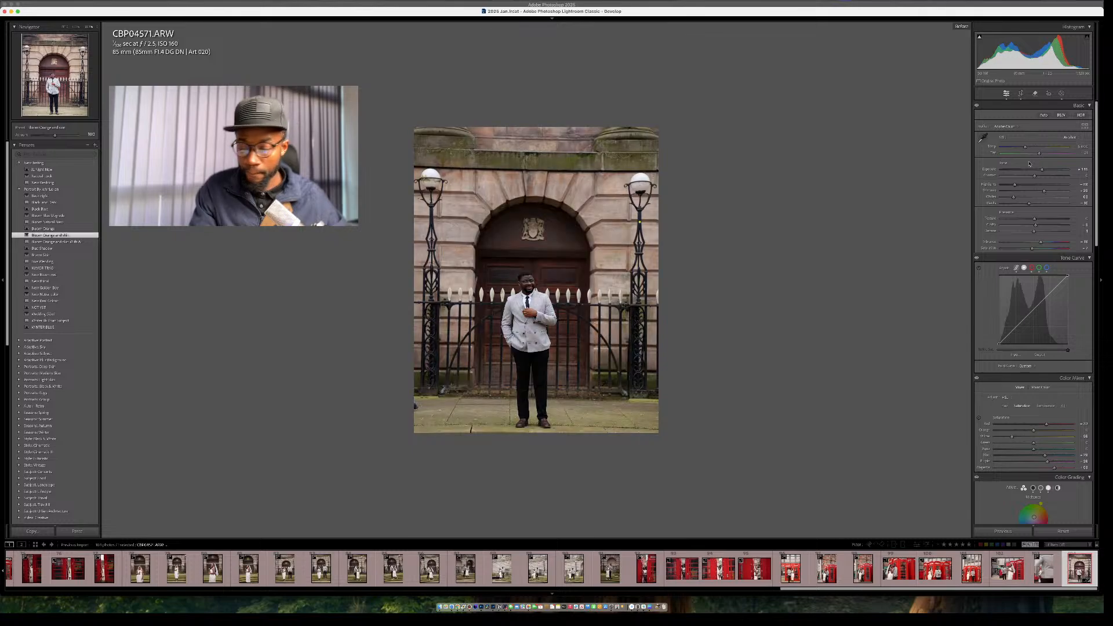
{"action": "key", "text": "backslash"}
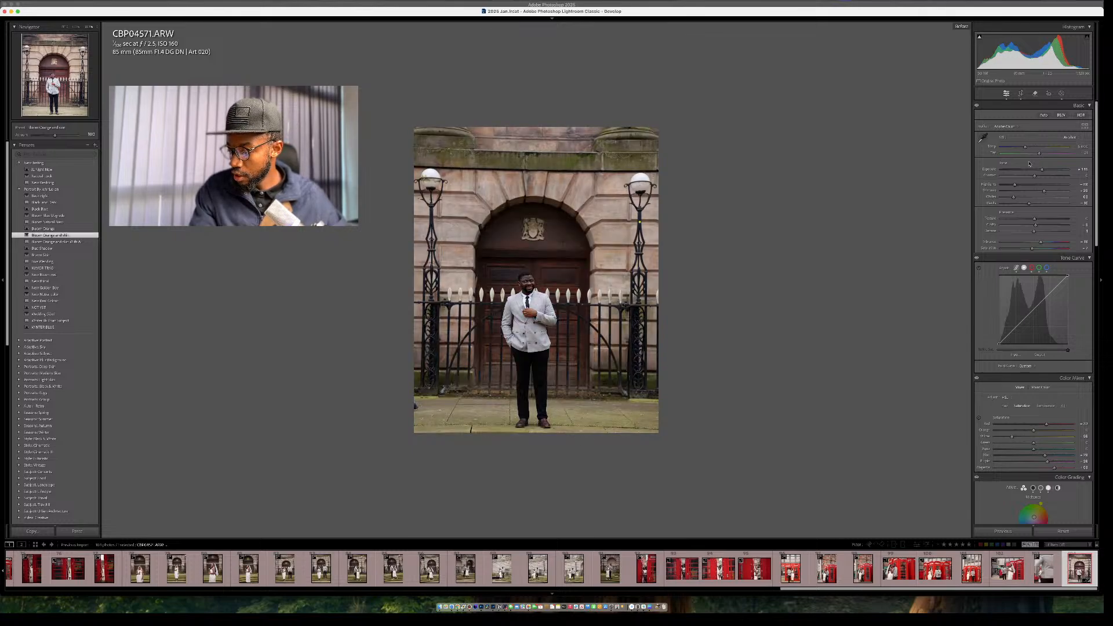
{"action": "key", "text": "backslash"}
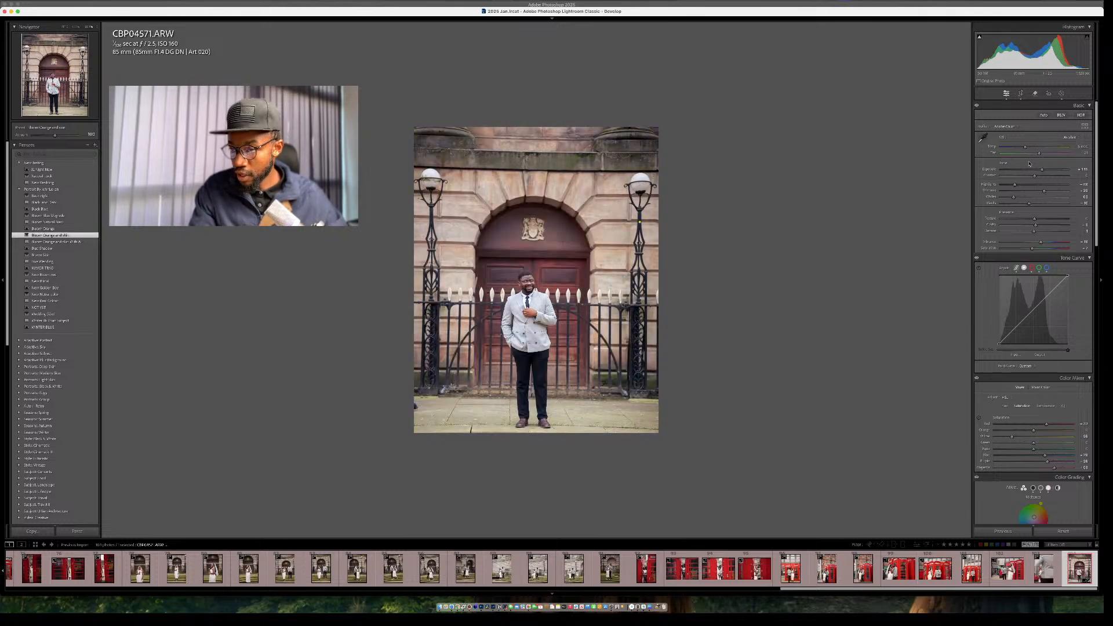
{"action": "key", "text": "backslash"}
{"action": "key", "text": "backslash"}
{"action": "key", "text": "backslash"}
{"action": "key", "text": "backslash"}
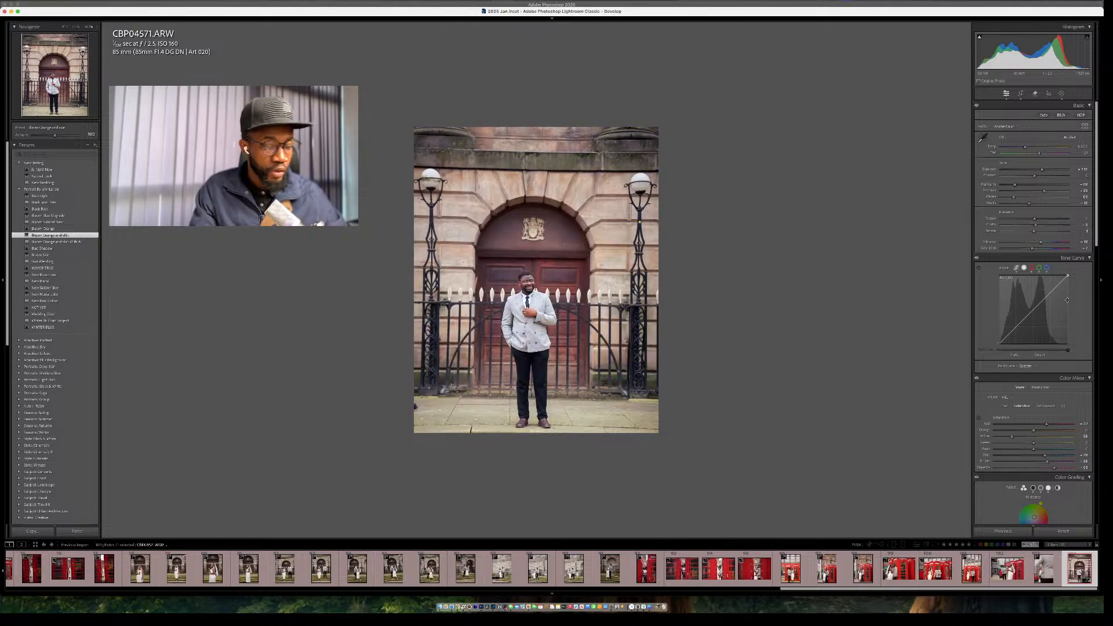
Fine-tune the straightening of the groom's photo by rotating the crop very slightly, apply it and compare before and after.
{"action": "key", "text": "r"}
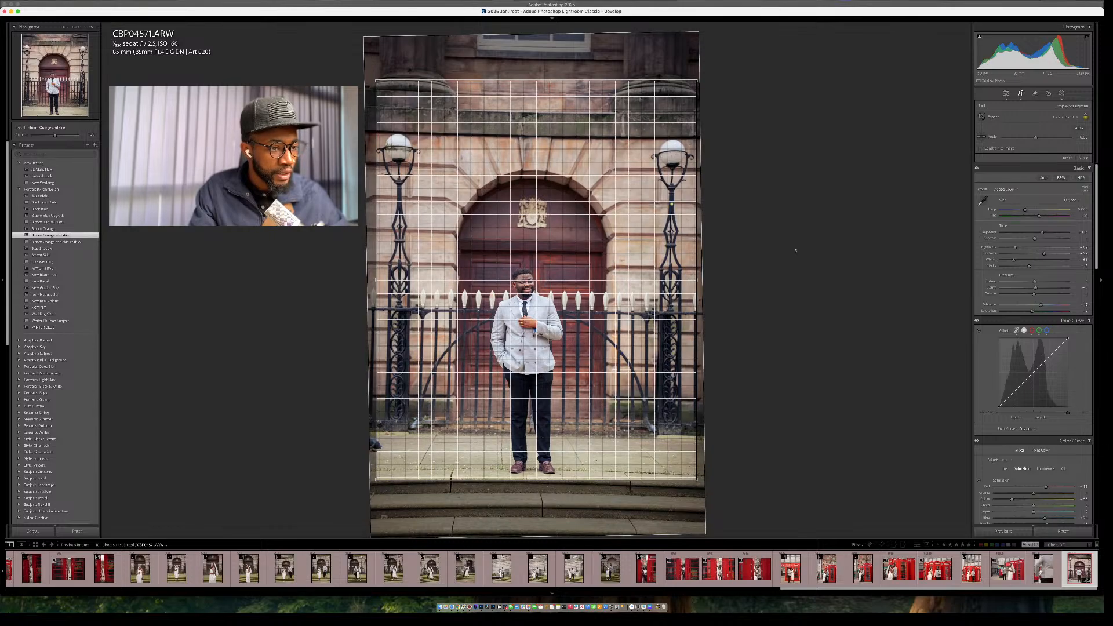
{"action": "left_click_drag", "start_coordinate": [796, 250], "coordinate": [795, 247]}
{"action": "key", "text": "Return"}
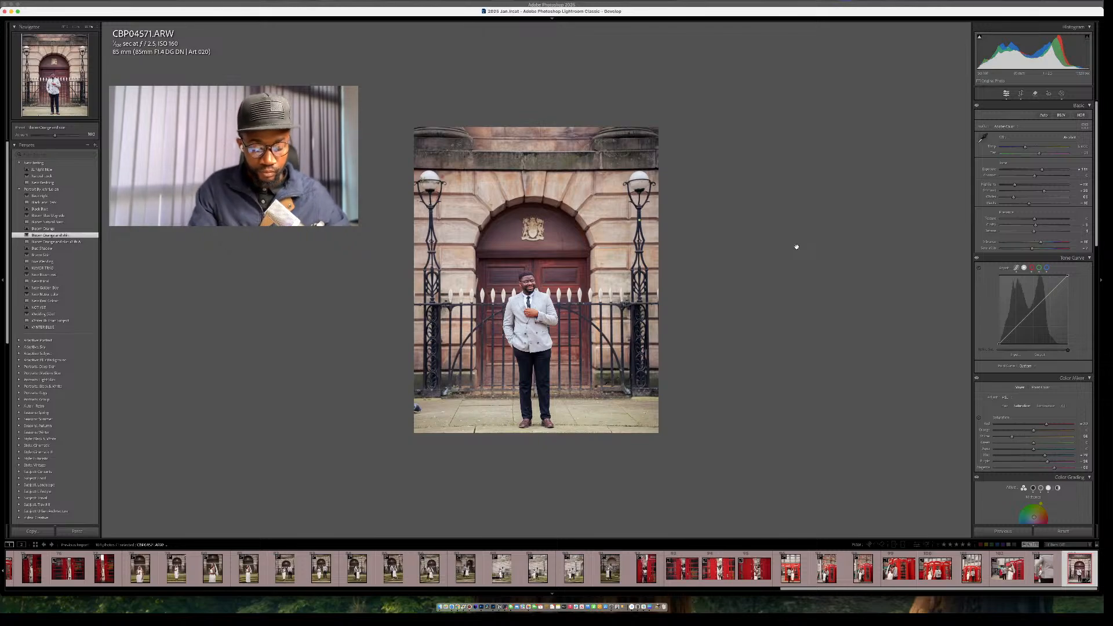
{"action": "key", "text": "backslash"}
{"action": "key", "text": "backslash"}
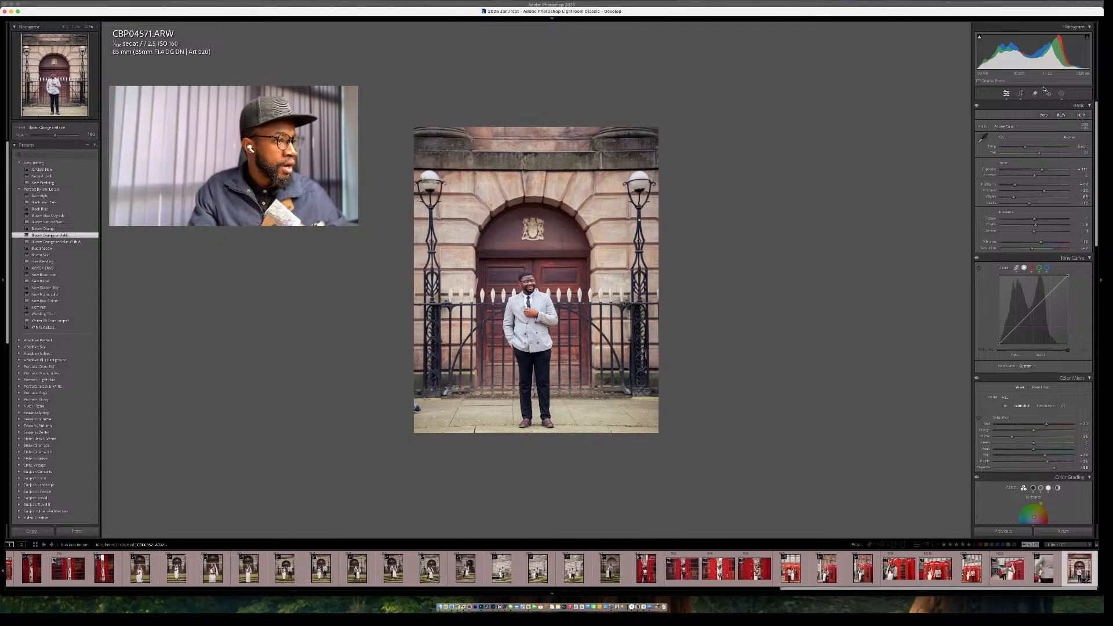
Add a subject mask on the groom, invert it to cover the background and lower its exposure slightly.
{"action": "left_click", "coordinate": [1061, 94]}
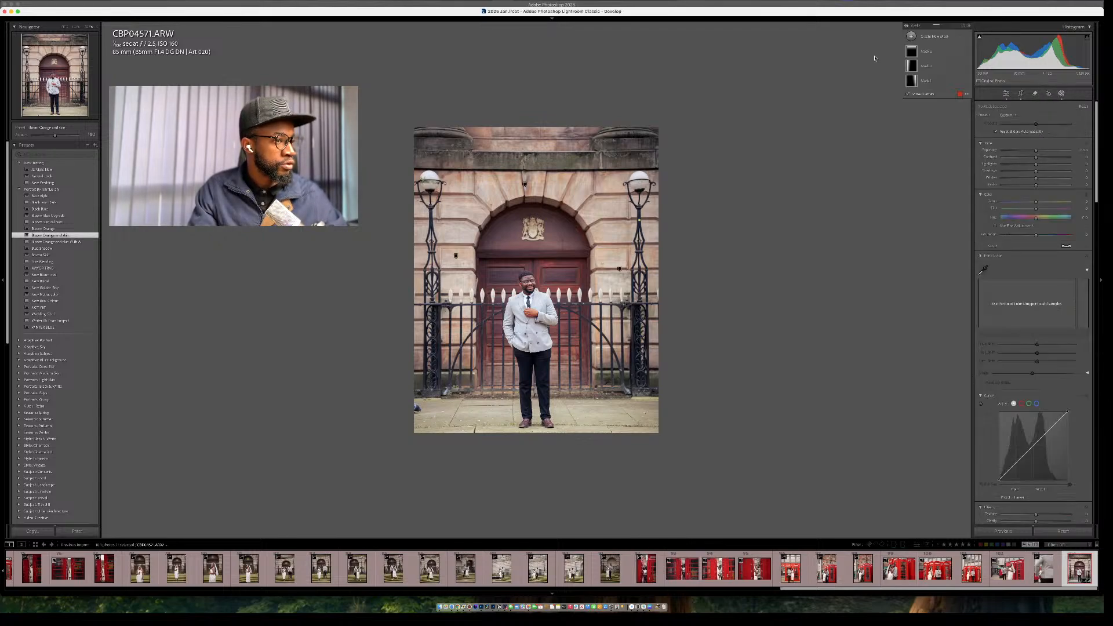
{"action": "left_click", "coordinate": [932, 38]}
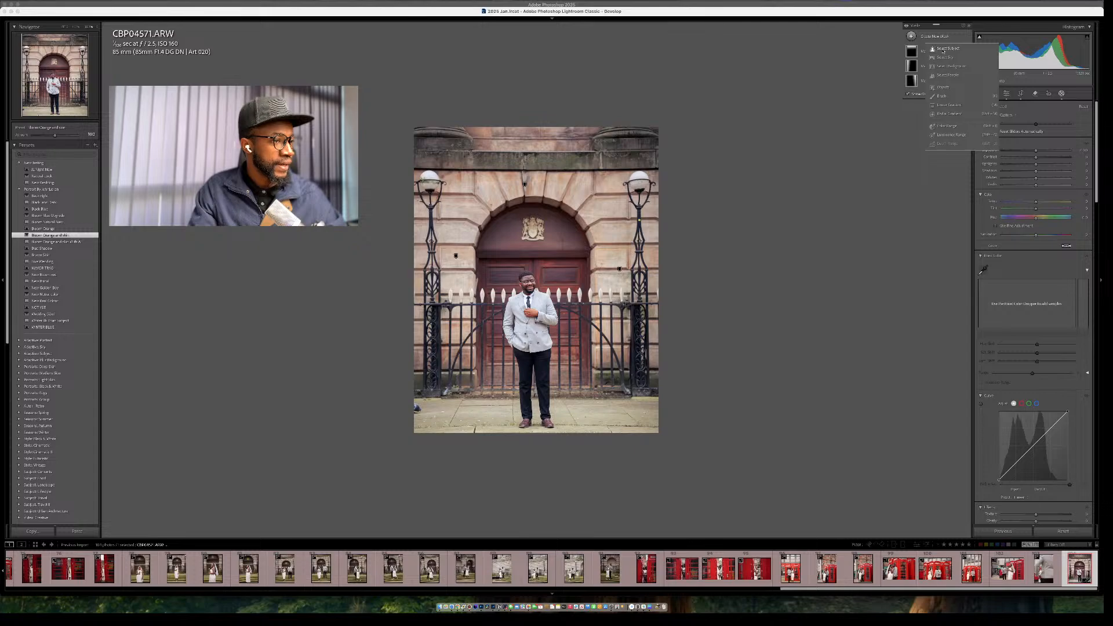
{"action": "left_click", "coordinate": [944, 49]}
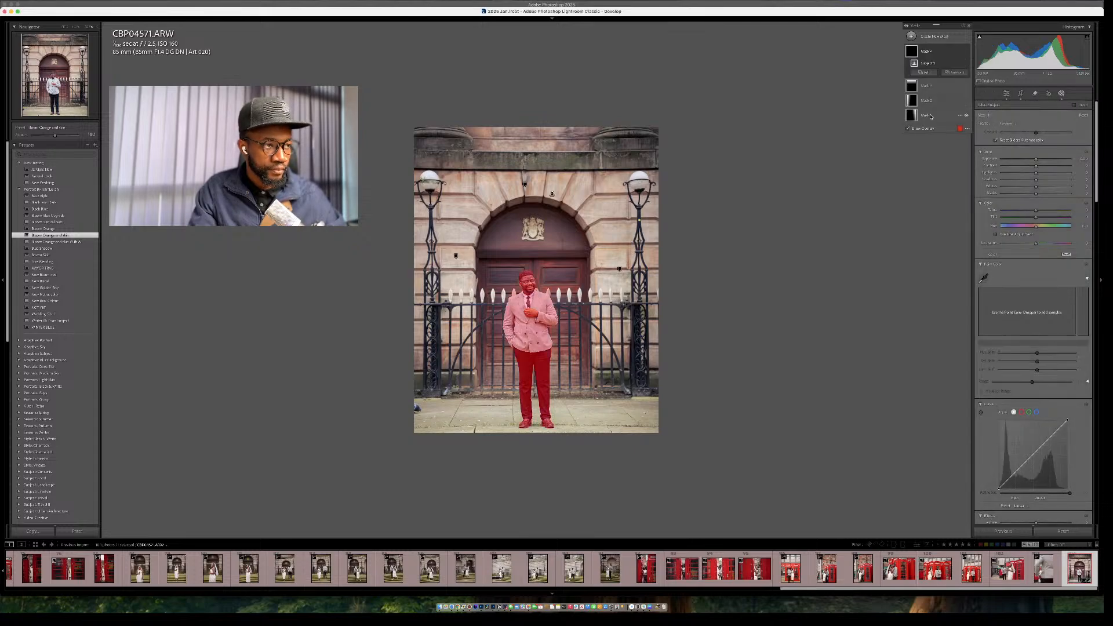
{"action": "left_click", "coordinate": [1074, 105]}
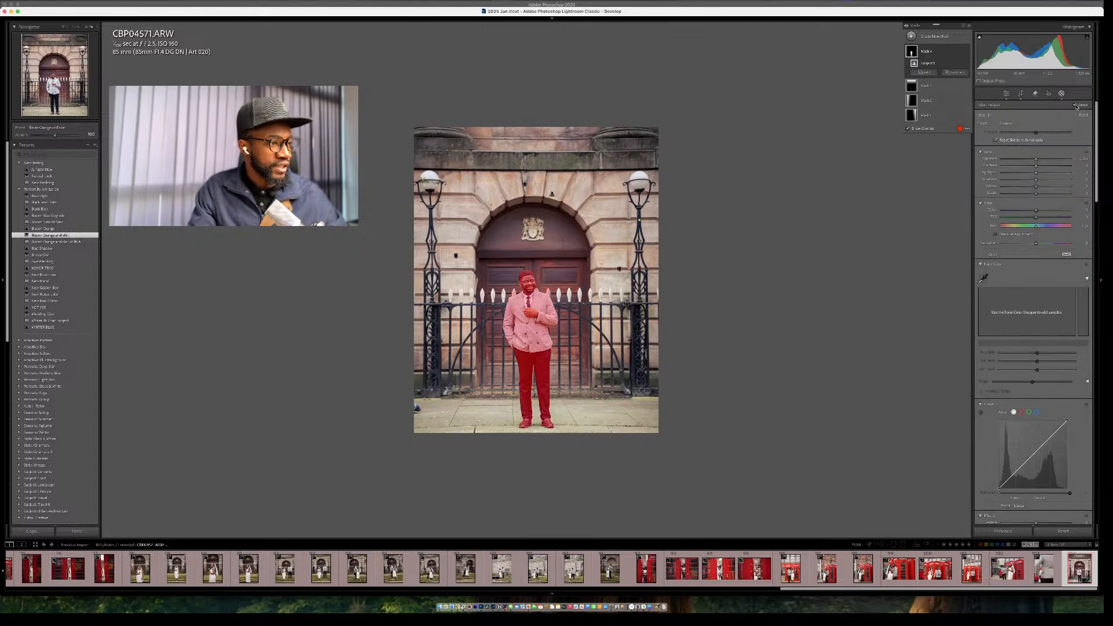
{"action": "left_click_drag", "start_coordinate": [1032, 160], "coordinate": [1031, 160]}
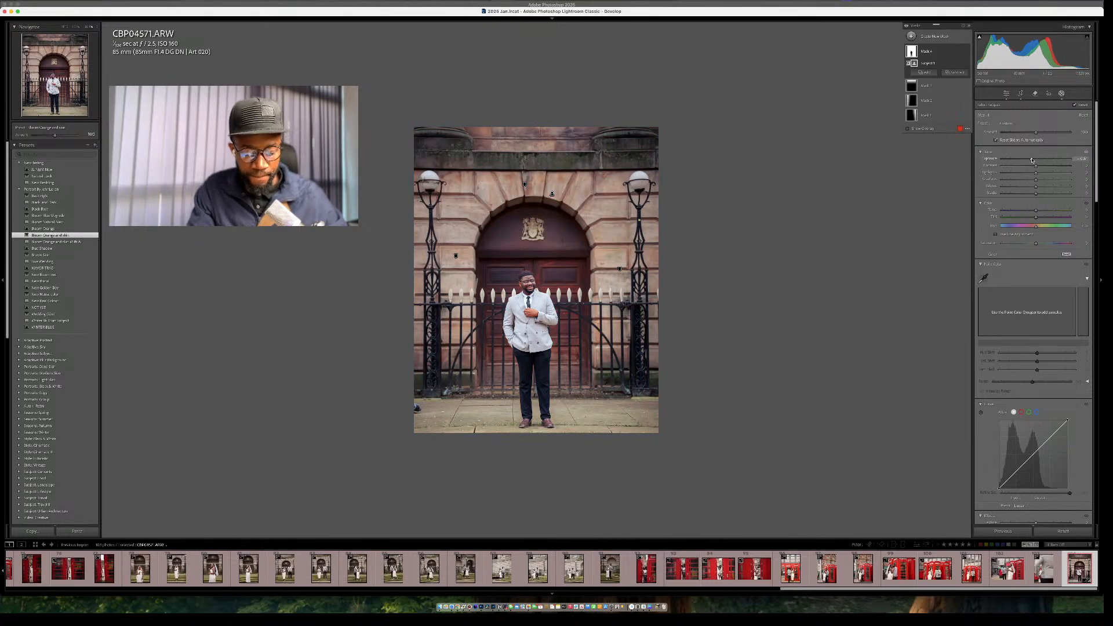
{"action": "left_click_drag", "start_coordinate": [1031, 159], "coordinate": [1032, 160]}
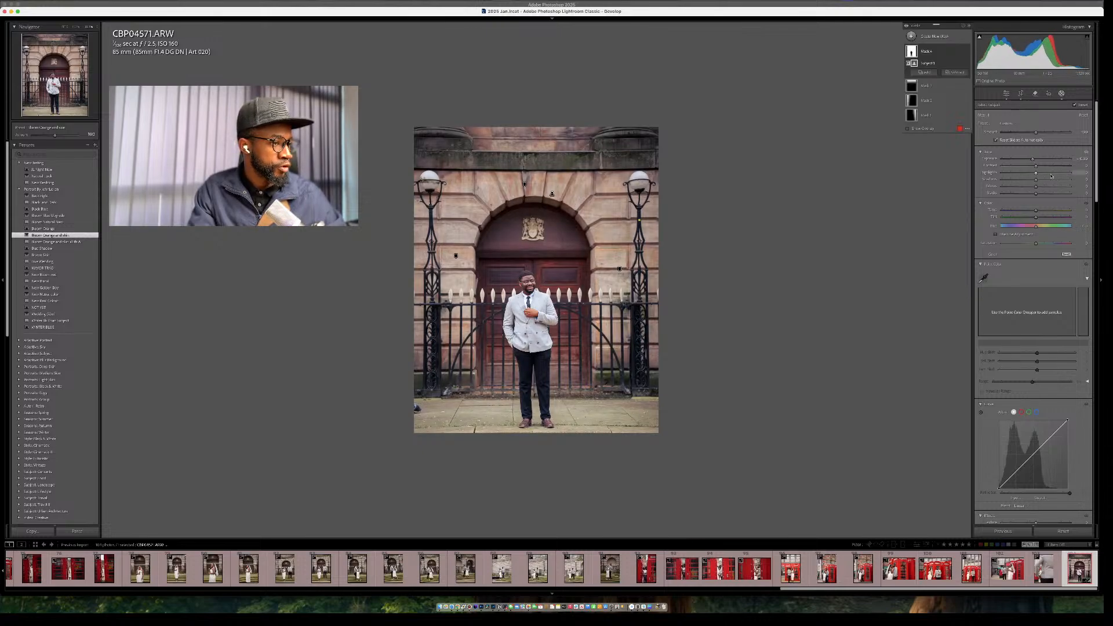
Try raising the shadows in the inverted subject mask, undo the last adjustment and close masking.
{"action": "left_click_drag", "start_coordinate": [1048, 182], "coordinate": [1043, 181]}
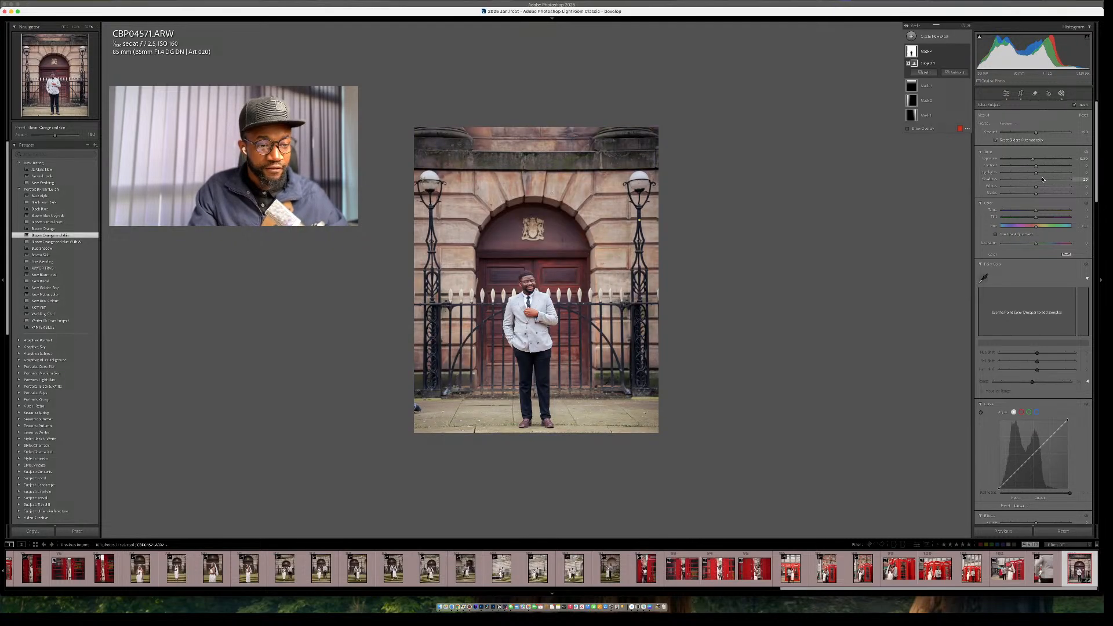
{"action": "left_click_drag", "start_coordinate": [1043, 180], "coordinate": [1043, 179]}
{"action": "key", "text": "super+z"}
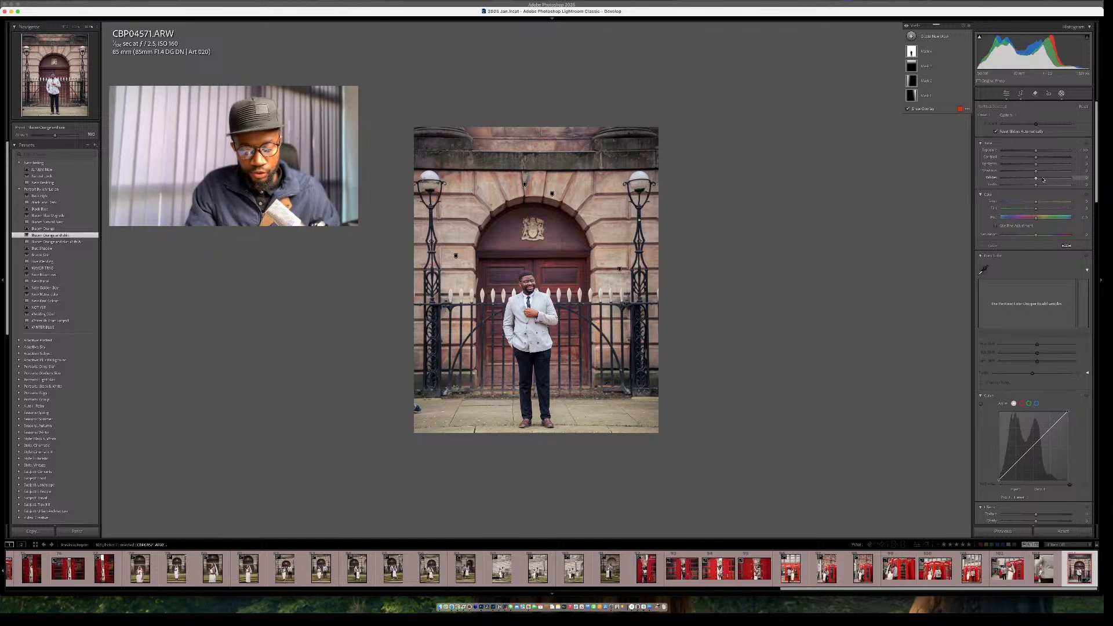
{"action": "key", "text": "shift+w"}
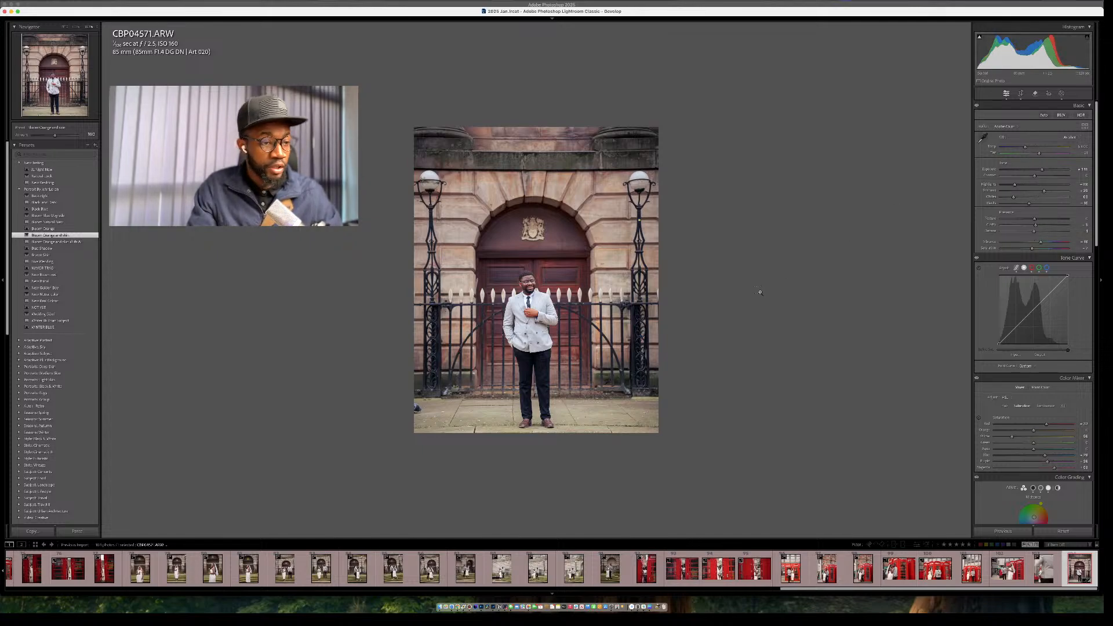
Inspect the groom's face and jacket up close, and return to the view of the whole photo.
{"action": "left_click", "coordinate": [547, 295]}
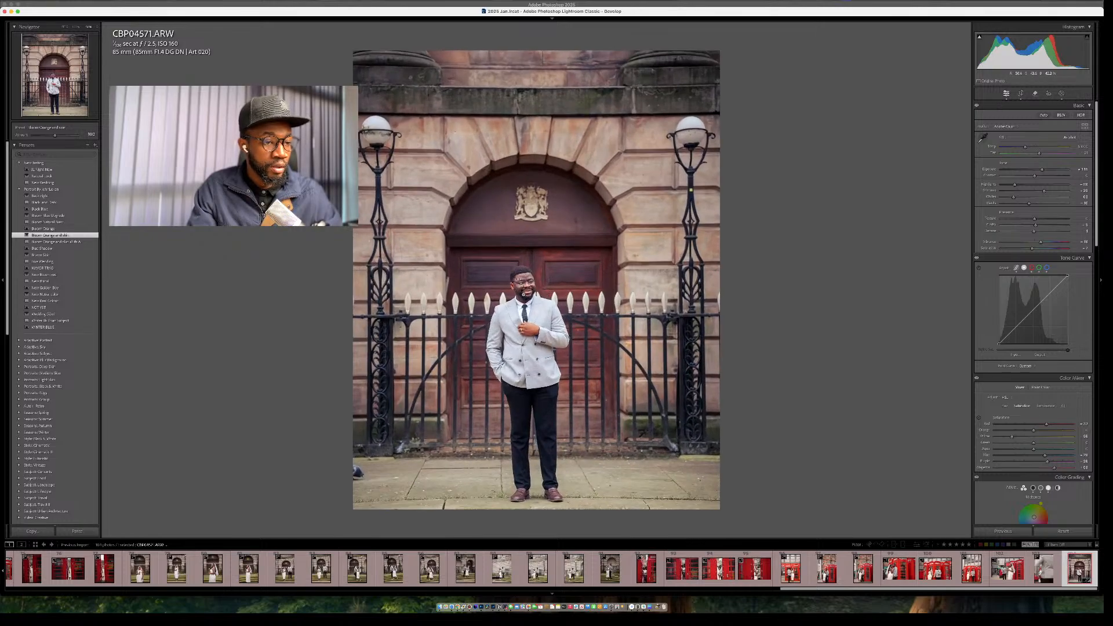
{"action": "left_click", "coordinate": [582, 343]}
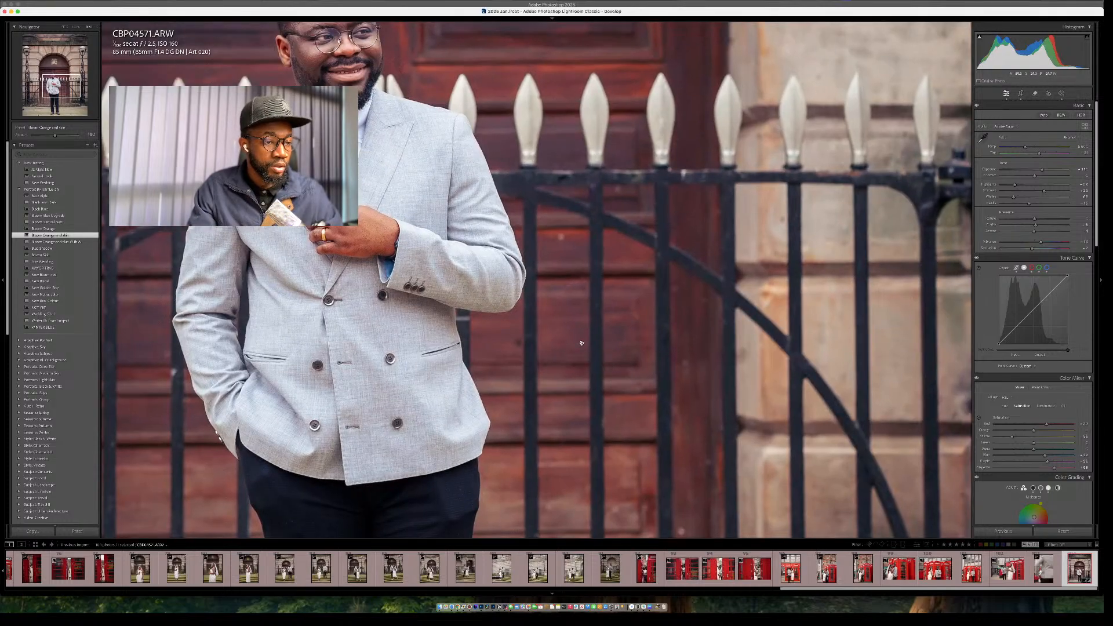
{"action": "left_click", "coordinate": [394, 204]}
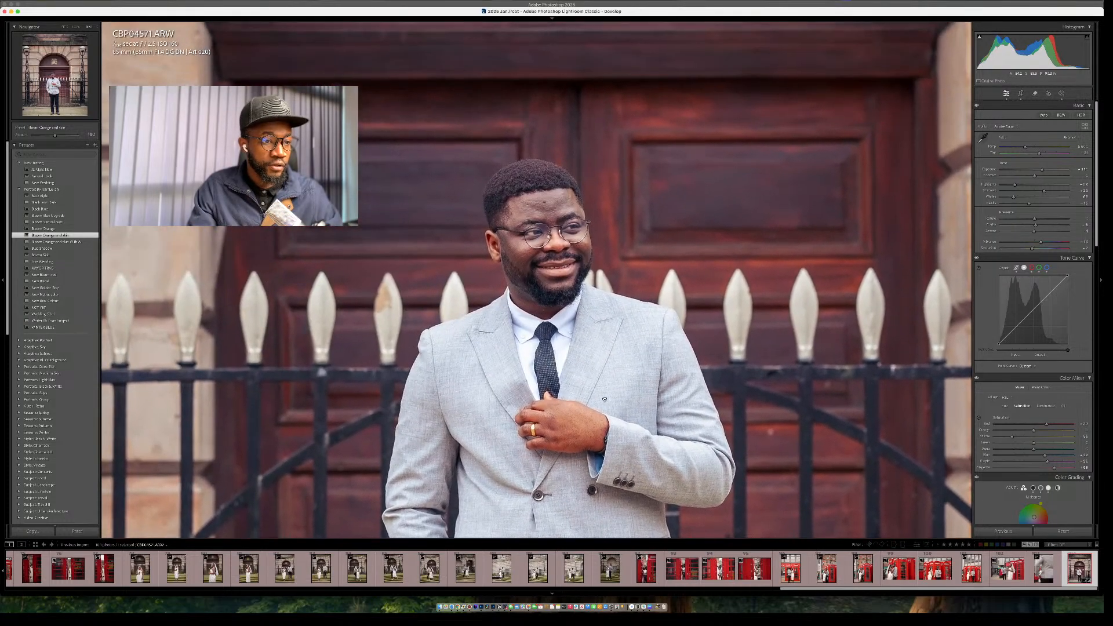
{"action": "left_click", "coordinate": [584, 333]}
{"action": "left_click", "coordinate": [581, 324]}
{"action": "left_click", "coordinate": [578, 319]}
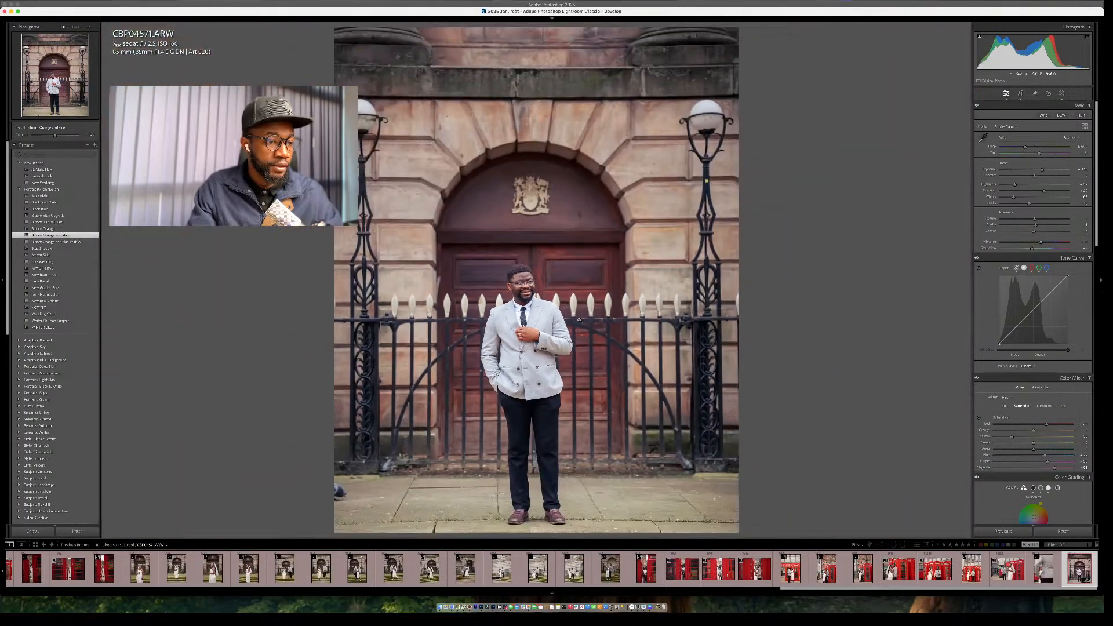
{"action": "left_click", "coordinate": [578, 319]}
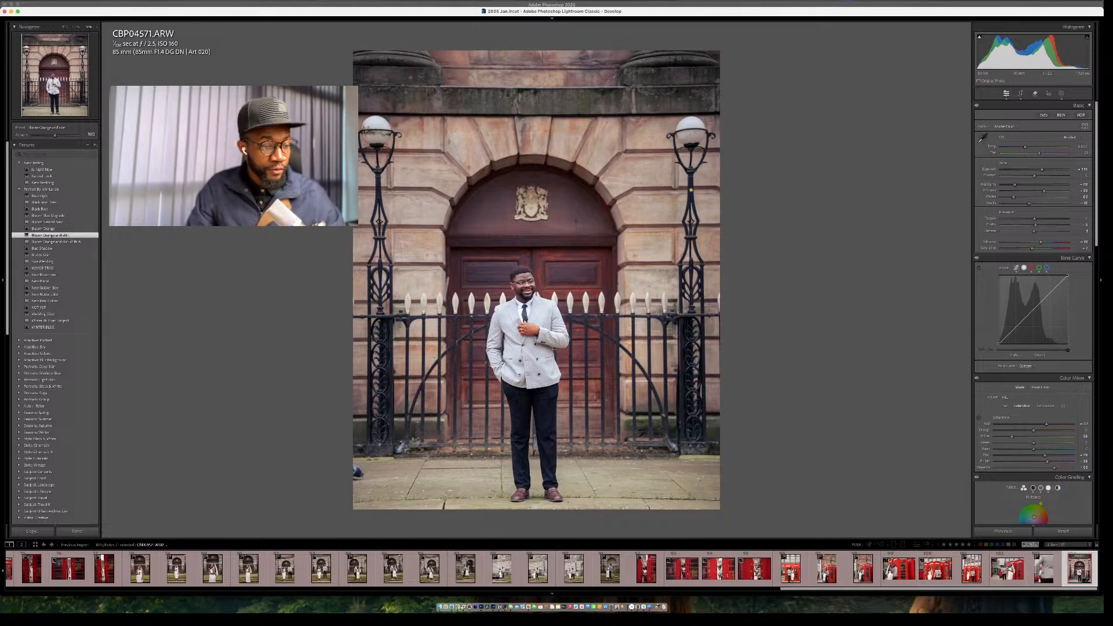
Synchronize the groom photo's settings, including the crop but not the masks, to the photos back to the first red telephone box shot.
{"action": "left_click", "coordinate": [632, 555], "text": "shift"}
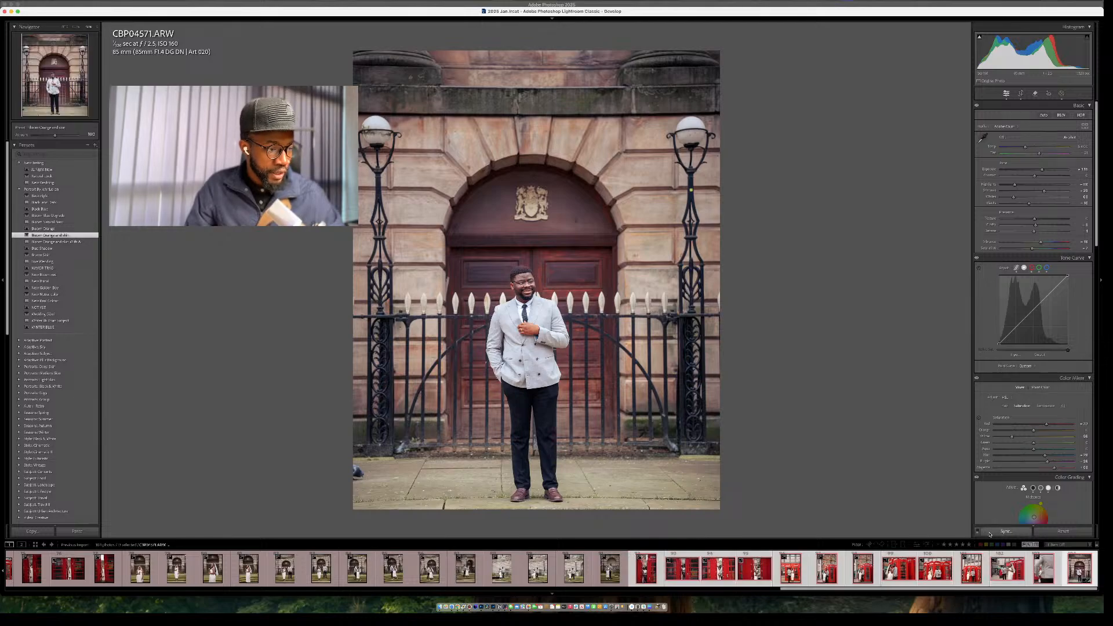
{"action": "left_click", "coordinate": [998, 532]}
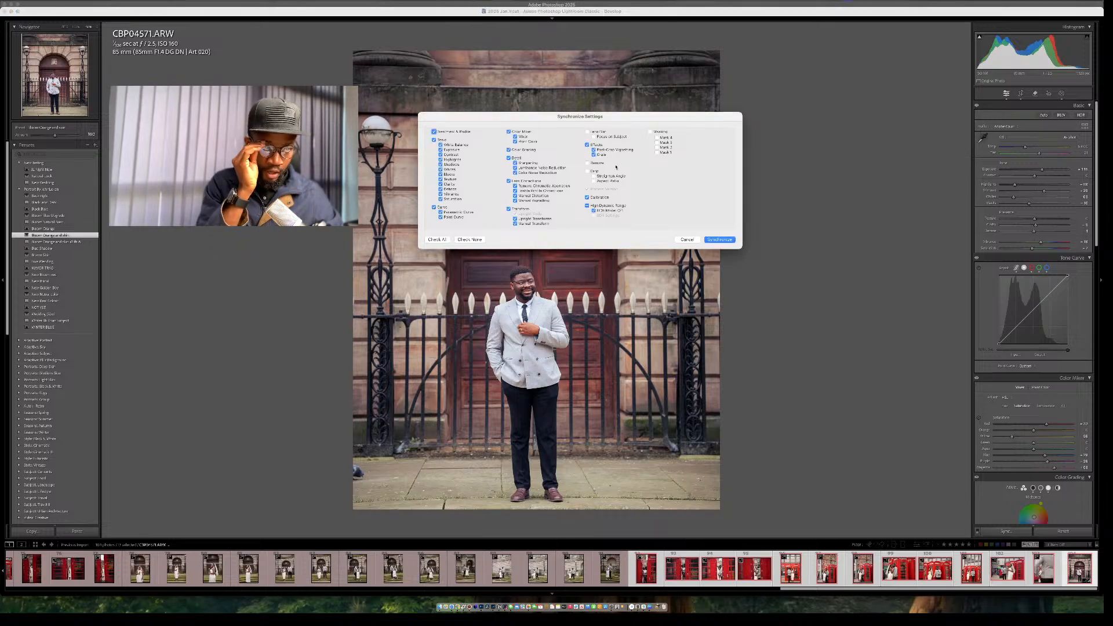
{"action": "left_click", "coordinate": [587, 172]}
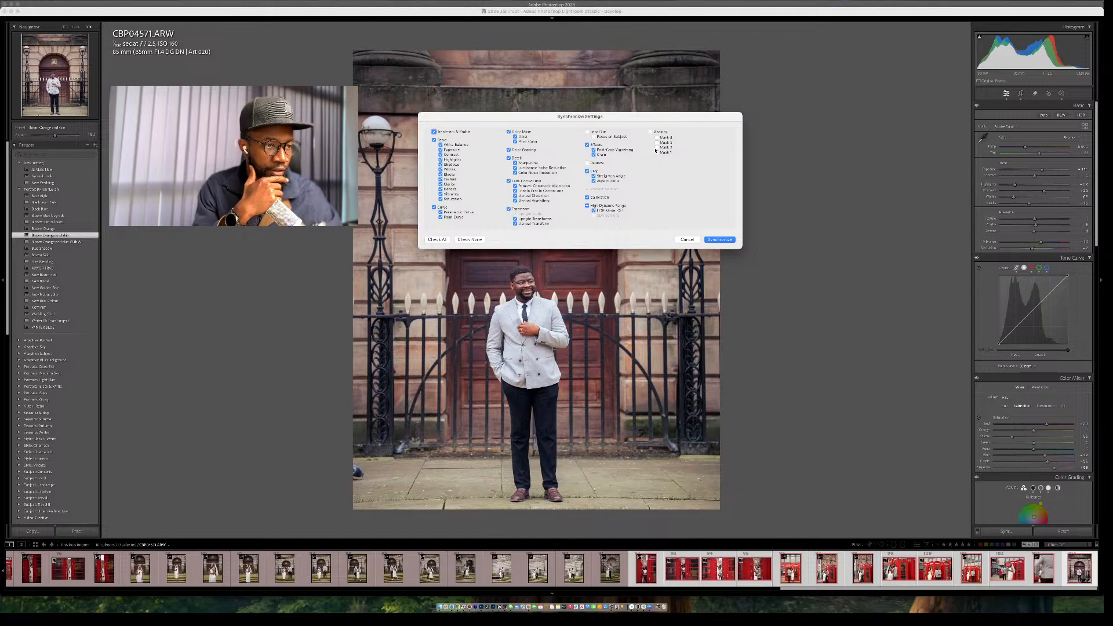
{"action": "left_click", "coordinate": [720, 239]}
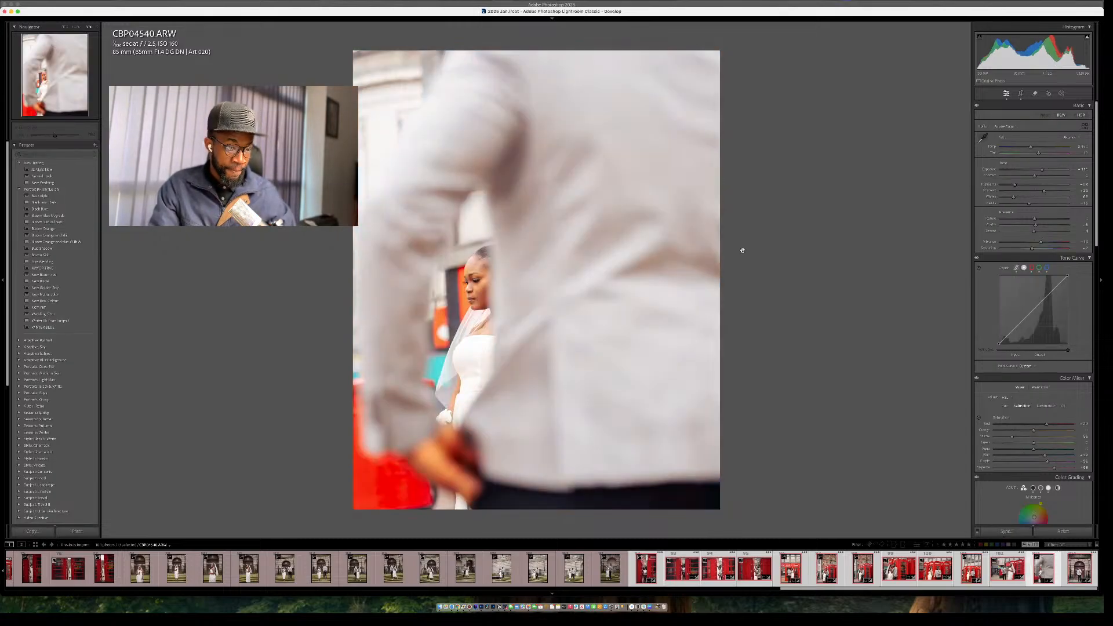
On CBP04540.ARW, compare before and after, lower the exposure slightly and raise the highlights a little.
{"action": "key", "text": "super+minus"}
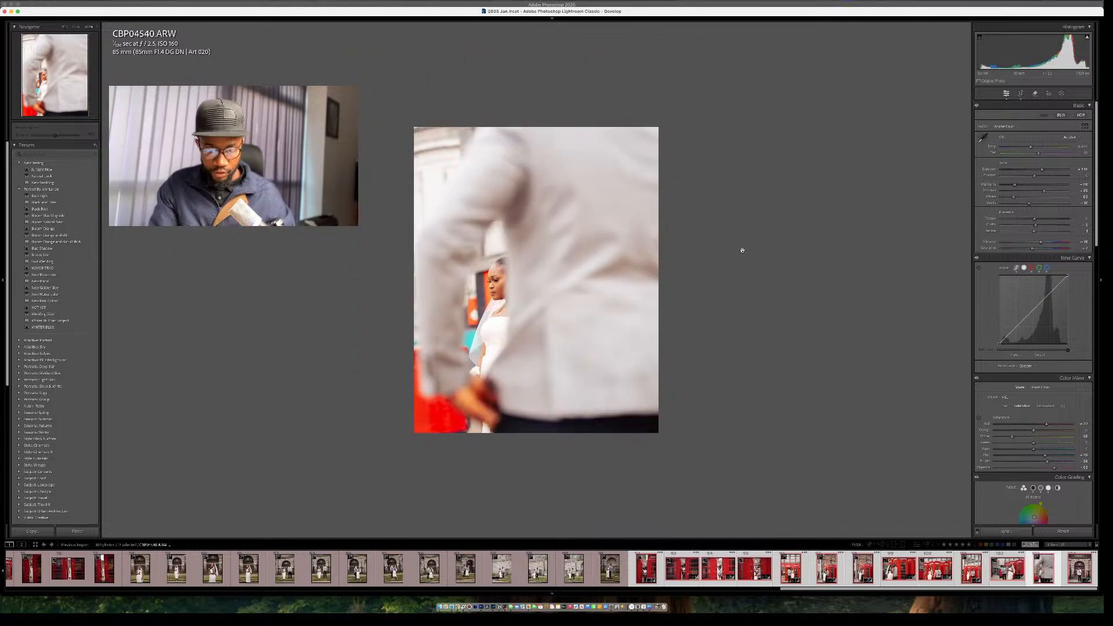
{"action": "key", "text": "backslash"}
{"action": "key", "text": "backslash"}
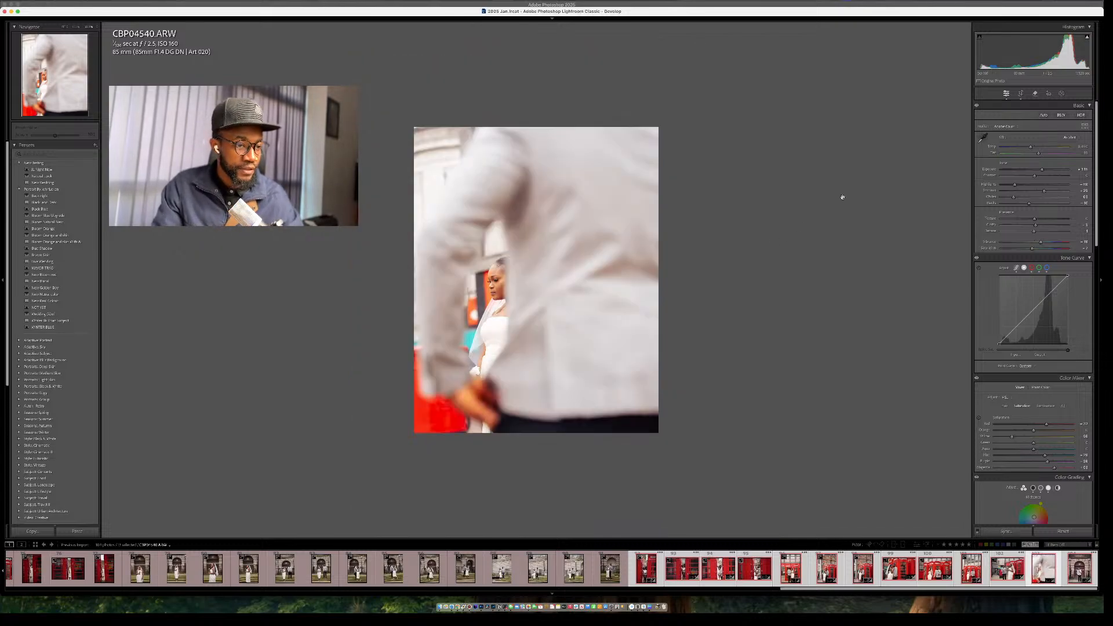
{"action": "left_click_drag", "start_coordinate": [1039, 171], "coordinate": [1037, 171]}
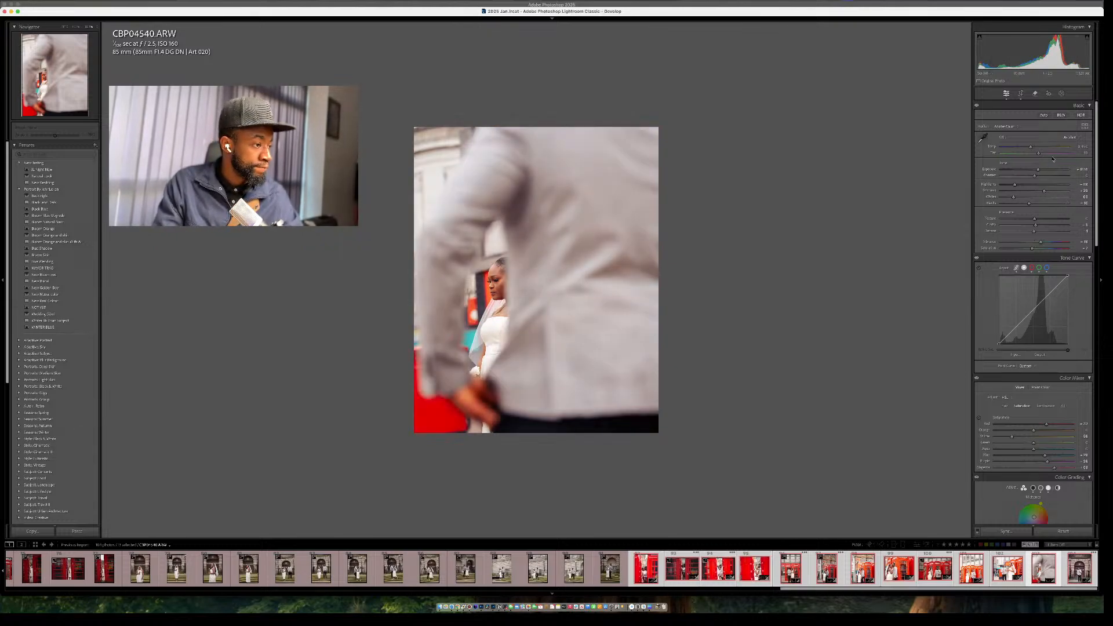
{"action": "key", "text": "backslash"}
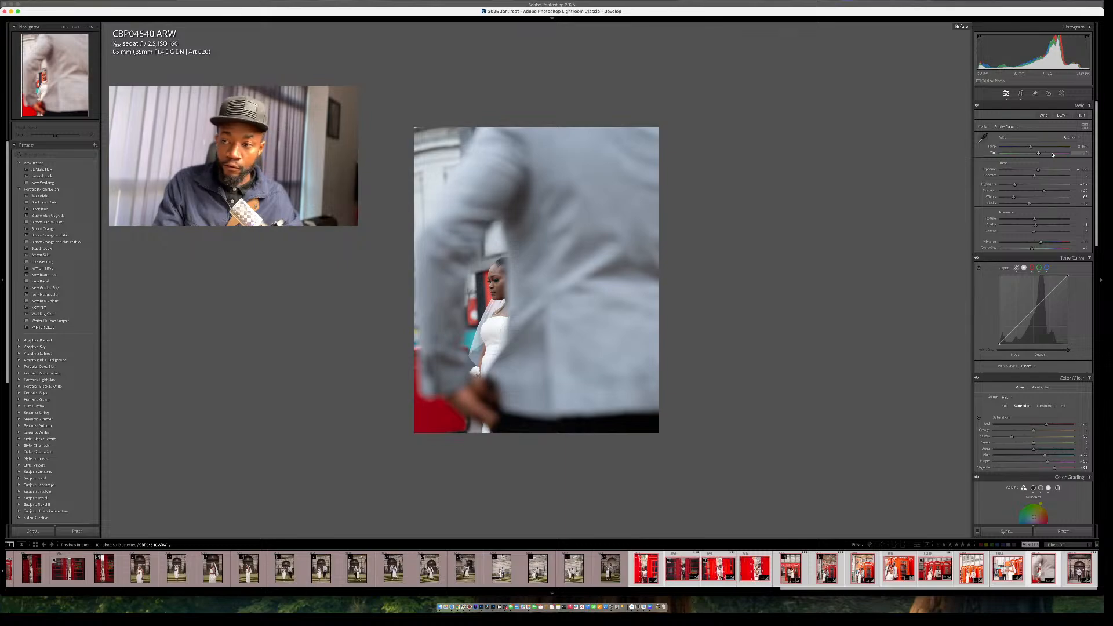
{"action": "key", "text": "backslash"}
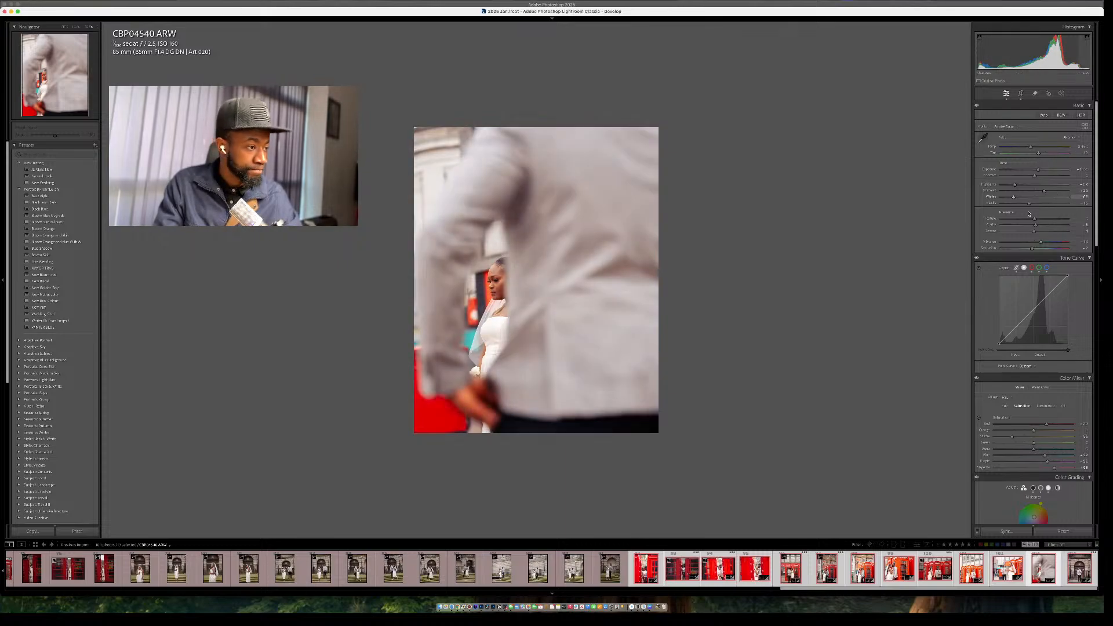
{"action": "left_click_drag", "start_coordinate": [1014, 185], "coordinate": [1021, 185]}
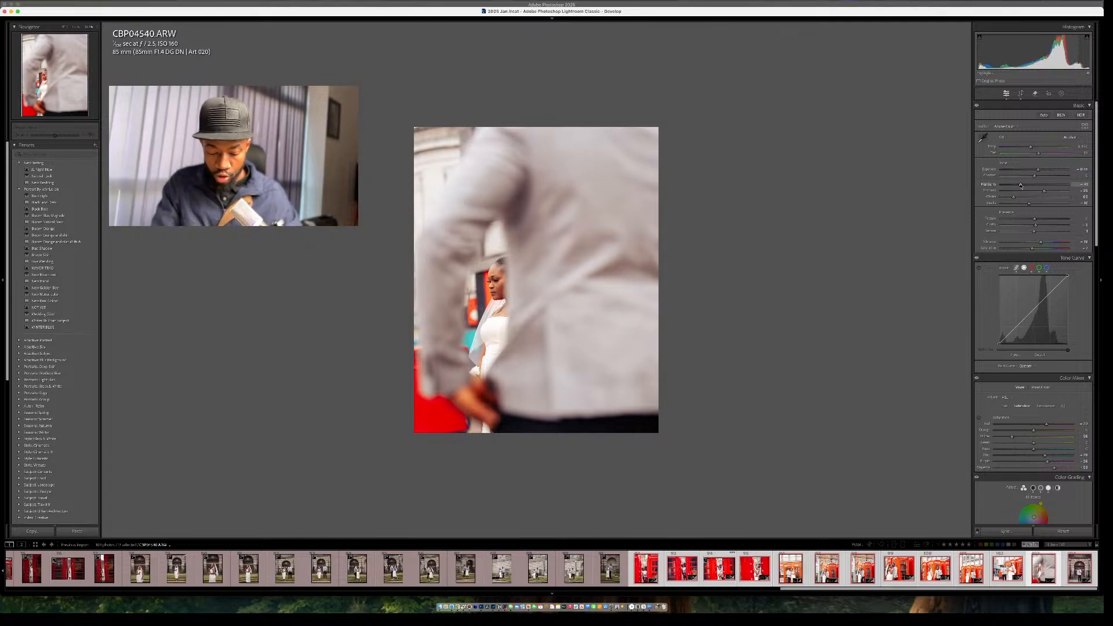
Add a radial gradient mask around the bride's head and upper body and raise its exposure slightly.
{"action": "key", "text": "shift+m"}
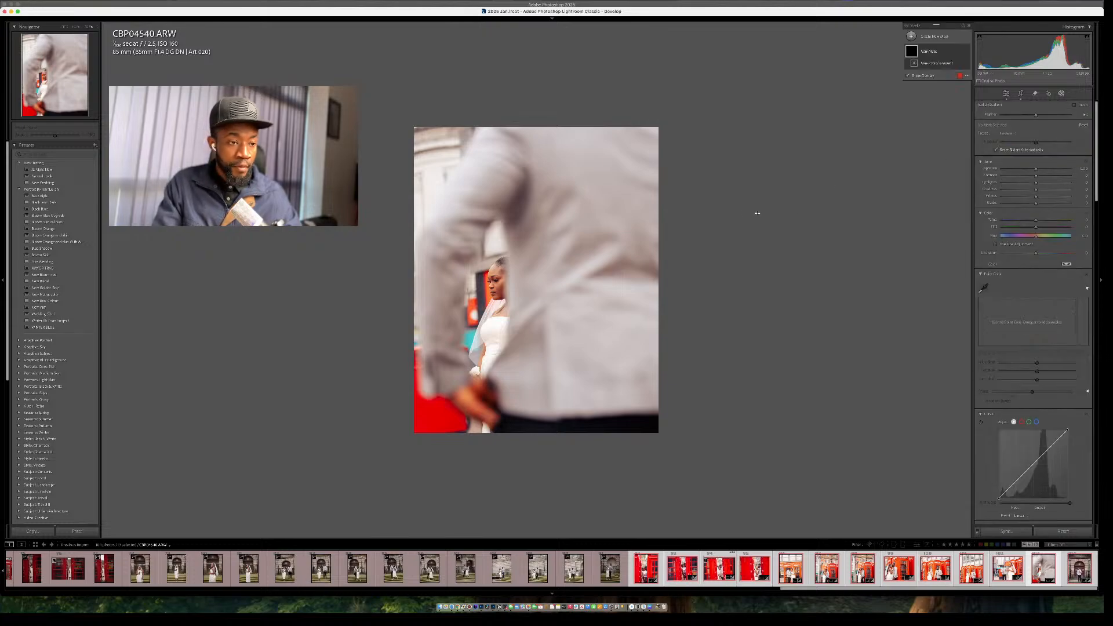
{"action": "left_click_drag", "start_coordinate": [480, 253], "coordinate": [537, 359]}
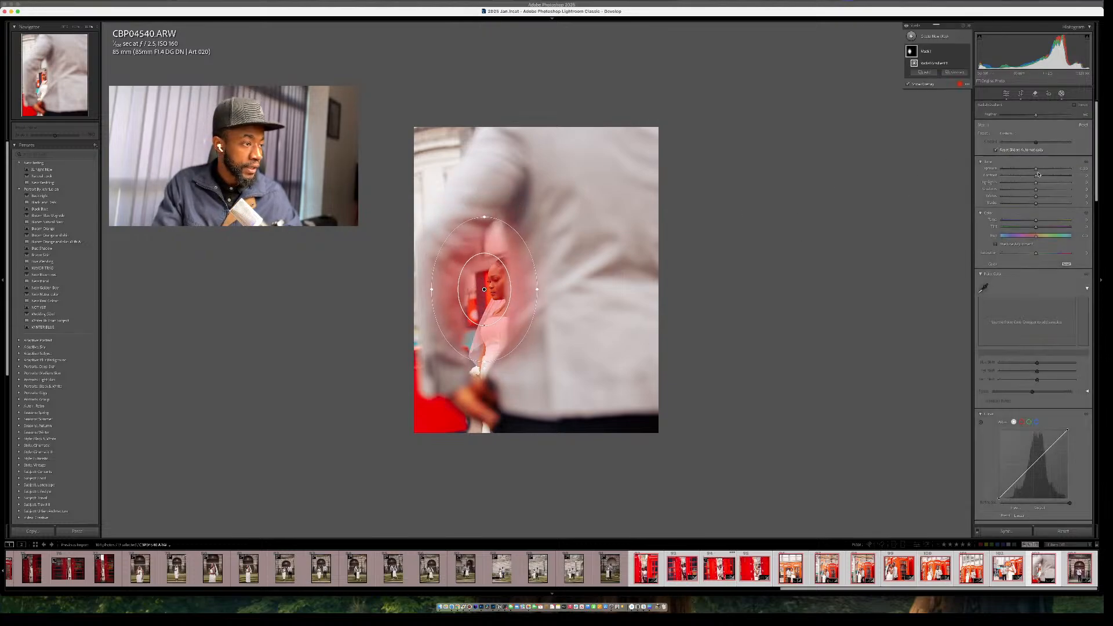
{"action": "left_click_drag", "start_coordinate": [1035, 169], "coordinate": [1038, 171]}
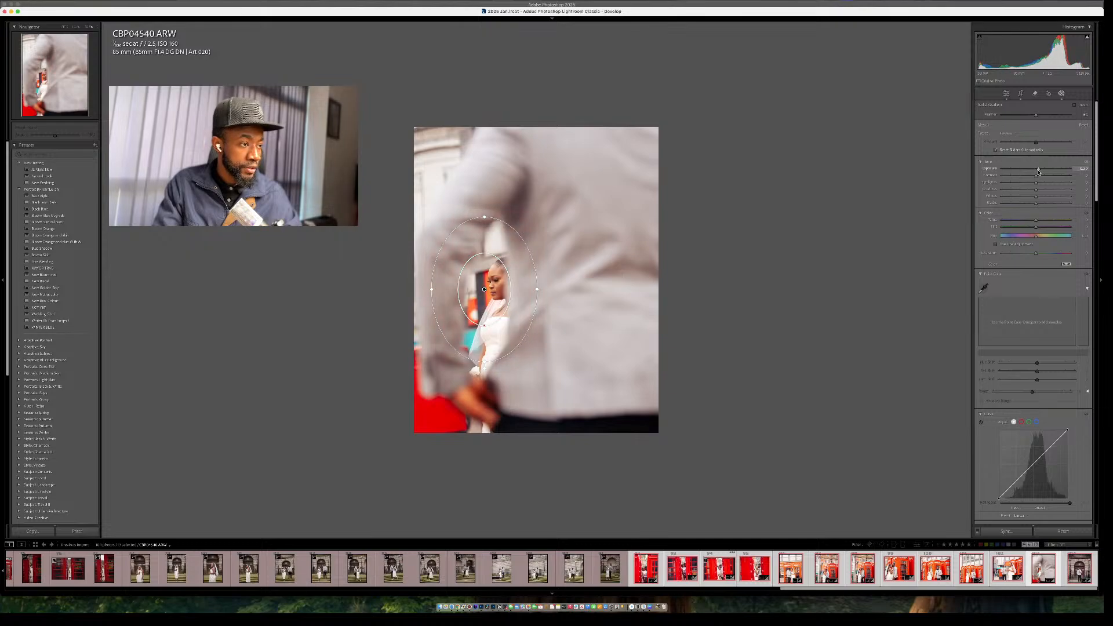
Cool the bride's radial mask slightly, and add an inverted duplicate of it with slightly lower exposure to darken her surroundings.
{"action": "left_click_drag", "start_coordinate": [1035, 219], "coordinate": [1031, 220]}
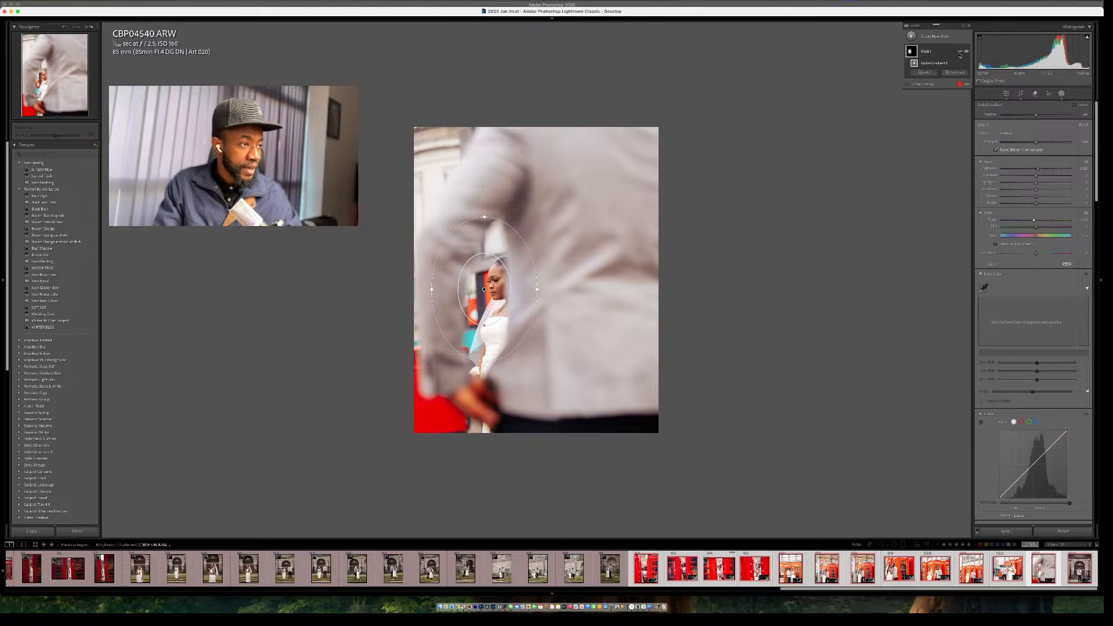
{"action": "left_click", "coordinate": [959, 52]}
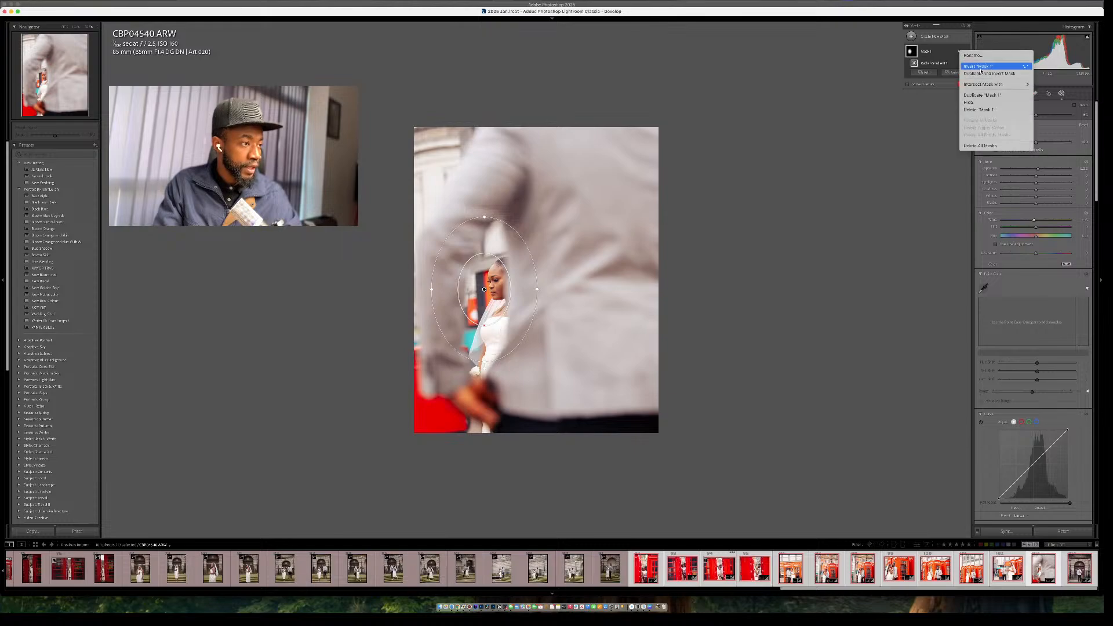
{"action": "left_click", "coordinate": [990, 74]}
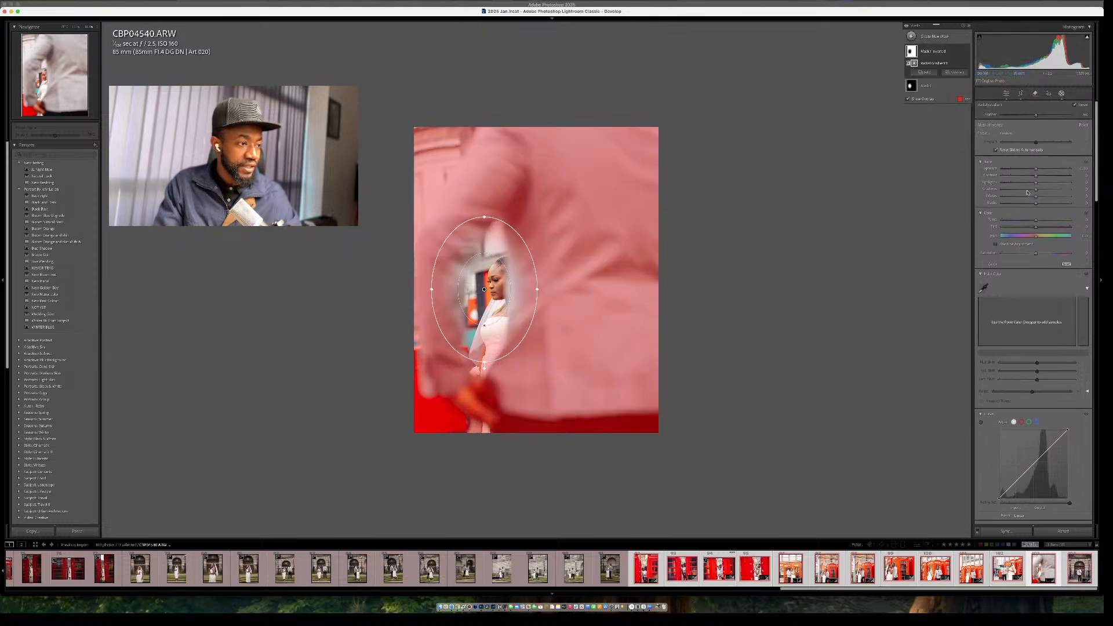
{"action": "left_click_drag", "start_coordinate": [1035, 168], "coordinate": [1030, 169]}
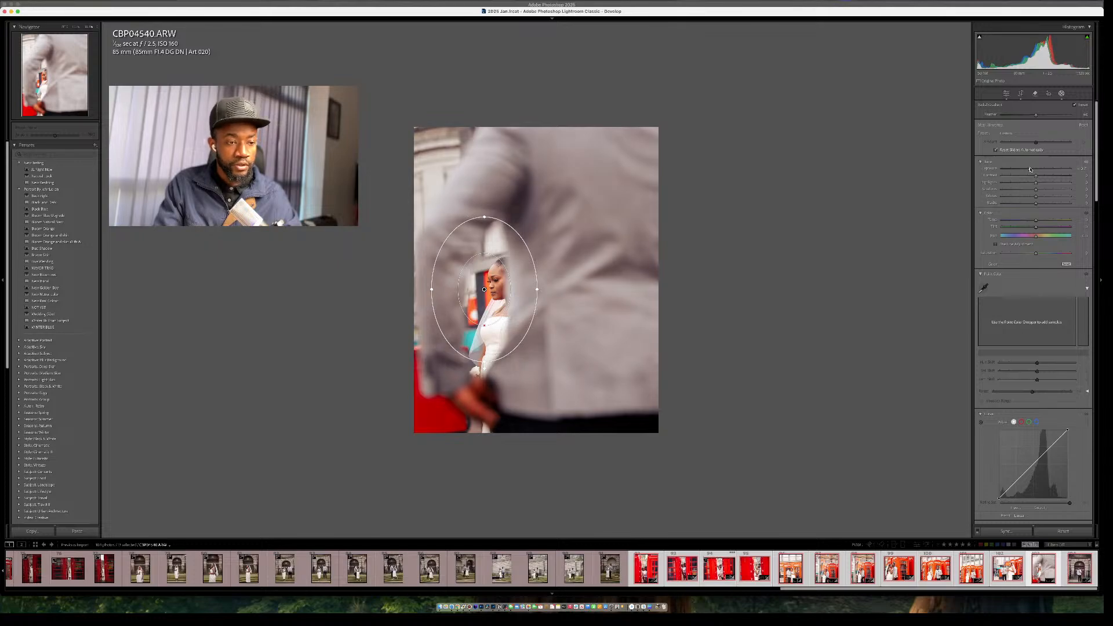
{"action": "left_click", "coordinate": [1061, 92]}
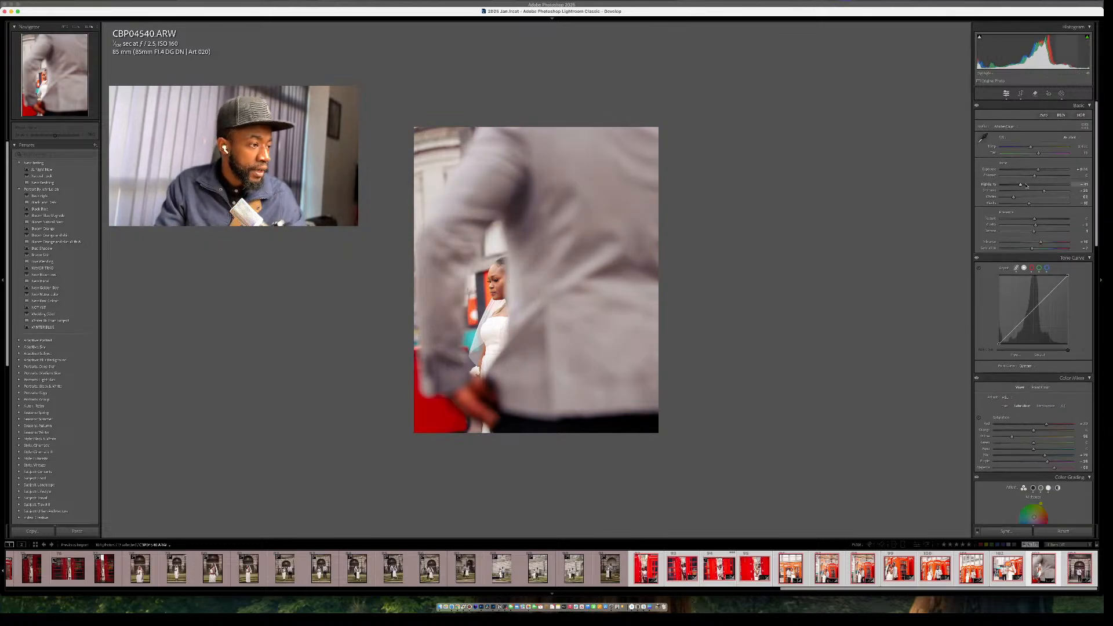
Lower the highlights of CBP04540.ARW, compare before and after, and make its white balance slightly cooler.
{"action": "left_click_drag", "start_coordinate": [1026, 185], "coordinate": [1015, 188]}
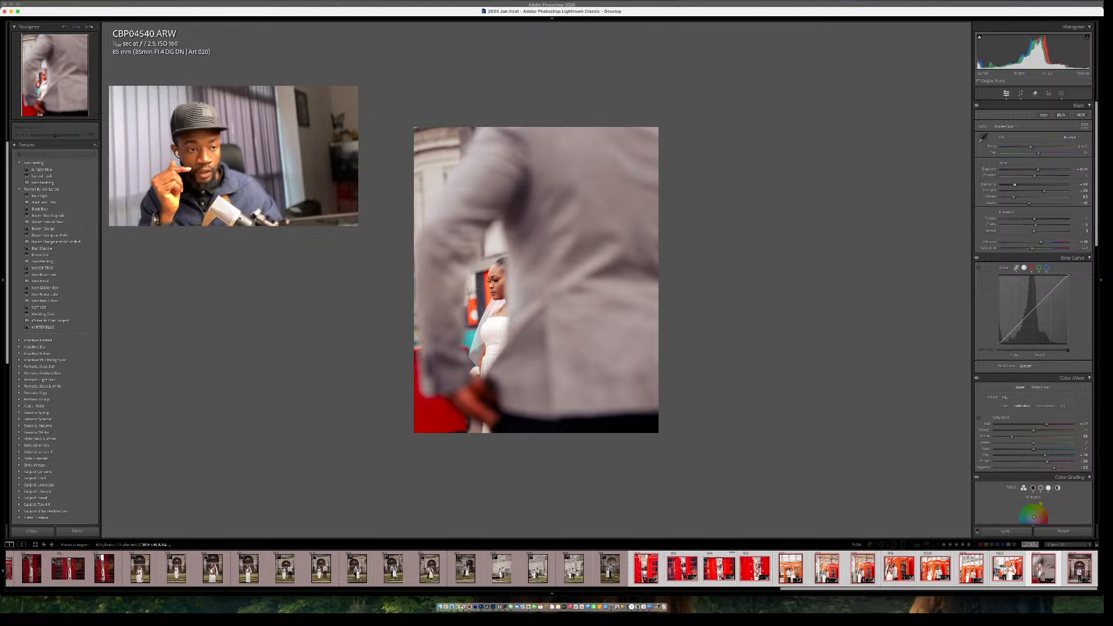
{"action": "key", "text": "backslash"}
{"action": "key", "text": "backslash"}
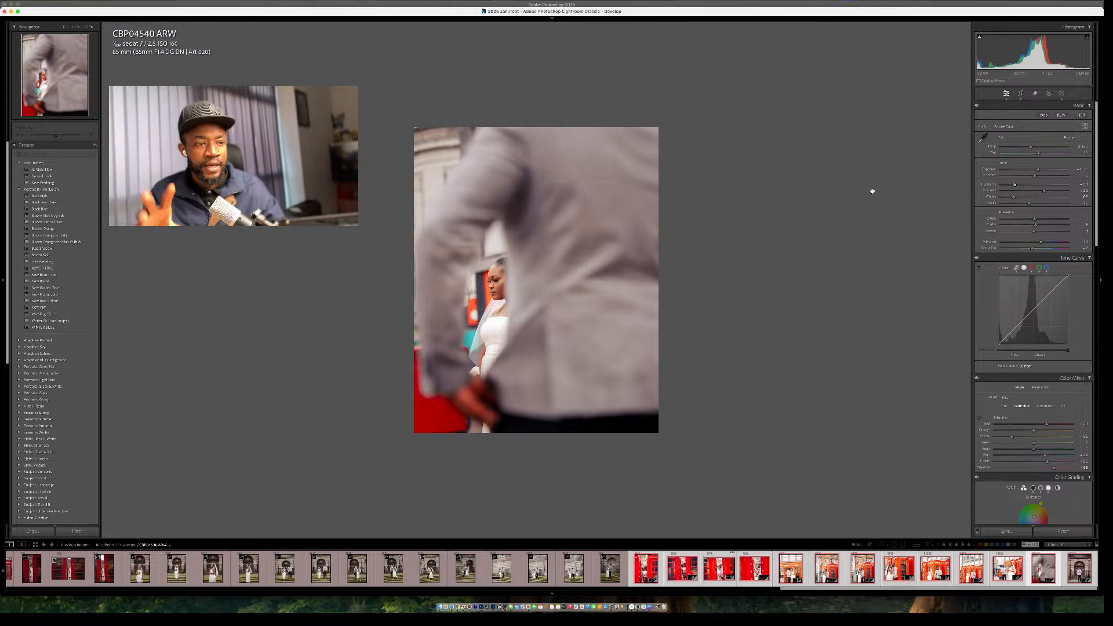
{"action": "left_click_drag", "start_coordinate": [1015, 185], "coordinate": [1012, 186]}
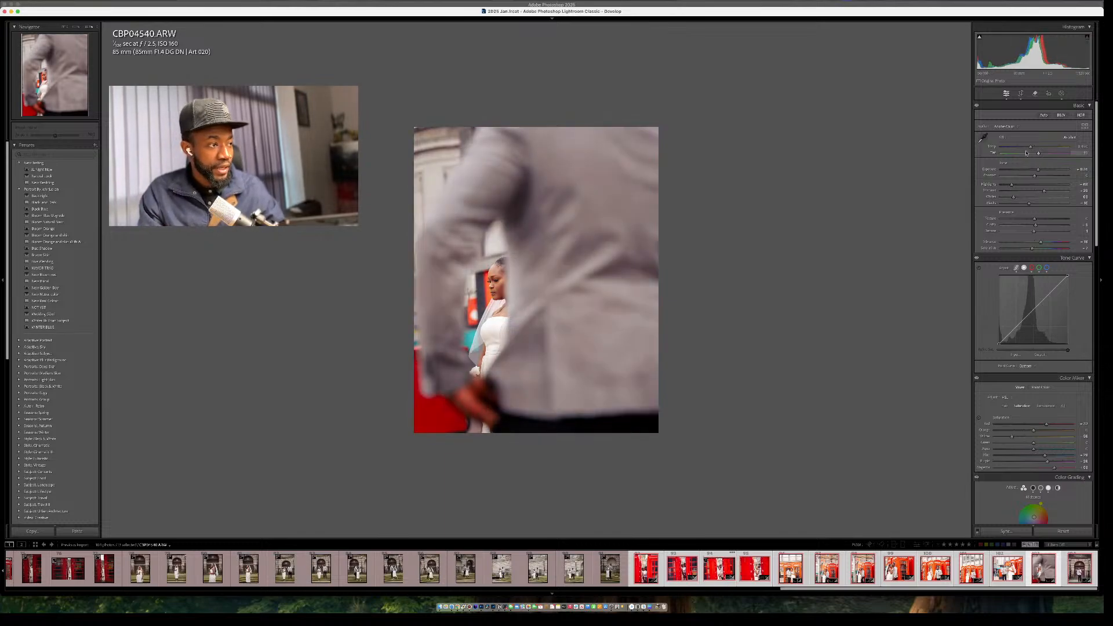
{"action": "left_click_drag", "start_coordinate": [1029, 146], "coordinate": [1026, 148]}
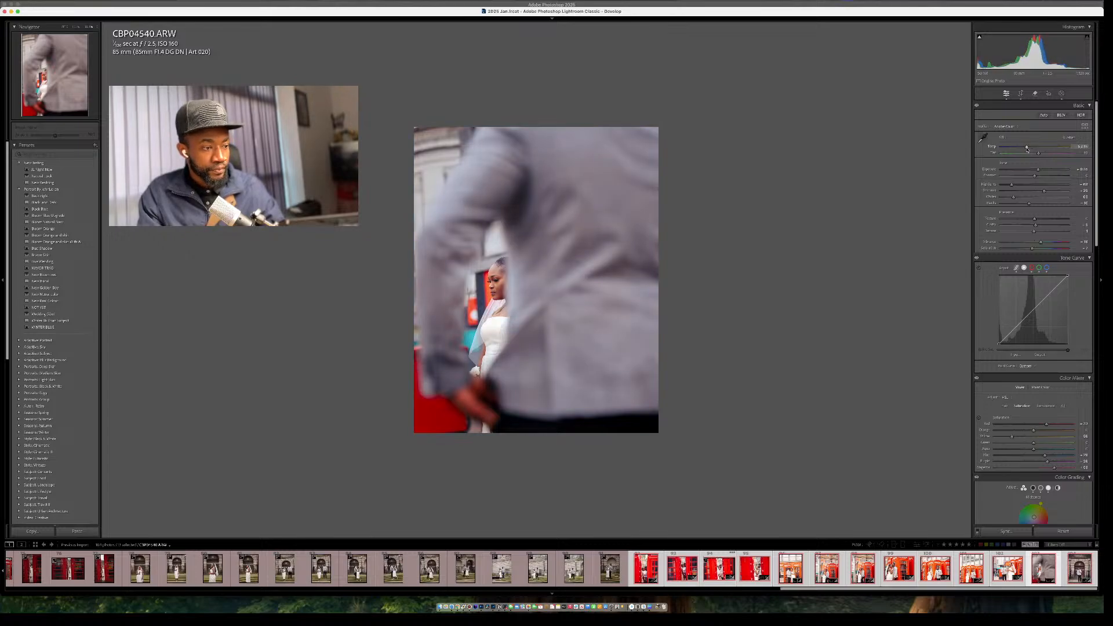
On CBP04535.ARW, lower the exposure, raise the shadows strongly and reduce the highlights slightly.
{"action": "left_click", "coordinate": [1007, 567]}
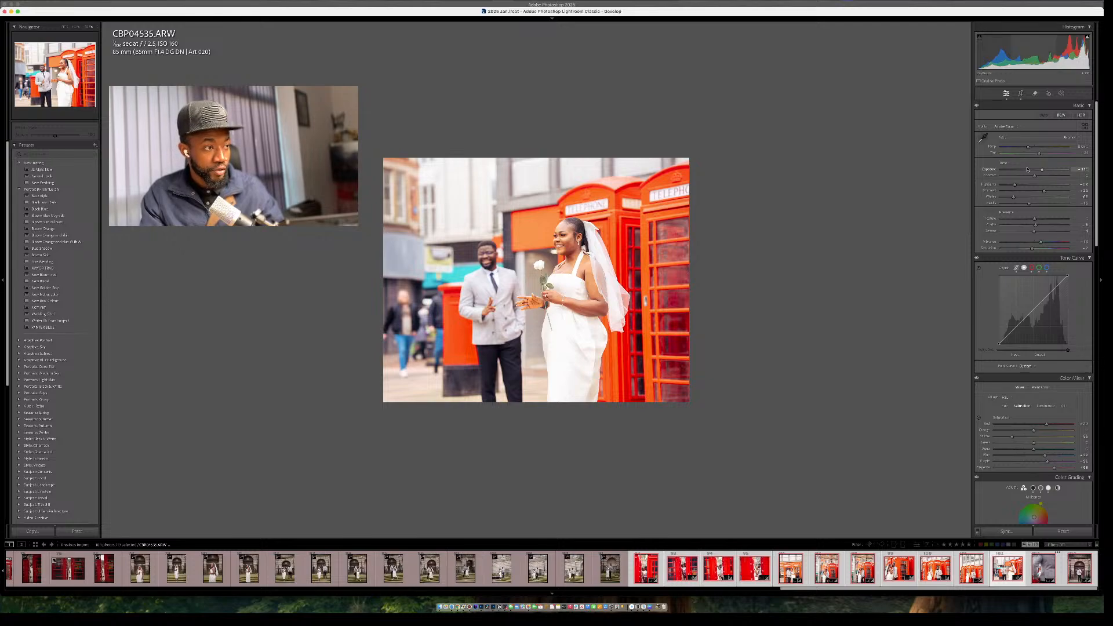
{"action": "left_click_drag", "start_coordinate": [1040, 169], "coordinate": [1035, 171]}
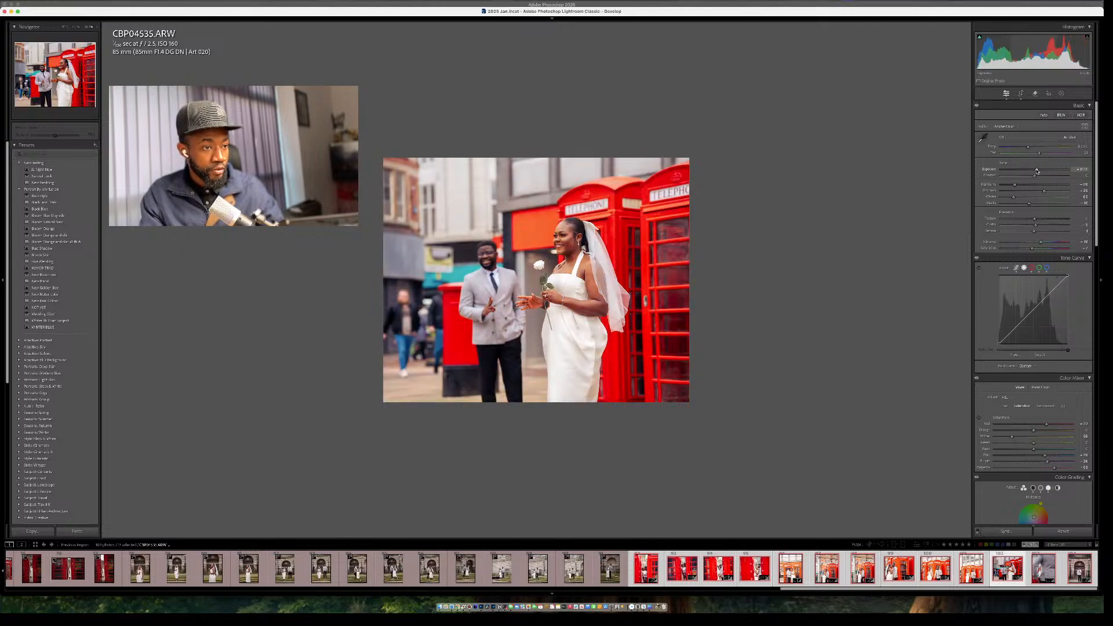
{"action": "left_click", "coordinate": [1055, 192]}
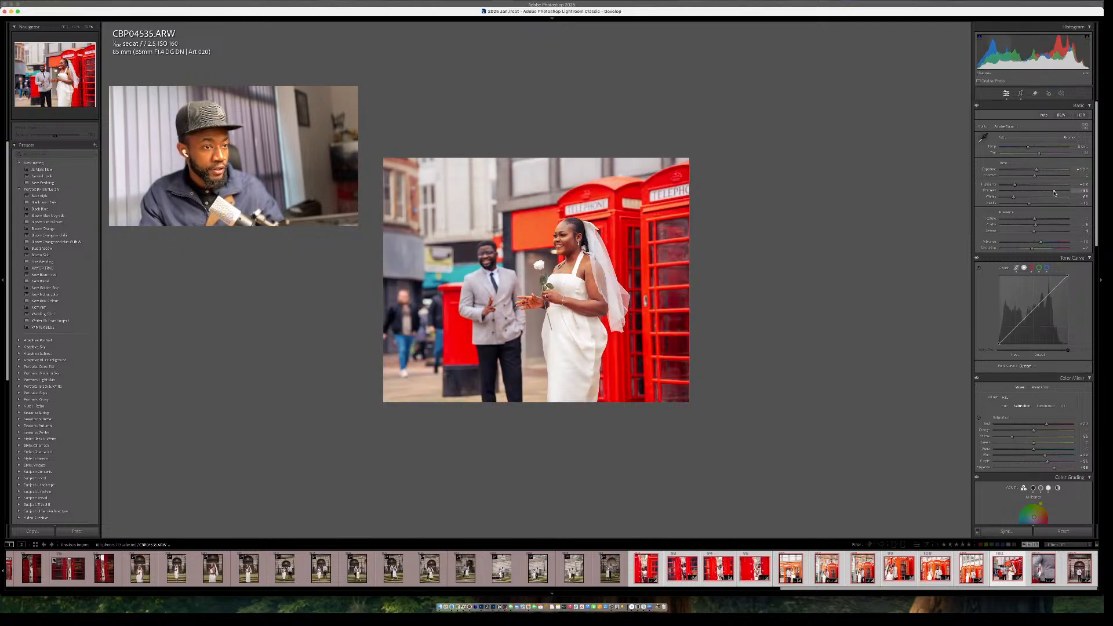
{"action": "left_click_drag", "start_coordinate": [1056, 193], "coordinate": [1065, 193]}
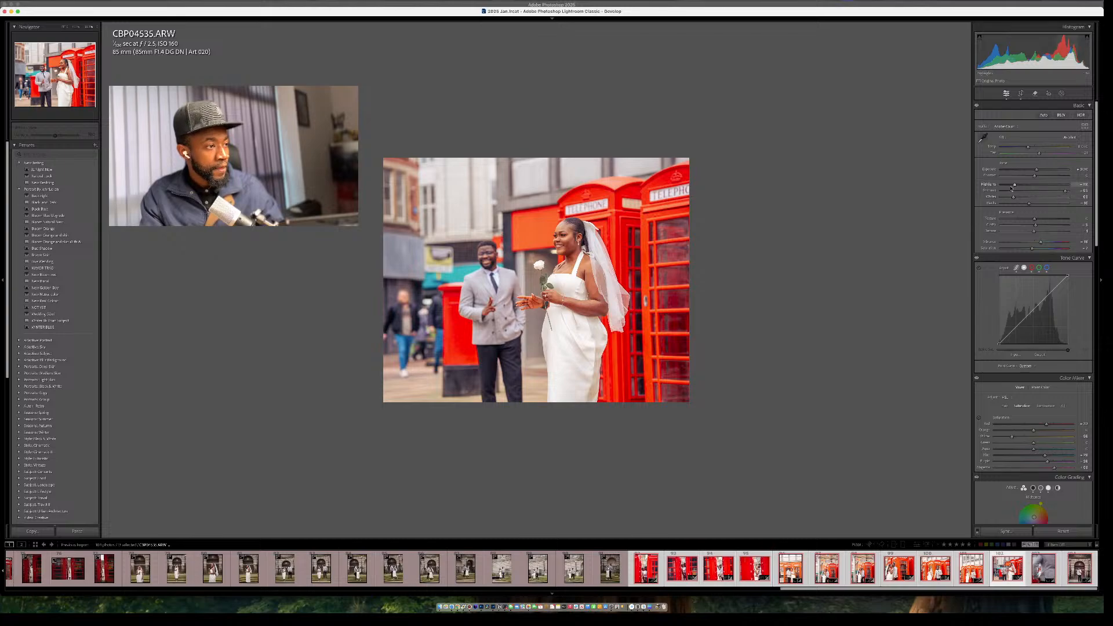
{"action": "left_click_drag", "start_coordinate": [1014, 184], "coordinate": [1010, 185]}
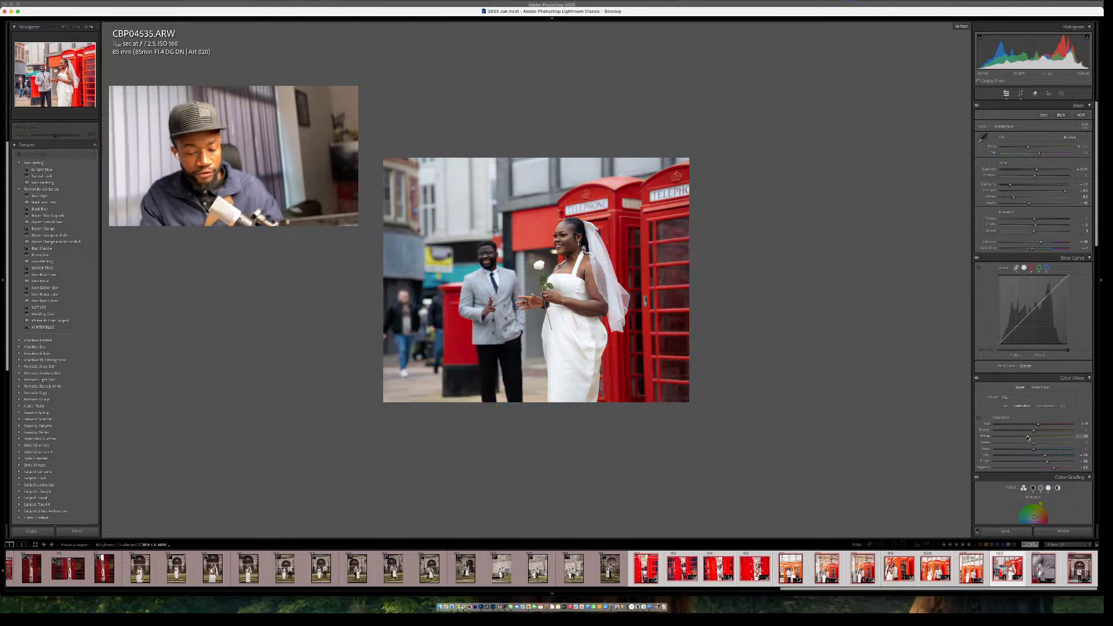
In the Color Mixer, lower the red luminance slightly and reduce the purple and magenta saturation.
{"action": "left_click", "coordinate": [1045, 406]}
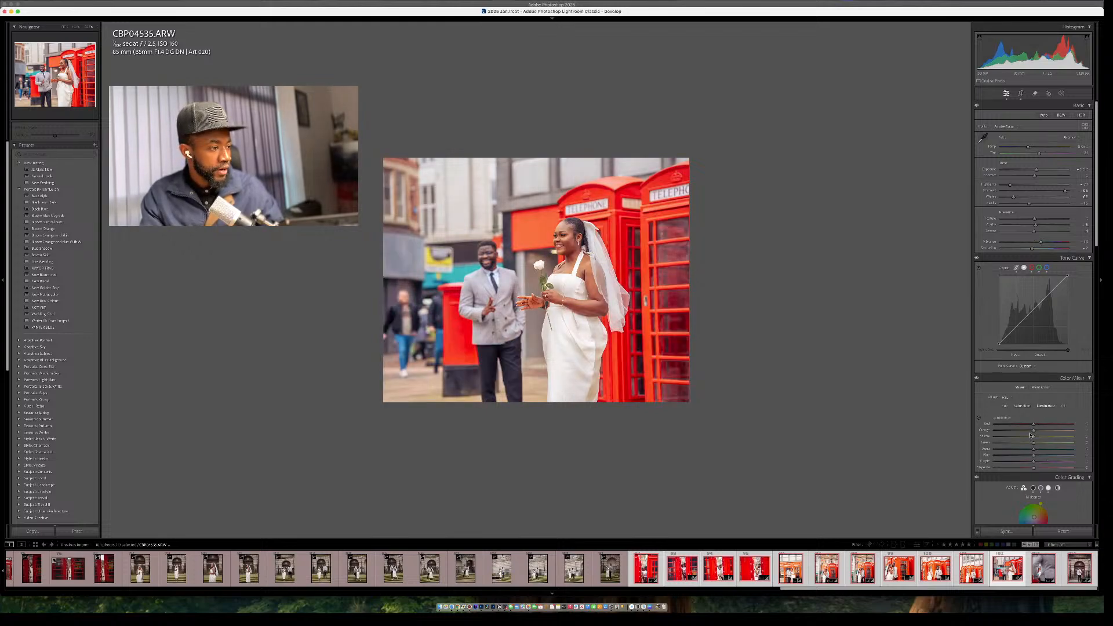
{"action": "left_click_drag", "start_coordinate": [1032, 423], "coordinate": [1025, 425]}
{"action": "left_click", "coordinate": [1022, 406]}
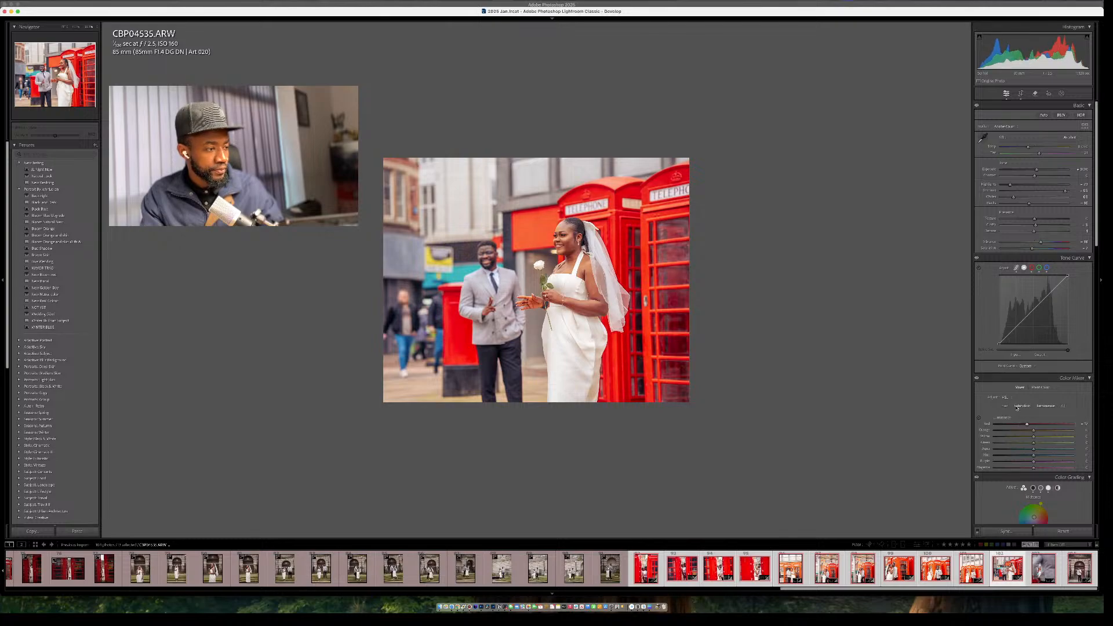
{"action": "left_click_drag", "start_coordinate": [1041, 467], "coordinate": [1039, 464]}
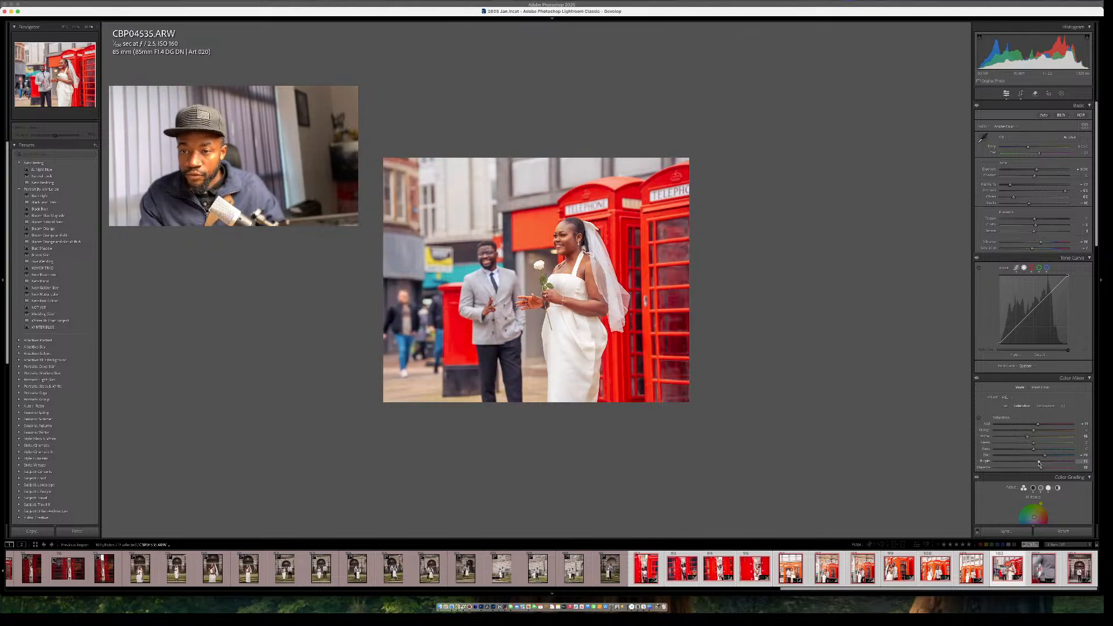
Compare CBP04535.ARW before and after, and cool its white balance slightly.
{"action": "key", "text": "backslash"}
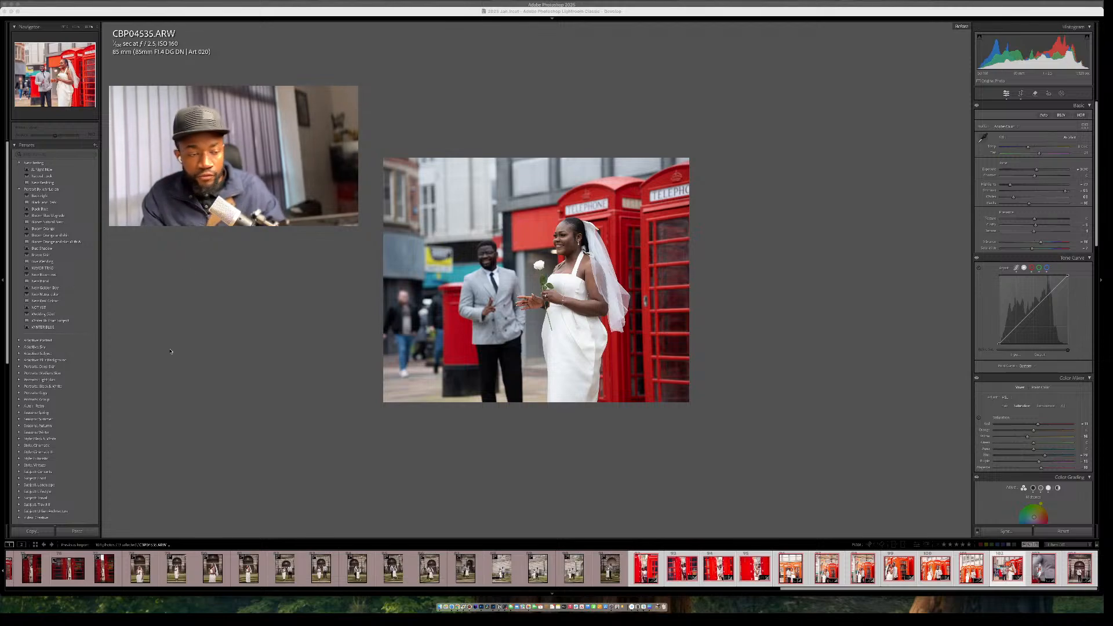
{"action": "left_click", "coordinate": [586, 301]}
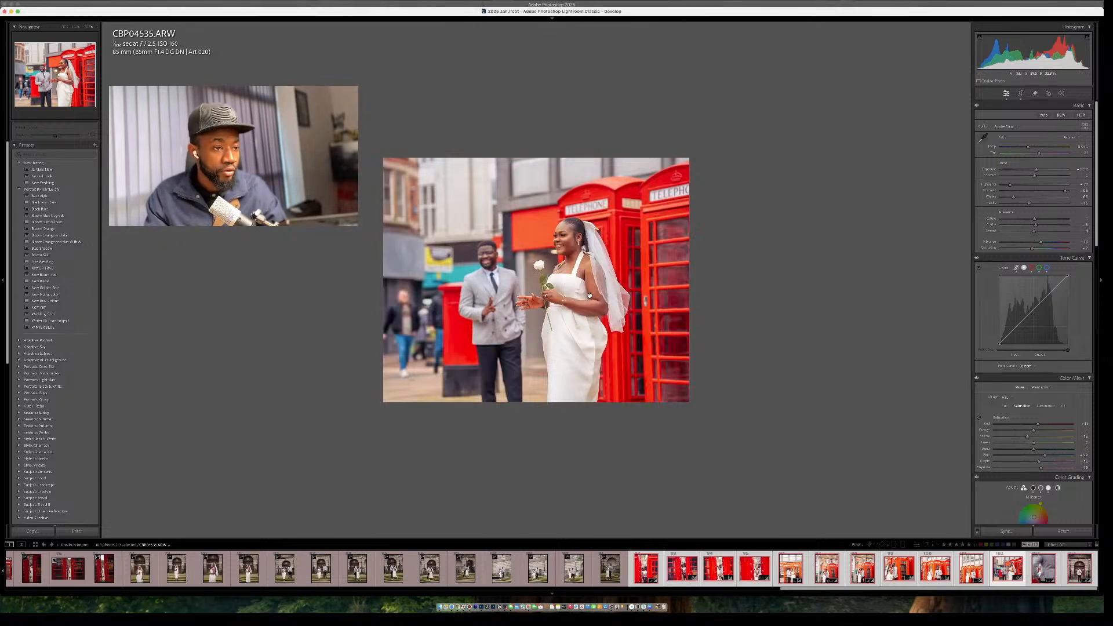
{"action": "left_click_drag", "start_coordinate": [1027, 147], "coordinate": [1023, 148]}
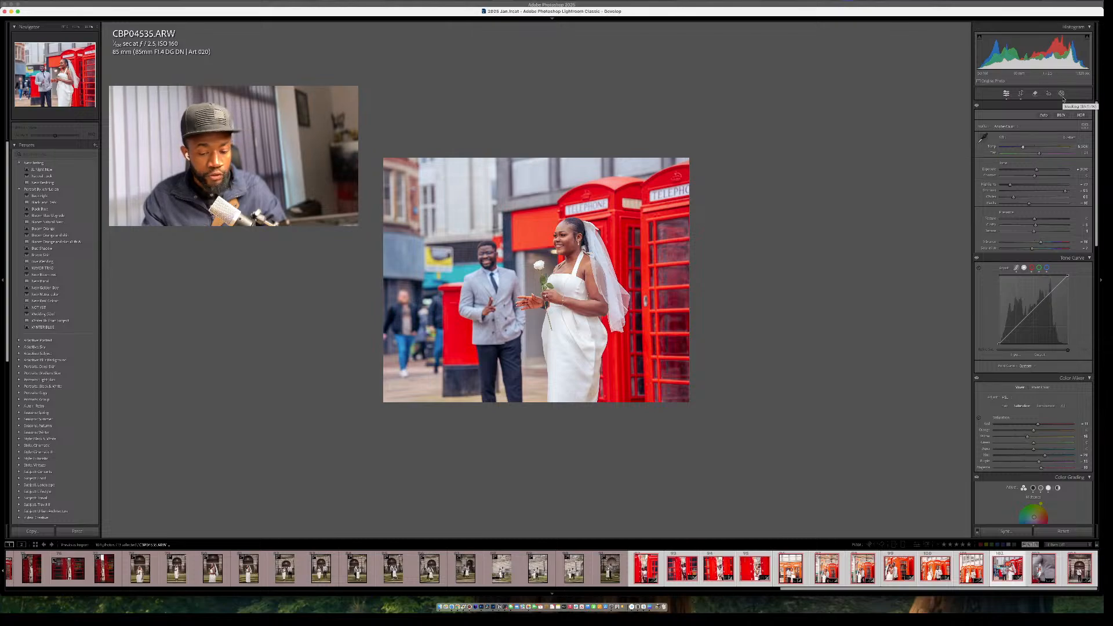
Add a linear gradient mask from the photo's left edge to between the couple and lower its exposure slightly.
{"action": "left_click", "coordinate": [1062, 94]}
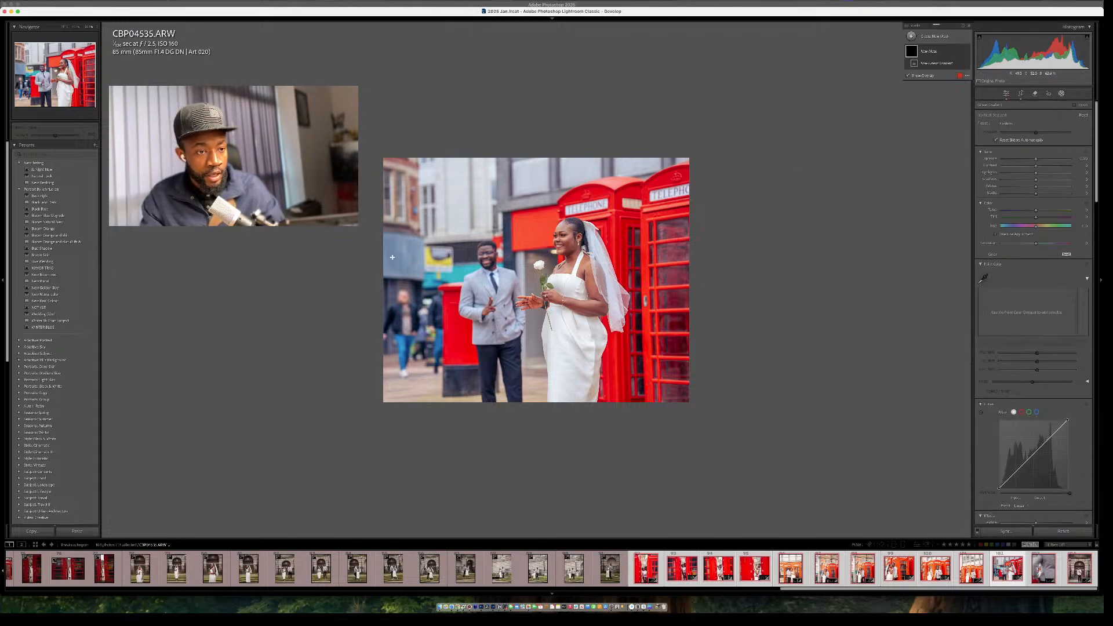
{"action": "left_click_drag", "start_coordinate": [388, 255], "coordinate": [527, 262]}
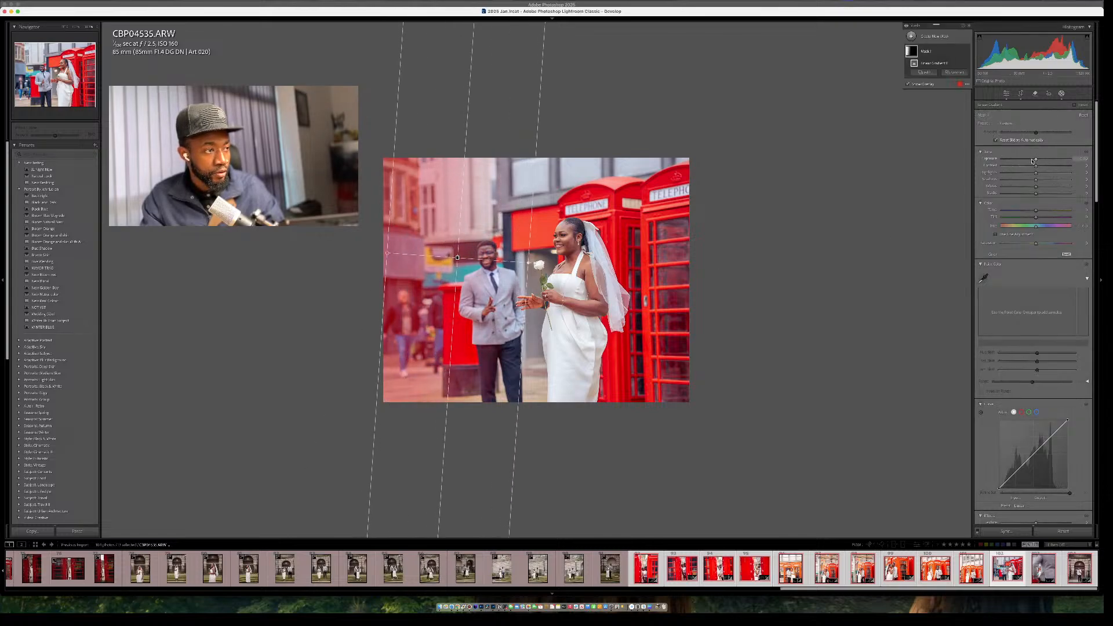
{"action": "left_click_drag", "start_coordinate": [1032, 160], "coordinate": [1030, 160]}
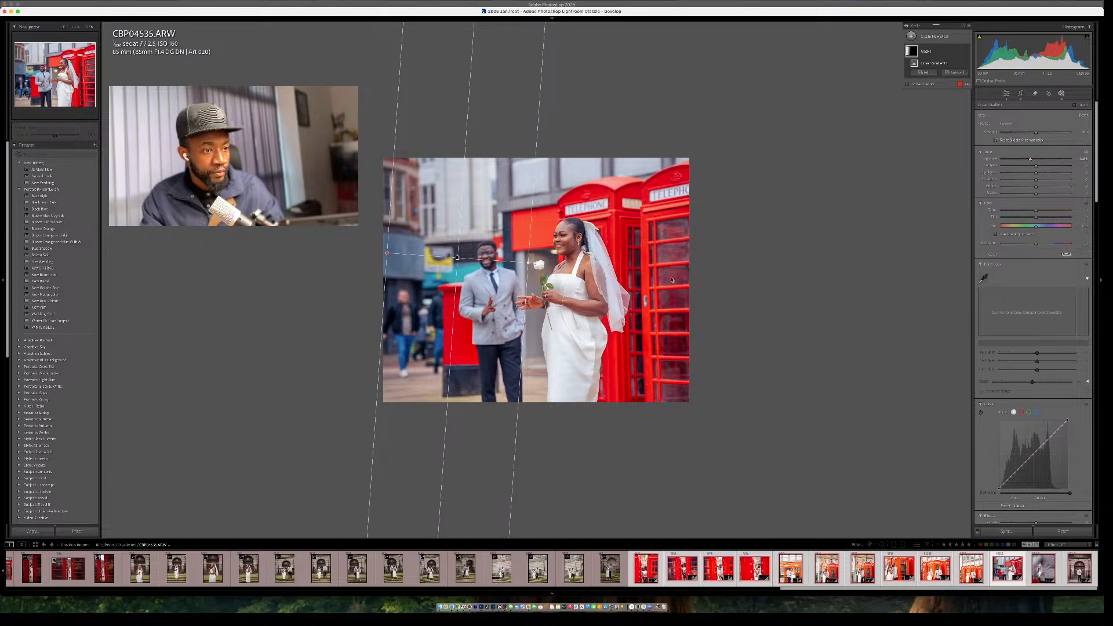
Add a second linear gradient mask over the telephone boxes behind the bride and lower its exposure and highlights slightly.
{"action": "key", "text": "m"}
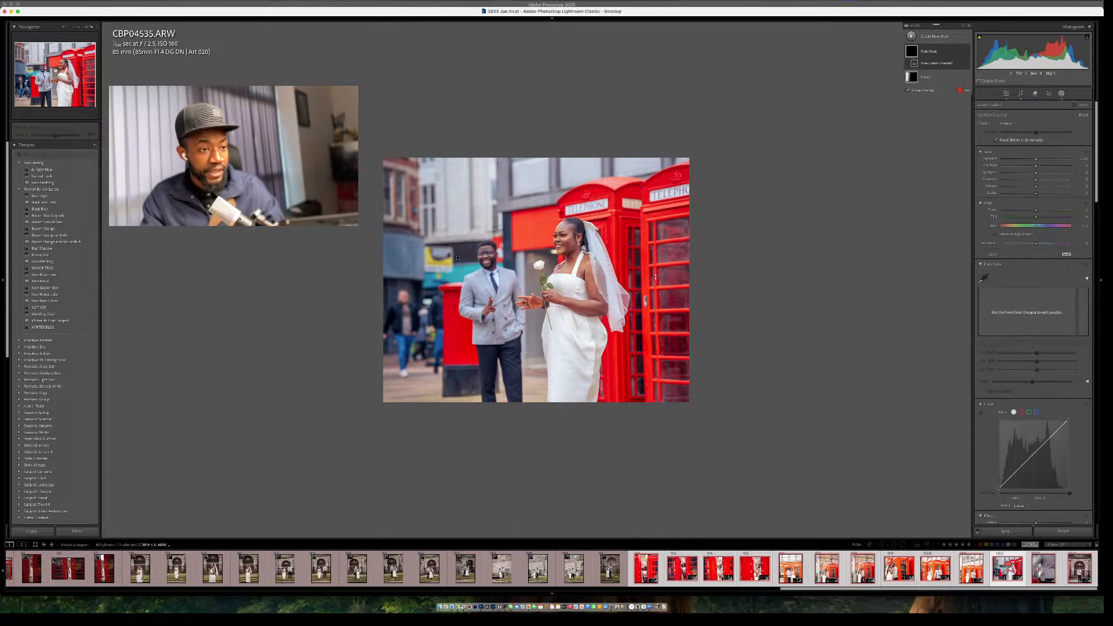
{"action": "left_click_drag", "start_coordinate": [584, 284], "coordinate": [680, 278]}
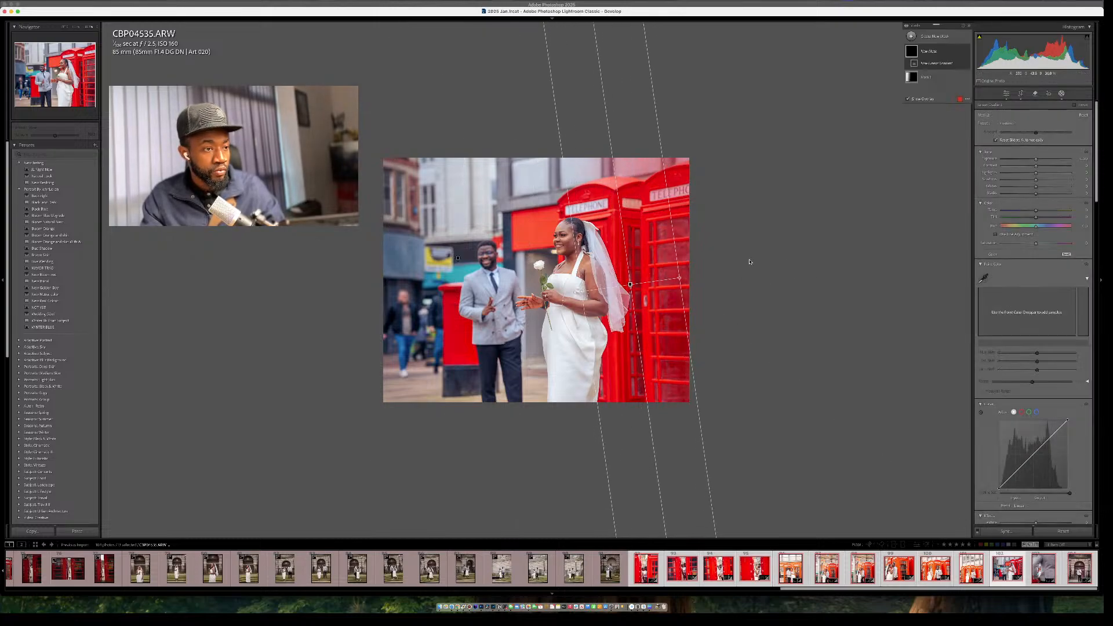
{"action": "left_click_drag", "start_coordinate": [1032, 159], "coordinate": [1022, 174]}
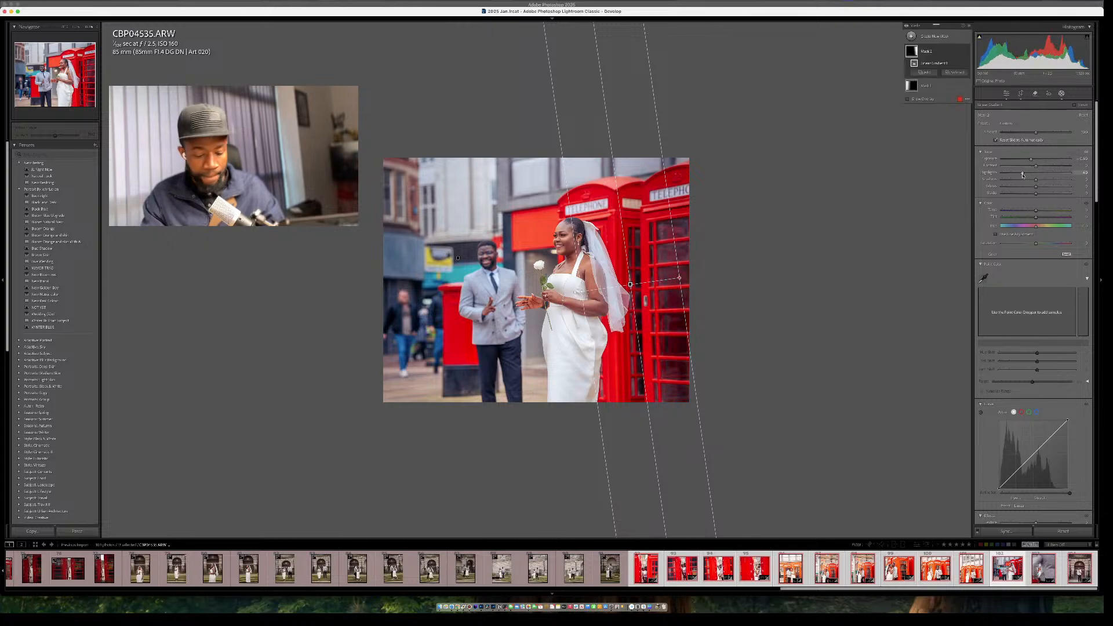
{"action": "key", "text": "shift+w"}
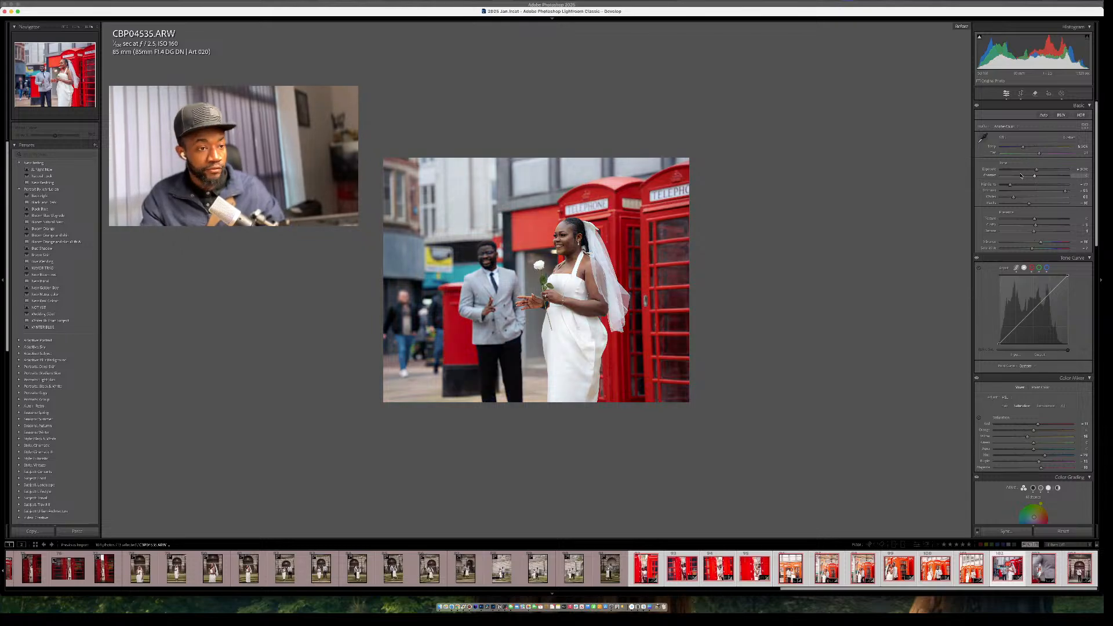
Compare the before and after versions of the telephone box photo repeatedly to judge the two side gradients.
{"action": "key", "text": "backslash"}
{"action": "key", "text": "backslash"}
{"action": "key", "text": "backslash"}
{"action": "key", "text": "backslash"}
{"action": "key", "text": "backslash"}
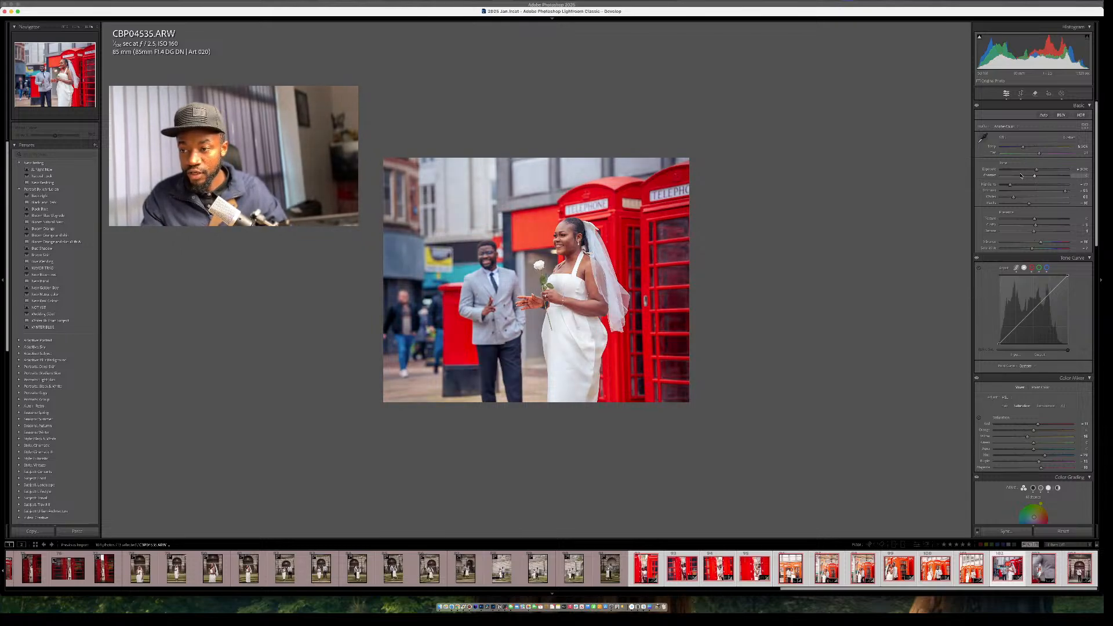
{"action": "key", "text": "backslash"}
{"action": "key", "text": "backslash"}
{"action": "key", "text": "backslash"}
{"action": "key", "text": "backslash"}
{"action": "key", "text": "backslash"}
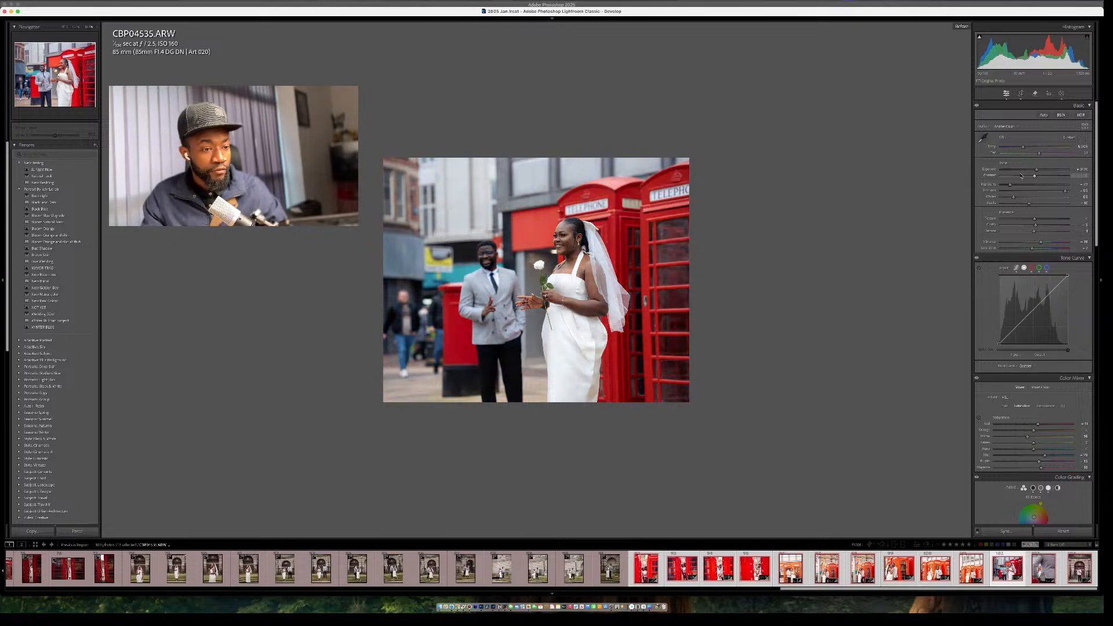
{"action": "key", "text": "backslash"}
Add a third linear gradient mask rising from the photo's lower edge and lower its exposure slightly.
{"action": "key", "text": "shift+w"}
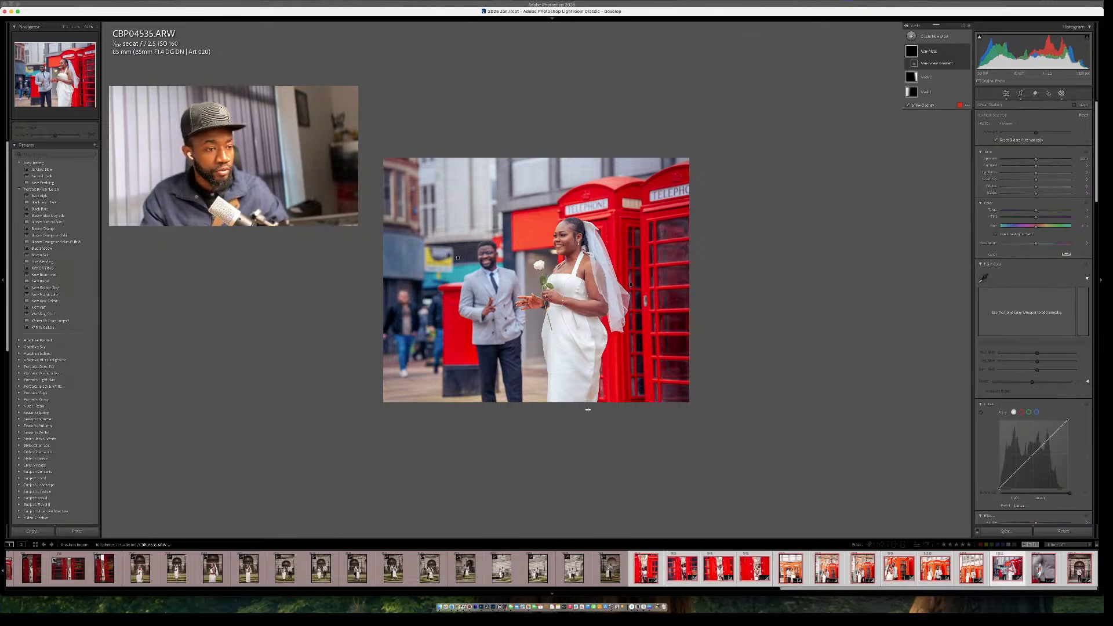
{"action": "left_click_drag", "start_coordinate": [587, 409], "coordinate": [542, 341]}
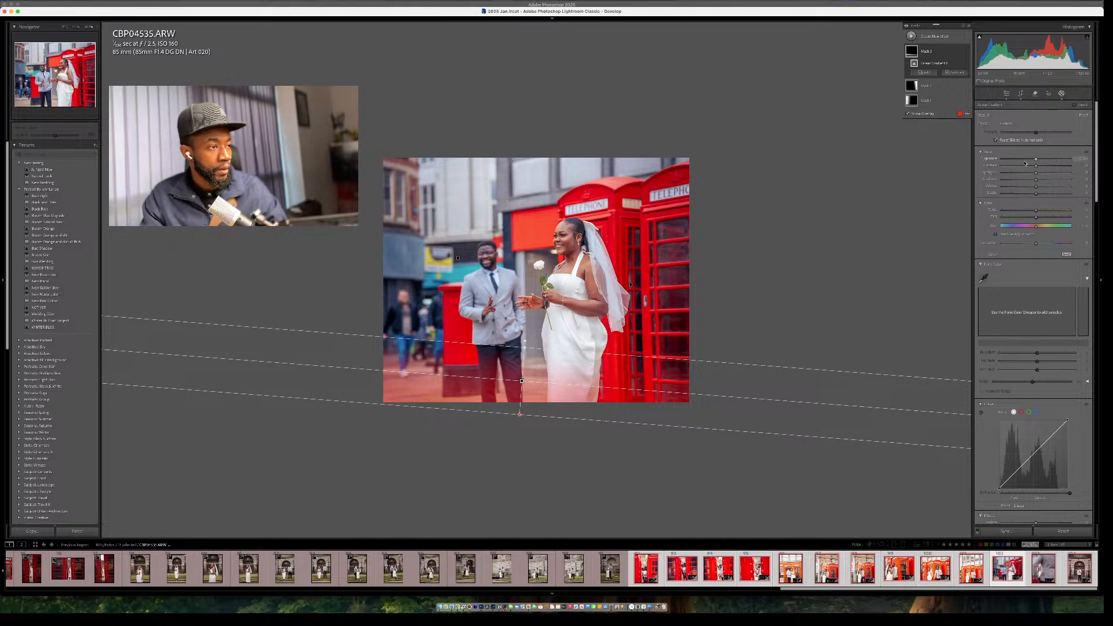
{"action": "left_click_drag", "start_coordinate": [1036, 159], "coordinate": [1031, 160]}
{"action": "key", "text": "shift+w"}
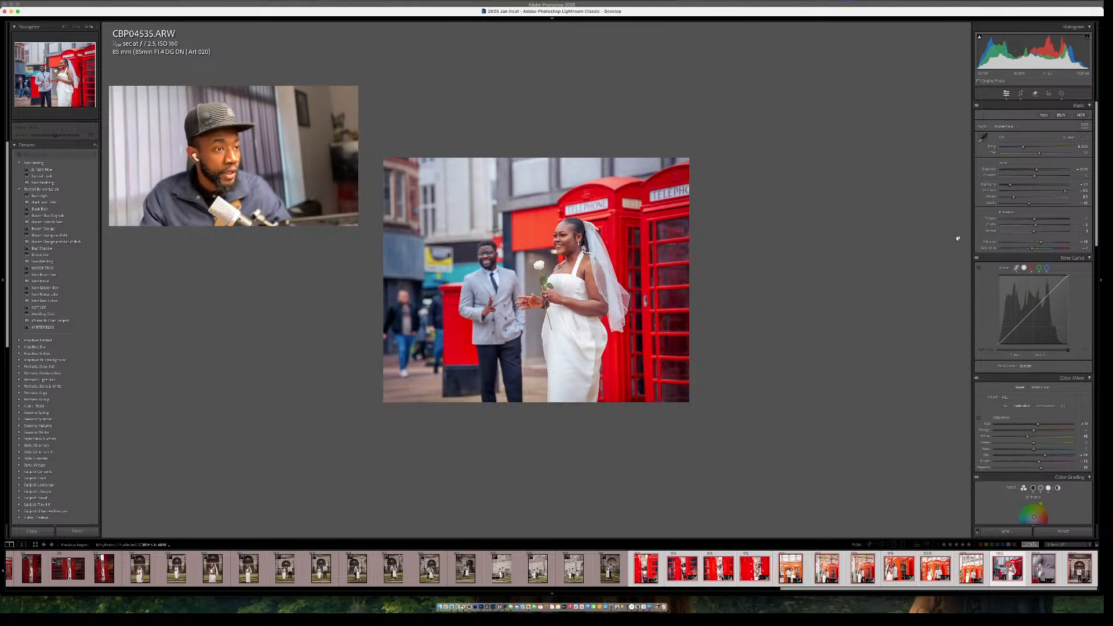
Compare CBP04535.ARW before and after, and open CBP04513.ARW, the couple holding hands by the telephone boxes.
{"action": "key", "text": "backslash"}
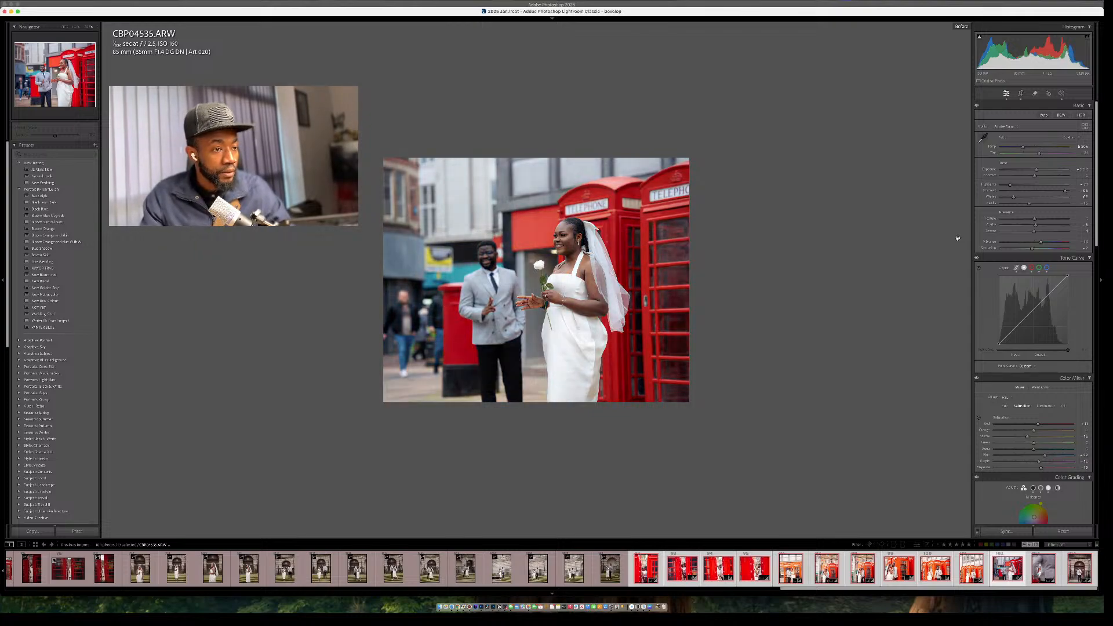
{"action": "key", "text": "backslash"}
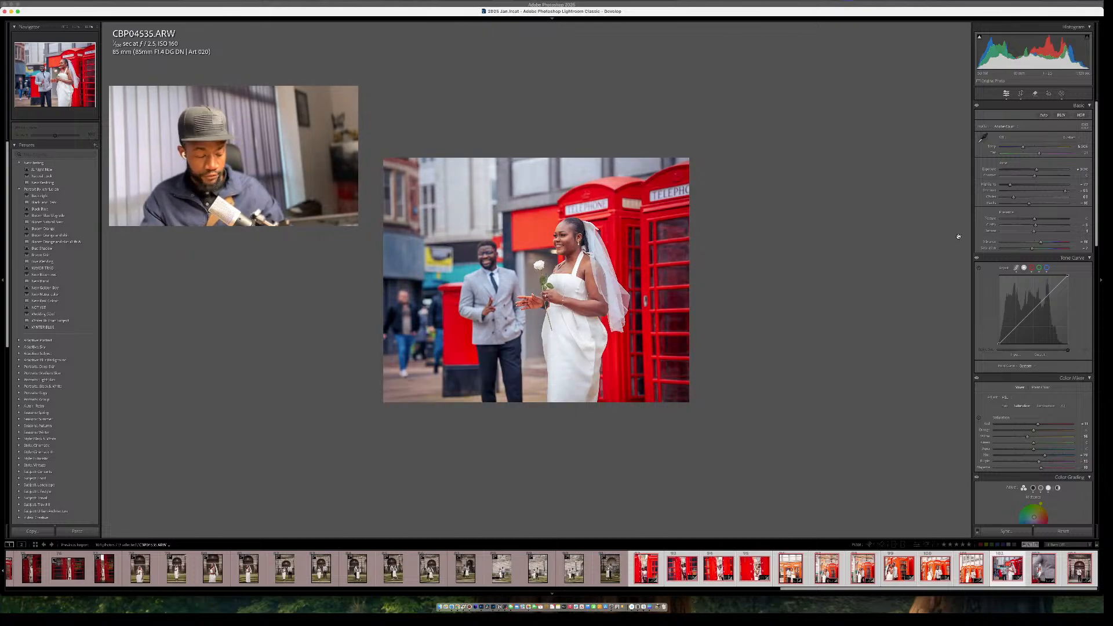
{"action": "key", "text": "Right"}
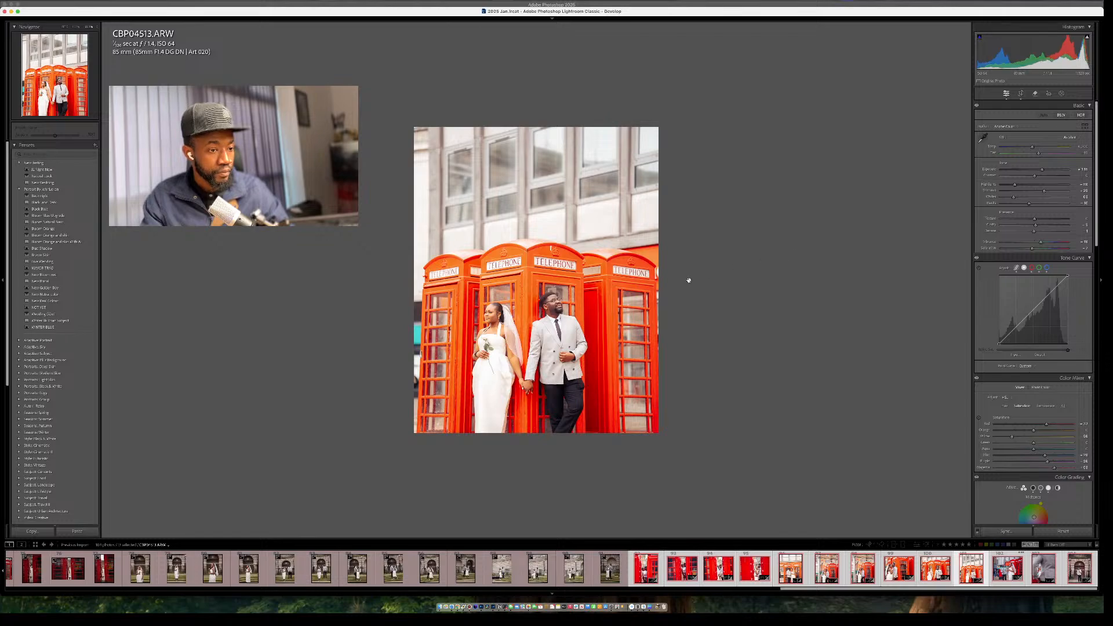
Reposition the photo within its crop to include the couple's feet and pavement, and rotate it slightly to straighten the telephone boxes.
{"action": "key", "text": "r"}
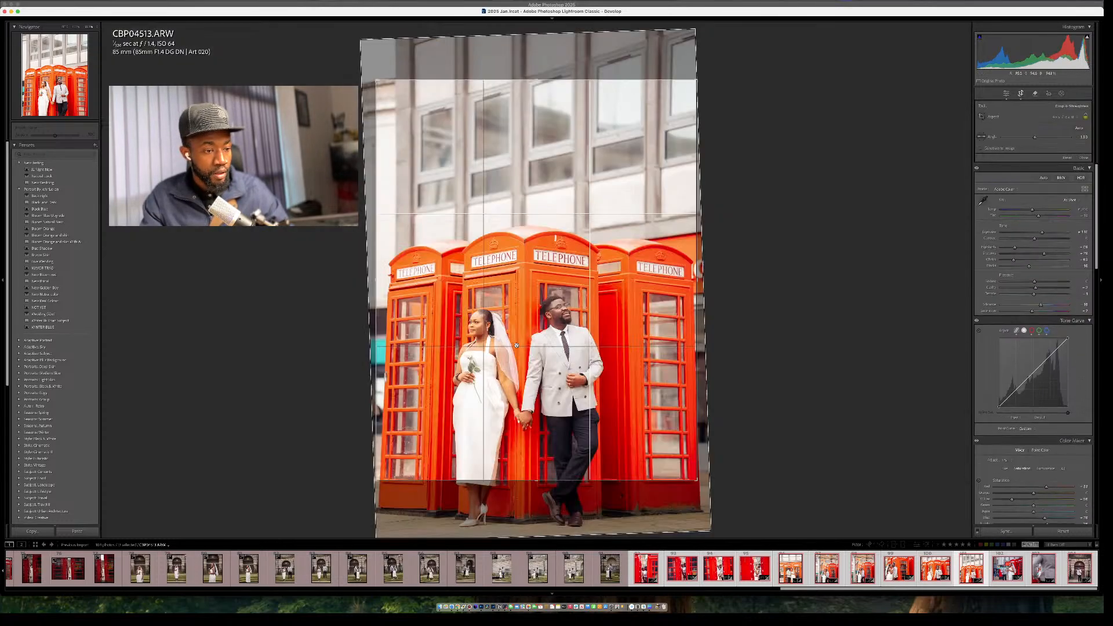
{"action": "left_click_drag", "start_coordinate": [515, 345], "coordinate": [535, 294]}
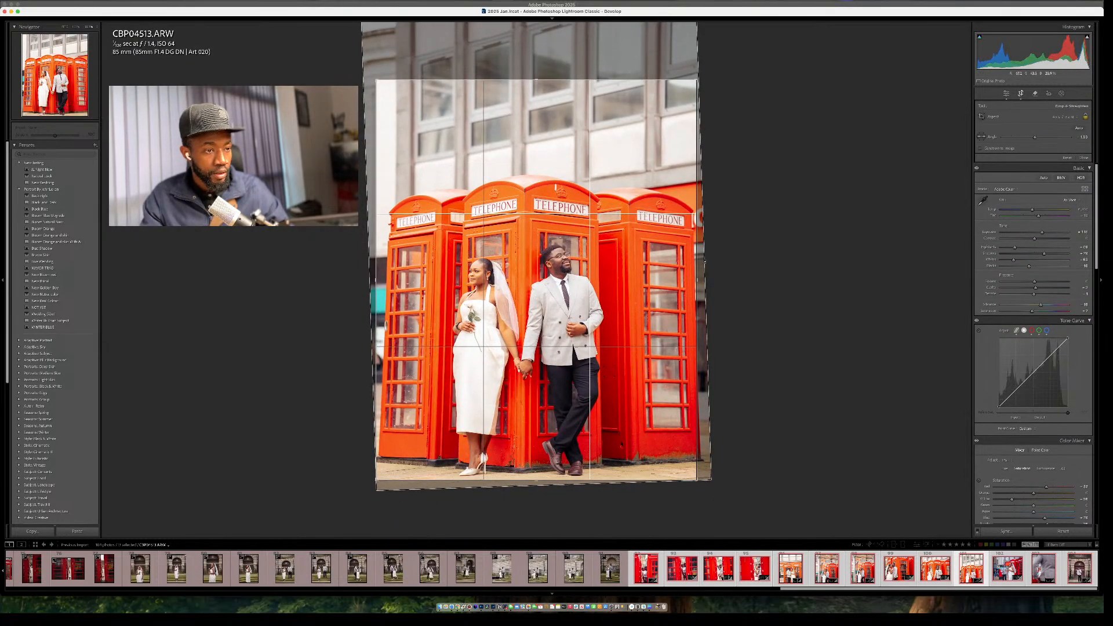
{"action": "left_click_drag", "start_coordinate": [728, 246], "coordinate": [728, 250]}
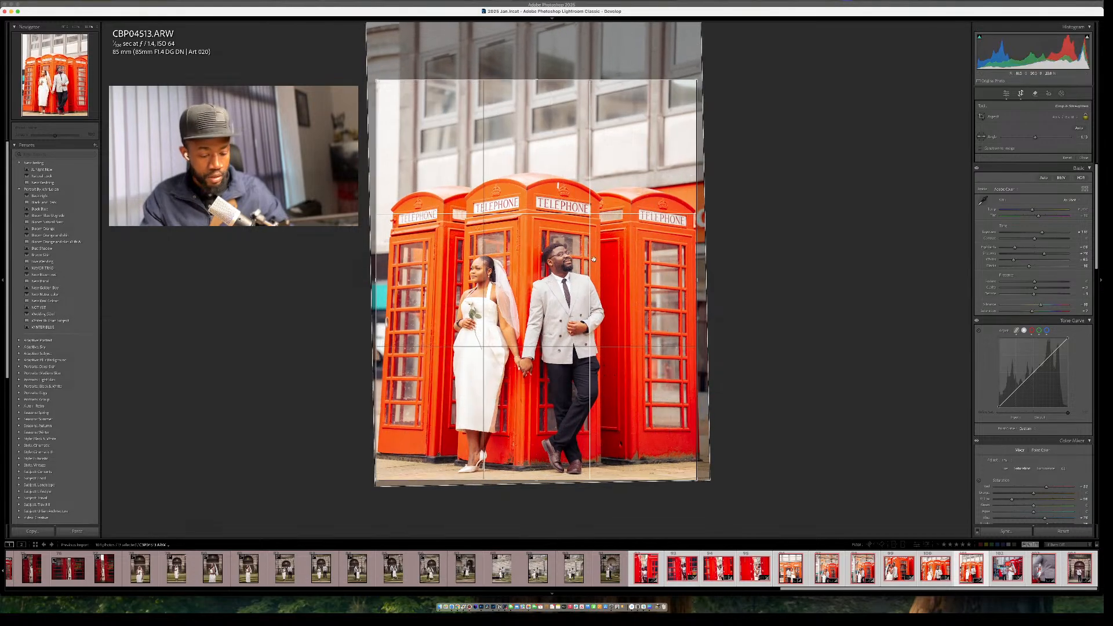
{"action": "key", "text": "Return"}
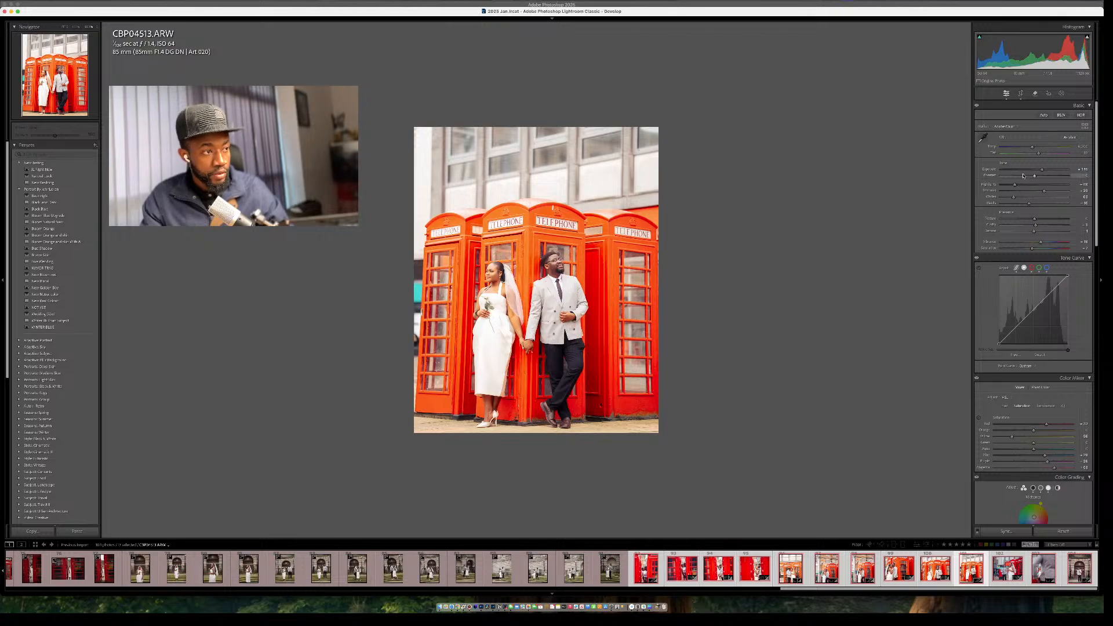
Lower the overall exposure until the telephone boxes turn deep red, and fine-tune the crop's rotation.
{"action": "left_click_drag", "start_coordinate": [1040, 170], "coordinate": [1035, 171]}
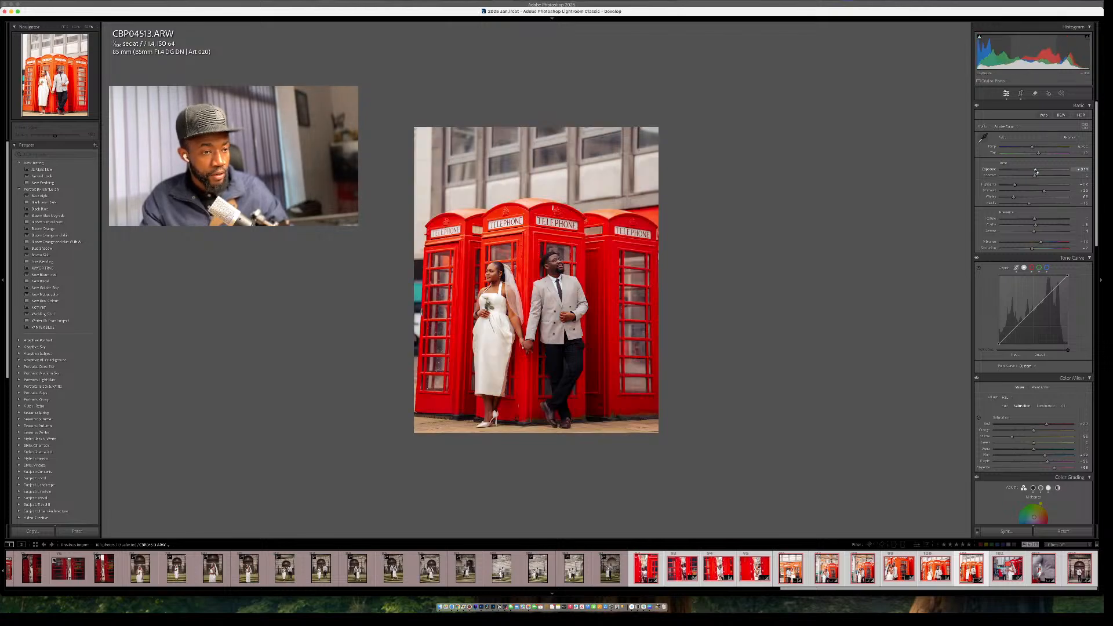
{"action": "key", "text": "r"}
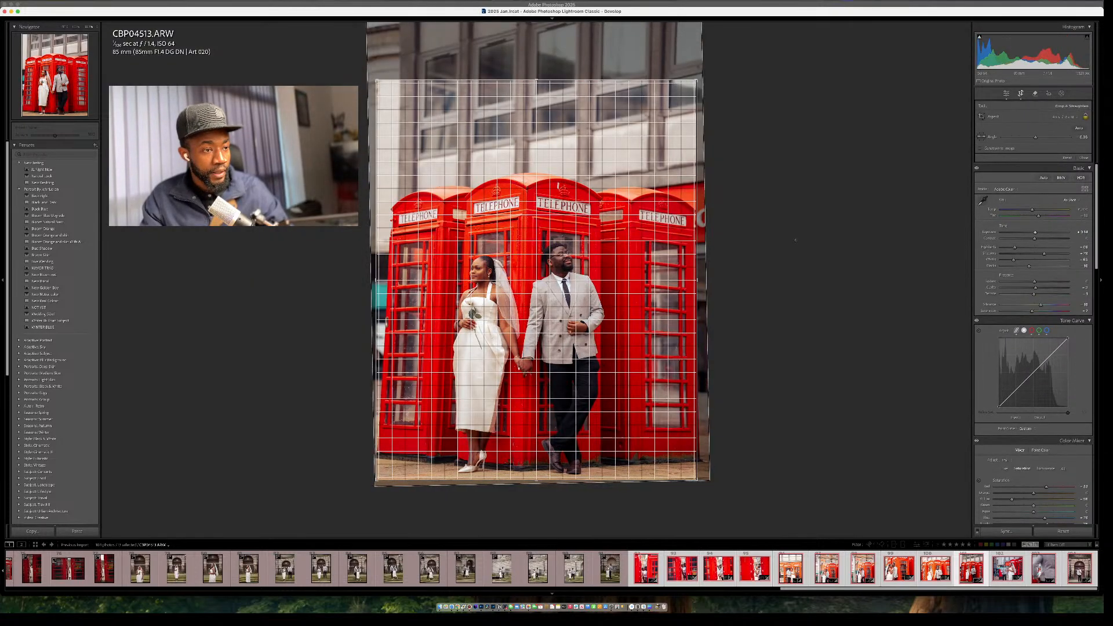
{"action": "left_click_drag", "start_coordinate": [794, 239], "coordinate": [797, 246]}
{"action": "key", "text": "Return"}
{"action": "key", "text": "r"}
{"action": "key", "text": "Return"}
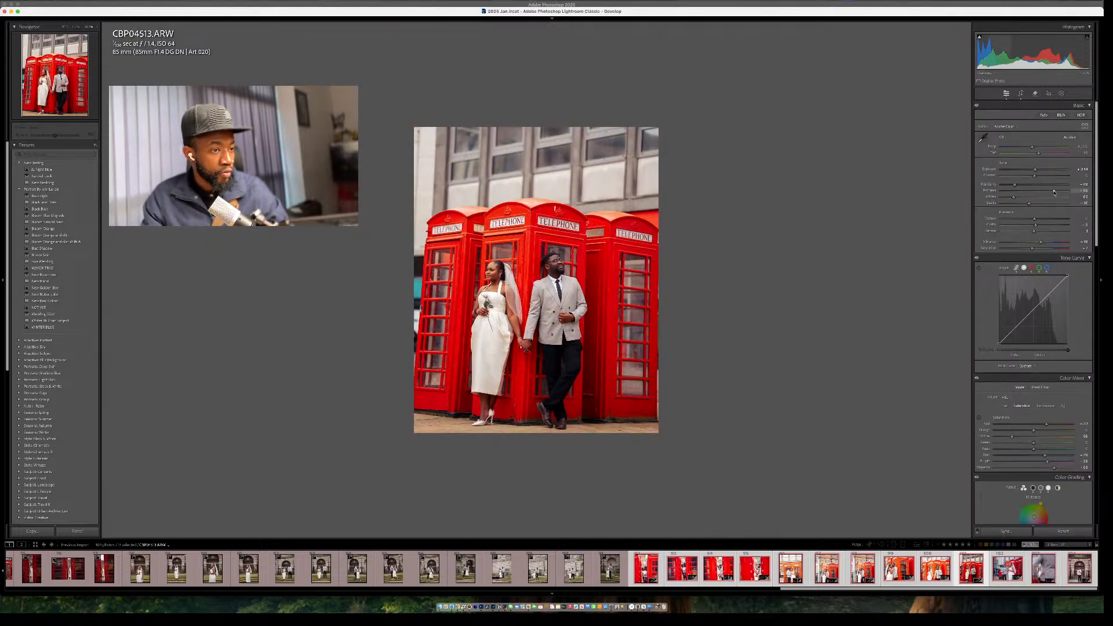
Raise the shadows and cool the white balance by sampling a neutral from the bride's white dress.
{"action": "left_click_drag", "start_coordinate": [1054, 193], "coordinate": [1056, 194]}
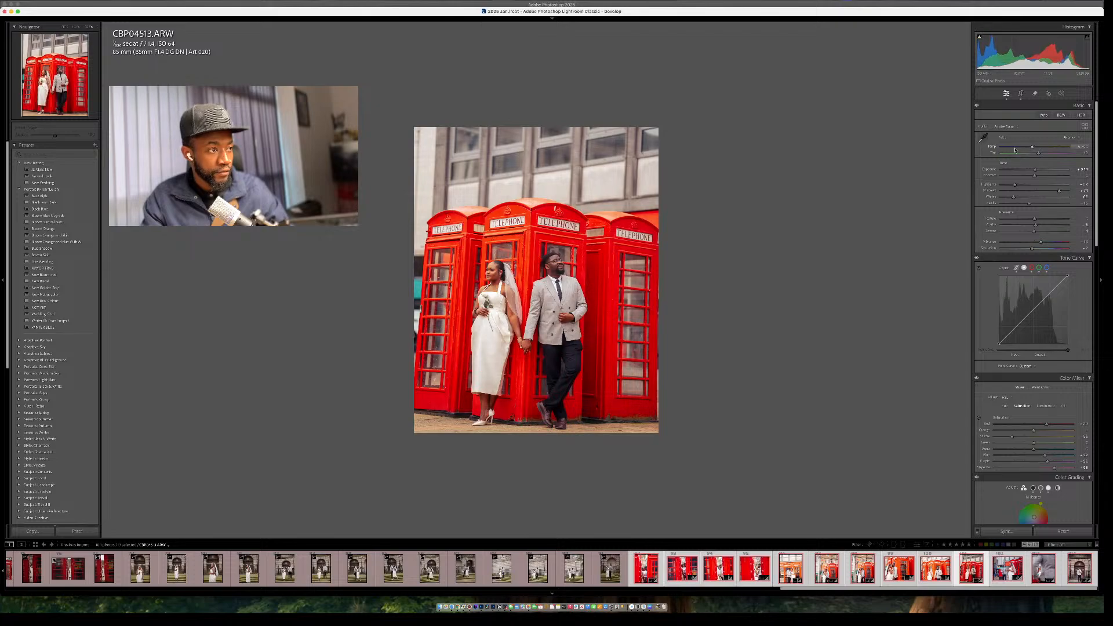
{"action": "left_click", "coordinate": [983, 138]}
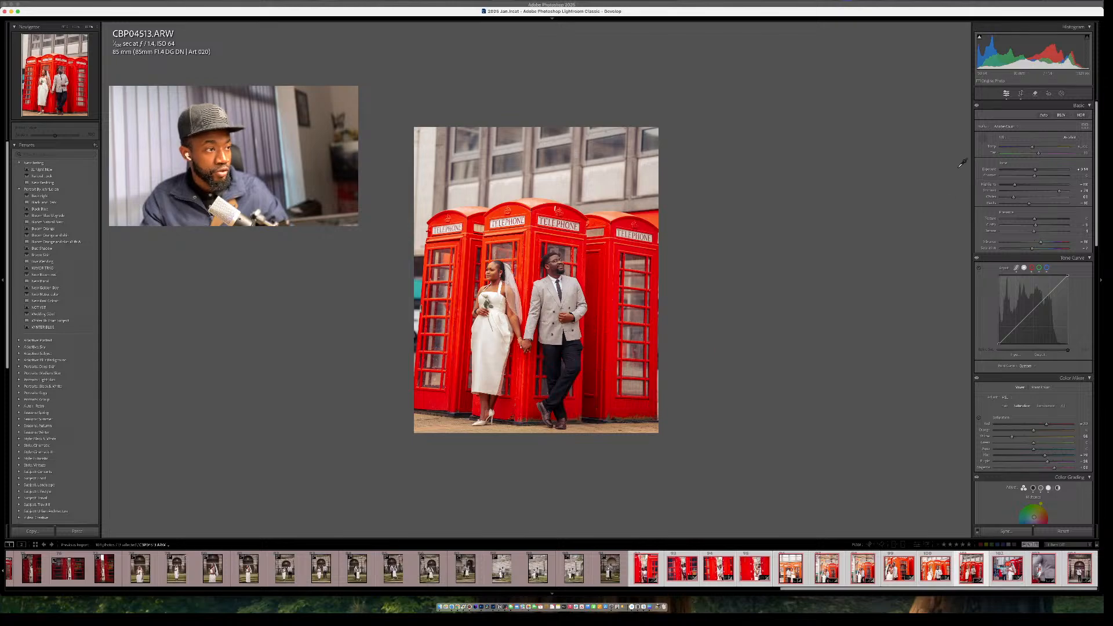
{"action": "left_click", "coordinate": [498, 346]}
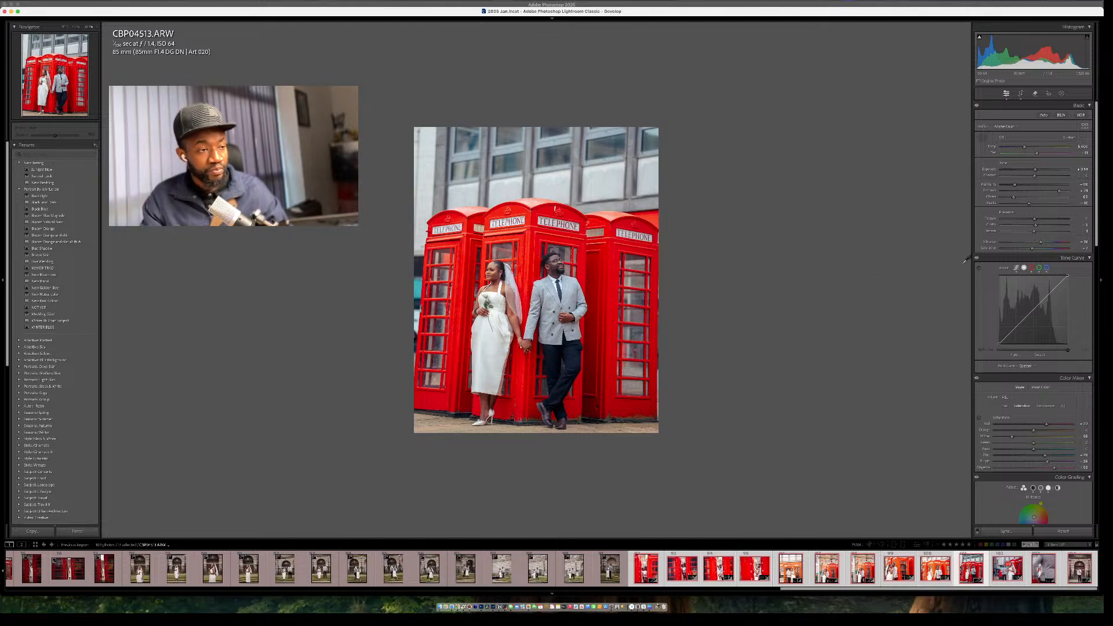
{"action": "left_click", "coordinate": [982, 138]}
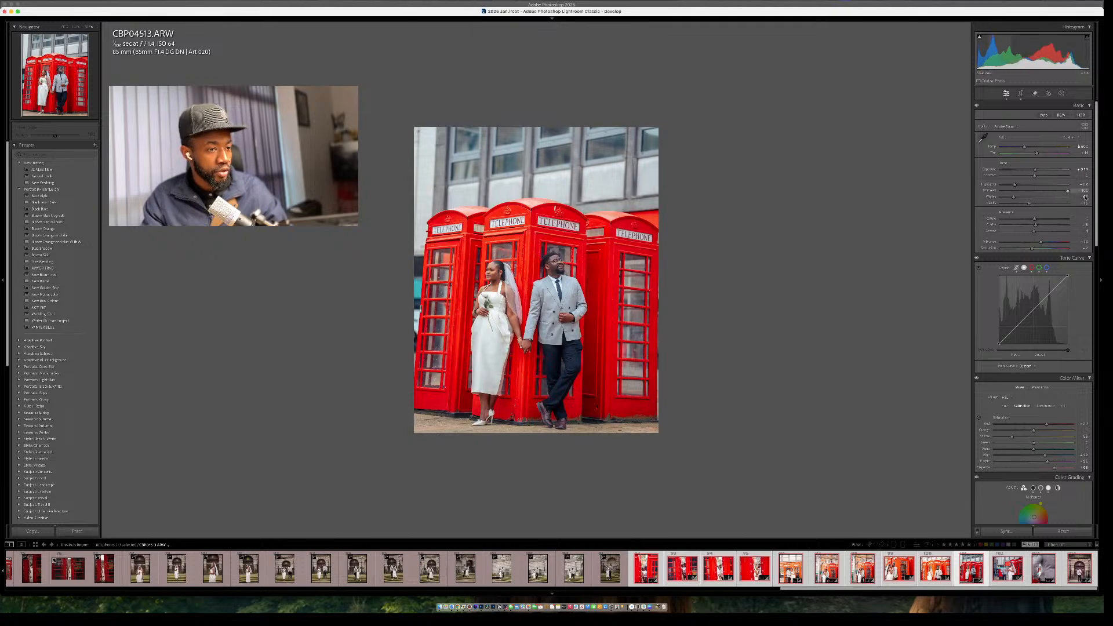
Set the whites and blacks to their automatic values and lower the highlights further.
{"action": "double_click", "coordinate": [1028, 204], "text": "shift"}
{"action": "double_click", "coordinate": [1016, 198], "text": "shift"}
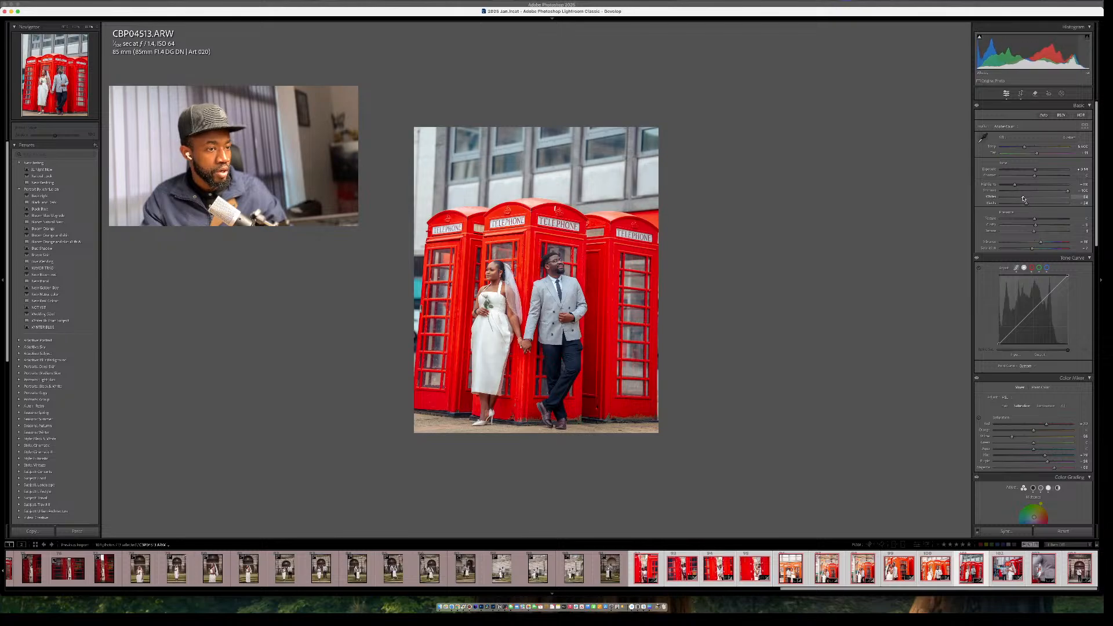
{"action": "left_click", "coordinate": [1009, 185]}
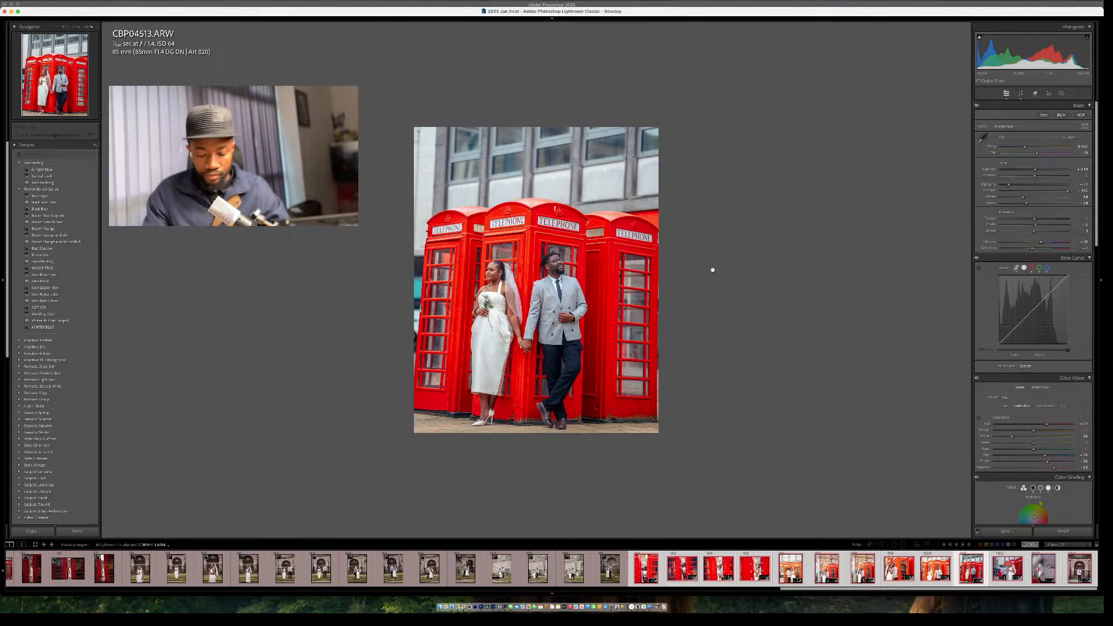
Check the telephone boxes' alignment against the crop grid and reduce the shadows slightly.
{"action": "key", "text": "r"}
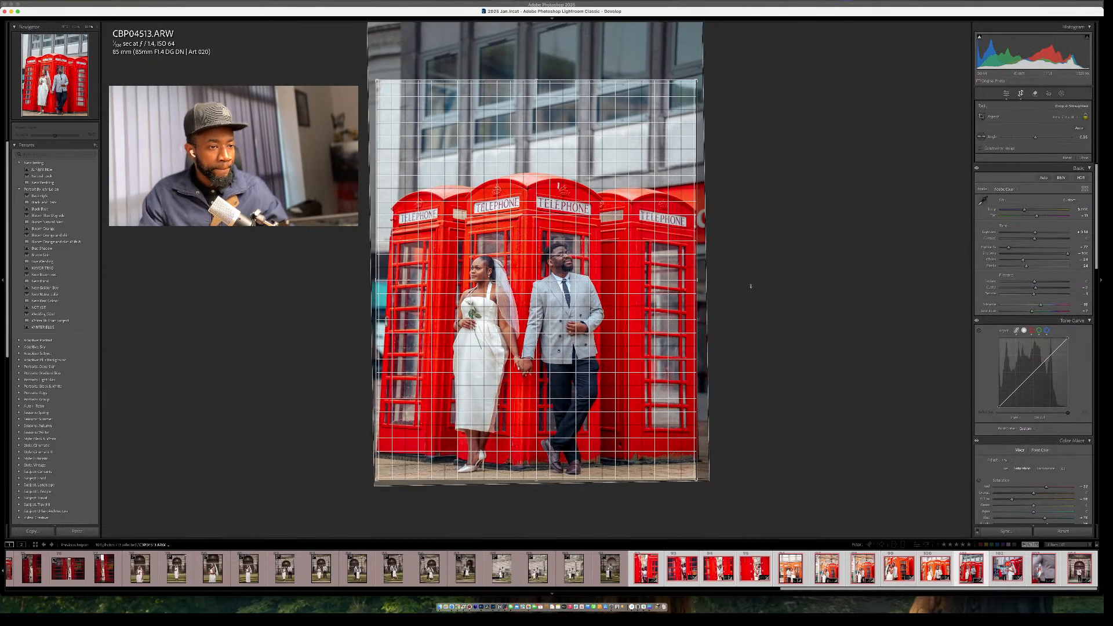
{"action": "key", "text": "r"}
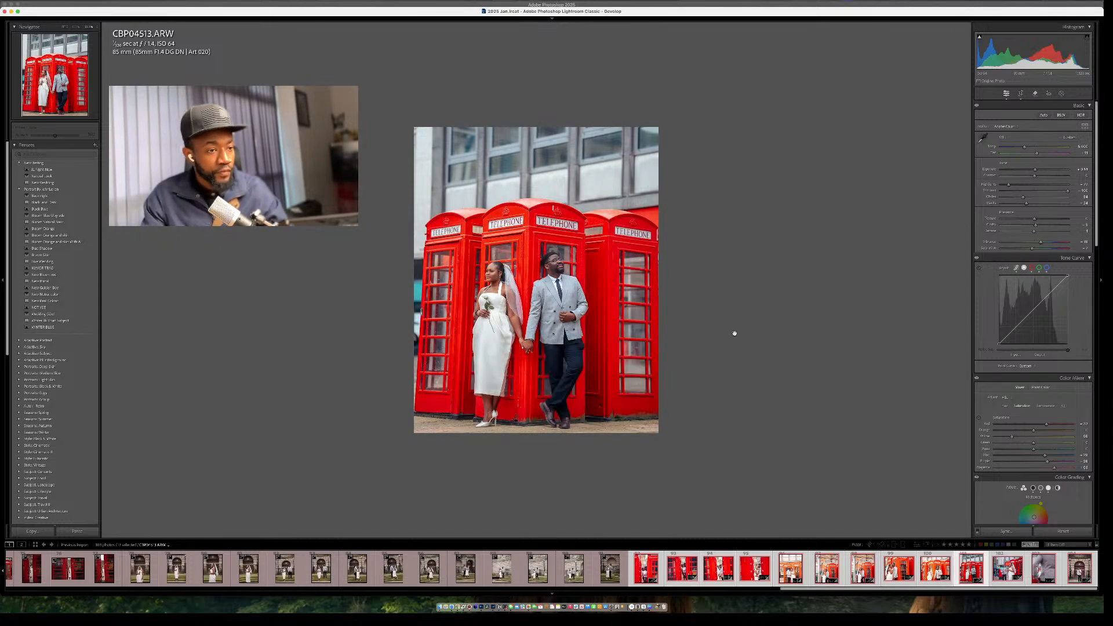
{"action": "left_click", "coordinate": [1062, 191]}
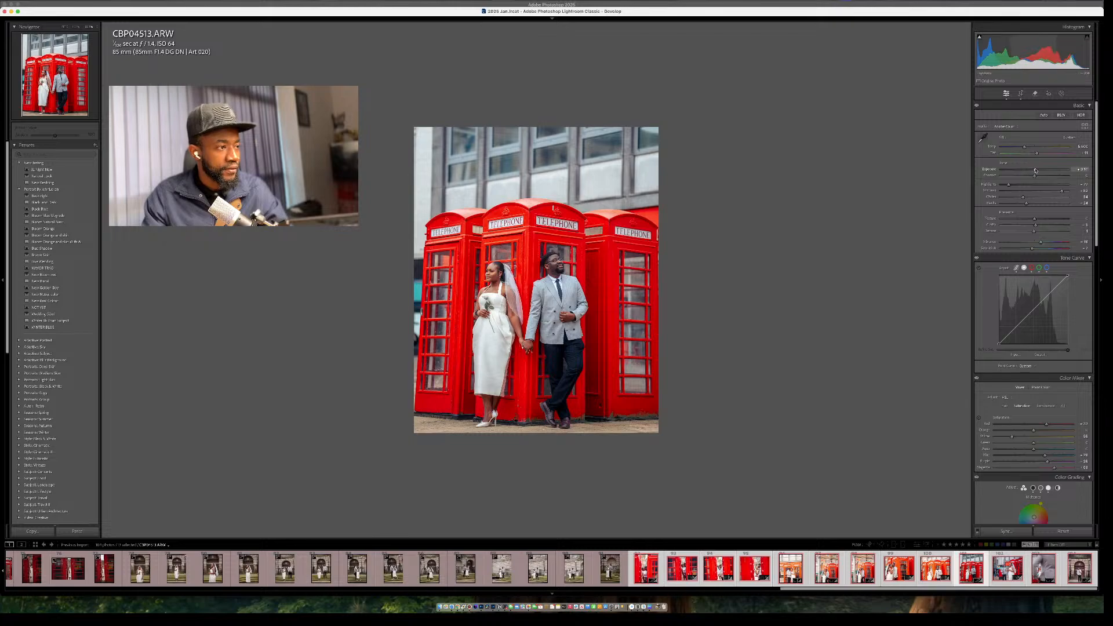
Add a radial gradient mask around the couple, invert it to cover the surroundings, and slightly lower its exposure.
{"action": "left_click_drag", "start_coordinate": [1035, 170], "coordinate": [1034, 170]}
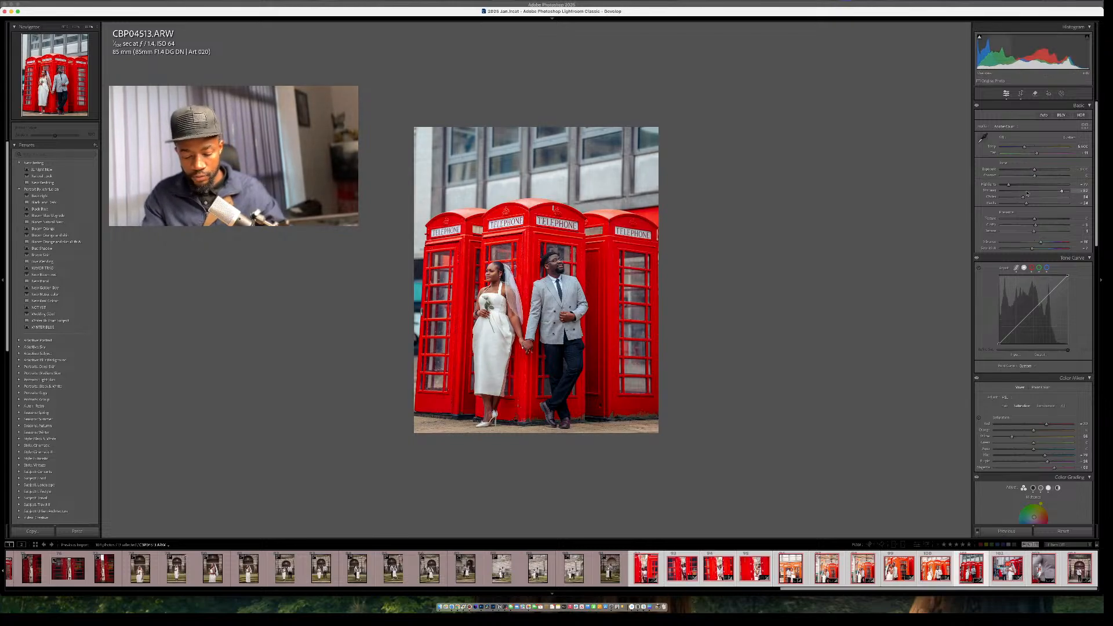
{"action": "key", "text": "shift+m"}
{"action": "left_click_drag", "start_coordinate": [405, 137], "coordinate": [555, 323]}
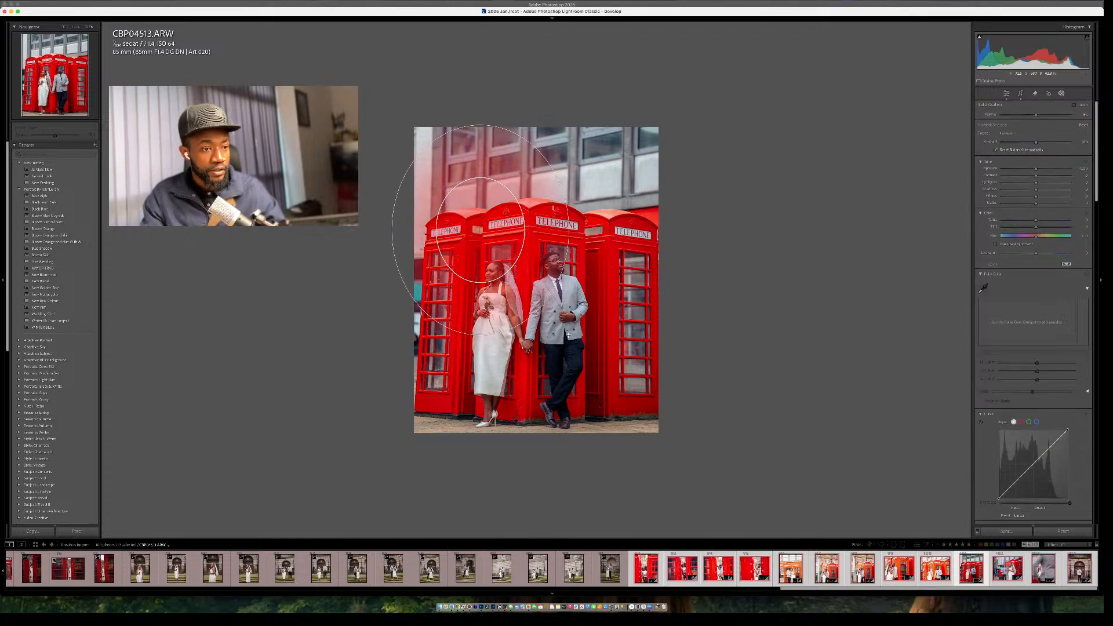
{"action": "left_click_drag", "start_coordinate": [501, 227], "coordinate": [549, 270]}
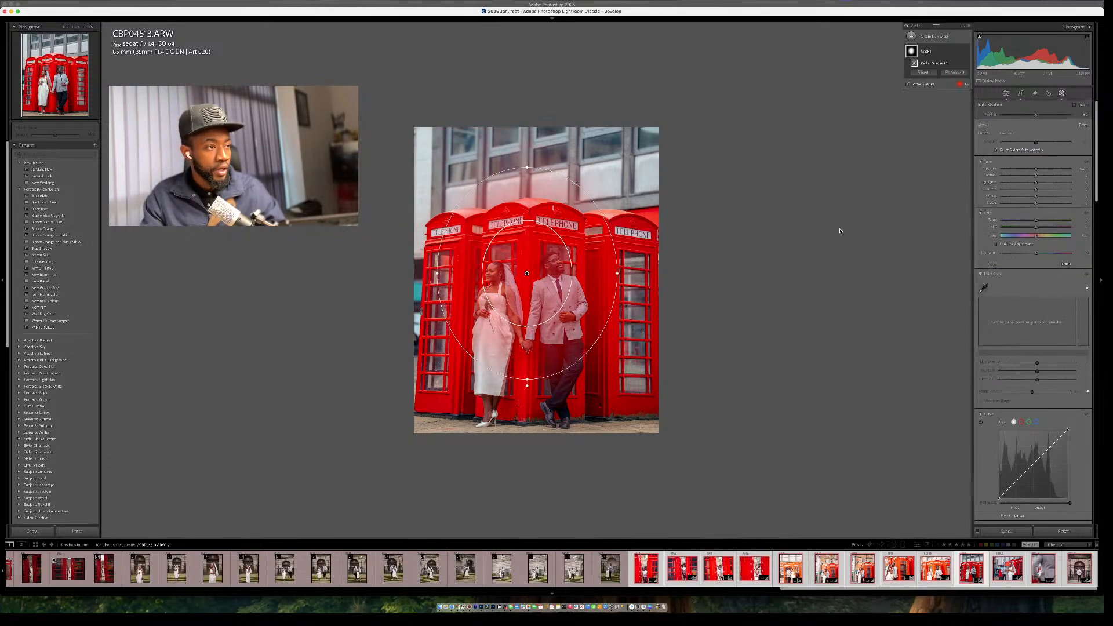
{"action": "left_click", "coordinate": [1075, 106]}
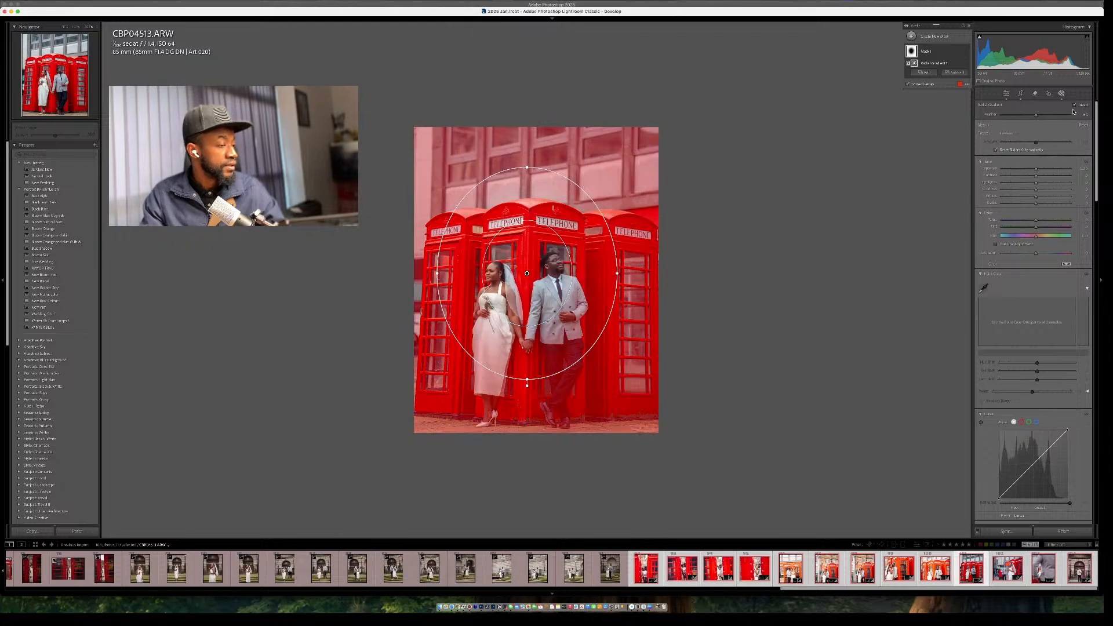
{"action": "left_click_drag", "start_coordinate": [1034, 170], "coordinate": [1033, 170]}
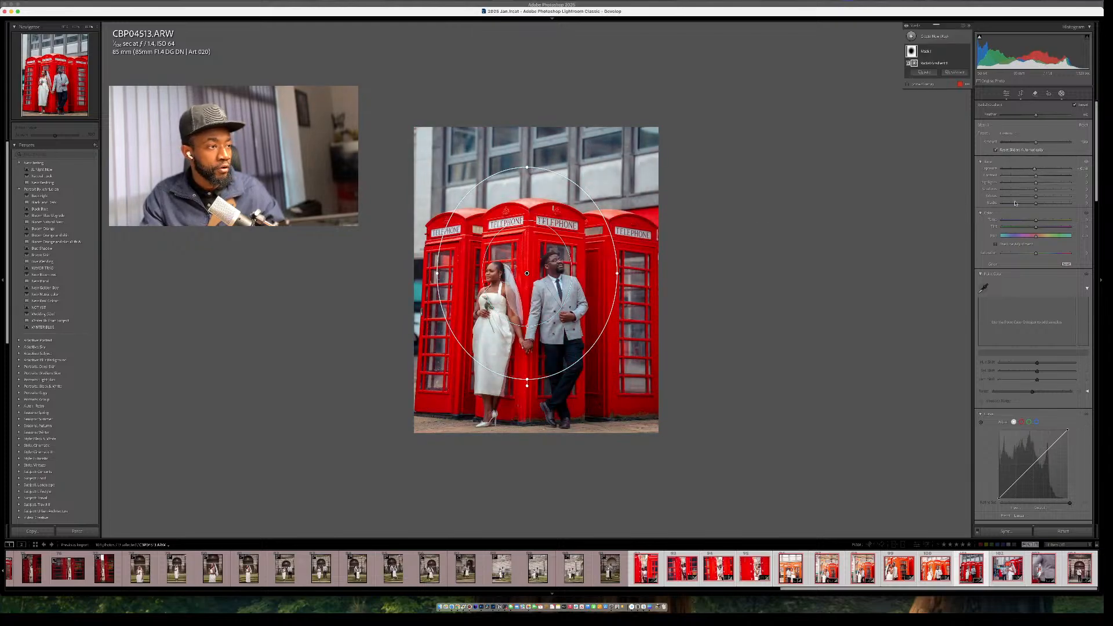
Duplicate and invert the radial mask to cover the couple, and adjust the new mask's exposure.
{"action": "left_click", "coordinate": [961, 53]}
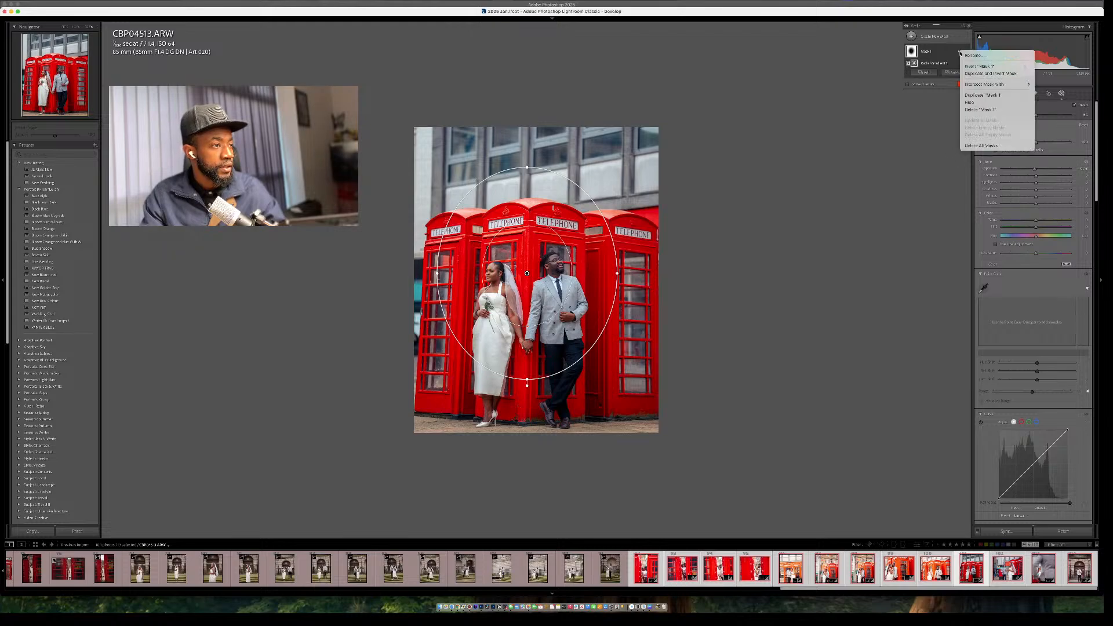
{"action": "left_click", "coordinate": [1011, 142]}
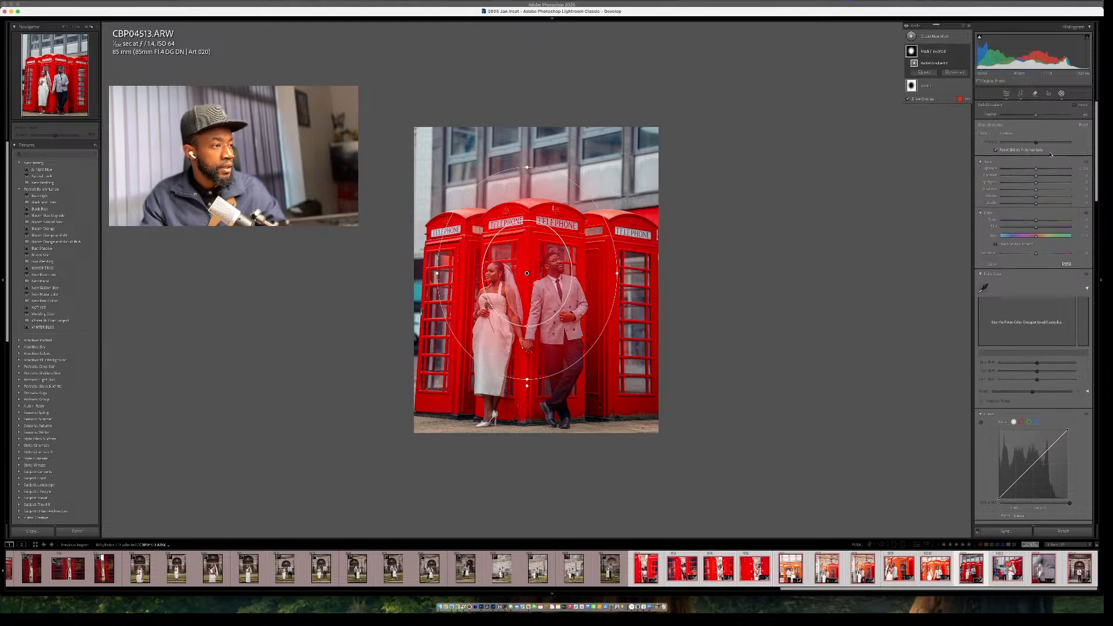
{"action": "left_click_drag", "start_coordinate": [1030, 170], "coordinate": [1036, 169]}
{"action": "key", "text": "shift+w"}
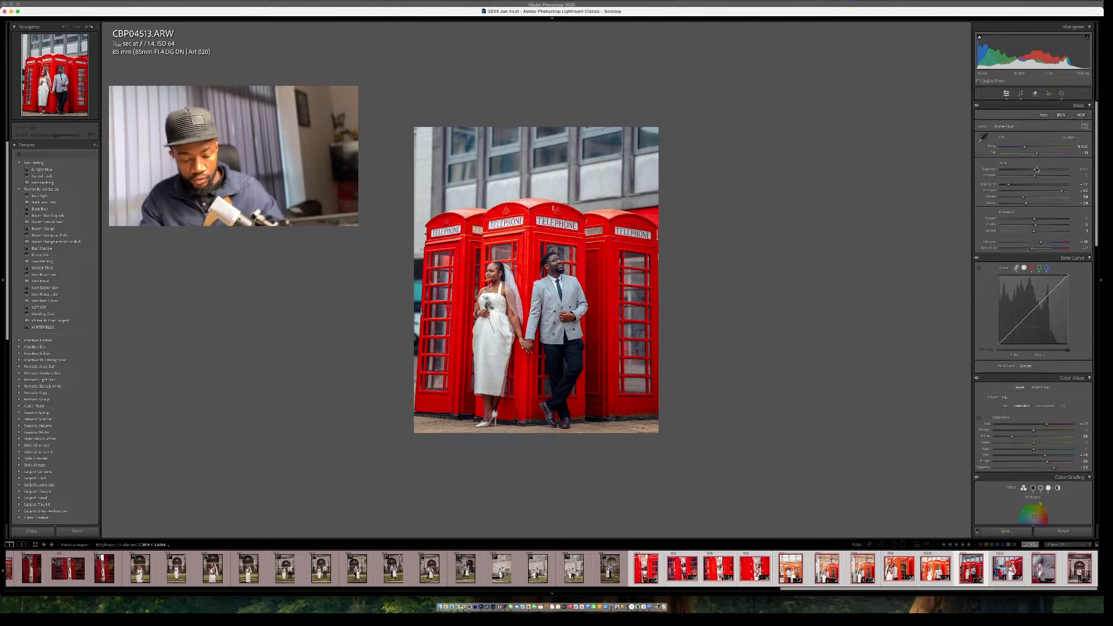
Compare CBP04513.ARW with its unedited version and synchronize its develop settings to the other selected phone-box photos, leaving masks excluded.
{"action": "key", "text": "backslash"}
{"action": "key", "text": "backslash"}
{"action": "key", "text": "backslash"}
{"action": "key", "text": "backslash"}
{"action": "key", "text": "backslash"}
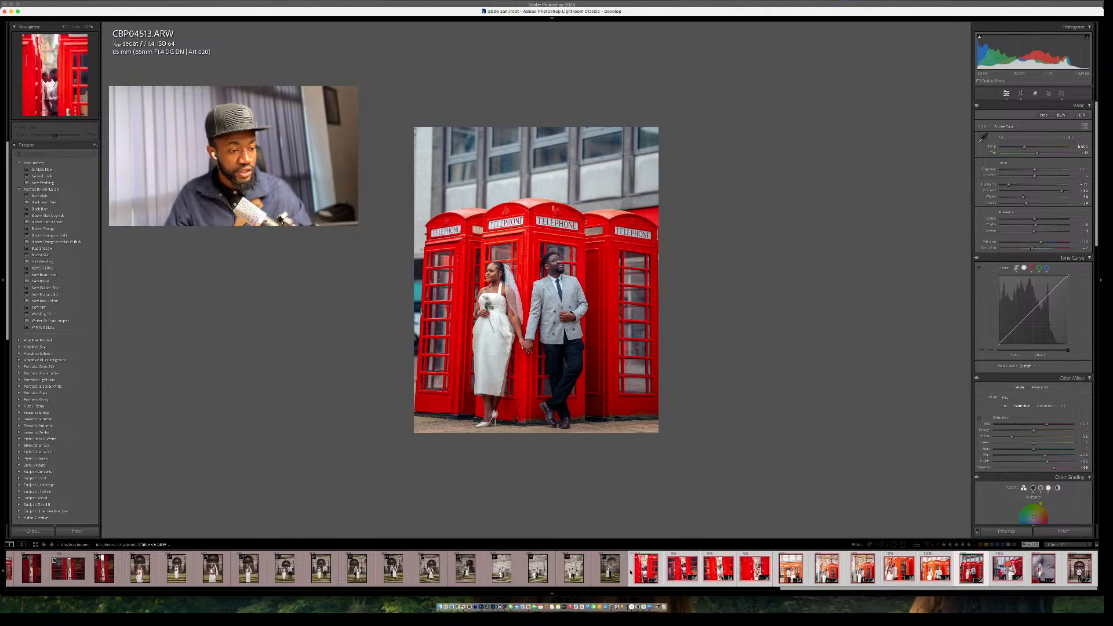
{"action": "left_click", "coordinate": [1006, 532]}
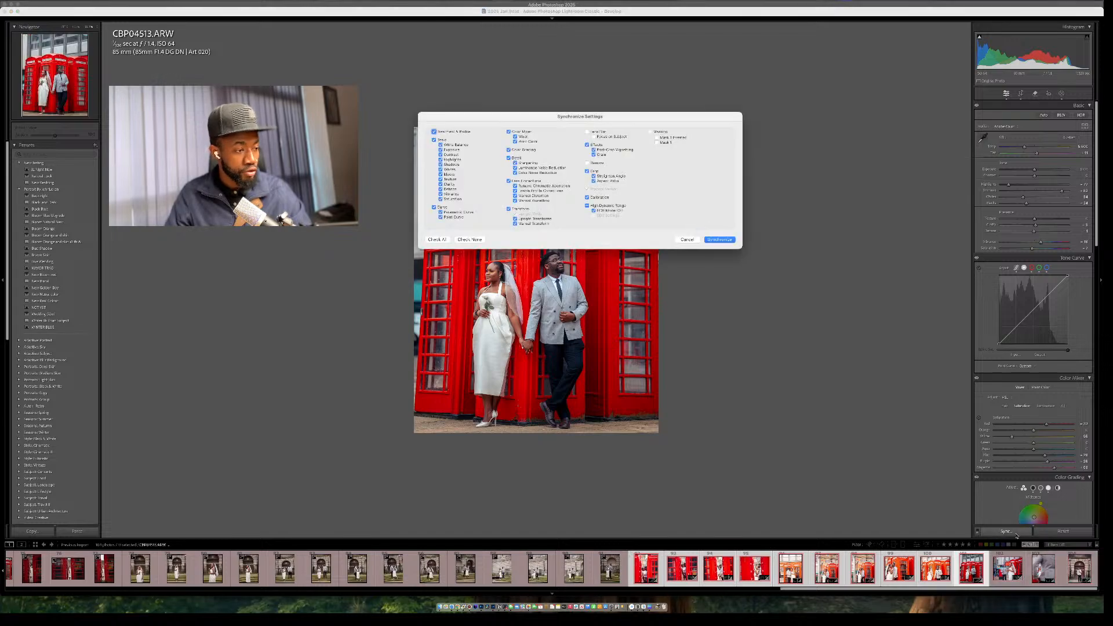
{"action": "key", "text": "Return"}
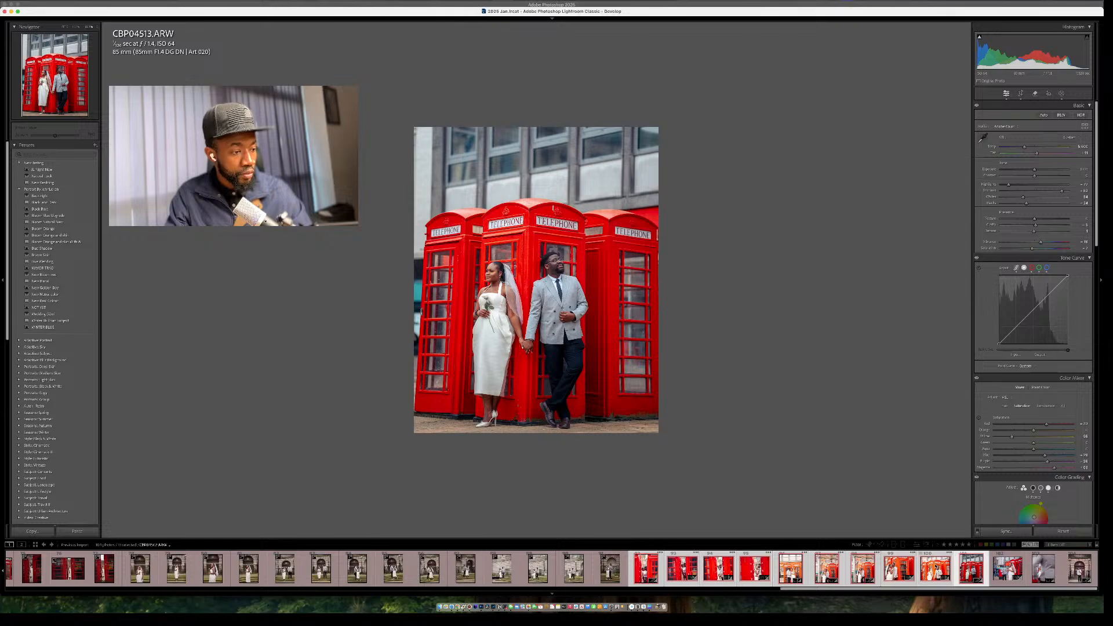
Compare CBP04502.ARW before and after, slightly straighten its crop, and raise its highlights.
{"action": "left_click", "coordinate": [935, 567]}
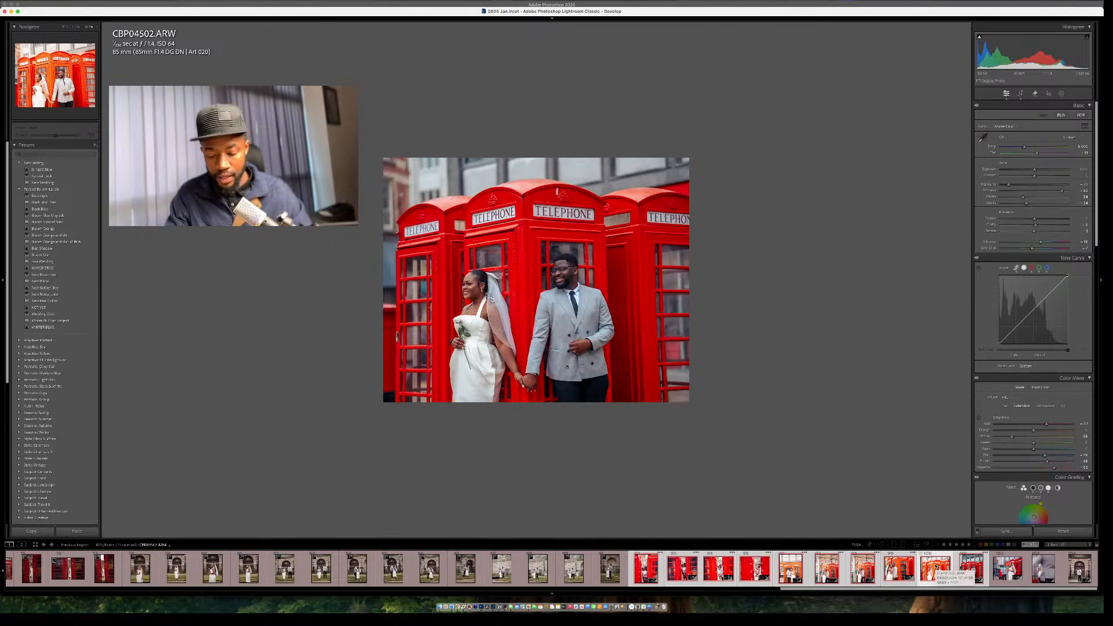
{"action": "key", "text": "backslash"}
{"action": "key", "text": "backslash"}
{"action": "key", "text": "backslash"}
{"action": "key", "text": "backslash"}
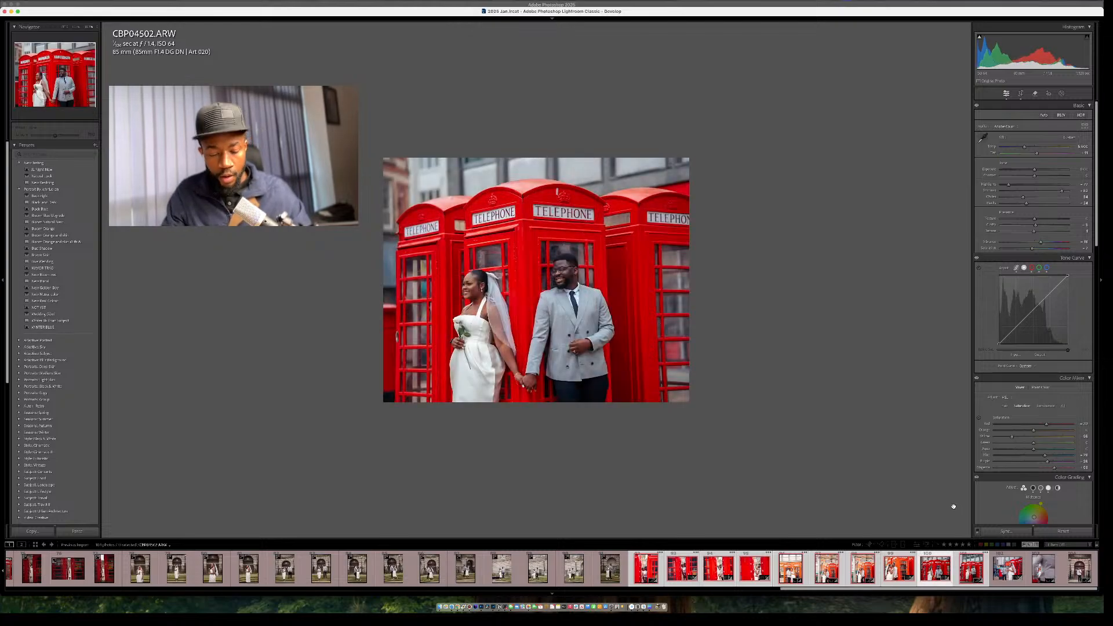
{"action": "key", "text": "r"}
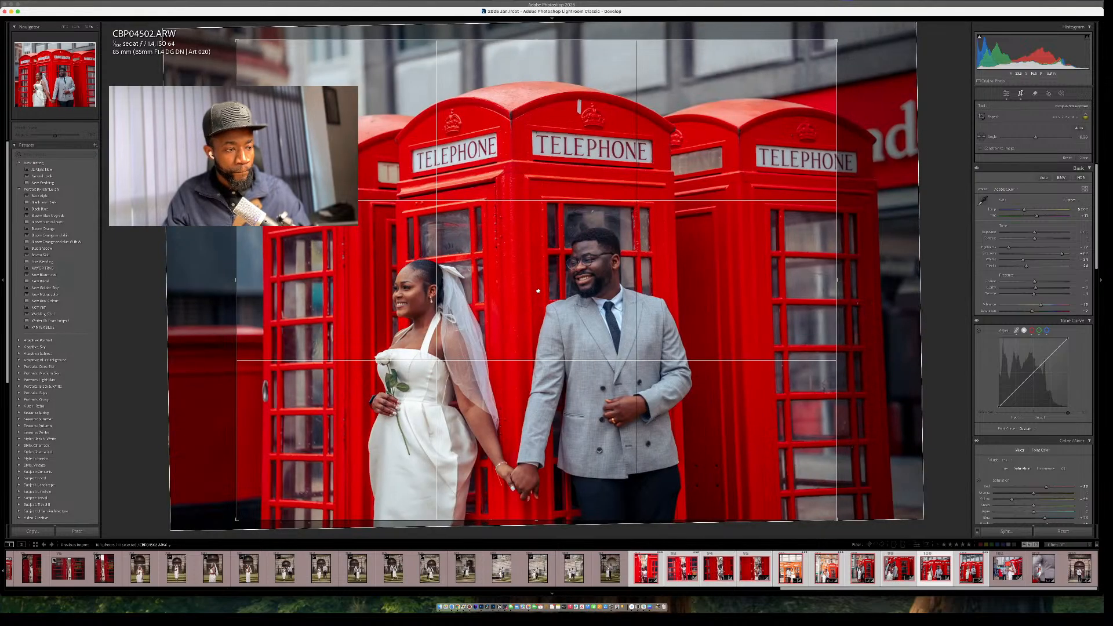
{"action": "left_click_drag", "start_coordinate": [914, 238], "coordinate": [916, 246]}
{"action": "key", "text": "Return"}
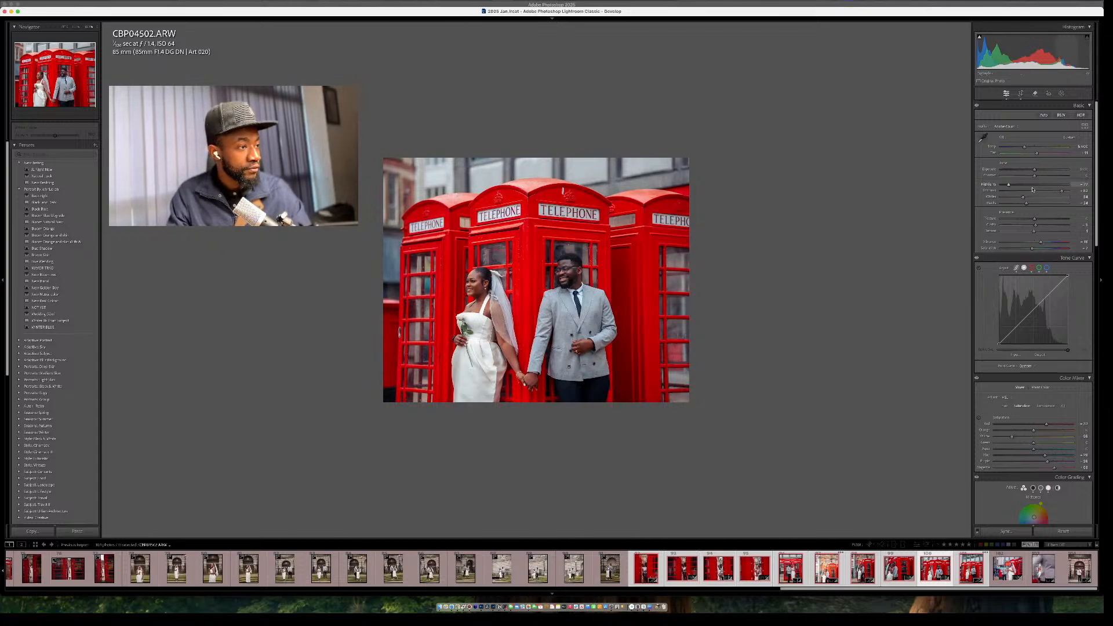
{"action": "mouse_move", "coordinate": [1025, 186]}
{"action": "left_mouse_down"}
{"action": "mouse_move", "coordinate": [1018, 199]}
{"action": "mouse_move", "coordinate": [1035, 172]}
{"action": "left_mouse_up"}
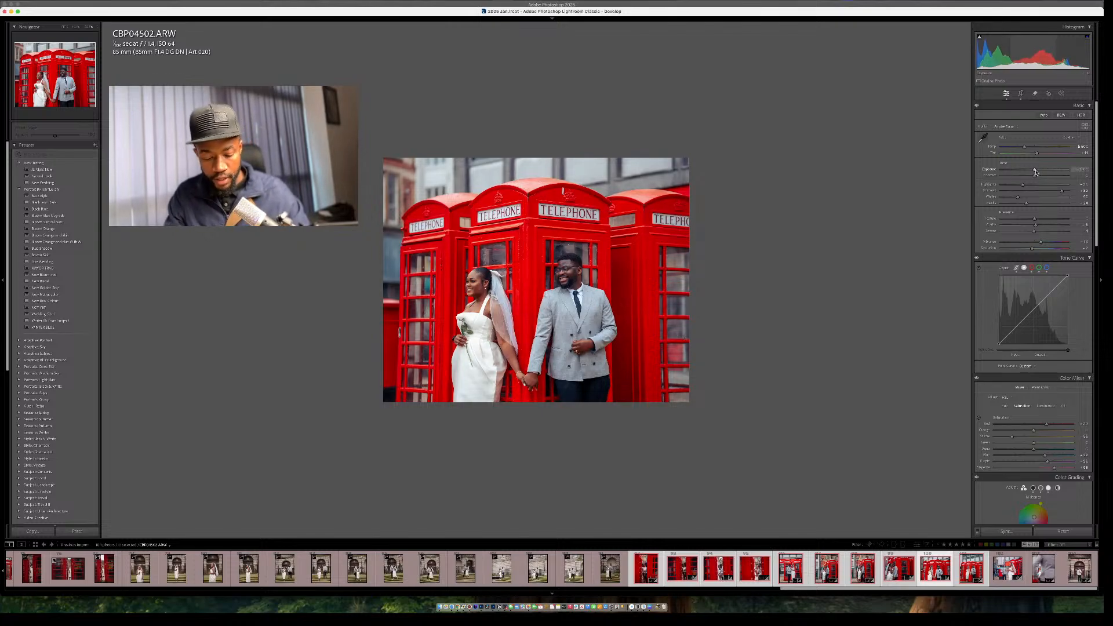
Add a large radial gradient mask over the man and the rightmost phone box, and increase its exposure.
{"action": "key", "text": "shift+m"}
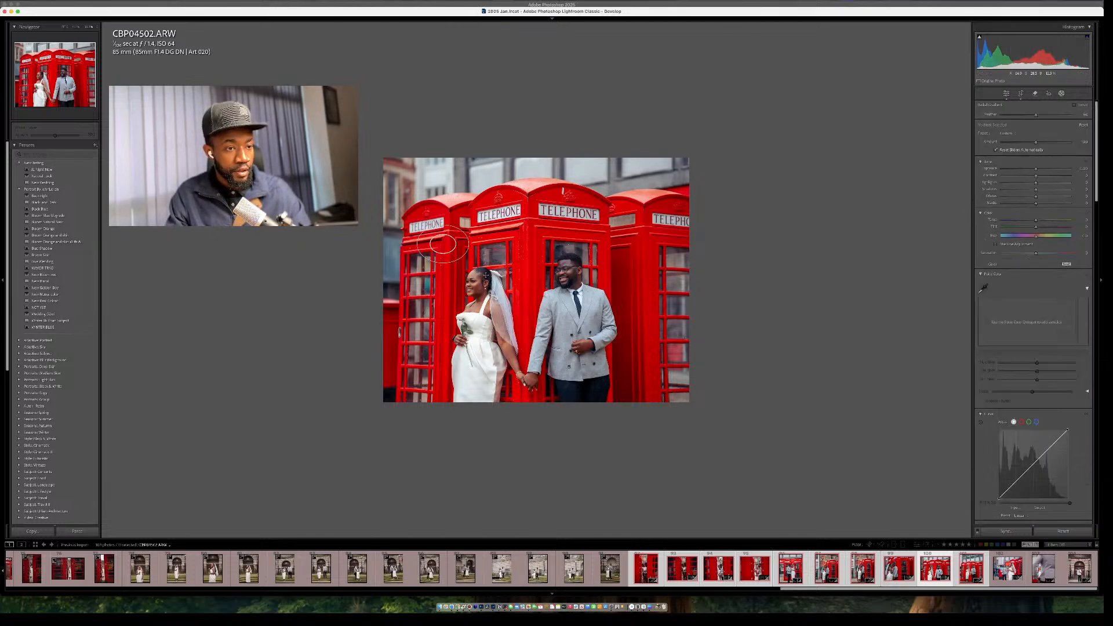
{"action": "left_click_drag", "start_coordinate": [442, 244], "coordinate": [296, 218]}
{"action": "left_click_drag", "start_coordinate": [509, 273], "coordinate": [688, 312]}
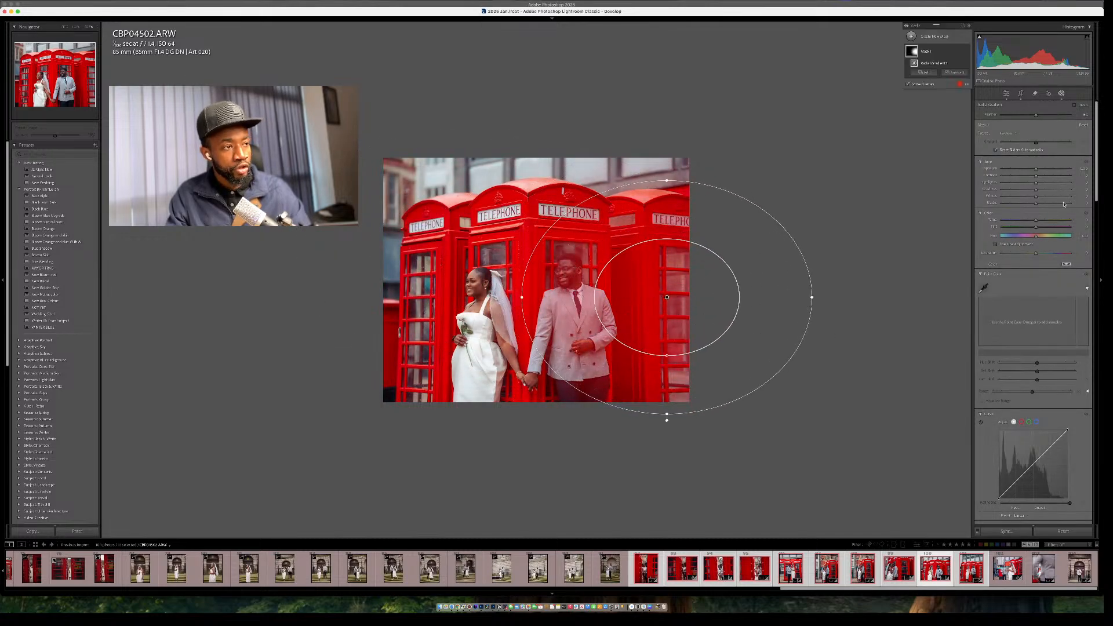
{"action": "left_click", "coordinate": [1043, 171]}
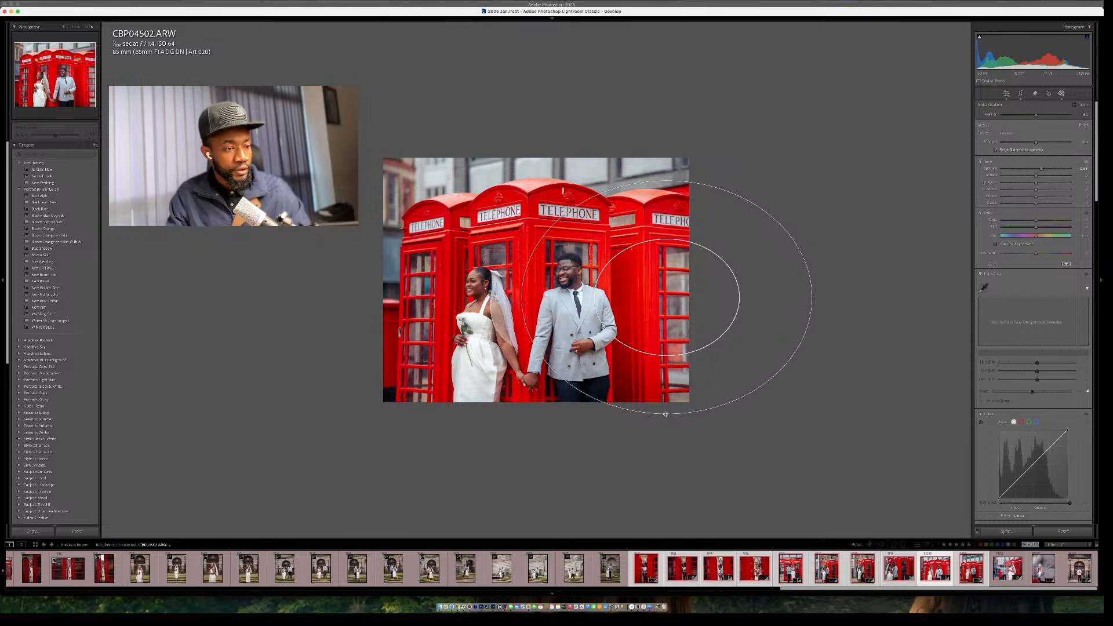
Flatten the radial mask, tilt it upward to the right, and move it over the top of the rightmost phone box.
{"action": "left_click_drag", "start_coordinate": [665, 413], "coordinate": [667, 348]}
{"action": "left_click_drag", "start_coordinate": [730, 296], "coordinate": [701, 278]}
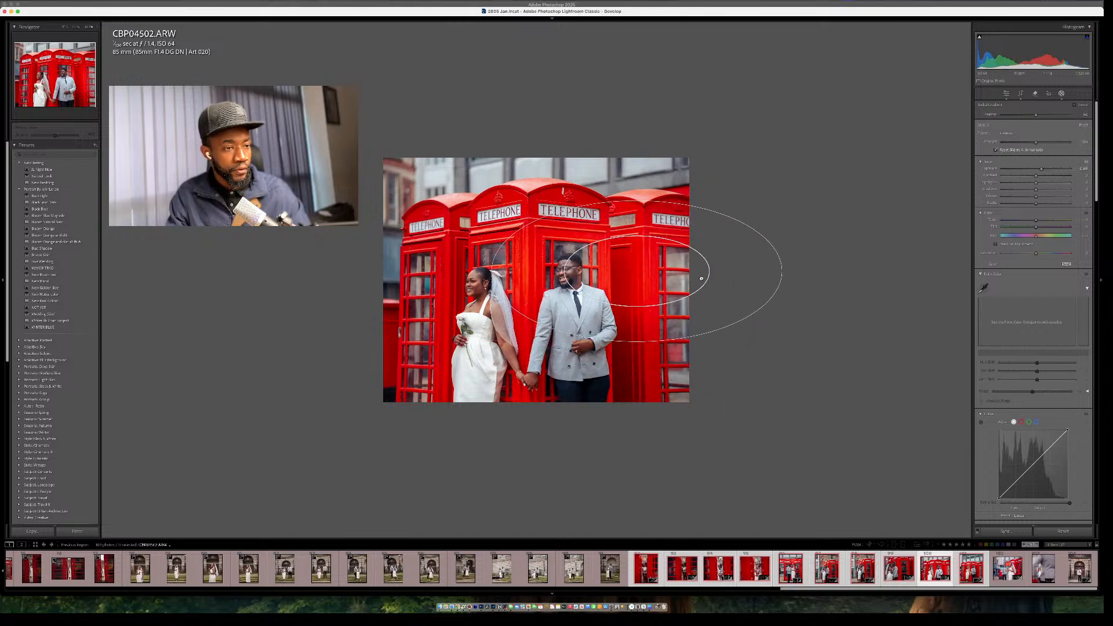
{"action": "left_click_drag", "start_coordinate": [778, 269], "coordinate": [764, 202]}
{"action": "left_click_drag", "start_coordinate": [671, 287], "coordinate": [677, 247]}
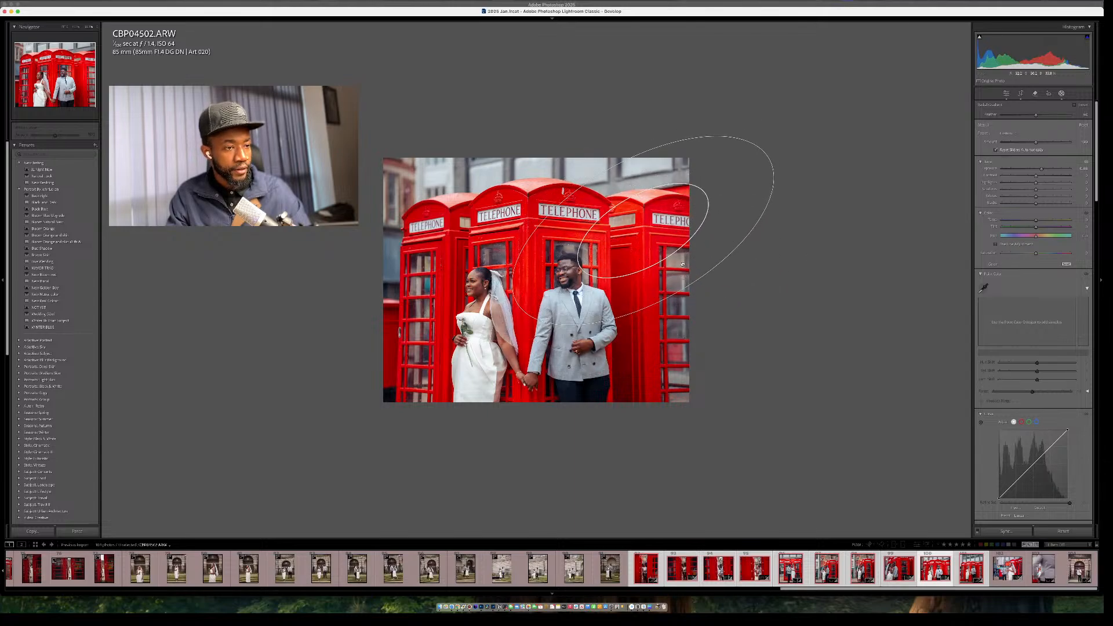
{"action": "key", "text": "shift+w"}
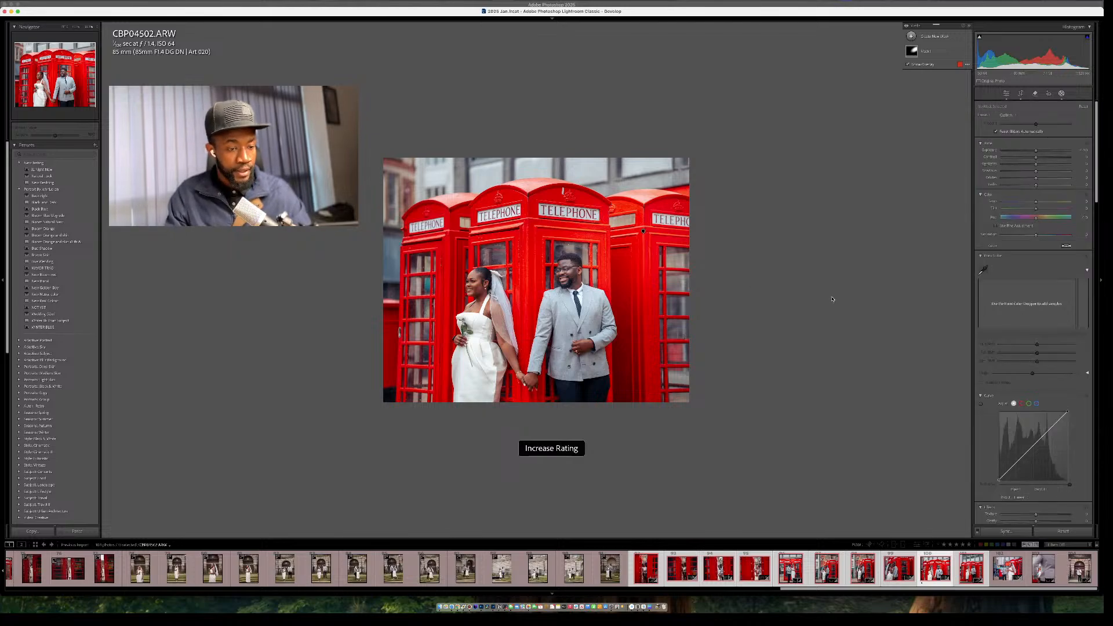
Compare the masked photo with its unedited version.
{"action": "key", "text": "backslash"}
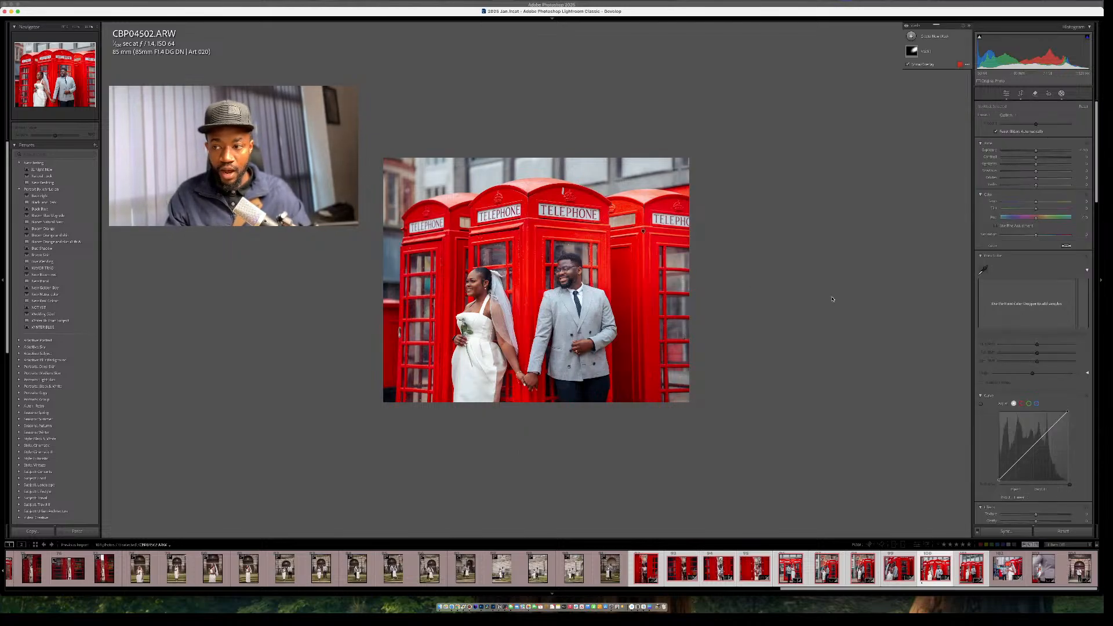
{"action": "key", "text": "backslash"}
{"action": "key", "text": "backslash"}
{"action": "key", "text": "backslash"}
{"action": "key", "text": "backslash"}
{"action": "key", "text": "backslash"}
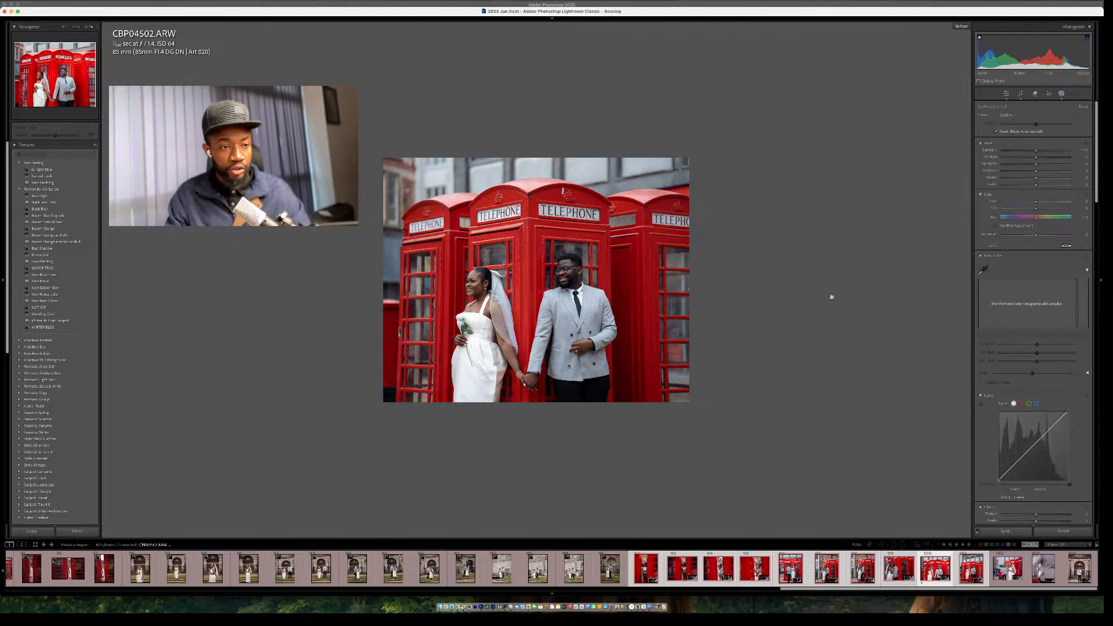
{"action": "key", "text": "backslash"}
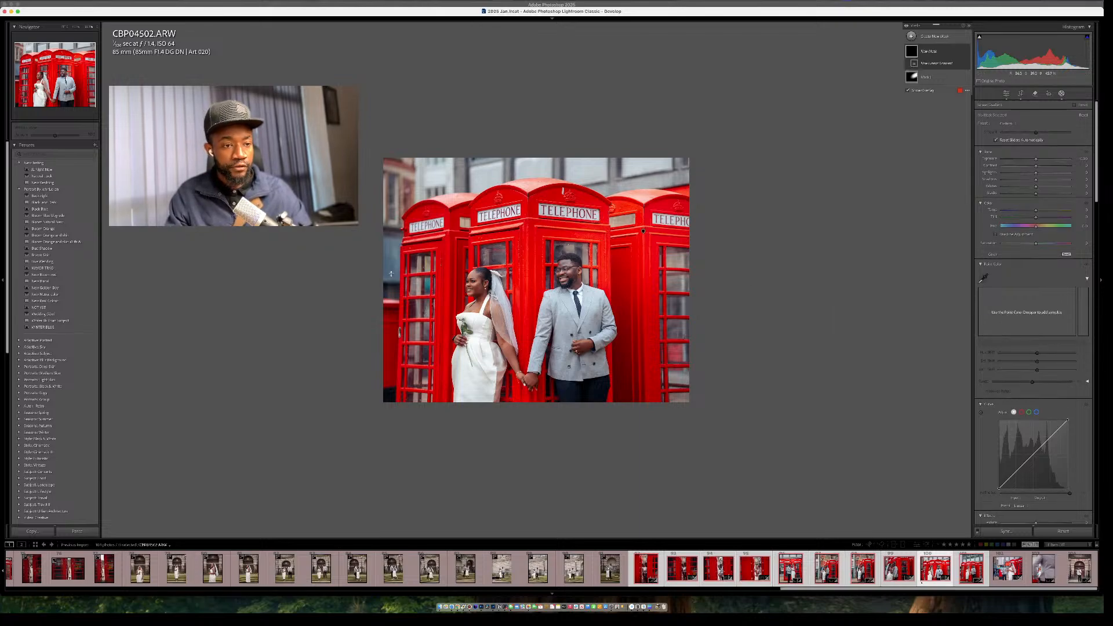
Add a linear gradient mask inward from the photo's left edge and slightly lower its exposure.
{"action": "left_click_drag", "start_coordinate": [377, 262], "coordinate": [464, 263]}
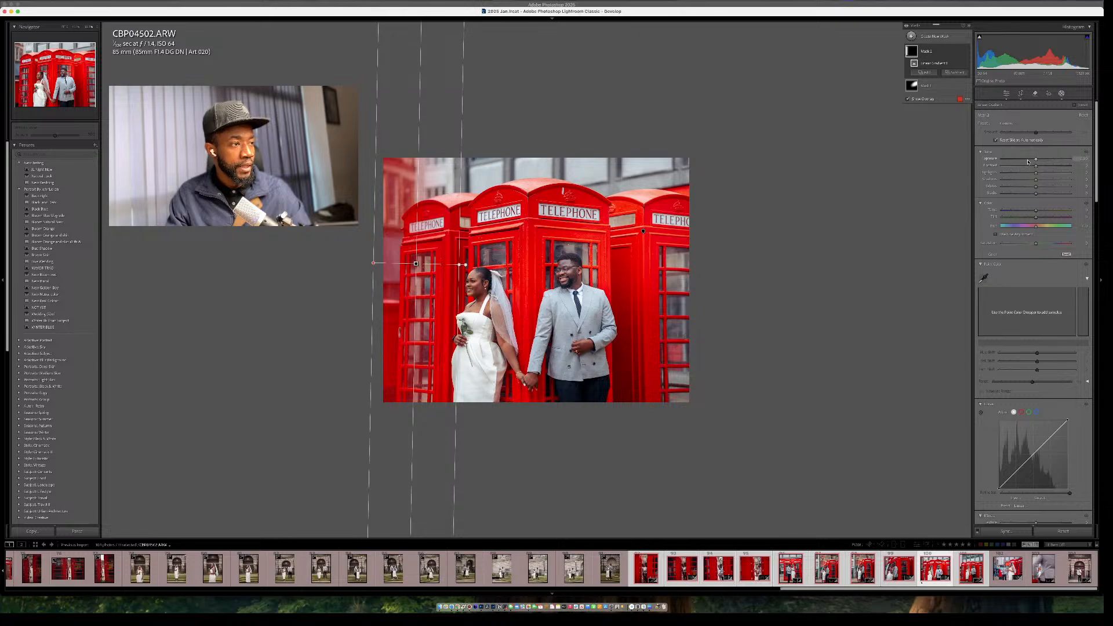
{"action": "left_click_drag", "start_coordinate": [1028, 161], "coordinate": [1032, 162]}
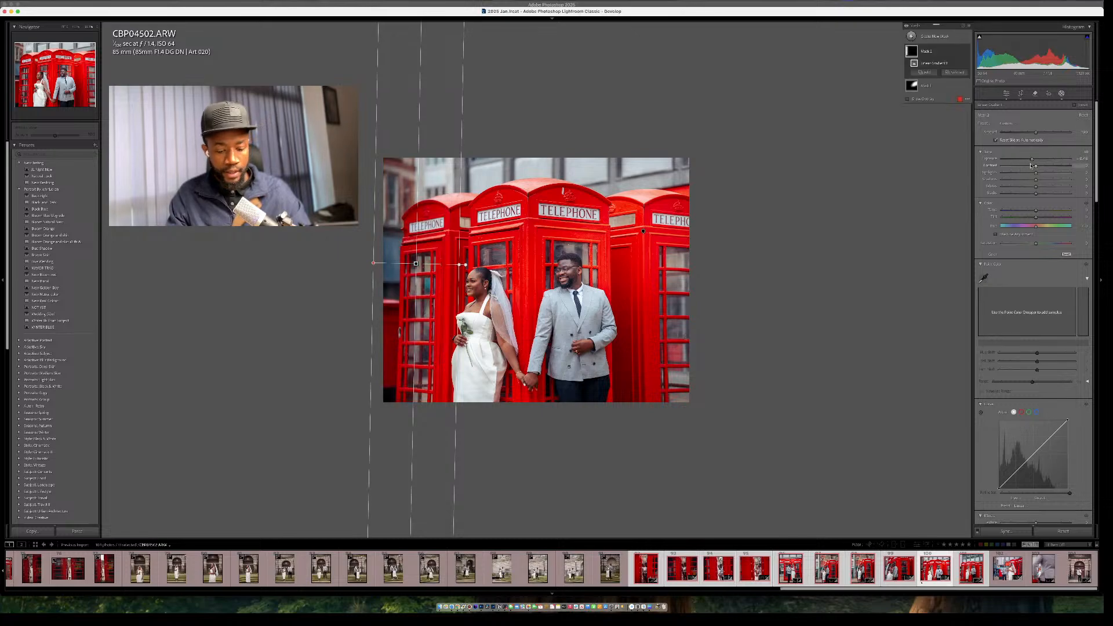
{"action": "key", "text": "shift+w"}
Add a linear gradient mask down from the photo's top edge and lower its exposure to darken the building.
{"action": "key", "text": "m"}
{"action": "left_click_drag", "start_coordinate": [538, 135], "coordinate": [540, 241]}
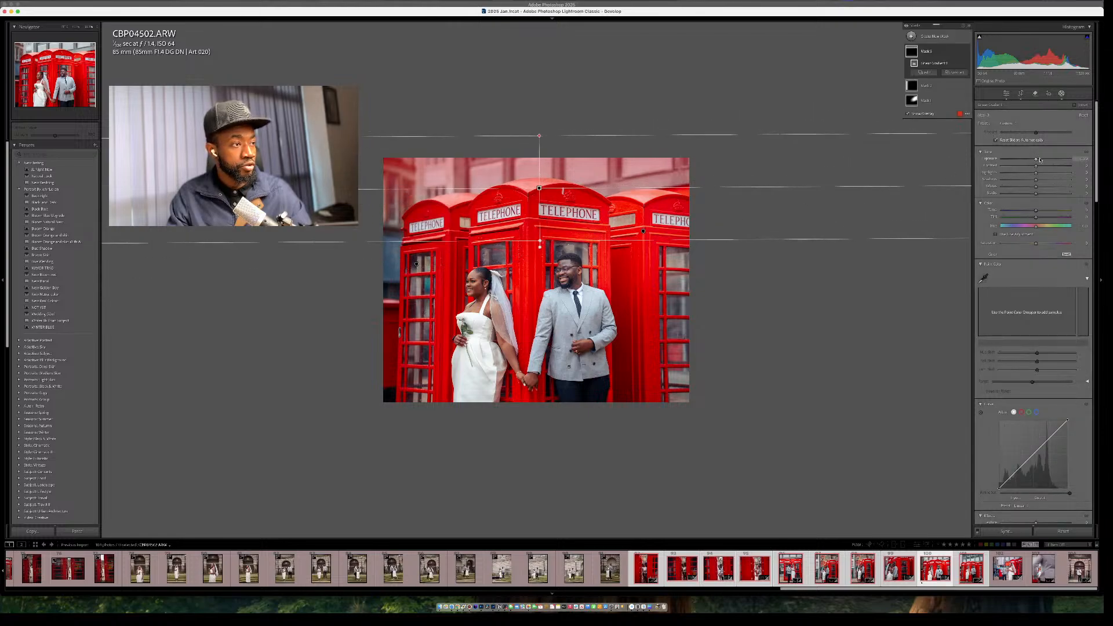
{"action": "left_click_drag", "start_coordinate": [1032, 159], "coordinate": [1030, 159]}
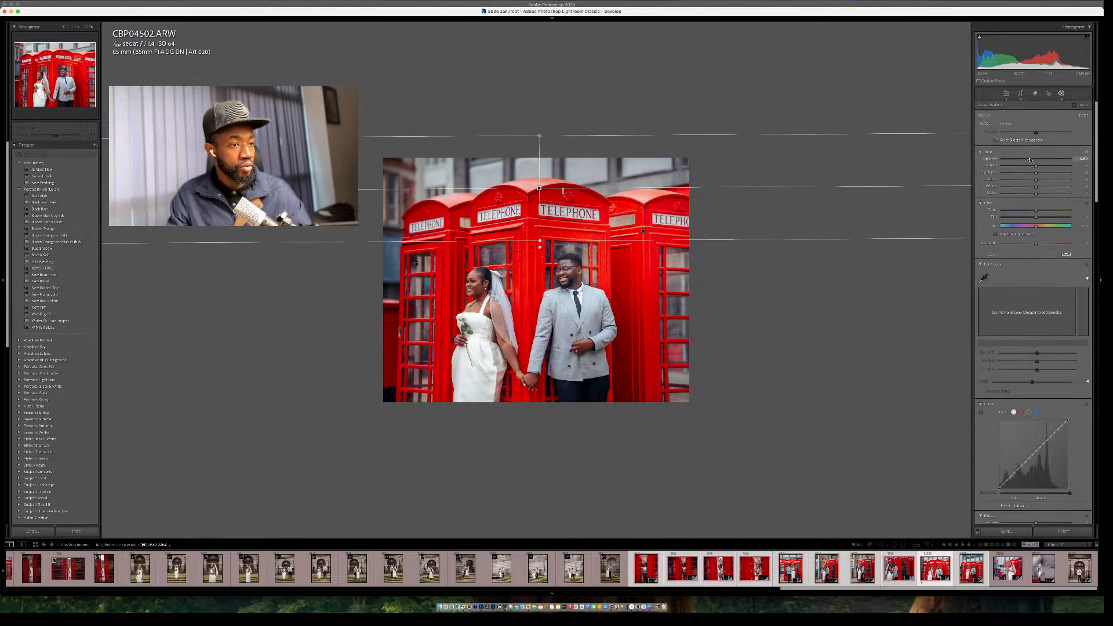
{"action": "key", "text": "shift+w"}
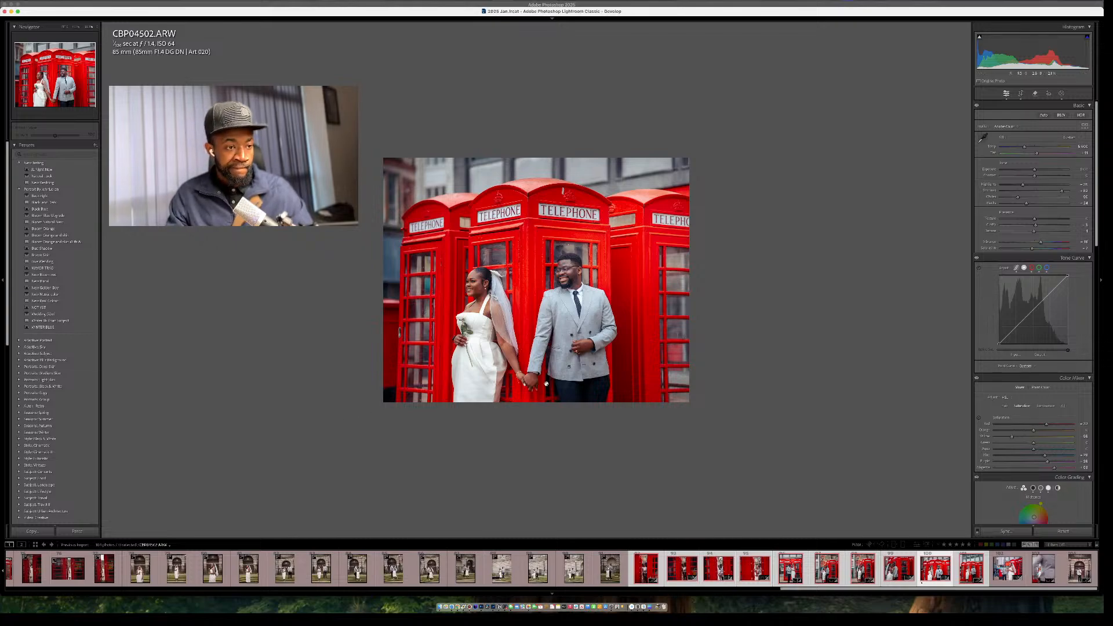
Enlarge the photo and examine the couple and phone boxes before and after the edits.
{"action": "left_click", "coordinate": [569, 374]}
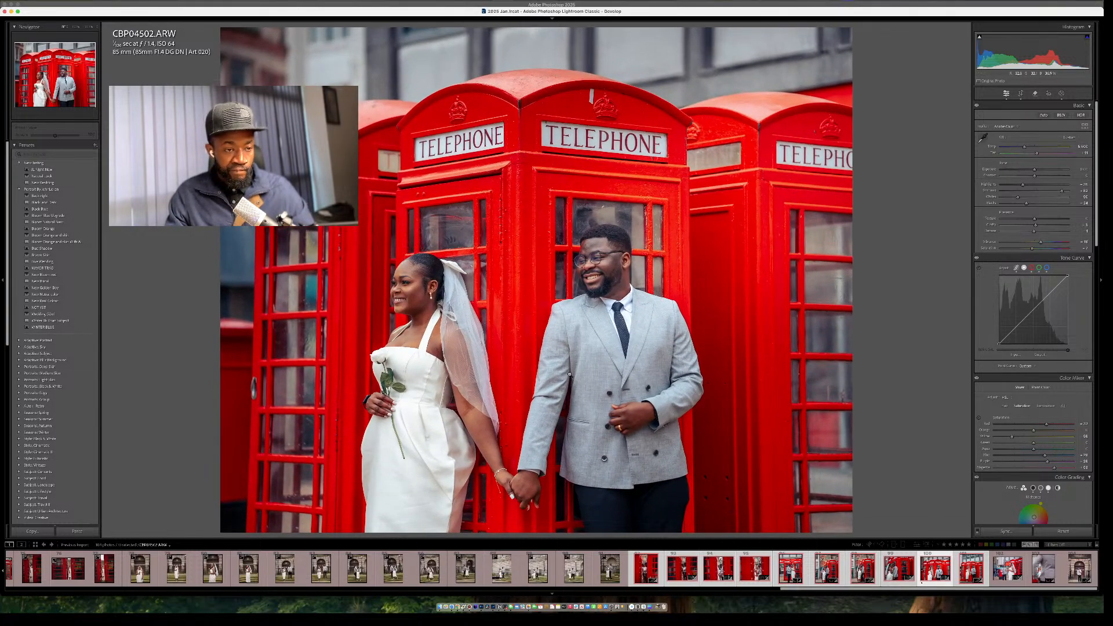
{"action": "key", "text": "backslash"}
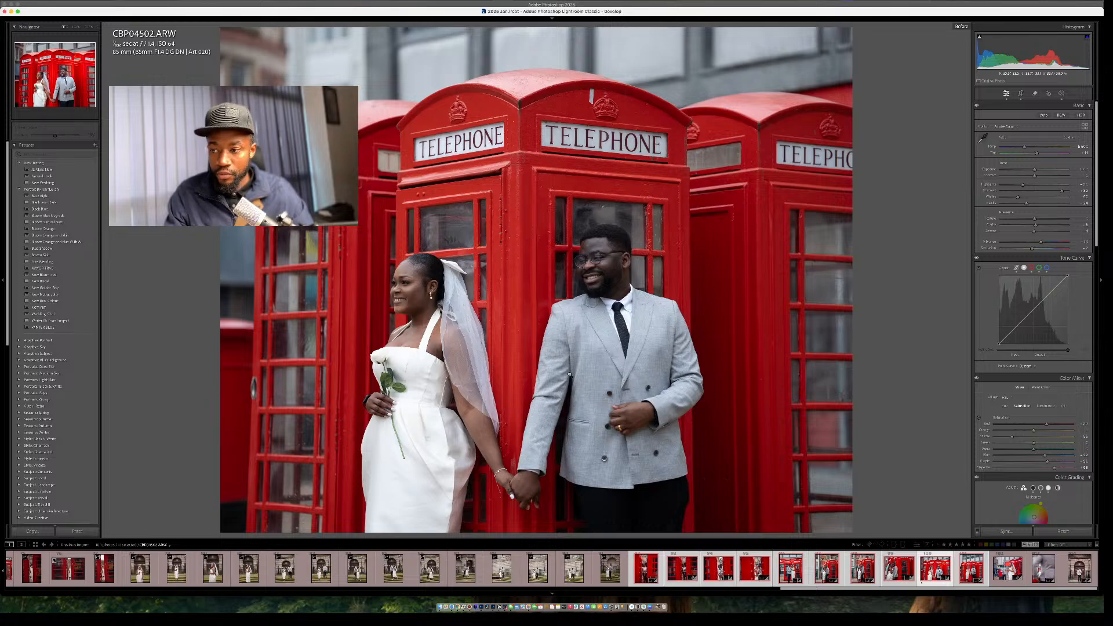
{"action": "key", "text": "backslash"}
{"action": "key", "text": "backslash"}
{"action": "key", "text": "backslash"}
{"action": "key", "text": "backslash"}
{"action": "key", "text": "backslash"}
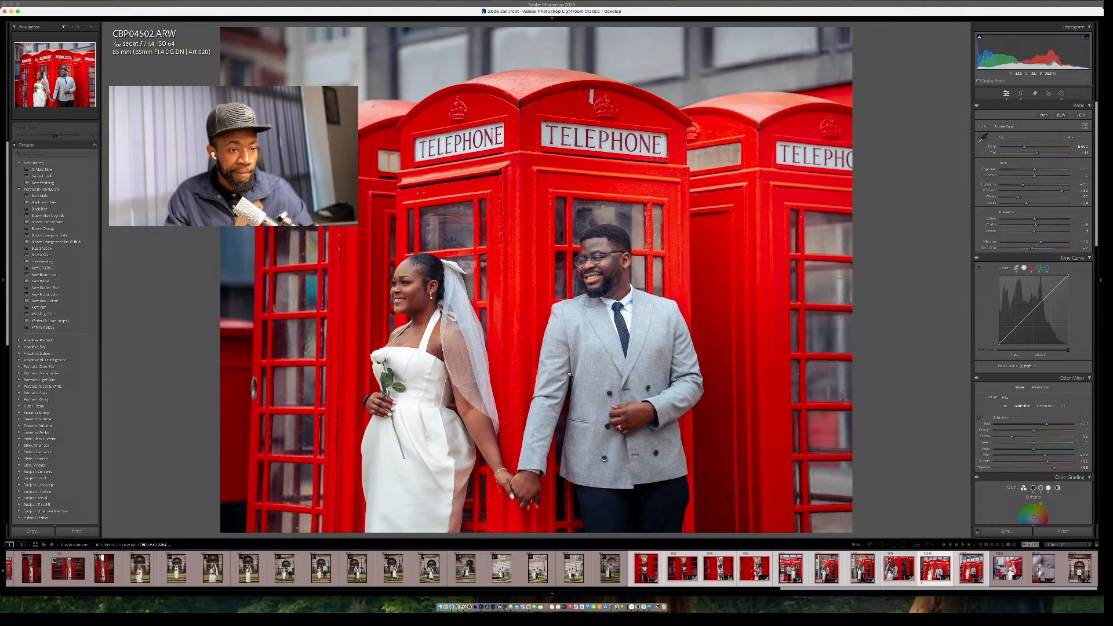
{"action": "key", "text": "backslash"}
{"action": "key", "text": "backslash"}
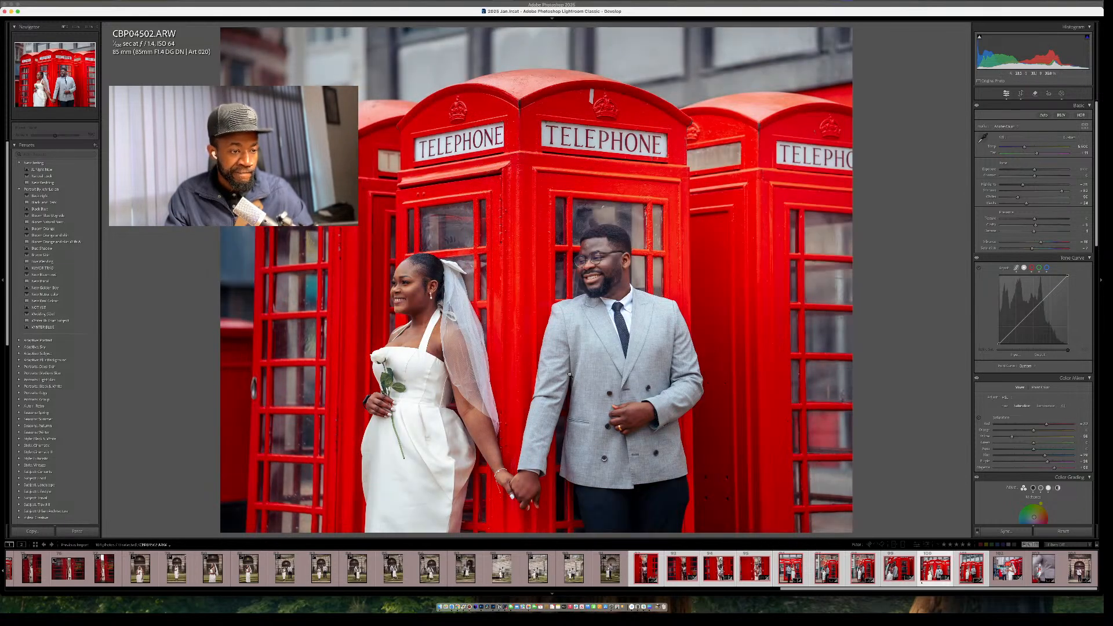
{"action": "key", "text": "backslash"}
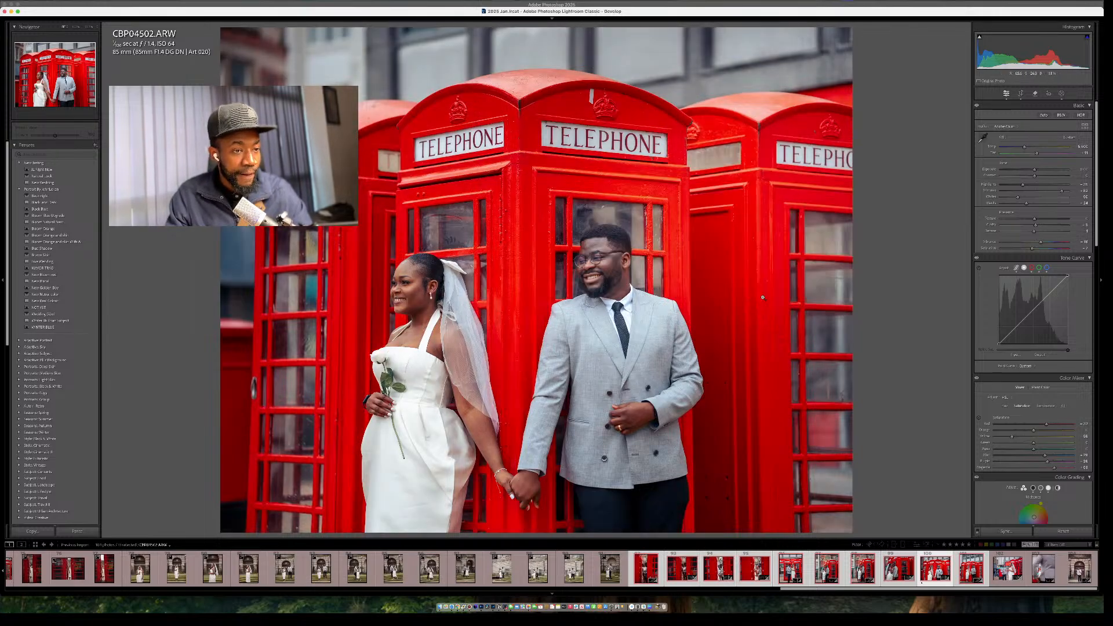
Fine-tune the highlights and whites of the hand-holding photo and compare it with its unedited version.
{"action": "left_click_drag", "start_coordinate": [1023, 185], "coordinate": [1031, 186]}
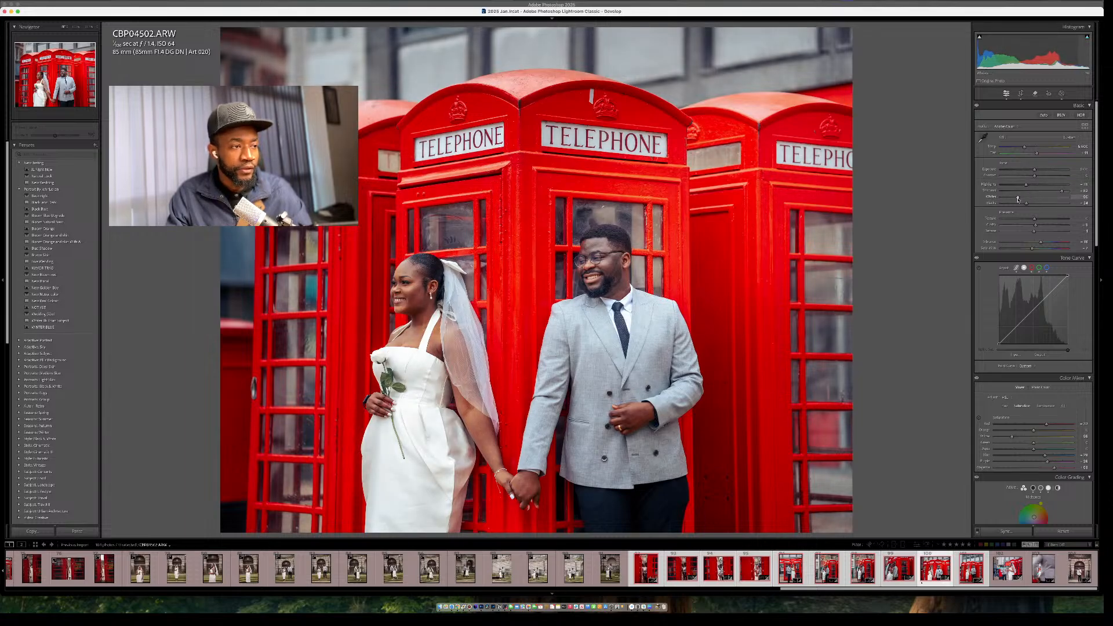
{"action": "mouse_move", "coordinate": [1026, 185]}
{"action": "left_mouse_down"}
{"action": "mouse_move", "coordinate": [1012, 186]}
{"action": "mouse_move", "coordinate": [1022, 199]}
{"action": "left_mouse_up"}
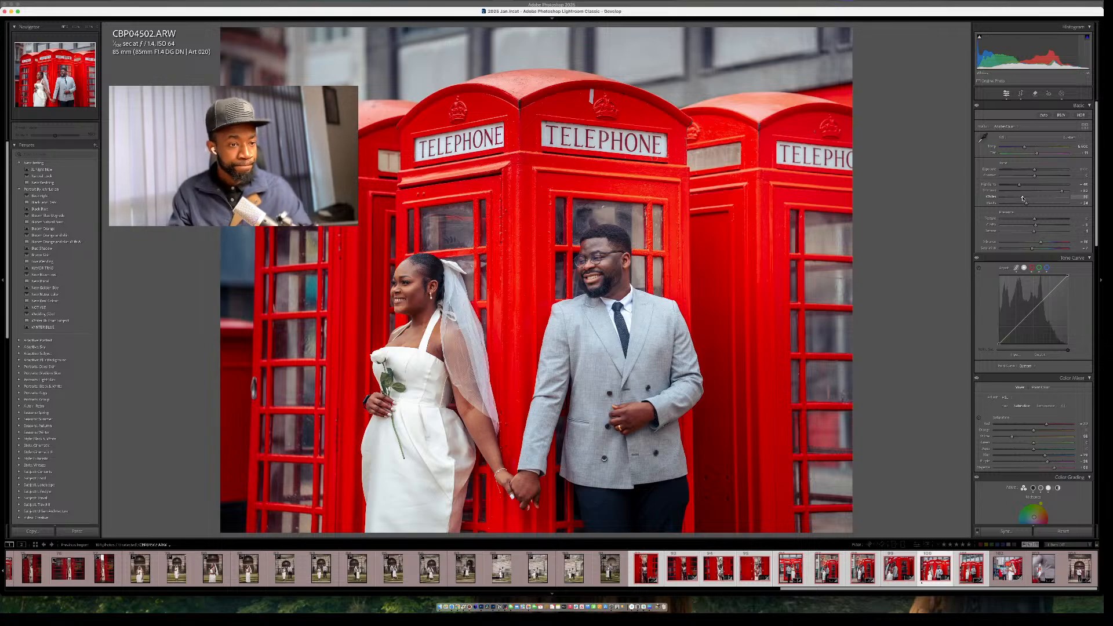
{"action": "key", "text": "backslash"}
{"action": "key", "text": "backslash"}
Enlarge the crop of CBP04496.ARW to show more of the scene and shift the couple slightly higher in the frame.
{"action": "key", "text": "Left"}
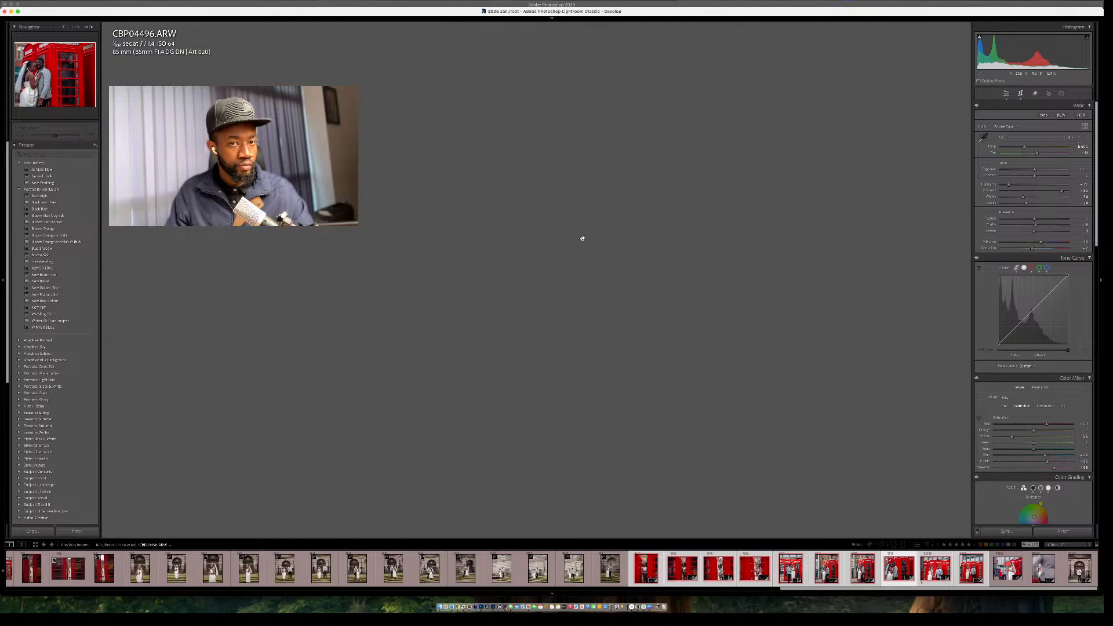
{"action": "key", "text": "r"}
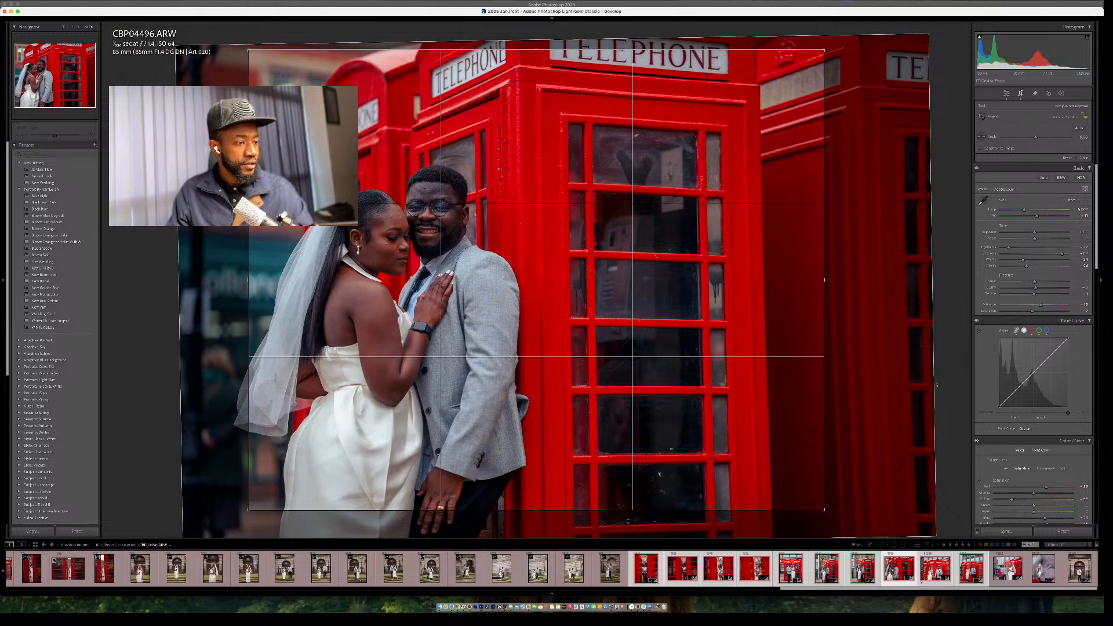
{"action": "left_click_drag", "start_coordinate": [823, 510], "coordinate": [846, 501]}
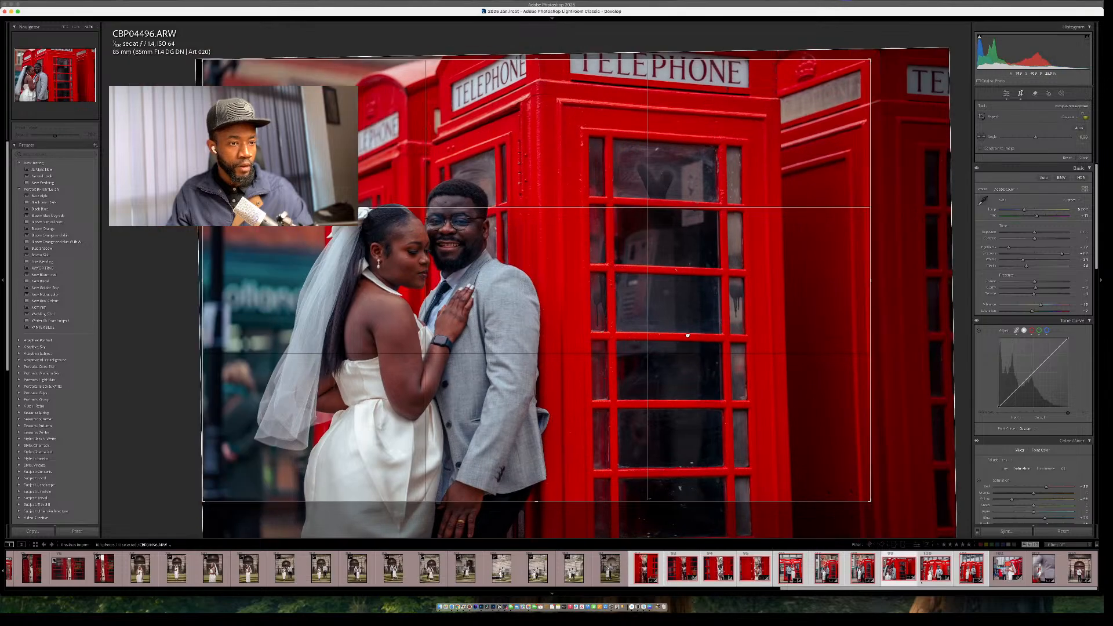
{"action": "left_click_drag", "start_coordinate": [688, 335], "coordinate": [686, 322]}
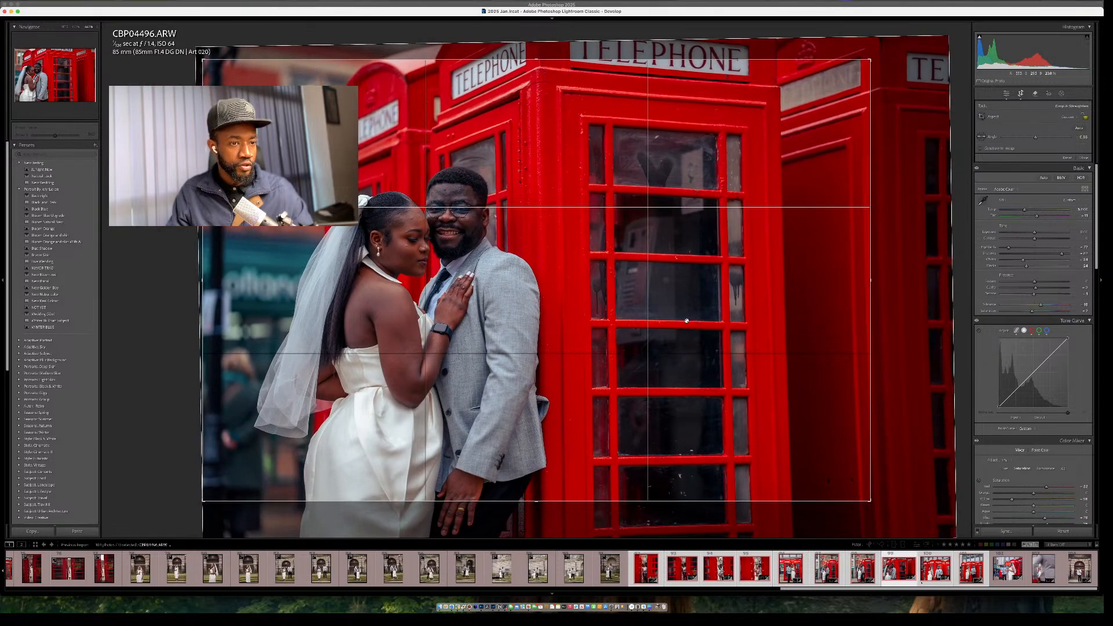
{"action": "key", "text": "Return"}
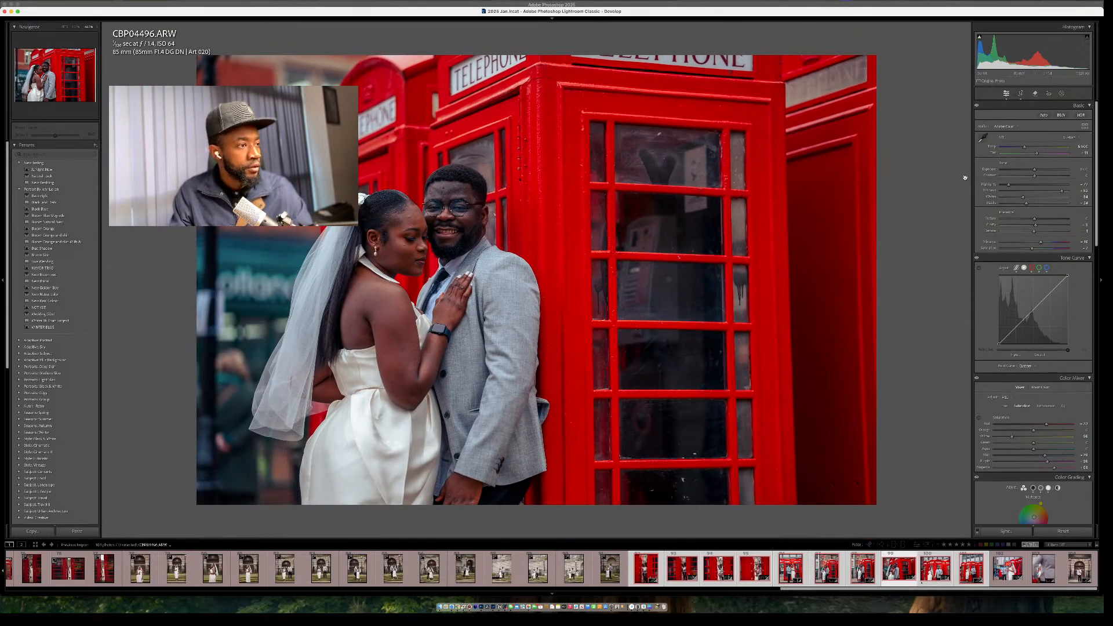
Slightly raise the photo's exposure, lower its highlights, and cool its white balance temperature.
{"action": "left_click_drag", "start_coordinate": [1035, 169], "coordinate": [1039, 171]}
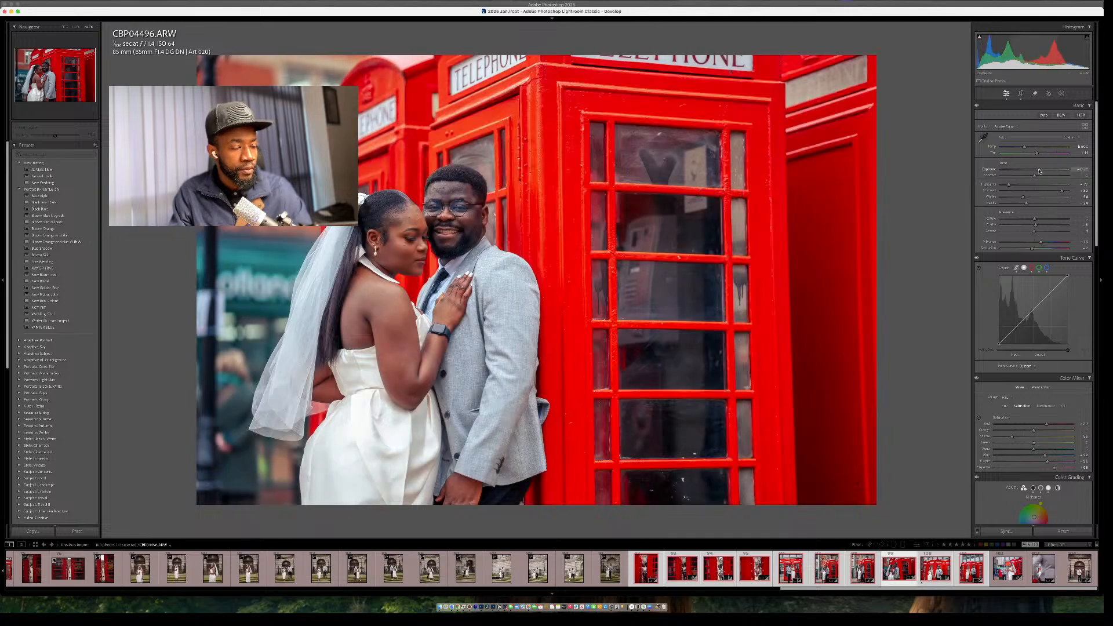
{"action": "left_click_drag", "start_coordinate": [1008, 184], "coordinate": [1014, 149]}
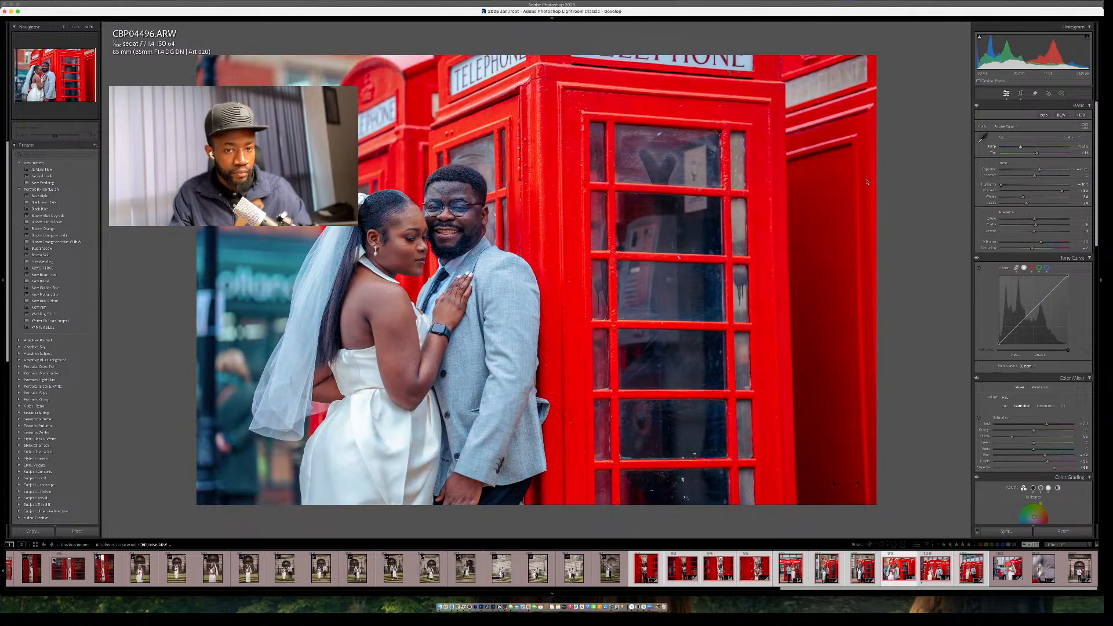
Preview several saved develop presets on the photo of the embracing couple.
{"action": "left_click", "coordinate": [59, 256]}
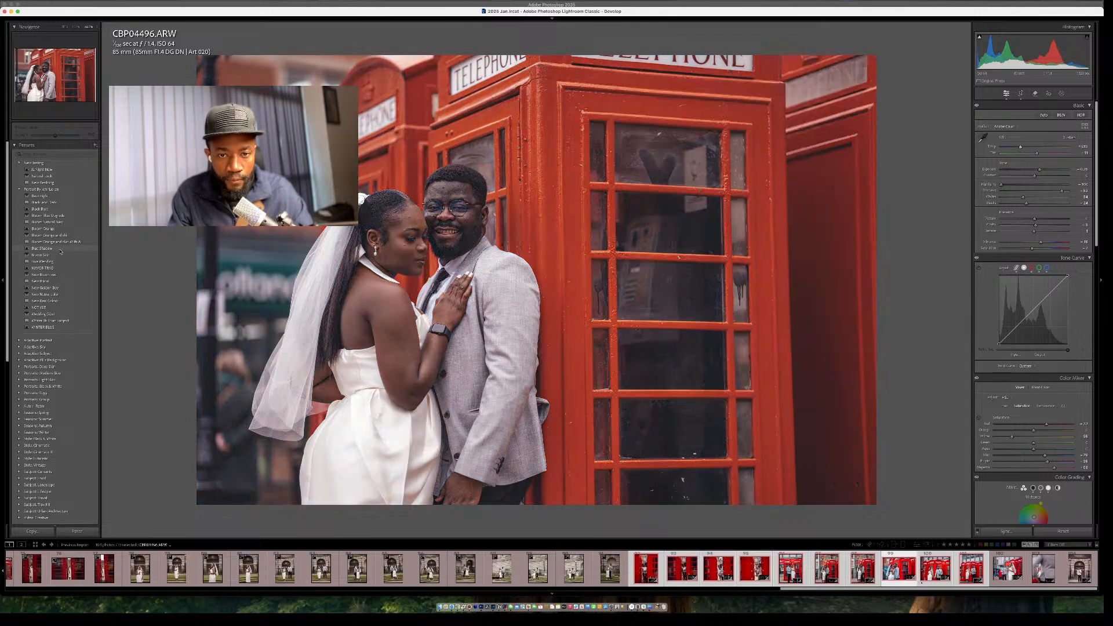
{"action": "left_click", "coordinate": [61, 249]}
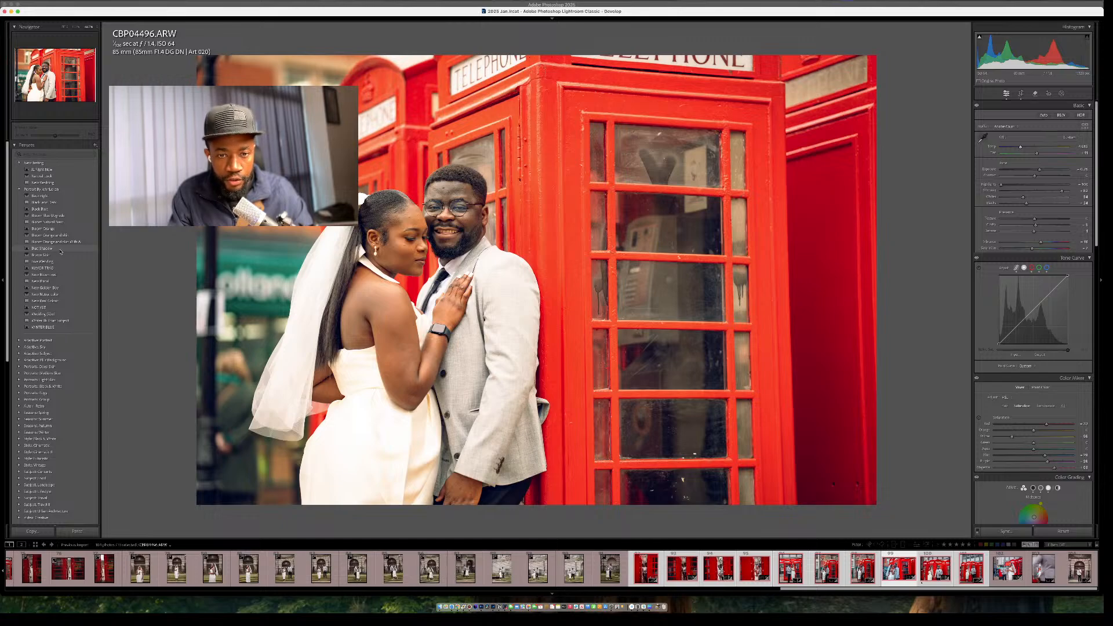
{"action": "left_click", "coordinate": [72, 184]}
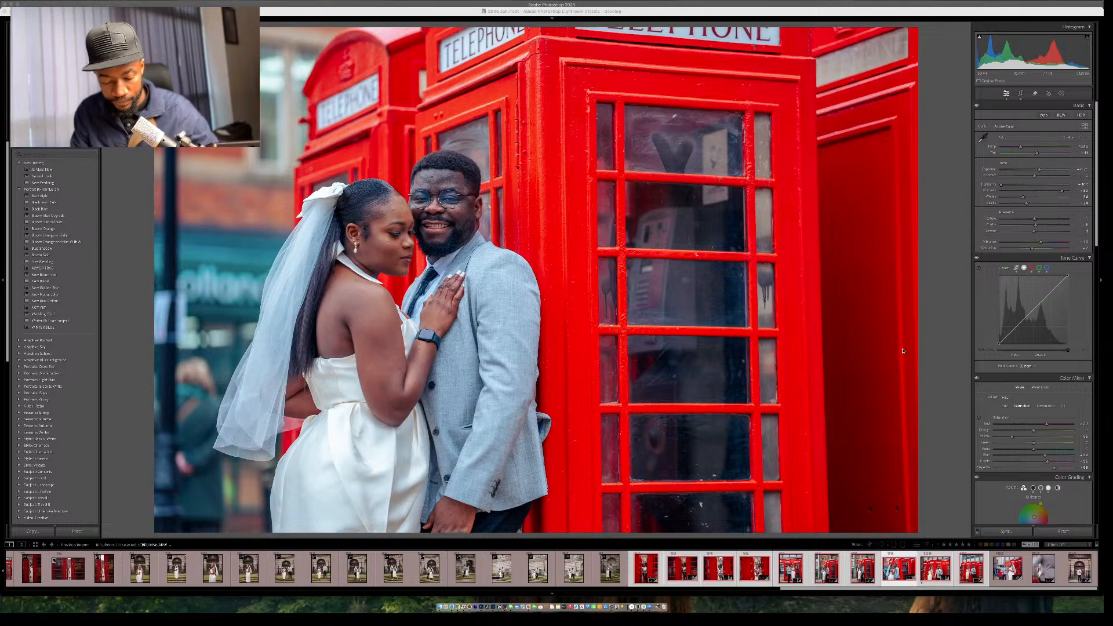
Raise the photo's highlights slightly and compare it with its unedited version.
{"action": "left_click", "coordinate": [485, 299]}
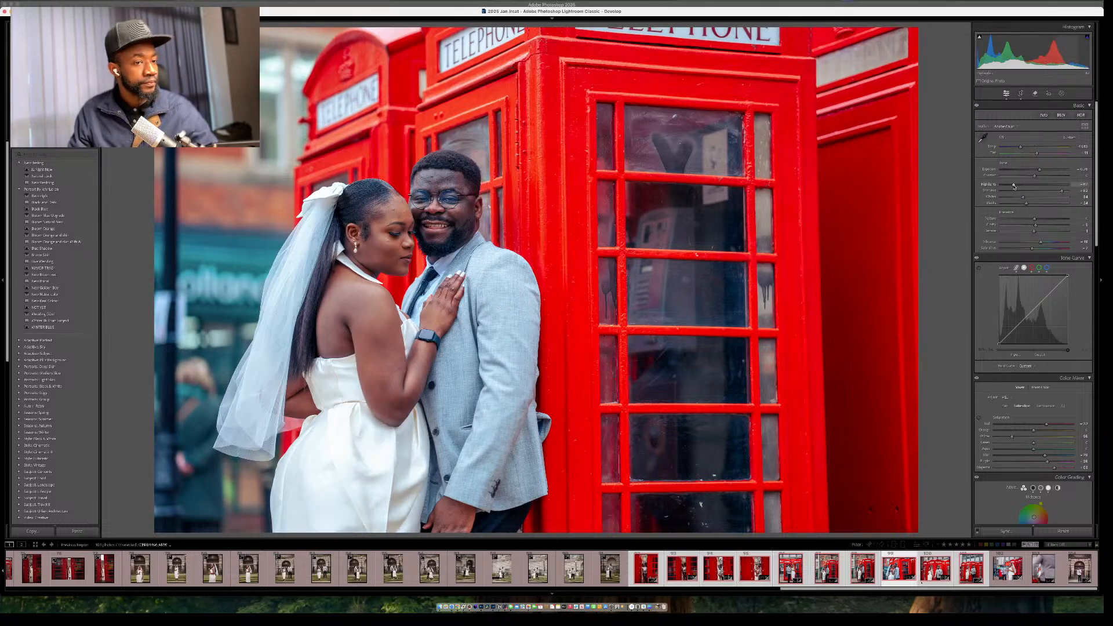
{"action": "key", "text": "backslash"}
{"action": "key", "text": "backslash"}
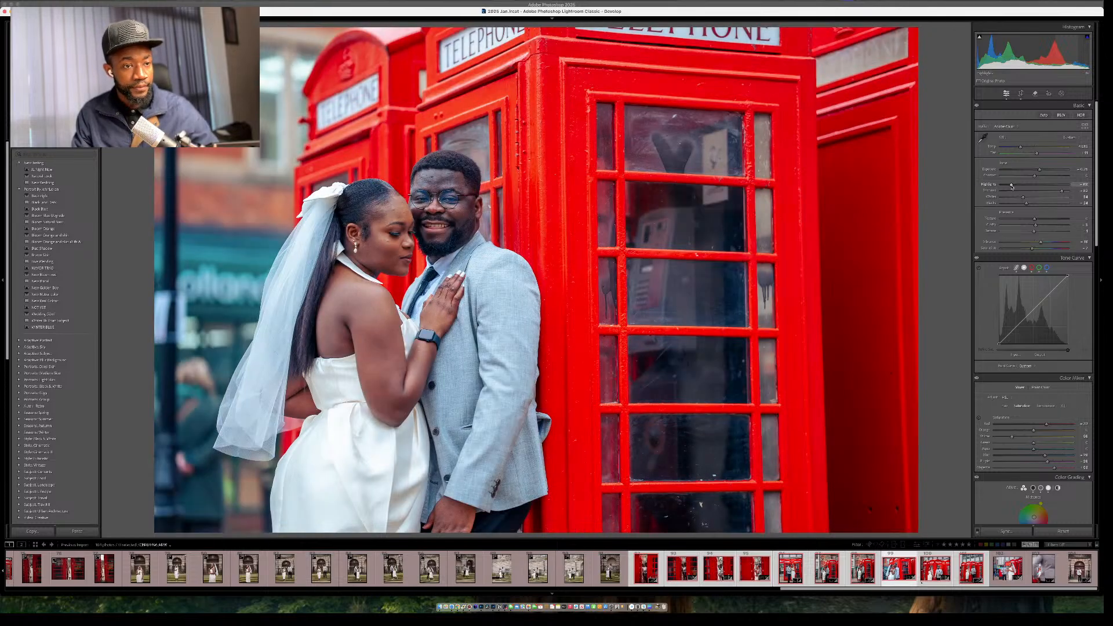
{"action": "key", "text": "backslash"}
{"action": "key", "text": "backslash"}
{"action": "key", "text": "backslash"}
{"action": "key", "text": "backslash"}
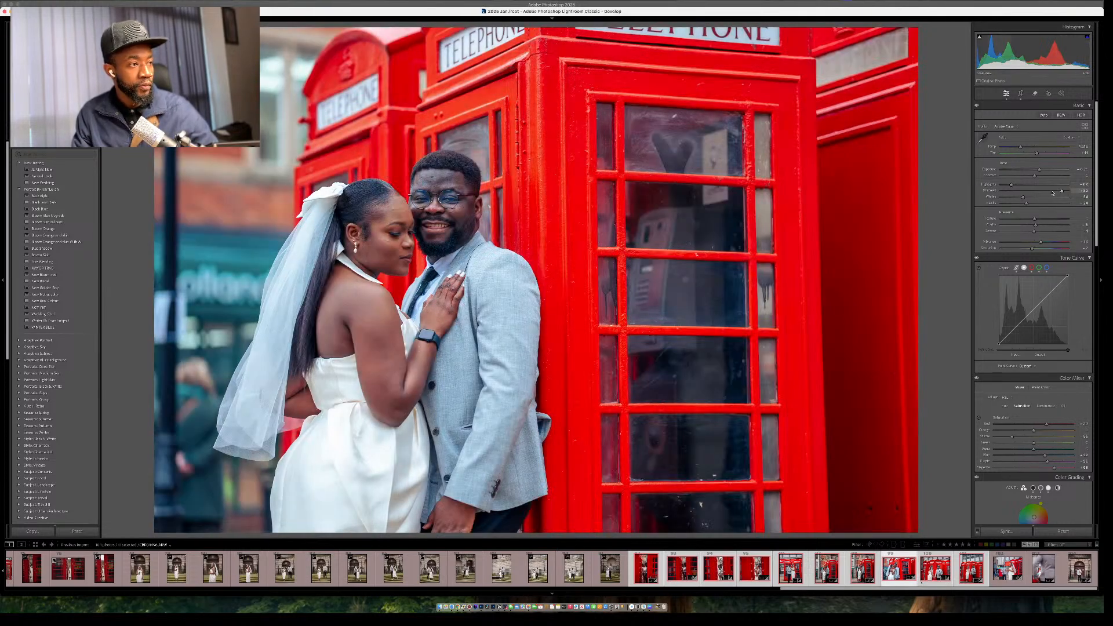
Lower the photo's shadows and tint slightly, and check the edit repeatedly against the unedited photo.
{"action": "left_click_drag", "start_coordinate": [1053, 193], "coordinate": [1051, 192]}
{"action": "left_click_drag", "start_coordinate": [1031, 154], "coordinate": [1032, 154]}
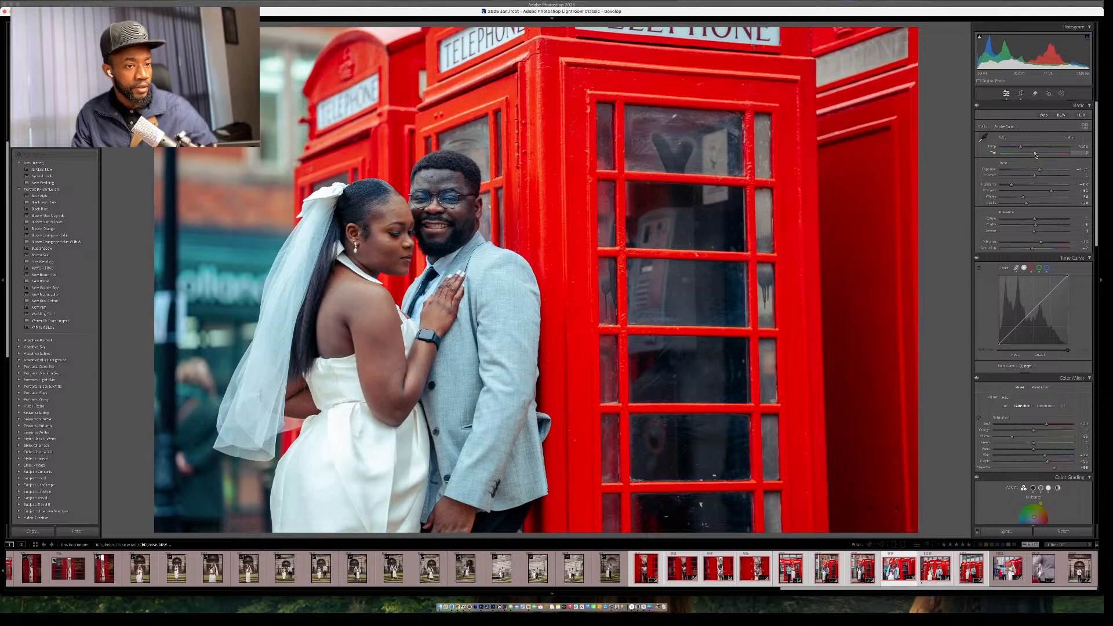
{"action": "key", "text": "backslash"}
{"action": "key", "text": "backslash"}
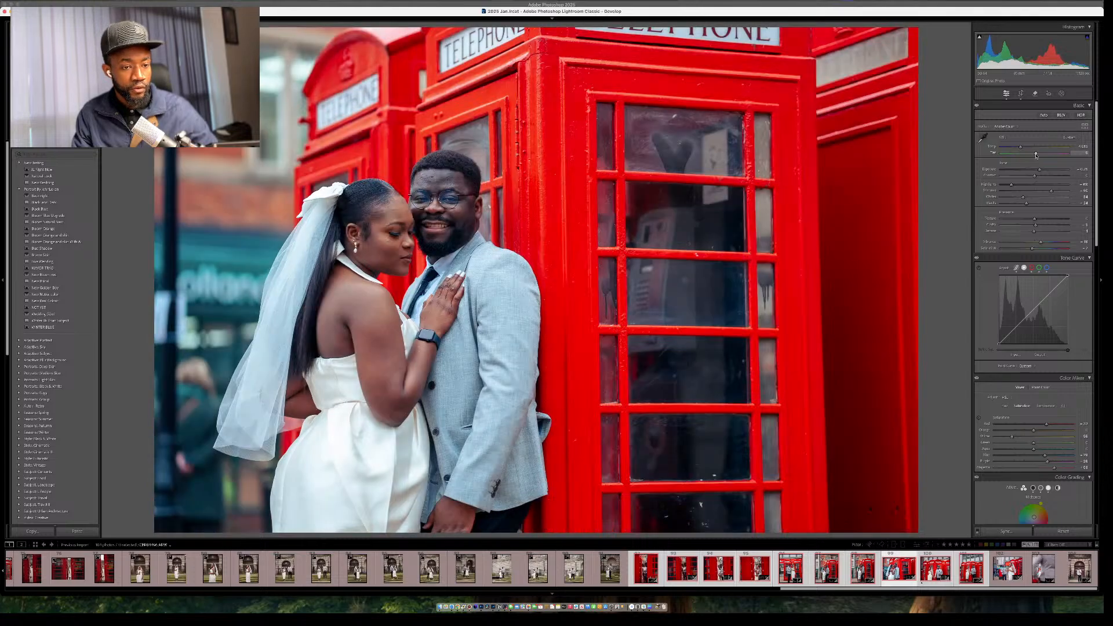
{"action": "key", "text": "backslash"}
{"action": "key", "text": "backslash"}
{"action": "key", "text": "backslash"}
{"action": "key", "text": "backslash"}
{"action": "key", "text": "backslash"}
{"action": "key", "text": "backslash"}
{"action": "key", "text": "backslash"}
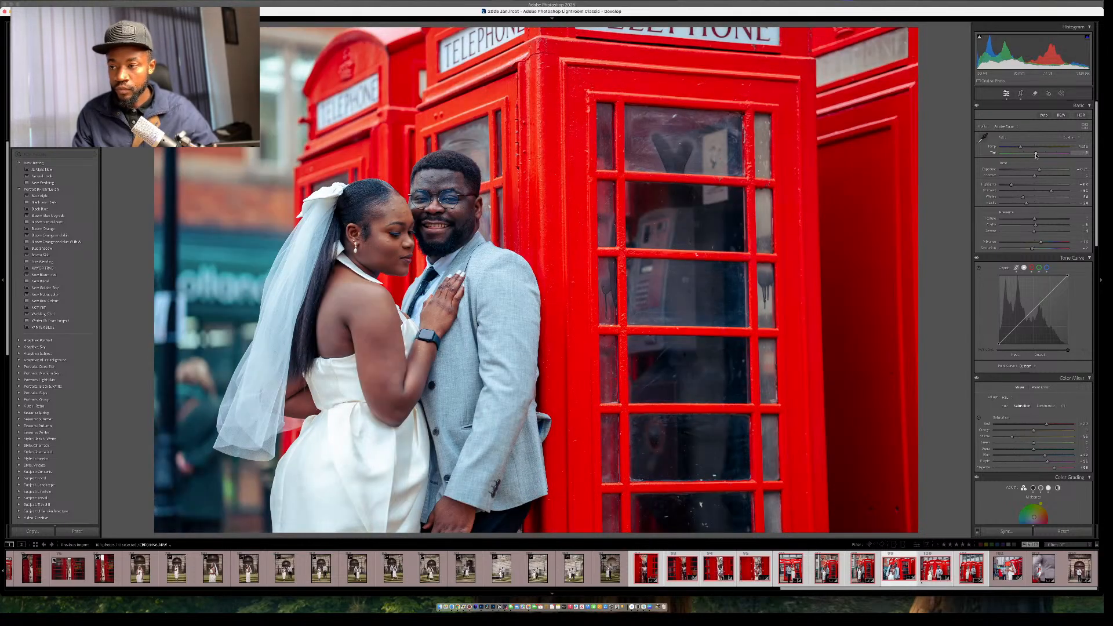
{"action": "key", "text": "backslash"}
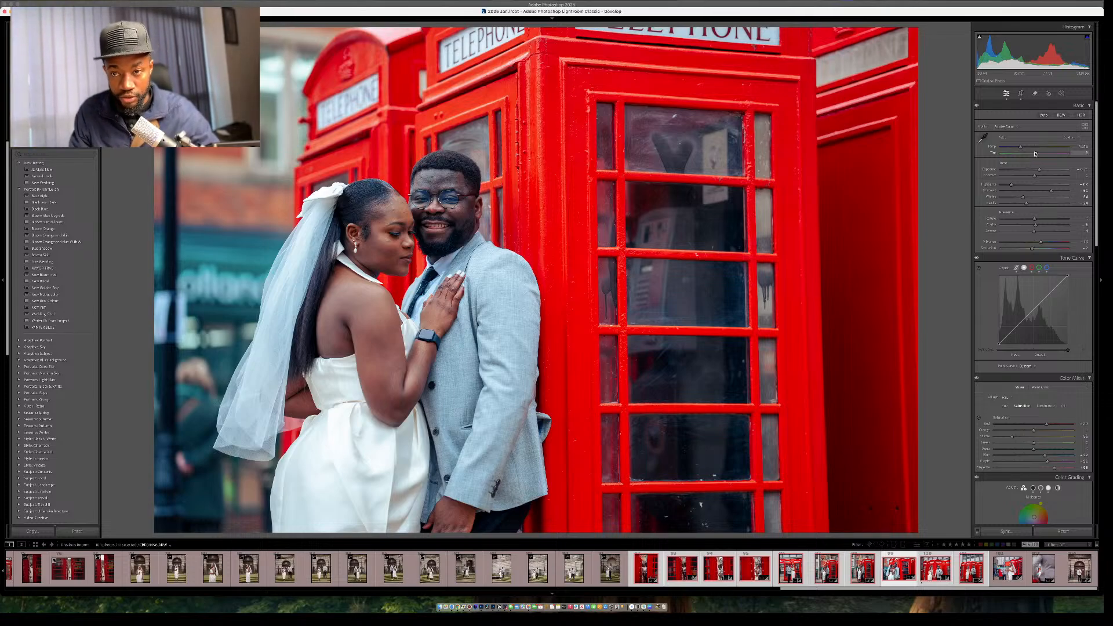
Add a radial gradient mask around the couple's heads and shoulders, invert it, and lower its exposure to darken the surroundings.
{"action": "left_click", "coordinate": [656, 276]}
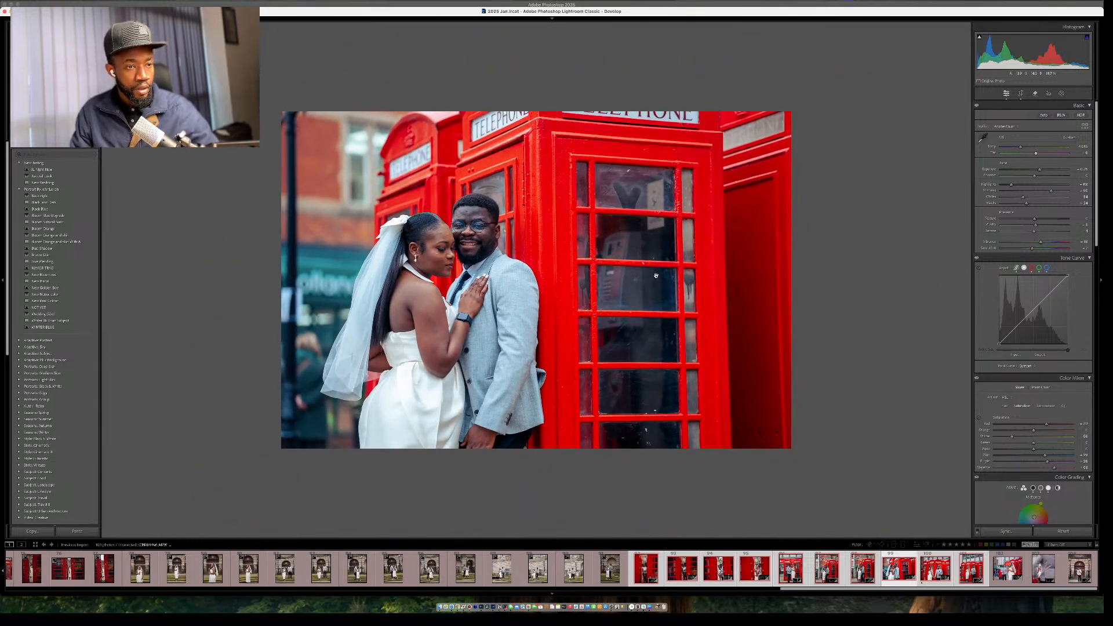
{"action": "key", "text": "alt"}
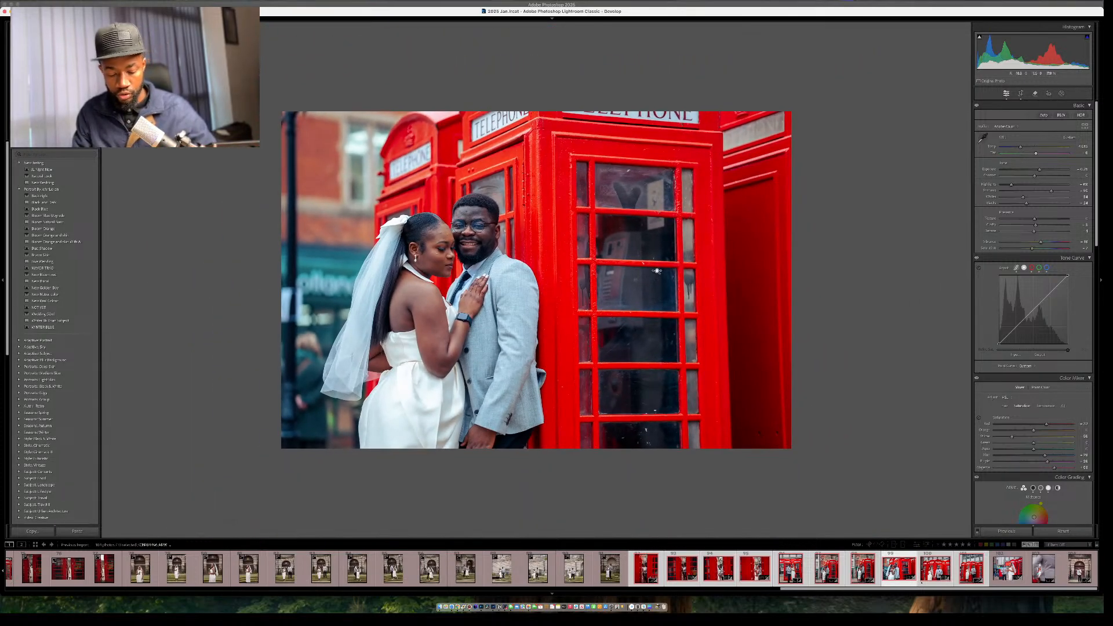
{"action": "key", "text": "shift+m"}
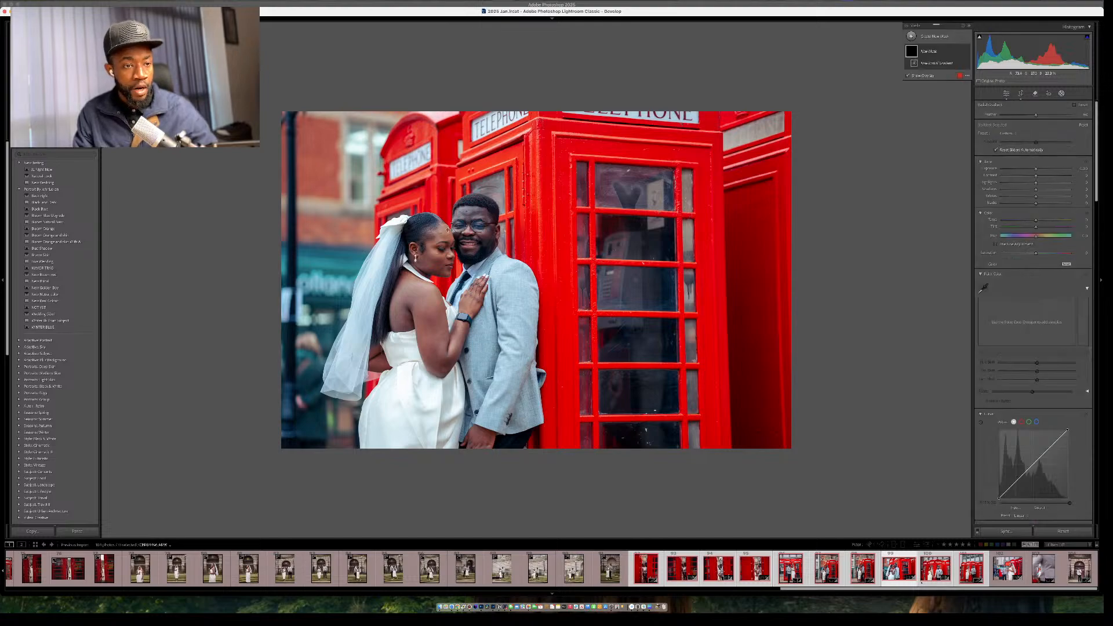
{"action": "left_click_drag", "start_coordinate": [447, 229], "coordinate": [510, 130]}
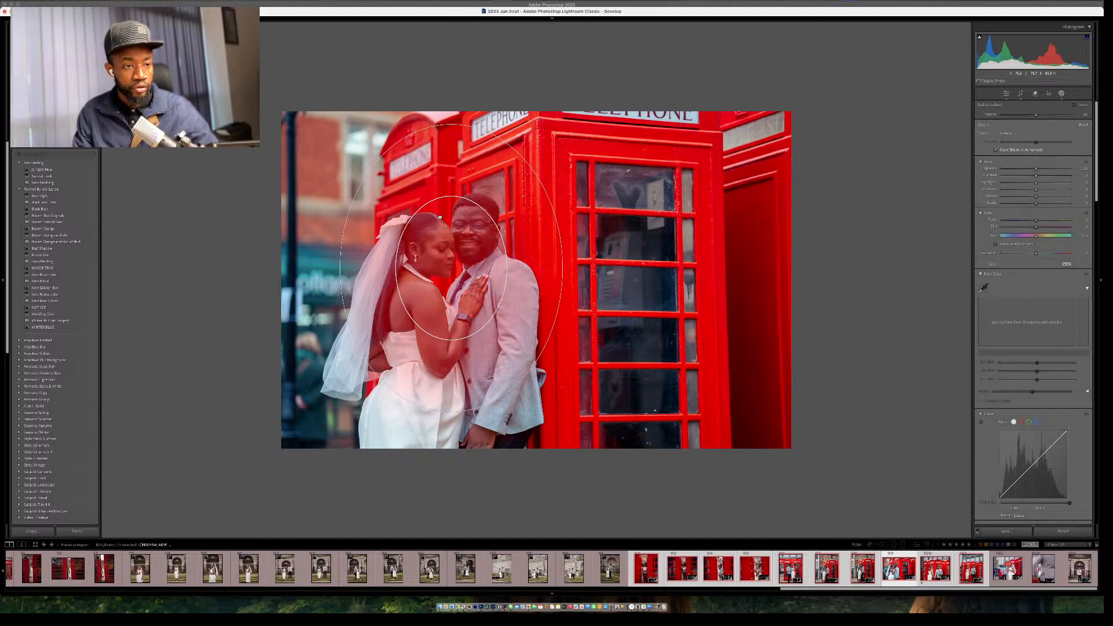
{"action": "left_click_drag", "start_coordinate": [440, 217], "coordinate": [435, 195]}
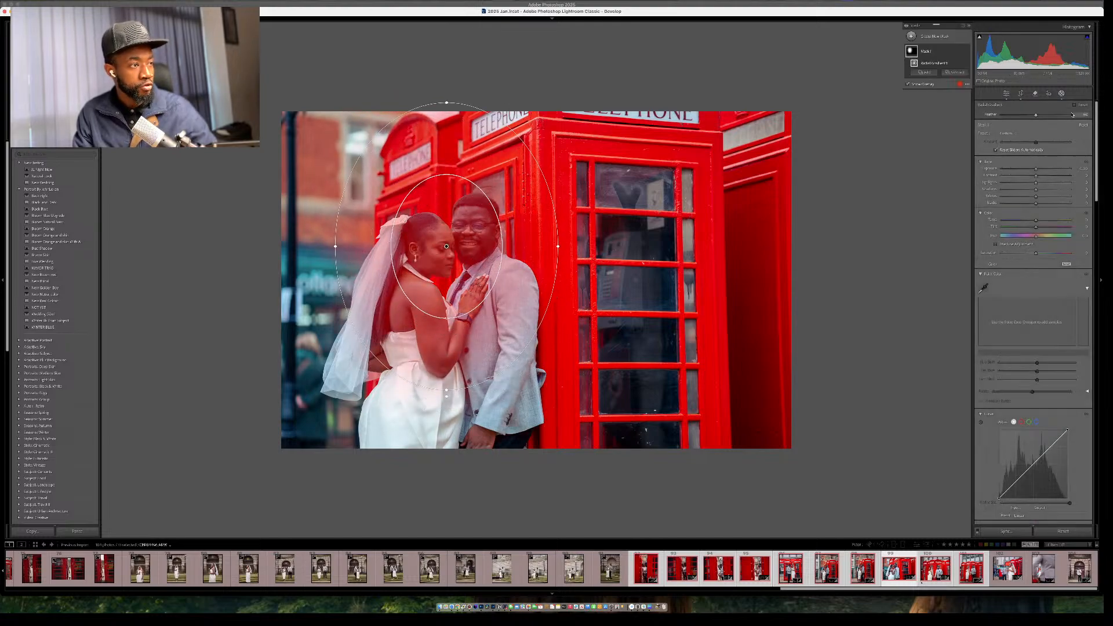
{"action": "left_click", "coordinate": [1074, 105]}
{"action": "left_click_drag", "start_coordinate": [1035, 168], "coordinate": [1030, 170]}
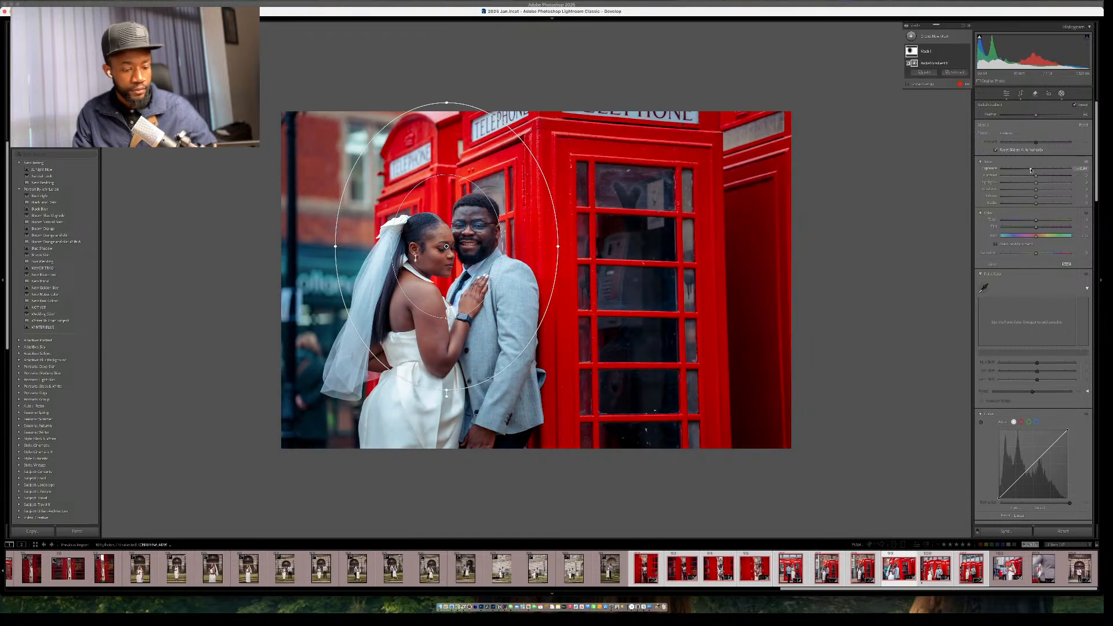
{"action": "key", "text": "shift+w"}
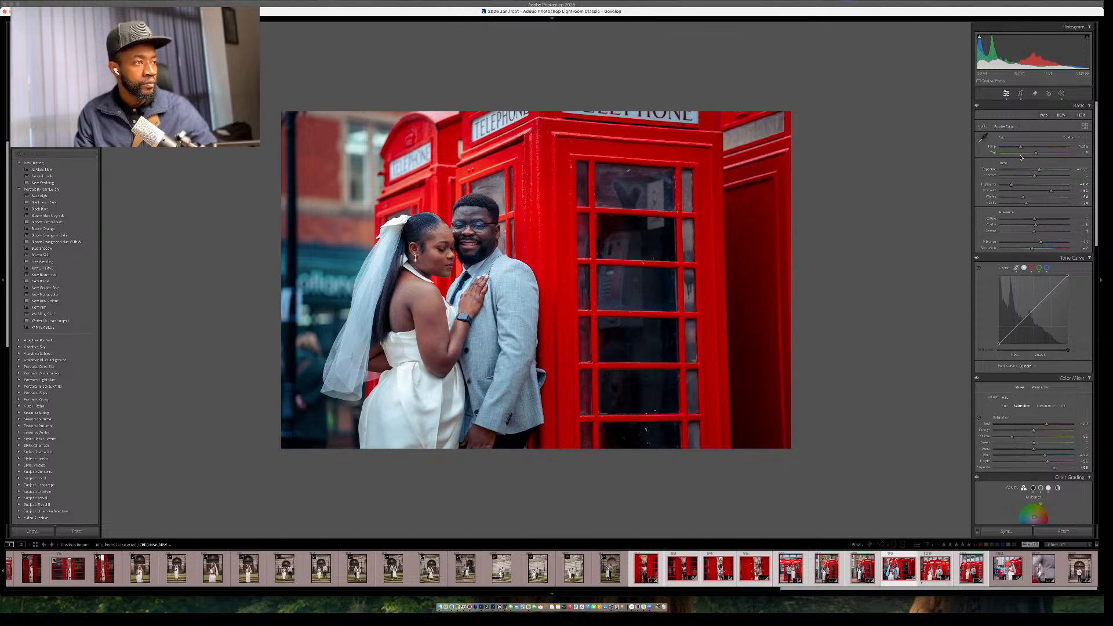
Warm the white balance slightly, nudge up the exposure of the whole photo, and compare it with the unedited version.
{"action": "left_click_drag", "start_coordinate": [1023, 148], "coordinate": [1040, 172]}
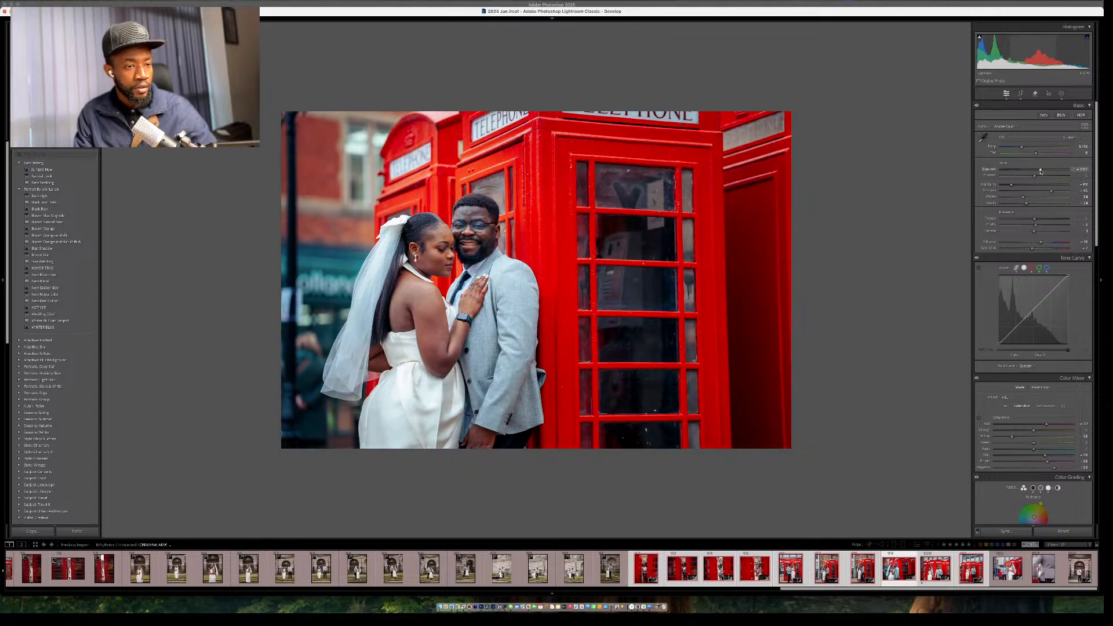
{"action": "key", "text": "backslash"}
{"action": "key", "text": "backslash"}
{"action": "key", "text": "backslash"}
{"action": "key", "text": "backslash"}
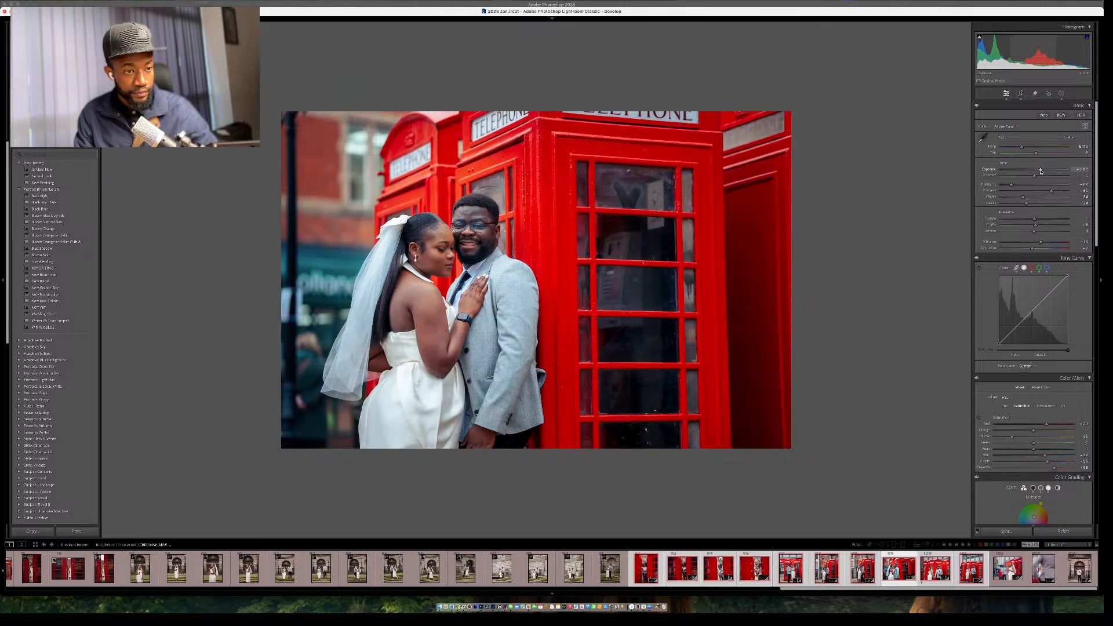
Raise the exposure and lower the shadows of the full-length photo of the couple beside the phone box.
{"action": "key", "text": "Left"}
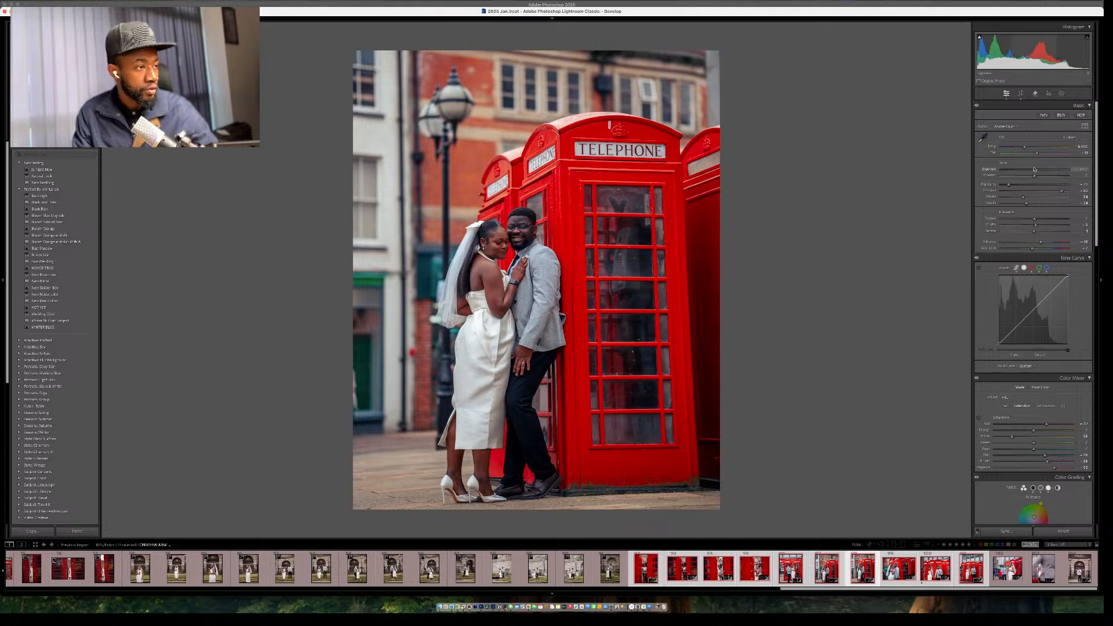
{"action": "left_click_drag", "start_coordinate": [1034, 169], "coordinate": [1054, 193]}
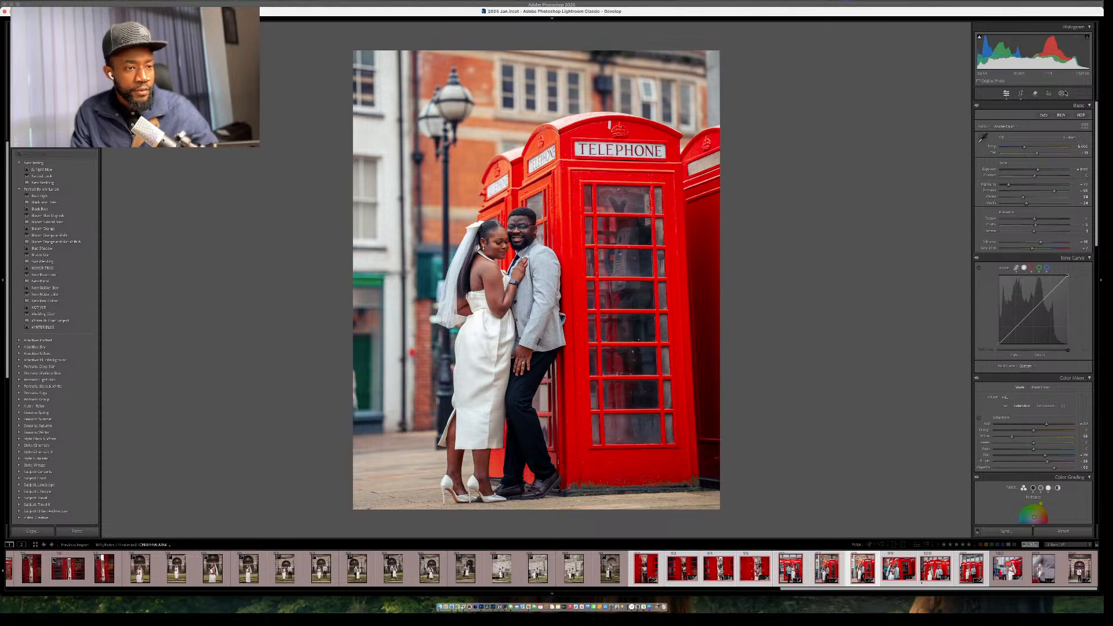
Add a background mask to the full-length photo and lower its exposure to make the couple stand out.
{"action": "left_click", "coordinate": [1063, 93]}
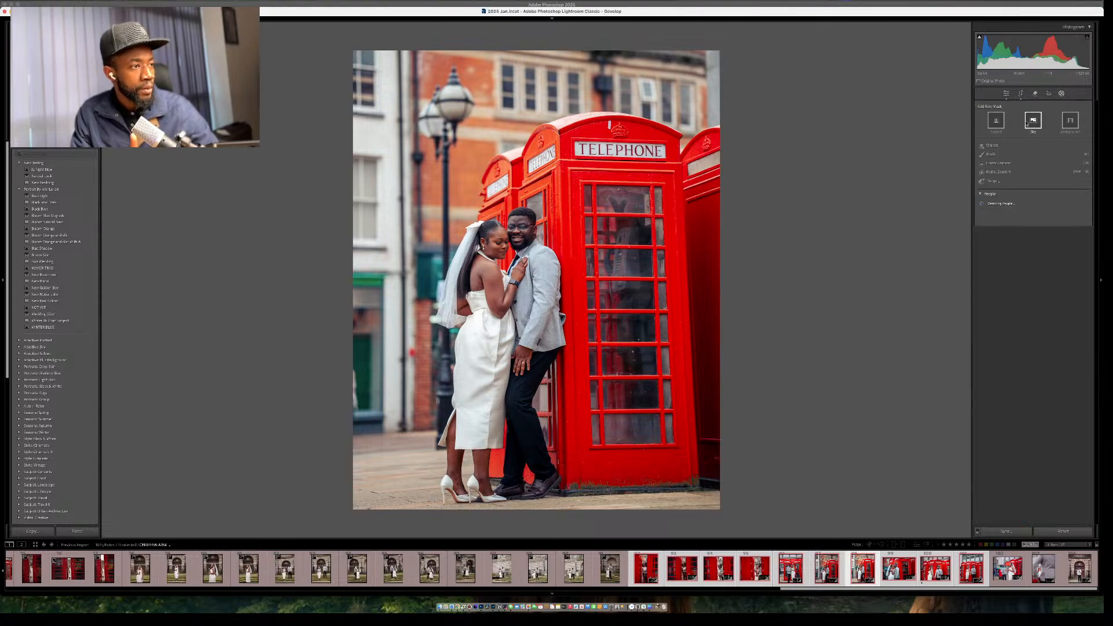
{"action": "left_click", "coordinate": [1070, 121]}
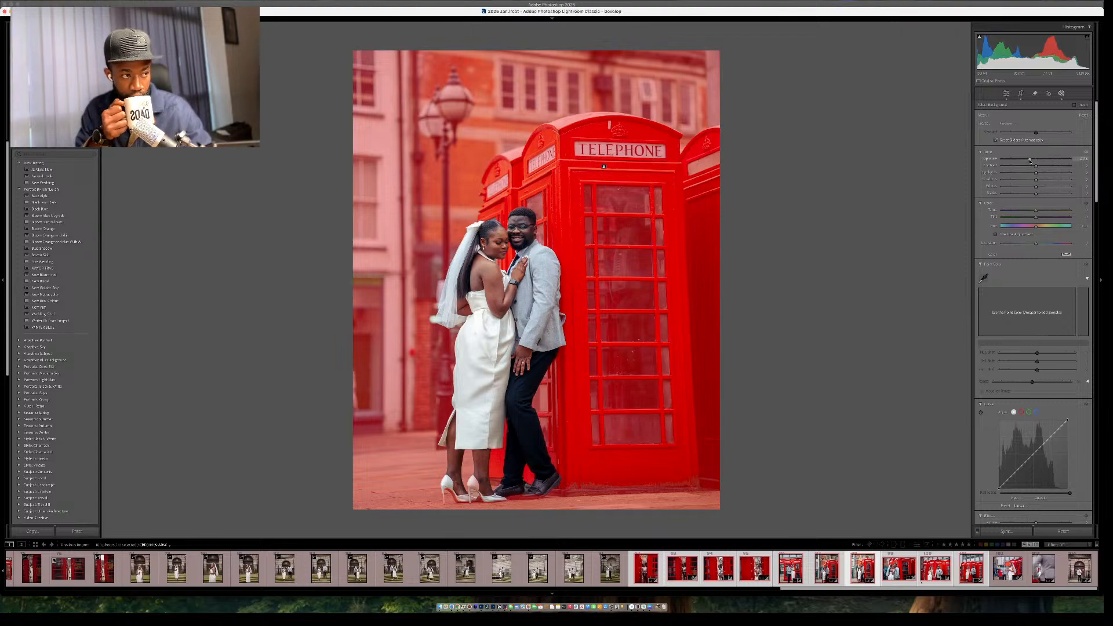
{"action": "left_click_drag", "start_coordinate": [1036, 158], "coordinate": [1029, 161]}
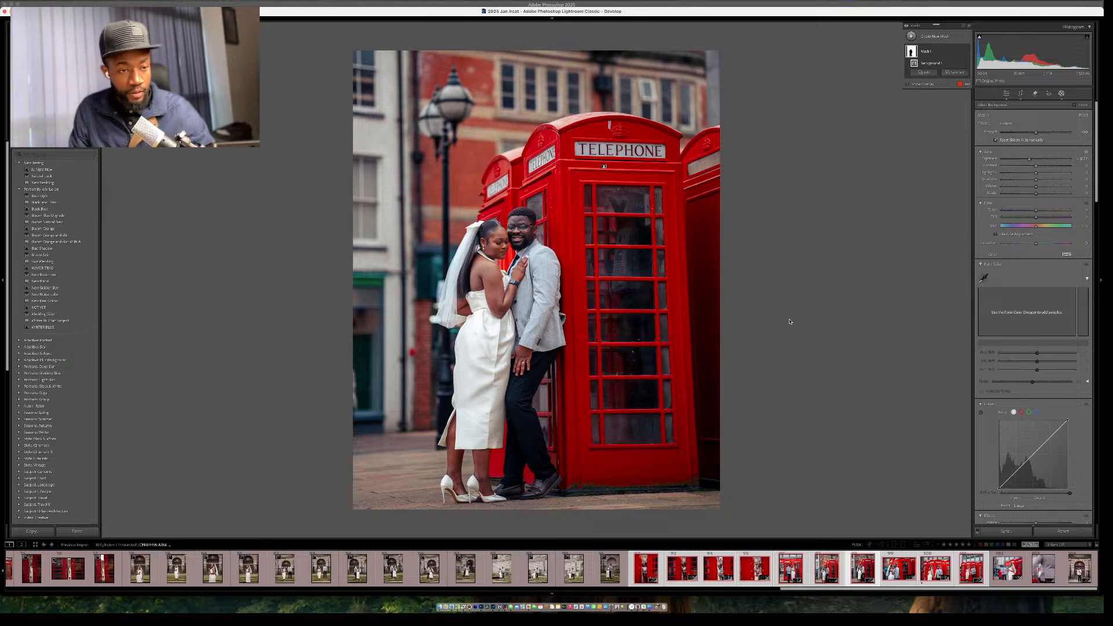
Rotate the full-length photo's crop slightly to correct its tilt.
{"action": "key", "text": "r"}
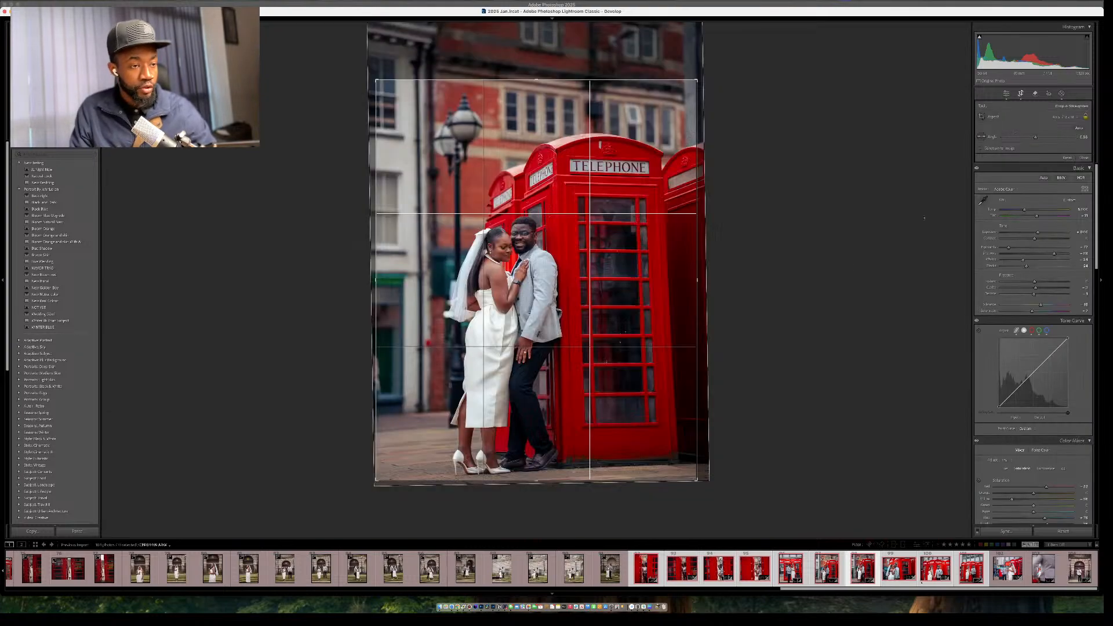
{"action": "left_click_drag", "start_coordinate": [798, 248], "coordinate": [798, 251]}
{"action": "key", "text": "r"}
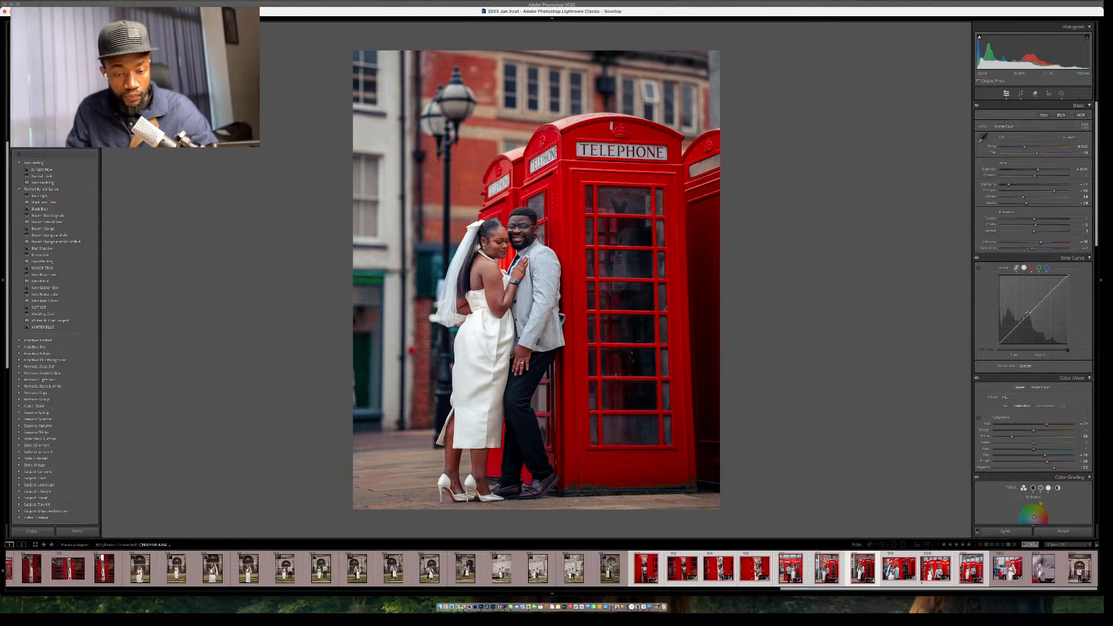
Apply Lens Blur to the full-length photo and slightly increase the blur amount to soften the street background.
{"action": "scroll", "coordinate": [1049, 351], "scroll_direction": "down", "scroll_amount": 15}
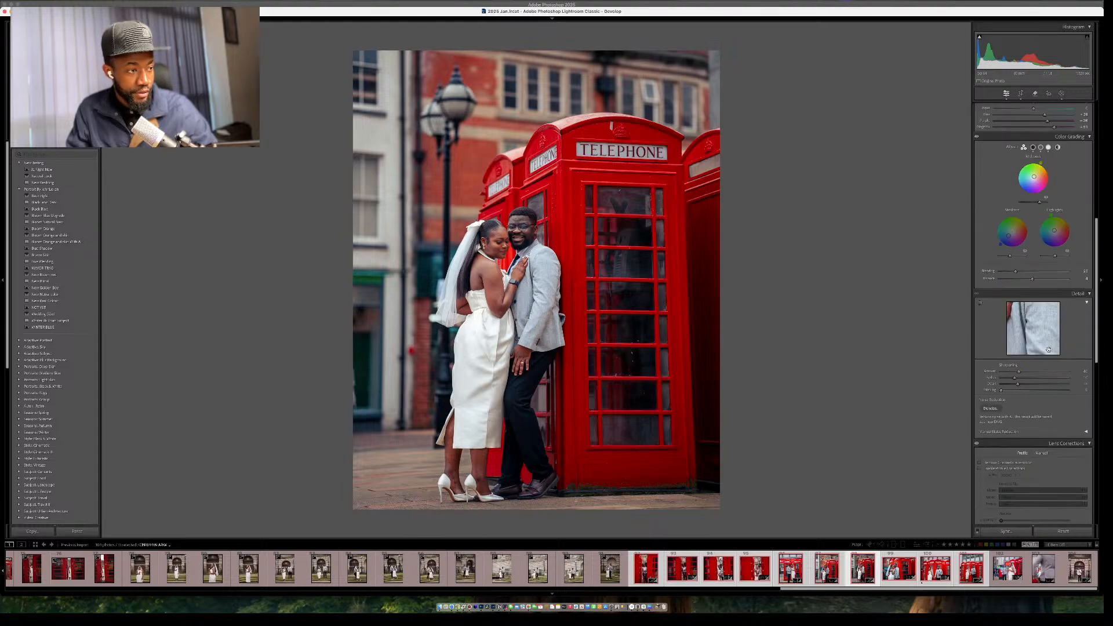
{"action": "scroll", "coordinate": [1048, 351], "scroll_direction": "down", "scroll_amount": 5}
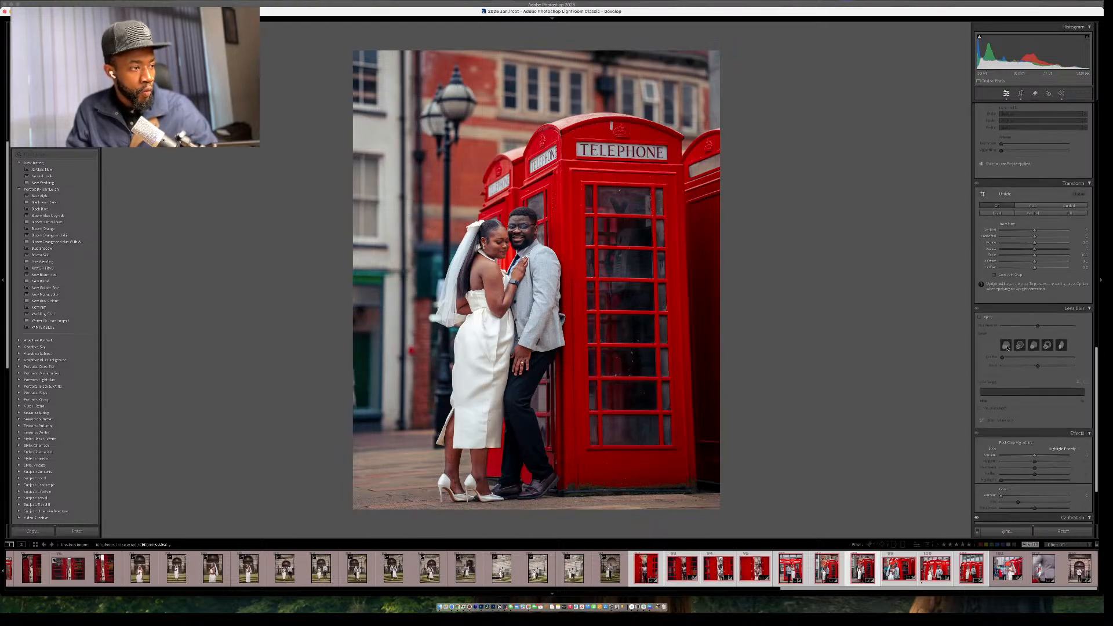
{"action": "left_click", "coordinate": [980, 318]}
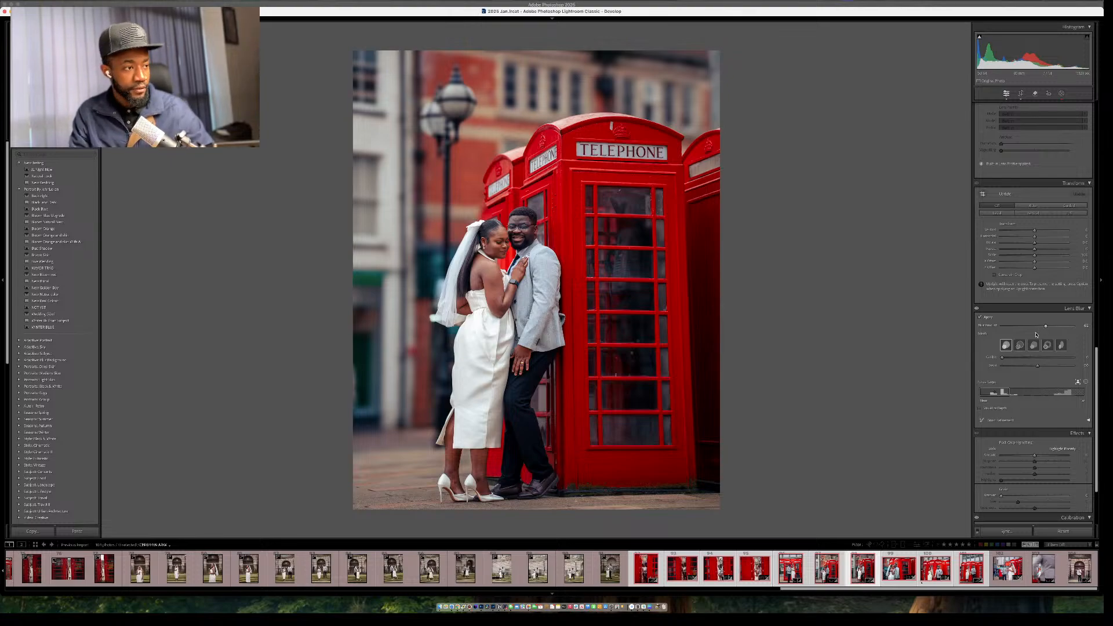
Compare the blurred full-length photo with its unedited version several times.
{"action": "key", "text": "backslash"}
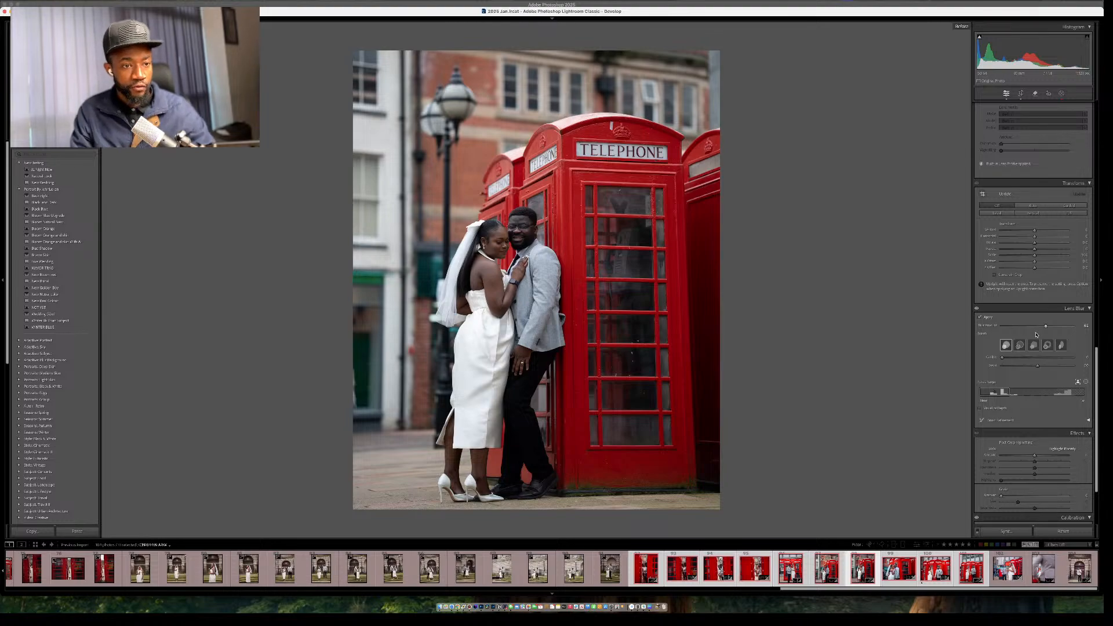
{"action": "key", "text": "backslash"}
{"action": "key", "text": "backslash"}
{"action": "key", "text": "backslash"}
{"action": "key", "text": "backslash"}
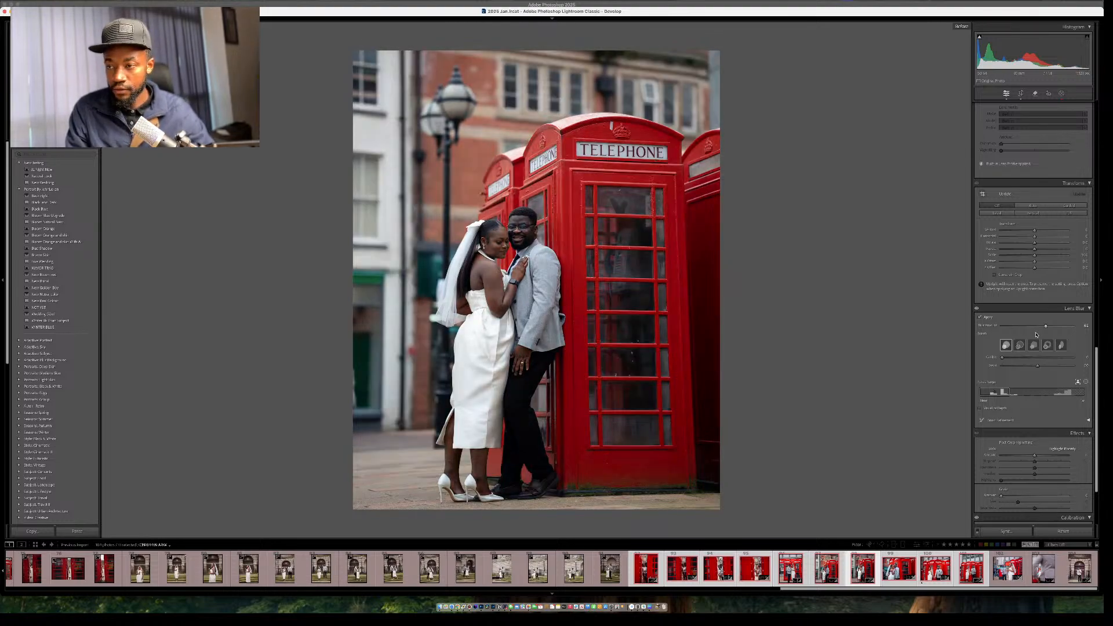
{"action": "key", "text": "backslash"}
{"action": "key", "text": "backslash"}
{"action": "key", "text": "backslash"}
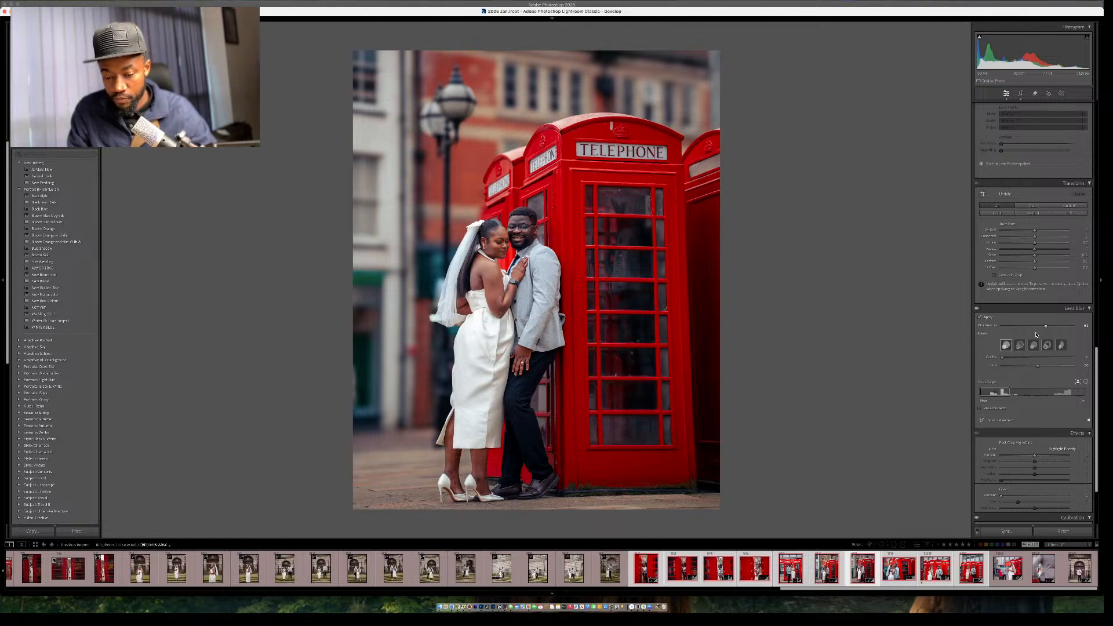
{"action": "key", "text": "backslash"}
{"action": "key", "text": "backslash"}
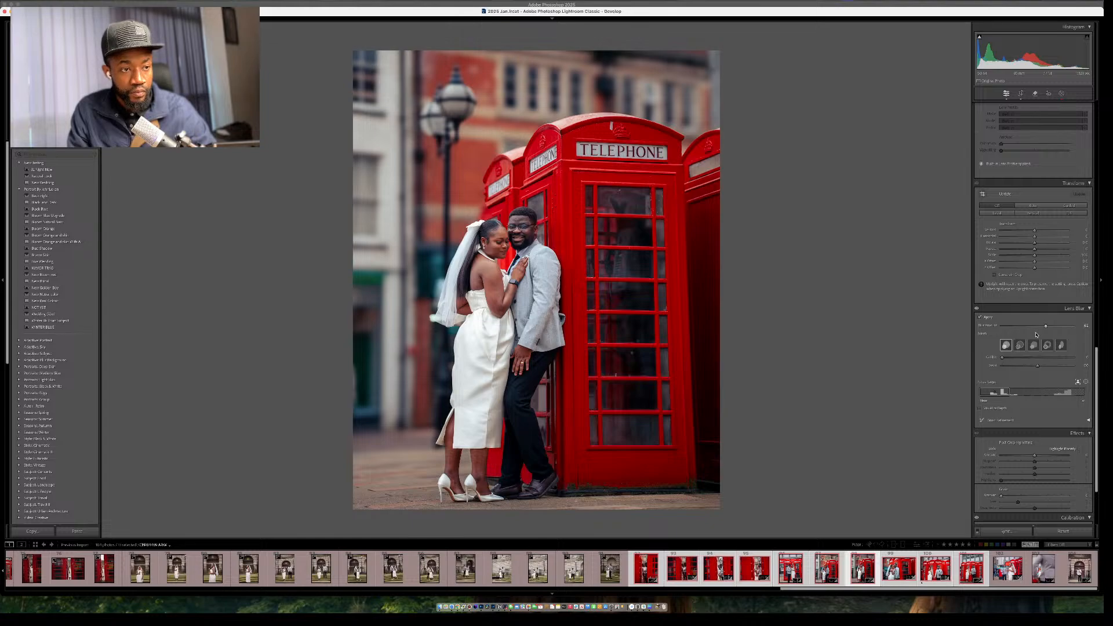
{"action": "key", "text": "backslash"}
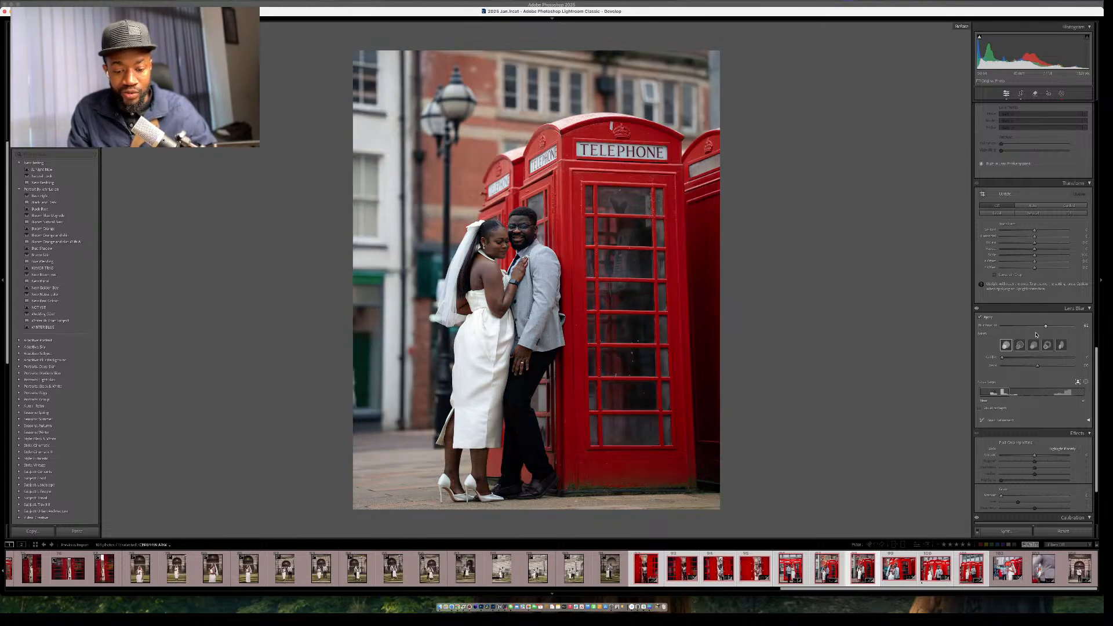
{"action": "key", "text": "backslash"}
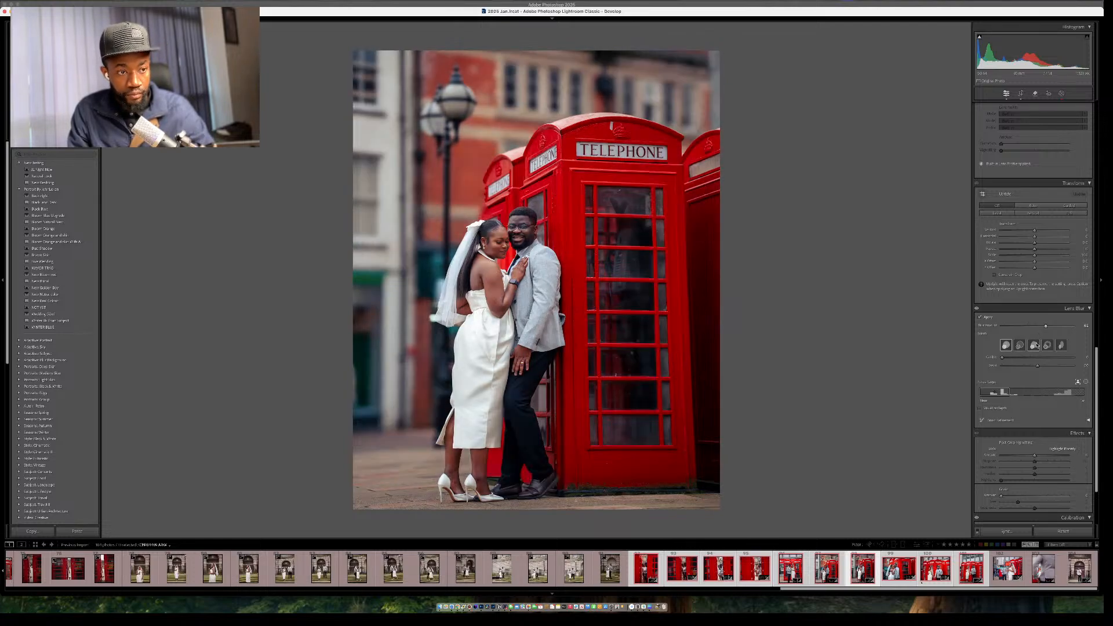
Open the similar photo of the couple smiling at the camera and rotate its crop slightly to straighten it.
{"action": "key", "text": "Left"}
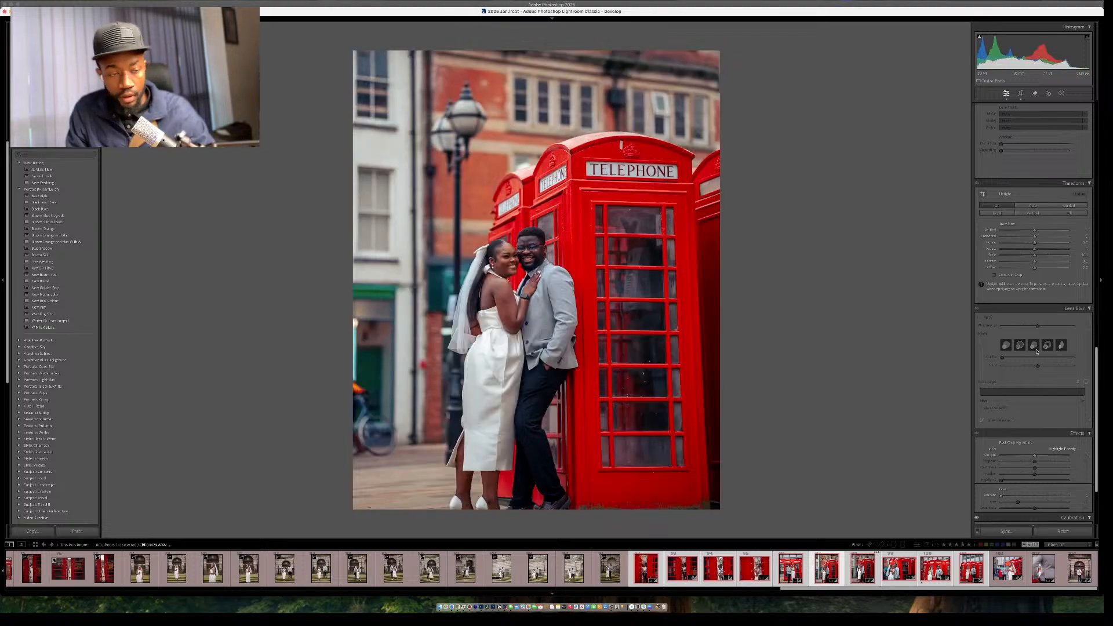
{"action": "key", "text": "r"}
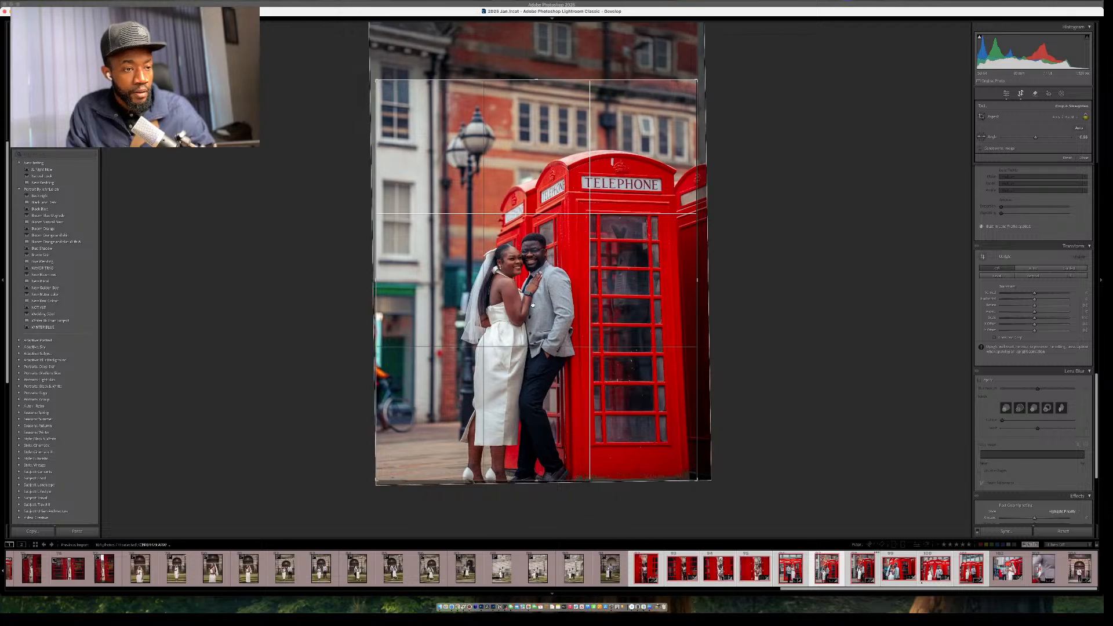
{"action": "left_click_drag", "start_coordinate": [749, 243], "coordinate": [751, 233]}
{"action": "key", "text": "Return"}
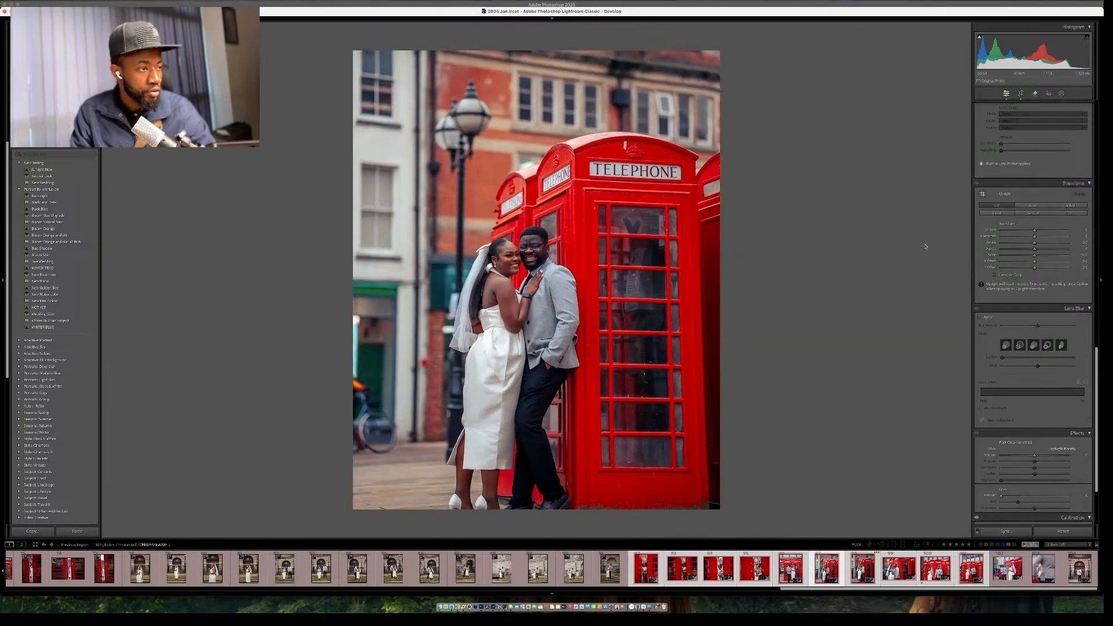
Add a radial mask around the couple's faces and upper bodies and raise its exposure slightly.
{"action": "key", "text": "shift+m"}
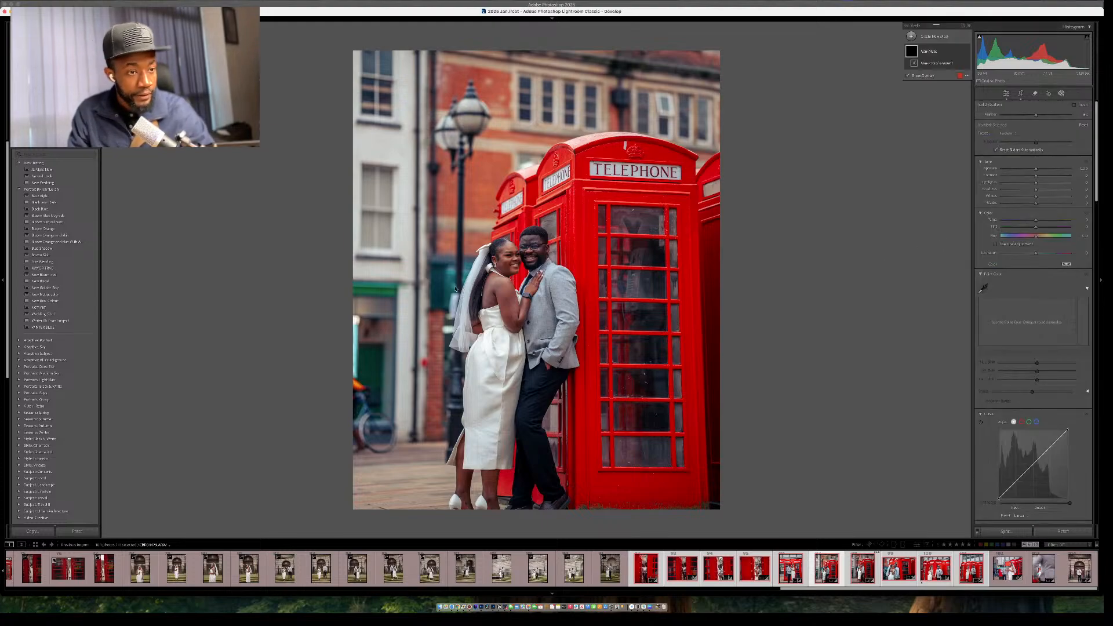
{"action": "left_click_drag", "start_coordinate": [490, 244], "coordinate": [605, 406]}
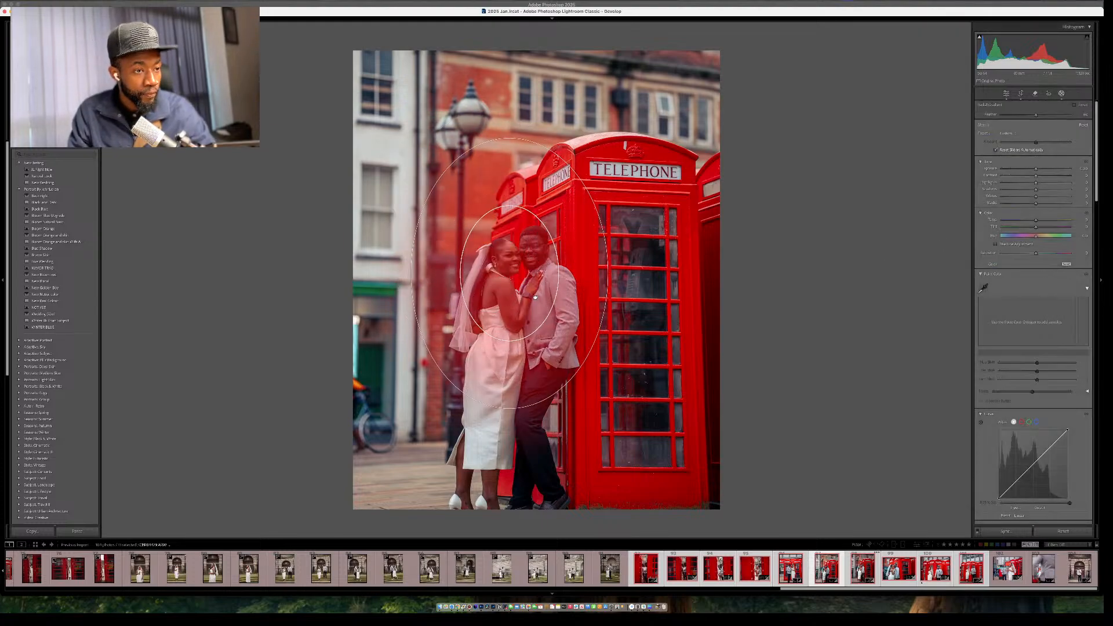
{"action": "left_click", "coordinate": [1039, 173]}
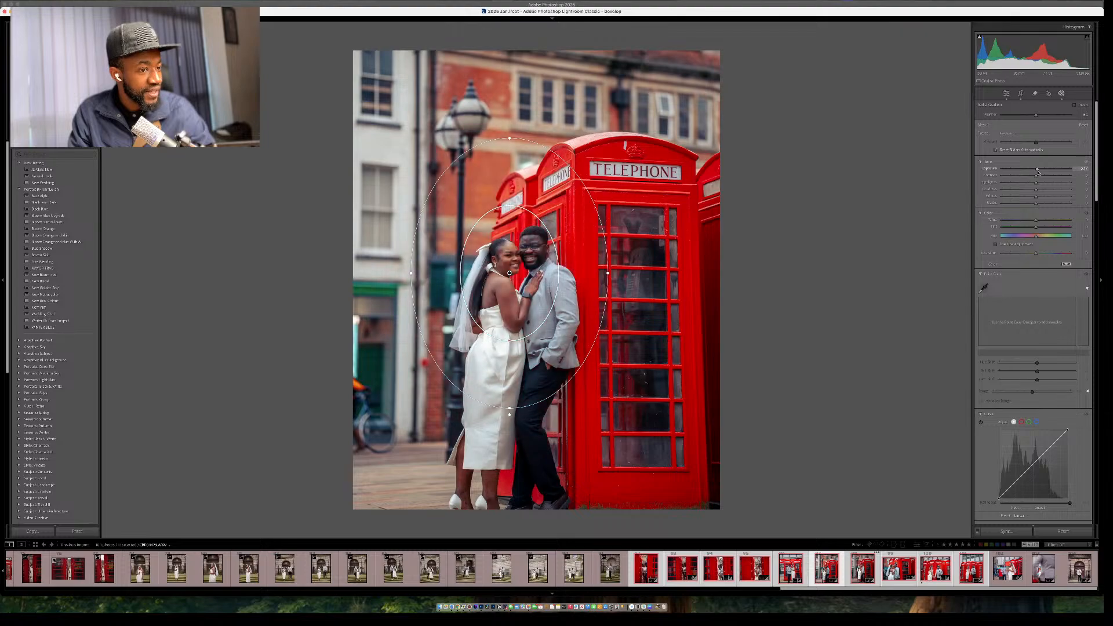
{"action": "left_click_drag", "start_coordinate": [1040, 173], "coordinate": [1041, 173]}
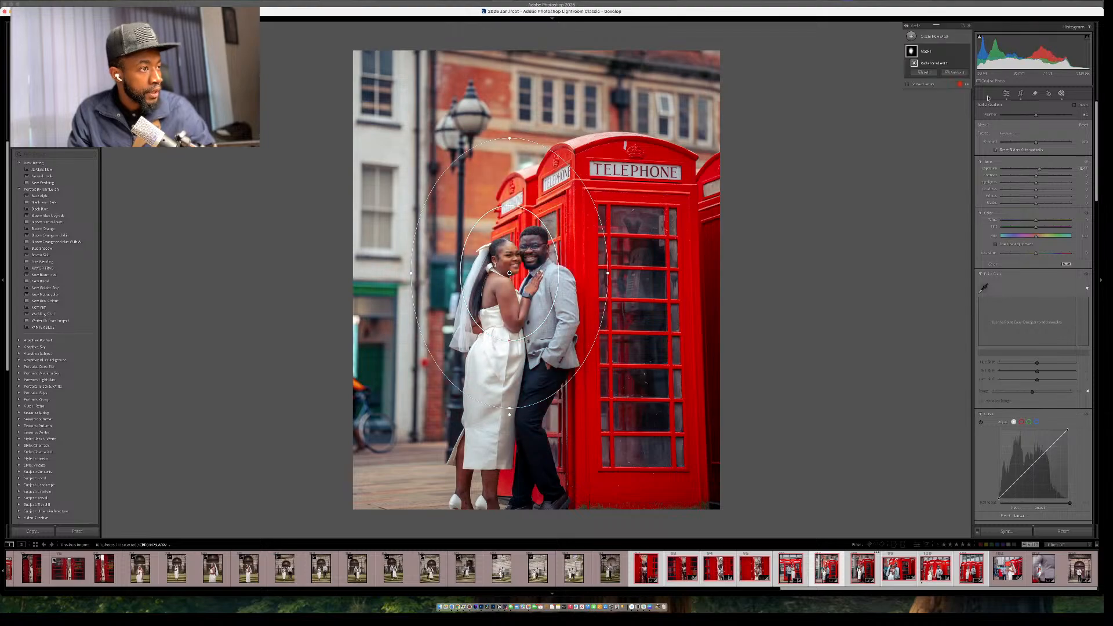
Duplicate and invert the radial mask, and lower the copy's exposure to darken the couple's surroundings.
{"action": "left_click", "coordinate": [960, 51]}
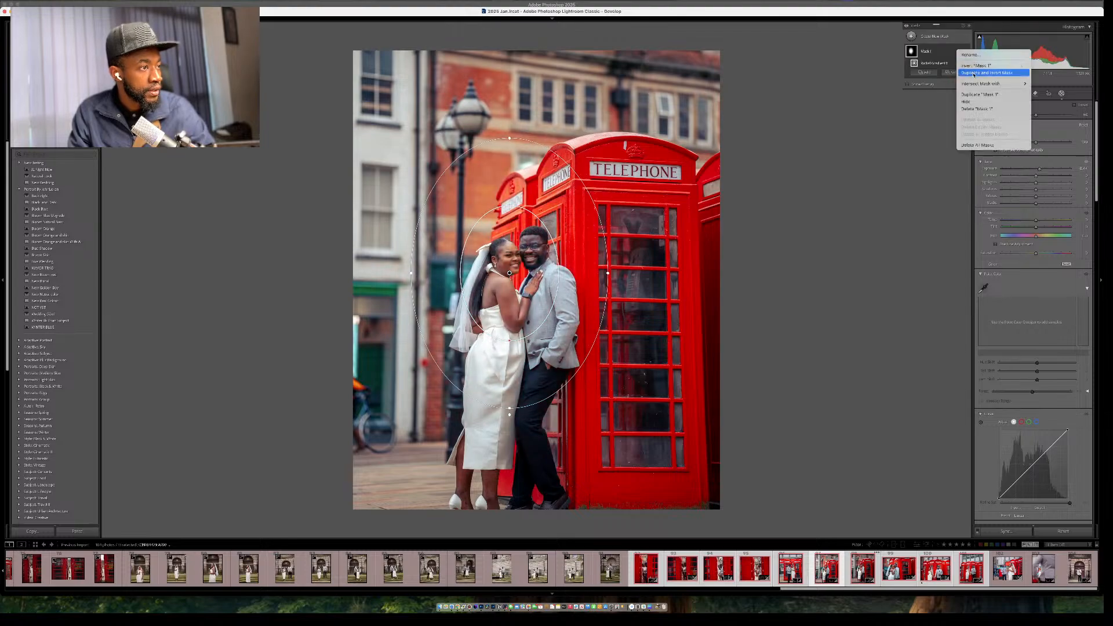
{"action": "left_click", "coordinate": [986, 72]}
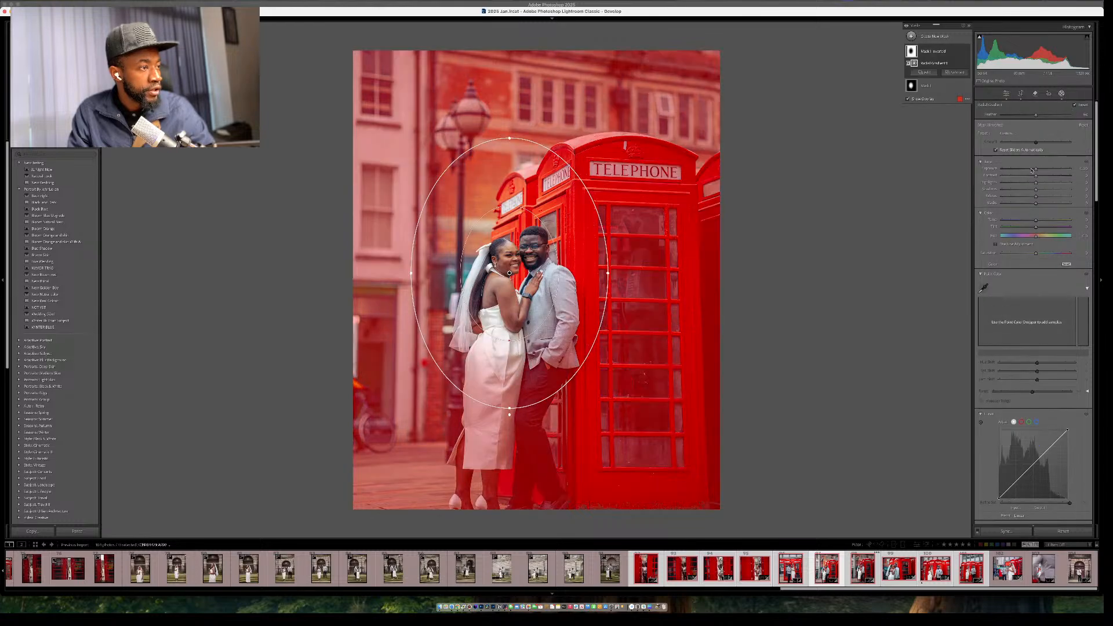
{"action": "left_click_drag", "start_coordinate": [1035, 168], "coordinate": [1031, 171]}
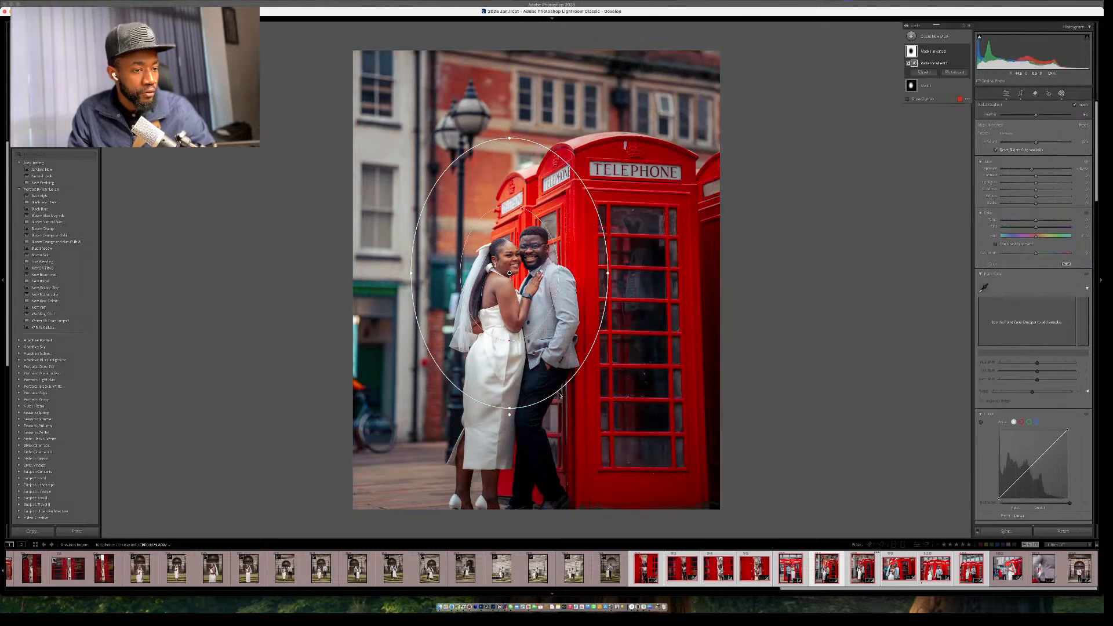
Tilt the inverted radial mask slightly, lengthen it and shift it down to surround the couple from head to feet, and leave masking.
{"action": "left_click_drag", "start_coordinate": [585, 354], "coordinate": [574, 388]}
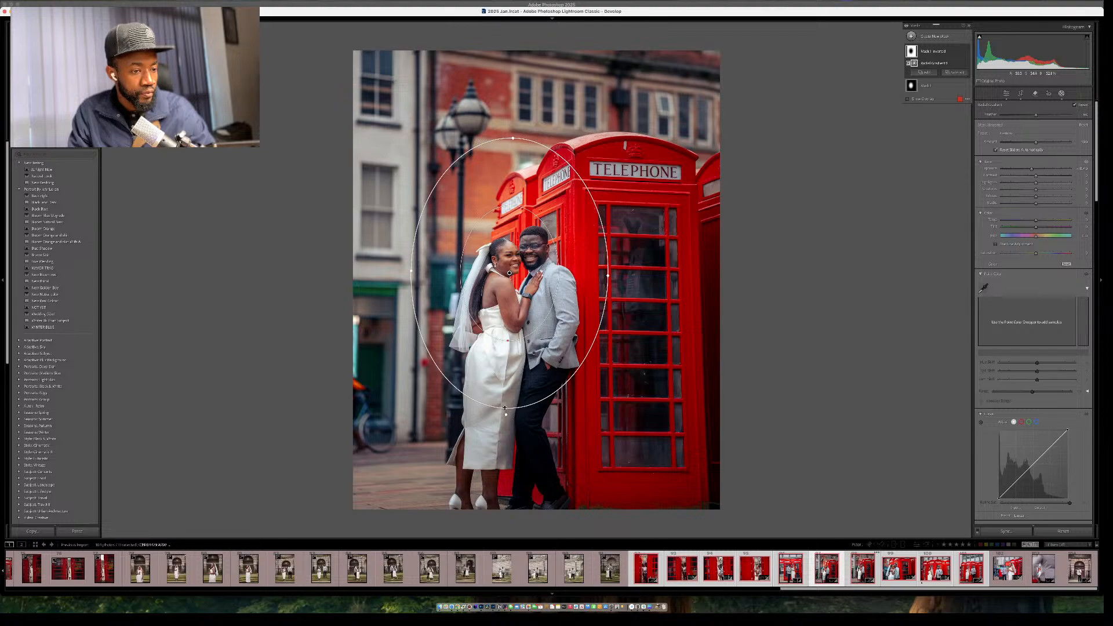
{"action": "left_click_drag", "start_coordinate": [505, 407], "coordinate": [504, 482]}
{"action": "left_click_drag", "start_coordinate": [517, 361], "coordinate": [517, 387]}
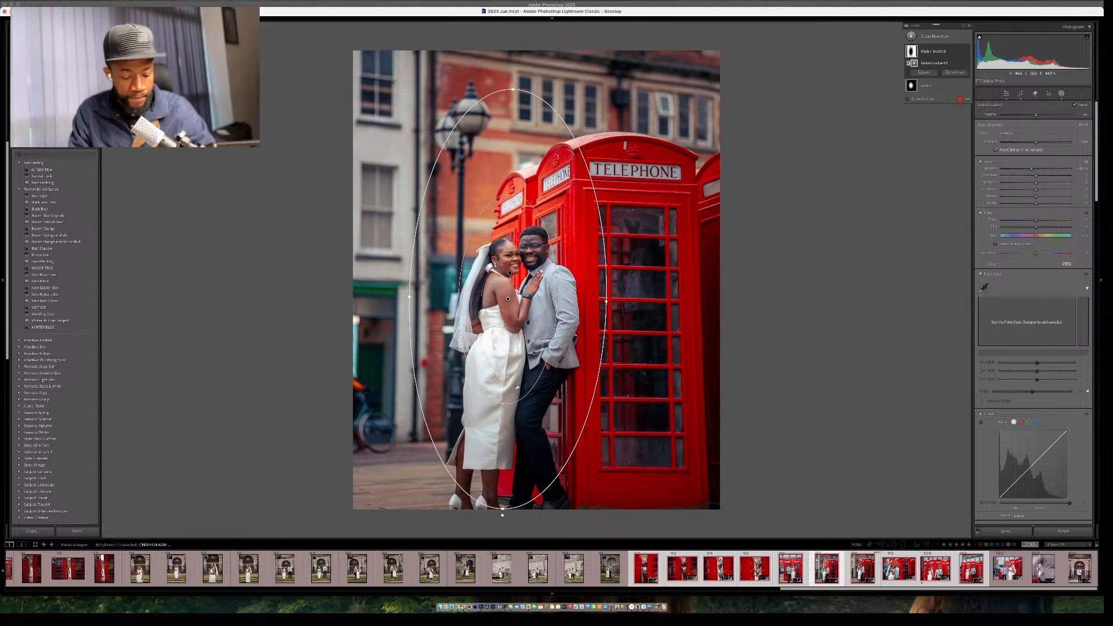
{"action": "key", "text": "shift+w"}
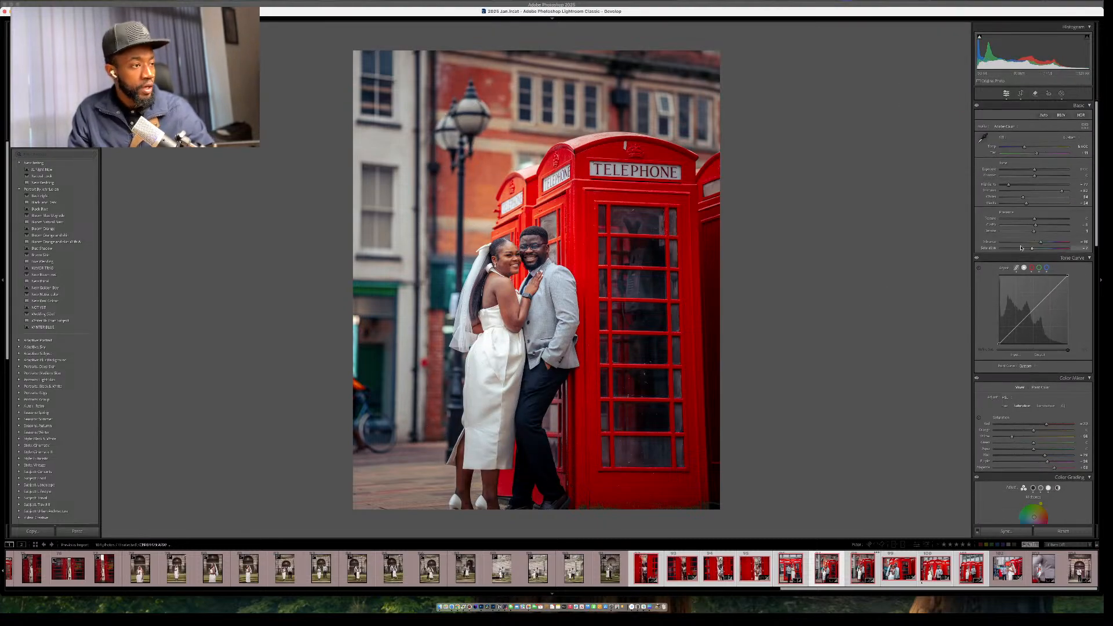
Apply Lens Blur to the photo of the couple smiling at the camera.
{"action": "scroll", "coordinate": [1021, 248], "scroll_direction": "down", "scroll_amount": 15}
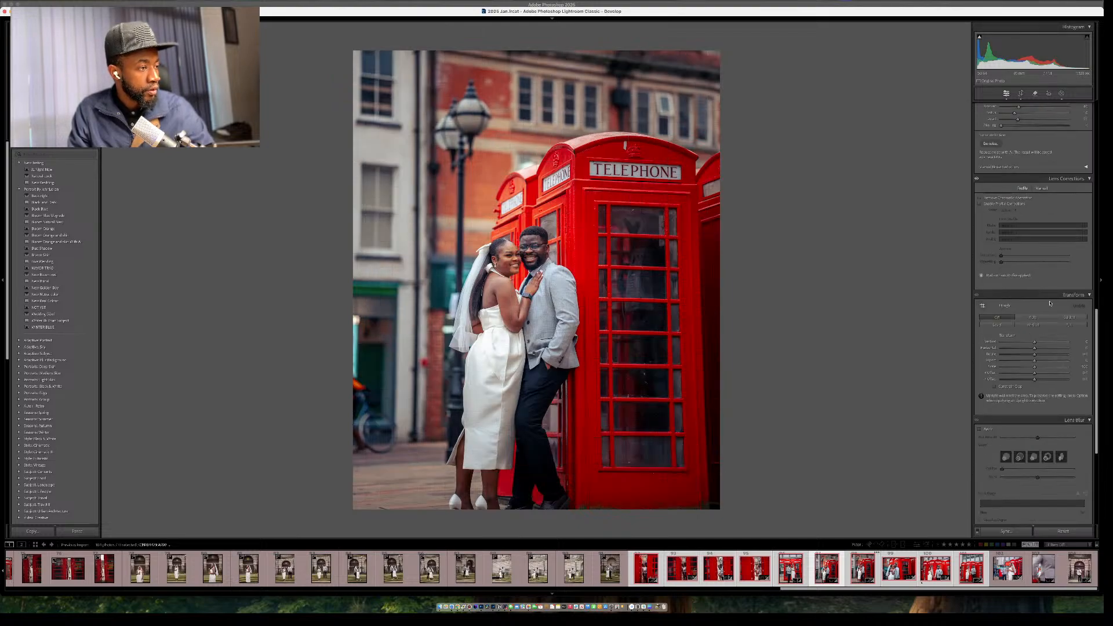
{"action": "left_click", "coordinate": [1034, 440]}
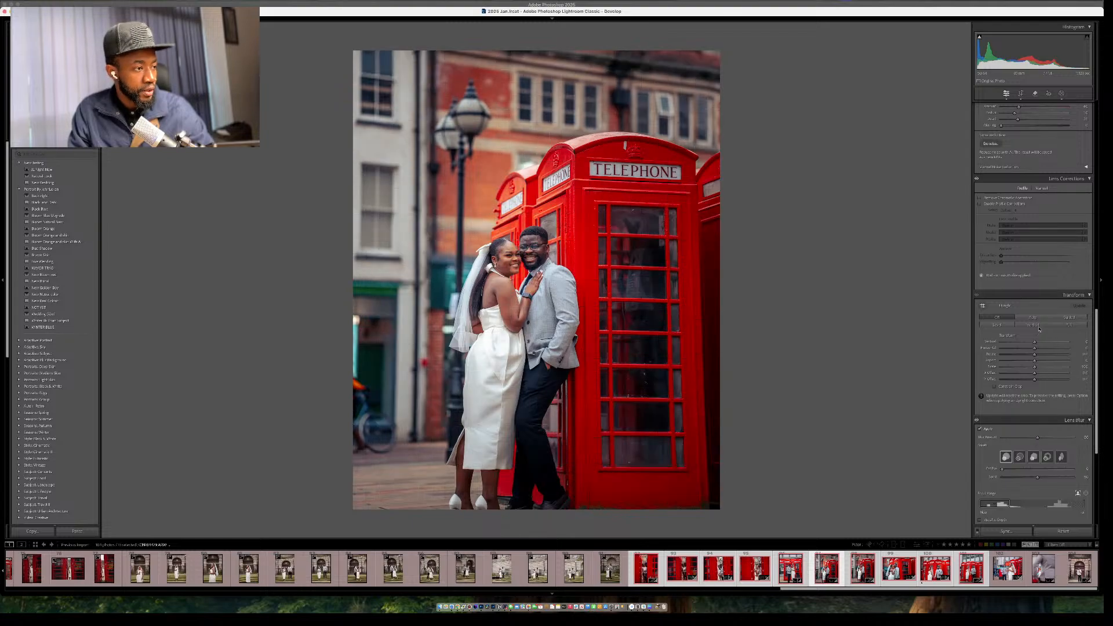
{"action": "left_click", "coordinate": [1034, 354]}
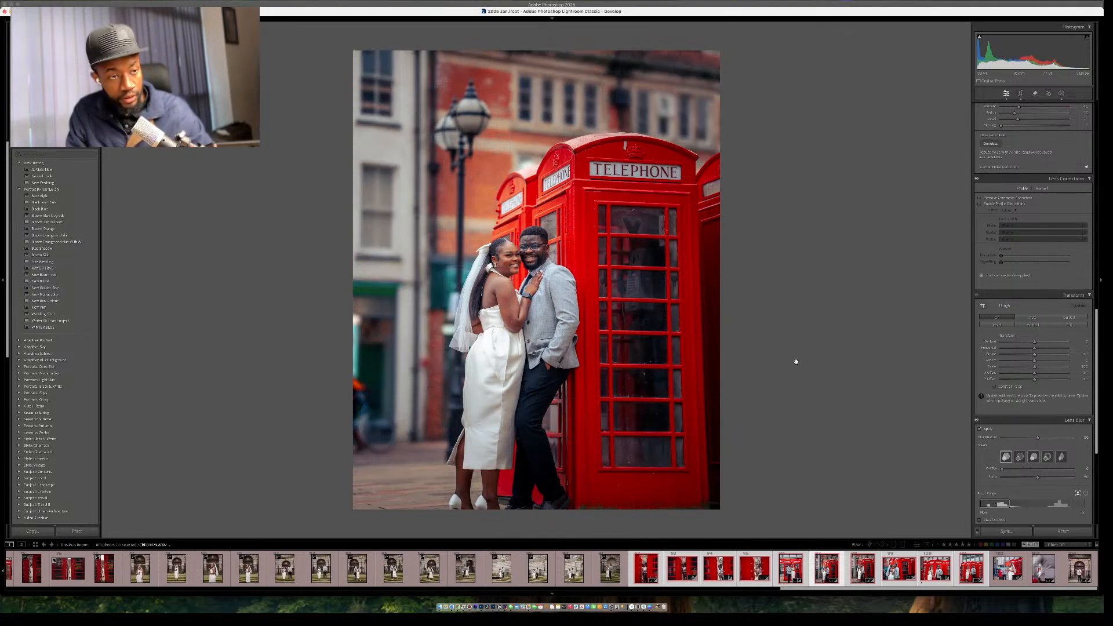
Compare the finished photo of the smiling couple with its unedited version repeatedly.
{"action": "key", "text": "backslash"}
{"action": "key", "text": "backslash"}
{"action": "key", "text": "backslash"}
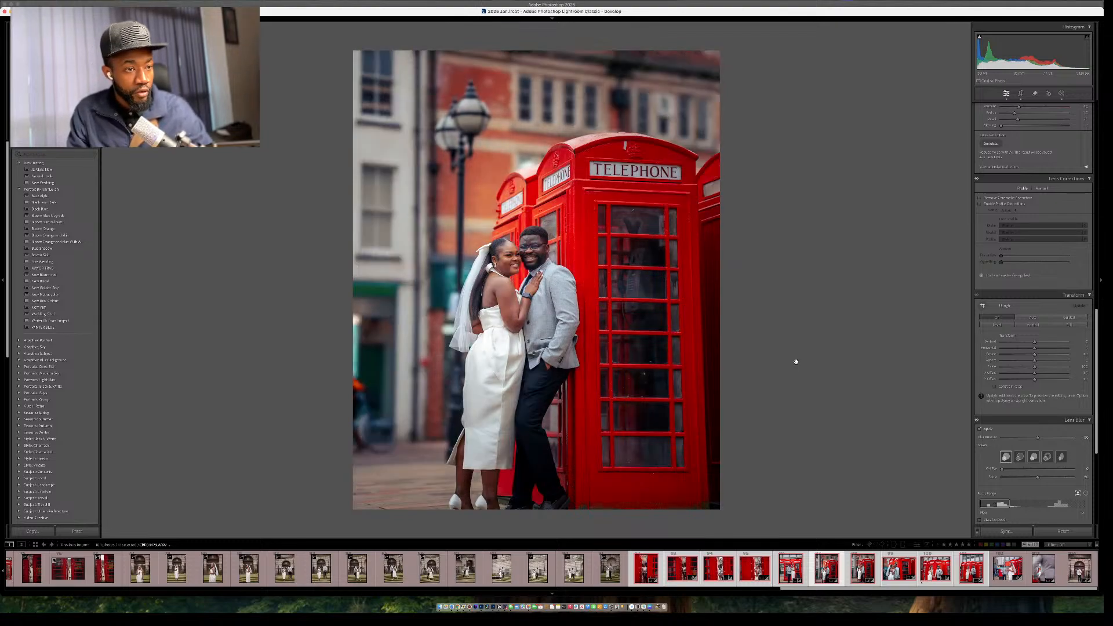
{"action": "key", "text": "backslash"}
{"action": "key", "text": "backslash"}
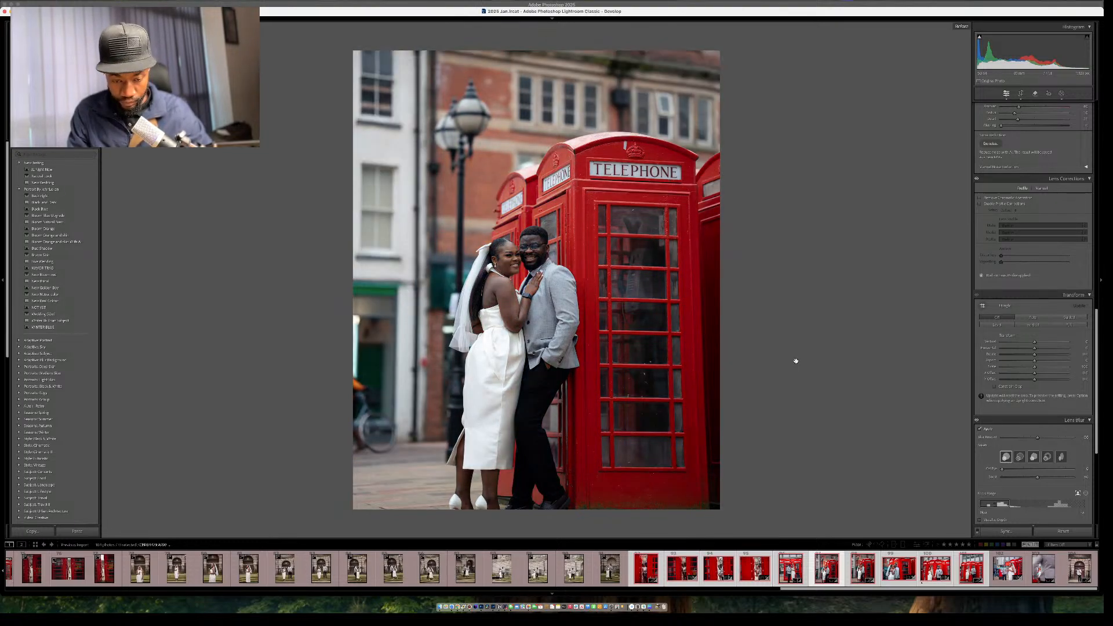
{"action": "key", "text": "backslash"}
{"action": "key", "text": "backslash"}
{"action": "key", "text": "backslash"}
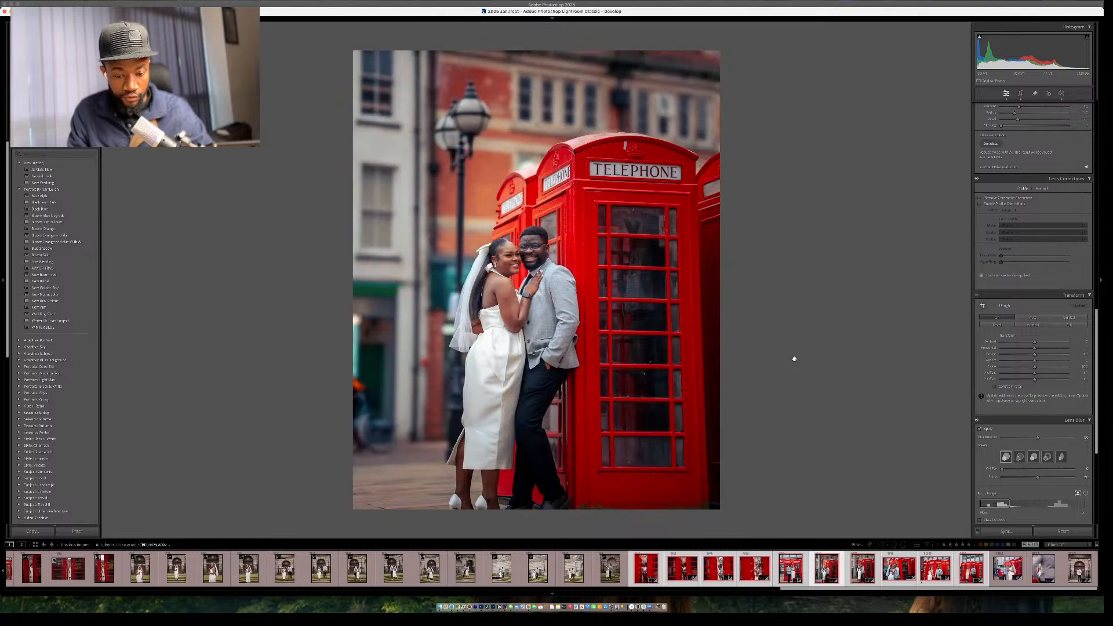
{"action": "key", "text": "backslash"}
{"action": "key", "text": "backslash"}
{"action": "key", "text": "backslash"}
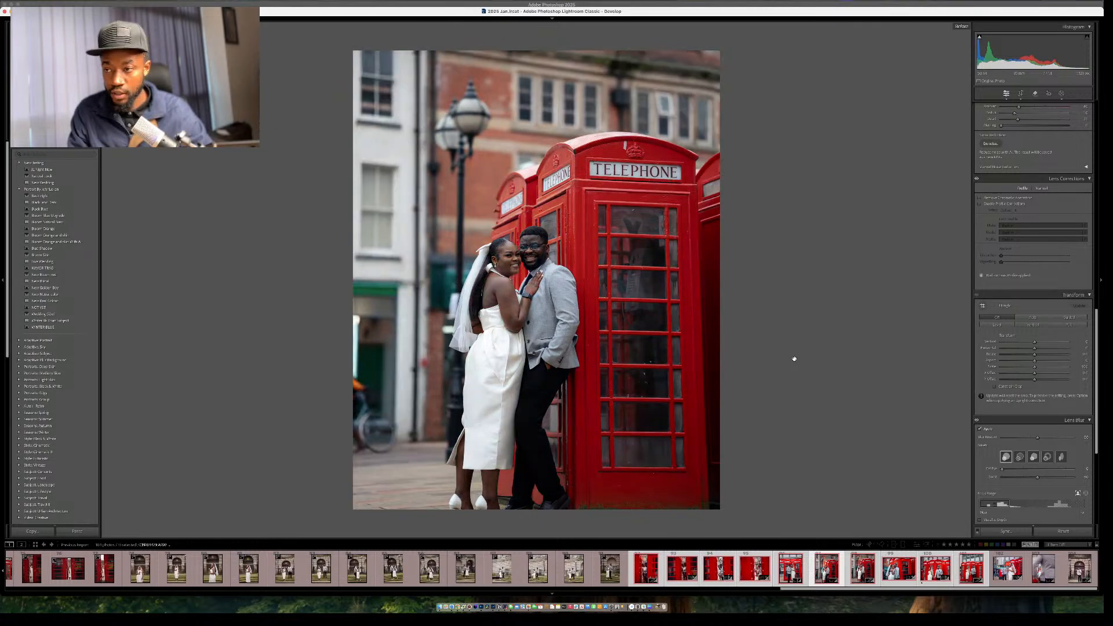
{"action": "key", "text": "backslash"}
{"action": "key", "text": "backslash"}
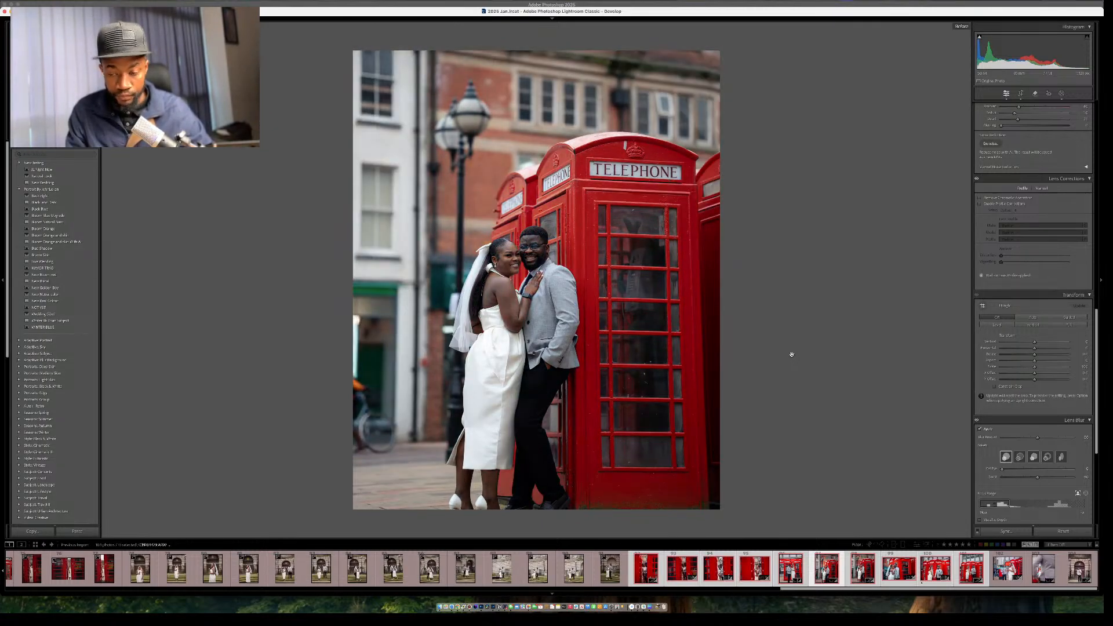
{"action": "key", "text": "backslash"}
Straighten the photo of the couple facing each other before two telephone boxes and crop it tightly around both boxes.
{"action": "key", "text": "Right"}
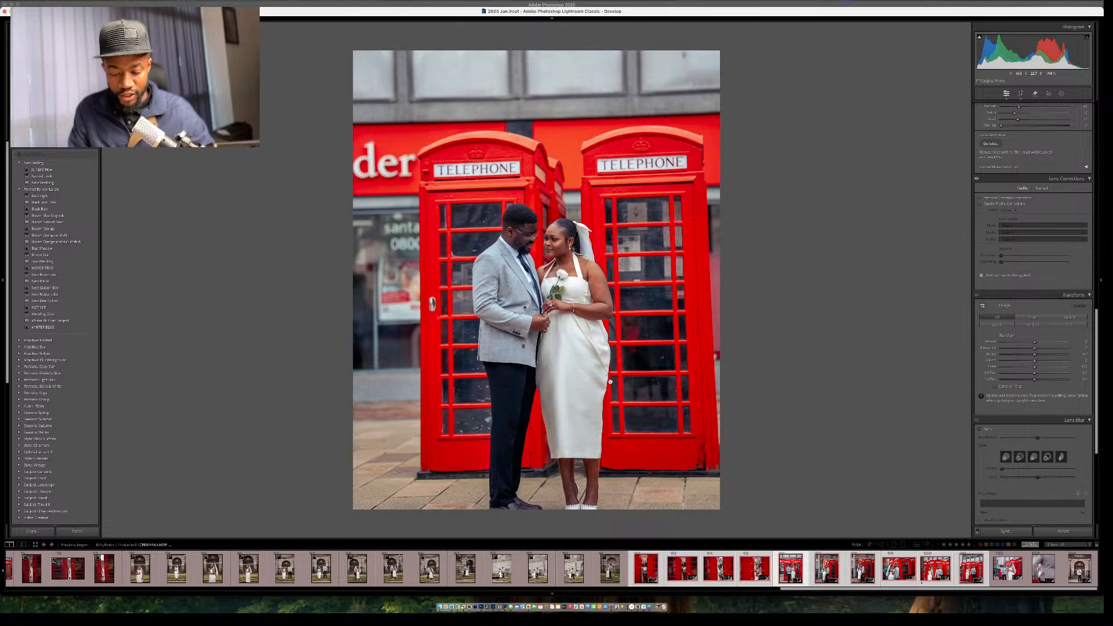
{"action": "key", "text": "Right"}
{"action": "key", "text": "r"}
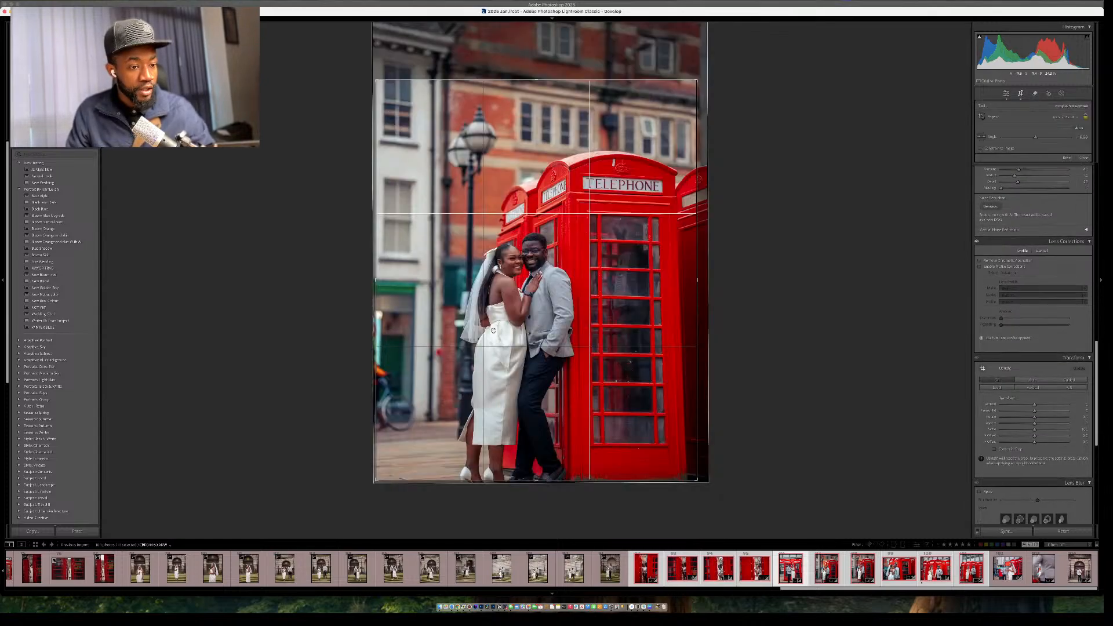
{"action": "key", "text": "Right"}
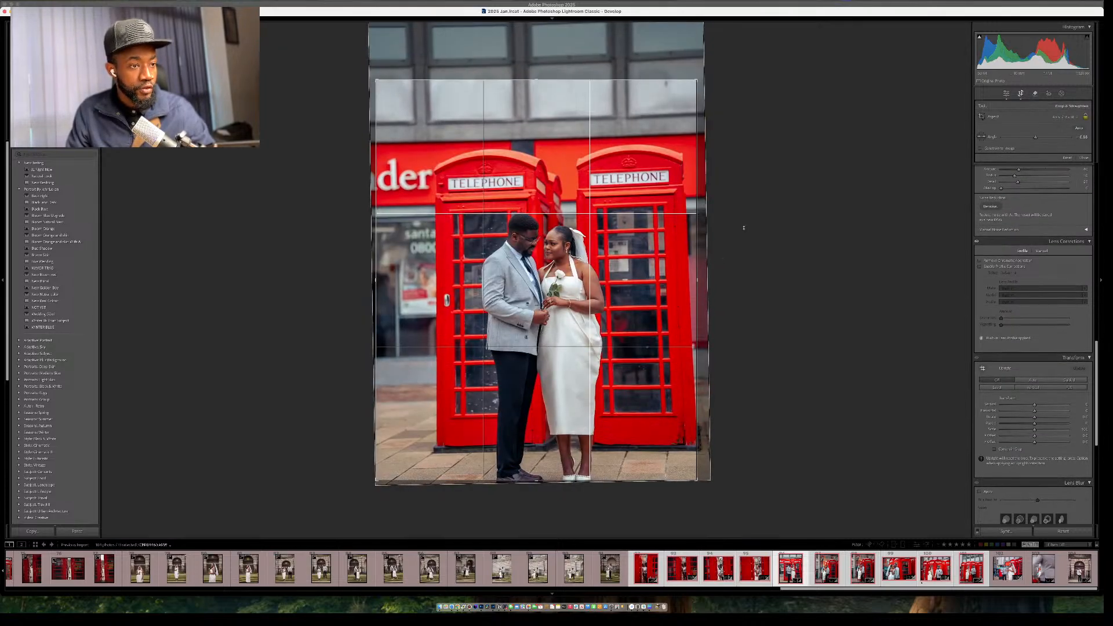
{"action": "left_click_drag", "start_coordinate": [744, 228], "coordinate": [715, 239]}
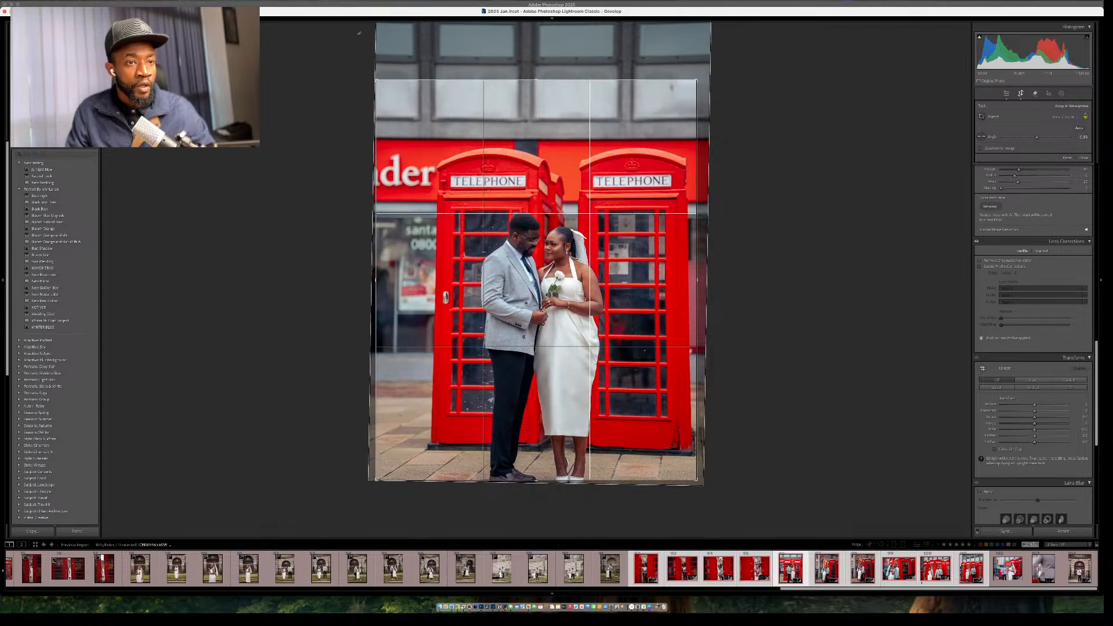
{"action": "left_click_drag", "start_coordinate": [376, 80], "coordinate": [401, 97]}
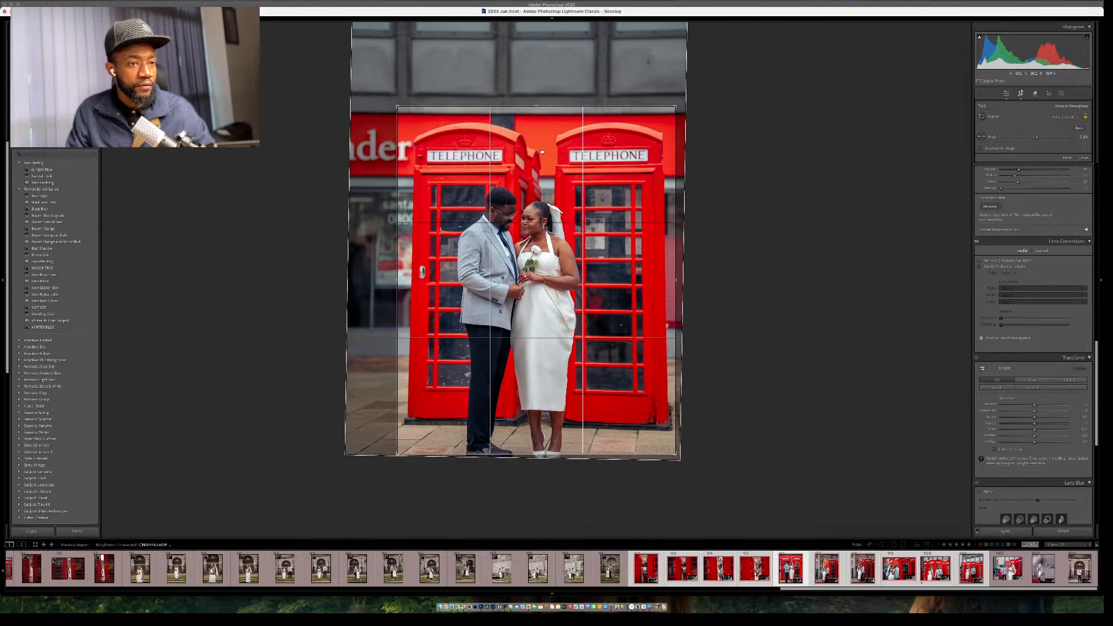
{"action": "left_click_drag", "start_coordinate": [815, 170], "coordinate": [754, 183]}
{"action": "key", "text": "Return"}
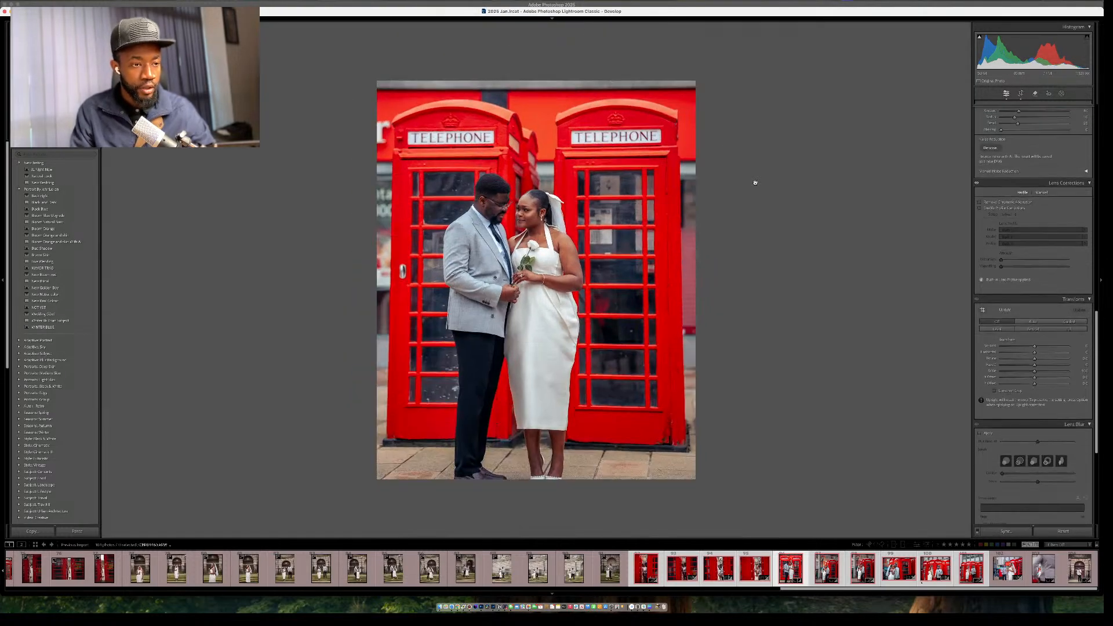
{"action": "key", "text": "r"}
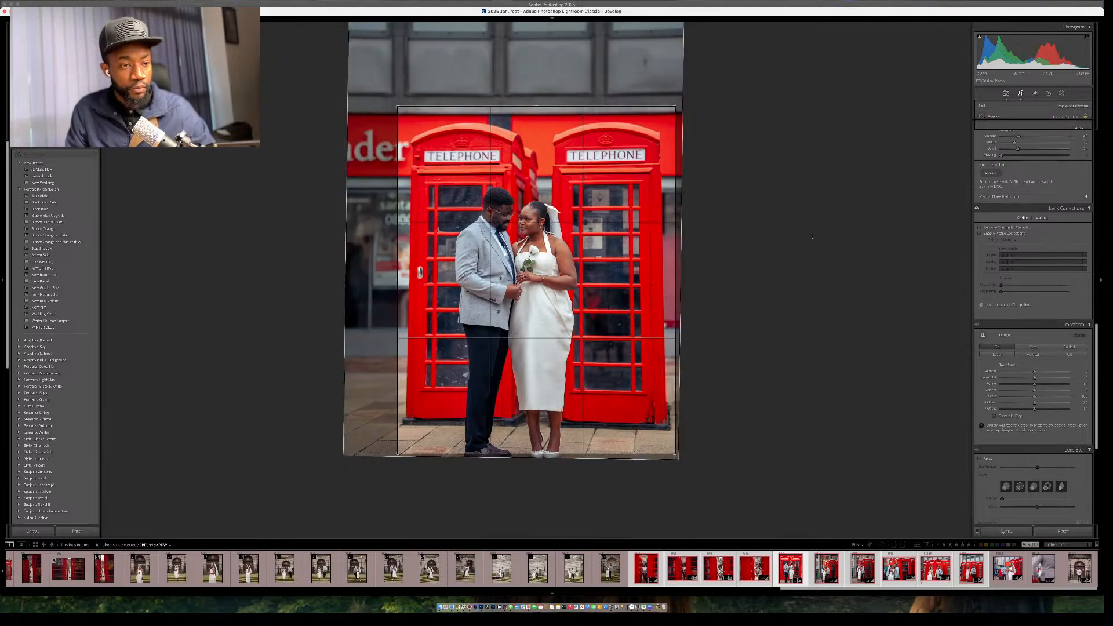
{"action": "left_click_drag", "start_coordinate": [677, 254], "coordinate": [585, 256]}
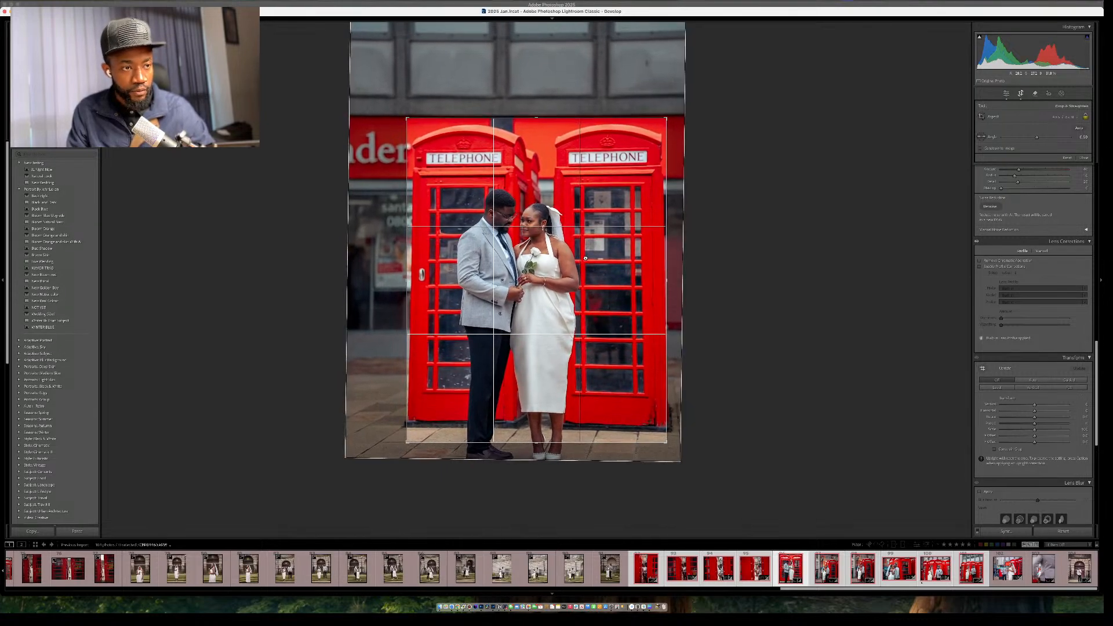
{"action": "key", "text": "Return"}
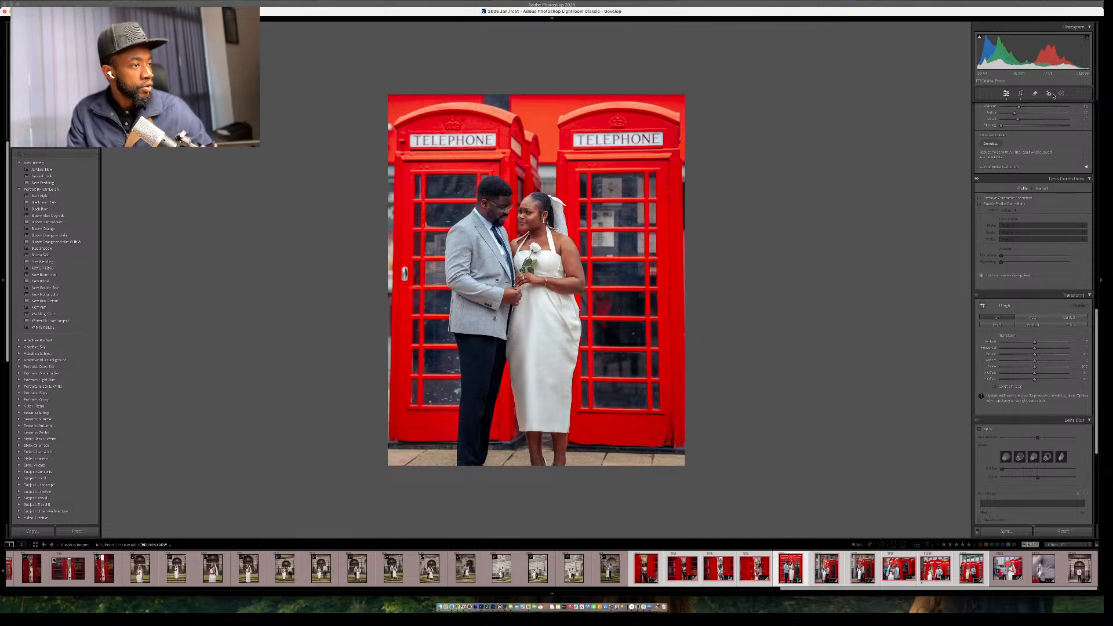
Apply Lens Blur to the photo of the couple in front of the two telephone boxes.
{"action": "scroll", "coordinate": [1033, 309], "scroll_direction": "down", "scroll_amount": 5}
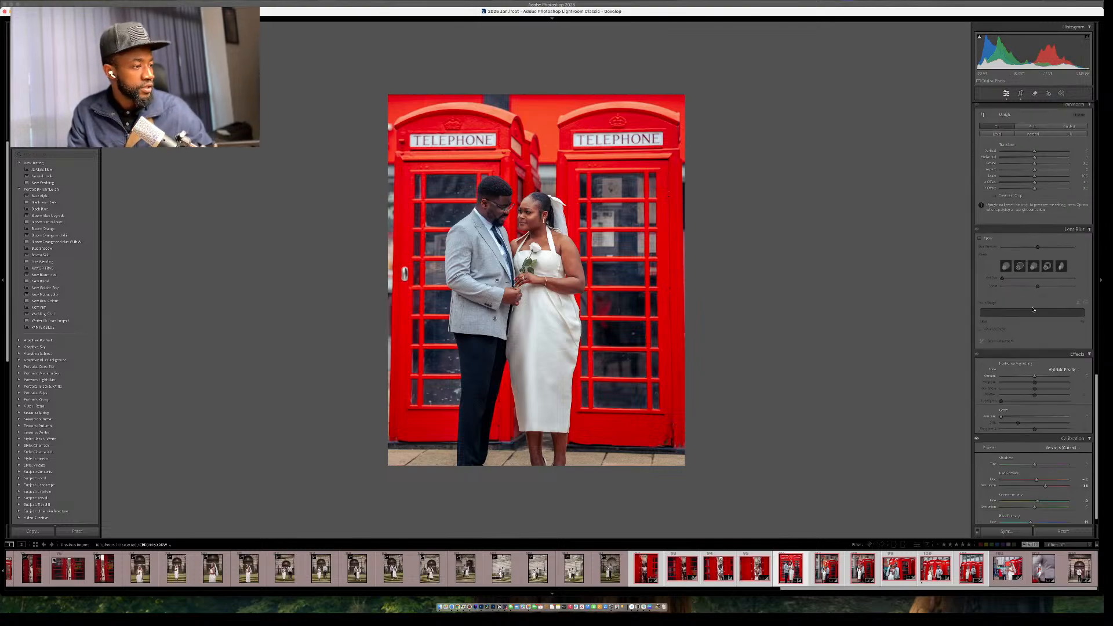
{"action": "left_click", "coordinate": [986, 239]}
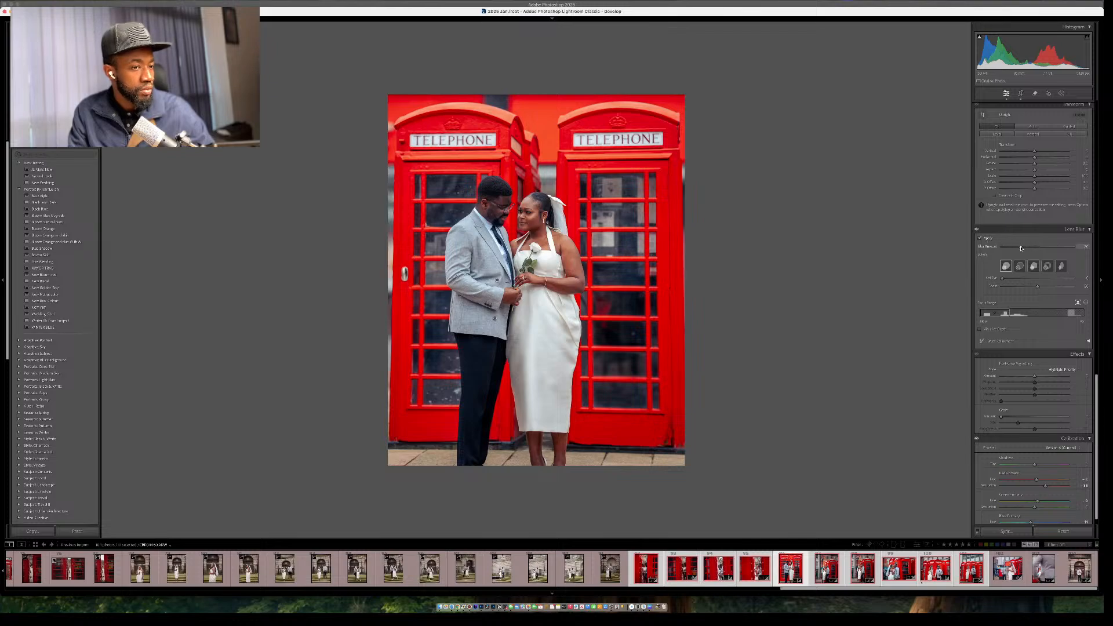
{"action": "scroll", "coordinate": [1021, 232], "scroll_direction": "up", "scroll_amount": 15}
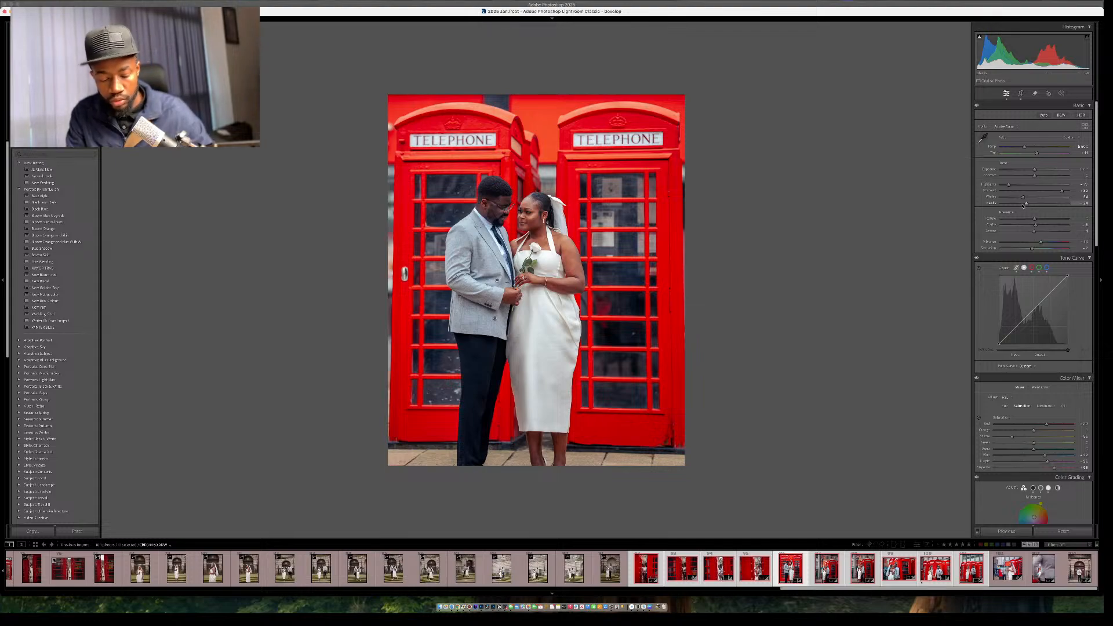
Add linear gradient masks from the photo's right and left edges towards the couple, each with slightly lowered exposure.
{"action": "key", "text": "m"}
{"action": "left_click_drag", "start_coordinate": [733, 251], "coordinate": [550, 274]}
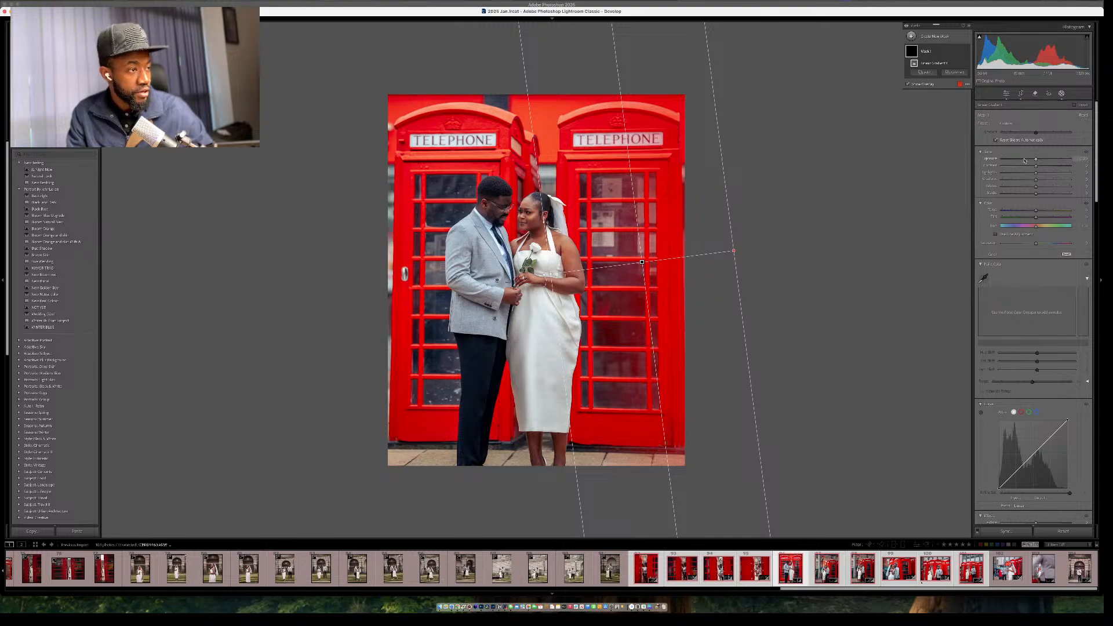
{"action": "left_click_drag", "start_coordinate": [1036, 159], "coordinate": [1028, 158]}
{"action": "key", "text": "Delete"}
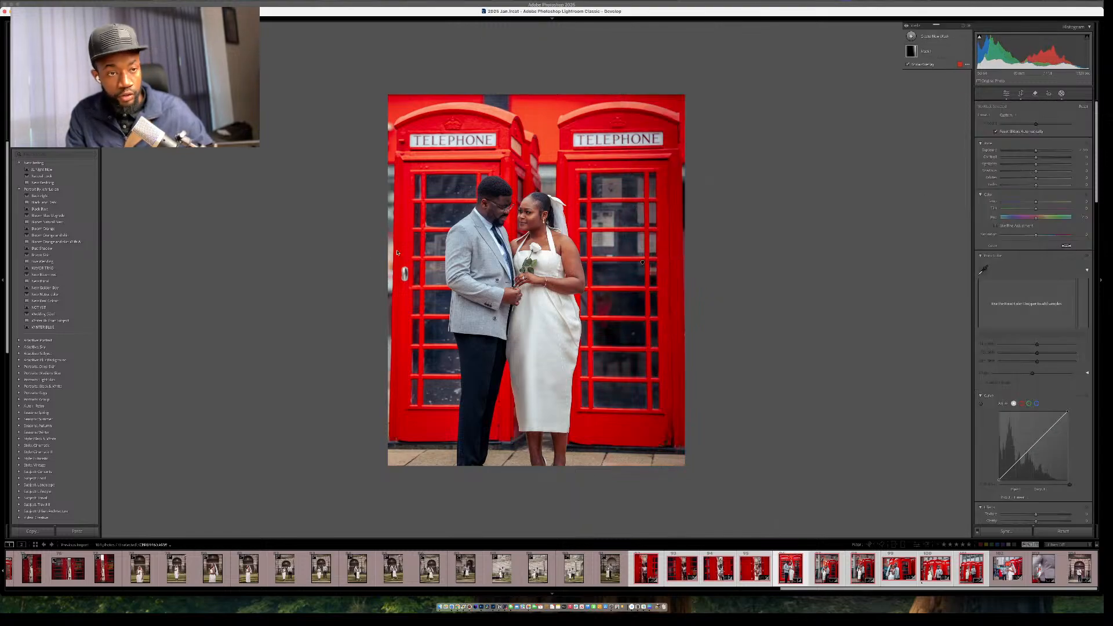
{"action": "left_click_drag", "start_coordinate": [391, 244], "coordinate": [486, 245]}
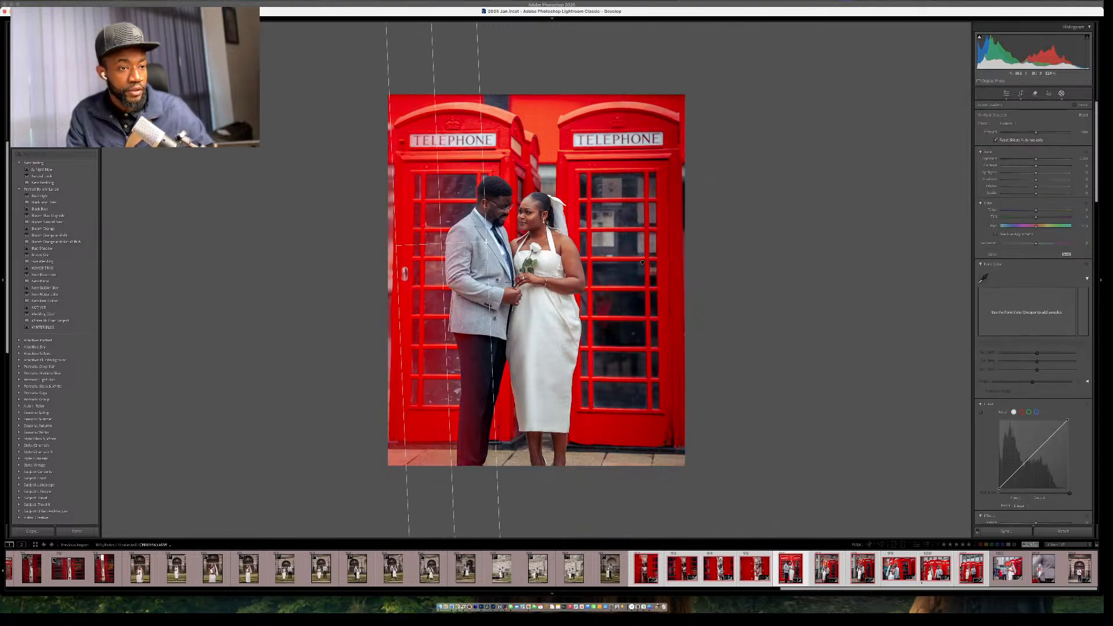
{"action": "left_click_drag", "start_coordinate": [1036, 159], "coordinate": [1031, 163]}
Add a radial gradient mask over the couple's heads and upper bodies, raise its exposure slightly, and leave masking.
{"action": "key", "text": "shift+m"}
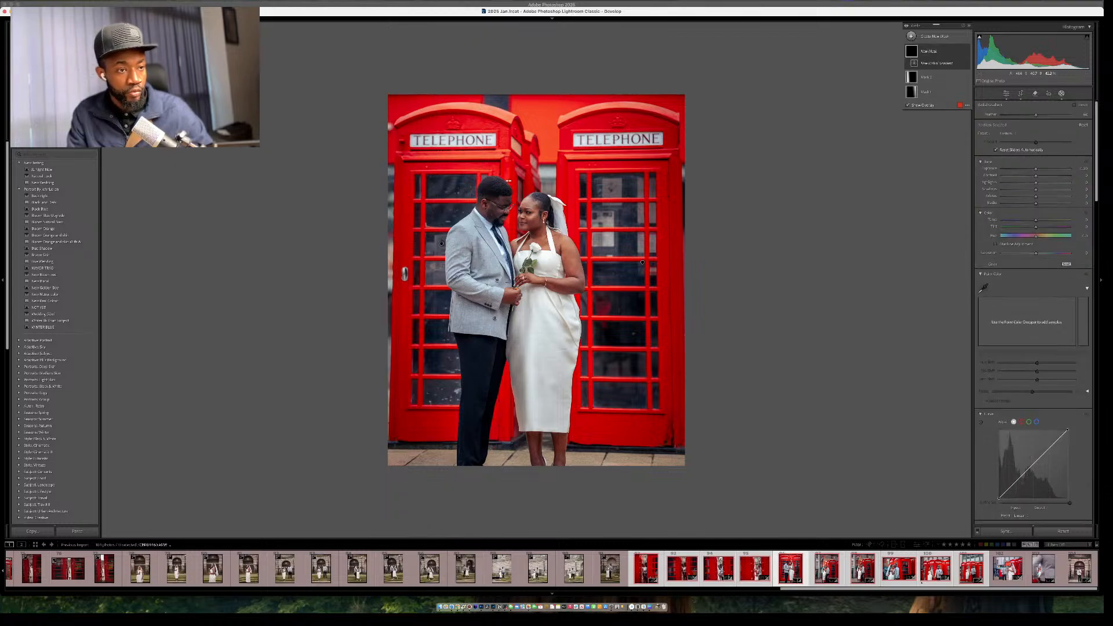
{"action": "left_click_drag", "start_coordinate": [458, 160], "coordinate": [513, 215]}
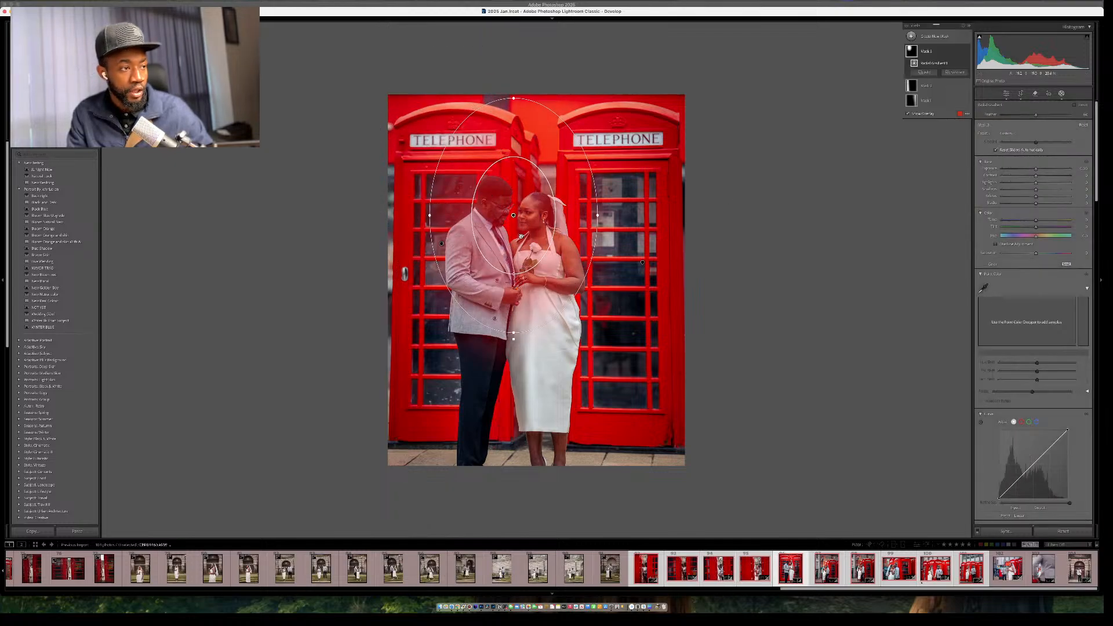
{"action": "left_click_drag", "start_coordinate": [1037, 168], "coordinate": [1038, 170]}
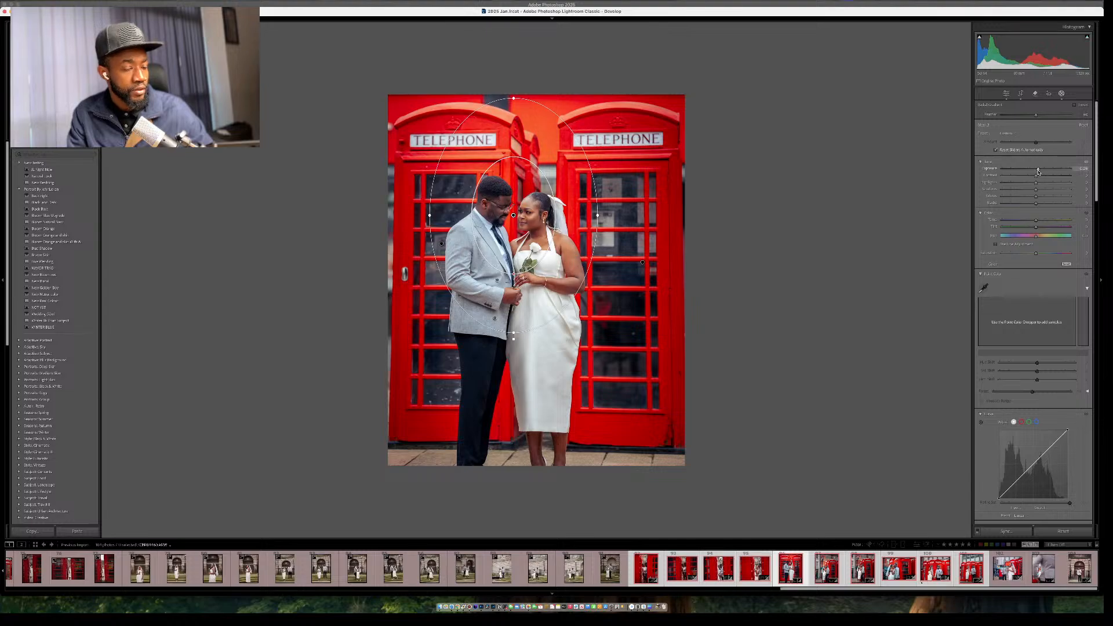
{"action": "key", "text": "shift+m"}
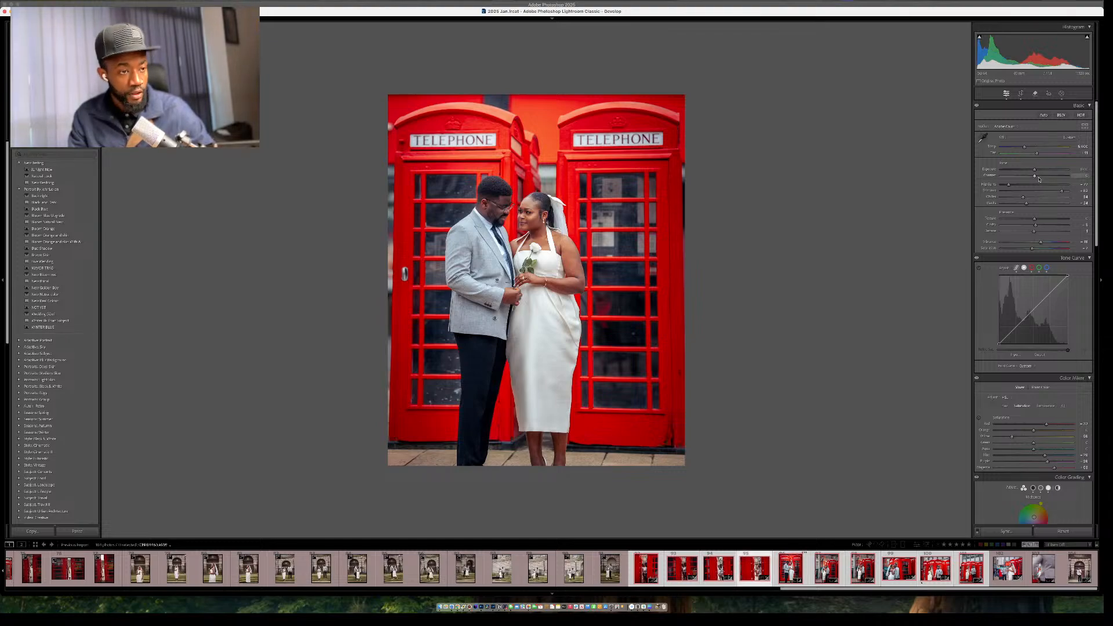
Start cropping the photo of the couple embracing between blurred red telephone boxes and straighten it automatically.
{"action": "key", "text": "Right"}
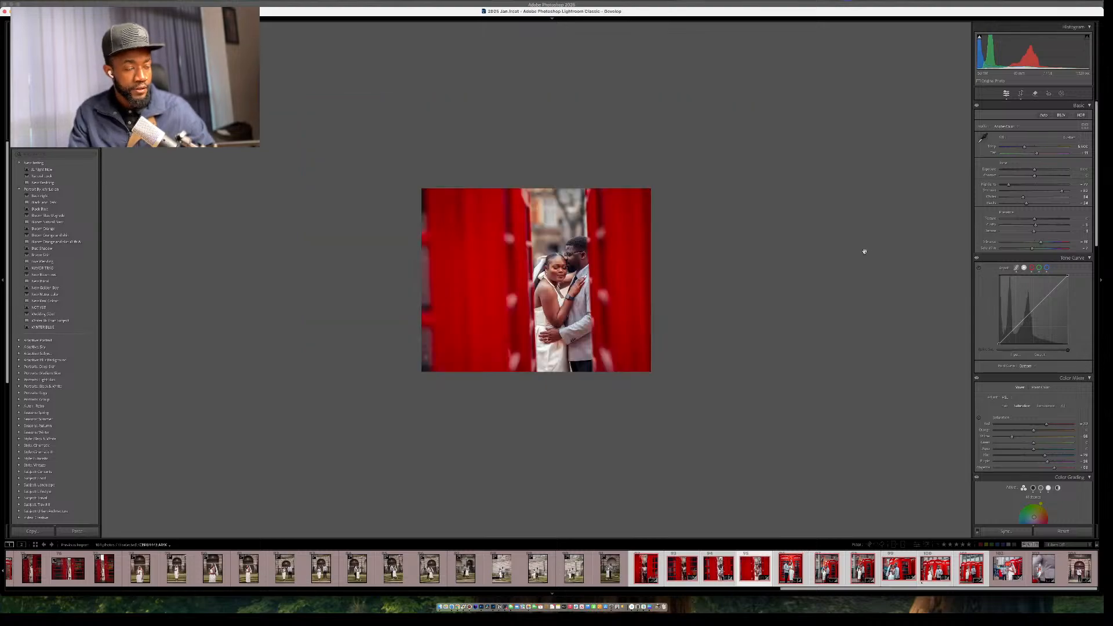
{"action": "key", "text": "Right"}
{"action": "key", "text": "r"}
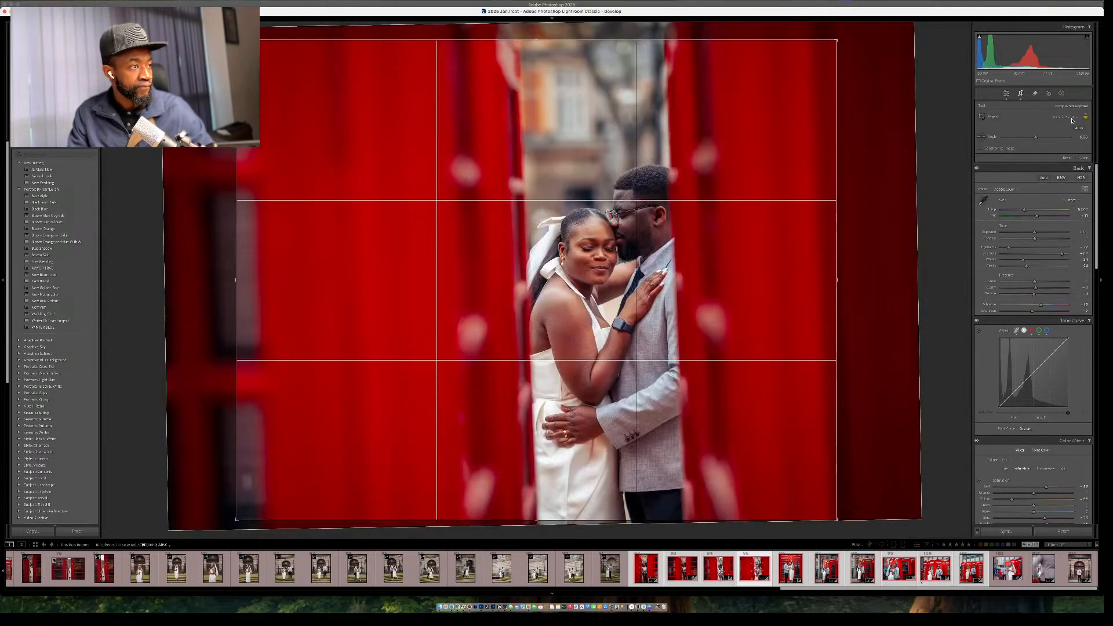
{"action": "left_click", "coordinate": [1071, 117]}
{"action": "left_click", "coordinate": [1056, 117]}
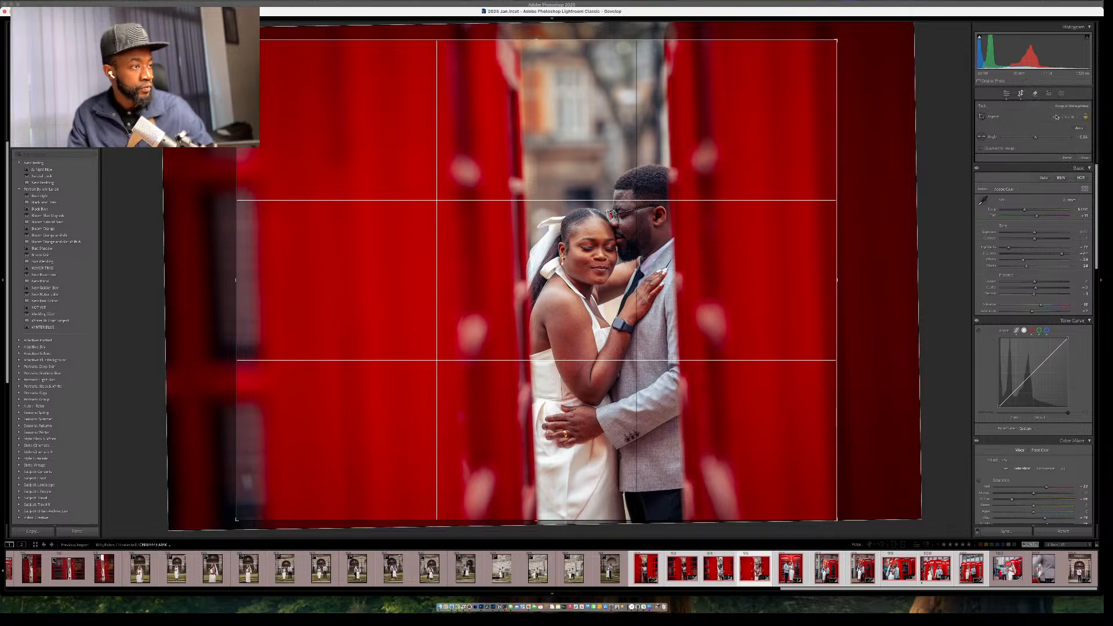
{"action": "left_click", "coordinate": [1075, 128]}
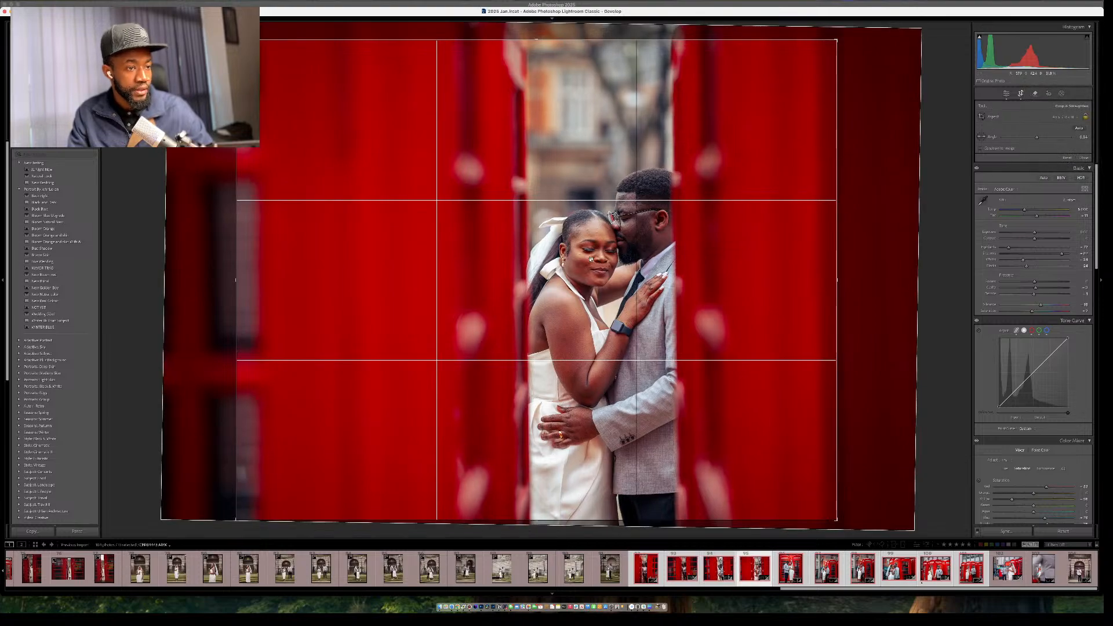
Narrow the crop from both sides into a portrait frame centred on the embracing couple, fine-tune its rotation and position, and apply it.
{"action": "left_click_drag", "start_coordinate": [589, 270], "coordinate": [523, 281]}
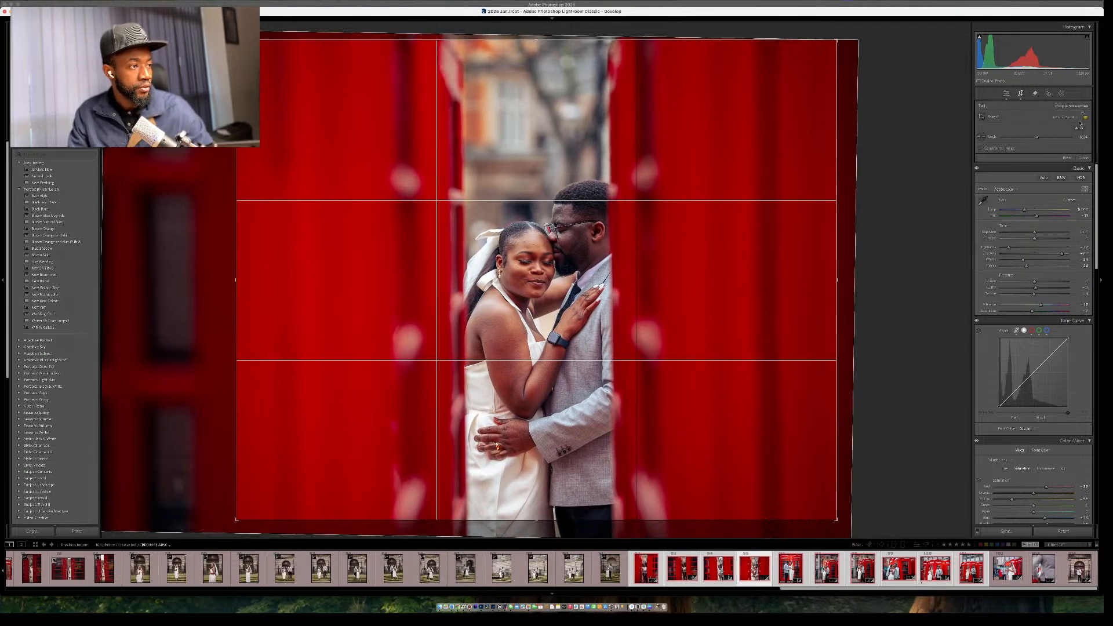
{"action": "left_click_drag", "start_coordinate": [241, 356], "coordinate": [287, 360]}
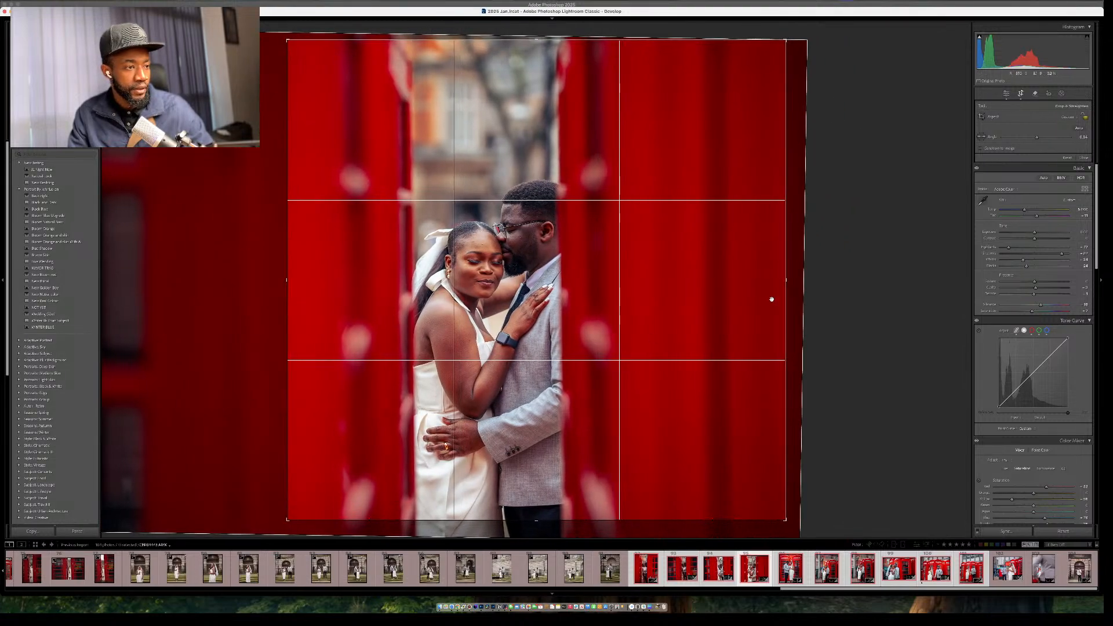
{"action": "left_click_drag", "start_coordinate": [787, 285], "coordinate": [706, 297]}
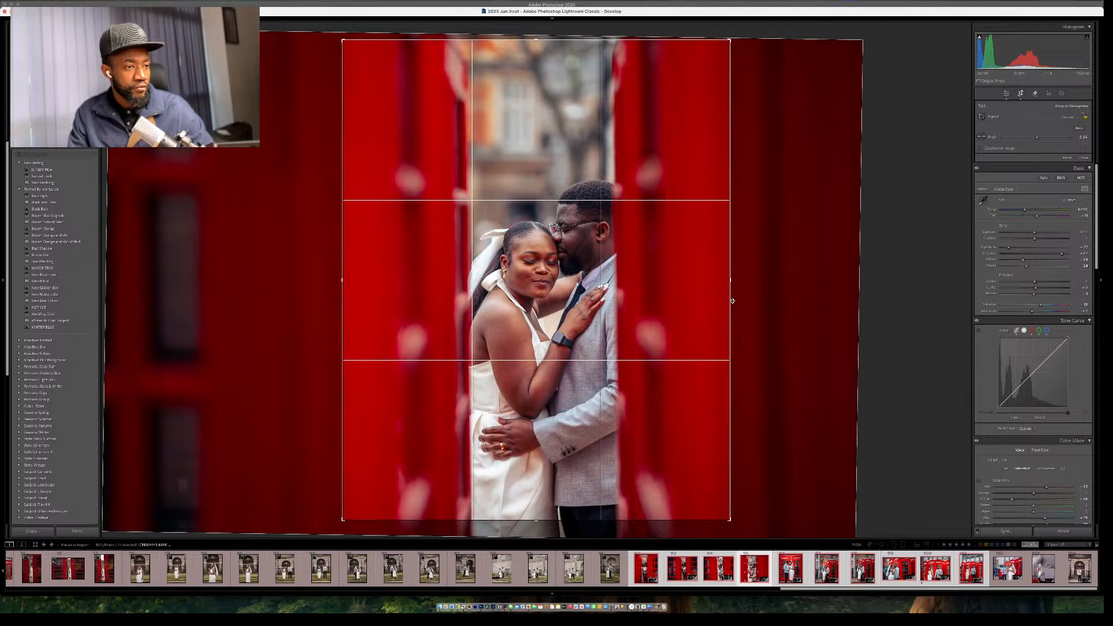
{"action": "left_click_drag", "start_coordinate": [782, 212], "coordinate": [780, 230]}
{"action": "left_click_drag", "start_coordinate": [652, 292], "coordinate": [663, 295]}
{"action": "key", "text": "Return"}
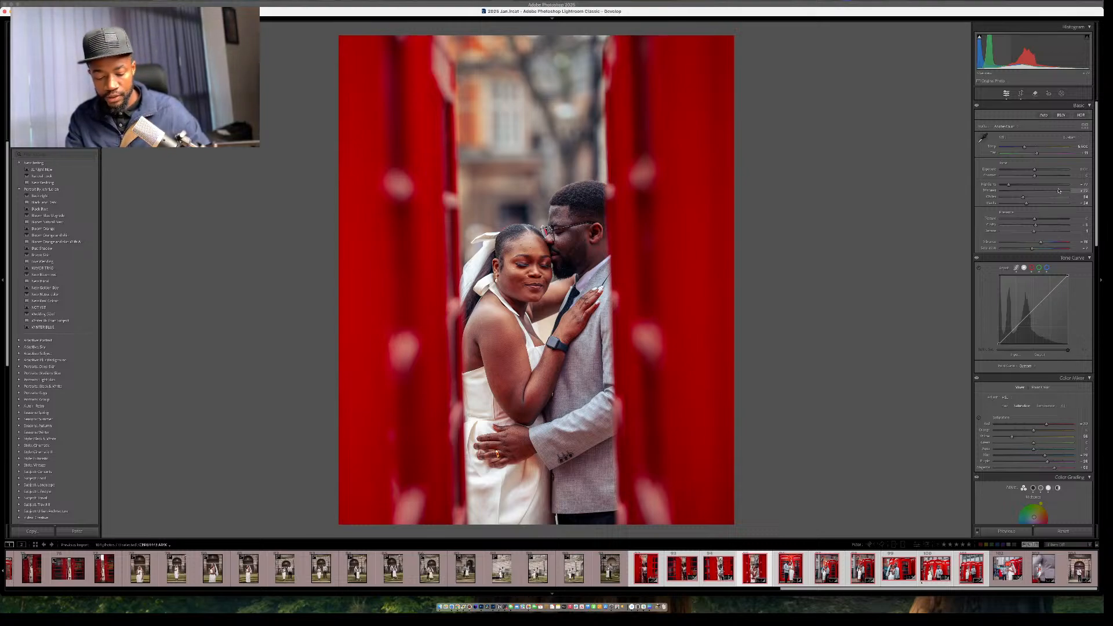
Add a circular radial gradient mask centred near the bride's head, raise its exposure slightly, and leave masking.
{"action": "key", "text": "shift+m"}
{"action": "left_click_drag", "start_coordinate": [526, 206], "coordinate": [668, 351]}
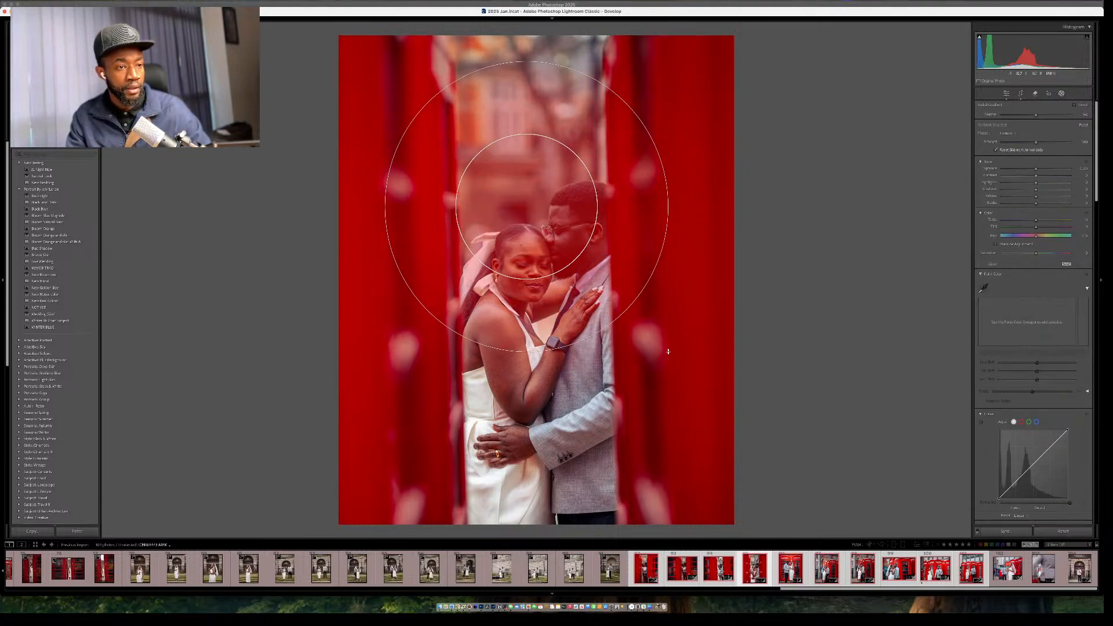
{"action": "left_click_drag", "start_coordinate": [526, 206], "coordinate": [515, 237]}
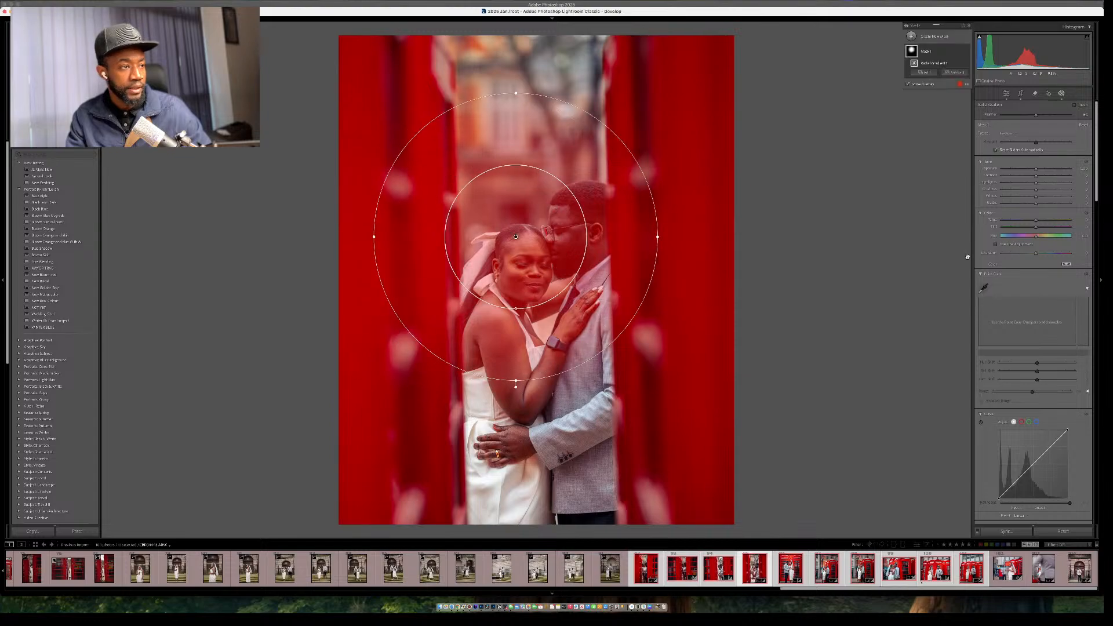
{"action": "left_click_drag", "start_coordinate": [1036, 172], "coordinate": [1039, 171]}
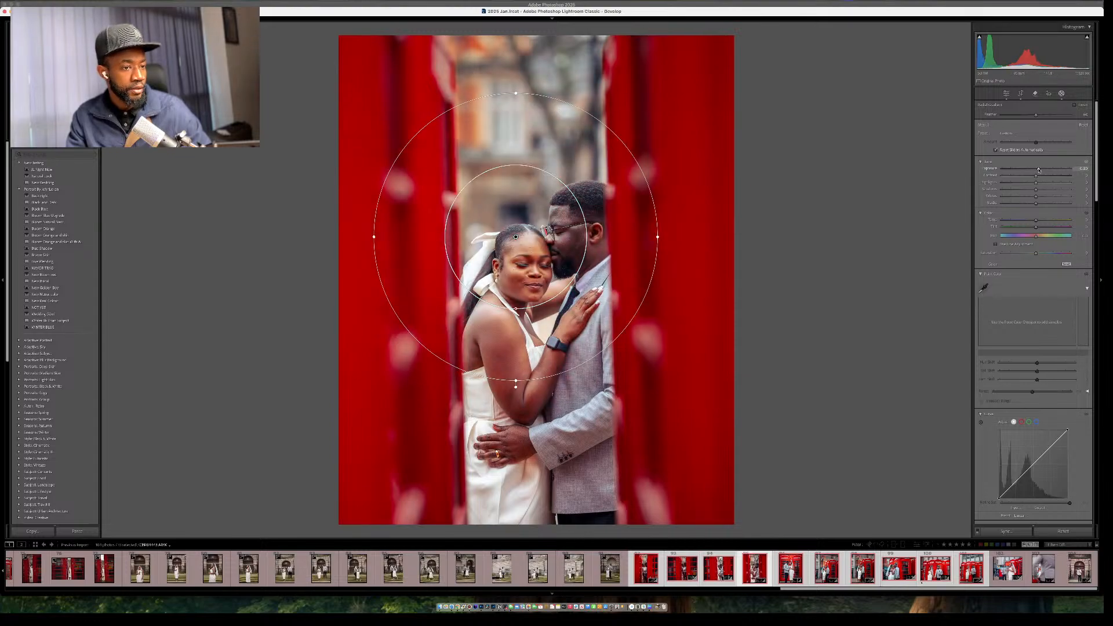
{"action": "key", "text": "shift+w"}
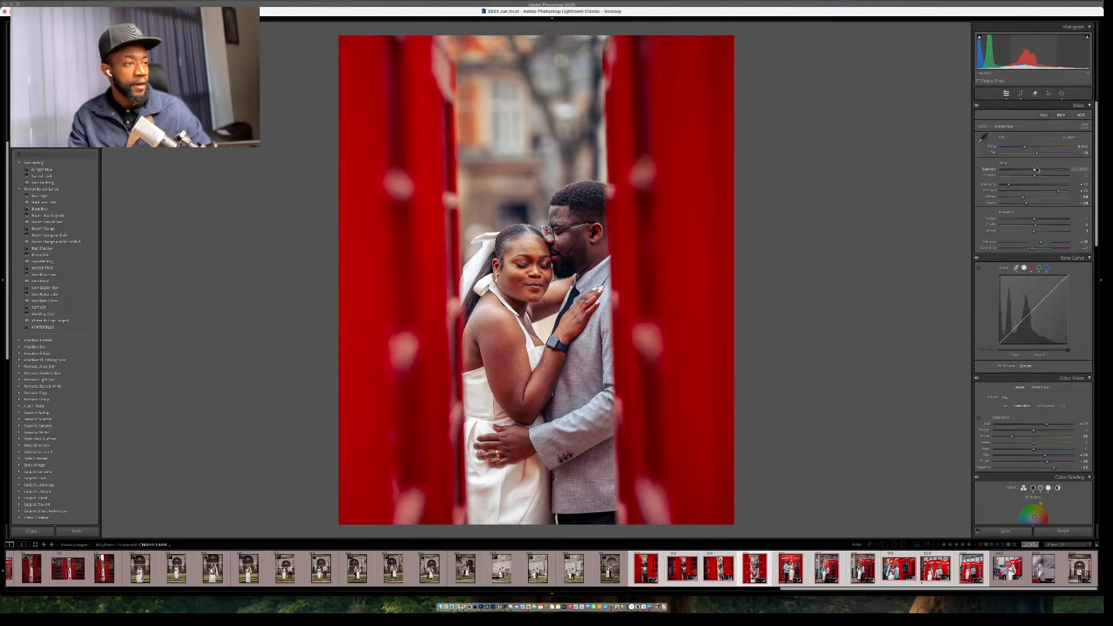
Apply Lens Blur to the portrait crop of the embracing couple.
{"action": "scroll", "coordinate": [990, 299], "scroll_direction": "down", "scroll_amount": 15}
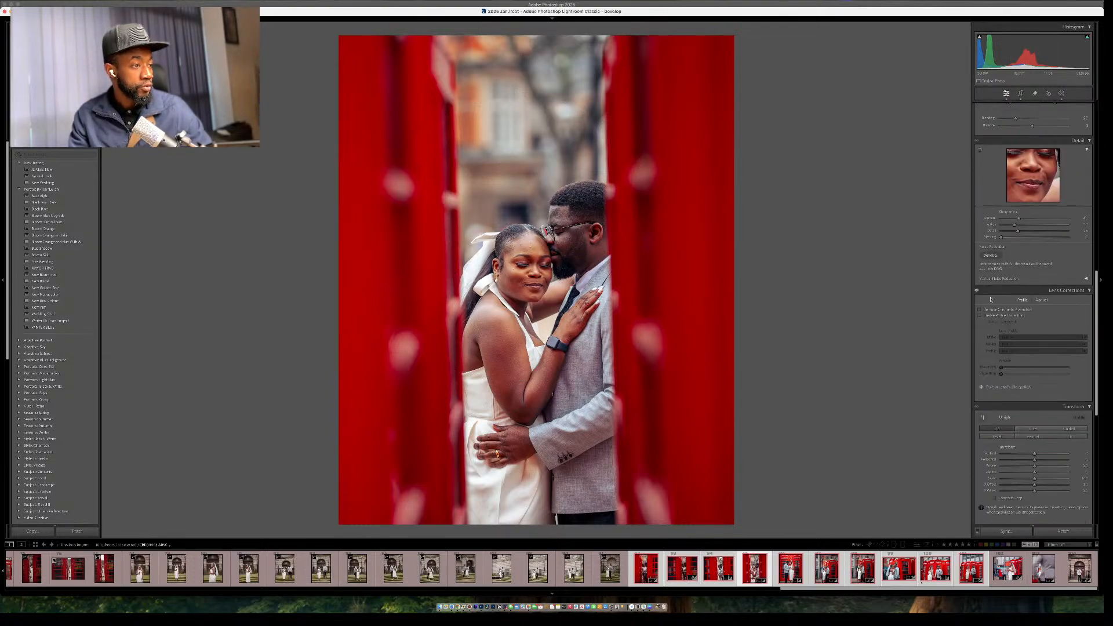
{"action": "scroll", "coordinate": [992, 342], "scroll_direction": "down", "scroll_amount": 7}
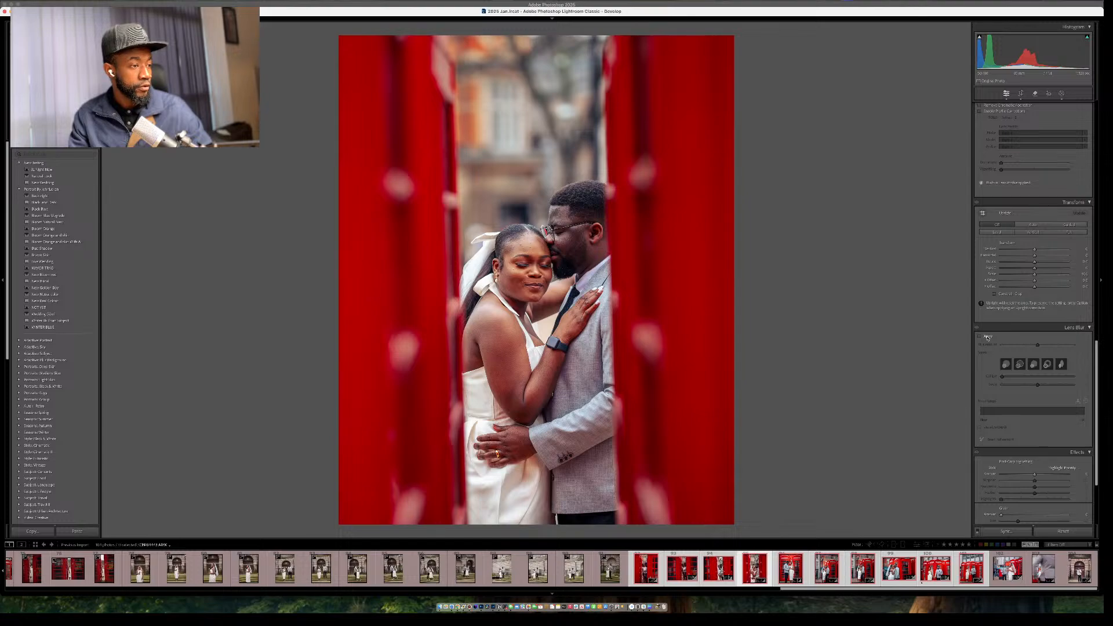
{"action": "left_click", "coordinate": [980, 337]}
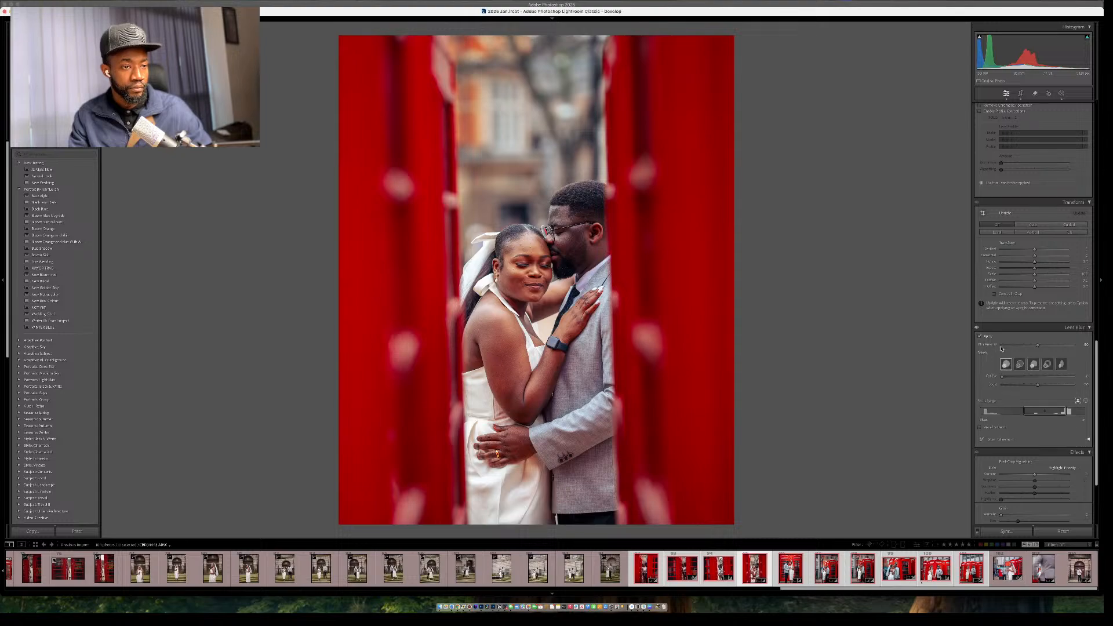
Compare the edited photo of the embracing couple with its unedited version.
{"action": "key", "text": "backslash"}
{"action": "key", "text": "backslash"}
{"action": "key", "text": "backslash"}
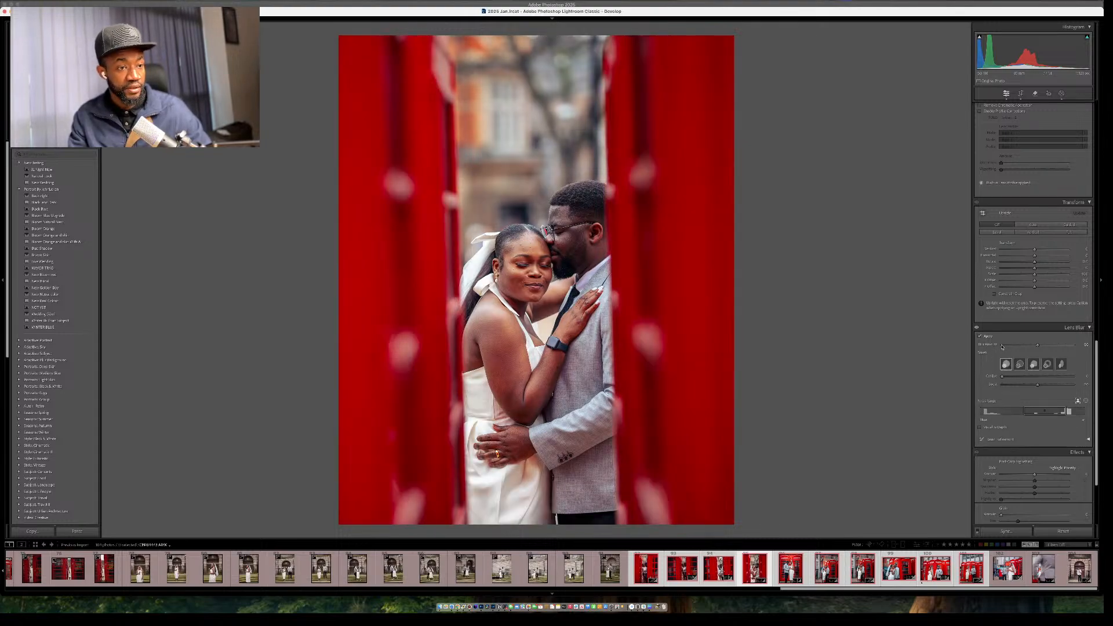
Toggle repeatedly between the before and after views of the embracing couple's portrait to check the colour and light changes.
{"action": "key", "text": "backslash"}
{"action": "key", "text": "backslash"}
{"action": "key", "text": "backslash"}
{"action": "key", "text": "backslash"}
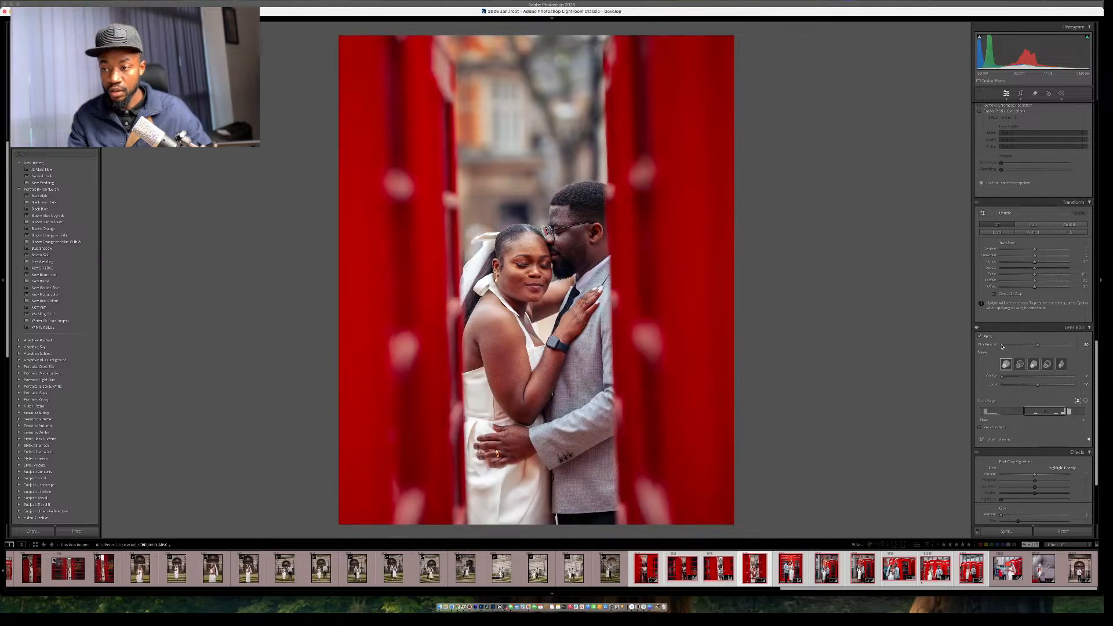
{"action": "key", "text": "backslash"}
{"action": "key", "text": "backslash"}
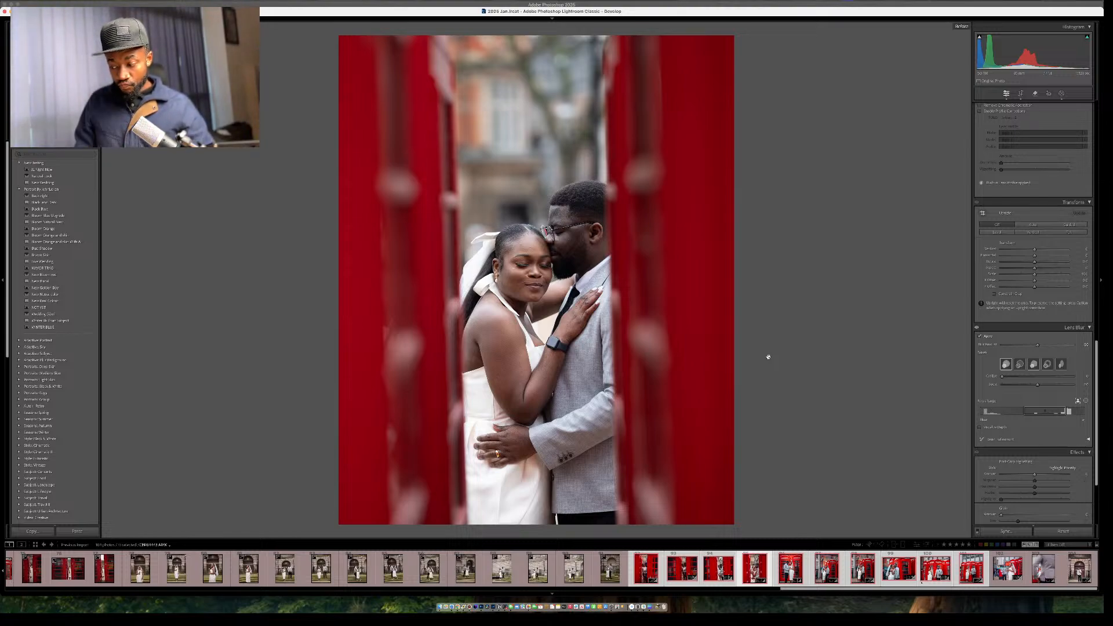
{"action": "key", "text": "backslash"}
{"action": "key", "text": "backslash"}
{"action": "key", "text": "backslash"}
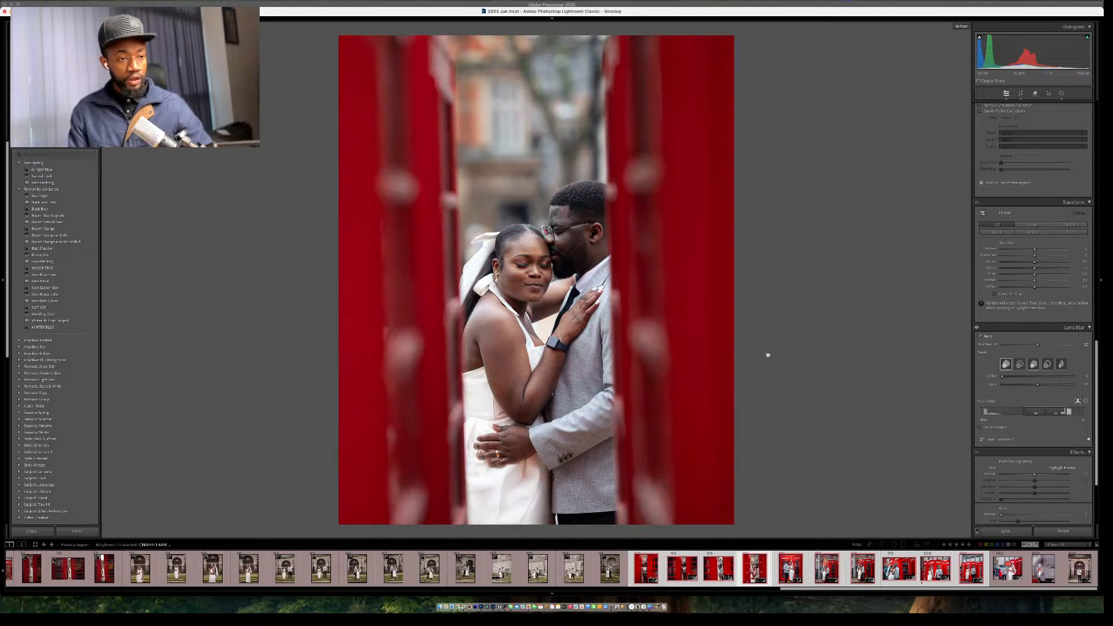
Nudge the Vertical transform of the embracing couple's portrait slightly and lower its Shadows.
{"action": "left_click_drag", "start_coordinate": [1034, 249], "coordinate": [1036, 250]}
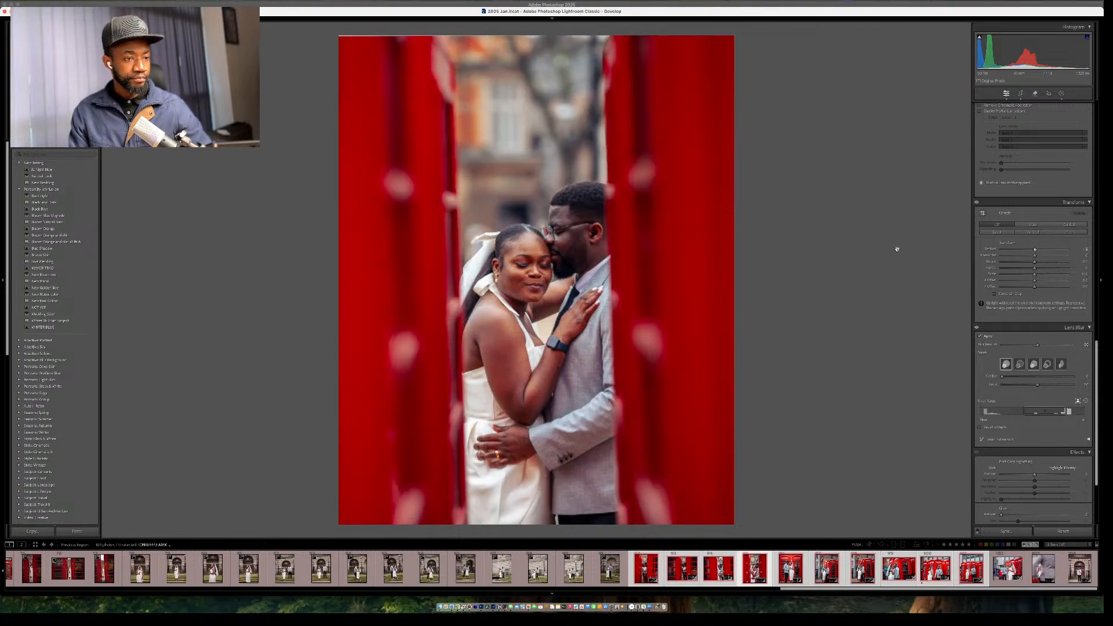
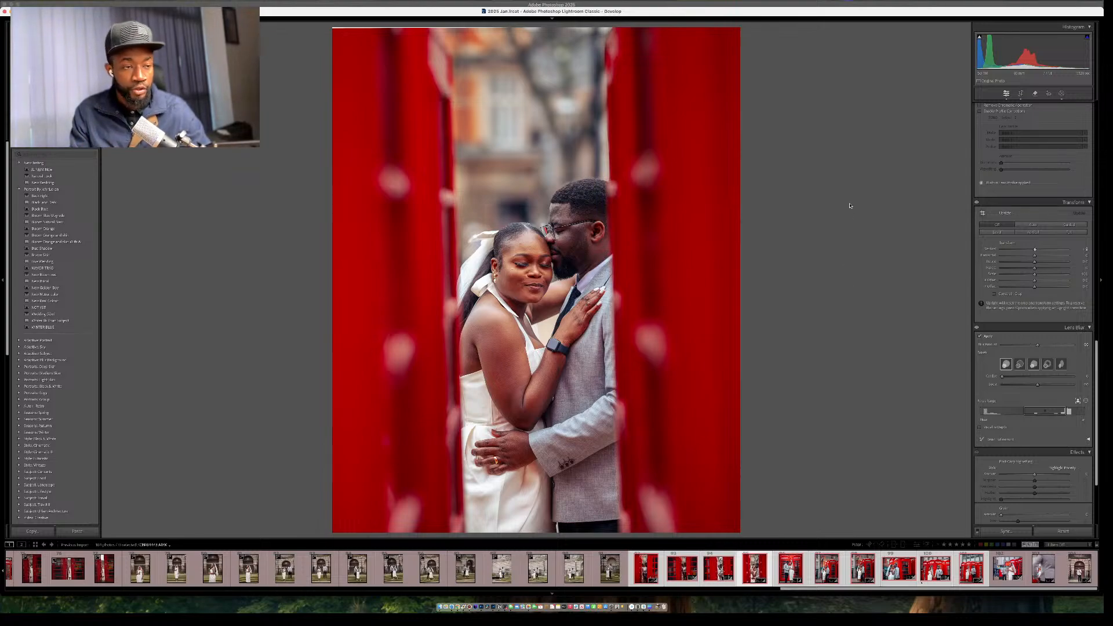
{"action": "key", "text": "super+z"}
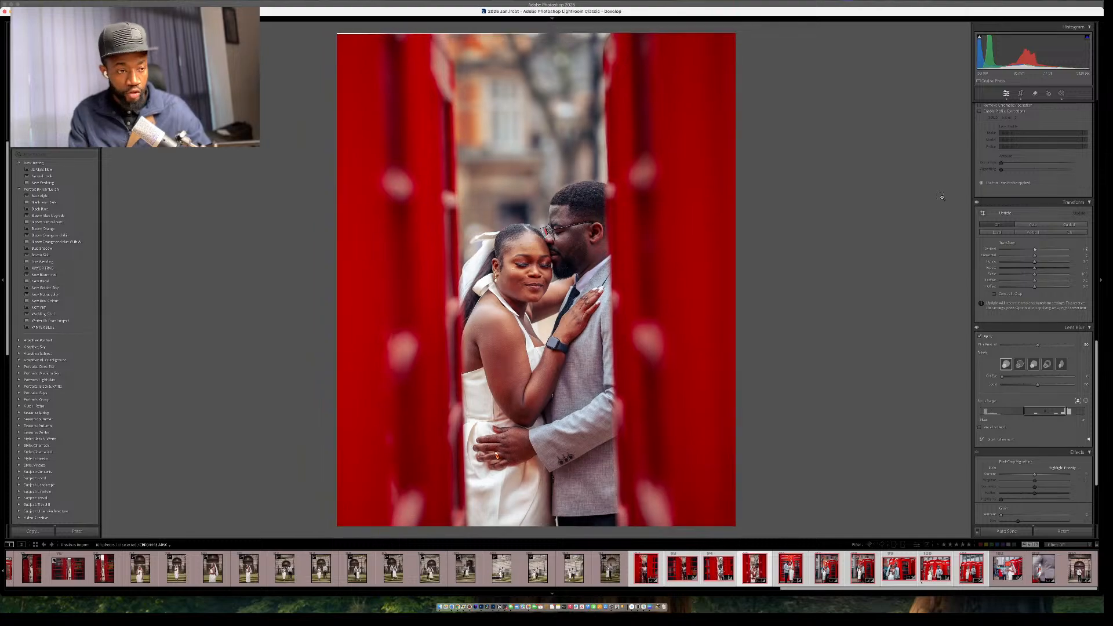
{"action": "key", "text": "super+z"}
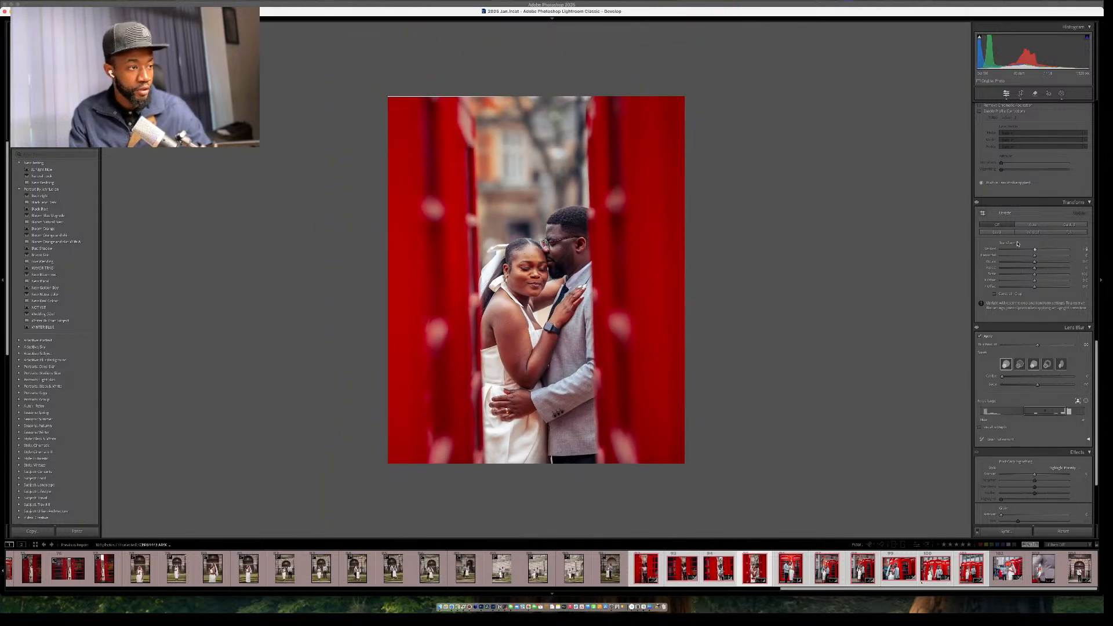
{"action": "scroll", "coordinate": [1019, 175], "scroll_direction": "up", "scroll_amount": 15}
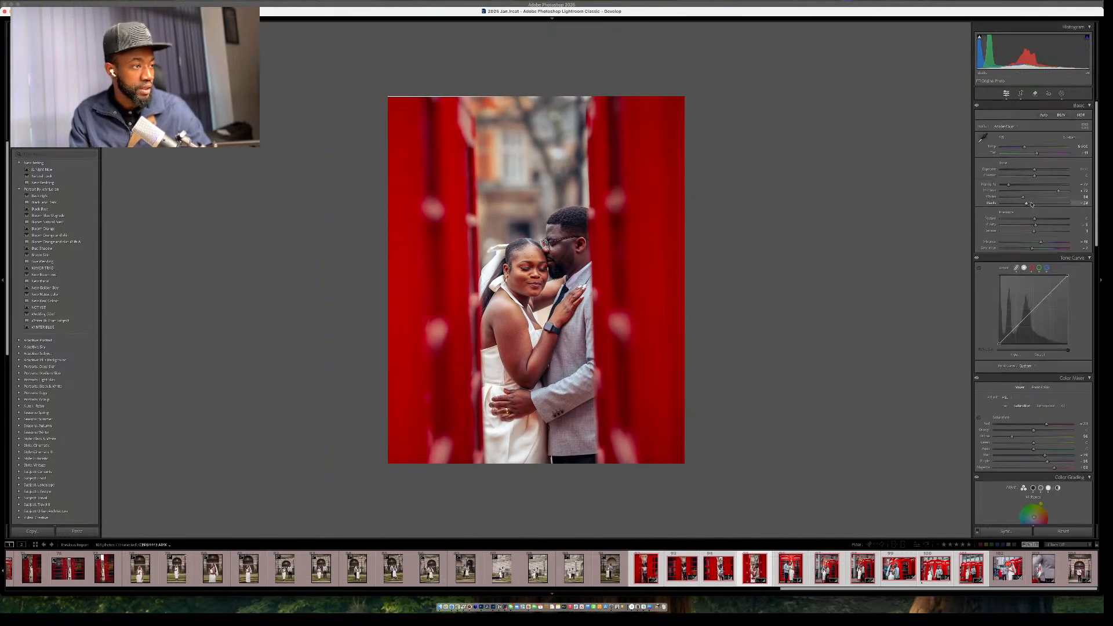
{"action": "left_click_drag", "start_coordinate": [1045, 190], "coordinate": [1047, 192]}
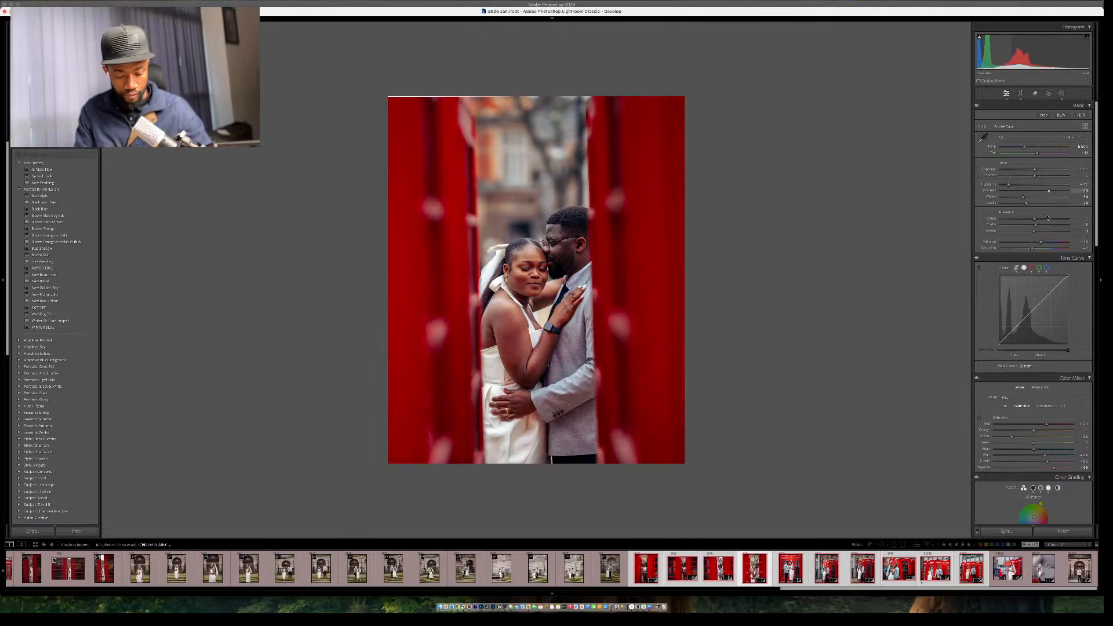
Auto-straighten and recentre the crop of the previous landscape photo of the couple, apply it, and raise the exposure slightly.
{"action": "key", "text": "Left"}
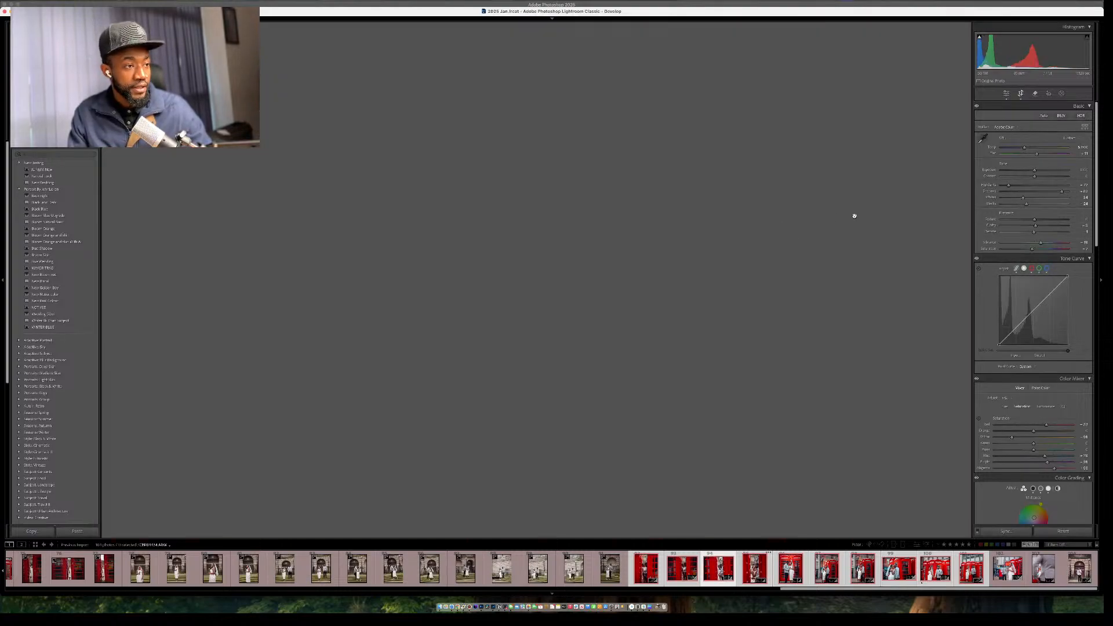
{"action": "key", "text": "r"}
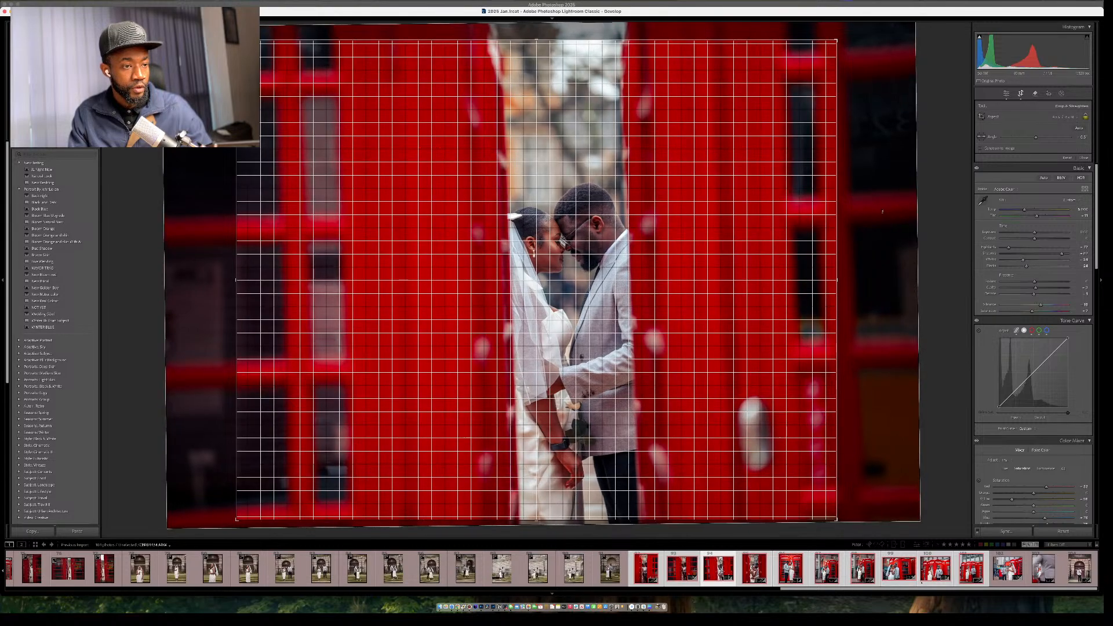
{"action": "left_click_drag", "start_coordinate": [882, 211], "coordinate": [969, 183]}
{"action": "left_click", "coordinate": [1079, 127]}
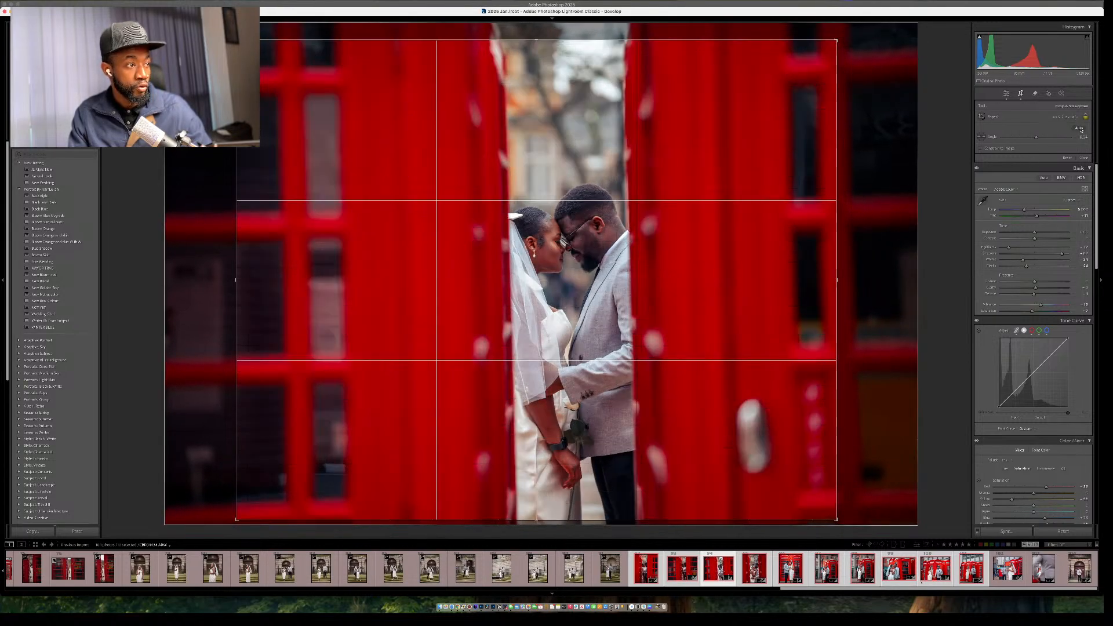
{"action": "mouse_move", "coordinate": [608, 271]}
{"action": "left_mouse_down"}
{"action": "mouse_move", "coordinate": [629, 273]}
{"action": "mouse_move", "coordinate": [615, 273]}
{"action": "left_mouse_up"}
{"action": "key", "text": "Return"}
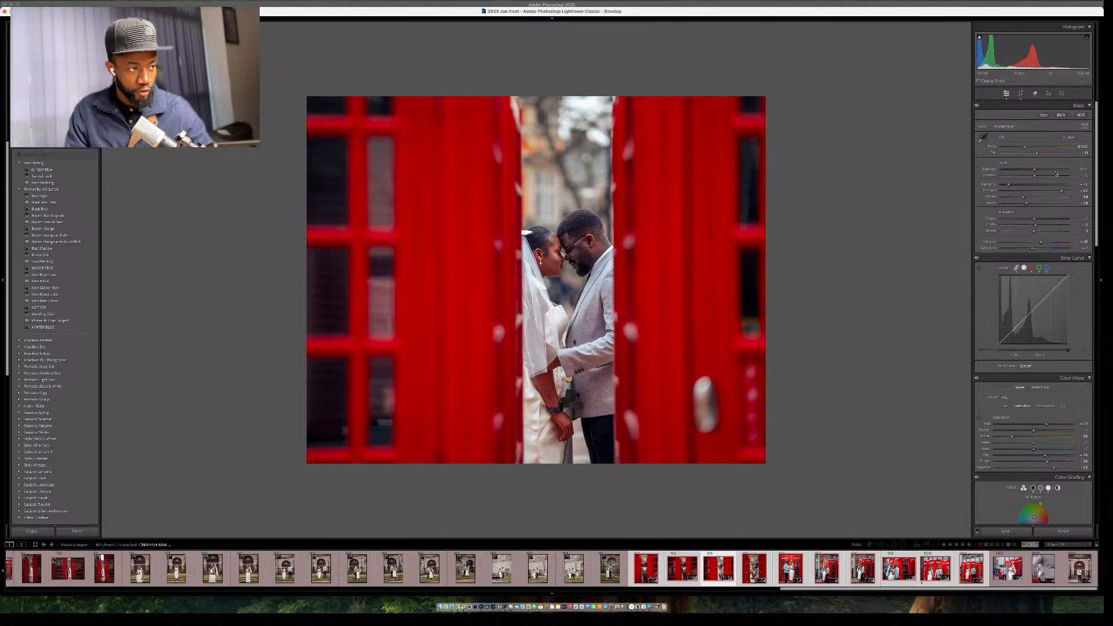
{"action": "left_click_drag", "start_coordinate": [1034, 172], "coordinate": [1036, 172]}
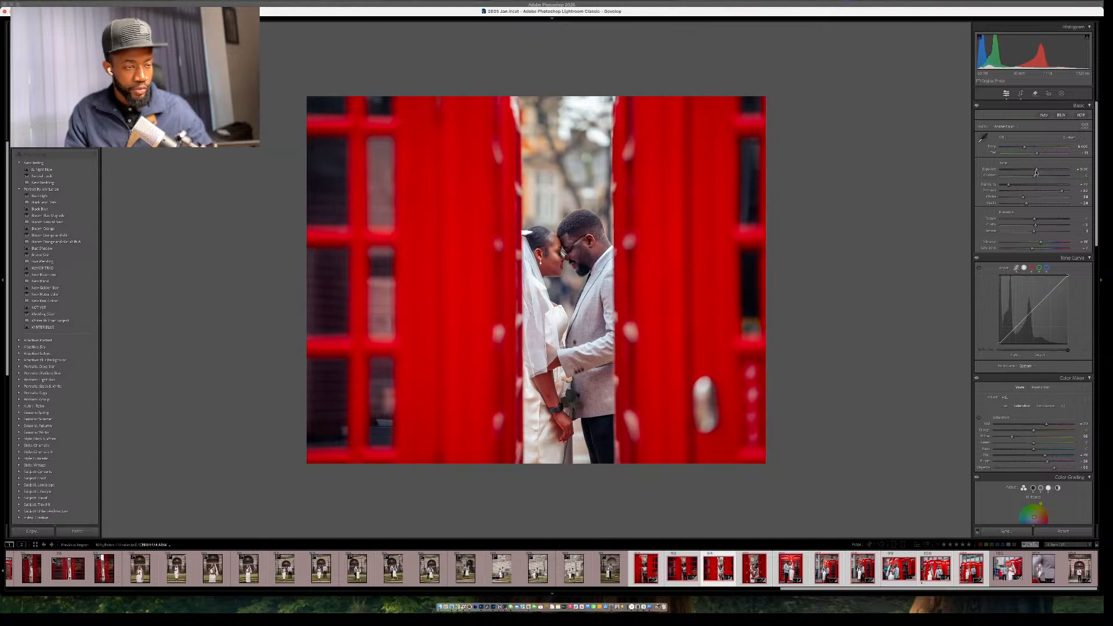
Raise the exposure of the preceding, darker telephone box photo and apply the B&W High Contrast preset.
{"action": "key", "text": "Left"}
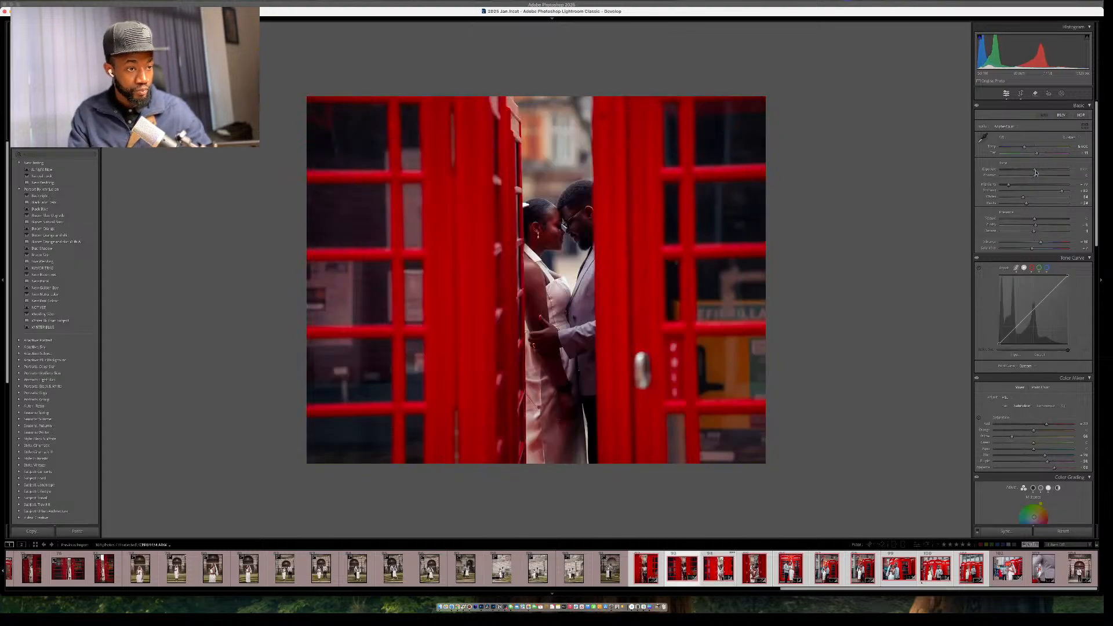
{"action": "left_click", "coordinate": [1041, 170]}
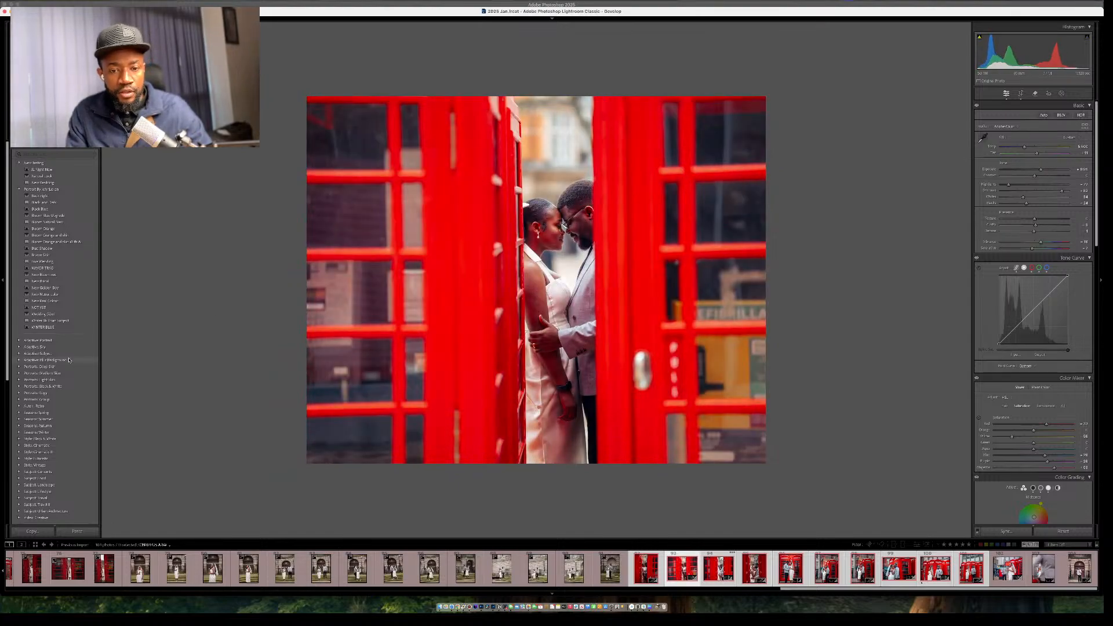
{"action": "scroll", "coordinate": [68, 358], "scroll_direction": "down", "scroll_amount": 8}
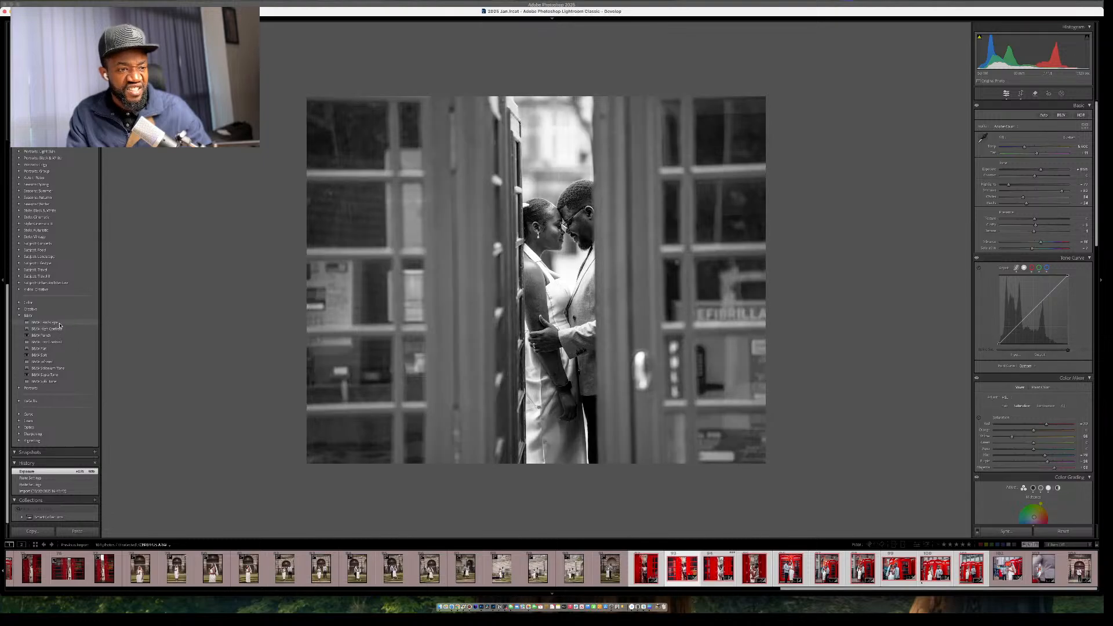
{"action": "left_click", "coordinate": [60, 329]}
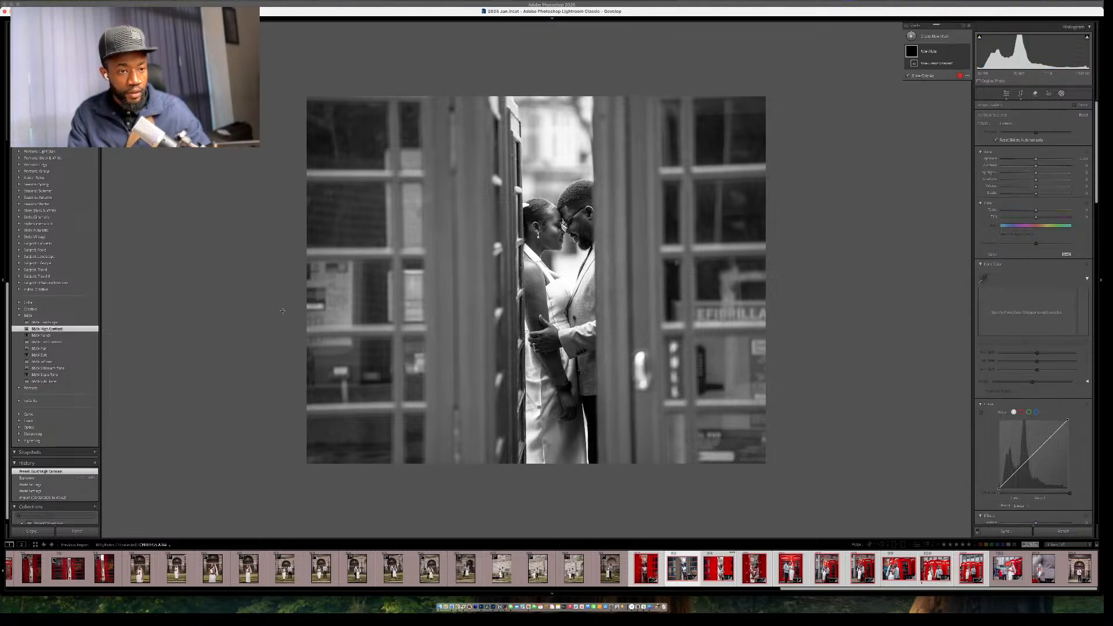
Add linear gradient masks from both sides of the black-and-white photo towards the couple and lower the exposure of each.
{"action": "left_click_drag", "start_coordinate": [261, 309], "coordinate": [540, 311]}
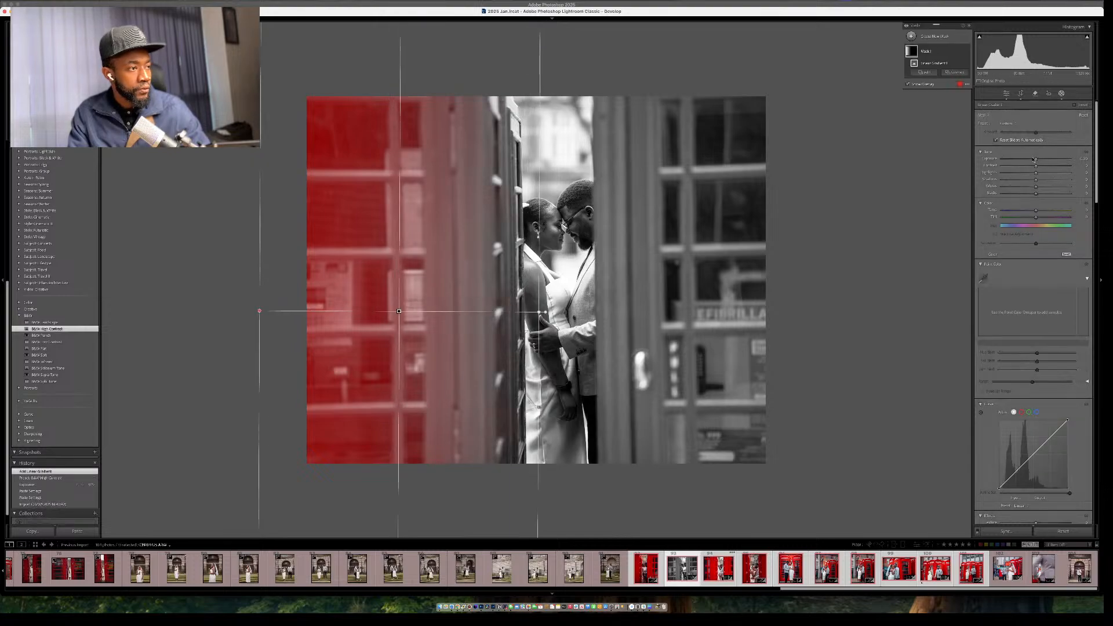
{"action": "left_click_drag", "start_coordinate": [1035, 159], "coordinate": [1017, 160]}
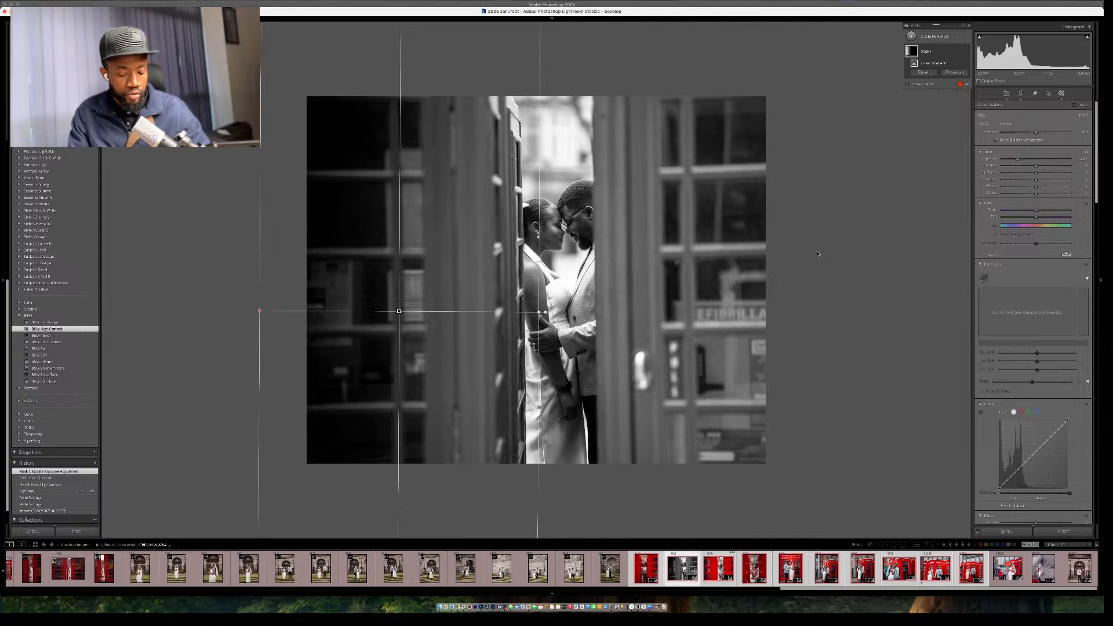
{"action": "key", "text": "shift+m"}
{"action": "left_click_drag", "start_coordinate": [815, 253], "coordinate": [582, 257]}
{"action": "left_click_drag", "start_coordinate": [1022, 162], "coordinate": [1024, 161]}
Add a linear gradient mask rising from the photo's lower edge to the couple's waist, lower its exposure, and leave masking.
{"action": "key", "text": "shift+m"}
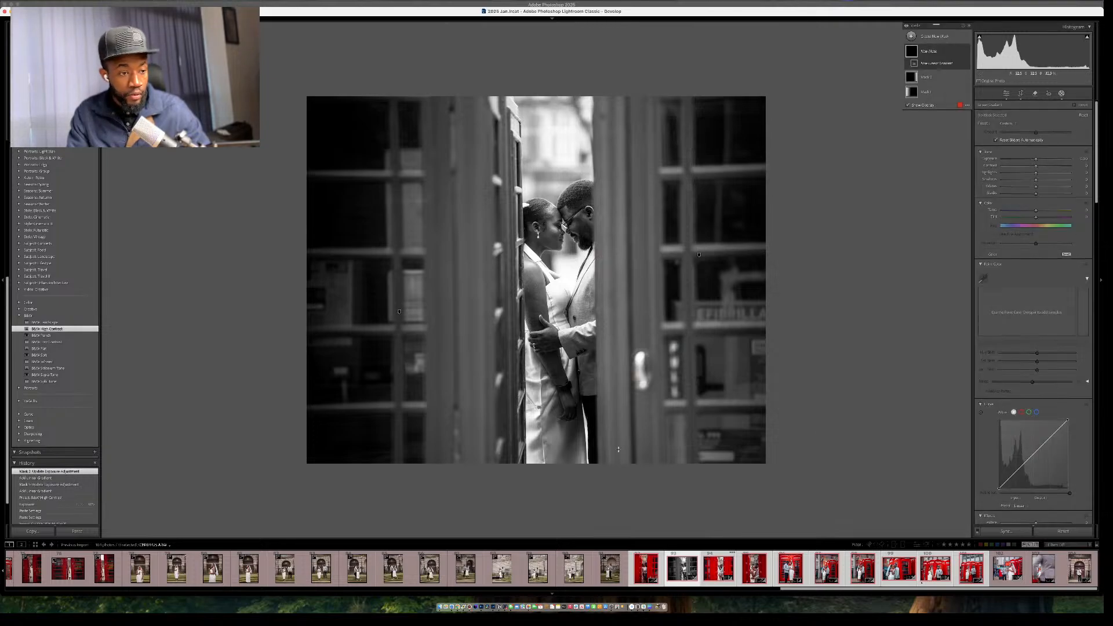
{"action": "mouse_move", "coordinate": [573, 493]}
{"action": "left_mouse_down"}
{"action": "mouse_move", "coordinate": [595, 287]}
{"action": "mouse_move", "coordinate": [597, 297]}
{"action": "left_mouse_up"}
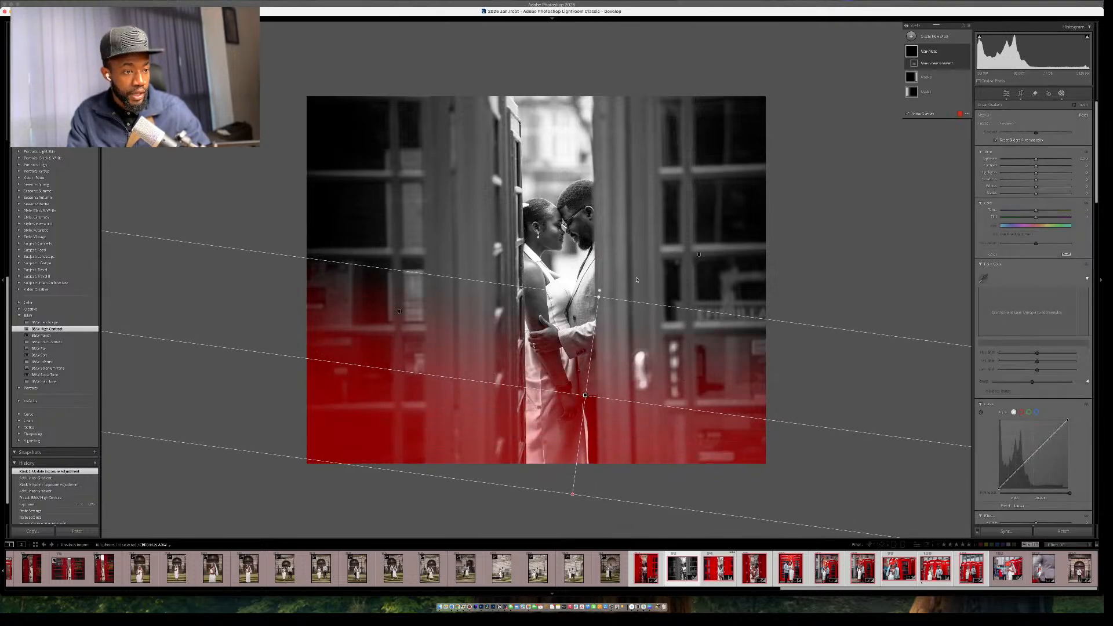
{"action": "left_click_drag", "start_coordinate": [1023, 161], "coordinate": [1025, 160]}
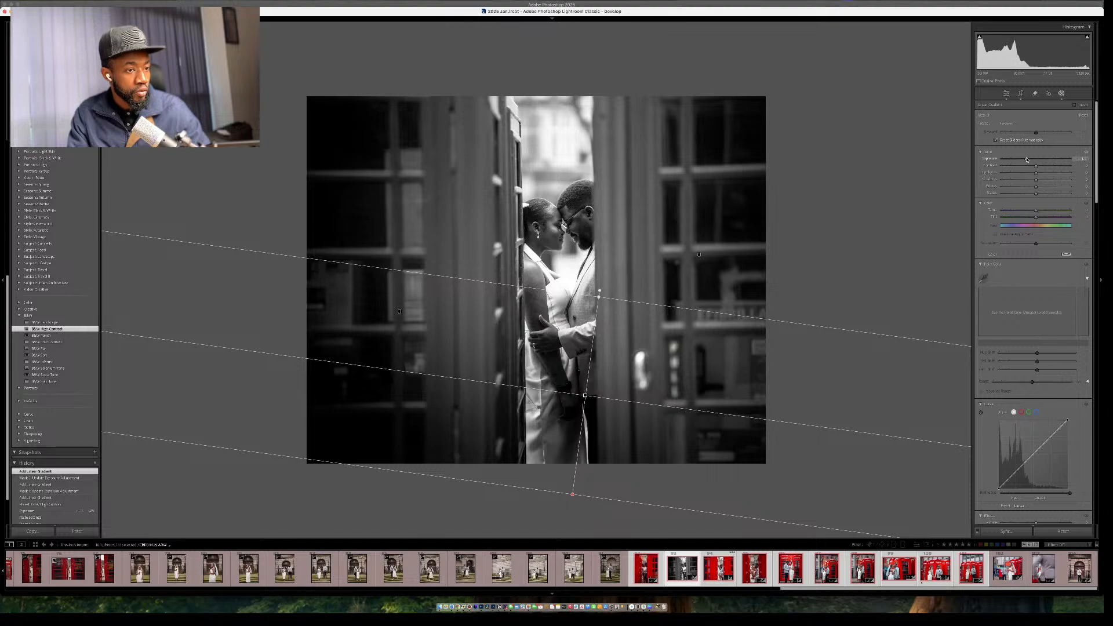
{"action": "key", "text": "shift+m"}
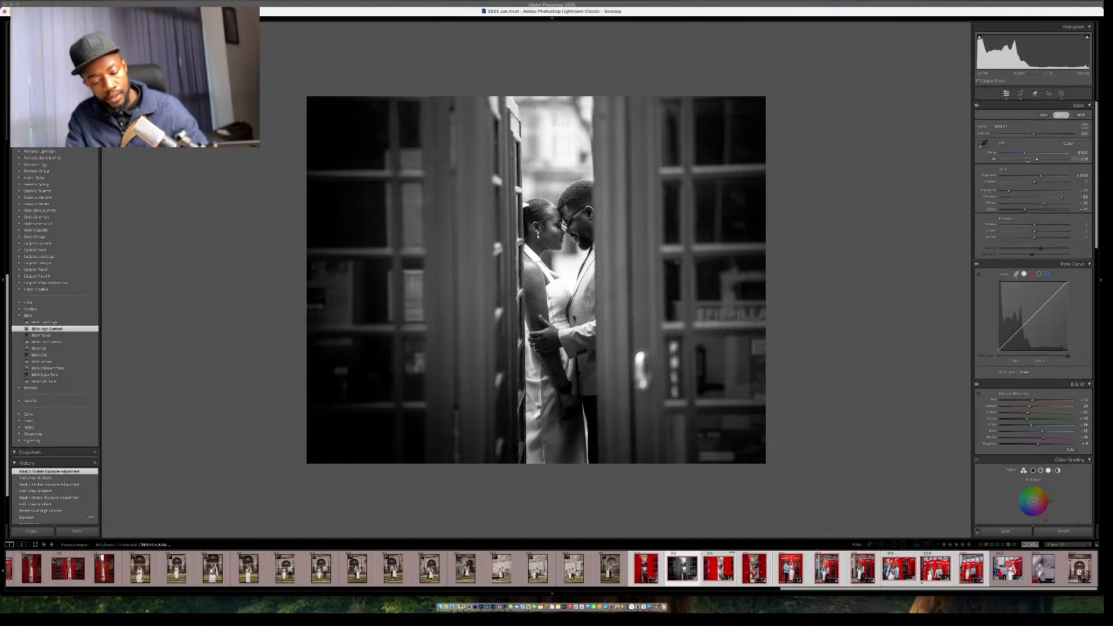
Compare the black-and-white edit with its original colour version at both reduced and fitted view sizes.
{"action": "key", "text": "super+minus"}
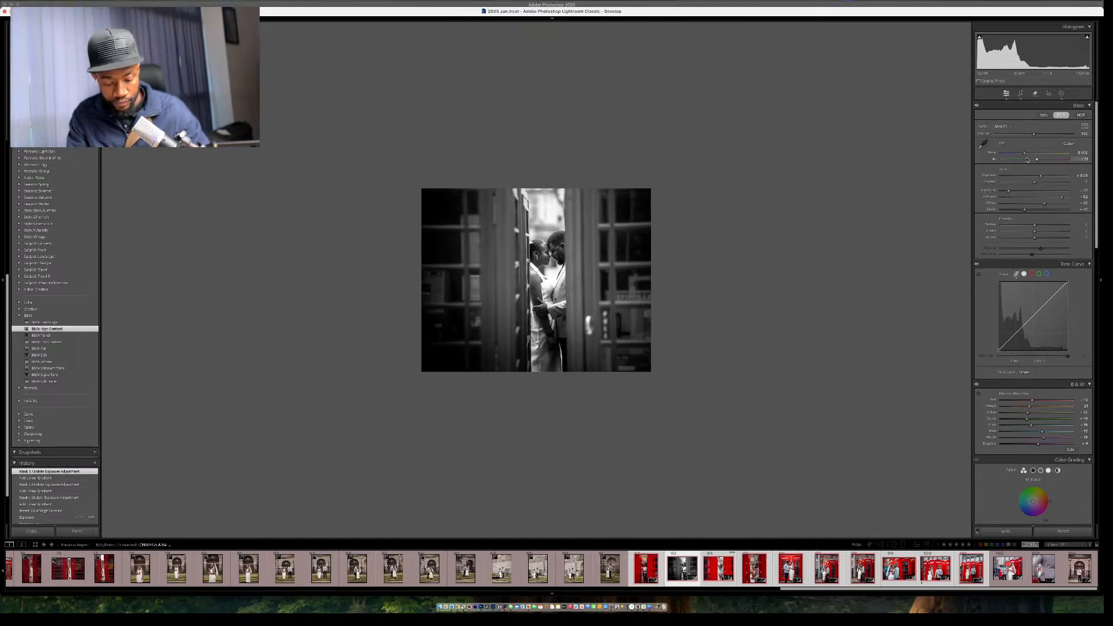
{"action": "key", "text": "backslash"}
{"action": "key", "text": "backslash"}
{"action": "key", "text": "backslash"}
{"action": "key", "text": "backslash"}
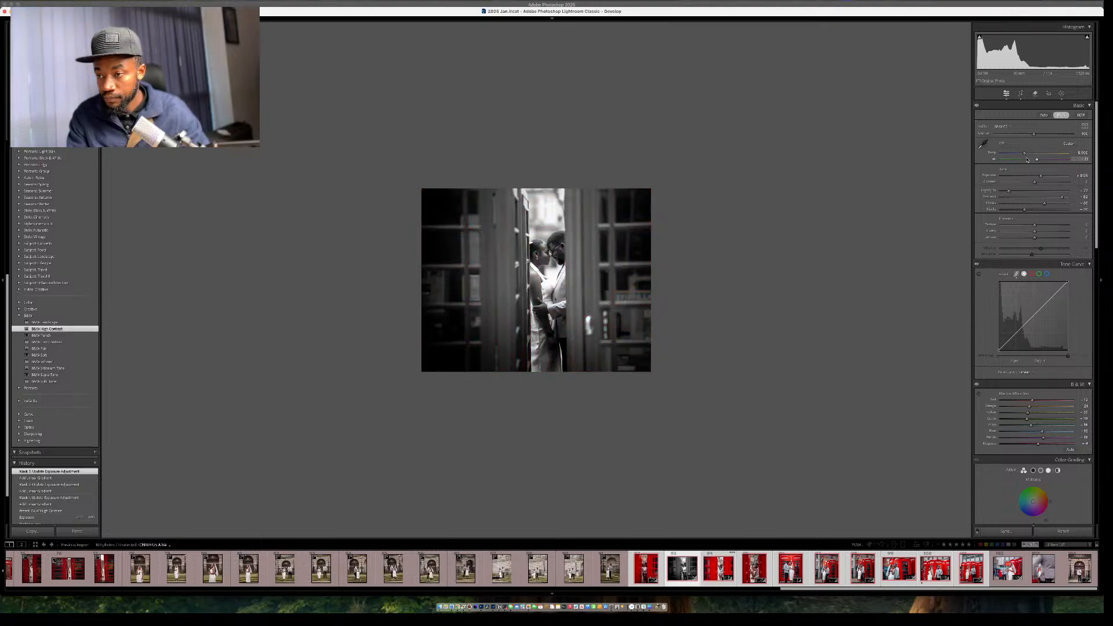
{"action": "key", "text": "backslash"}
{"action": "key", "text": "backslash"}
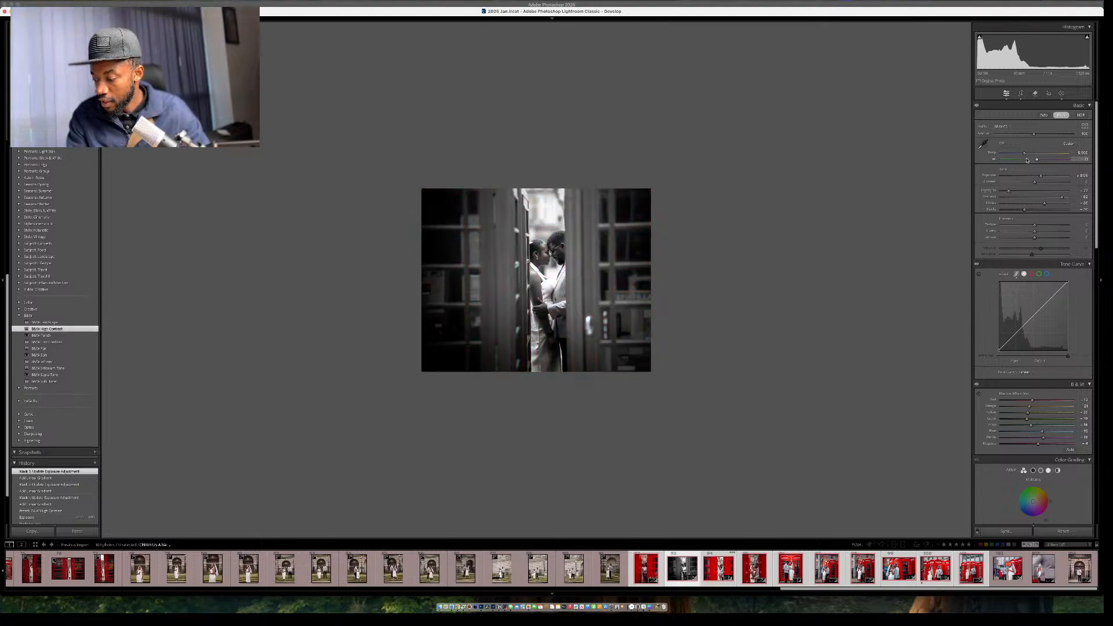
{"action": "key", "text": "backslash"}
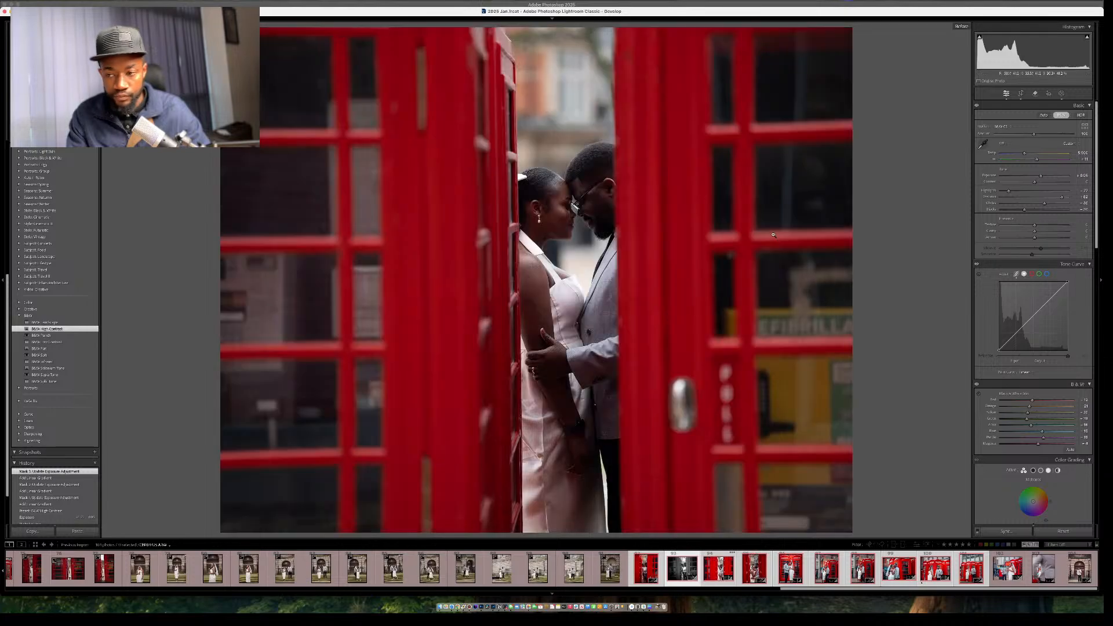
{"action": "key", "text": "backslash"}
{"action": "key", "text": "backslash"}
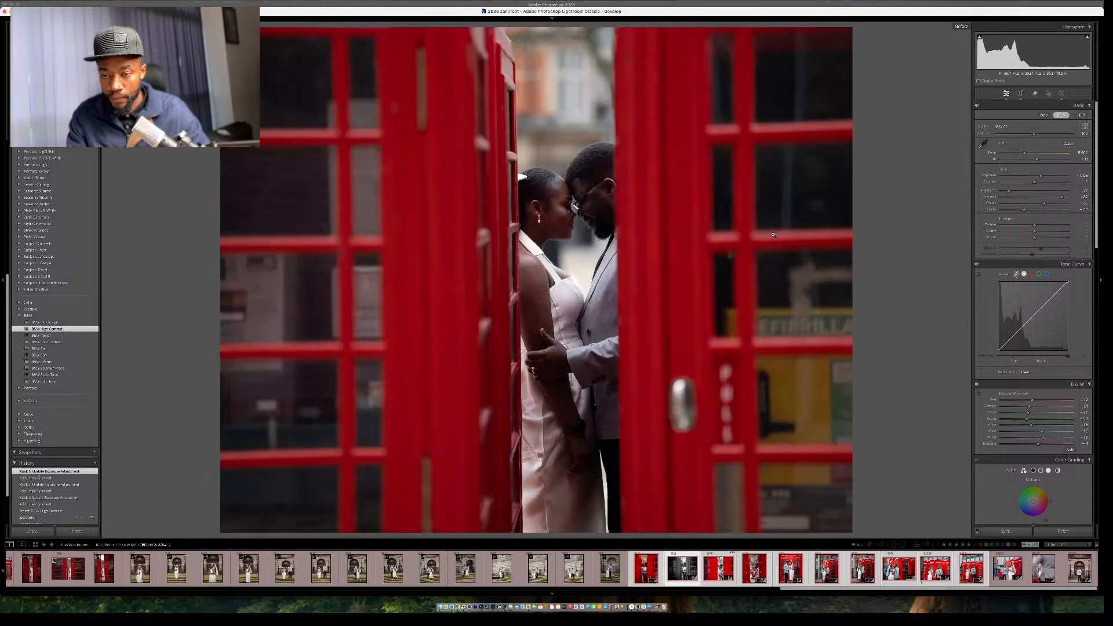
{"action": "key", "text": "backslash"}
{"action": "key", "text": "backslash"}
{"action": "key", "text": "backslash"}
{"action": "key", "text": "backslash"}
{"action": "key", "text": "backslash"}
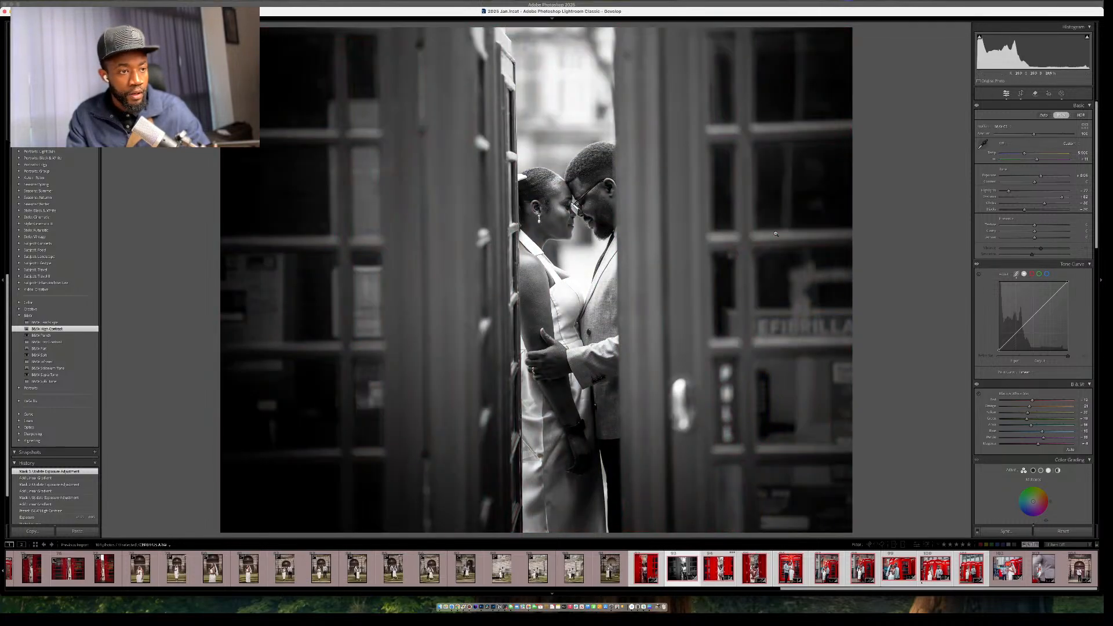
Lower the black-and-white photo's Highlights to the minimum and reduce its Whites.
{"action": "left_click_drag", "start_coordinate": [1022, 193], "coordinate": [1001, 194]}
{"action": "left_click", "coordinate": [1018, 204]}
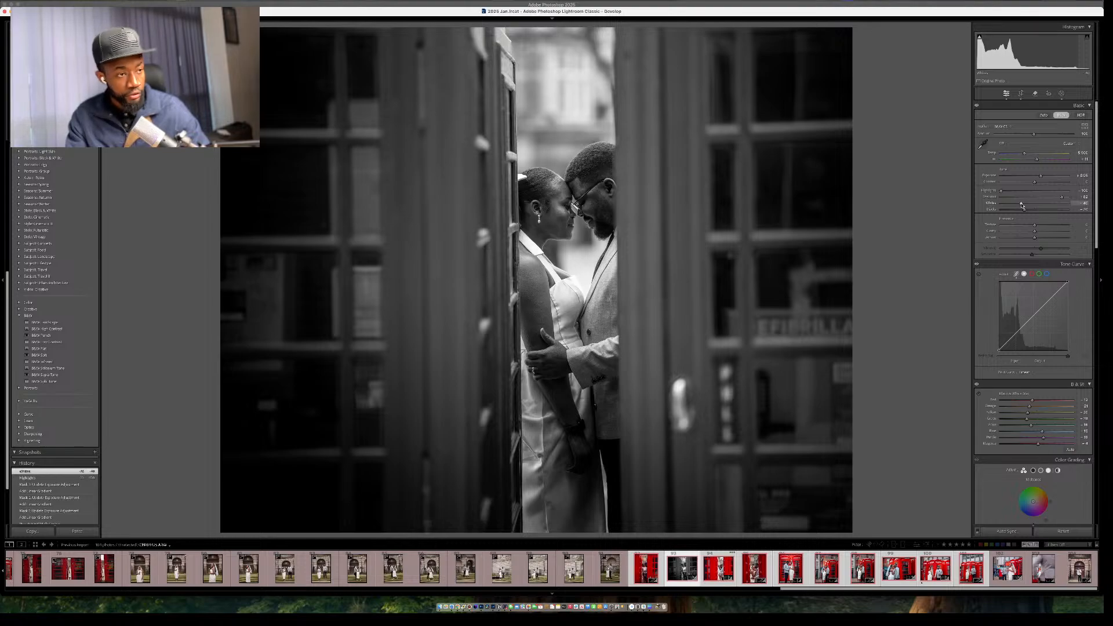
{"action": "key", "text": "super+minus"}
{"action": "key", "text": "super+minus"}
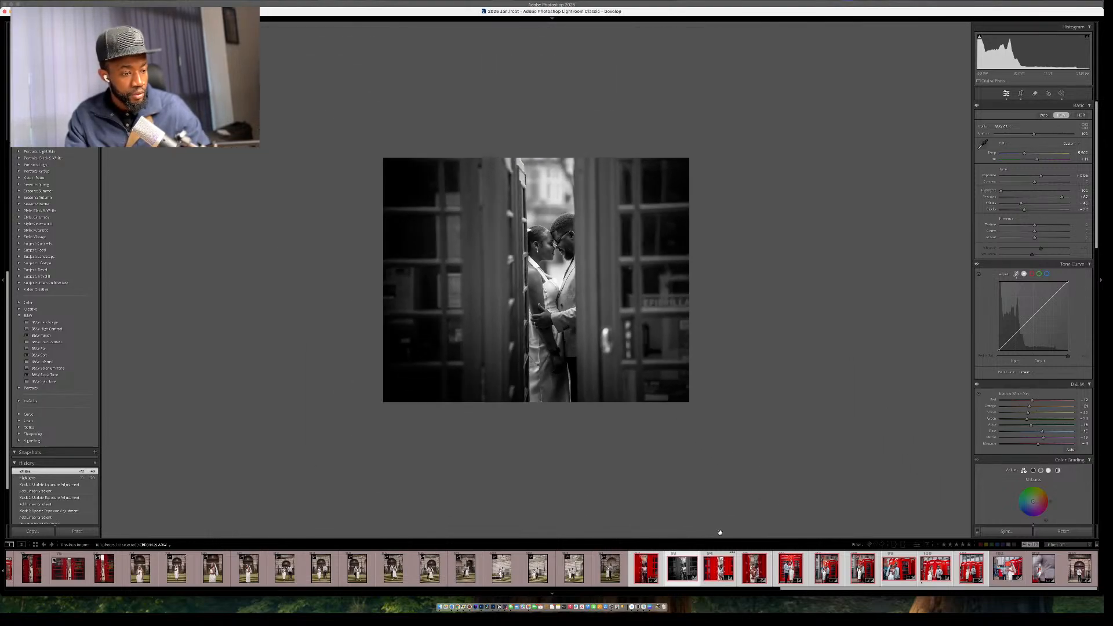
Add a circular radial gradient mask over the couple's faces in the first red telephone box portrait and raise its exposure.
{"action": "left_click", "coordinate": [653, 570]}
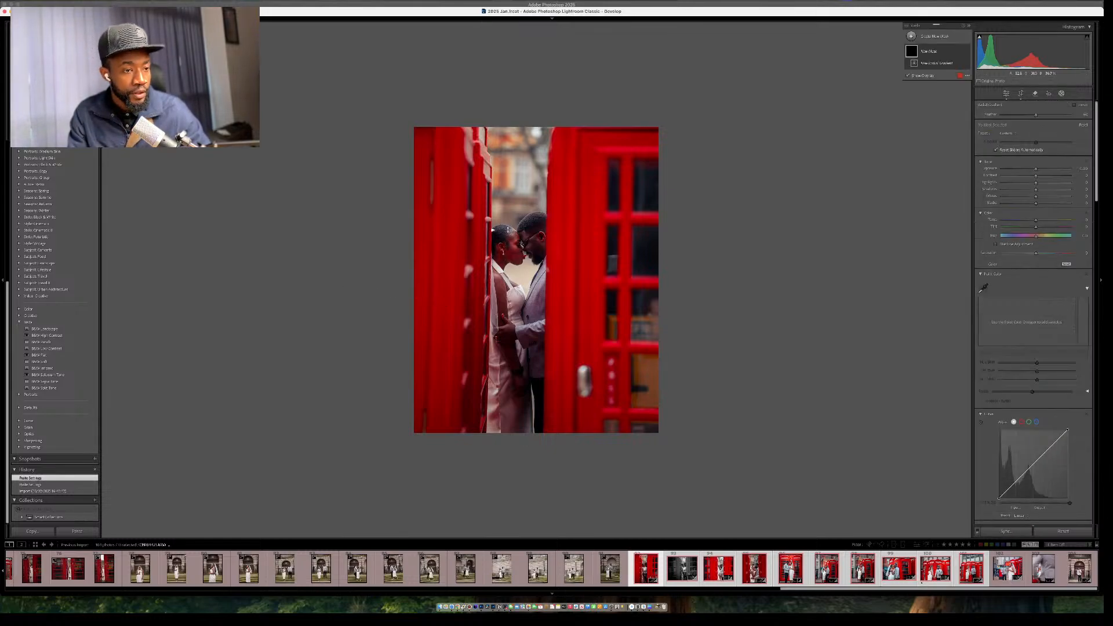
{"action": "left_click_drag", "start_coordinate": [506, 227], "coordinate": [518, 249]}
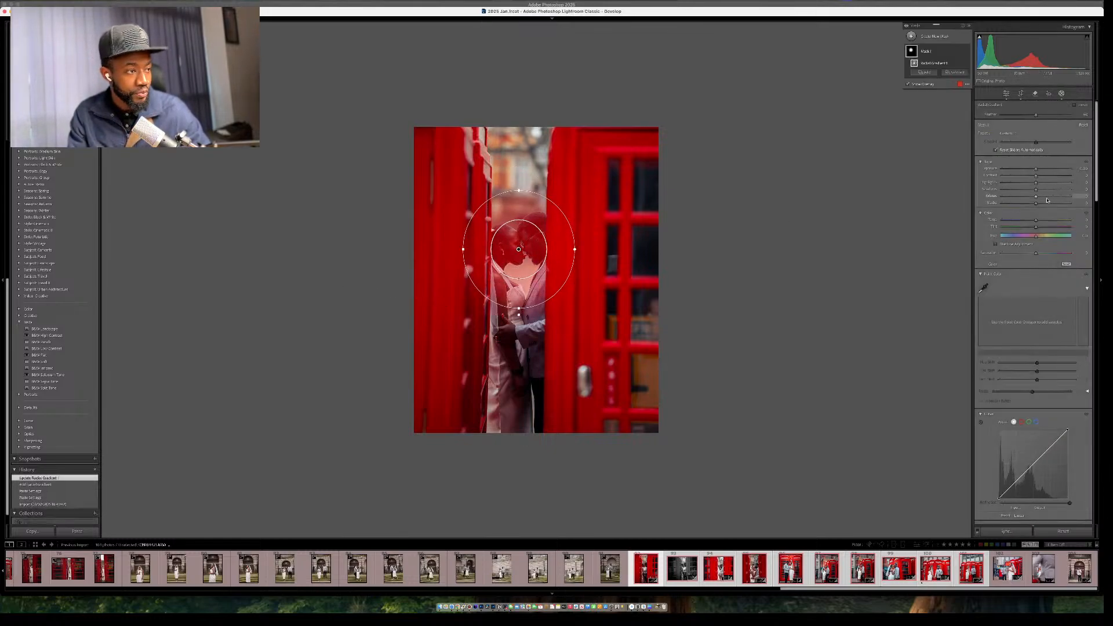
{"action": "left_click_drag", "start_coordinate": [1035, 169], "coordinate": [1043, 170]}
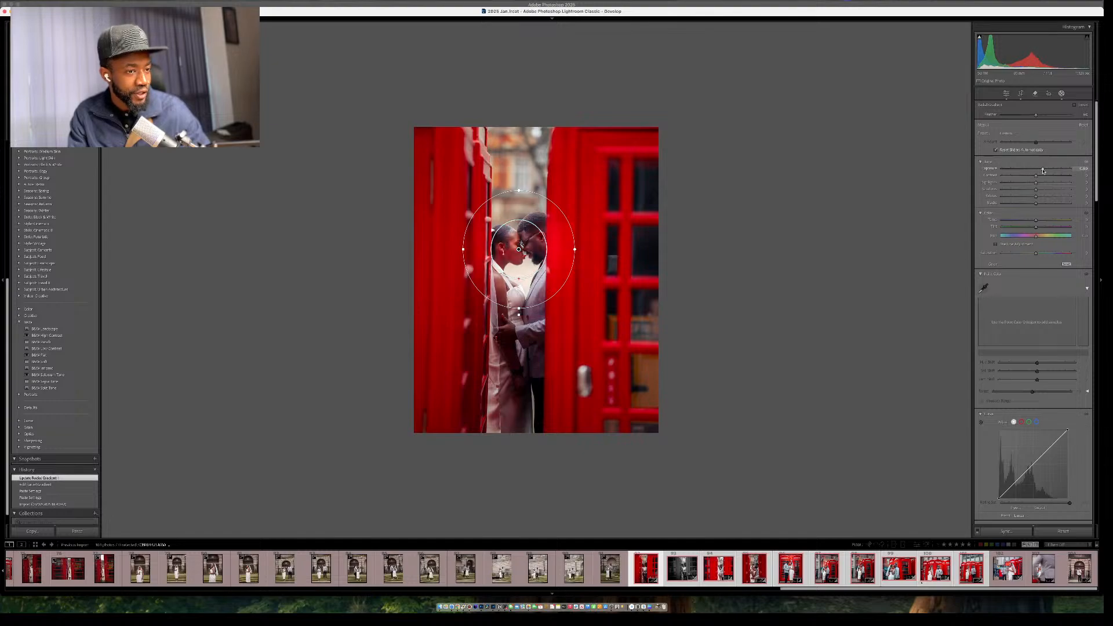
Leave masking, raise the portrait's Exposure slightly, lower its Shadows, and apply the B&W High Contrast preset.
{"action": "key", "text": "shift+w"}
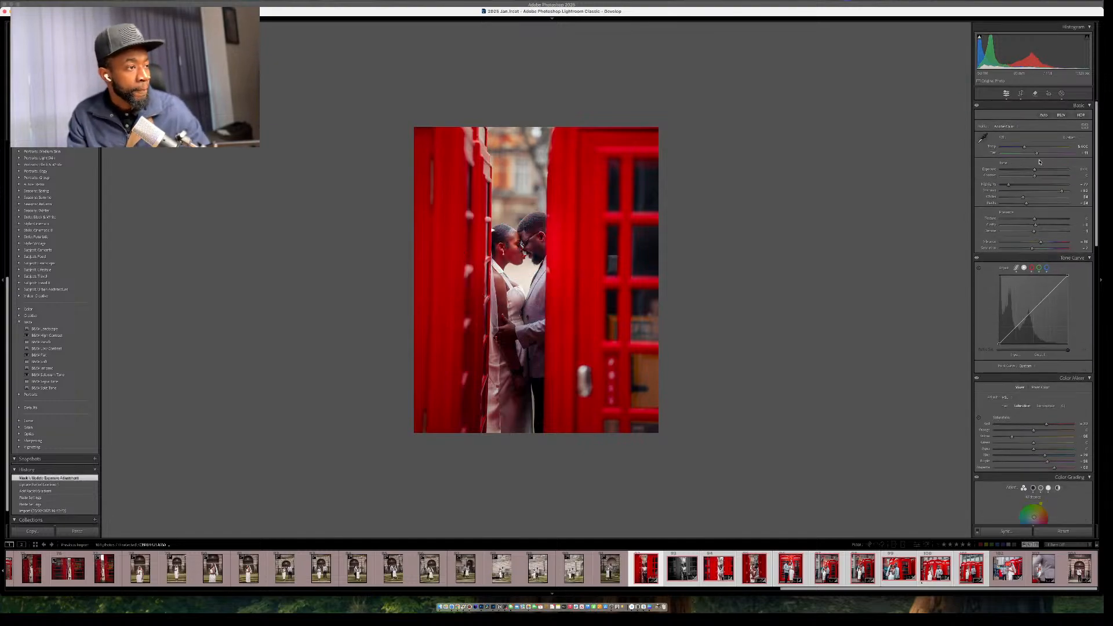
{"action": "left_click", "coordinate": [1037, 170]}
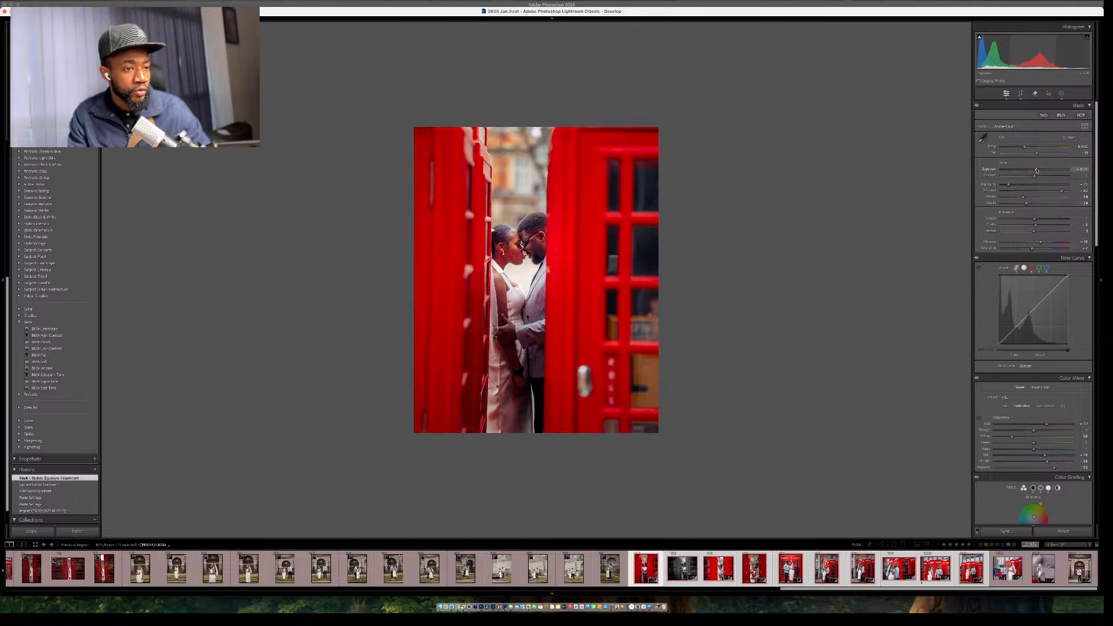
{"action": "left_click_drag", "start_coordinate": [1061, 191], "coordinate": [1053, 193]}
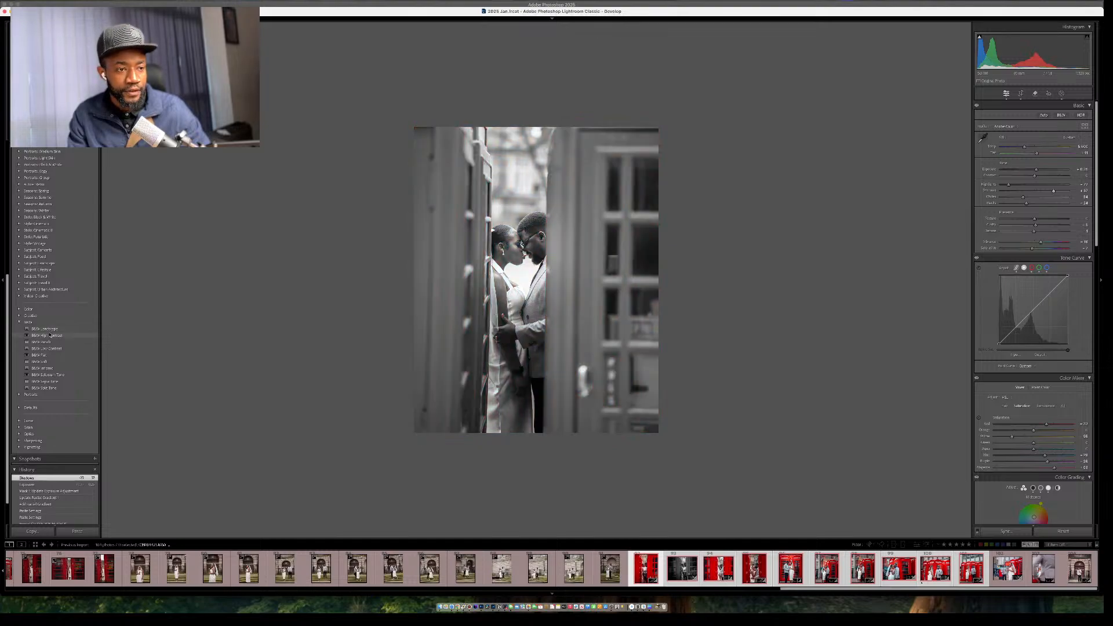
{"action": "left_click", "coordinate": [51, 335]}
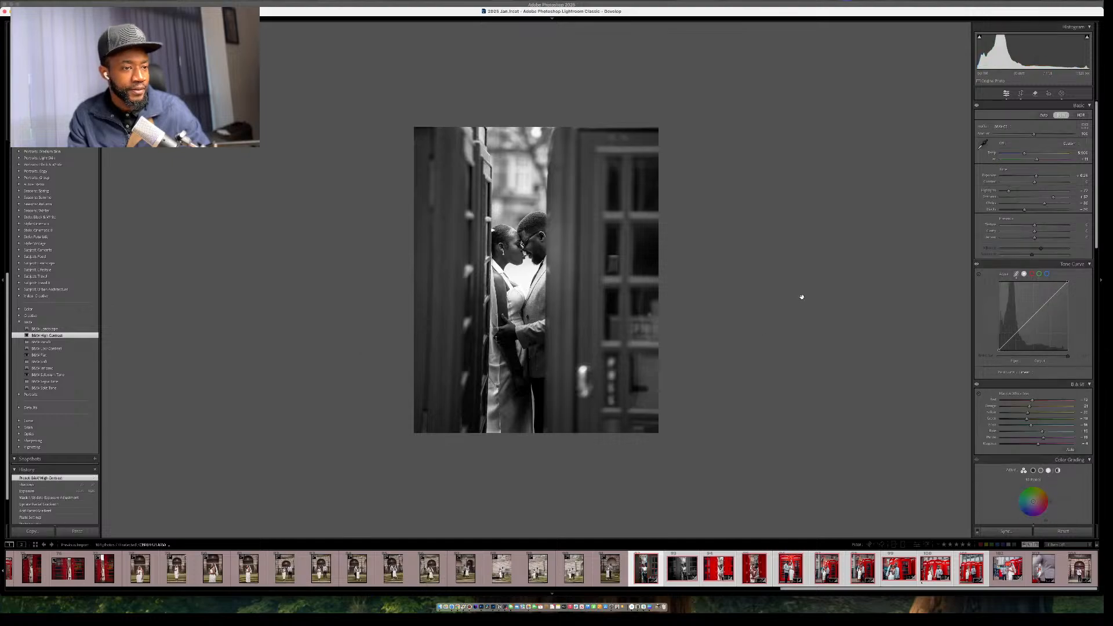
Rotate the black-and-white portrait slightly and crop it tighter around the couple's upper bodies.
{"action": "key", "text": "r"}
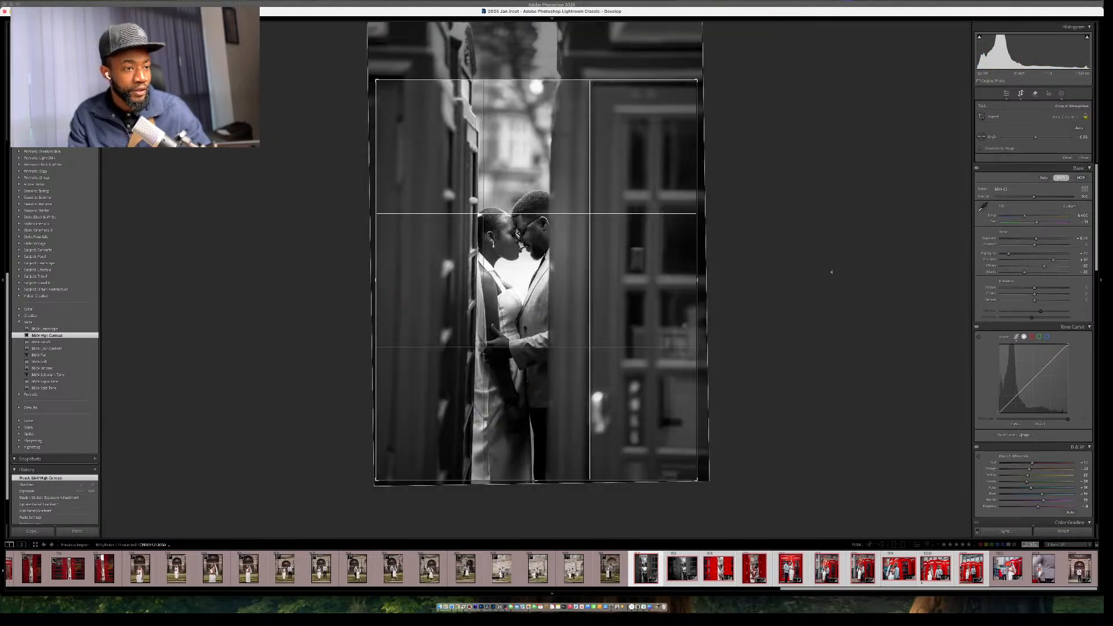
{"action": "left_click_drag", "start_coordinate": [831, 272], "coordinate": [797, 279]}
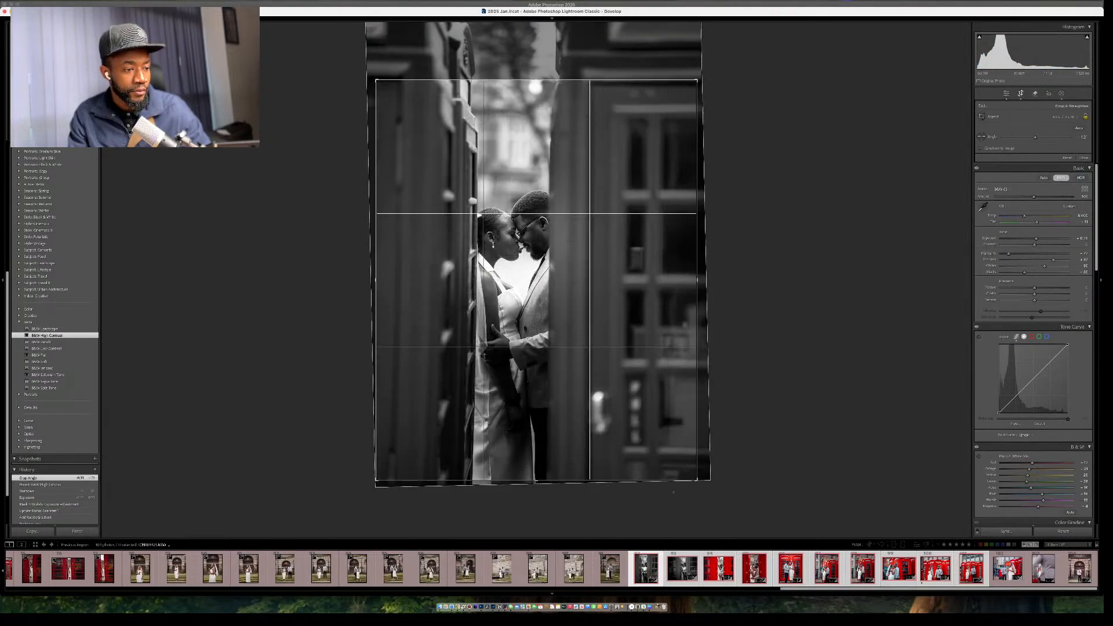
{"action": "left_click_drag", "start_coordinate": [696, 480], "coordinate": [627, 394]}
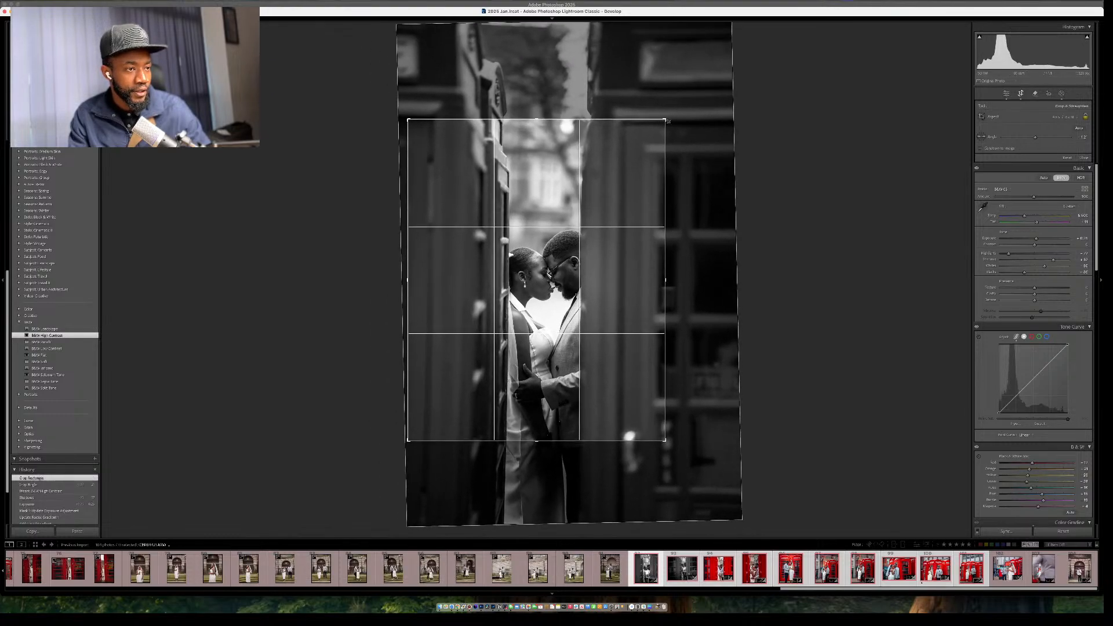
{"action": "left_click_drag", "start_coordinate": [668, 121], "coordinate": [669, 112]}
{"action": "key", "text": "Return"}
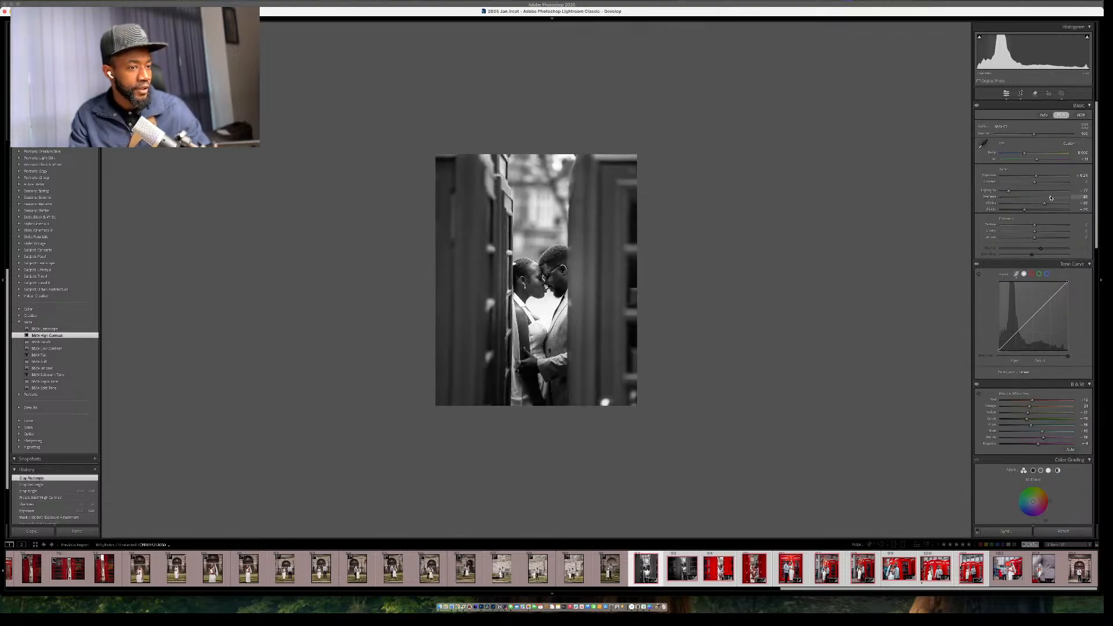
Raise the cropped black-and-white portrait's Shadows, reduce its Whites, and compare the edit with the original.
{"action": "mouse_move", "coordinate": [1050, 198]}
{"action": "left_mouse_down"}
{"action": "mouse_move", "coordinate": [1034, 197]}
{"action": "mouse_move", "coordinate": [1059, 199]}
{"action": "left_mouse_up"}
{"action": "left_click", "coordinate": [1033, 203]}
{"action": "key", "text": "backslash"}
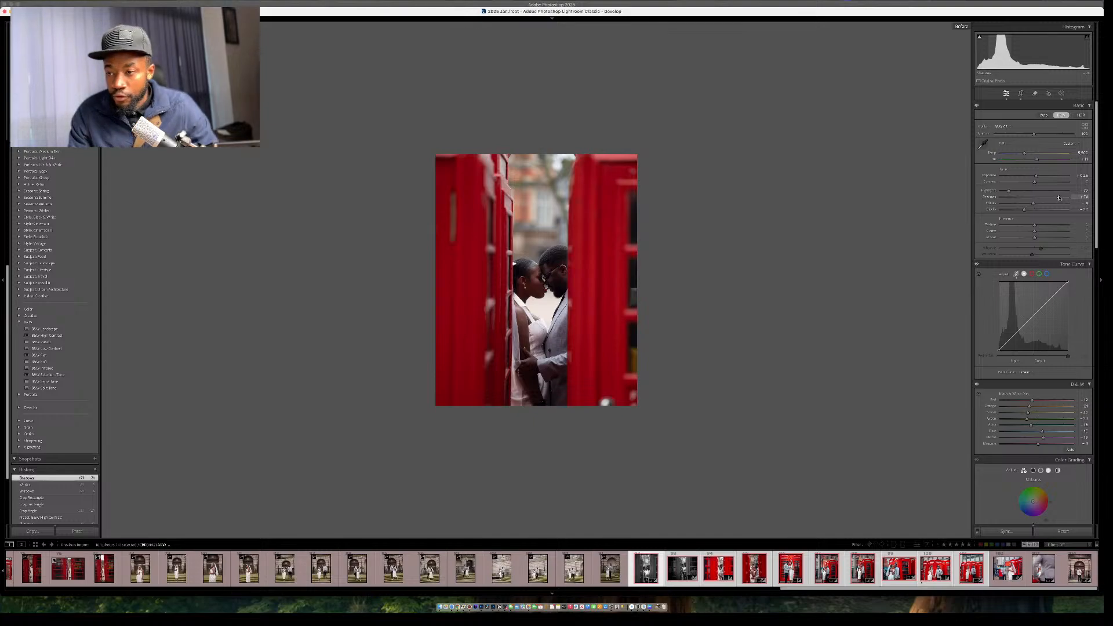
{"action": "key", "text": "backslash"}
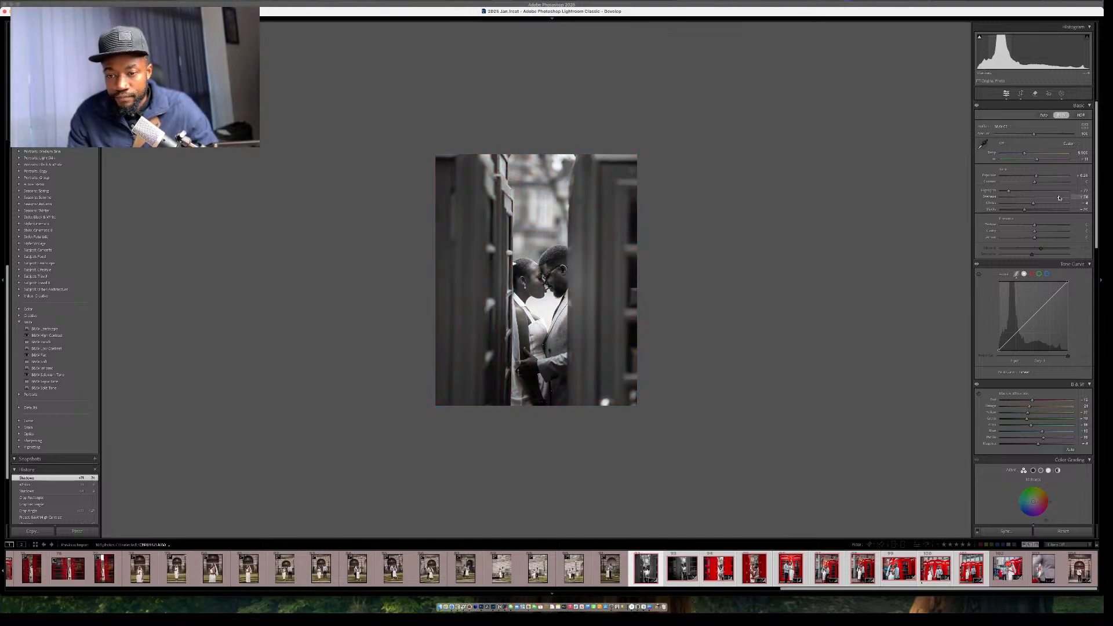
{"action": "key", "text": "backslash"}
{"action": "key", "text": "backslash"}
{"action": "key", "text": "backslash"}
{"action": "key", "text": "backslash"}
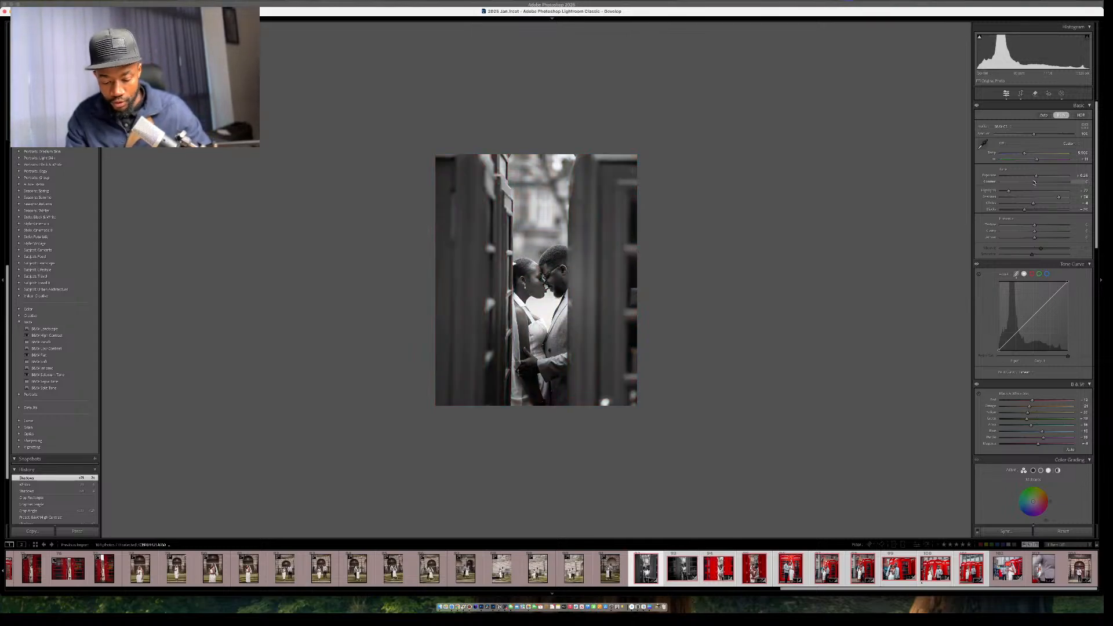
Brush a small mask over the groom's face, raise its exposure slightly, and leave masking.
{"action": "key", "text": "k"}
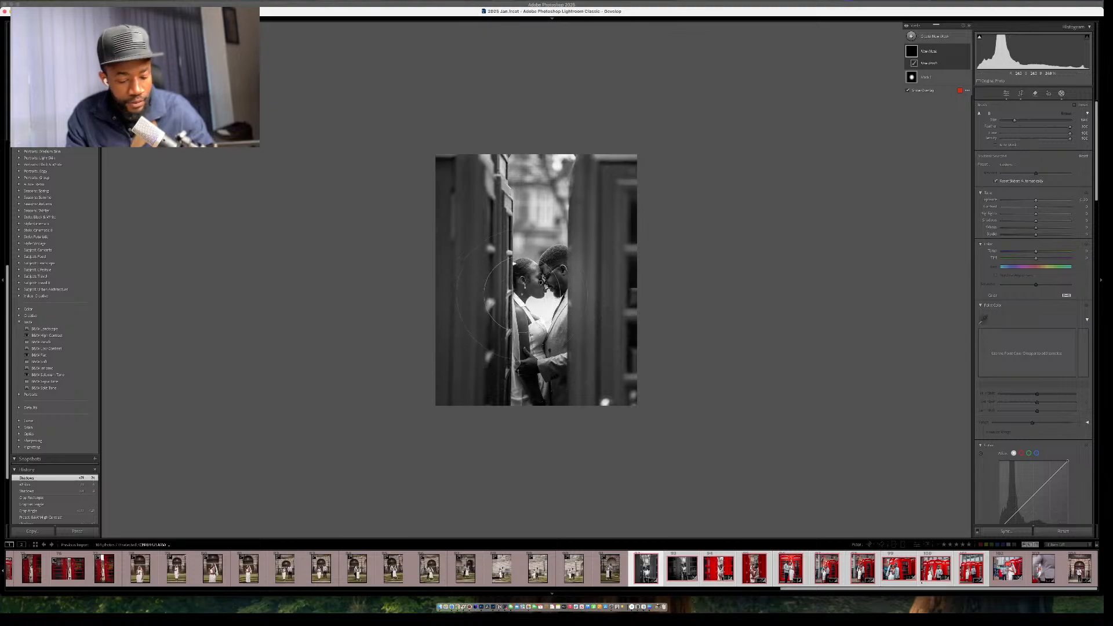
{"action": "scroll", "coordinate": [544, 282], "scroll_direction": "down", "scroll_amount": 3}
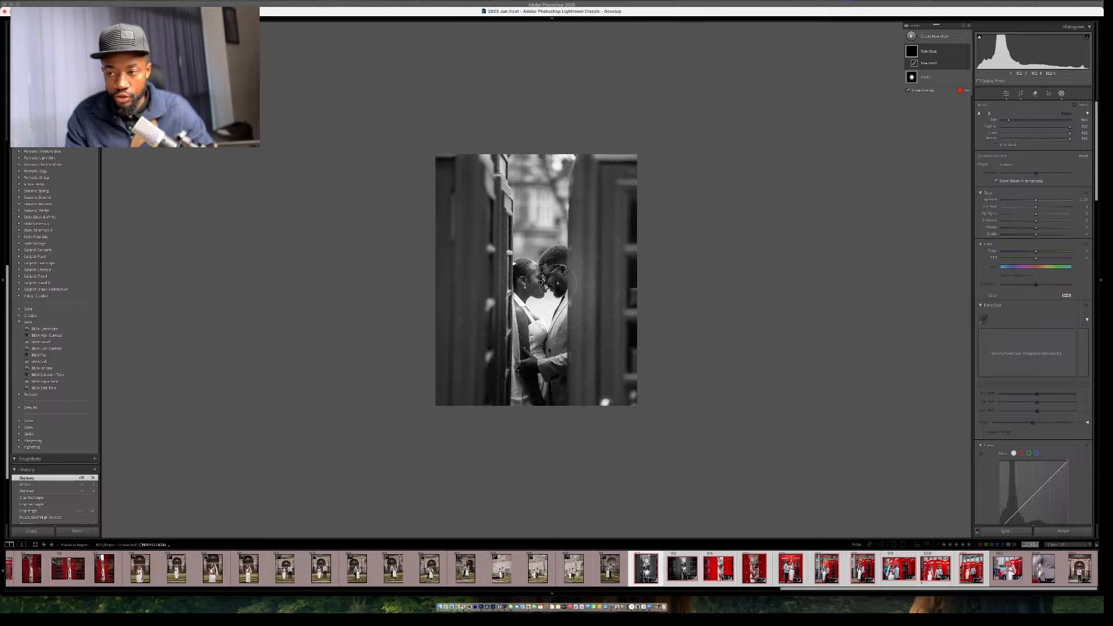
{"action": "scroll", "coordinate": [553, 281], "scroll_direction": "down", "scroll_amount": 2}
{"action": "scroll", "coordinate": [546, 278], "scroll_direction": "down", "scroll_amount": 2}
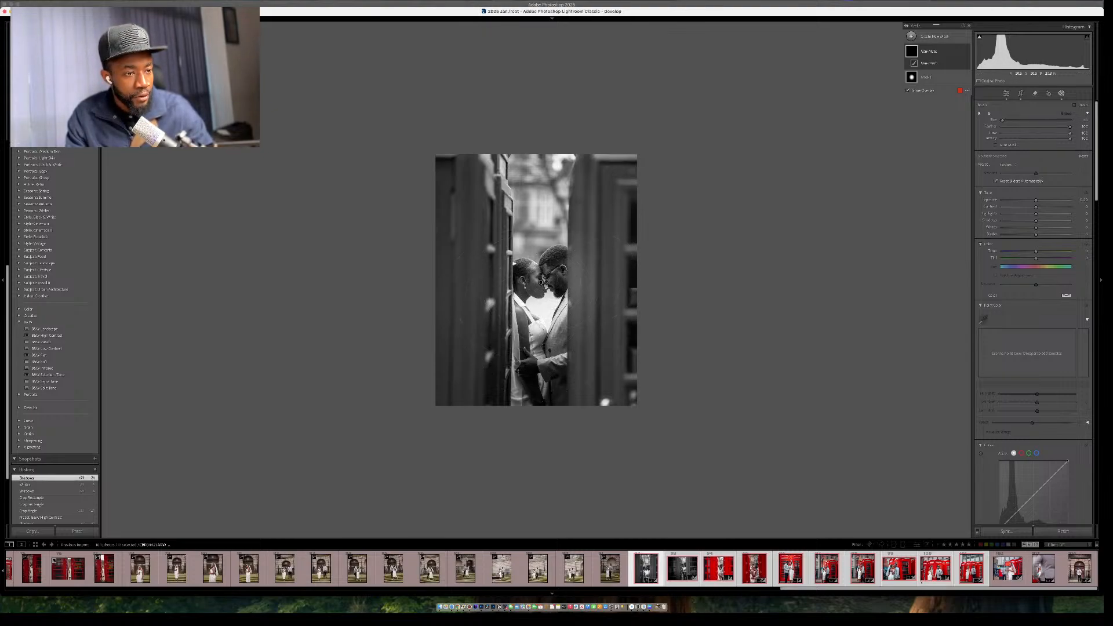
{"action": "mouse_move", "coordinate": [542, 279]}
{"action": "left_mouse_down"}
{"action": "mouse_move", "coordinate": [551, 295]}
{"action": "mouse_move", "coordinate": [544, 279]}
{"action": "left_mouse_up"}
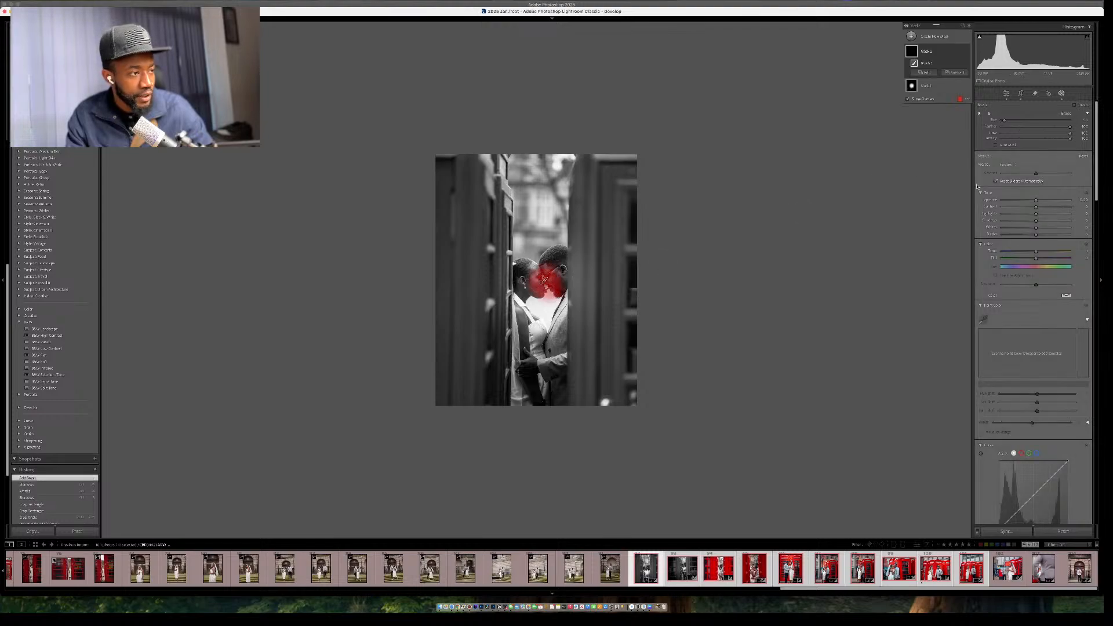
{"action": "left_click_drag", "start_coordinate": [1038, 201], "coordinate": [1039, 201]}
{"action": "key", "text": "shift+w"}
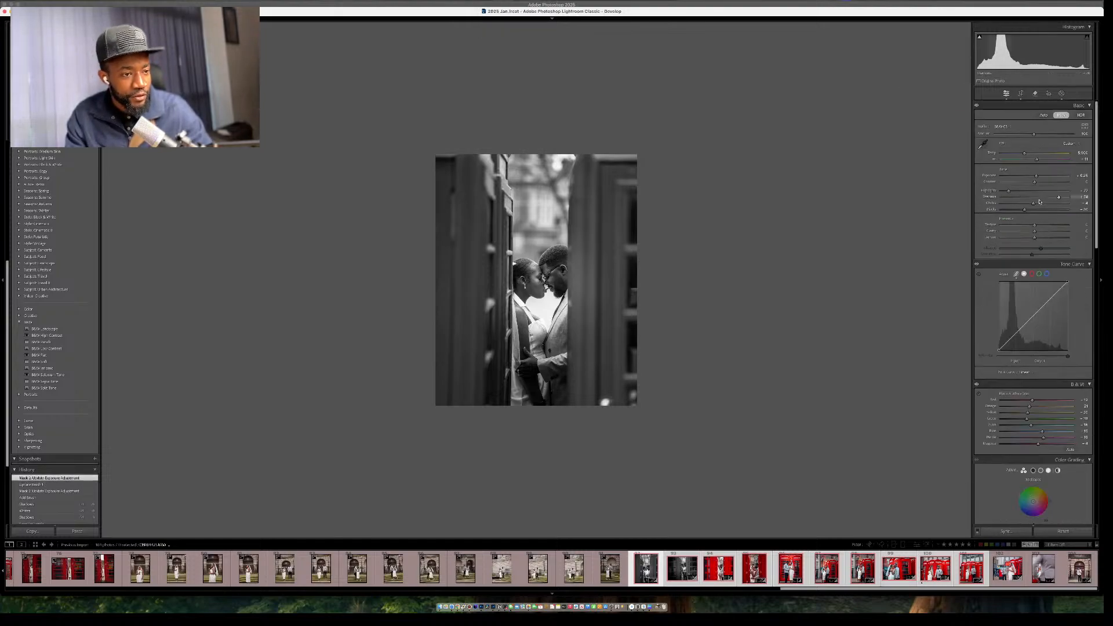
Enlarge the black-and-white portrait to the fitted view and compare it repeatedly with the original colour version.
{"action": "key", "text": "super+equal"}
{"action": "key", "text": "super+equal"}
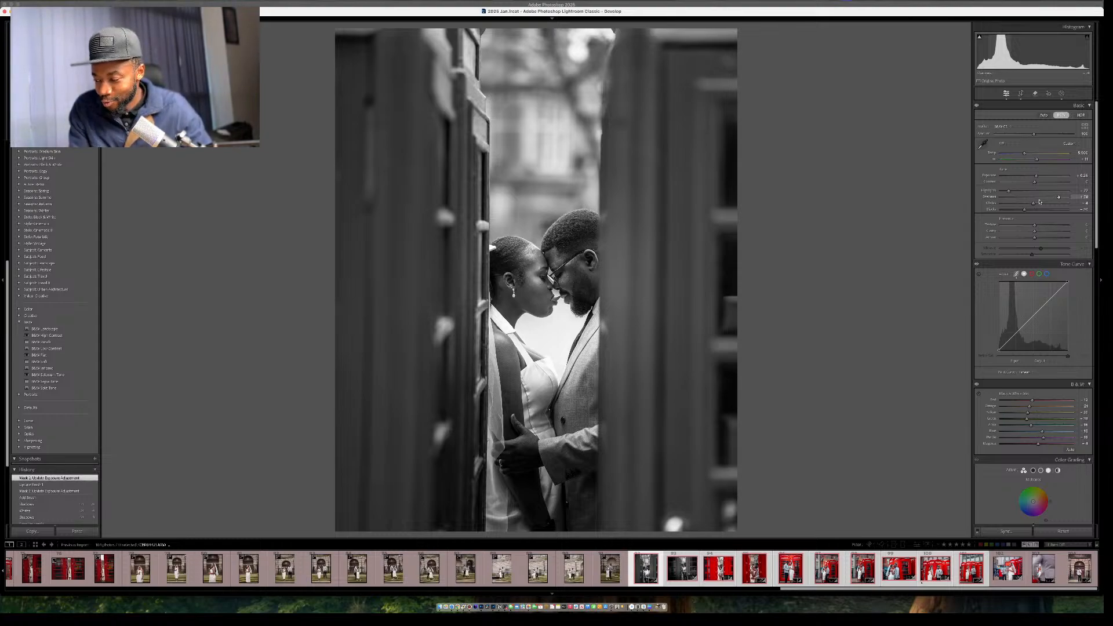
{"action": "key", "text": "backslash"}
{"action": "key", "text": "backslash"}
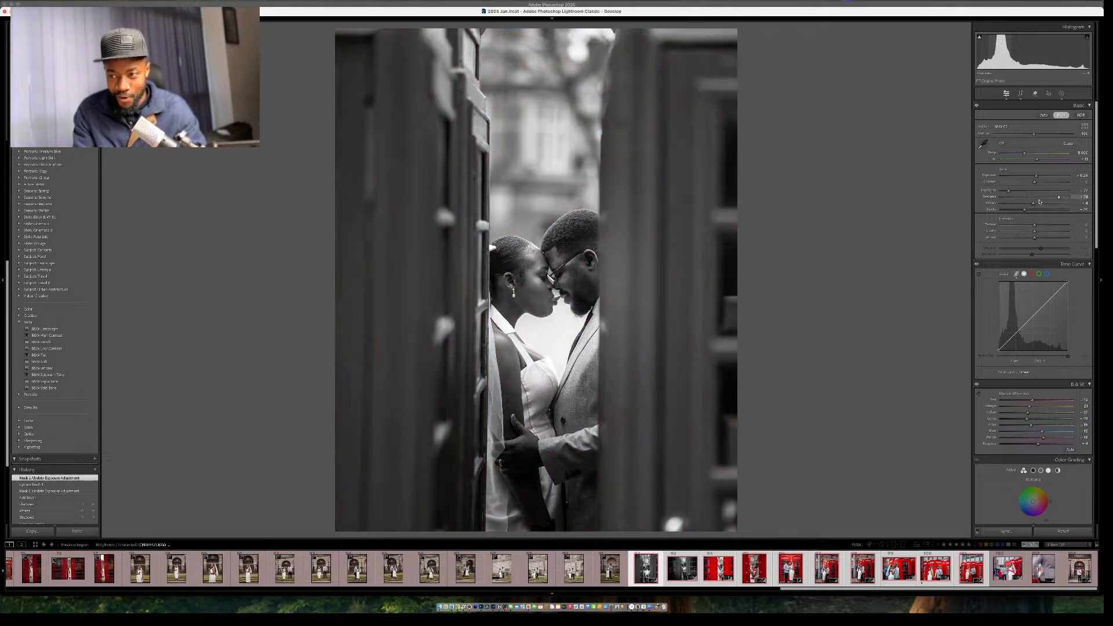
{"action": "key", "text": "backslash"}
{"action": "key", "text": "backslash"}
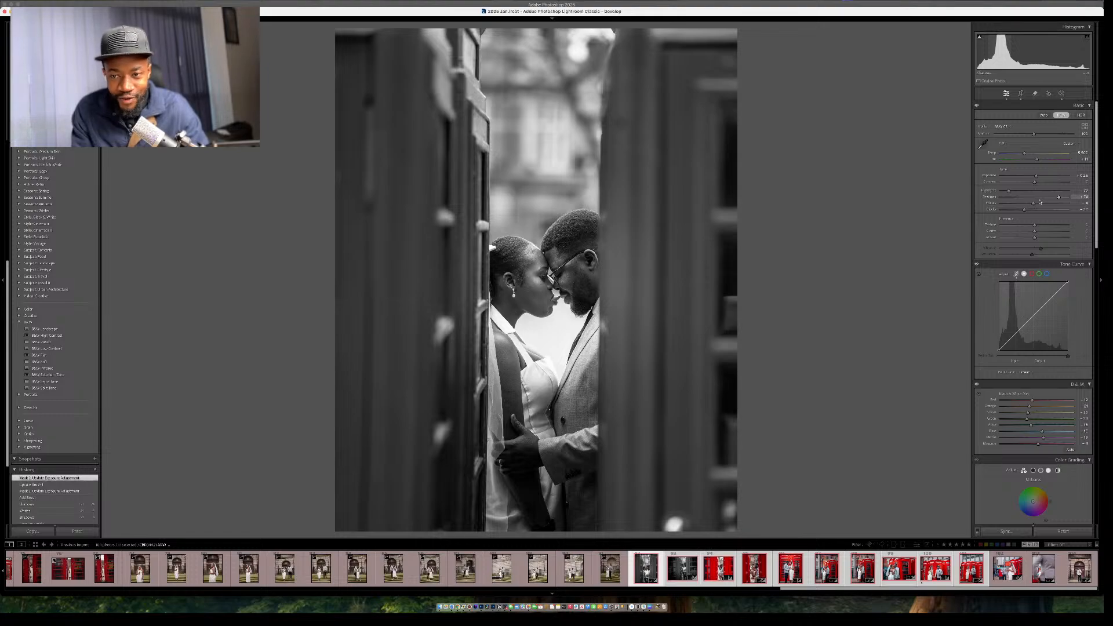
{"action": "key", "text": "backslash"}
{"action": "key", "text": "backslash"}
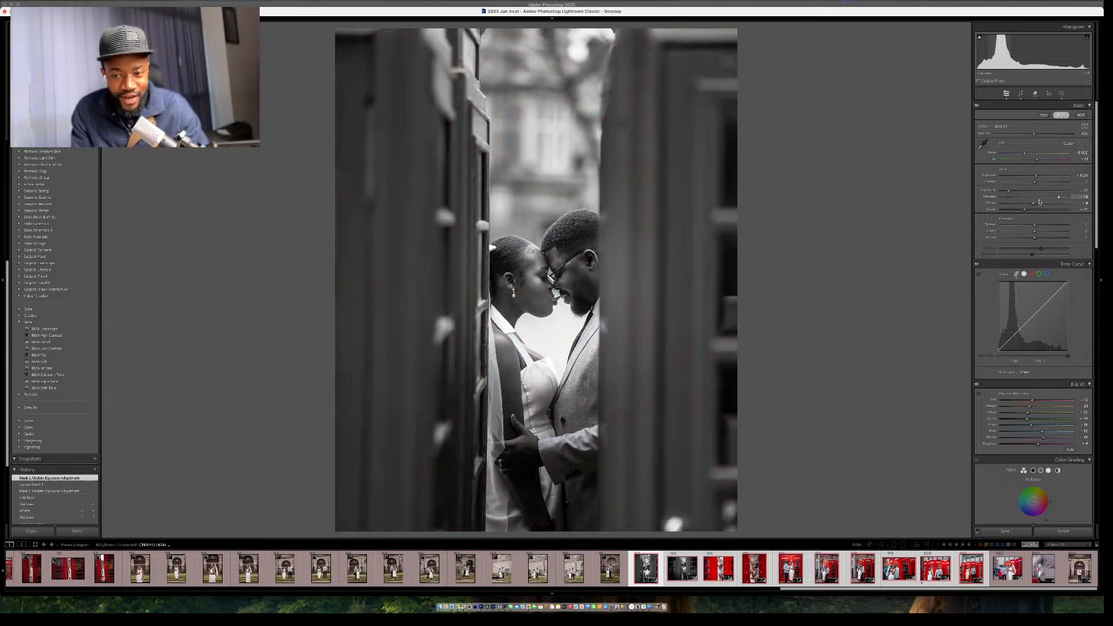
{"action": "key", "text": "backslash"}
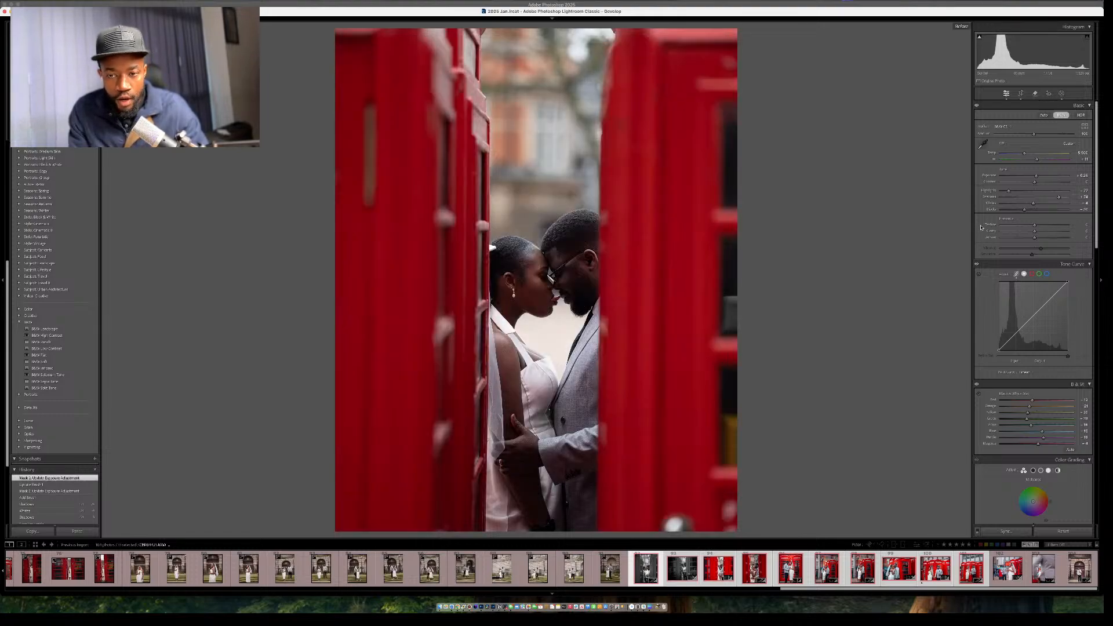
{"action": "key", "text": "backslash"}
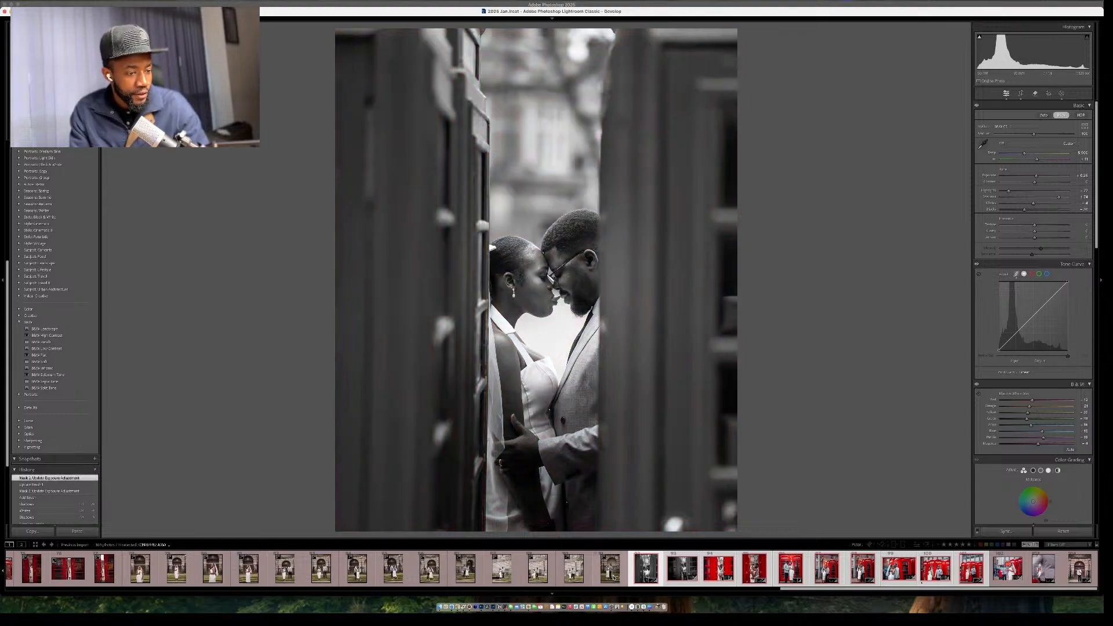
Open the colour photo of the couple framed between the red telephone boxes and copy its develop settings, excluding masking.
{"action": "left_click", "coordinate": [710, 575]}
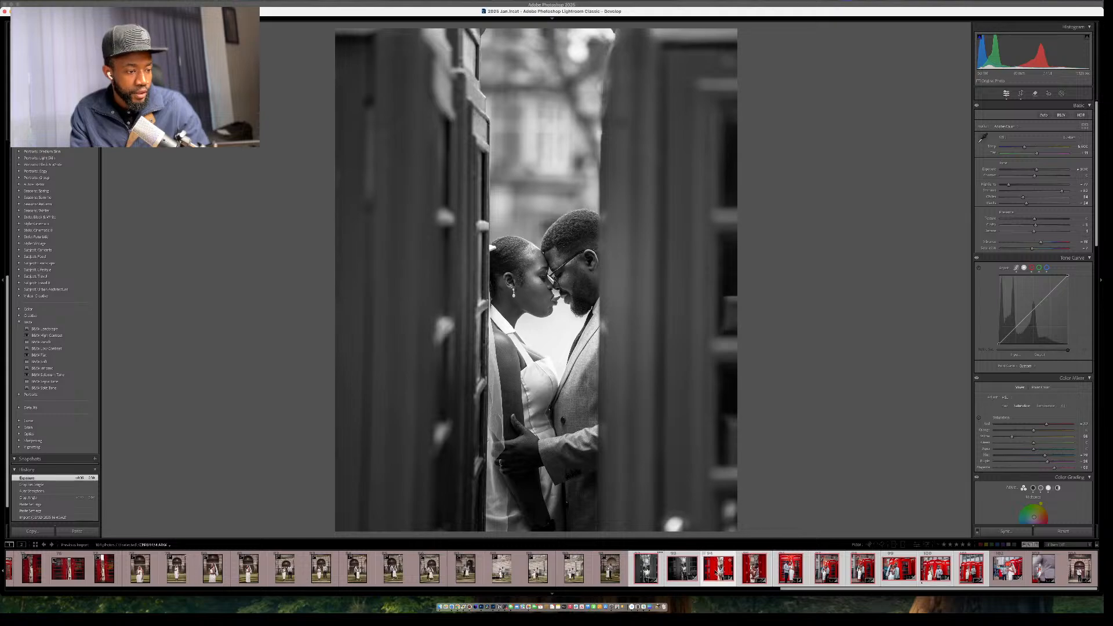
{"action": "key", "text": "backslash"}
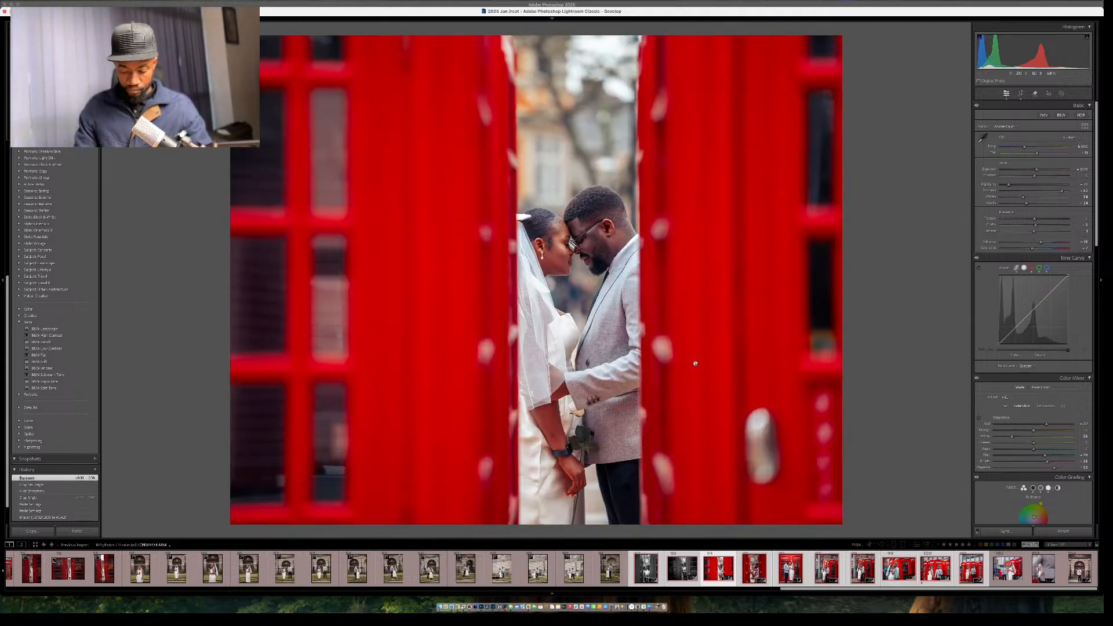
{"action": "key", "text": "super+shift+c"}
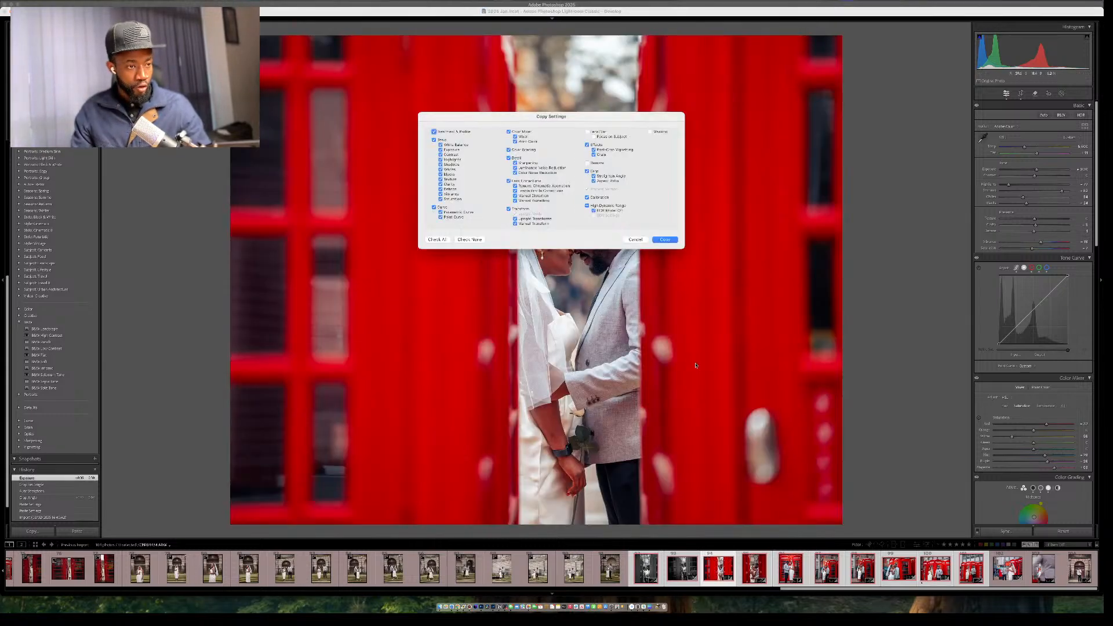
{"action": "left_click", "coordinate": [664, 239]}
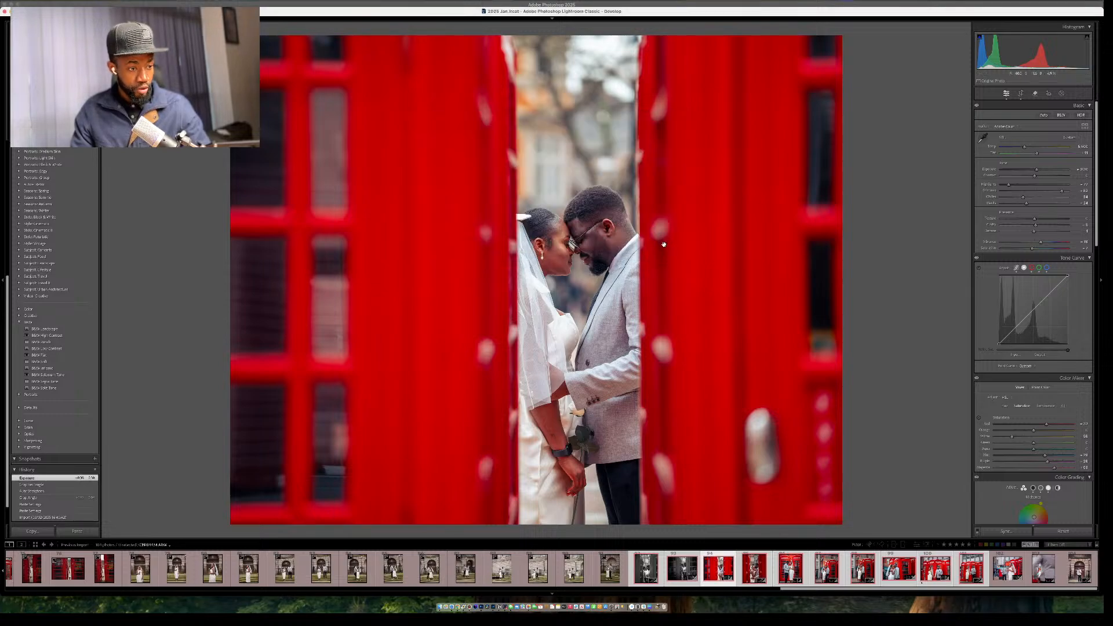
Paste the copied settings onto the couple's portrait on the stone steps and raise its Exposure.
{"action": "left_click", "coordinate": [610, 571]}
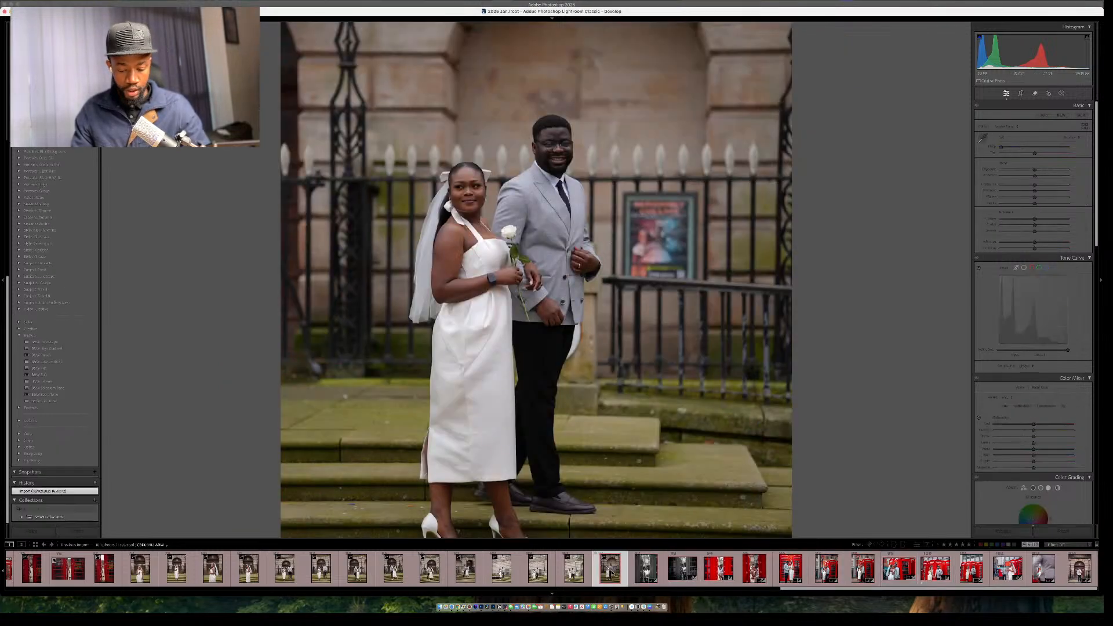
{"action": "key", "text": "super+shift+v"}
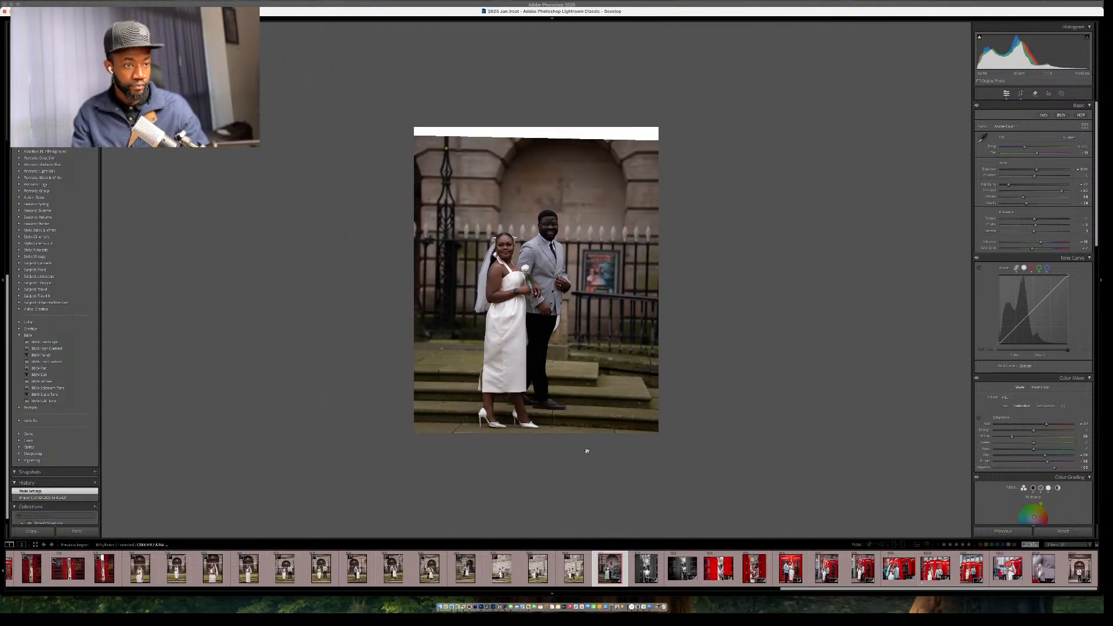
{"action": "left_click", "coordinate": [1044, 170]}
{"action": "left_click_drag", "start_coordinate": [1044, 171], "coordinate": [1043, 171]}
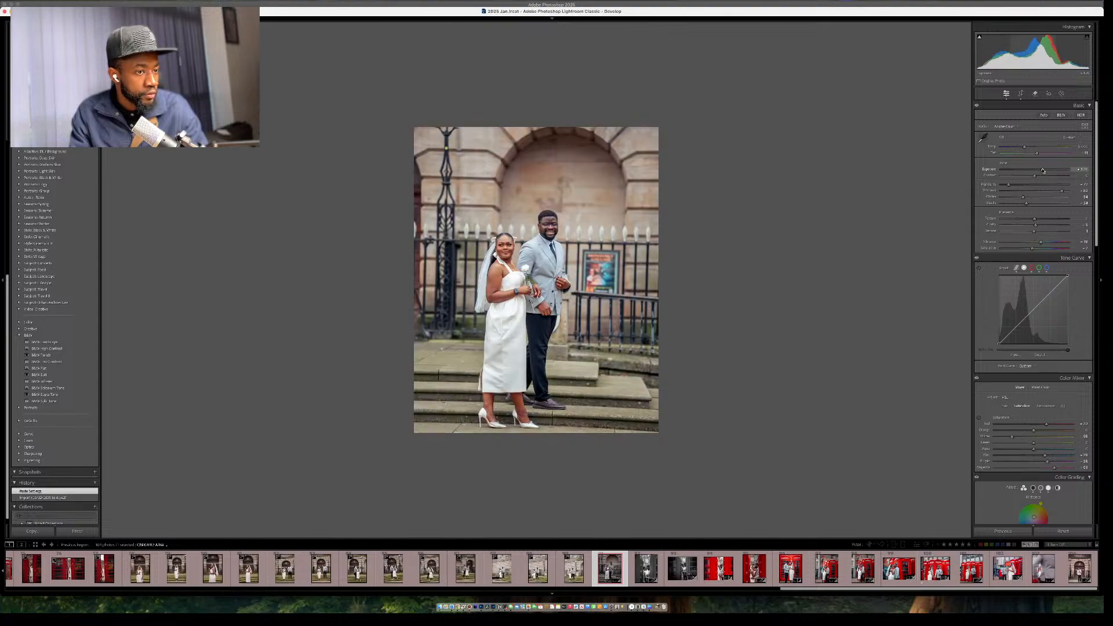
Compare the edited stone steps portrait with its original version.
{"action": "key", "text": "backslash"}
{"action": "key", "text": "backslash"}
{"action": "key", "text": "backslash"}
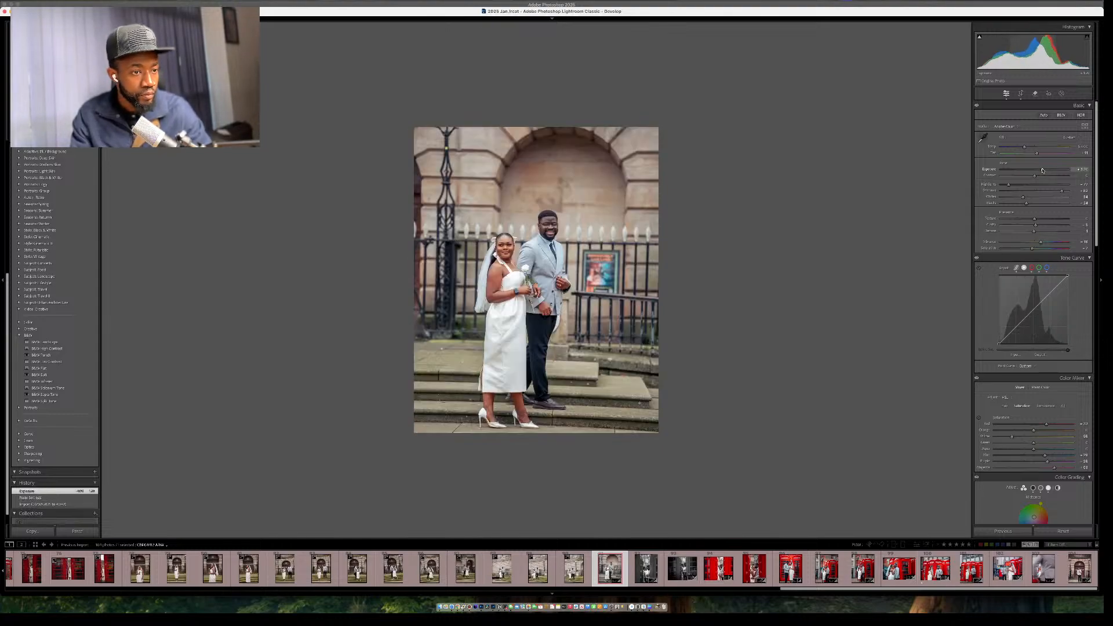
{"action": "key", "text": "backslash"}
{"action": "key", "text": "backslash"}
{"action": "key", "text": "backslash"}
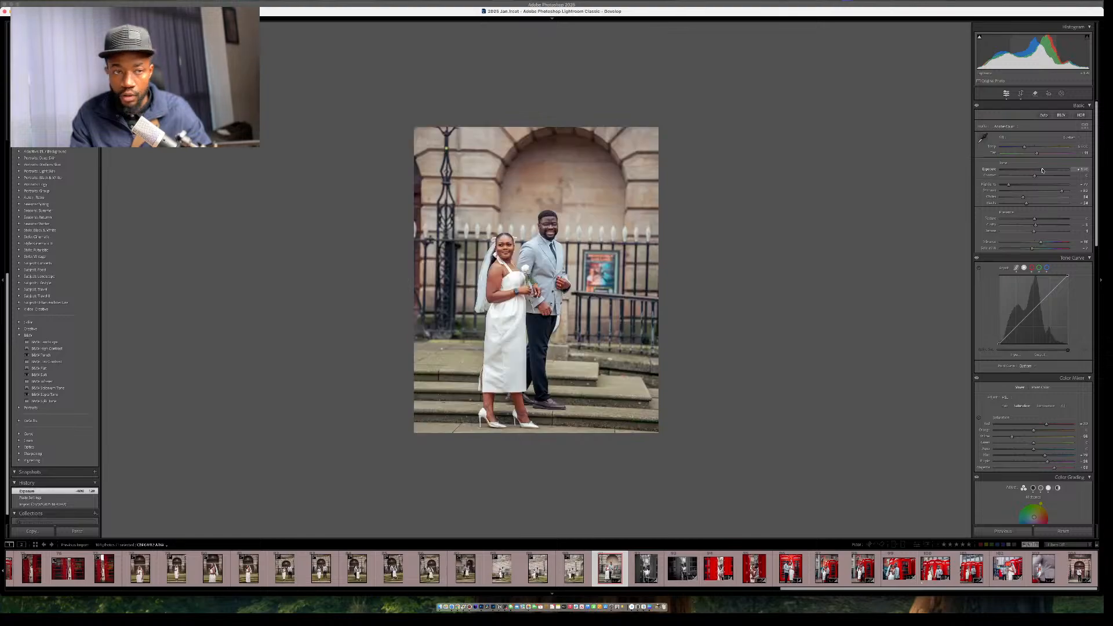
Straighten the stone steps portrait automatically and widen its crop to the photo's full width.
{"action": "key", "text": "r"}
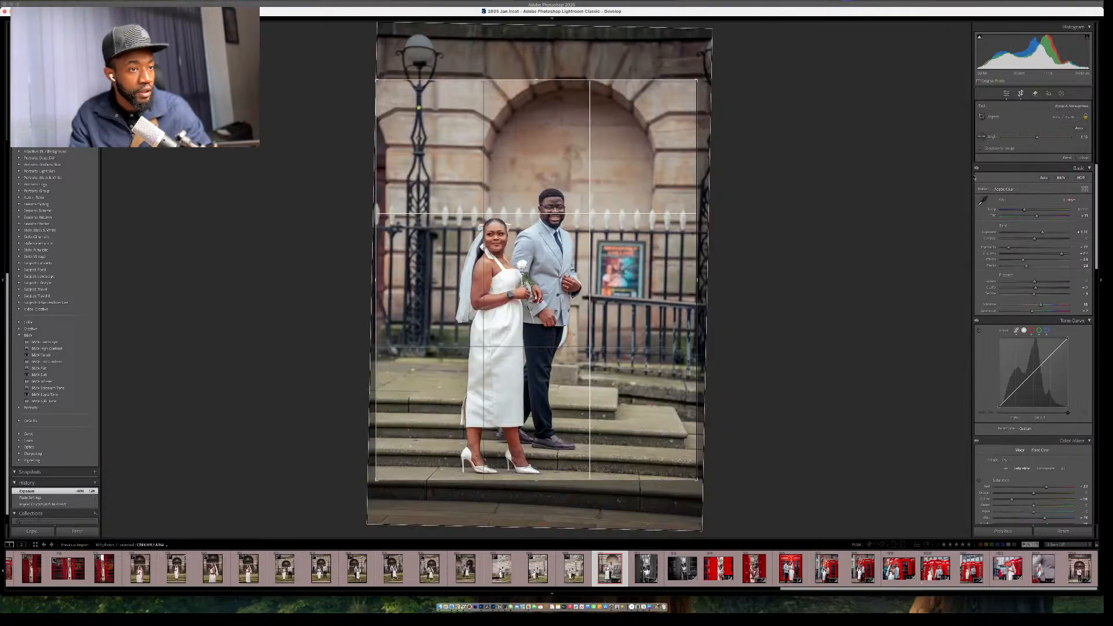
{"action": "left_click", "coordinate": [1078, 128]}
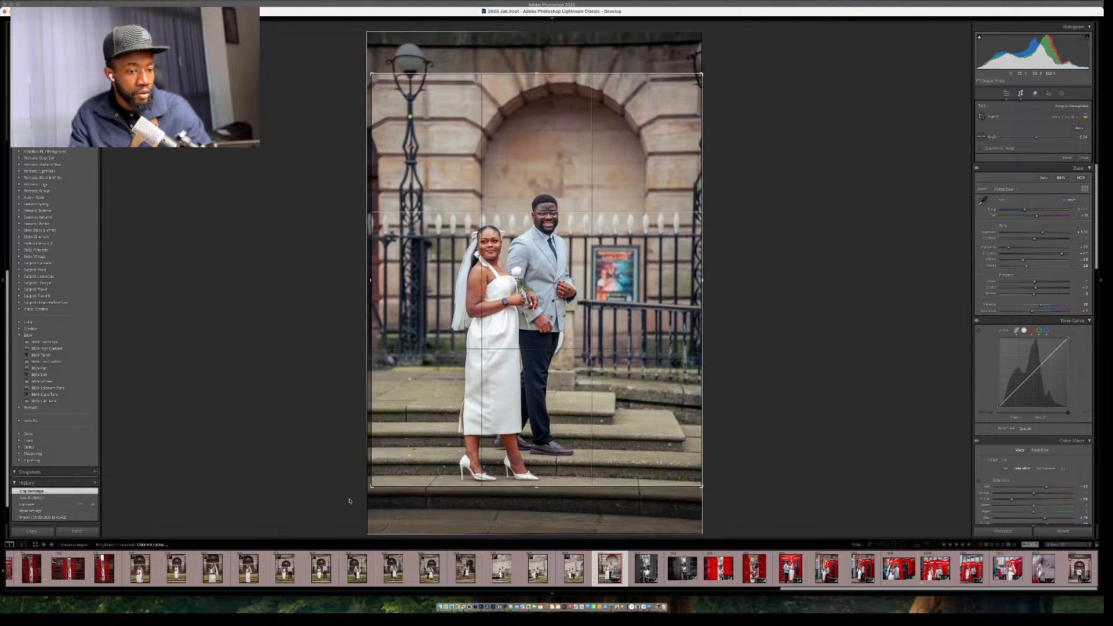
{"action": "left_click_drag", "start_coordinate": [373, 487], "coordinate": [372, 485]}
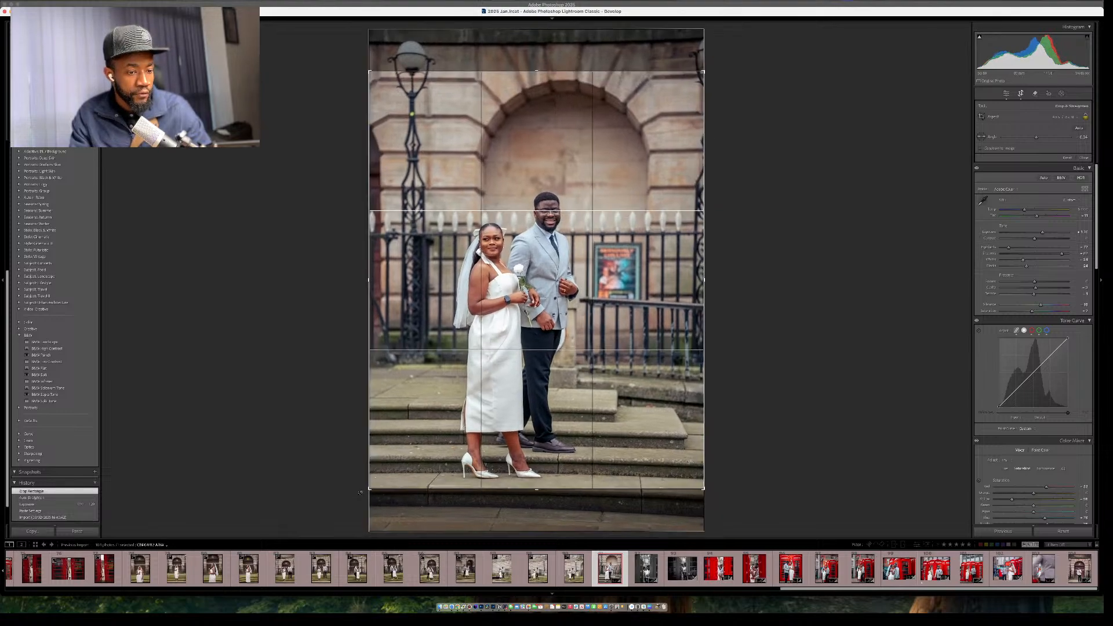
{"action": "key", "text": "r"}
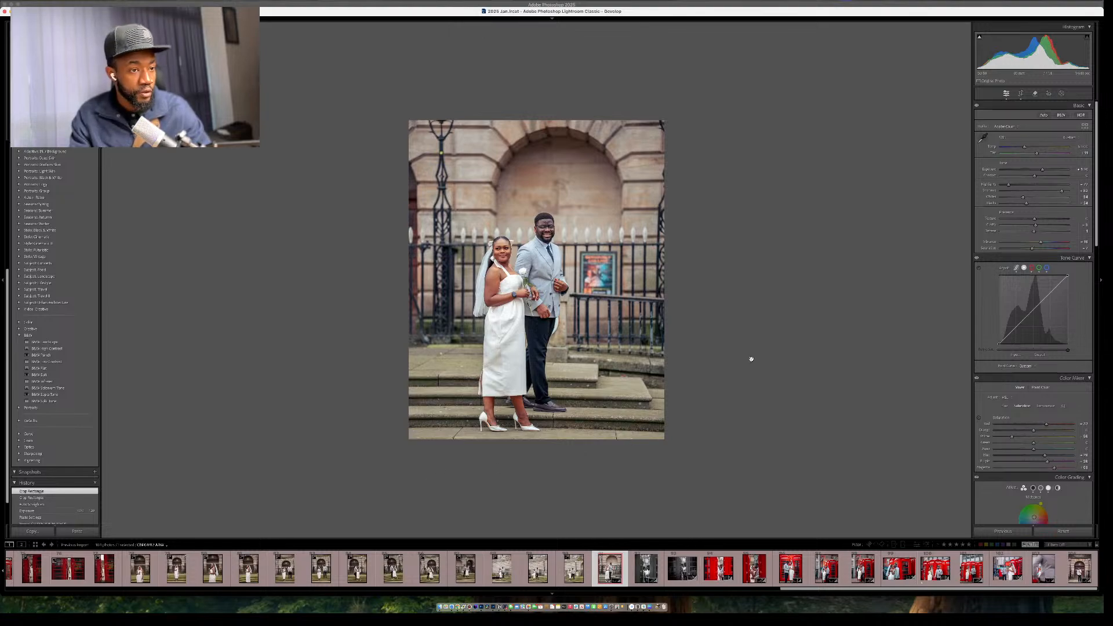
Lower the stone steps portrait's Shadows slightly and brighten the poster area beside the groom with a wide radial gradient mask.
{"action": "left_click_drag", "start_coordinate": [1053, 192], "coordinate": [1056, 197]}
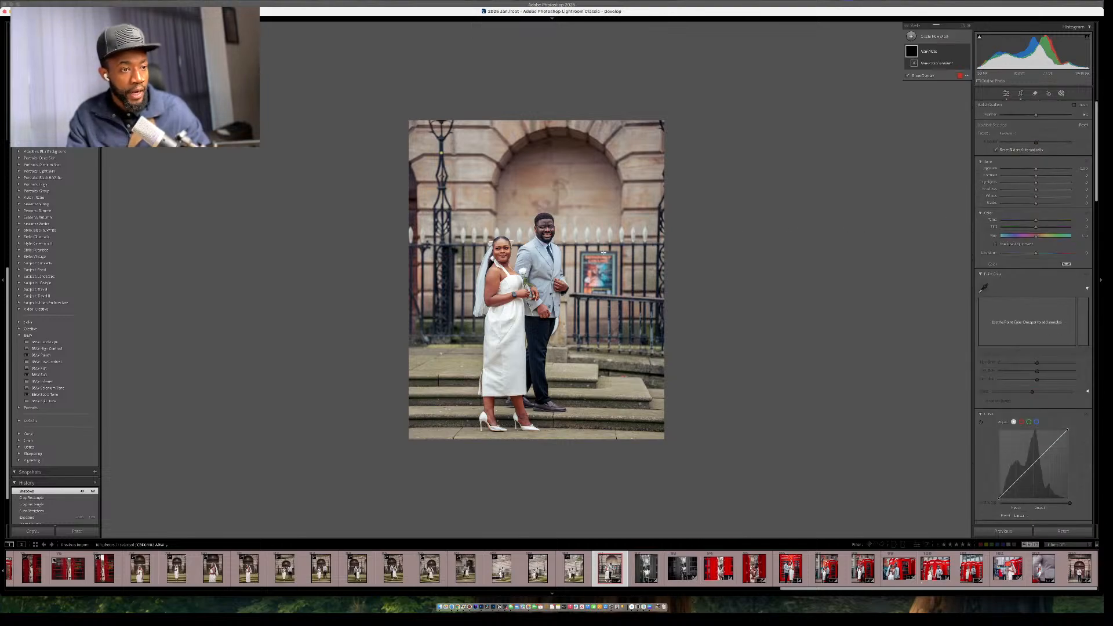
{"action": "mouse_move", "coordinate": [596, 266]}
{"action": "left_mouse_down"}
{"action": "mouse_move", "coordinate": [720, 325]}
{"action": "mouse_move", "coordinate": [610, 269]}
{"action": "left_mouse_up"}
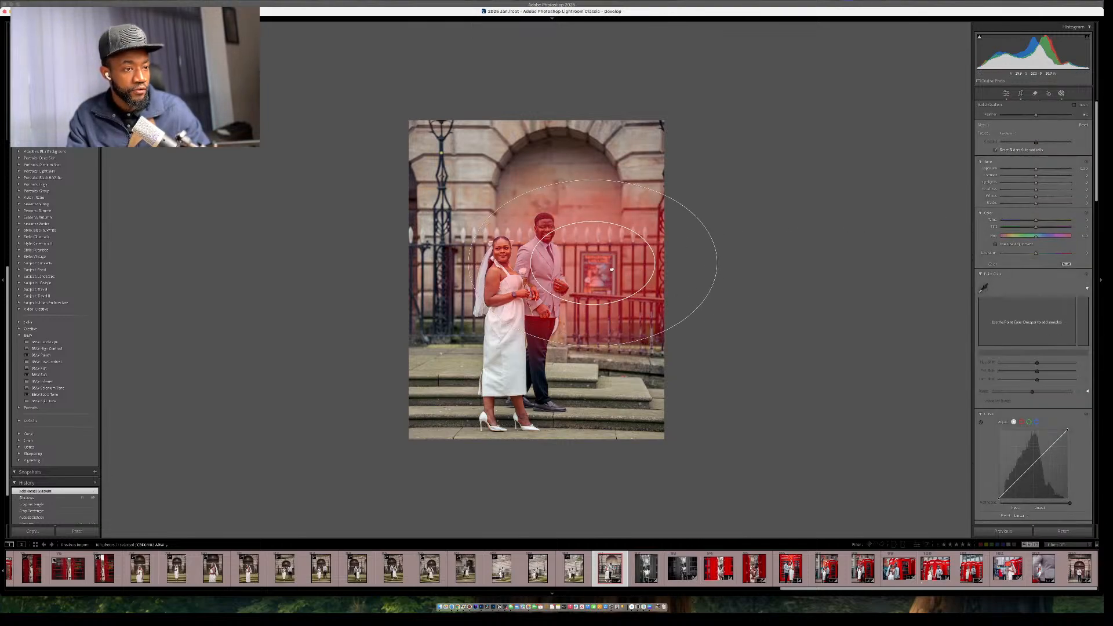
{"action": "left_click_drag", "start_coordinate": [1038, 169], "coordinate": [1040, 170]}
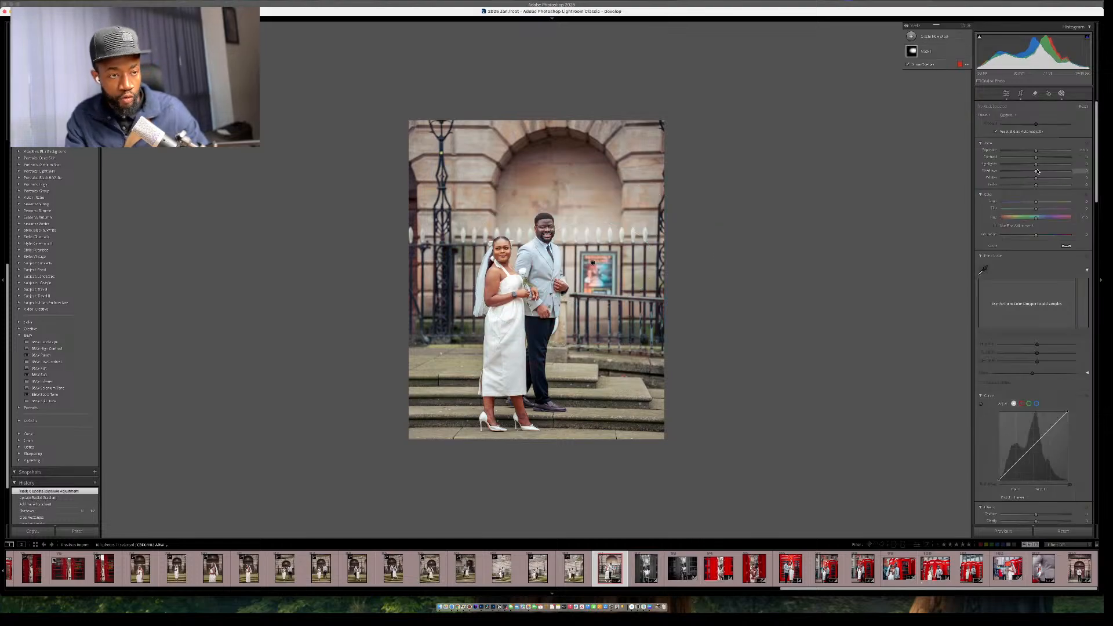
{"action": "key", "text": "shift+w"}
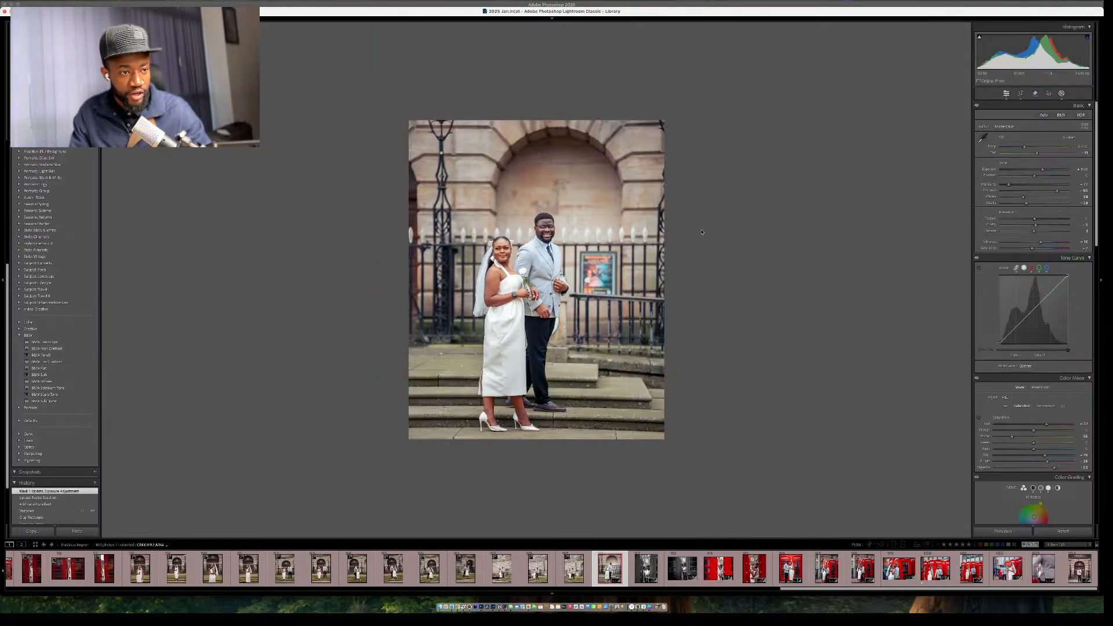
Add a slightly tilted linear gradient mask from the photo's edge toward the bride and lower its Exposure.
{"action": "key", "text": "shift+w"}
{"action": "left_click_drag", "start_coordinate": [382, 237], "coordinate": [529, 244]}
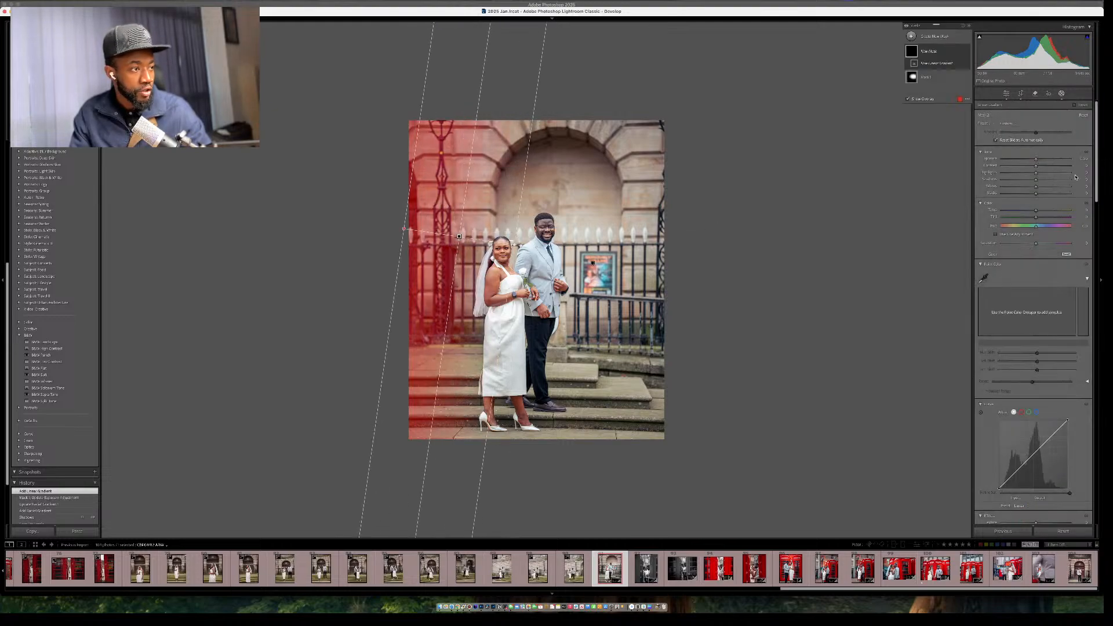
{"action": "left_click_drag", "start_coordinate": [1036, 159], "coordinate": [1030, 160]}
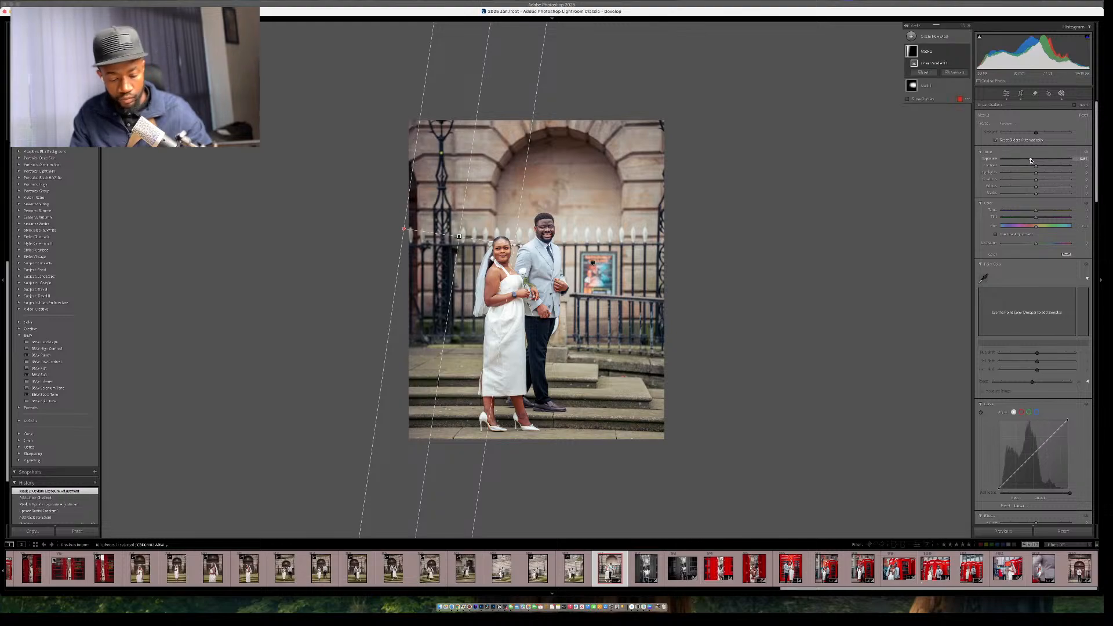
{"action": "key", "text": "shift+w"}
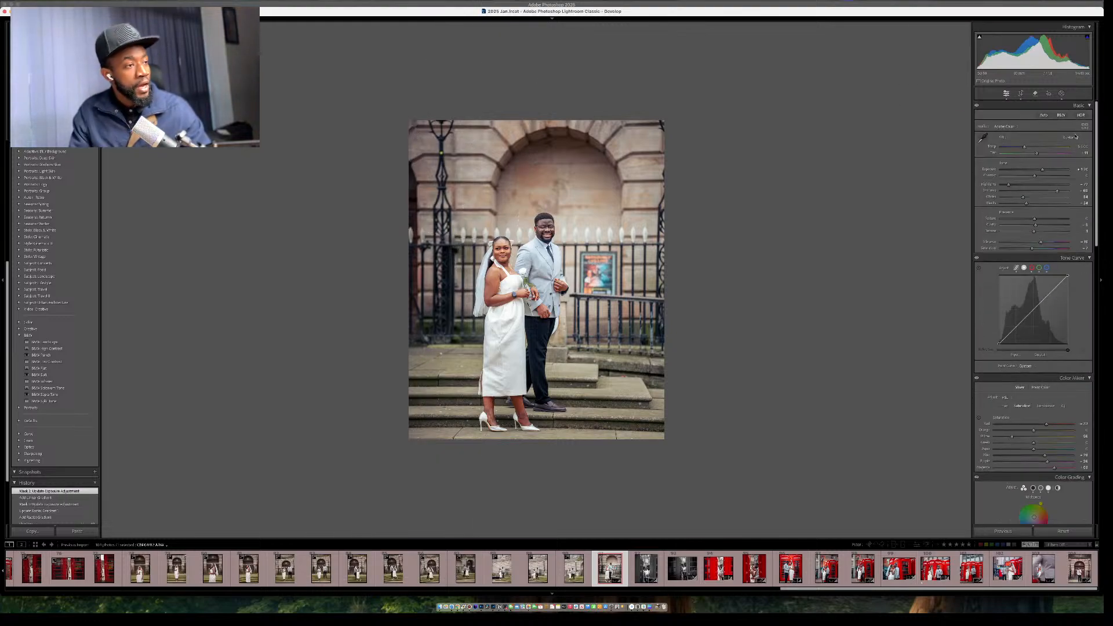
Apply Lens Blur to the stone steps portrait, increasing its cat eye effect and reducing the highlight boost.
{"action": "scroll", "coordinate": [1014, 316], "scroll_direction": "down", "scroll_amount": 15}
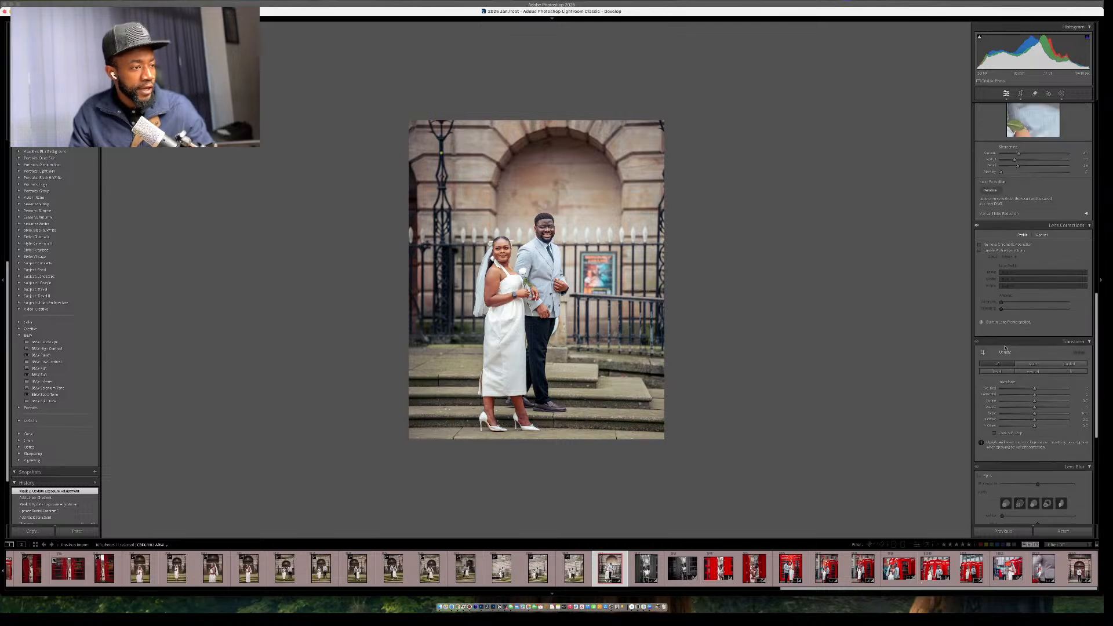
{"action": "scroll", "coordinate": [1004, 348], "scroll_direction": "down", "scroll_amount": 5}
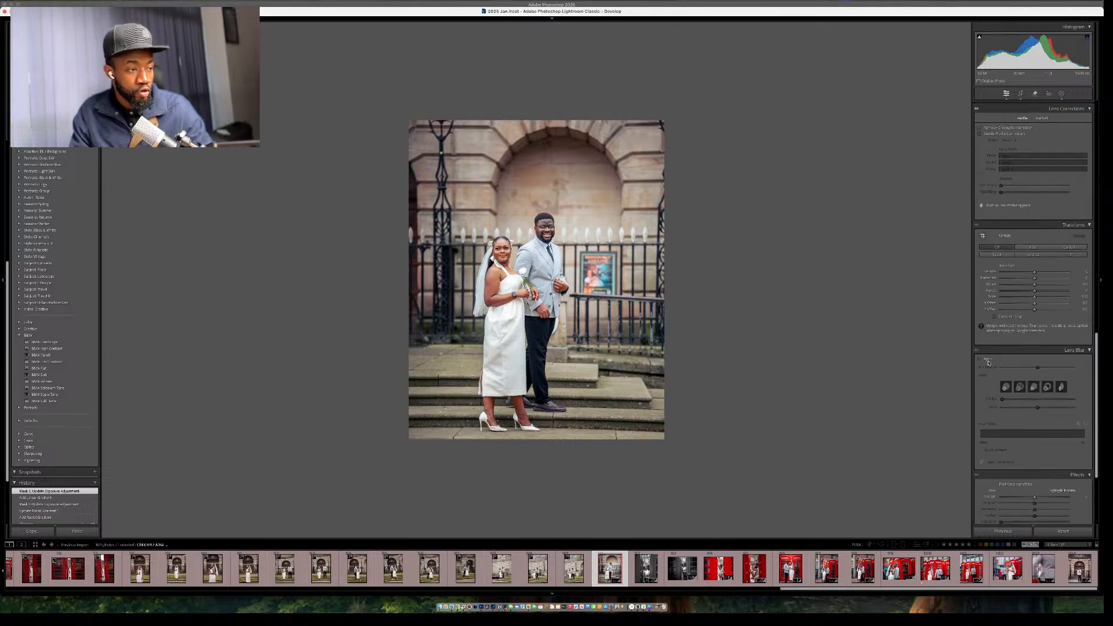
{"action": "left_click", "coordinate": [988, 360]}
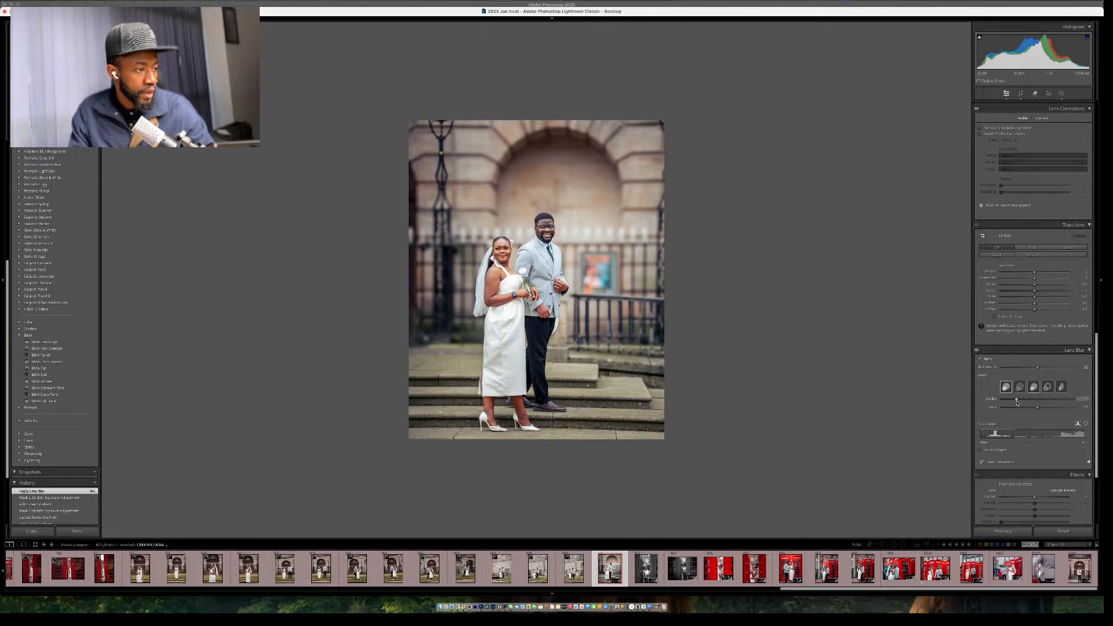
{"action": "left_click_drag", "start_coordinate": [1016, 401], "coordinate": [1016, 401]}
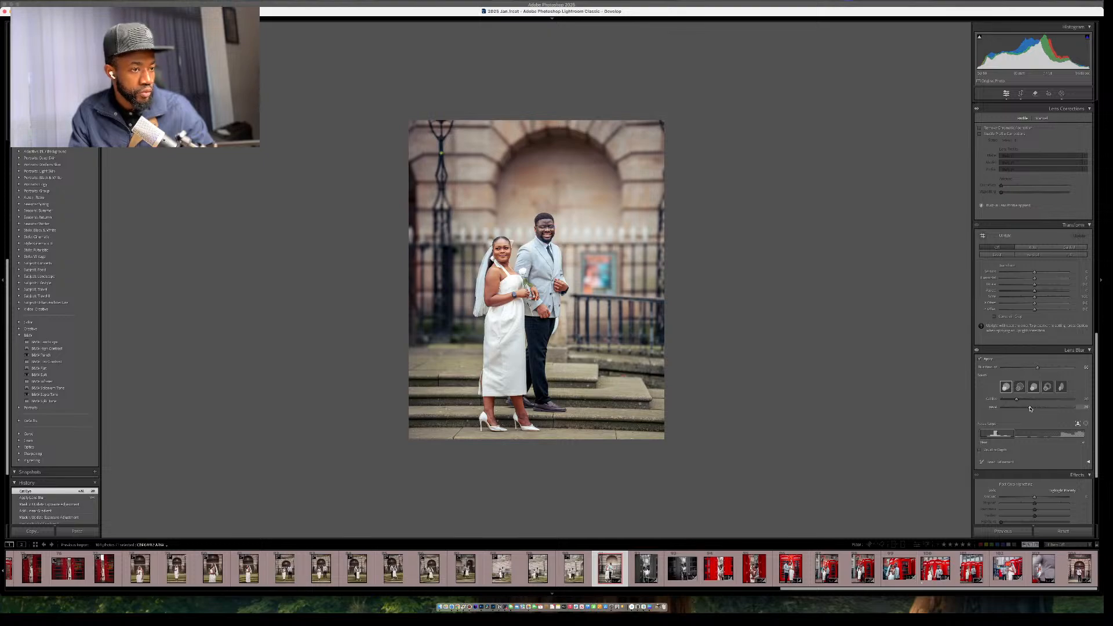
{"action": "left_click", "coordinate": [1030, 409]}
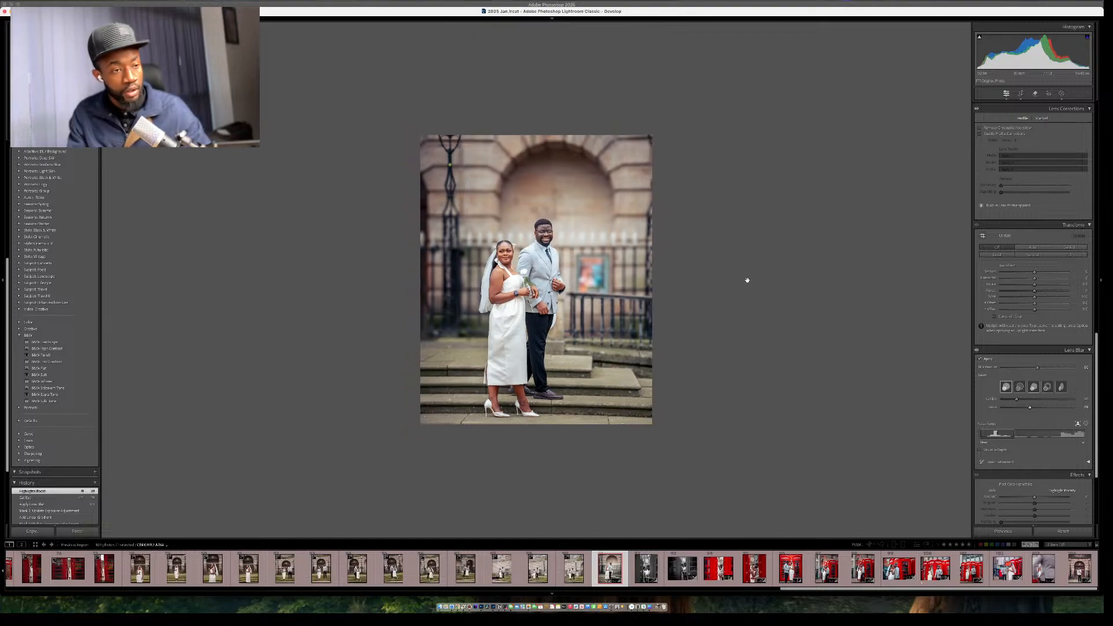
Add a background selection mask to the stone steps portrait and lower its Exposure slightly.
{"action": "left_click", "coordinate": [1061, 93]}
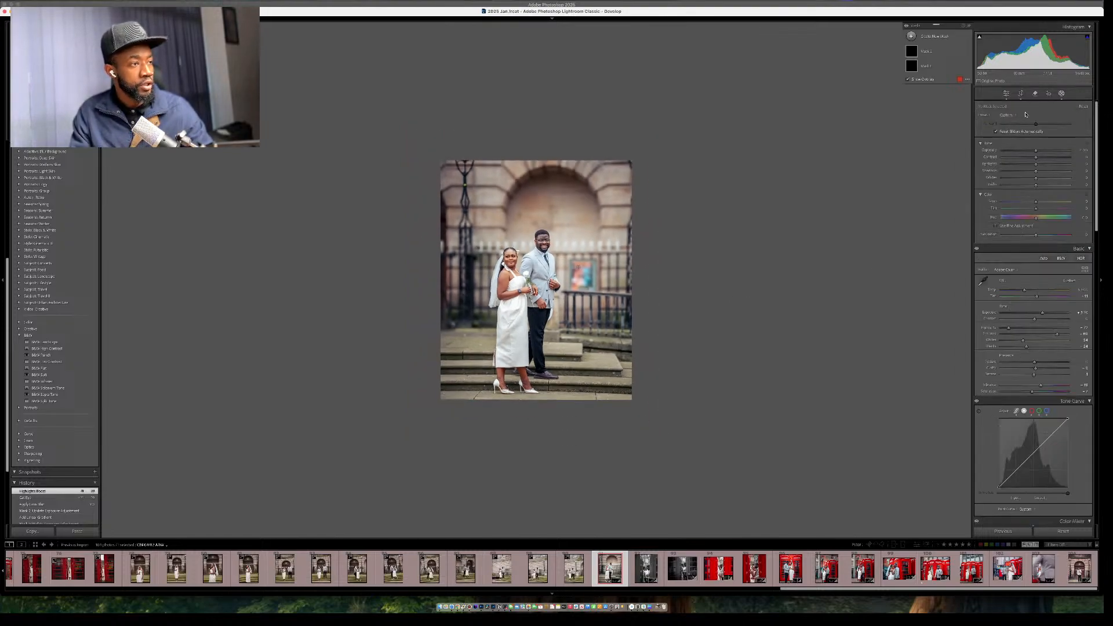
{"action": "left_click", "coordinate": [937, 71]}
{"action": "left_click", "coordinate": [934, 37]}
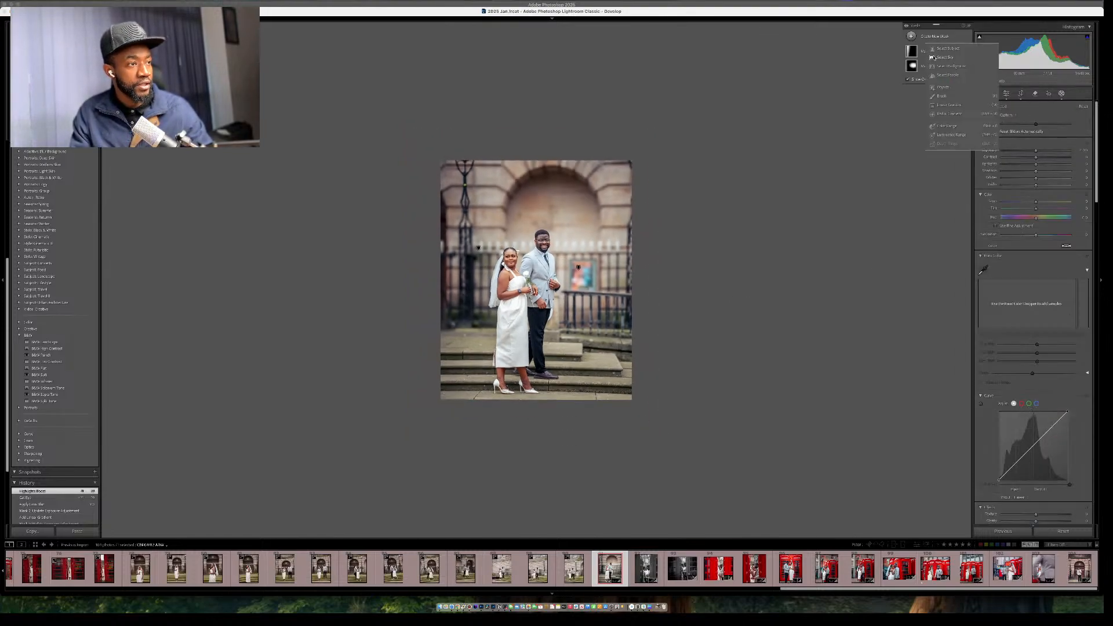
{"action": "left_click", "coordinate": [955, 66]}
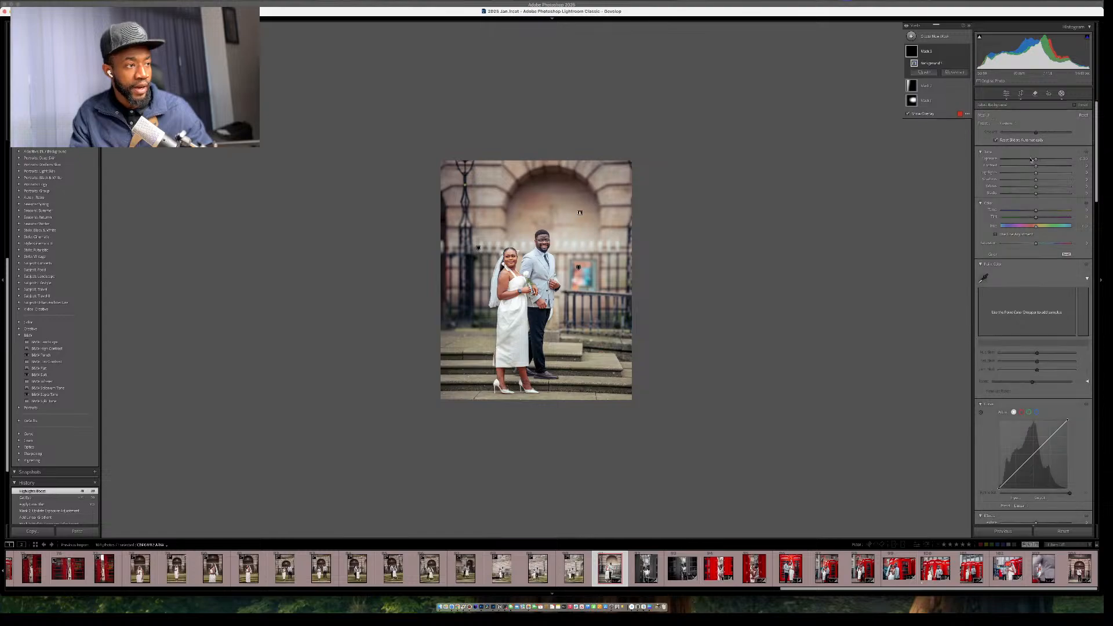
{"action": "left_click_drag", "start_coordinate": [1031, 160], "coordinate": [1032, 160]}
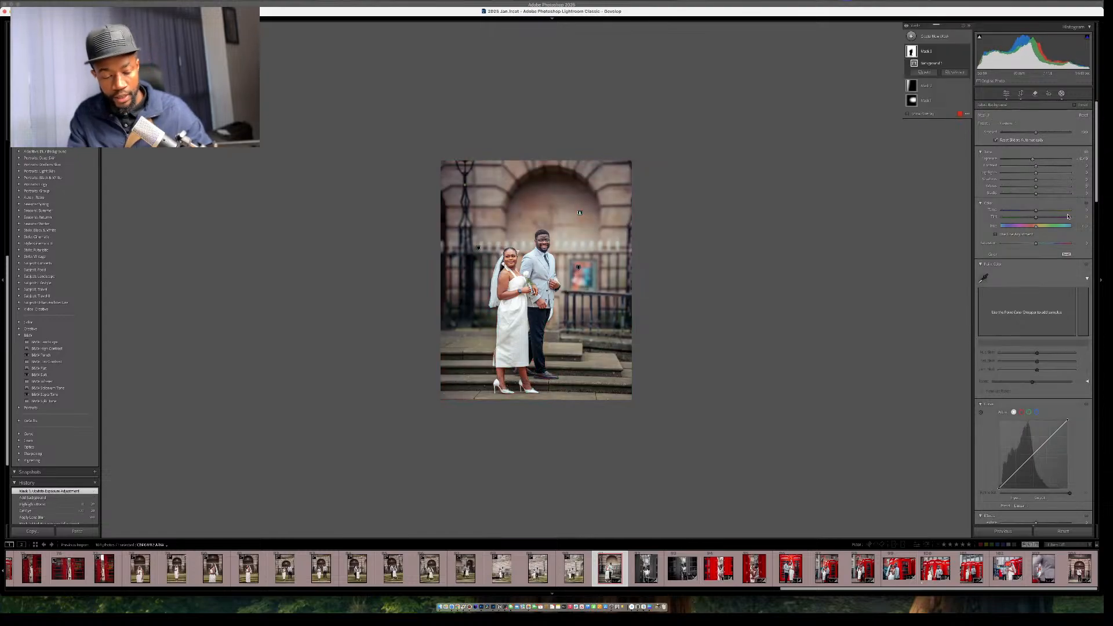
Compare the masked and blurred stone steps portrait with its unedited original at a larger view.
{"action": "key", "text": "backslash"}
{"action": "key", "text": "backslash"}
{"action": "key", "text": "backslash"}
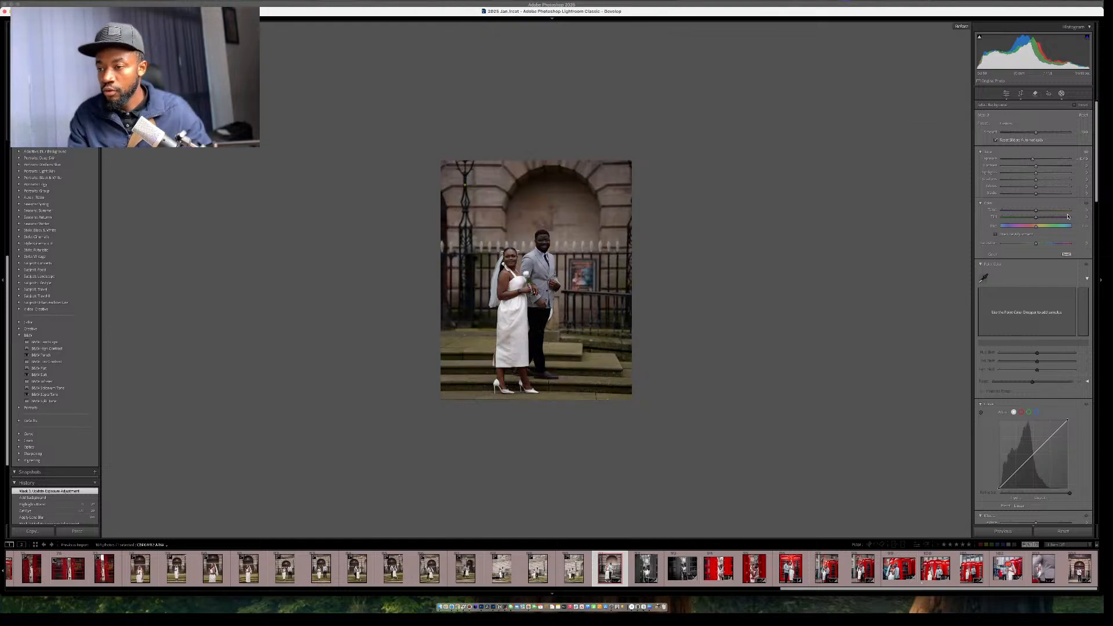
{"action": "key", "text": "bracketright"}
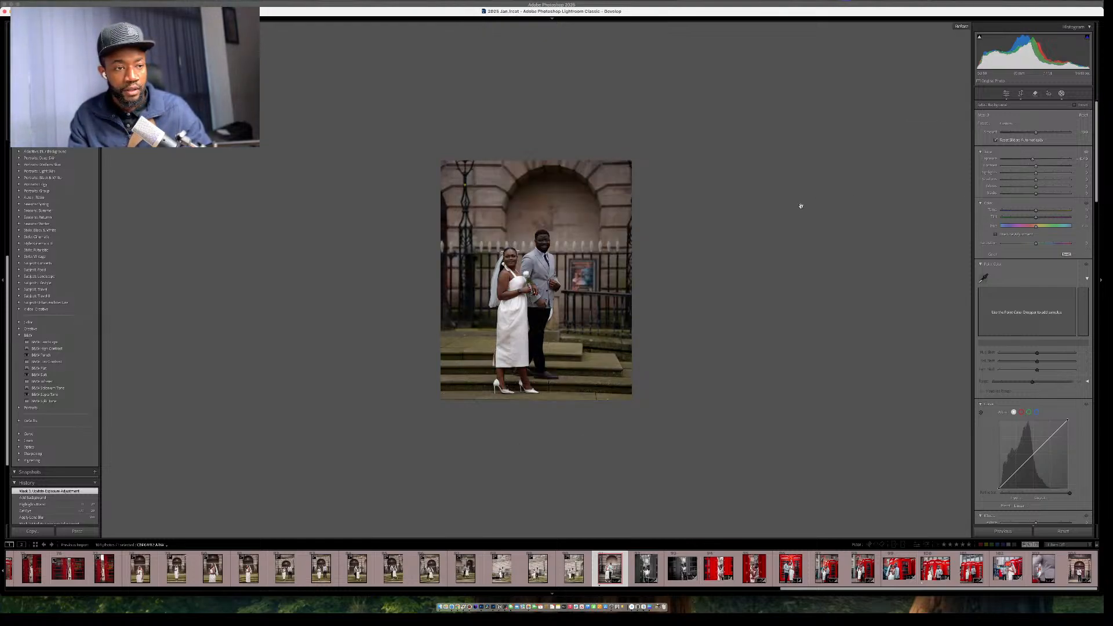
{"action": "left_click", "coordinate": [684, 347]}
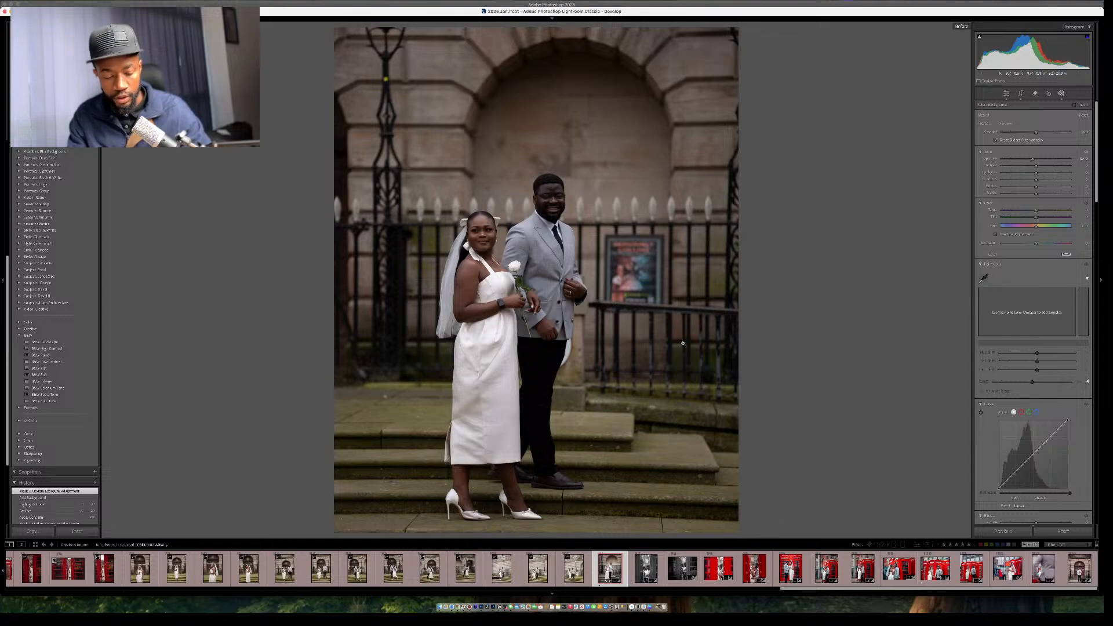
{"action": "key", "text": "backslash"}
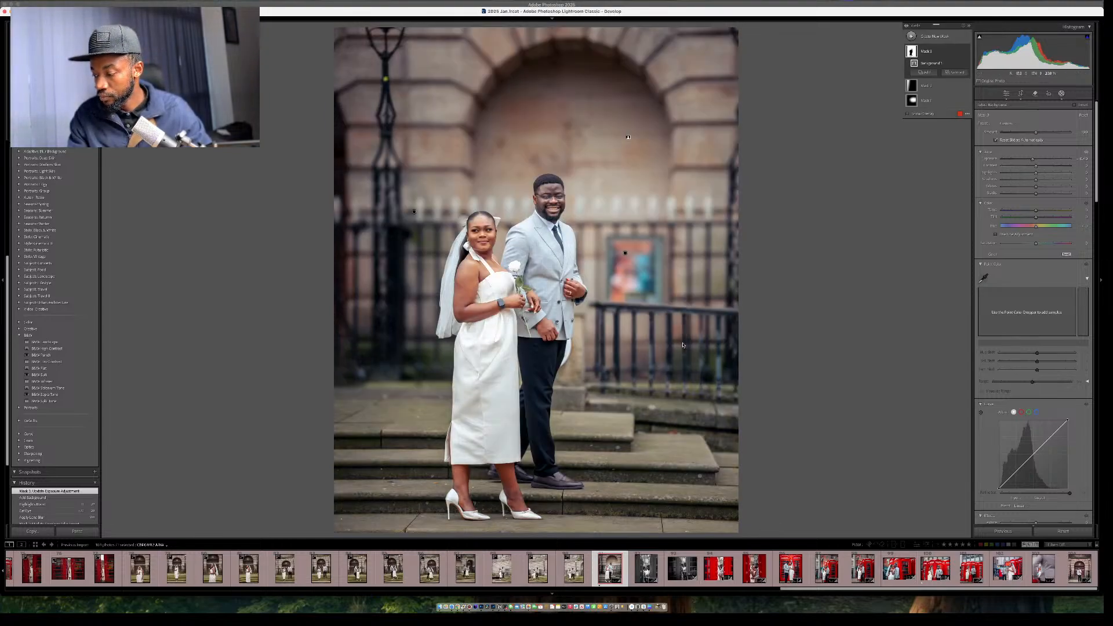
{"action": "key", "text": "backslash"}
{"action": "key", "text": "backslash"}
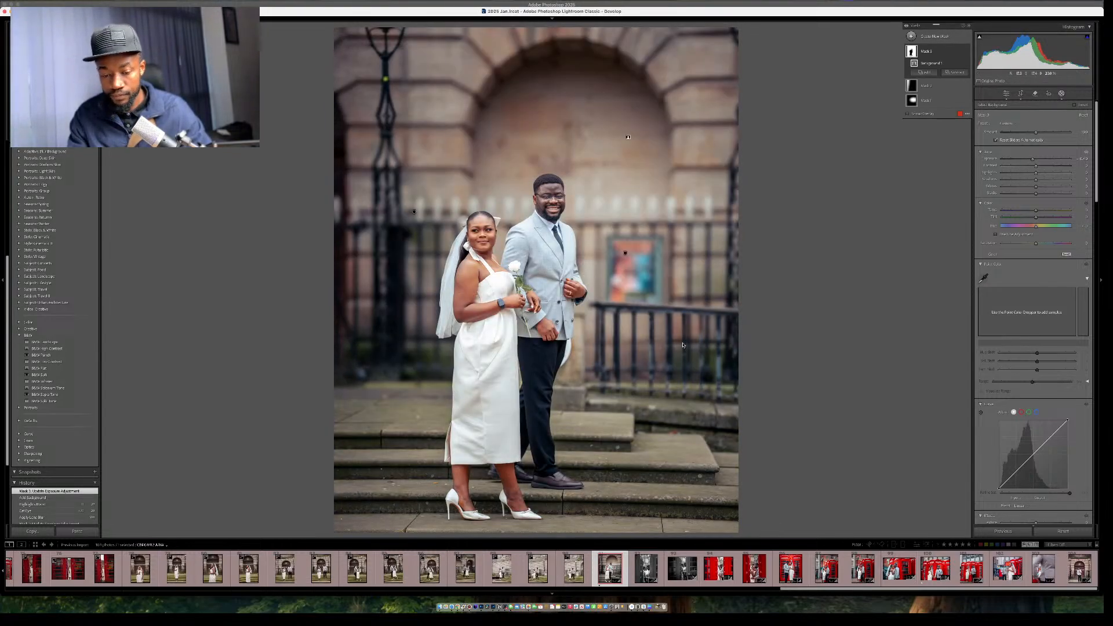
{"action": "key", "text": "backslash"}
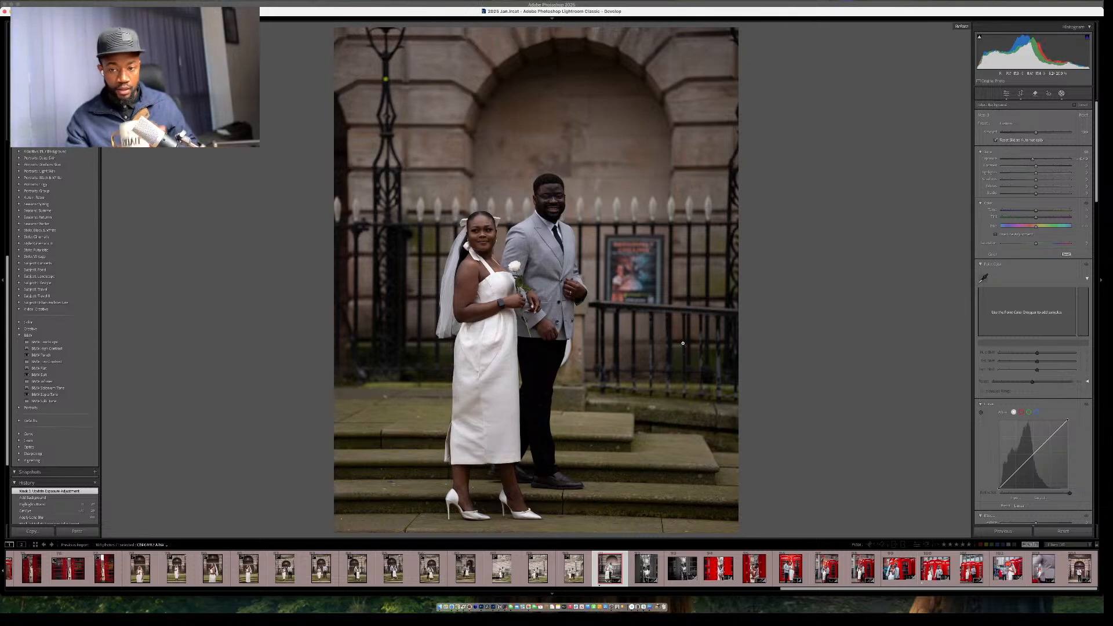
{"action": "key", "text": "backslash"}
{"action": "key", "text": "backslash"}
{"action": "key", "text": "backslash"}
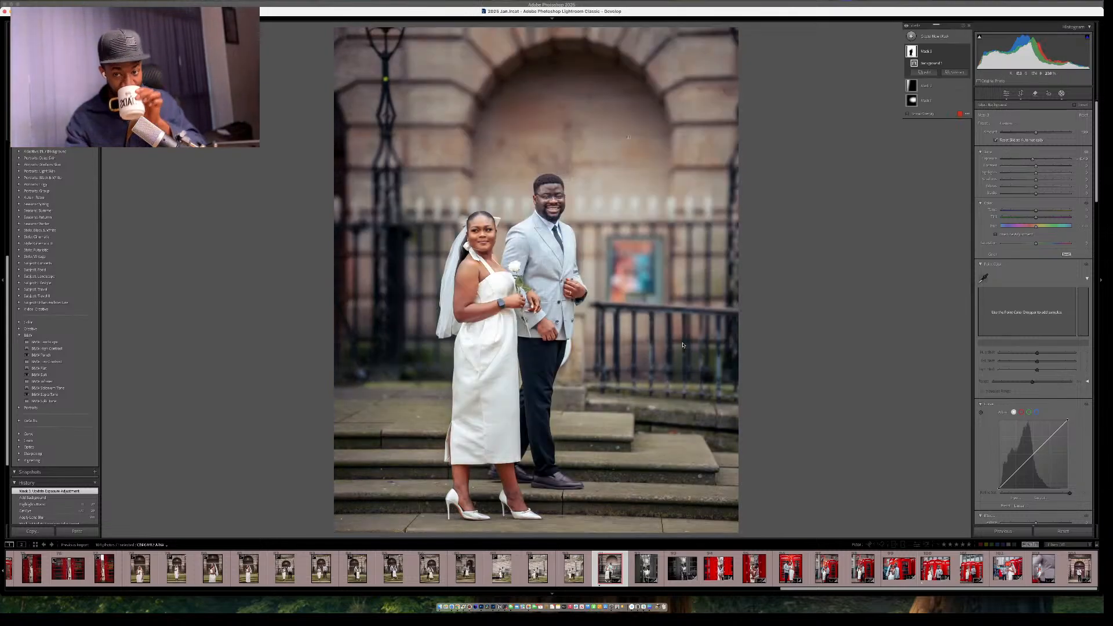
{"action": "key", "text": "backslash"}
{"action": "key", "text": "backslash"}
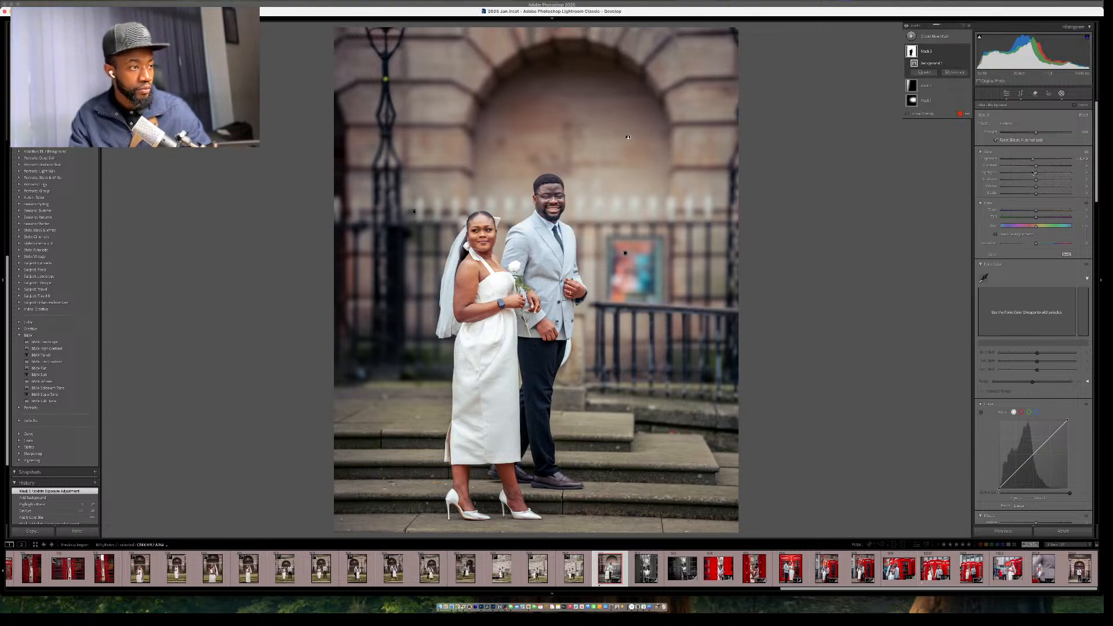
Lower the background mask's Highlights and synchronize the settings, including Lens Blur and only the background mask, to the preceding stone steps photos.
{"action": "left_click_drag", "start_coordinate": [1033, 172], "coordinate": [1025, 174]}
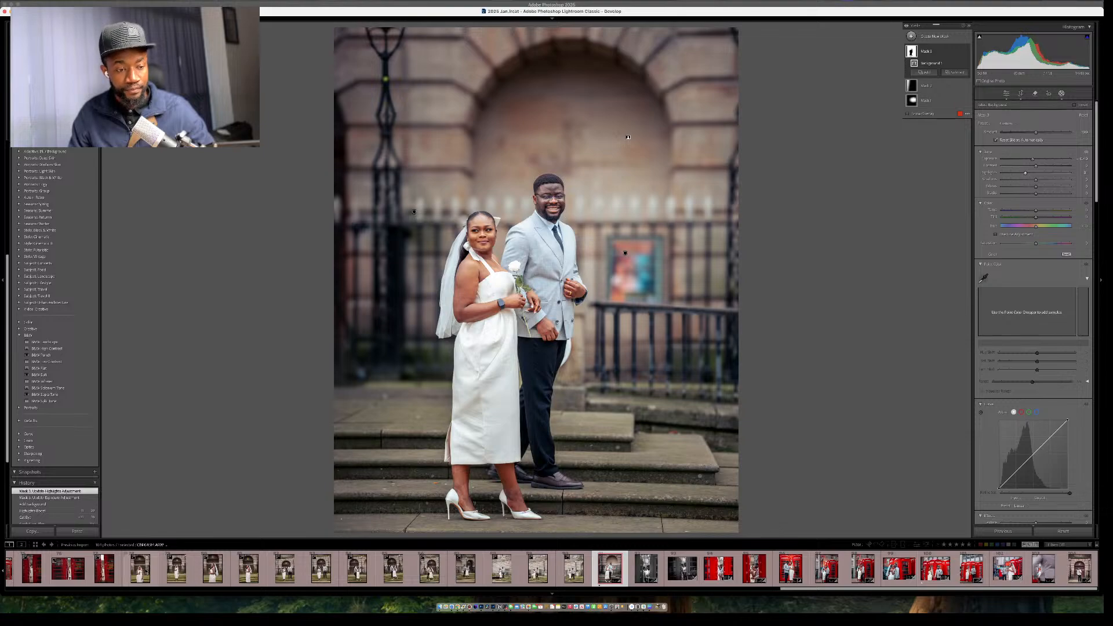
{"action": "left_click", "coordinate": [139, 571], "text": "shift"}
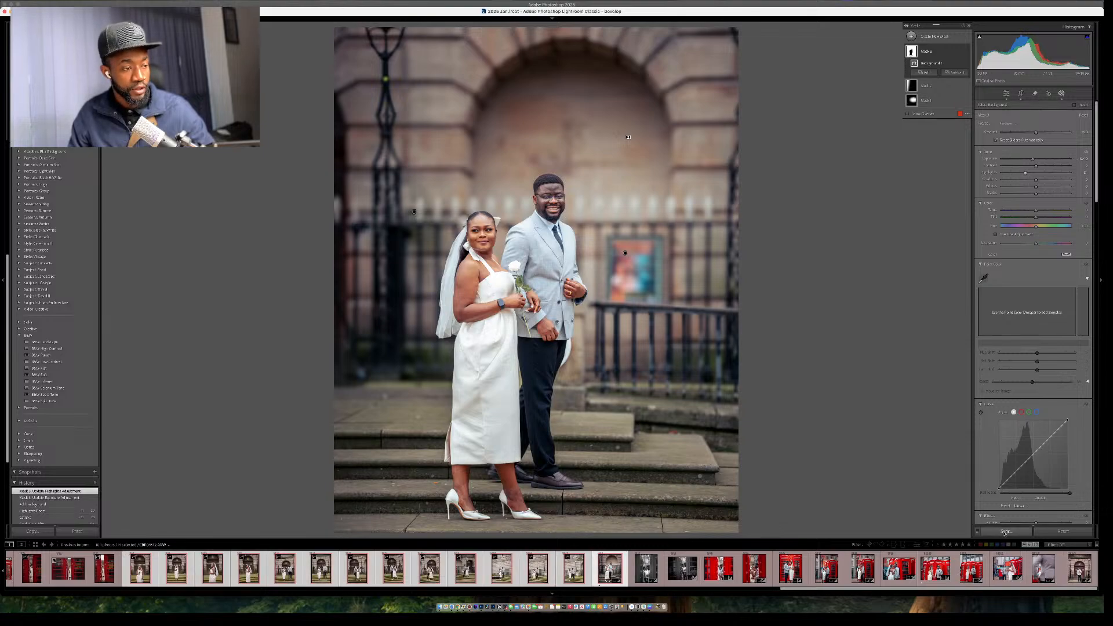
{"action": "left_click", "coordinate": [1005, 531]}
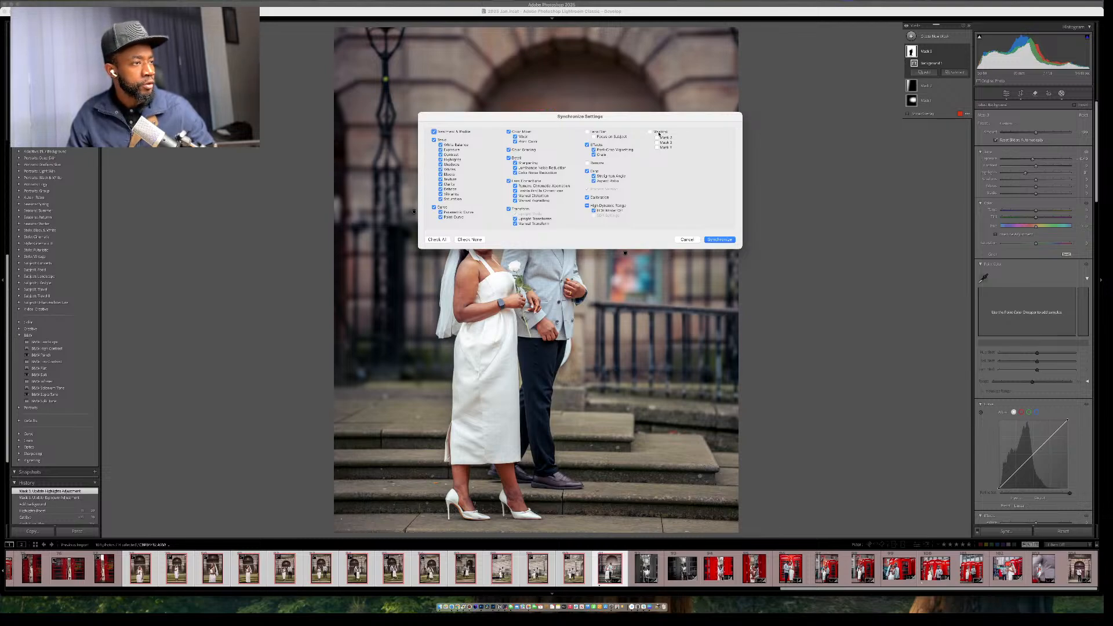
{"action": "left_click", "coordinate": [650, 132]}
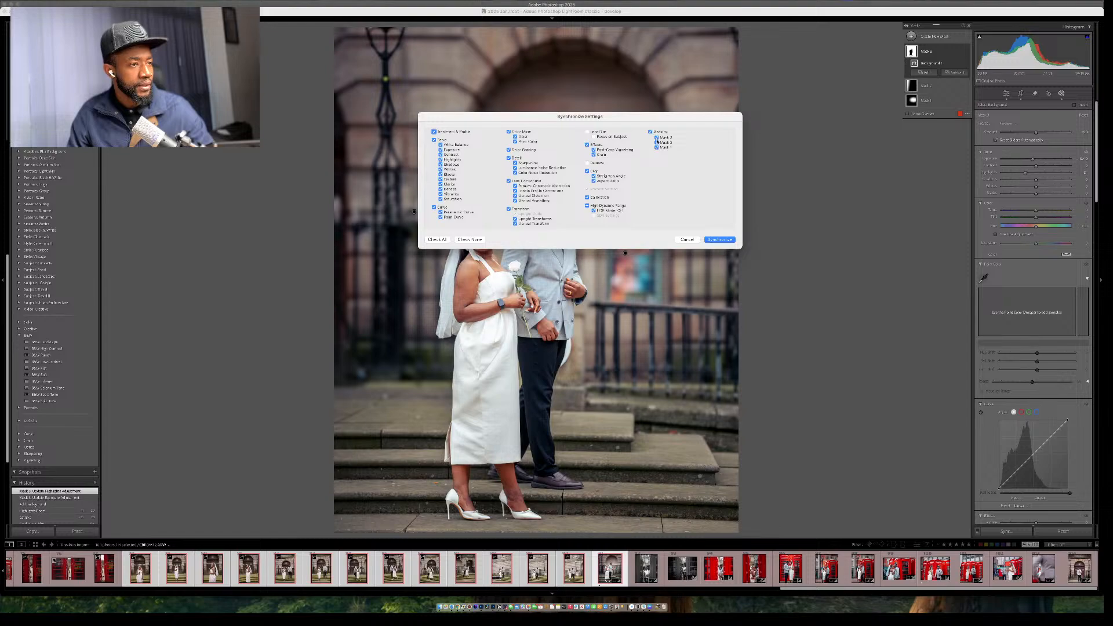
{"action": "left_click", "coordinate": [657, 147]}
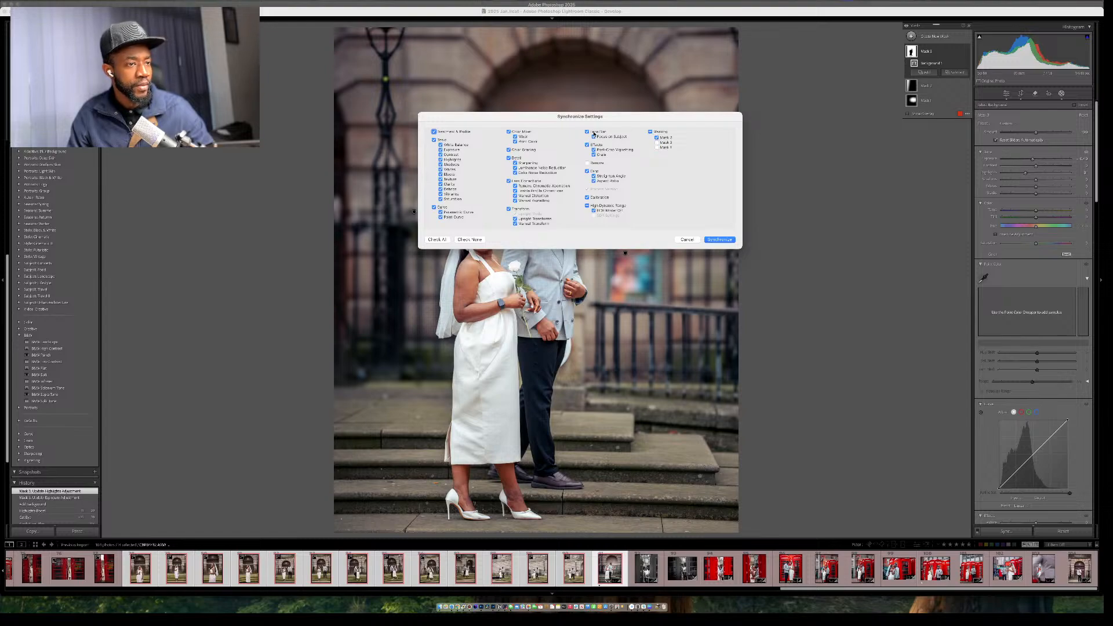
{"action": "left_click", "coordinate": [718, 240]}
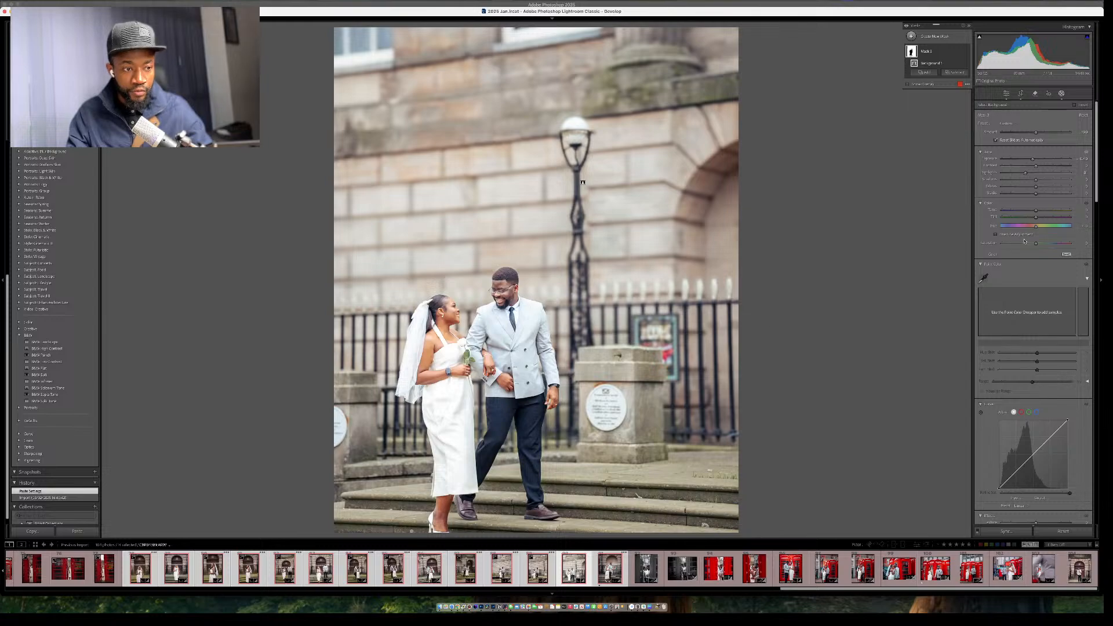
Lower the overall Exposure of the photo of the couple walking past the lamp post and compare it with the original.
{"action": "key", "text": "shift+w"}
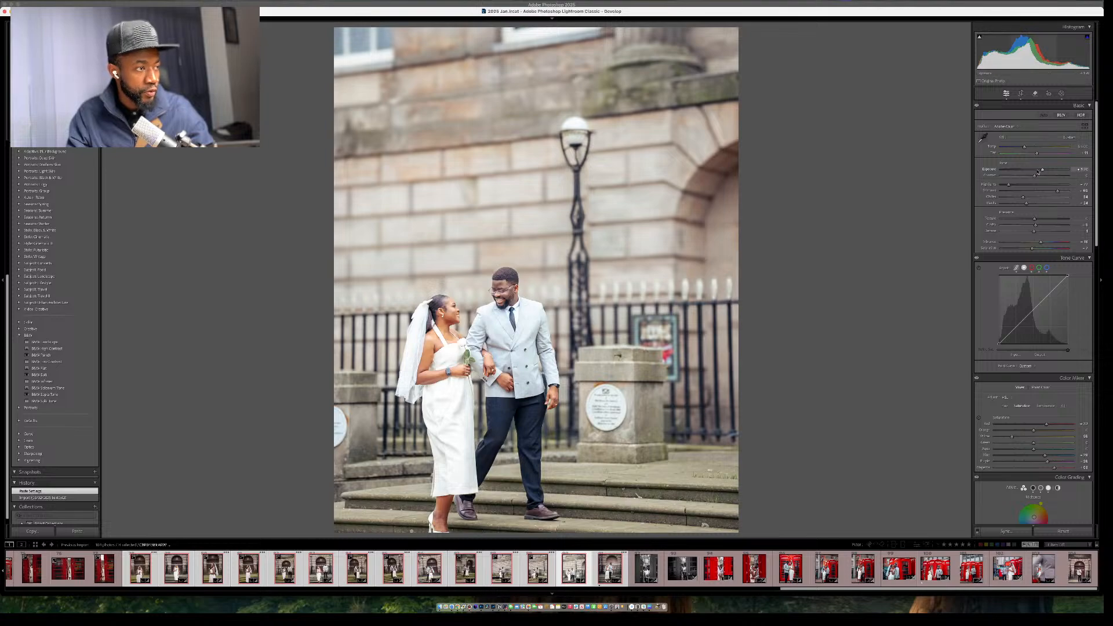
{"action": "left_click_drag", "start_coordinate": [1038, 171], "coordinate": [1037, 171]}
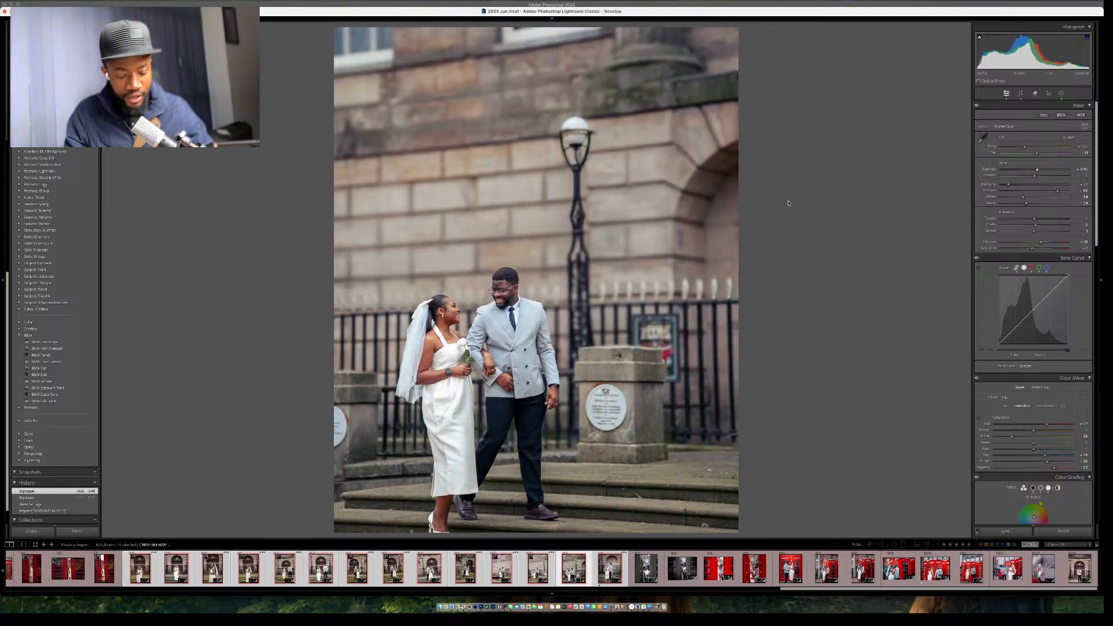
{"action": "key", "text": "backslash"}
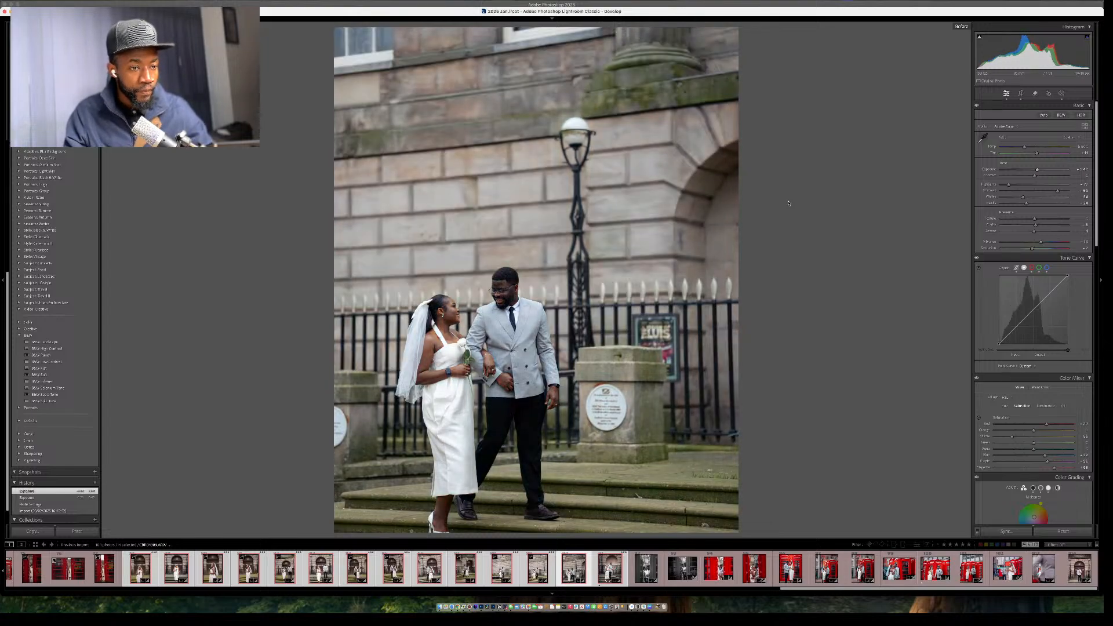
{"action": "key", "text": "backslash"}
{"action": "key", "text": "backslash"}
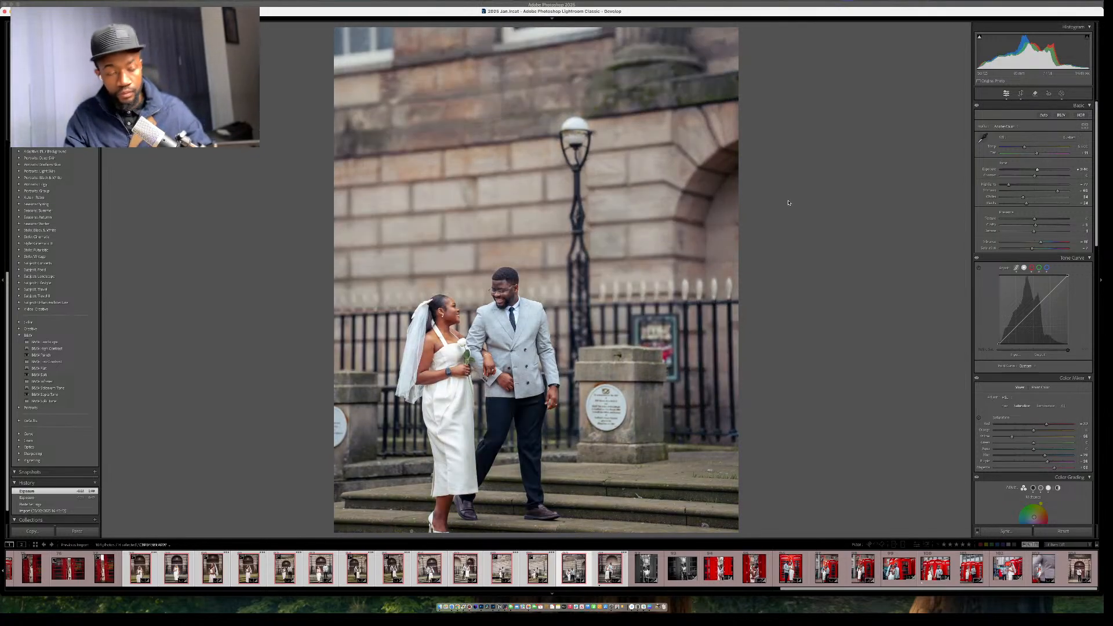
Reposition the crop of the lamp post photo so that the bride's shoes and the lower steps are inside the frame.
{"action": "key", "text": "r"}
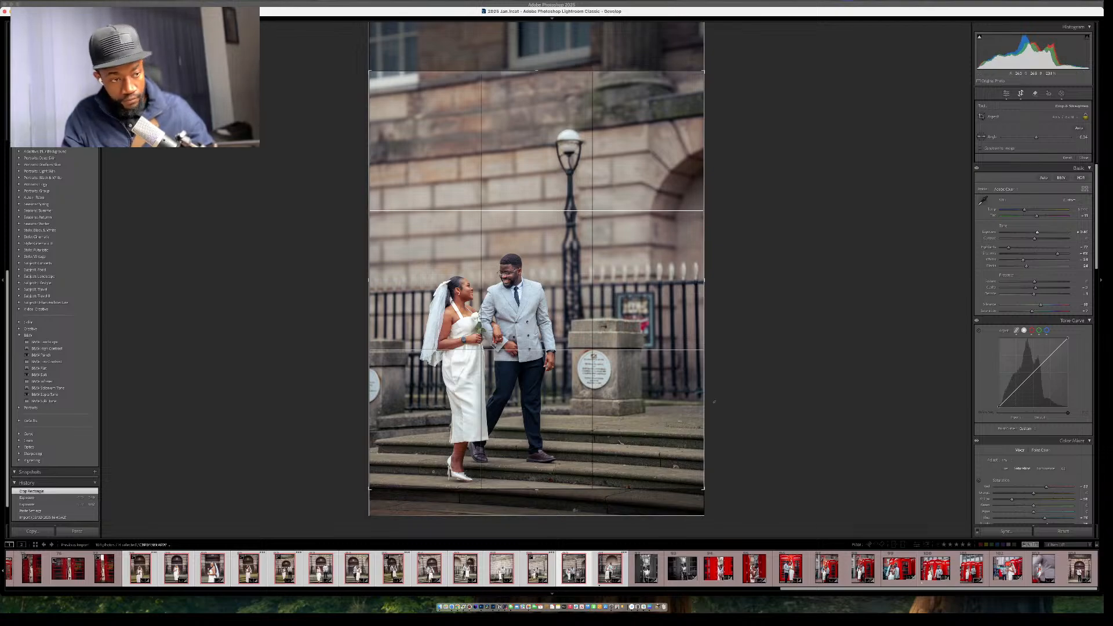
{"action": "key", "text": "Return"}
{"action": "key", "text": "Left"}
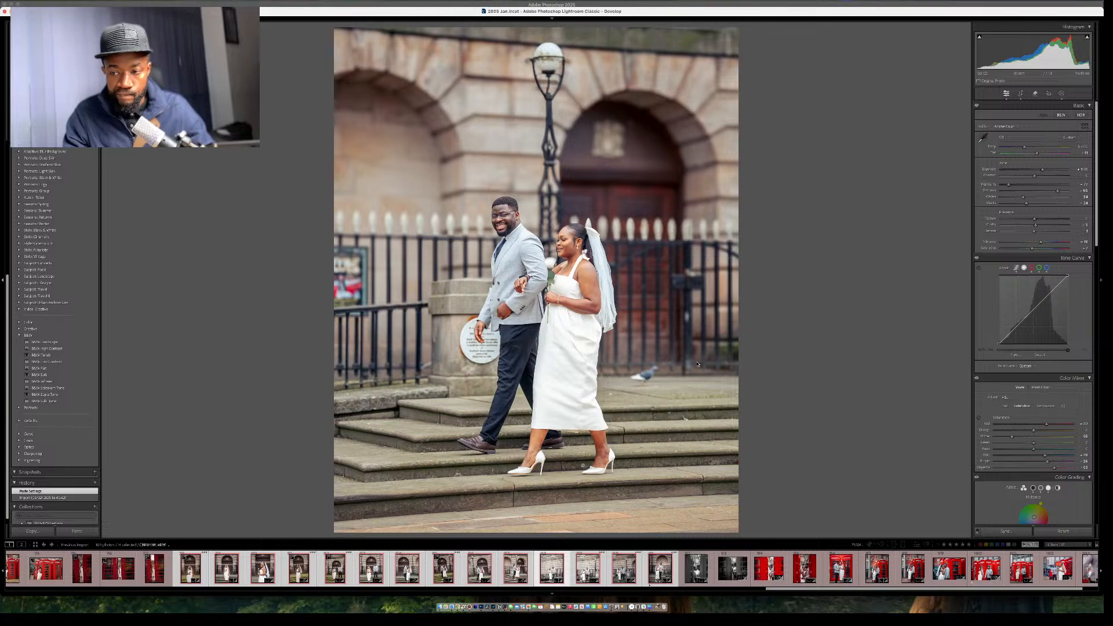
Compare the photo of the couple beside the bench with its unedited original and raise its Highlights slightly.
{"action": "key", "text": "Right"}
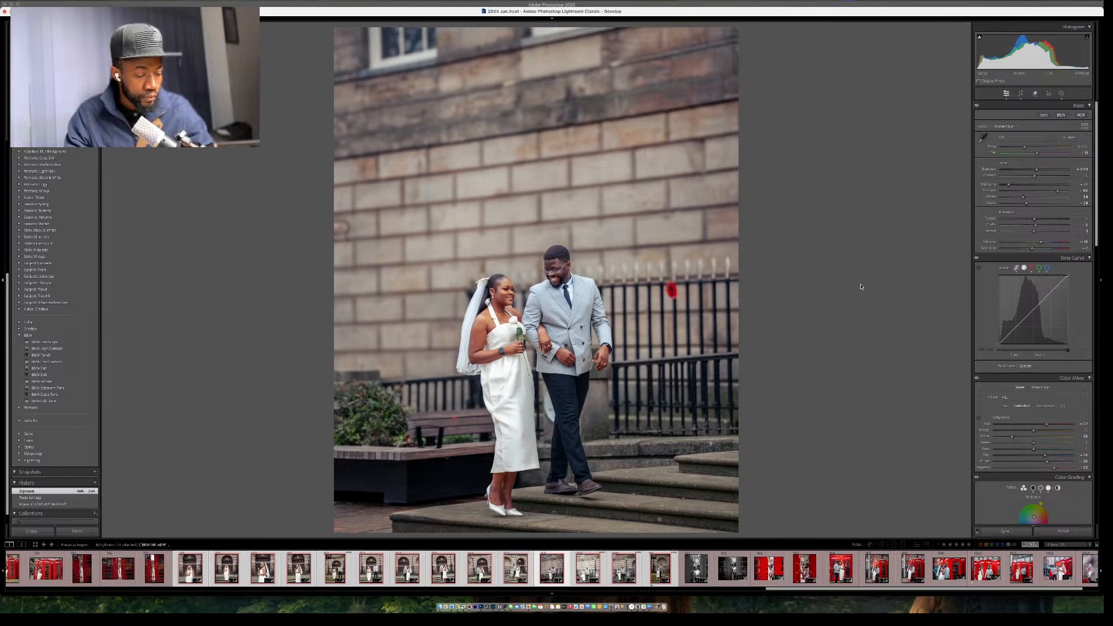
{"action": "key", "text": "super"}
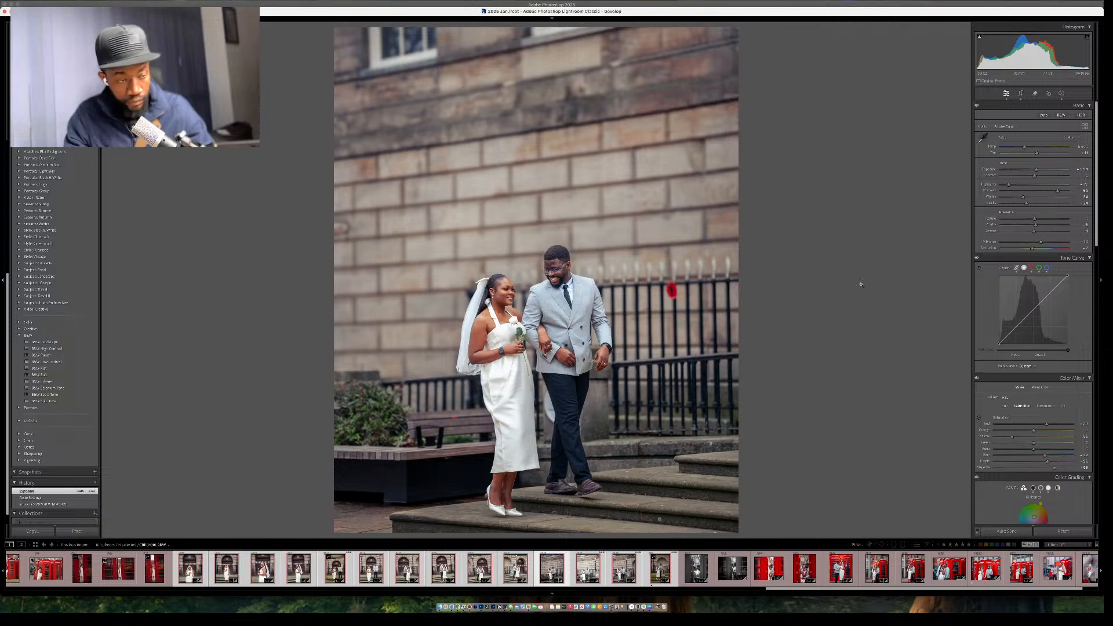
{"action": "key", "text": "backslash"}
{"action": "key", "text": "backslash"}
{"action": "key", "text": "backslash"}
{"action": "key", "text": "backslash"}
{"action": "key", "text": "backslash"}
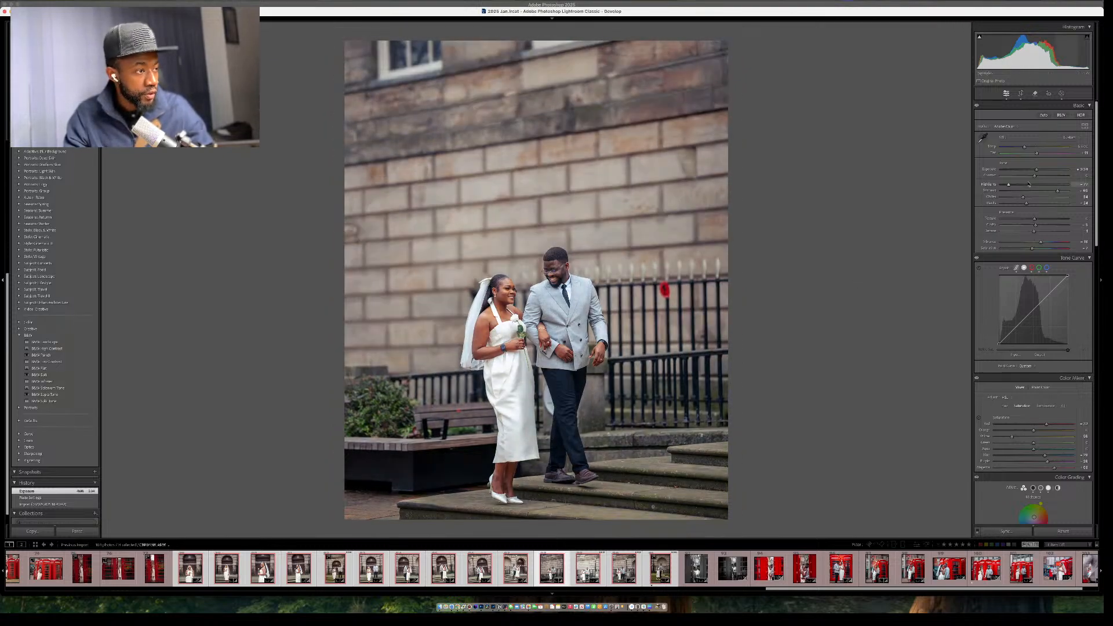
{"action": "left_click_drag", "start_coordinate": [1008, 184], "coordinate": [1019, 186]}
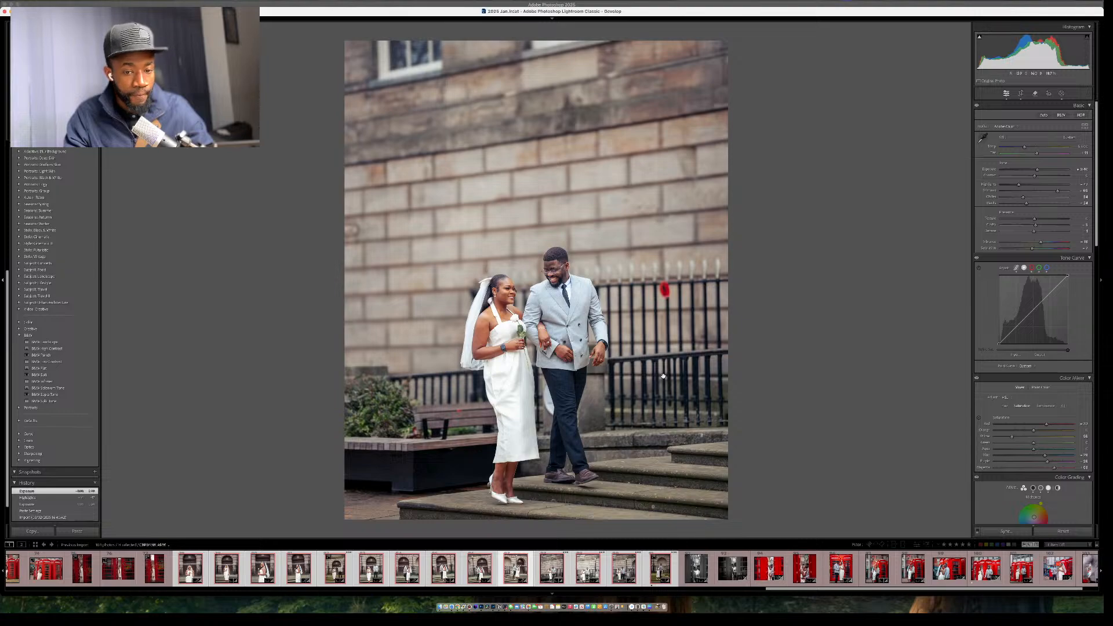
Review the photo of the couple beside the bench against the neighbouring doorway photo.
{"action": "key", "text": "Right"}
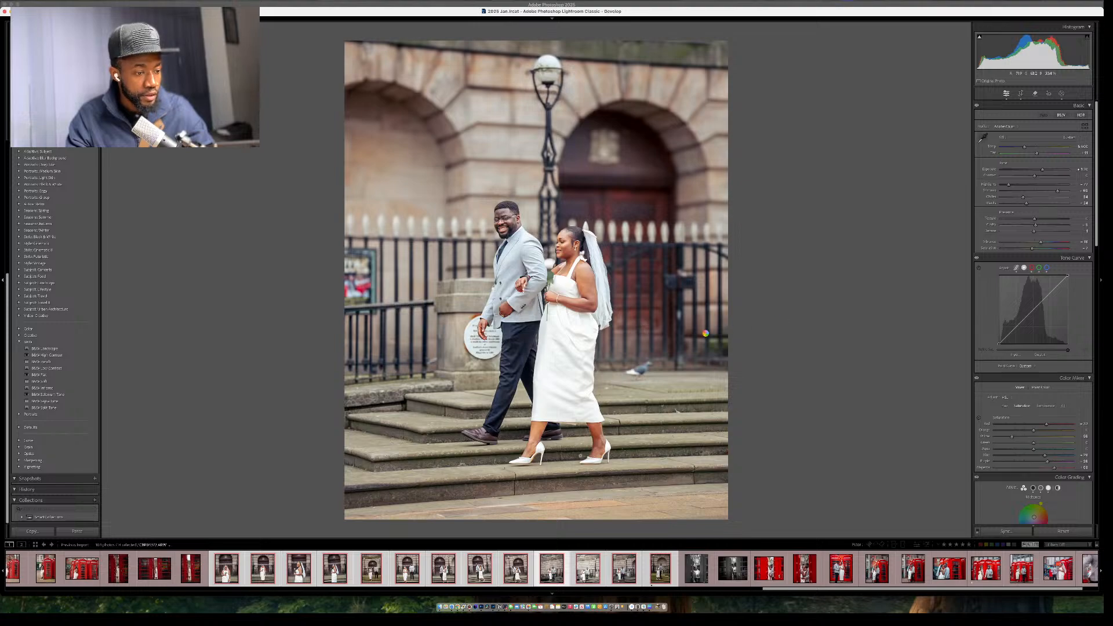
{"action": "key", "text": "ctrl+z"}
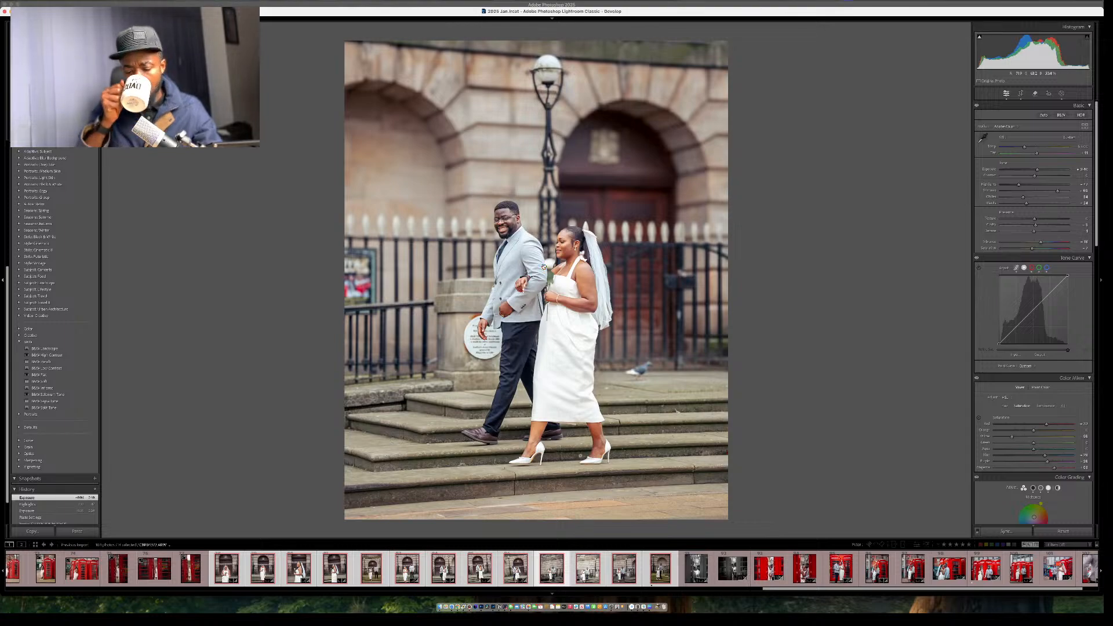
{"action": "key", "text": "Right"}
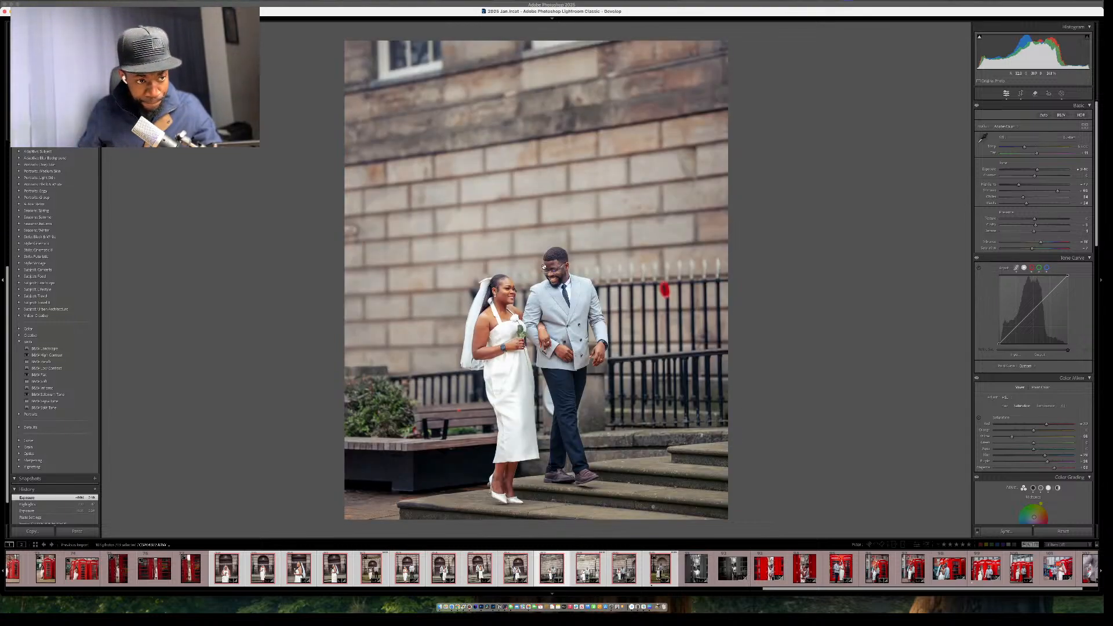
{"action": "key", "text": "Right"}
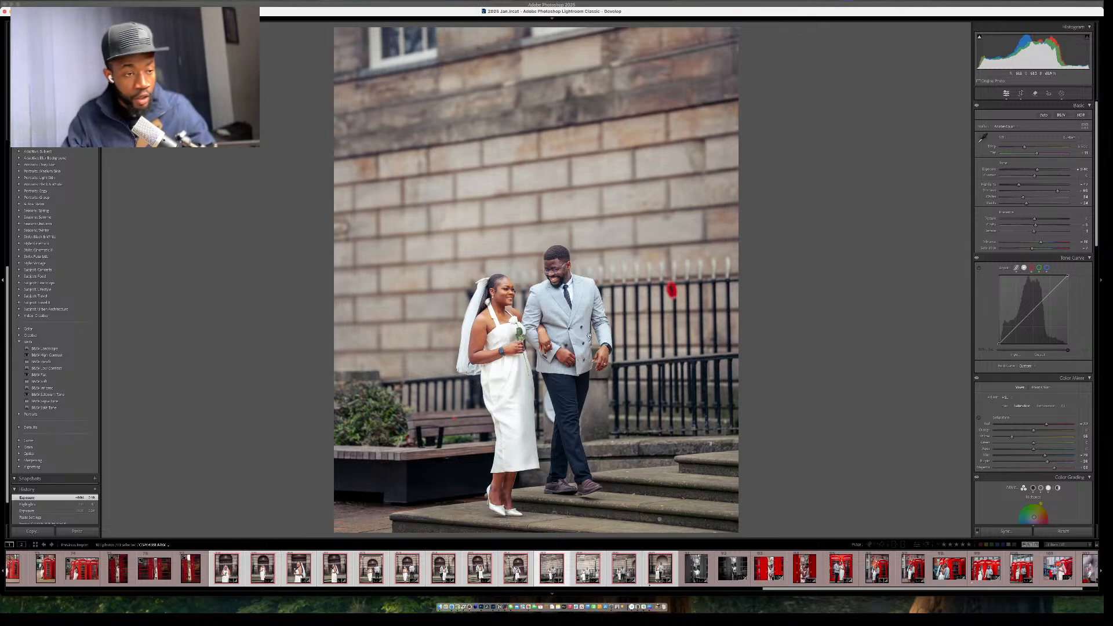
{"action": "key", "text": "Right"}
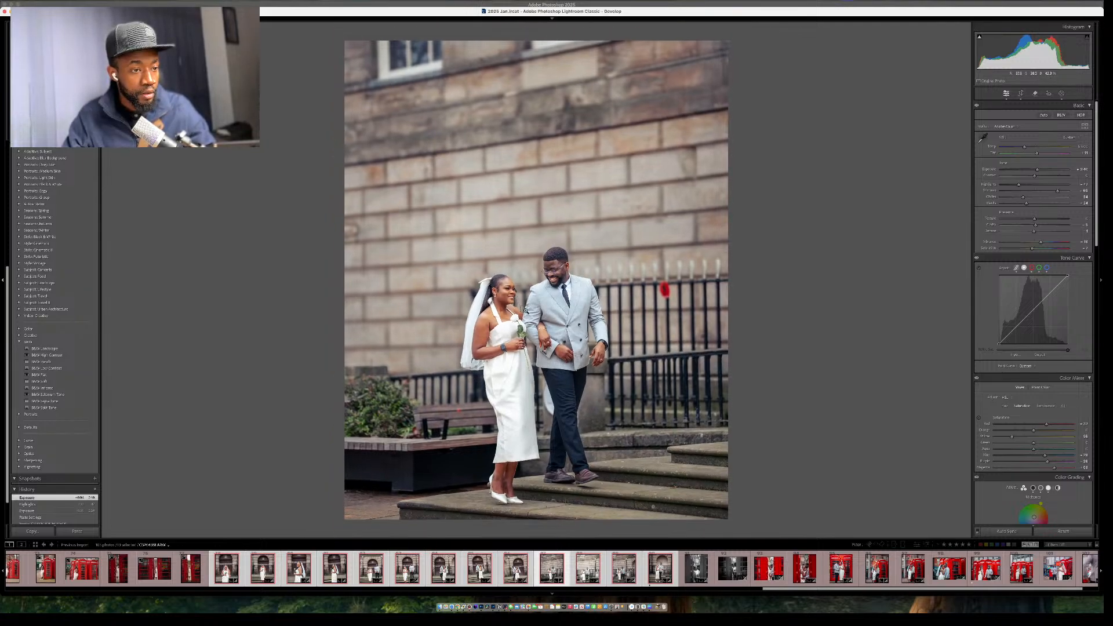
{"action": "key", "text": "Right"}
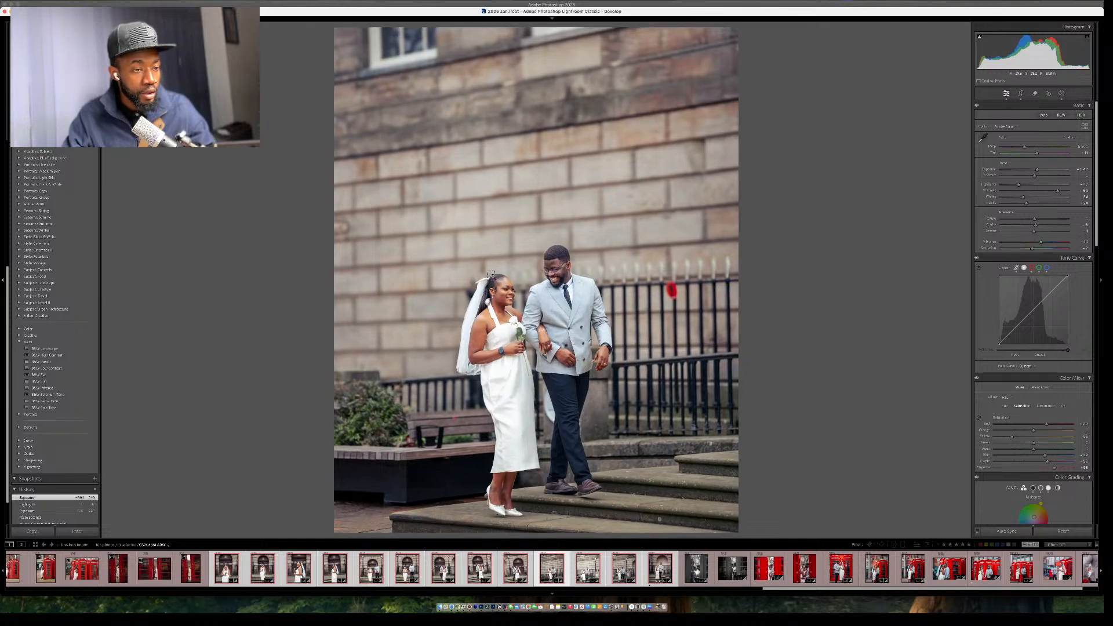
Turn off Lens Blur on the photo beside the bench and inspect the edges around the bride and groom up close.
{"action": "left_click", "coordinate": [521, 313]}
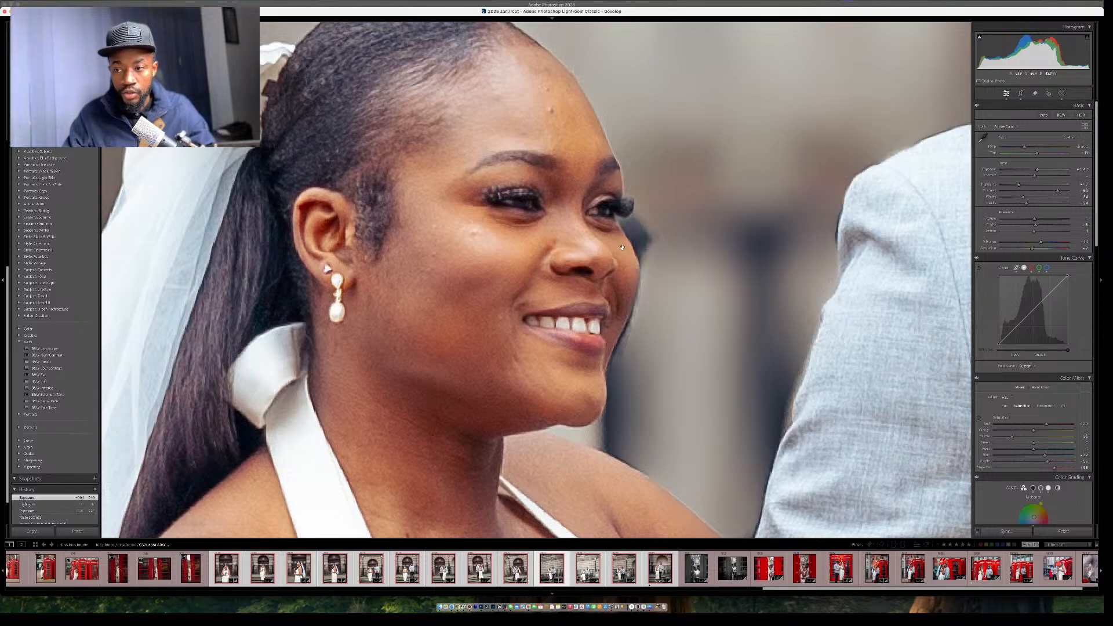
{"action": "scroll", "coordinate": [1035, 348], "scroll_direction": "down", "scroll_amount": 15}
{"action": "left_click", "coordinate": [1034, 401]}
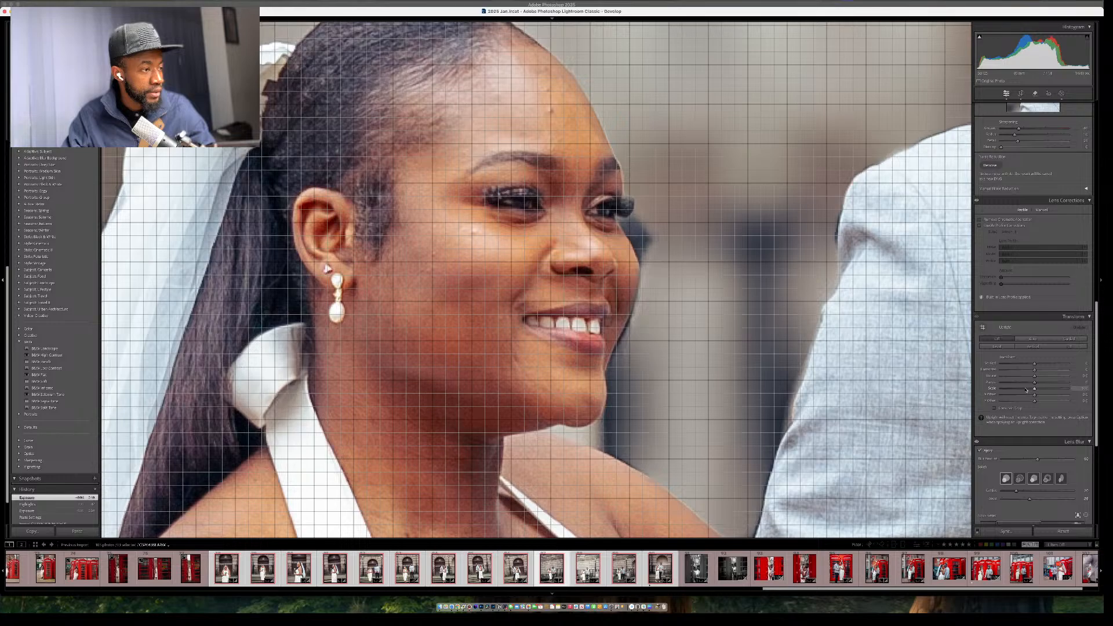
{"action": "scroll", "coordinate": [1031, 377], "scroll_direction": "down", "scroll_amount": 5}
{"action": "left_click", "coordinate": [980, 326]}
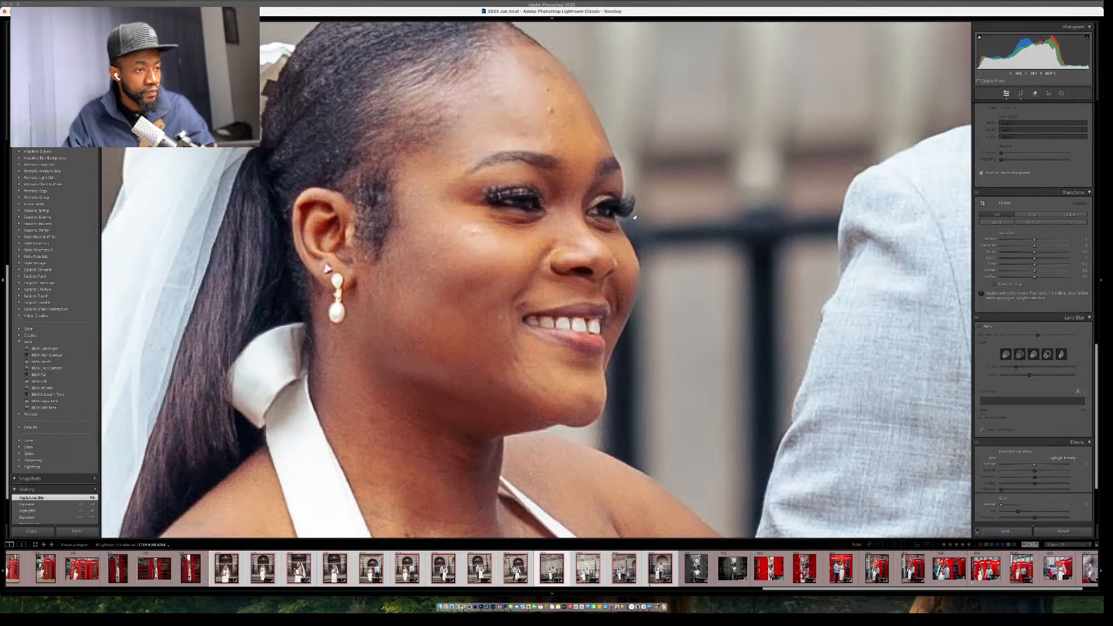
{"action": "key", "text": "super+0"}
{"action": "left_click", "coordinate": [749, 300]}
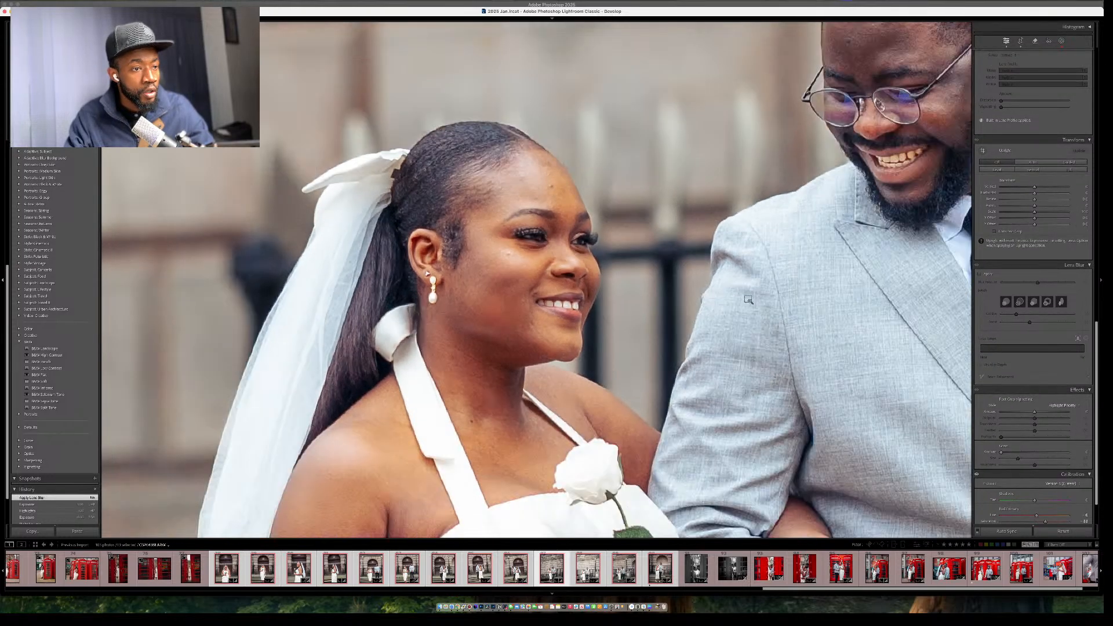
{"action": "left_click", "coordinate": [748, 301]}
Straighten the photo of the couple beside the bench by a slight crop rotation.
{"action": "key", "text": "r"}
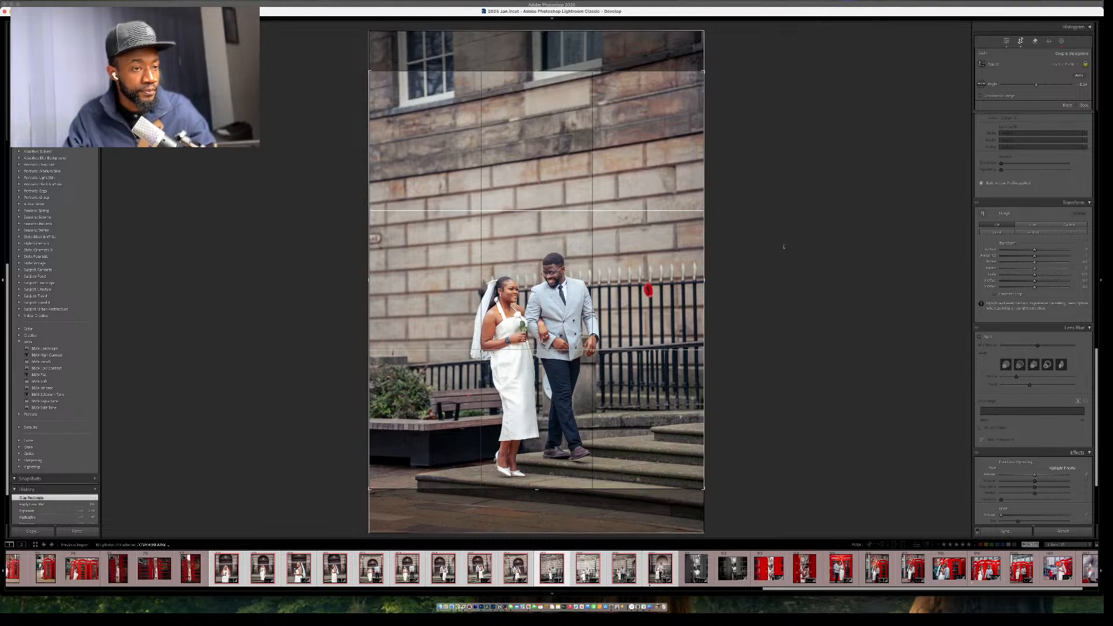
{"action": "left_click_drag", "start_coordinate": [783, 246], "coordinate": [785, 247]}
{"action": "key", "text": "Return"}
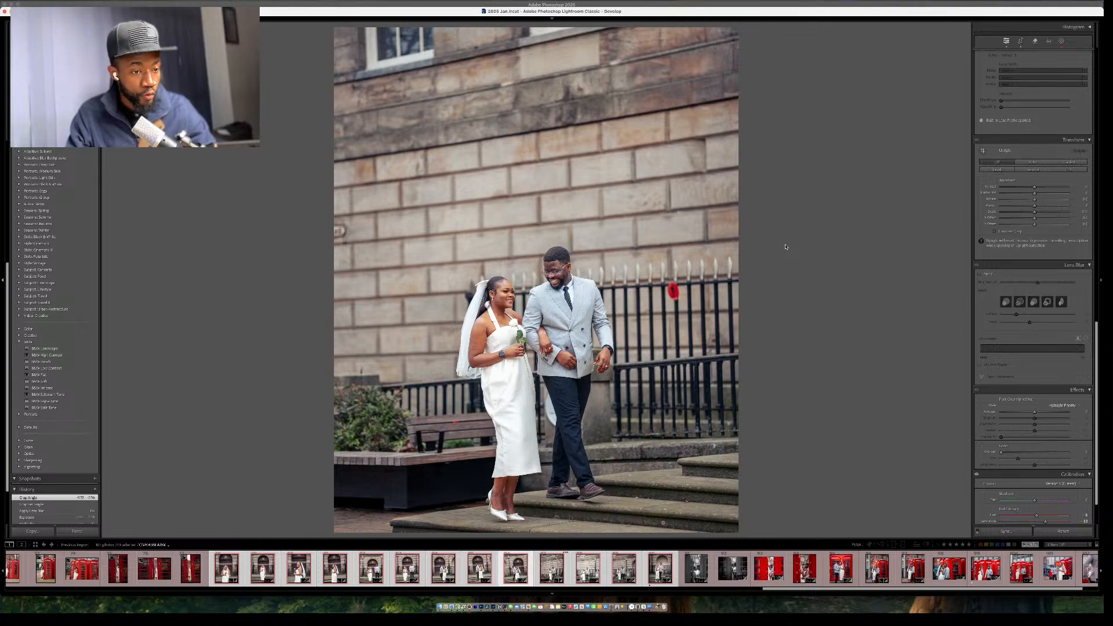
Reduce the Lens Blur amount on the neighbouring photo of the couple walking side-on past the arched doorway.
{"action": "key", "text": "Right"}
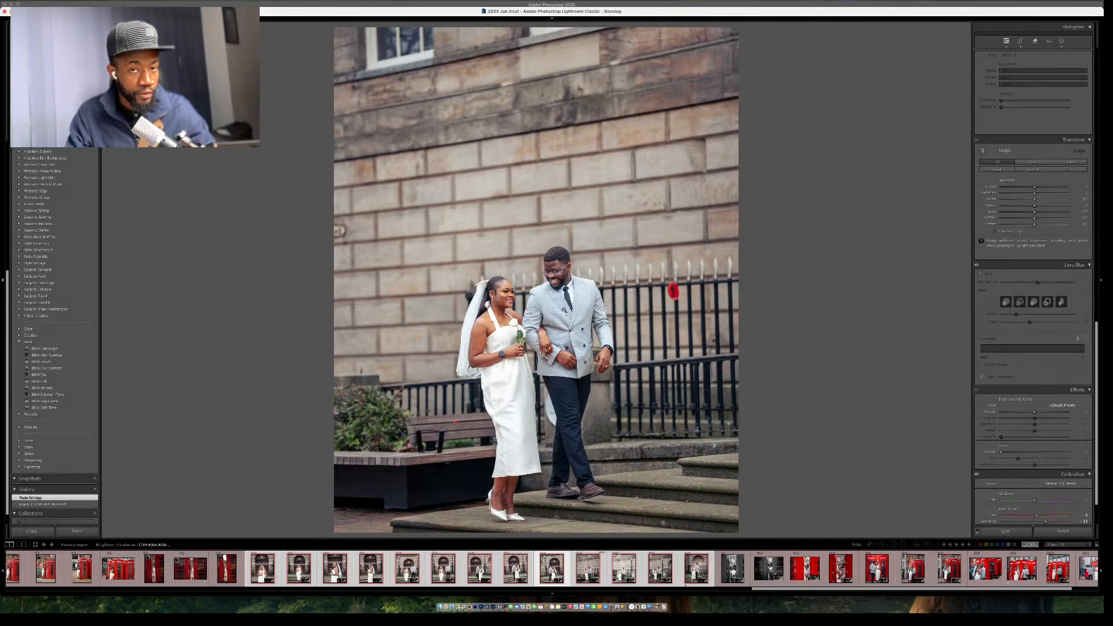
{"action": "key", "text": "ctrl+shift+v"}
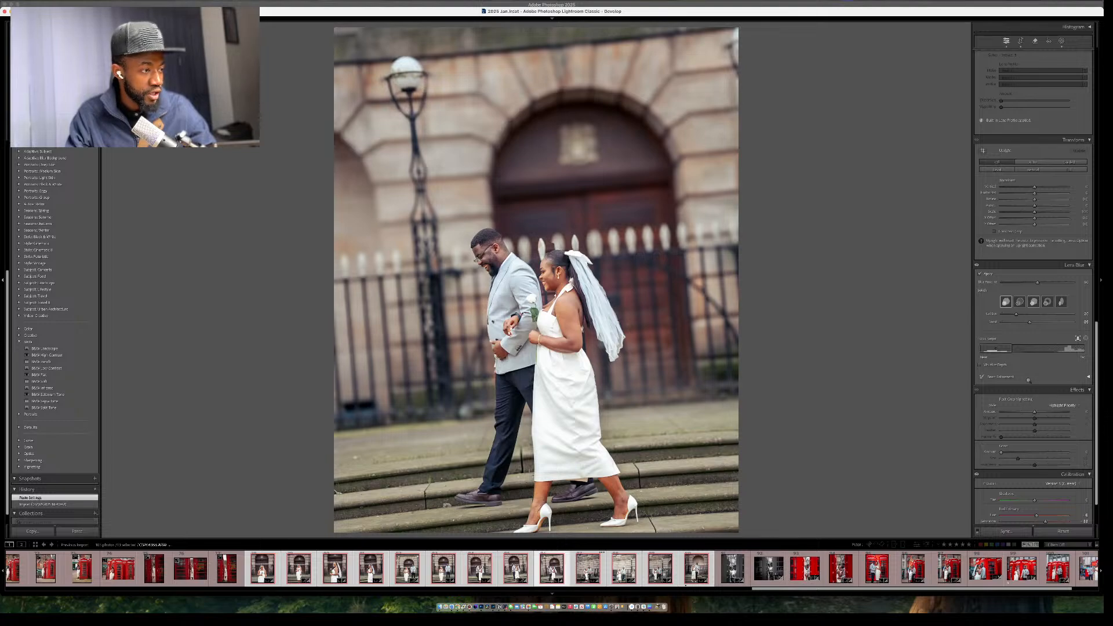
{"action": "left_click", "coordinate": [1014, 283]}
{"action": "left_click_drag", "start_coordinate": [1014, 286], "coordinate": [1015, 284]}
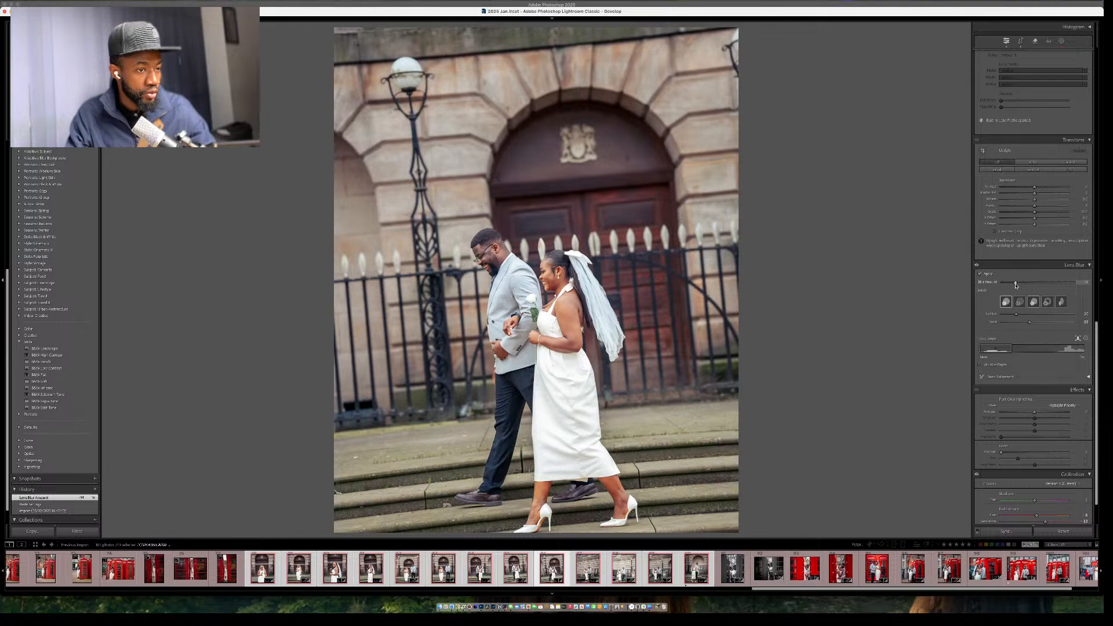
Level the side-on doorway photo by rotating its crop clockwise, reframe the couple down to their shoes, and reduce the Lens Blur amount further.
{"action": "key", "text": "r"}
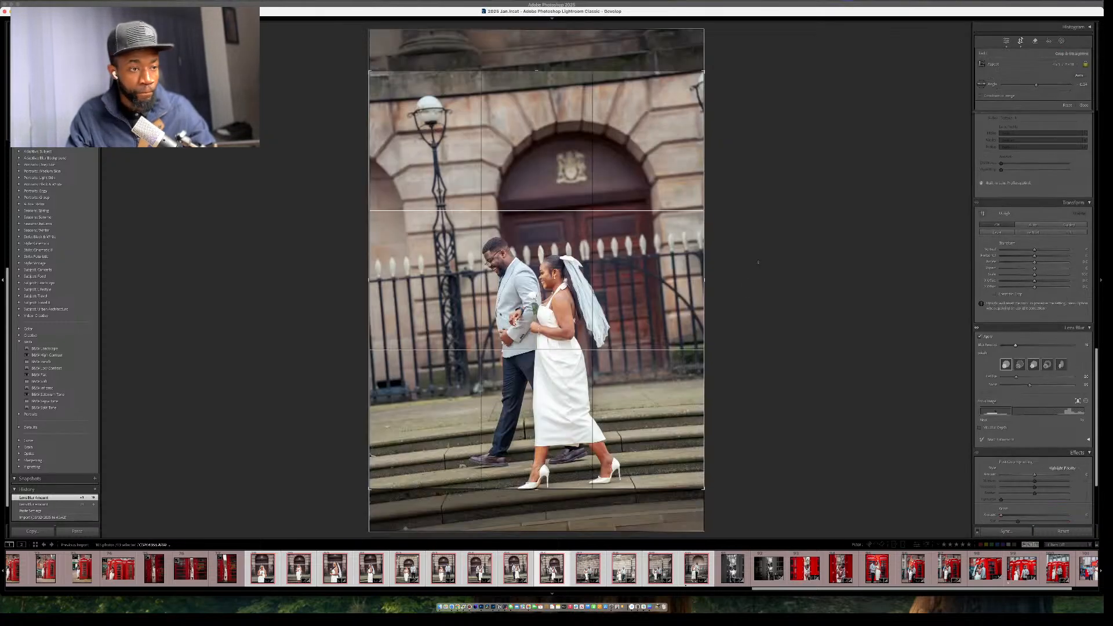
{"action": "left_click_drag", "start_coordinate": [755, 280], "coordinate": [756, 266]}
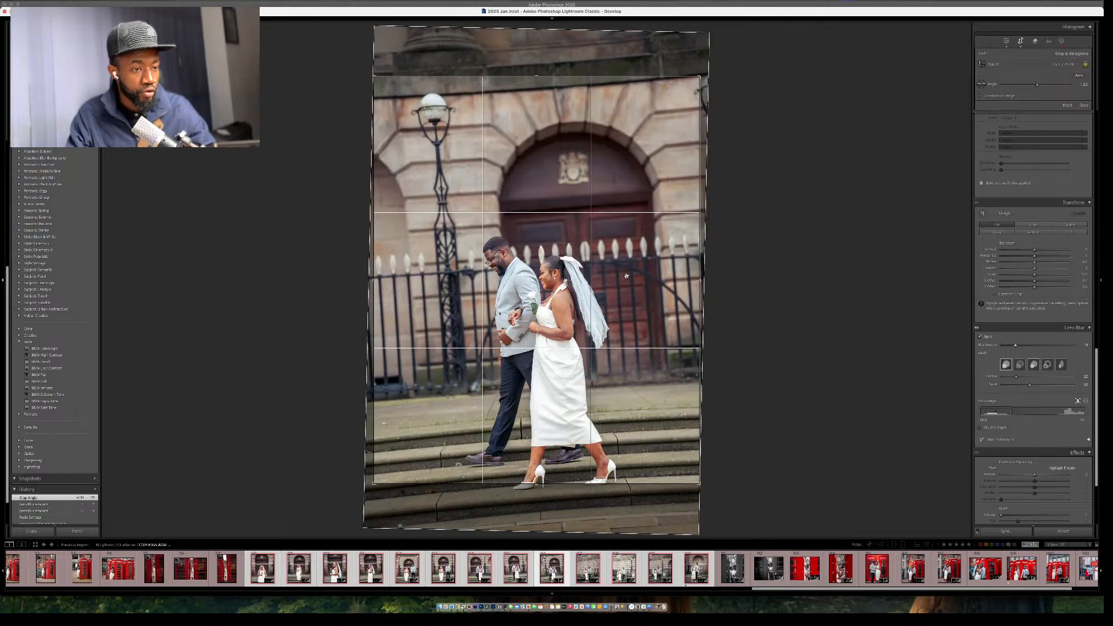
{"action": "left_click_drag", "start_coordinate": [806, 262], "coordinate": [806, 246]}
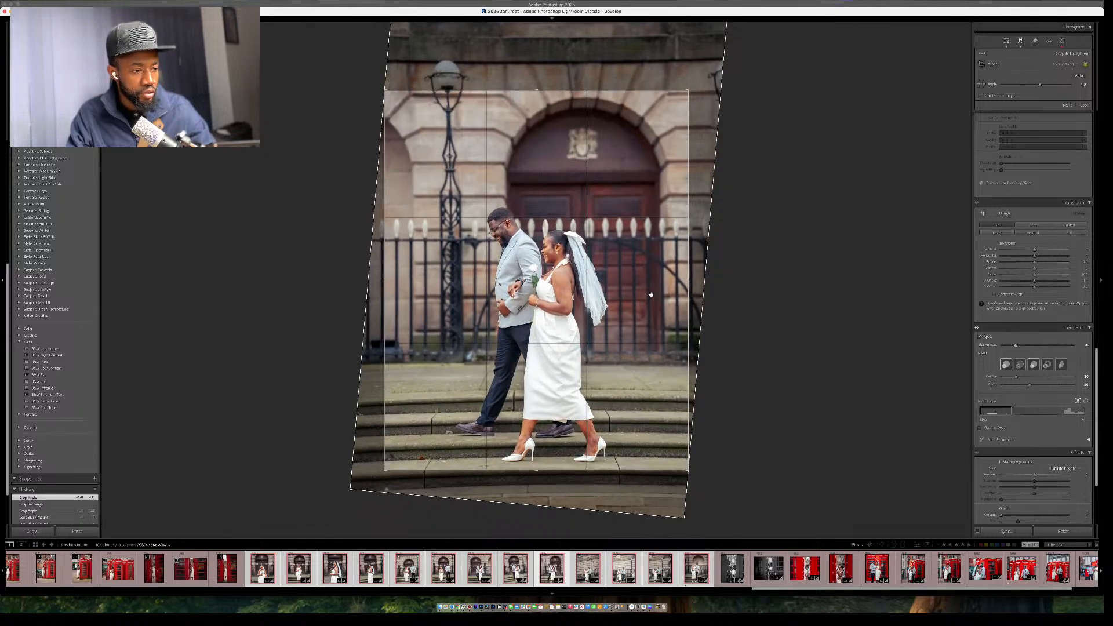
{"action": "key", "text": "Return"}
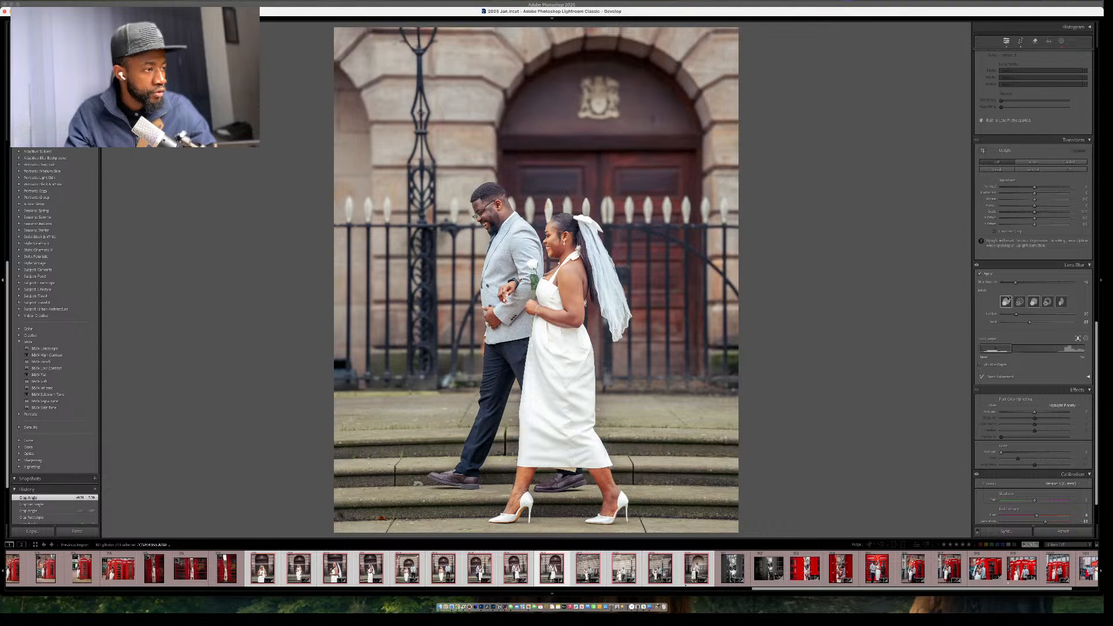
{"action": "left_click_drag", "start_coordinate": [1015, 283], "coordinate": [1005, 284]}
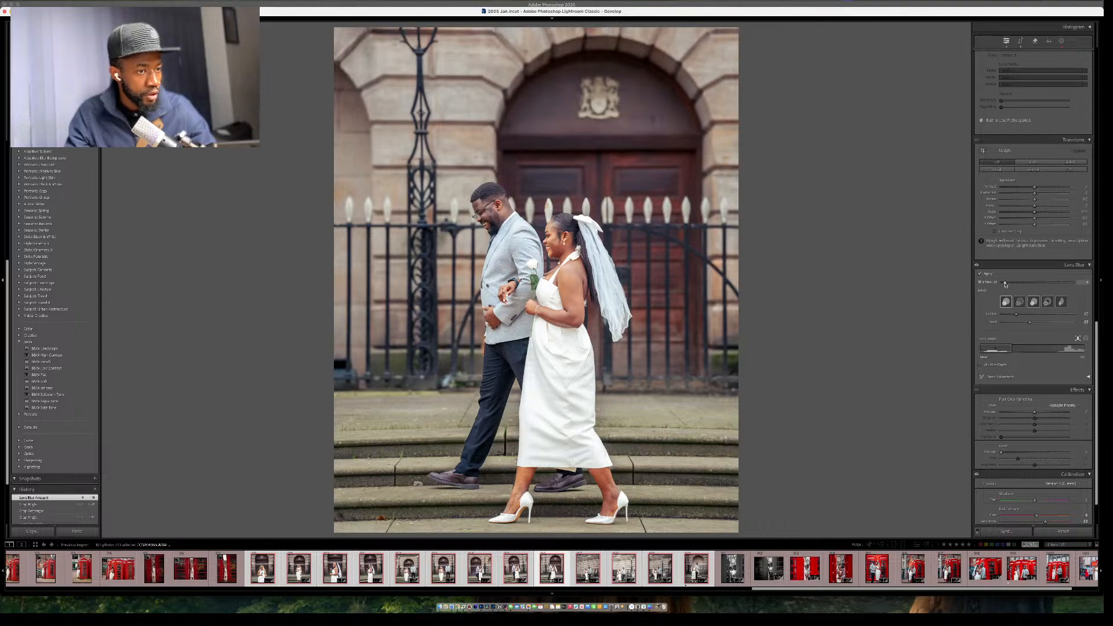
Lower the side-on doorway photo's Highlights fully and its Whites, and raise its Shadows and Exposure slightly.
{"action": "scroll", "coordinate": [1026, 263], "scroll_direction": "up", "scroll_amount": 10}
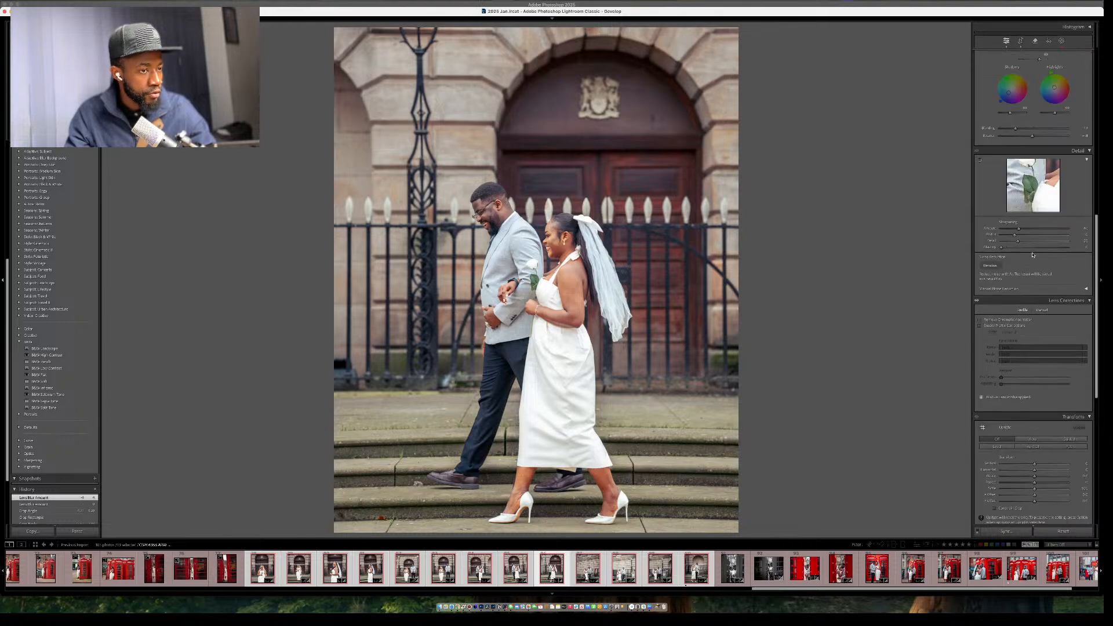
{"action": "scroll", "coordinate": [1031, 252], "scroll_direction": "up", "scroll_amount": 2}
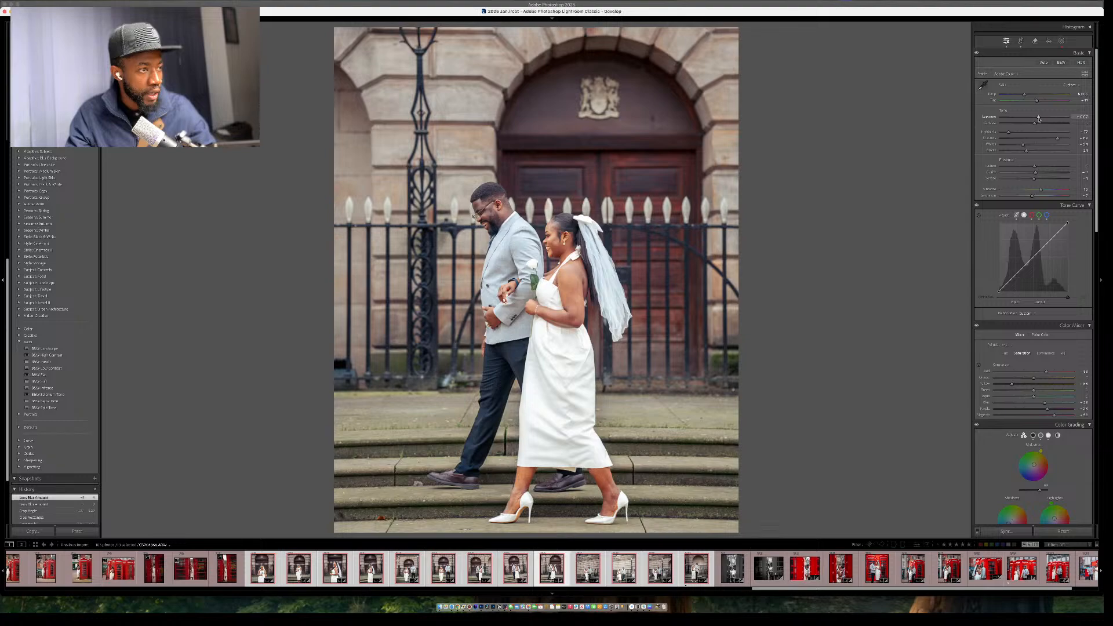
{"action": "left_click_drag", "start_coordinate": [1039, 119], "coordinate": [1009, 144]}
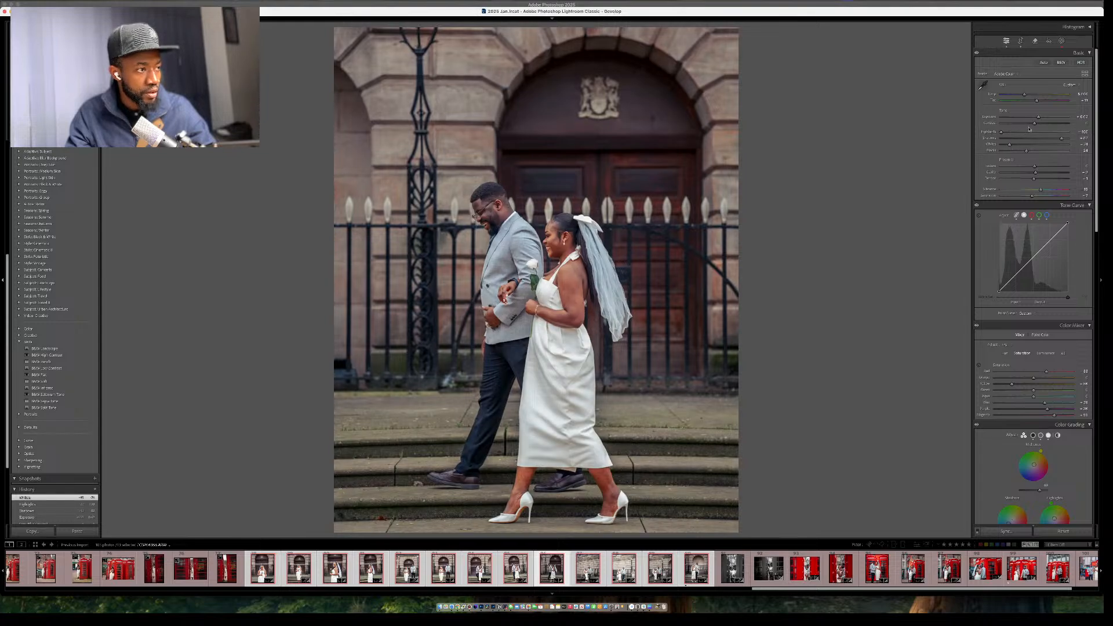
{"action": "left_click_drag", "start_coordinate": [1038, 118], "coordinate": [1041, 123]}
Compare the adjusted side-on doorway photo with its unedited original.
{"action": "key", "text": "backslash"}
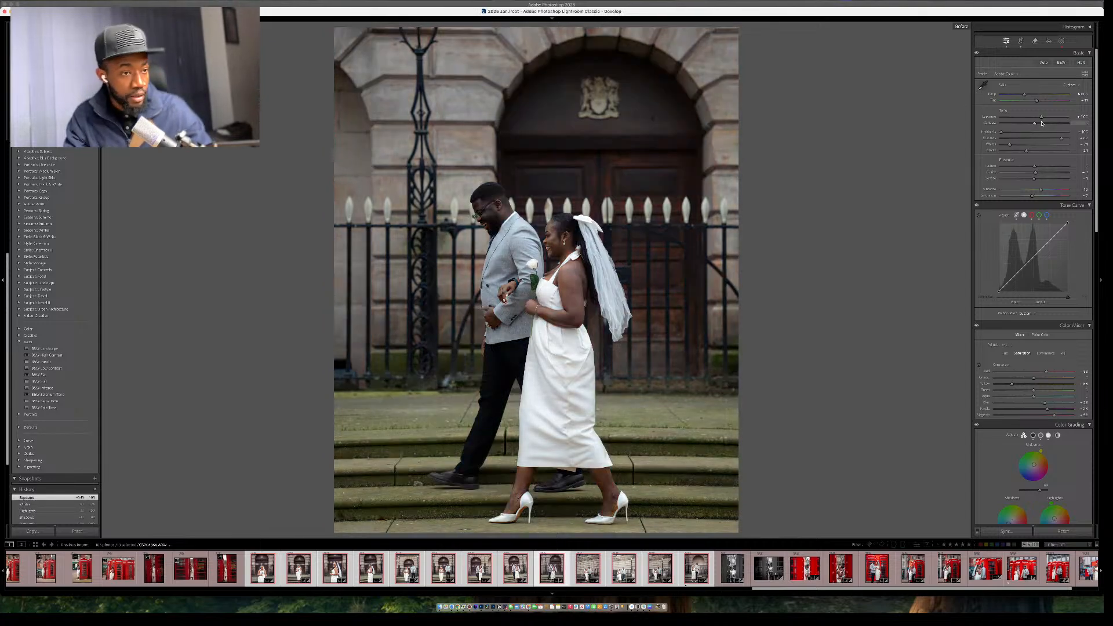
{"action": "key", "text": "backslash"}
{"action": "key", "text": "backslash"}
{"action": "key", "text": "backslash"}
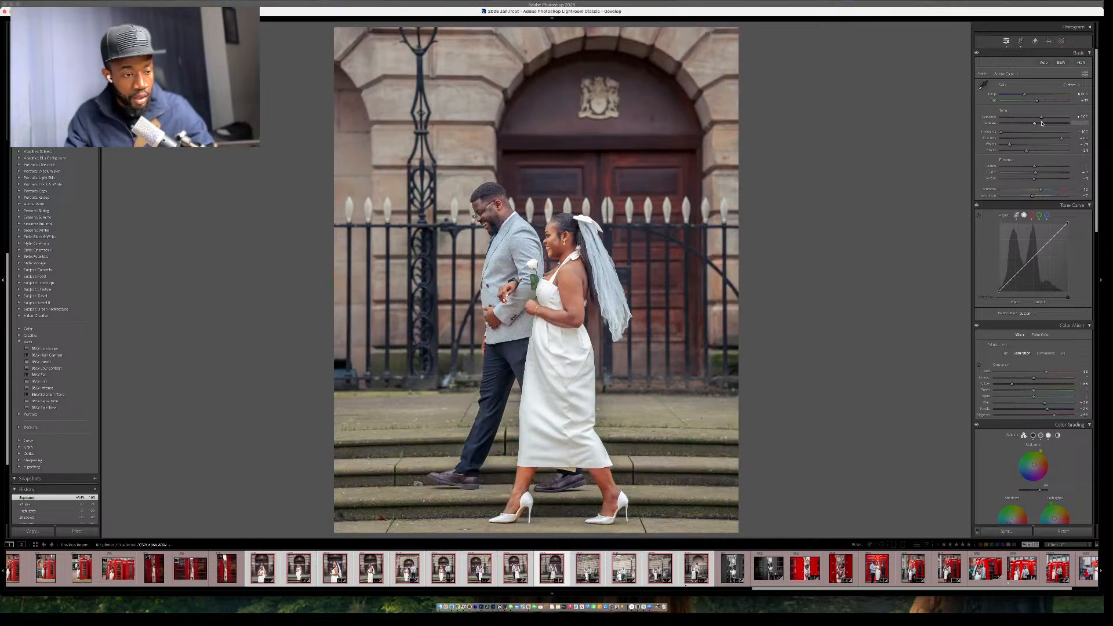
Level the adjacent photo of the groom facing the camera by rotating its crop clockwise, and reframe the couple to include their shoes.
{"action": "key", "text": "Left"}
{"action": "key", "text": "r"}
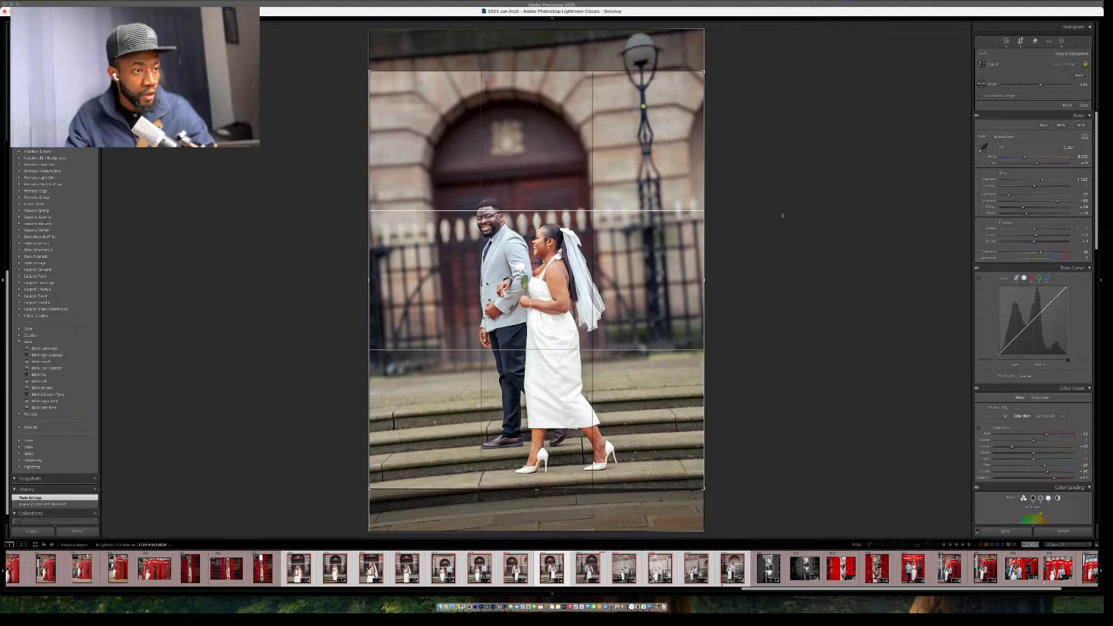
{"action": "left_click_drag", "start_coordinate": [780, 228], "coordinate": [712, 197]}
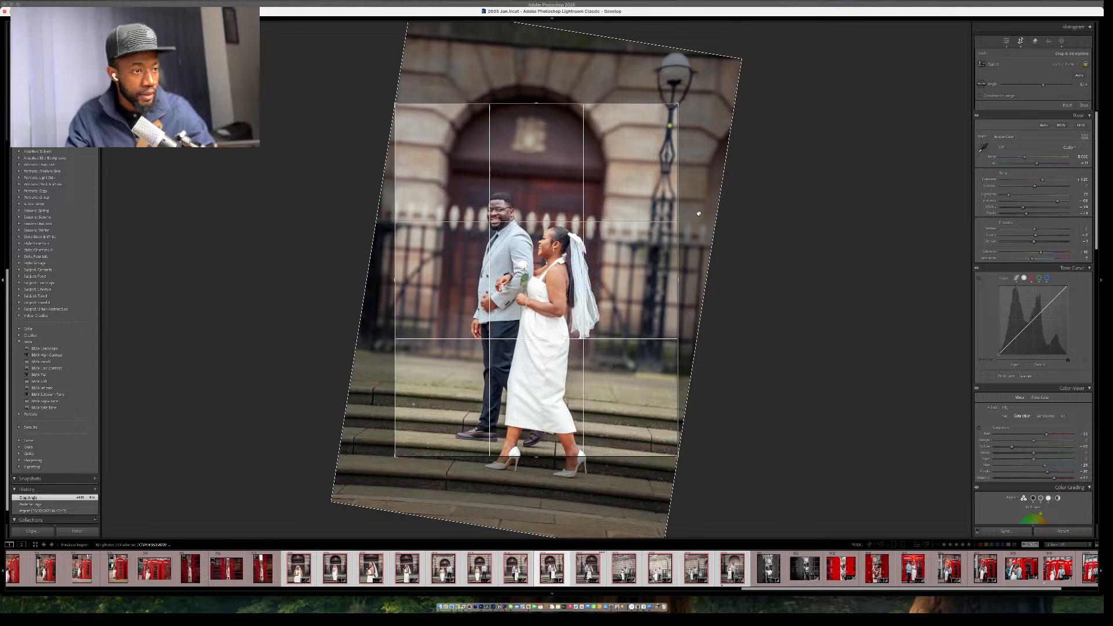
{"action": "left_click_drag", "start_coordinate": [698, 214], "coordinate": [741, 199]}
{"action": "left_click_drag", "start_coordinate": [712, 264], "coordinate": [709, 261]}
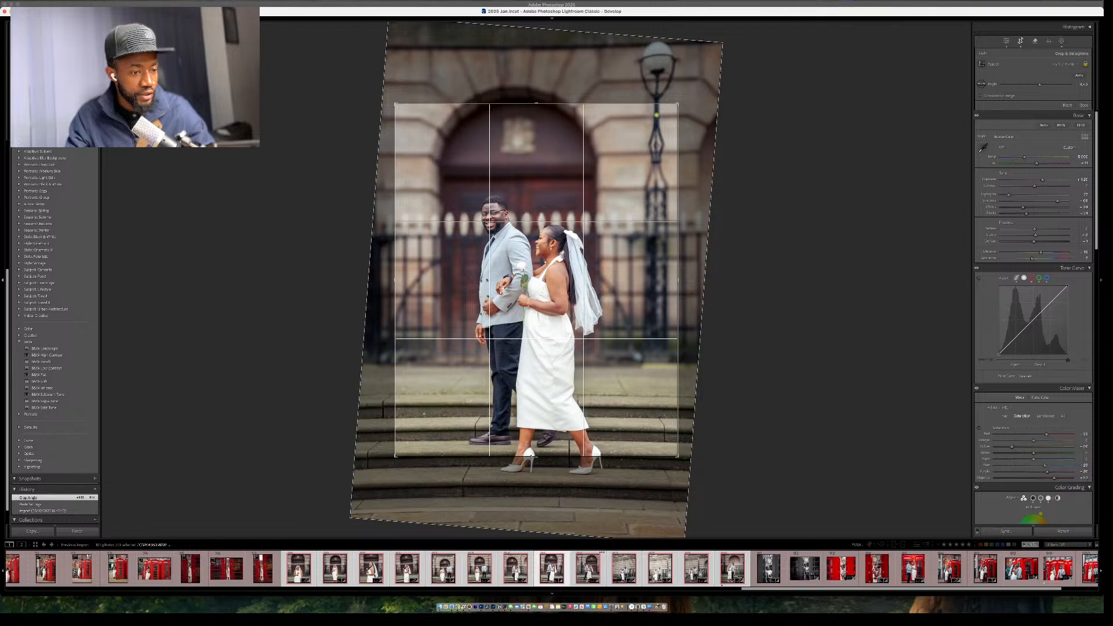
{"action": "key", "text": "Return"}
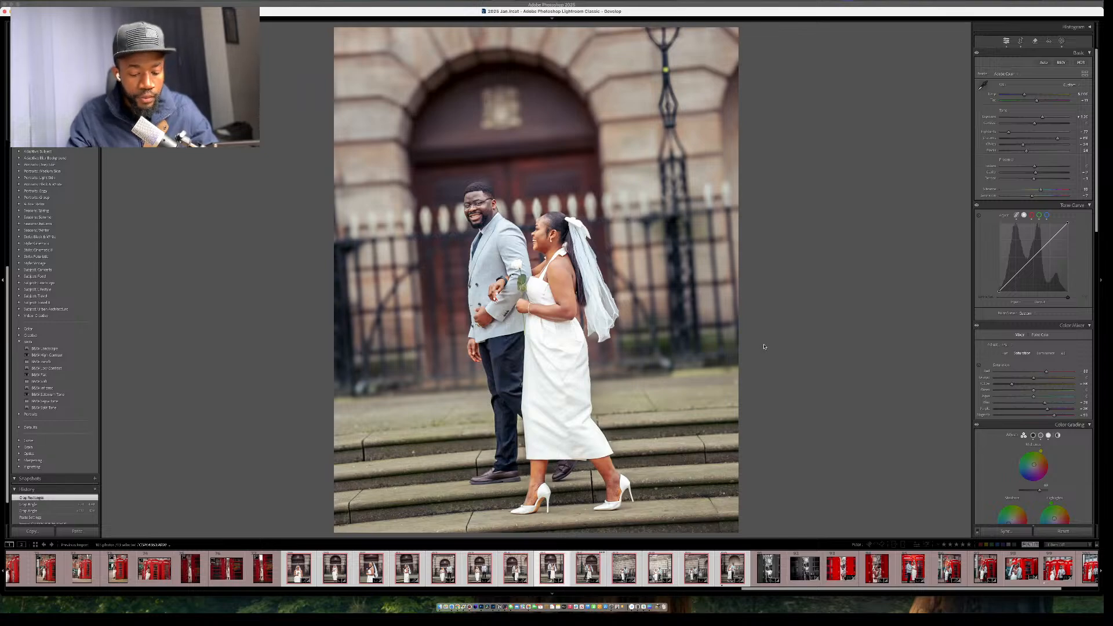
Lower the Exposure of the photo with the groom facing the camera slightly, and reduce its Lens Blur amount to a low value.
{"action": "key", "text": "super"}
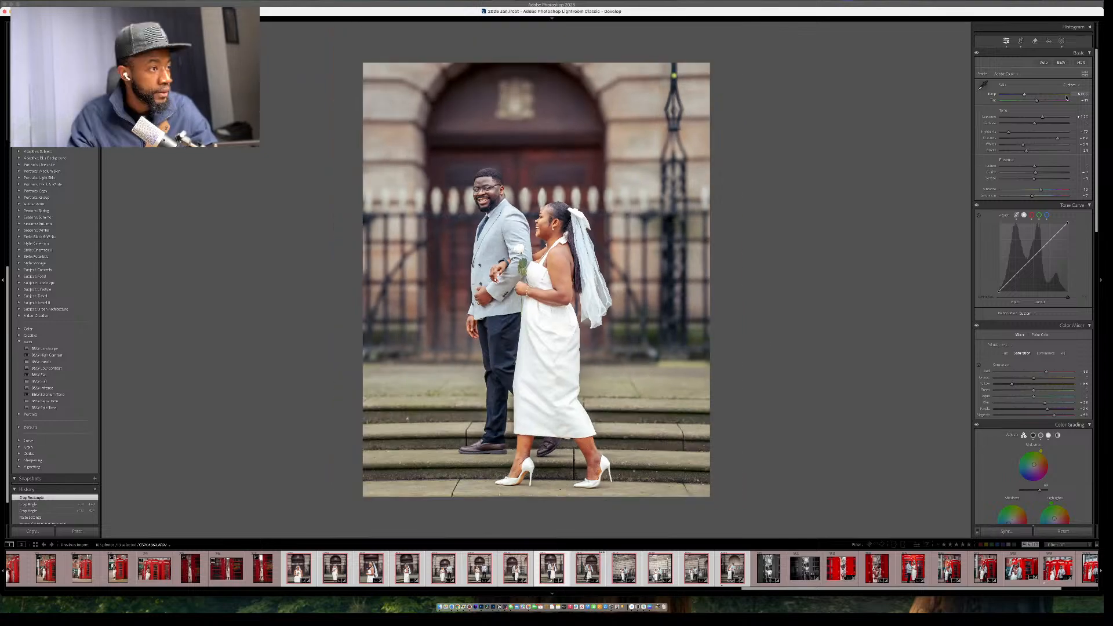
{"action": "left_click_drag", "start_coordinate": [1041, 117], "coordinate": [1040, 122]}
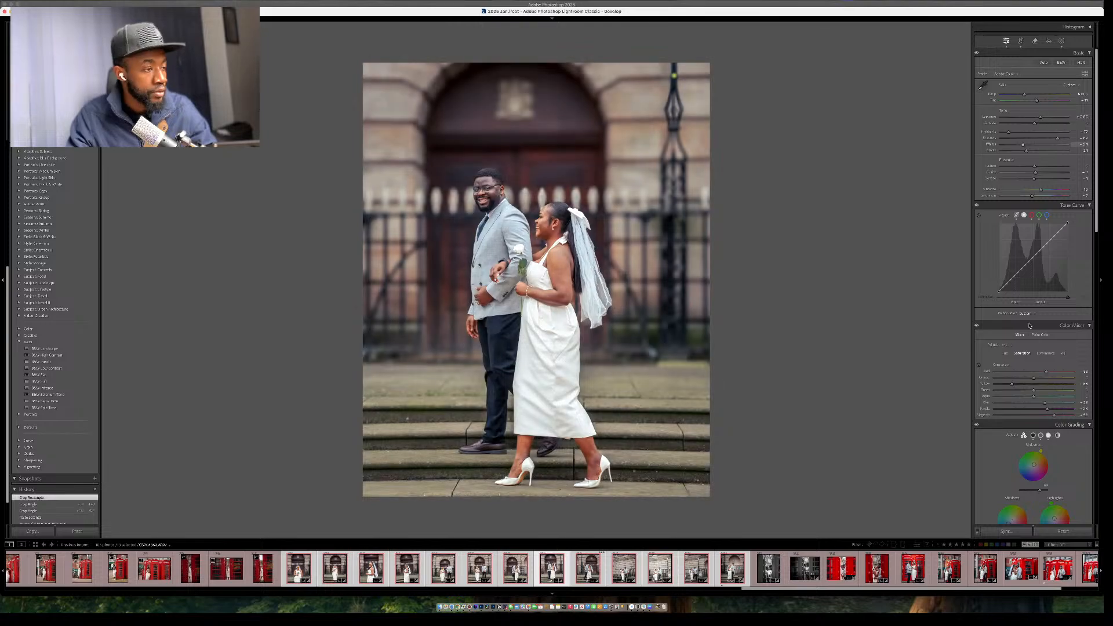
{"action": "scroll", "coordinate": [1026, 318], "scroll_direction": "down", "scroll_amount": 15}
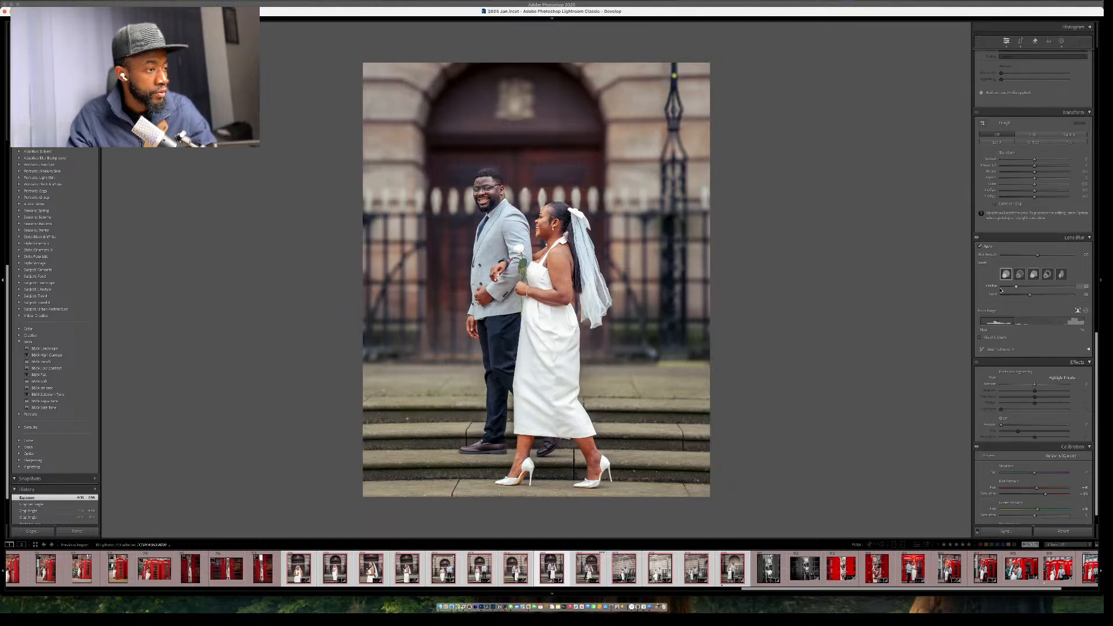
{"action": "left_click_drag", "start_coordinate": [1006, 255], "coordinate": [1005, 256]}
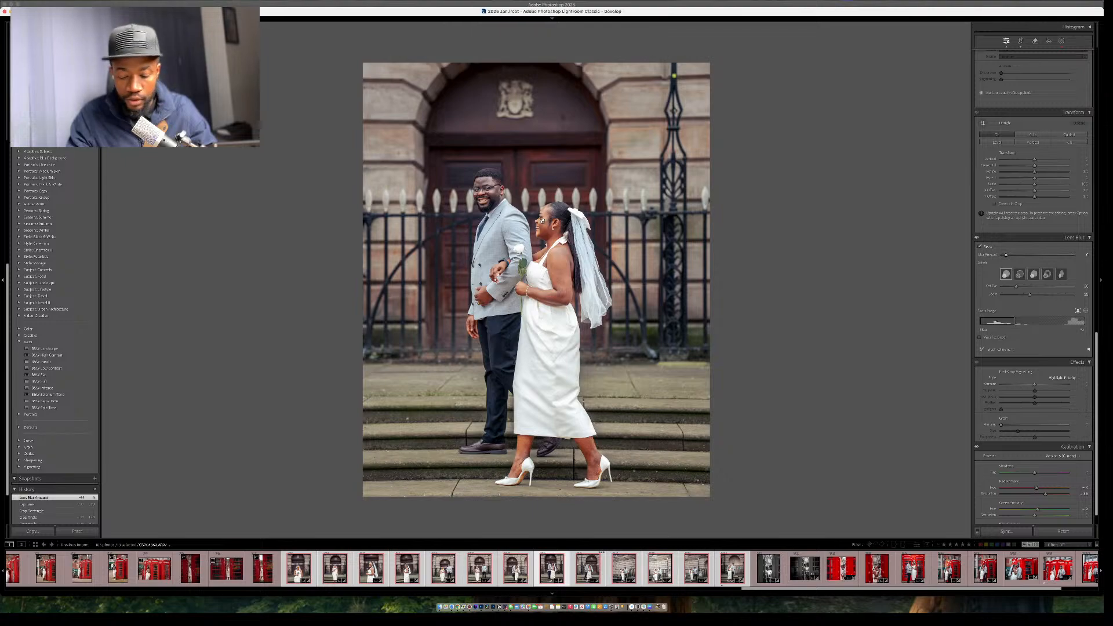
Inspect the blur edges around the bride's face up close, and reduce the Lens Blur amount slightly further.
{"action": "key", "text": "super"}
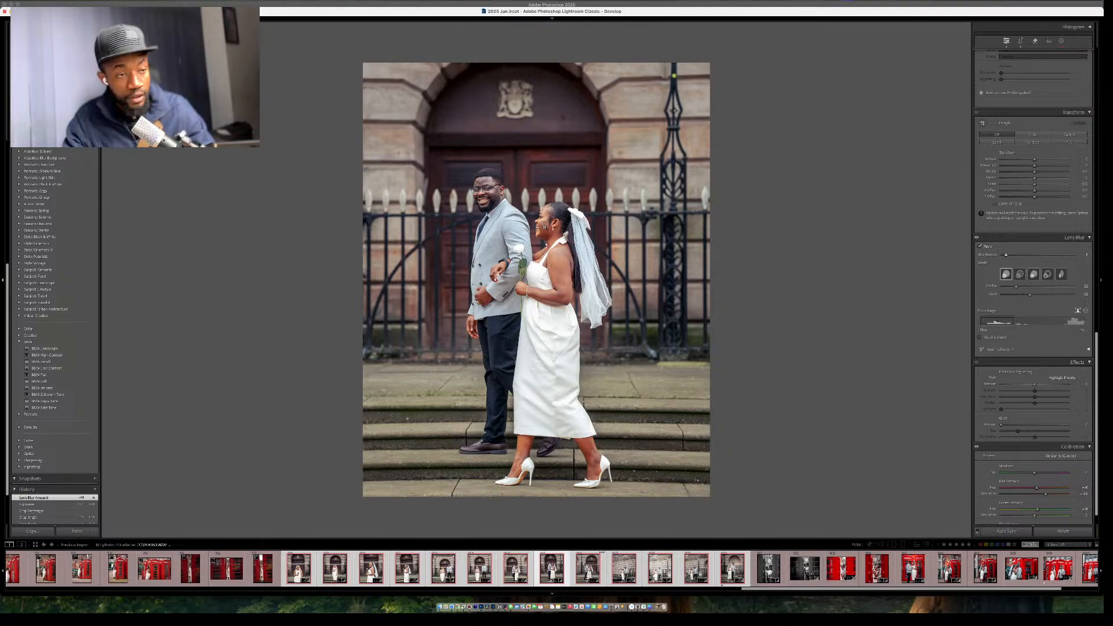
{"action": "left_click", "coordinate": [543, 226], "text": "super"}
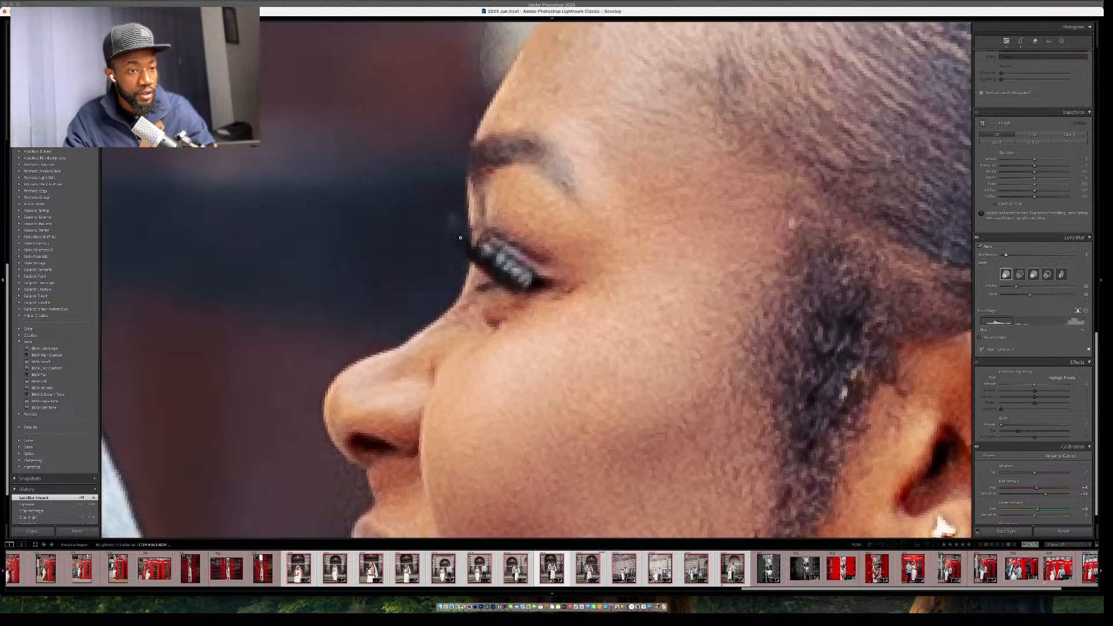
{"action": "left_click_drag", "start_coordinate": [550, 275], "coordinate": [516, 355]}
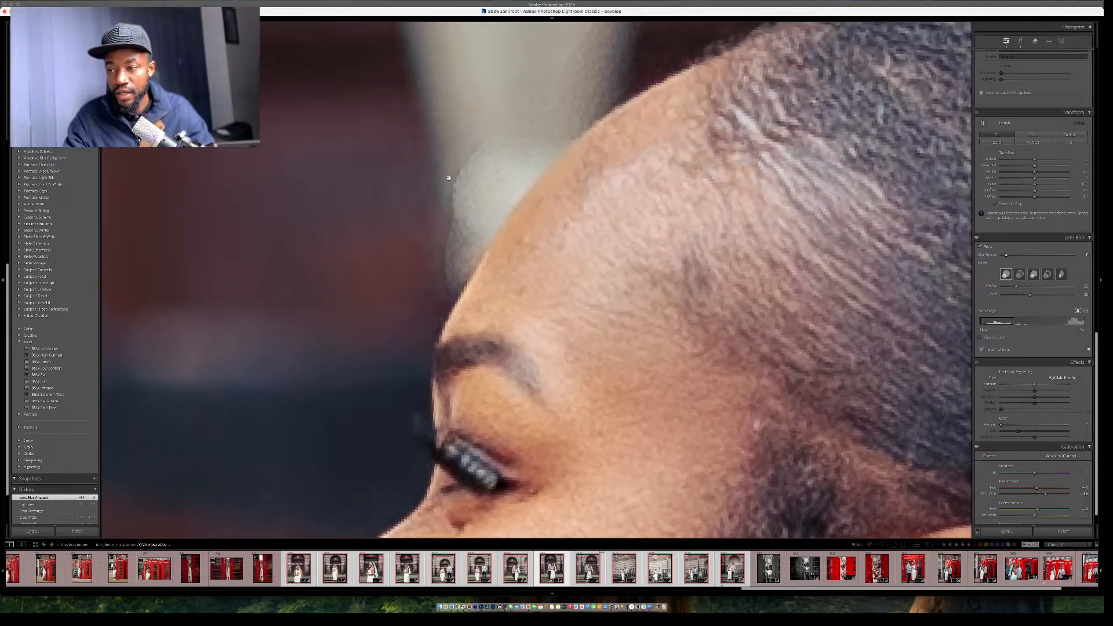
{"action": "left_click", "coordinate": [619, 277]}
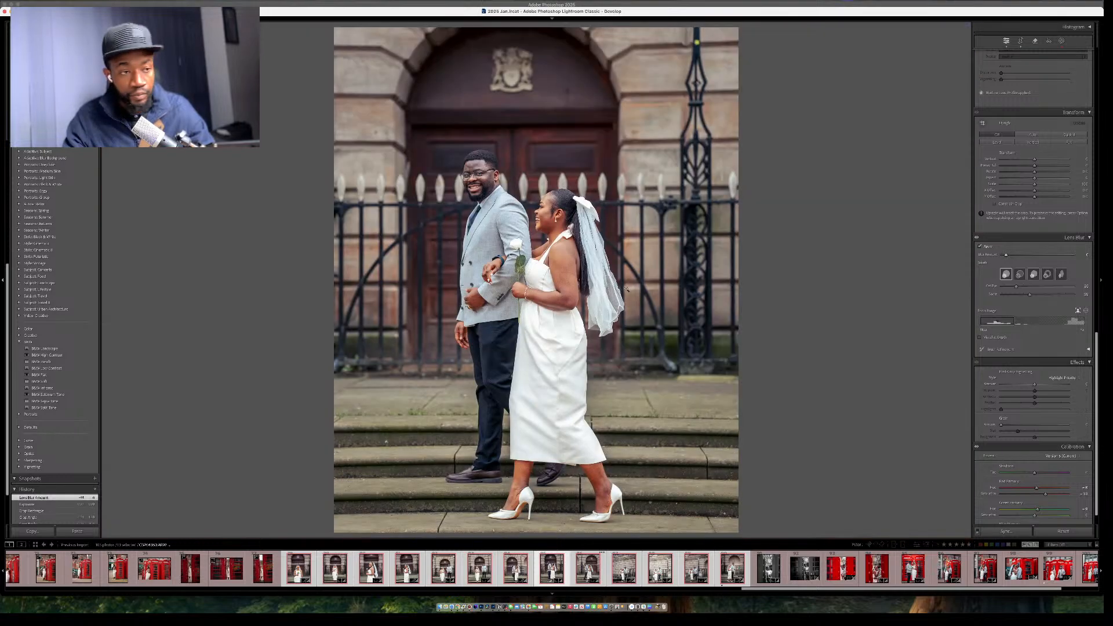
{"action": "left_click", "coordinate": [1004, 253]}
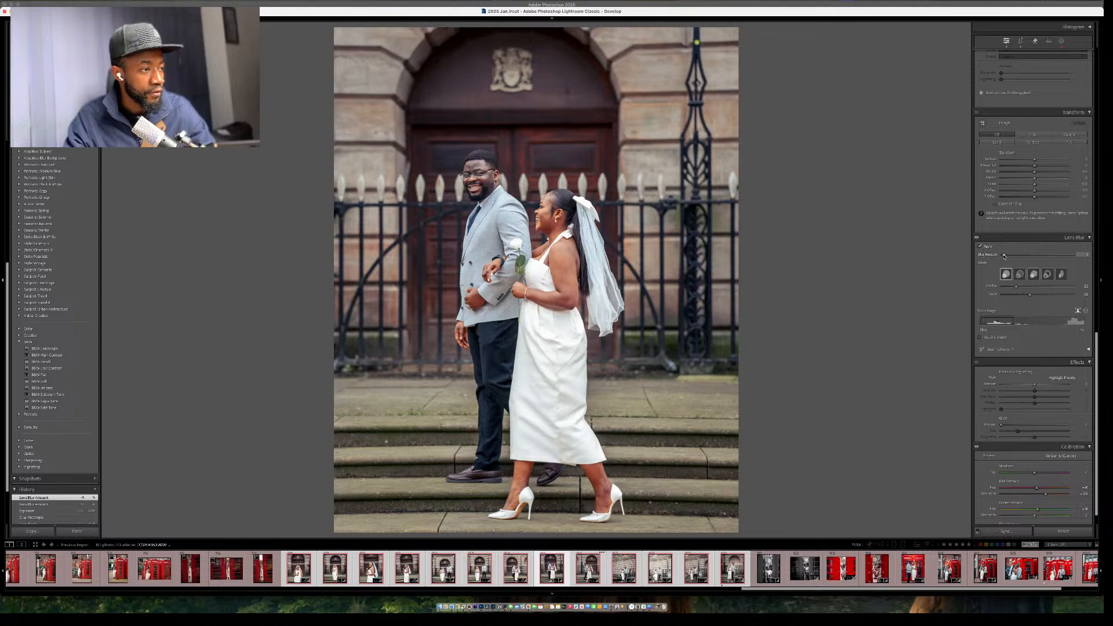
Lower the photo's Highlights and Whites strongly, reduce its Shadows slightly, and raise its Blacks slightly.
{"action": "scroll", "coordinate": [1037, 255], "scroll_direction": "down", "scroll_amount": 2}
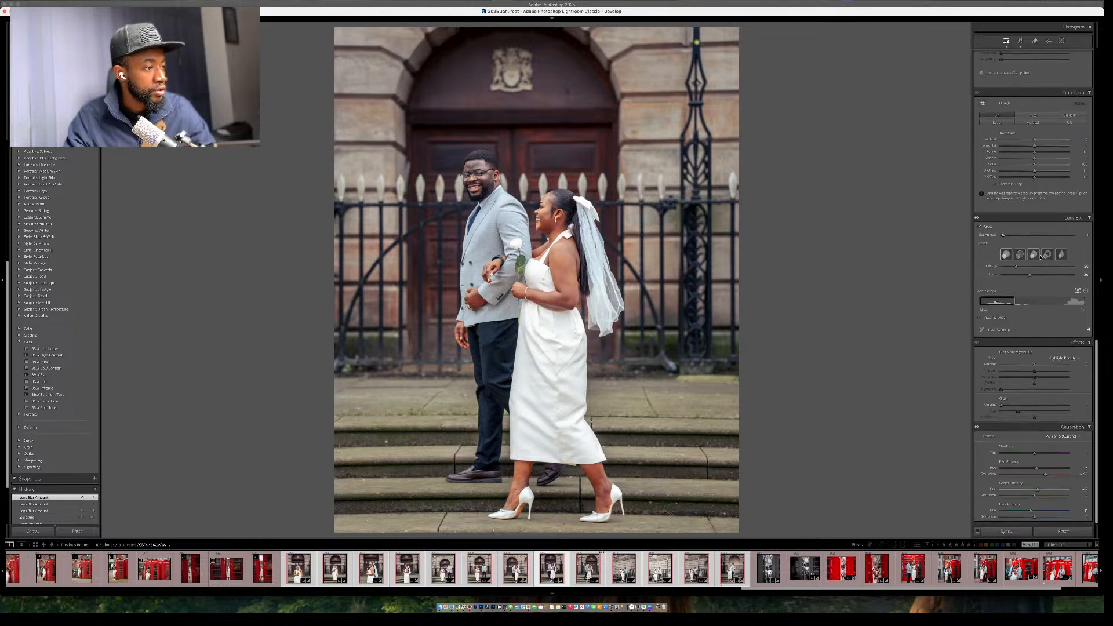
{"action": "scroll", "coordinate": [1041, 254], "scroll_direction": "up", "scroll_amount": 15}
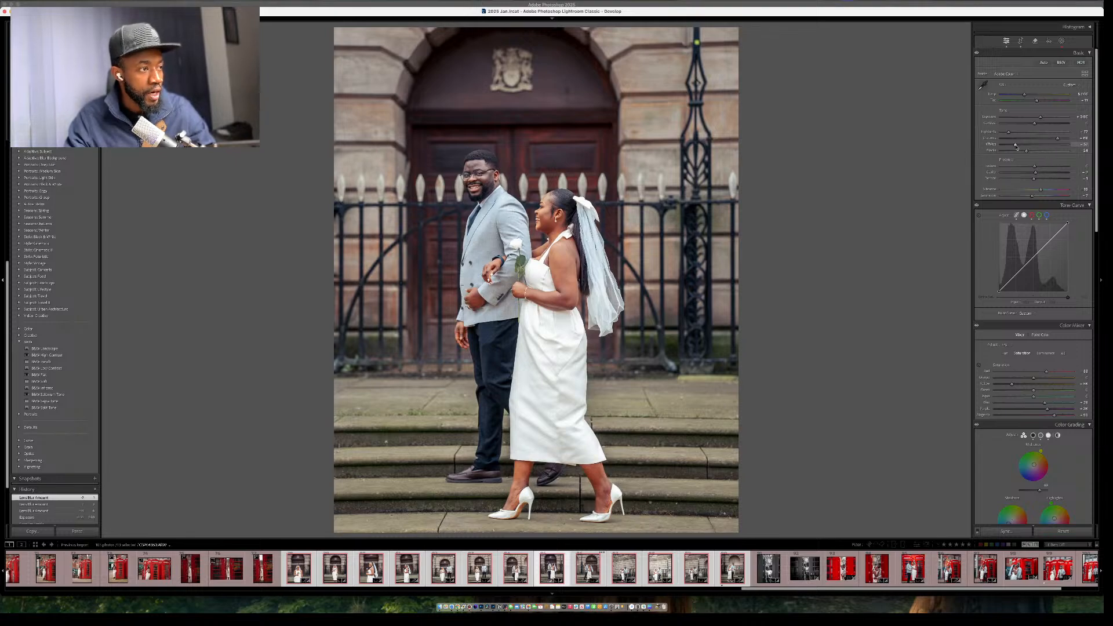
{"action": "left_click_drag", "start_coordinate": [1016, 146], "coordinate": [1052, 139]}
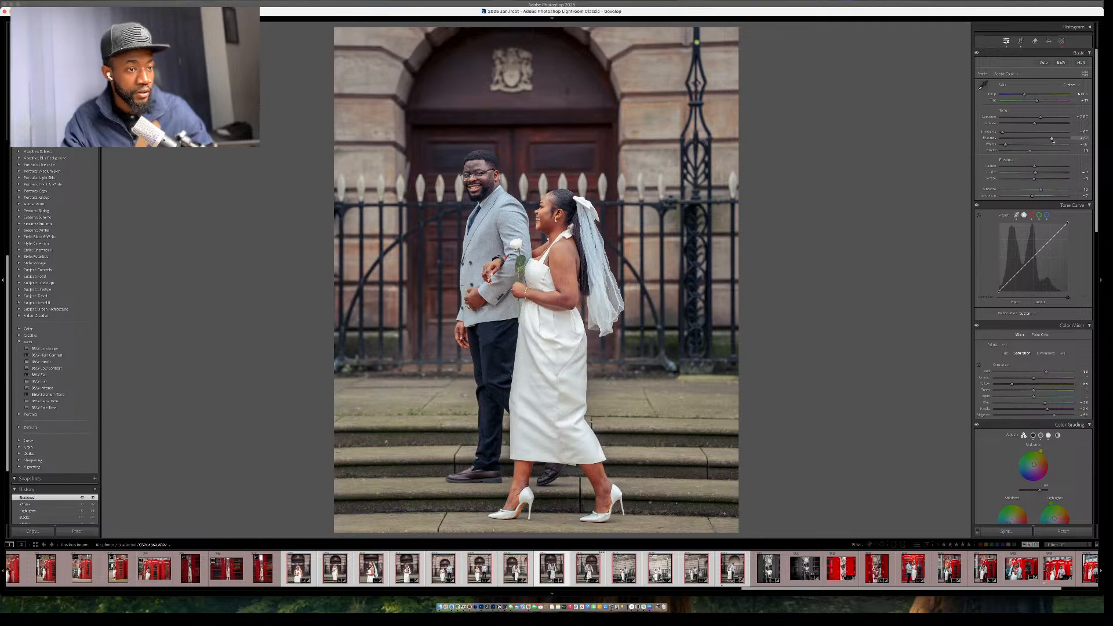
Compare the adjusted photo with its unedited original, and shift its Tint slightly toward green.
{"action": "key", "text": "backslash"}
{"action": "key", "text": "backslash"}
{"action": "key", "text": "backslash"}
{"action": "key", "text": "backslash"}
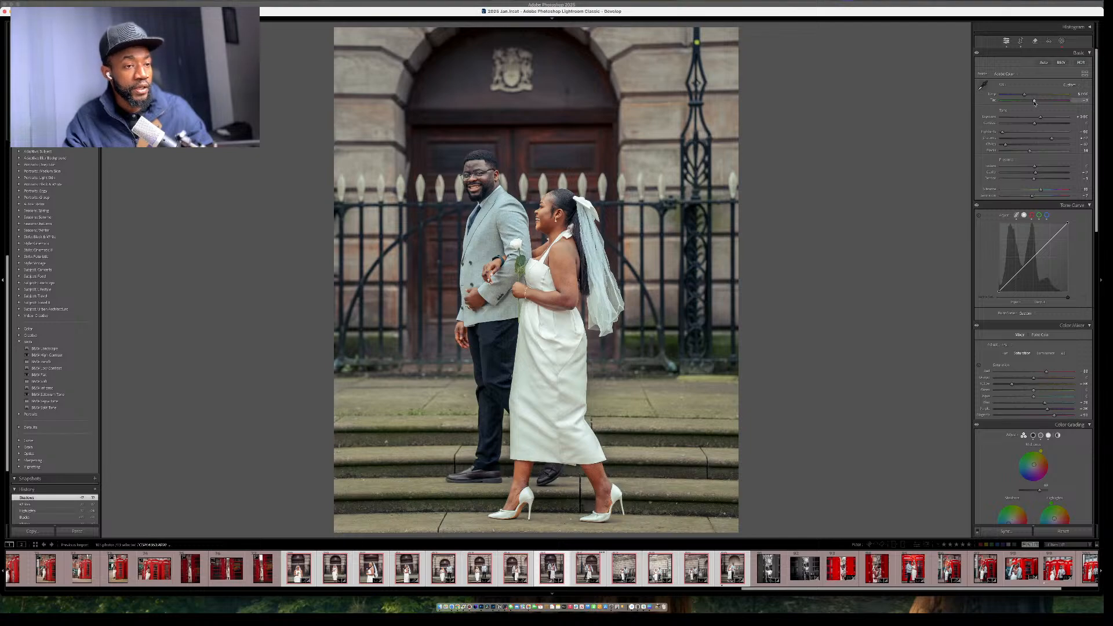
{"action": "left_click_drag", "start_coordinate": [1035, 102], "coordinate": [1034, 102]}
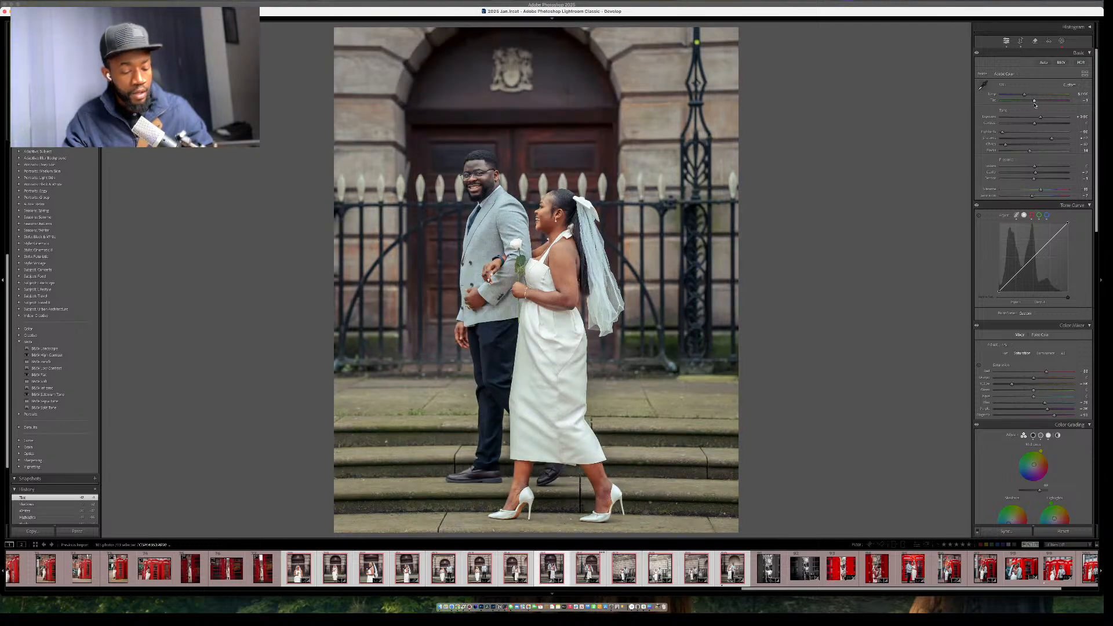
Browse the neighbouring steps photos and bring up the one of the couple standing apart and facing the camera.
{"action": "key", "text": "Right"}
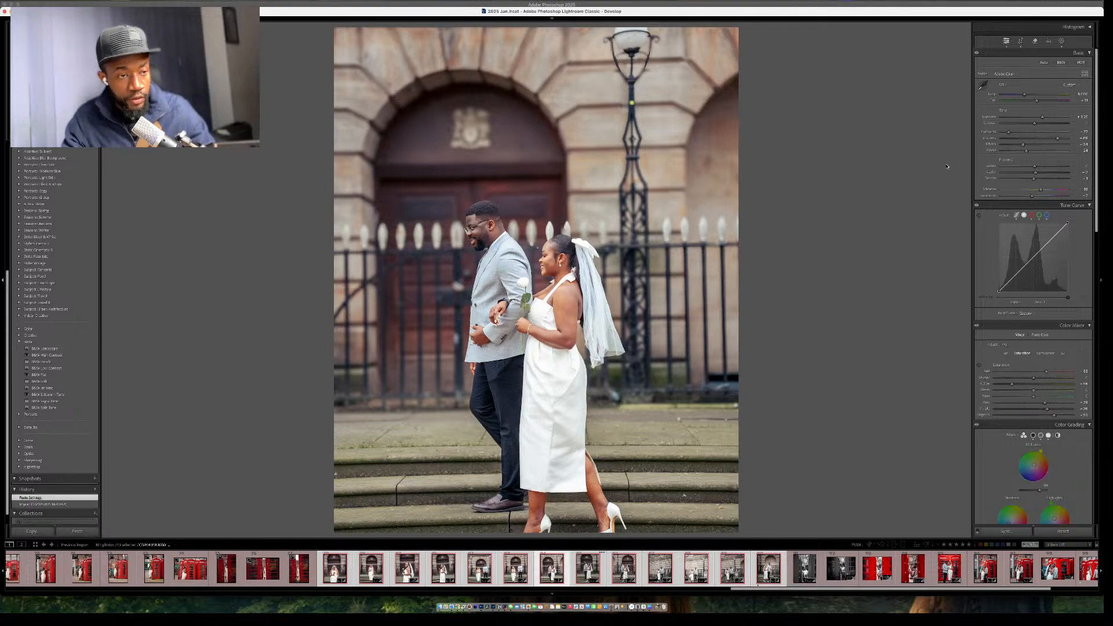
{"action": "key", "text": "Right"}
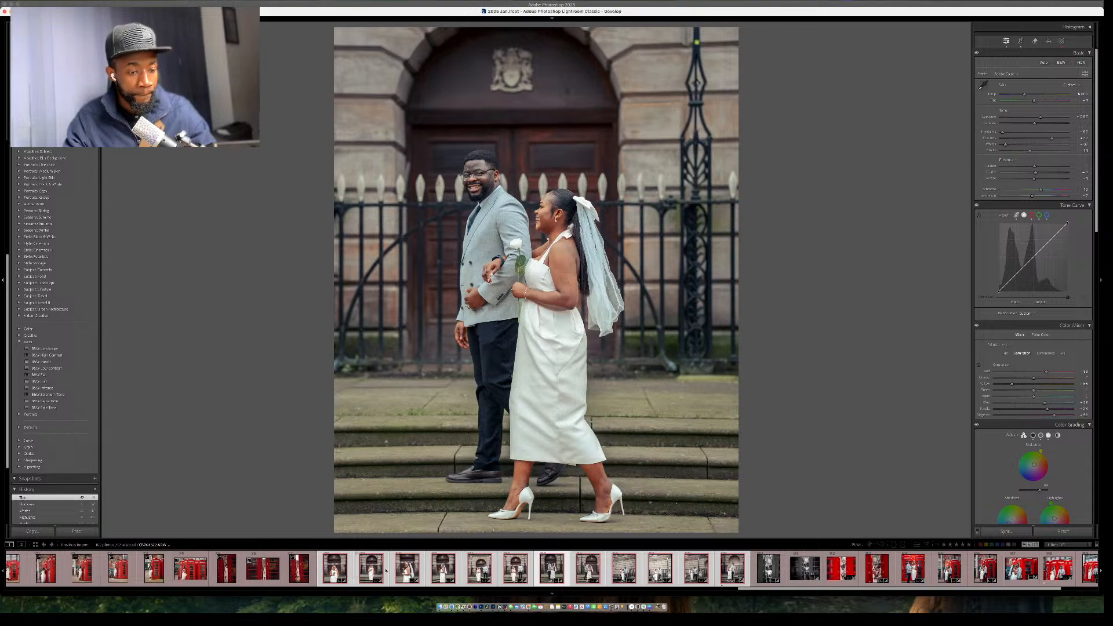
{"action": "key", "text": "Right"}
{"action": "key", "text": "Right"}
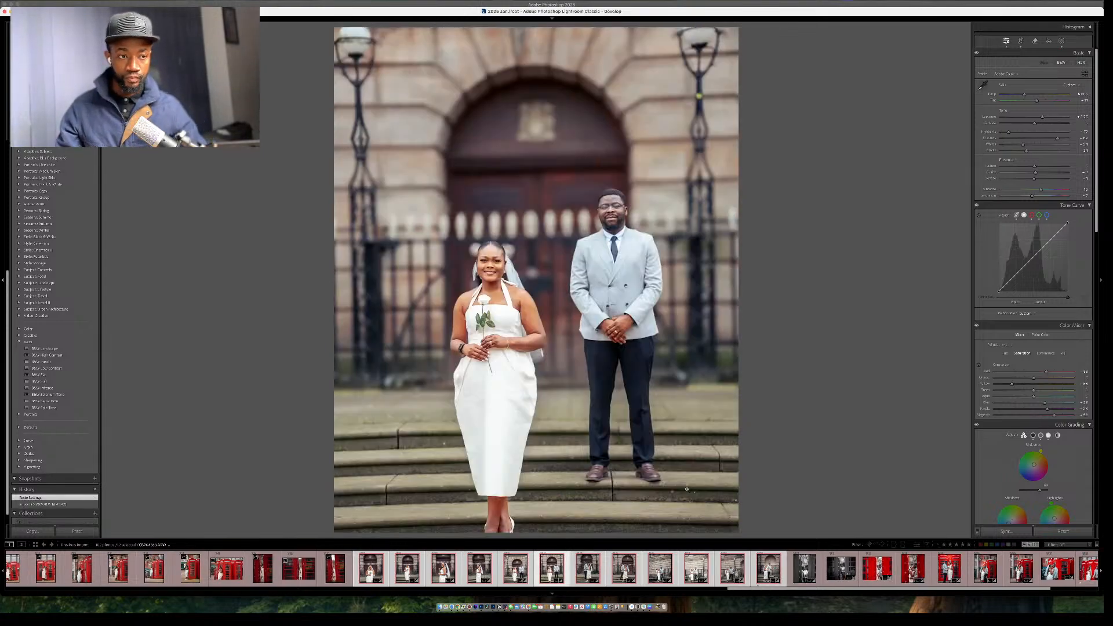